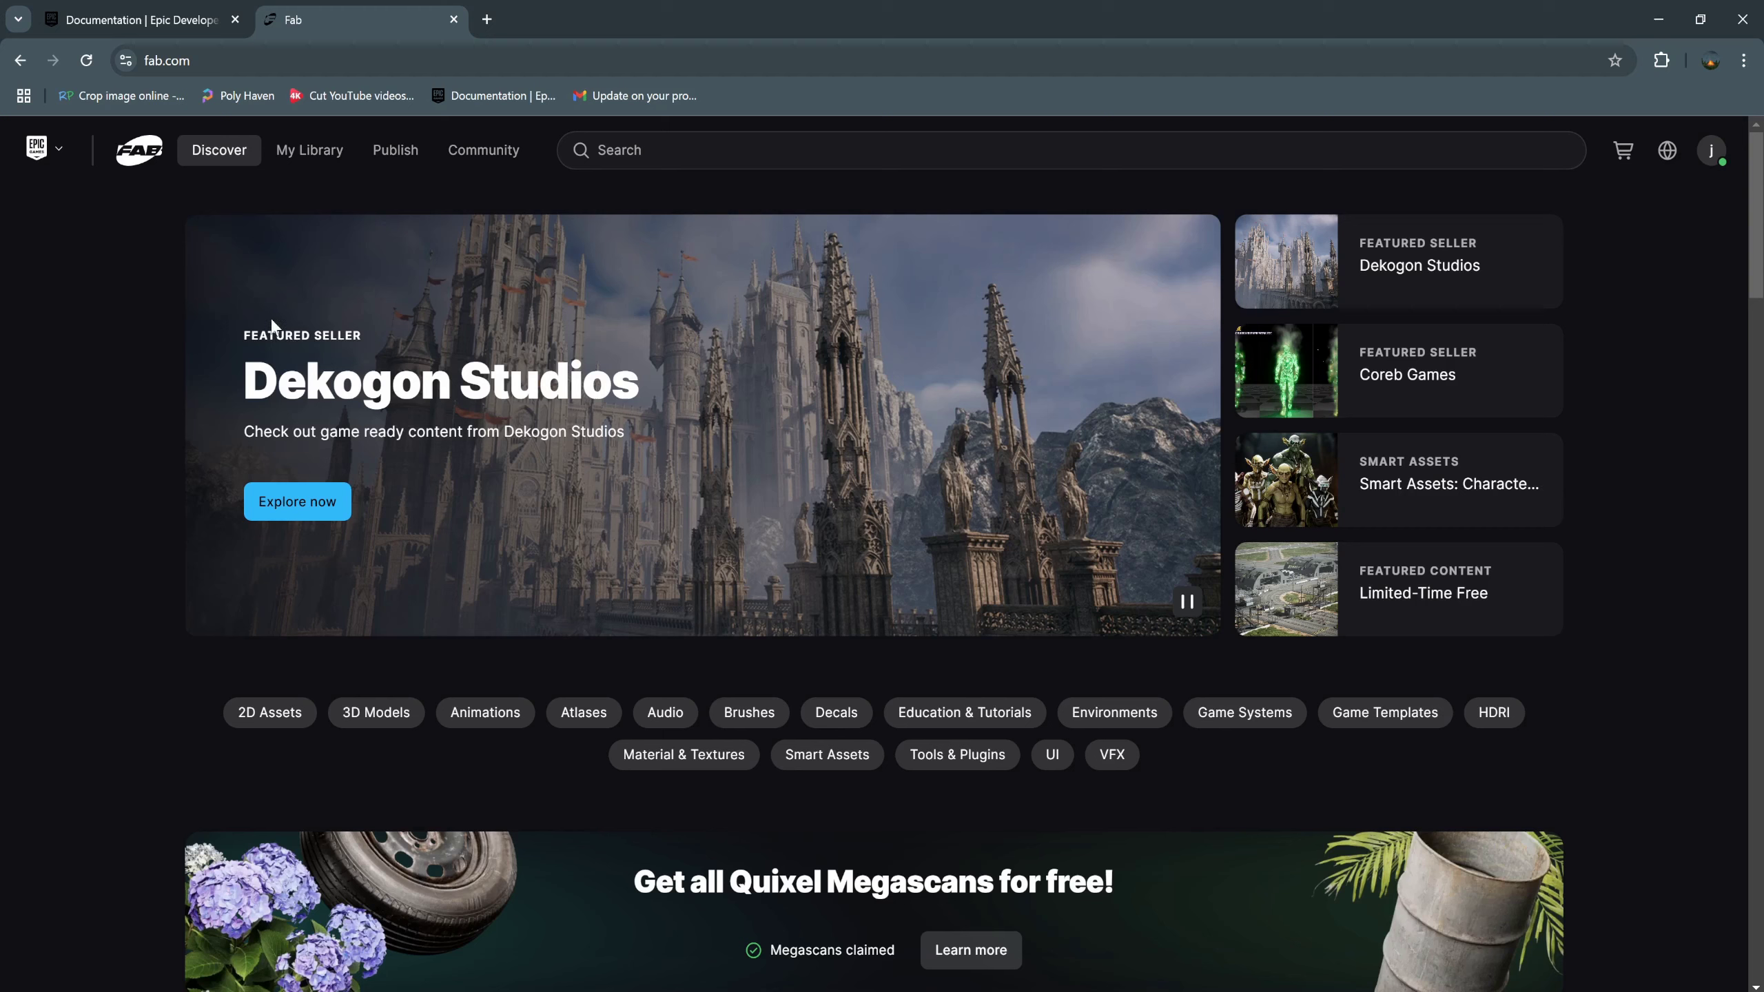
Check the Fab Documentation page, then open the Intelligent Road Vehicle AI listing on Fab.
left_click(97, 16)
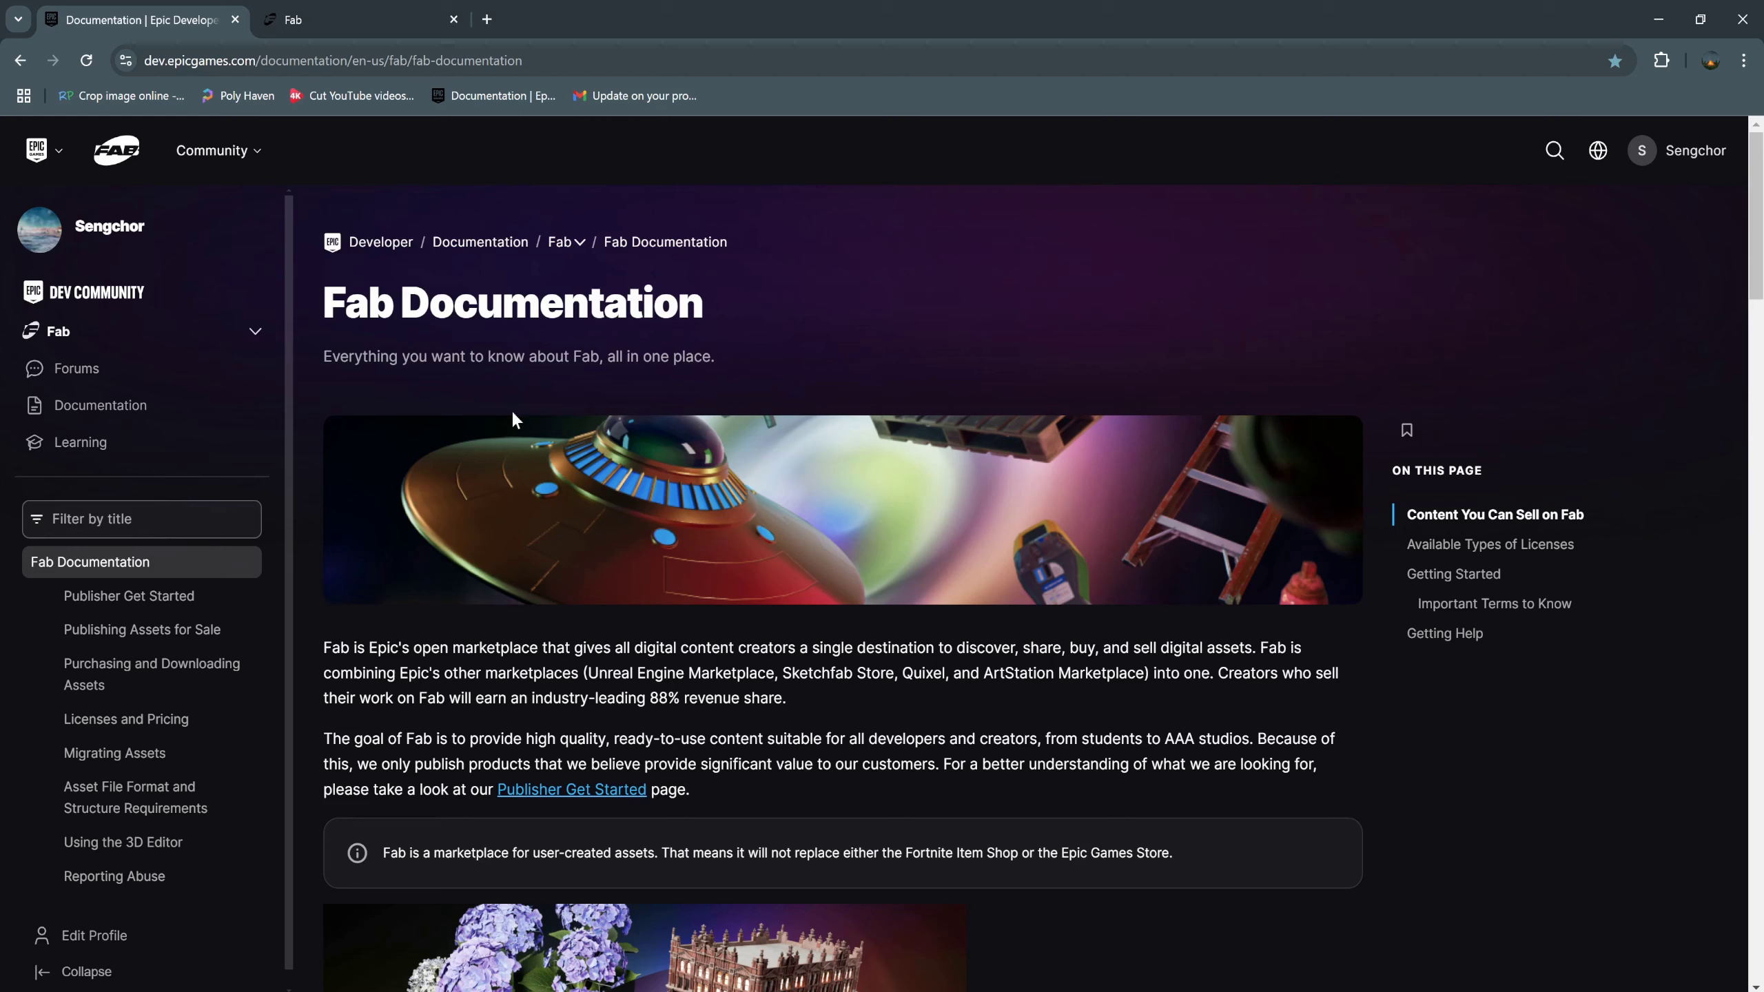
left_click(323, 13)
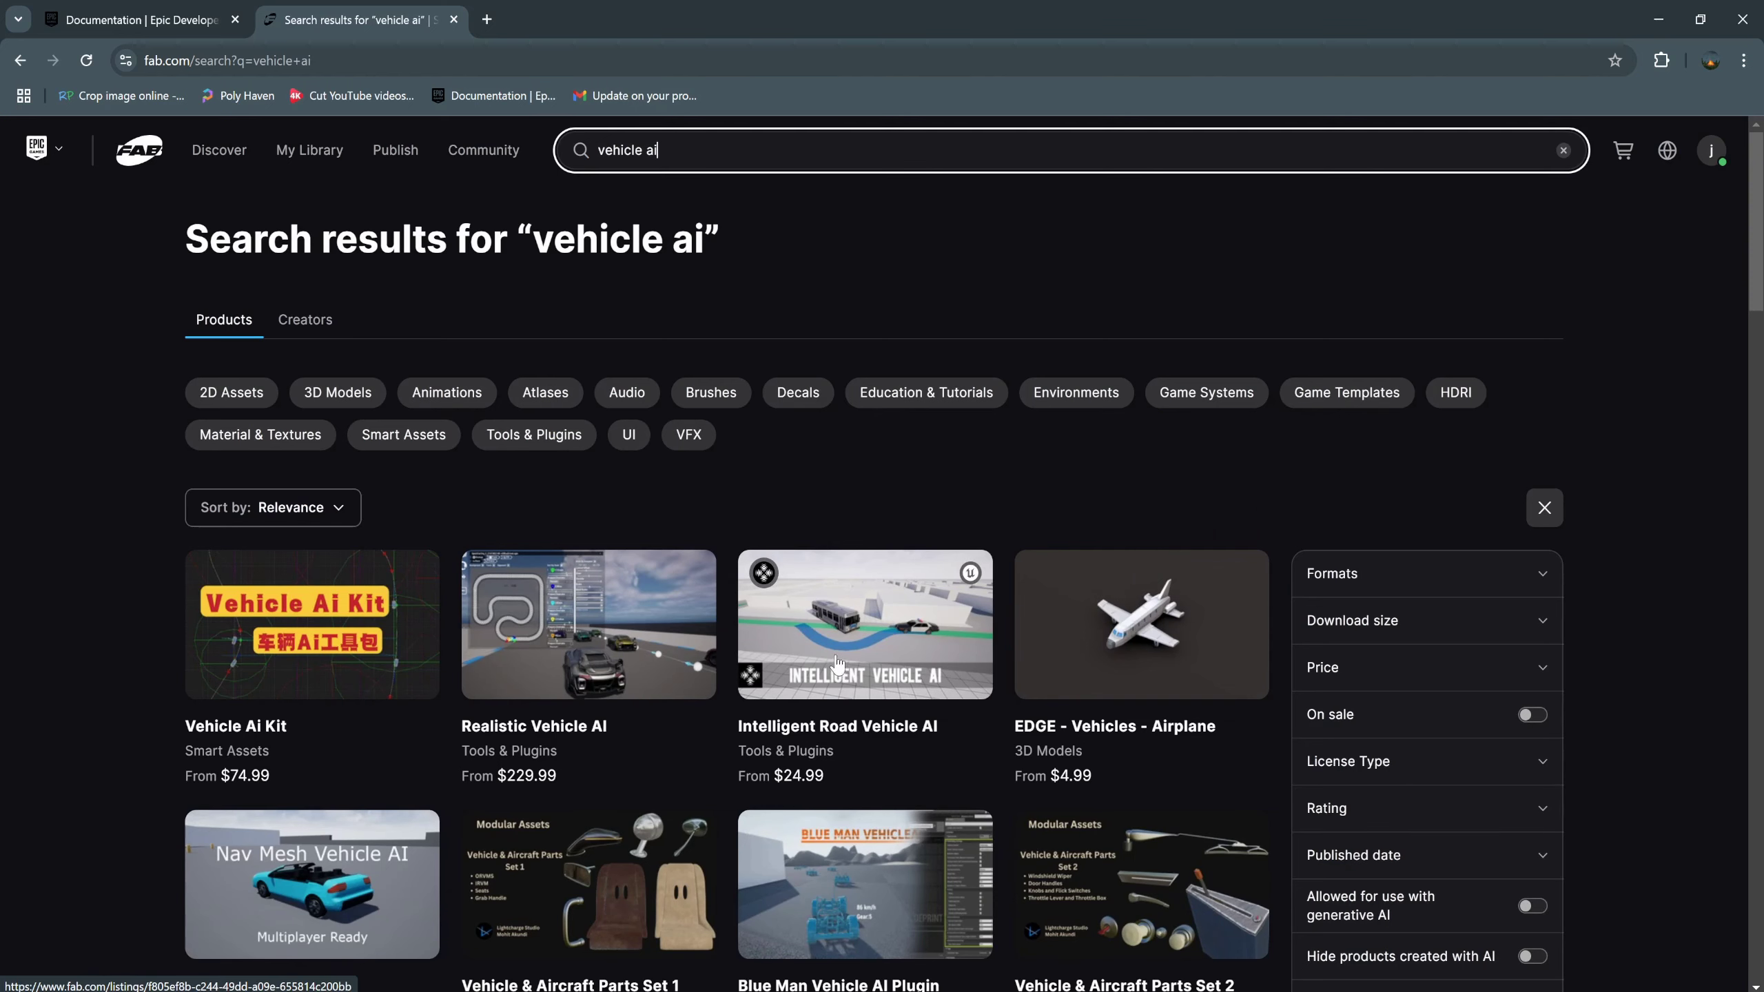
left_click(851, 658)
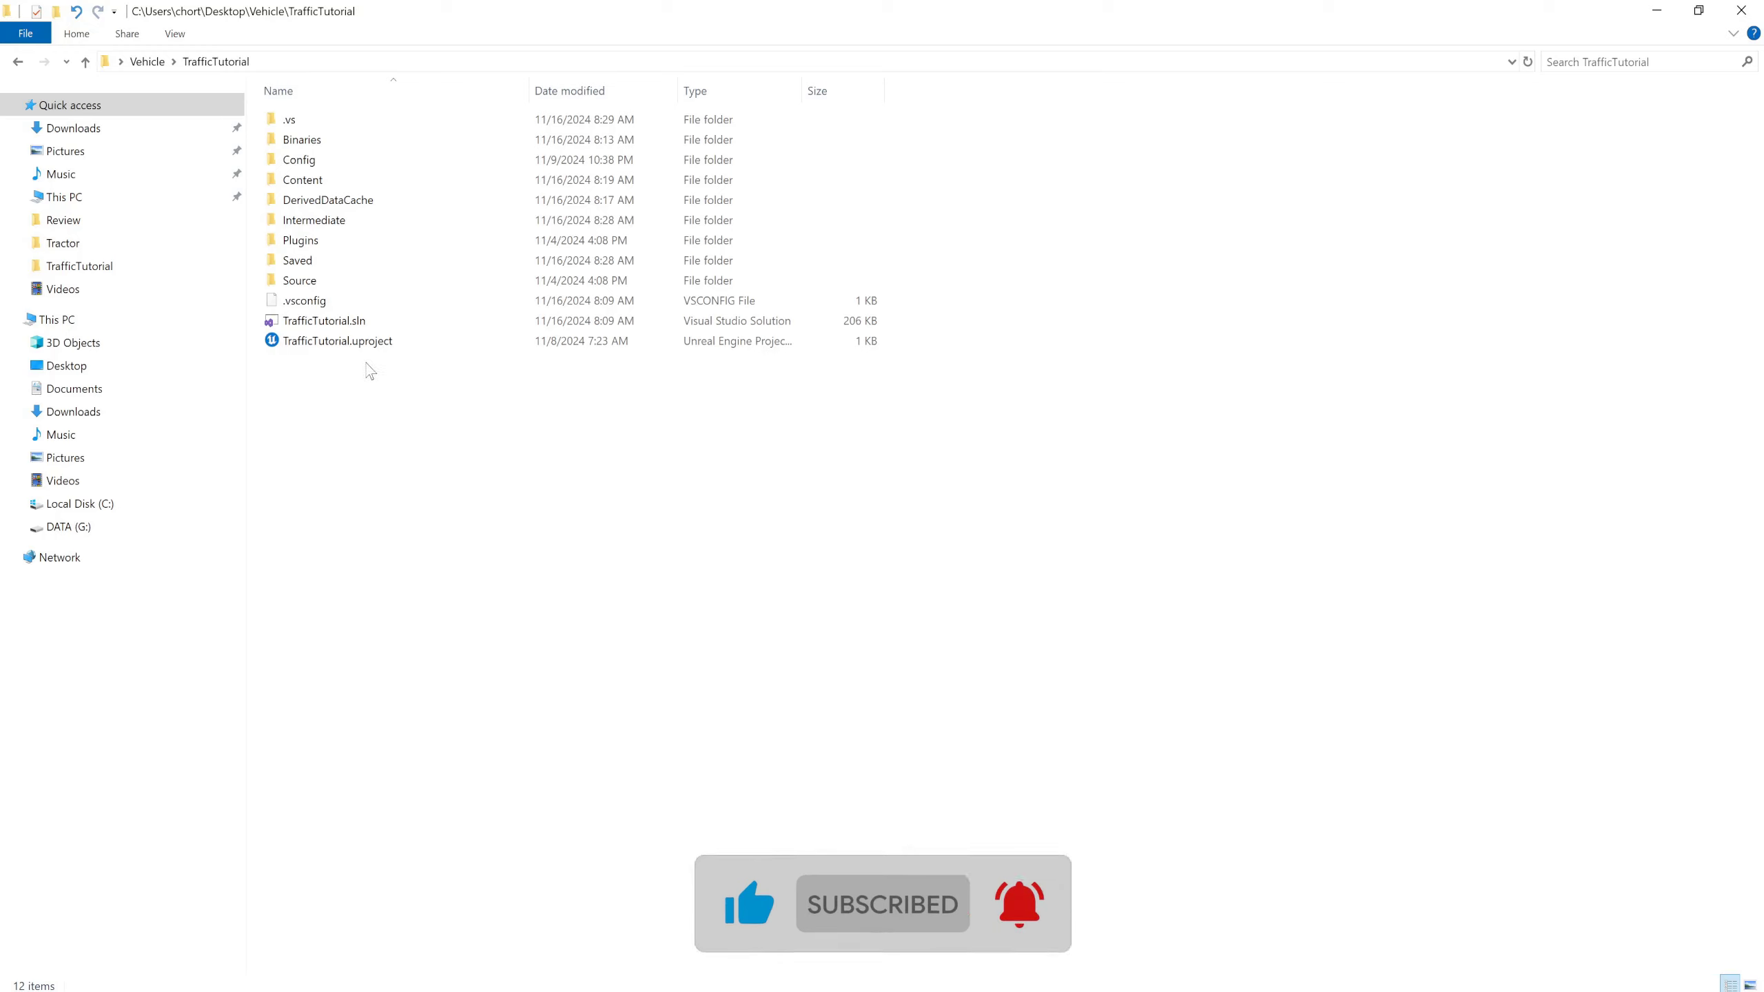
Open TrafficTutorial.uproject and browse to Plugins > Intelligent Vehicle AI Content > VehicleAI in the Content Drawer.
left_click(361, 347)
left_click(364, 352)
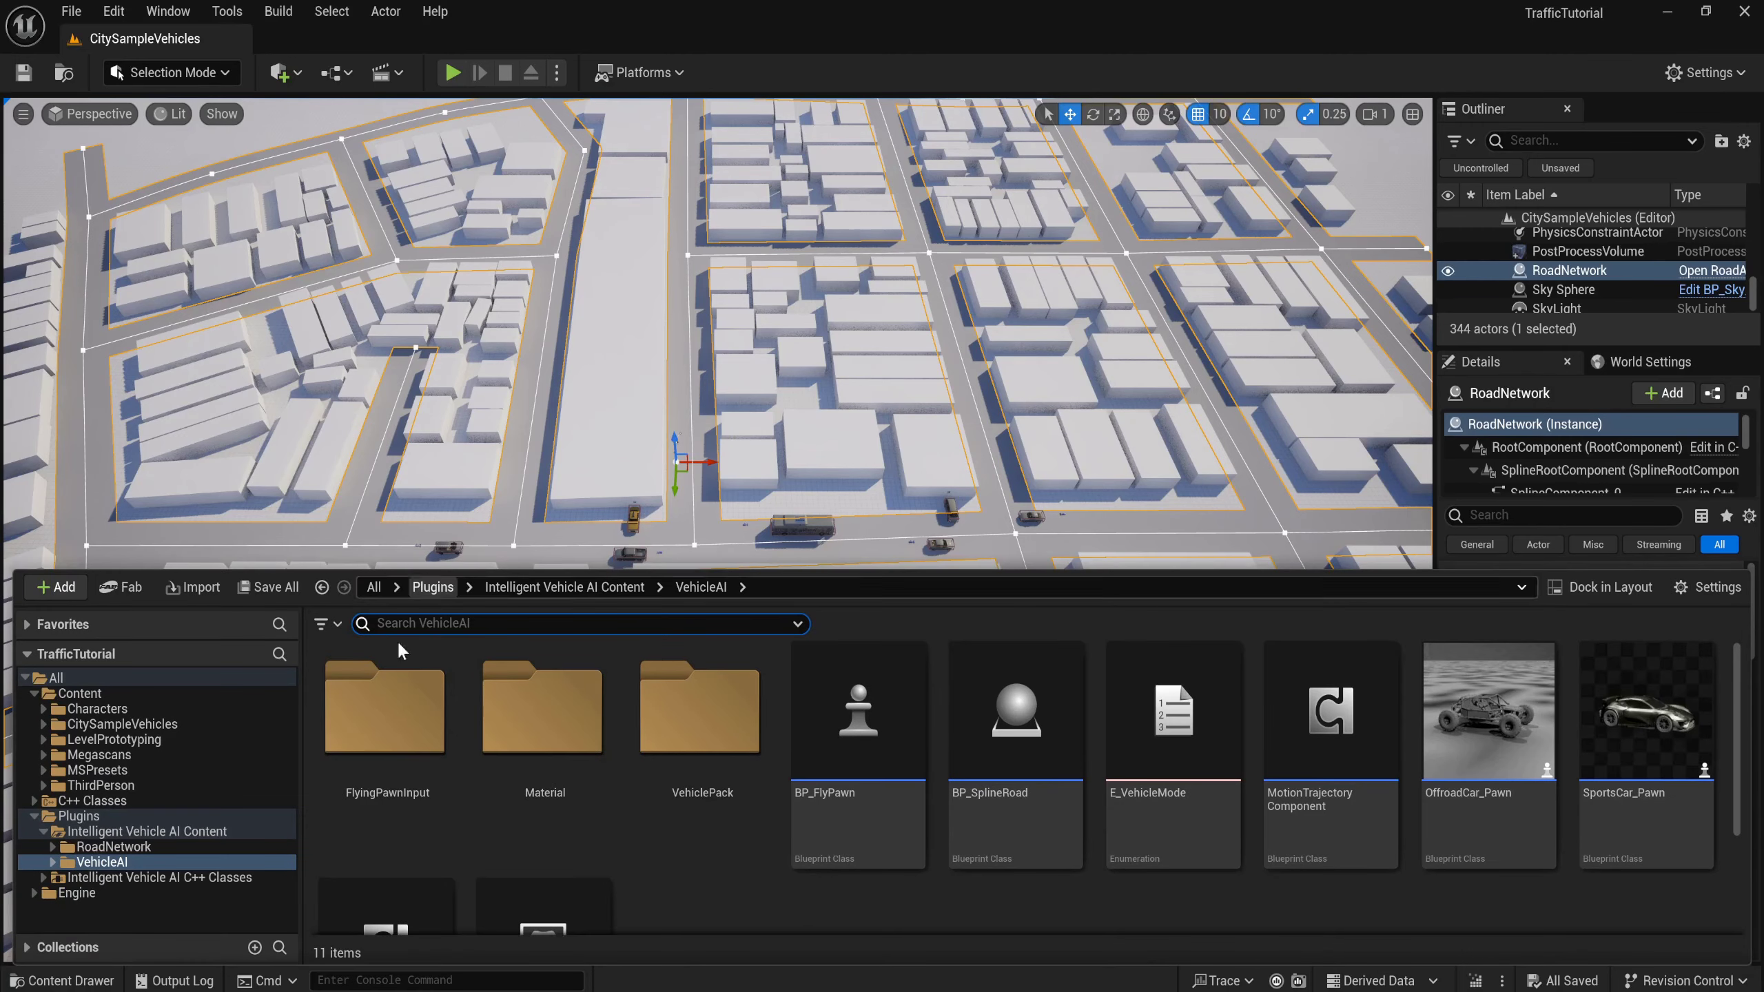
left_click(134, 816)
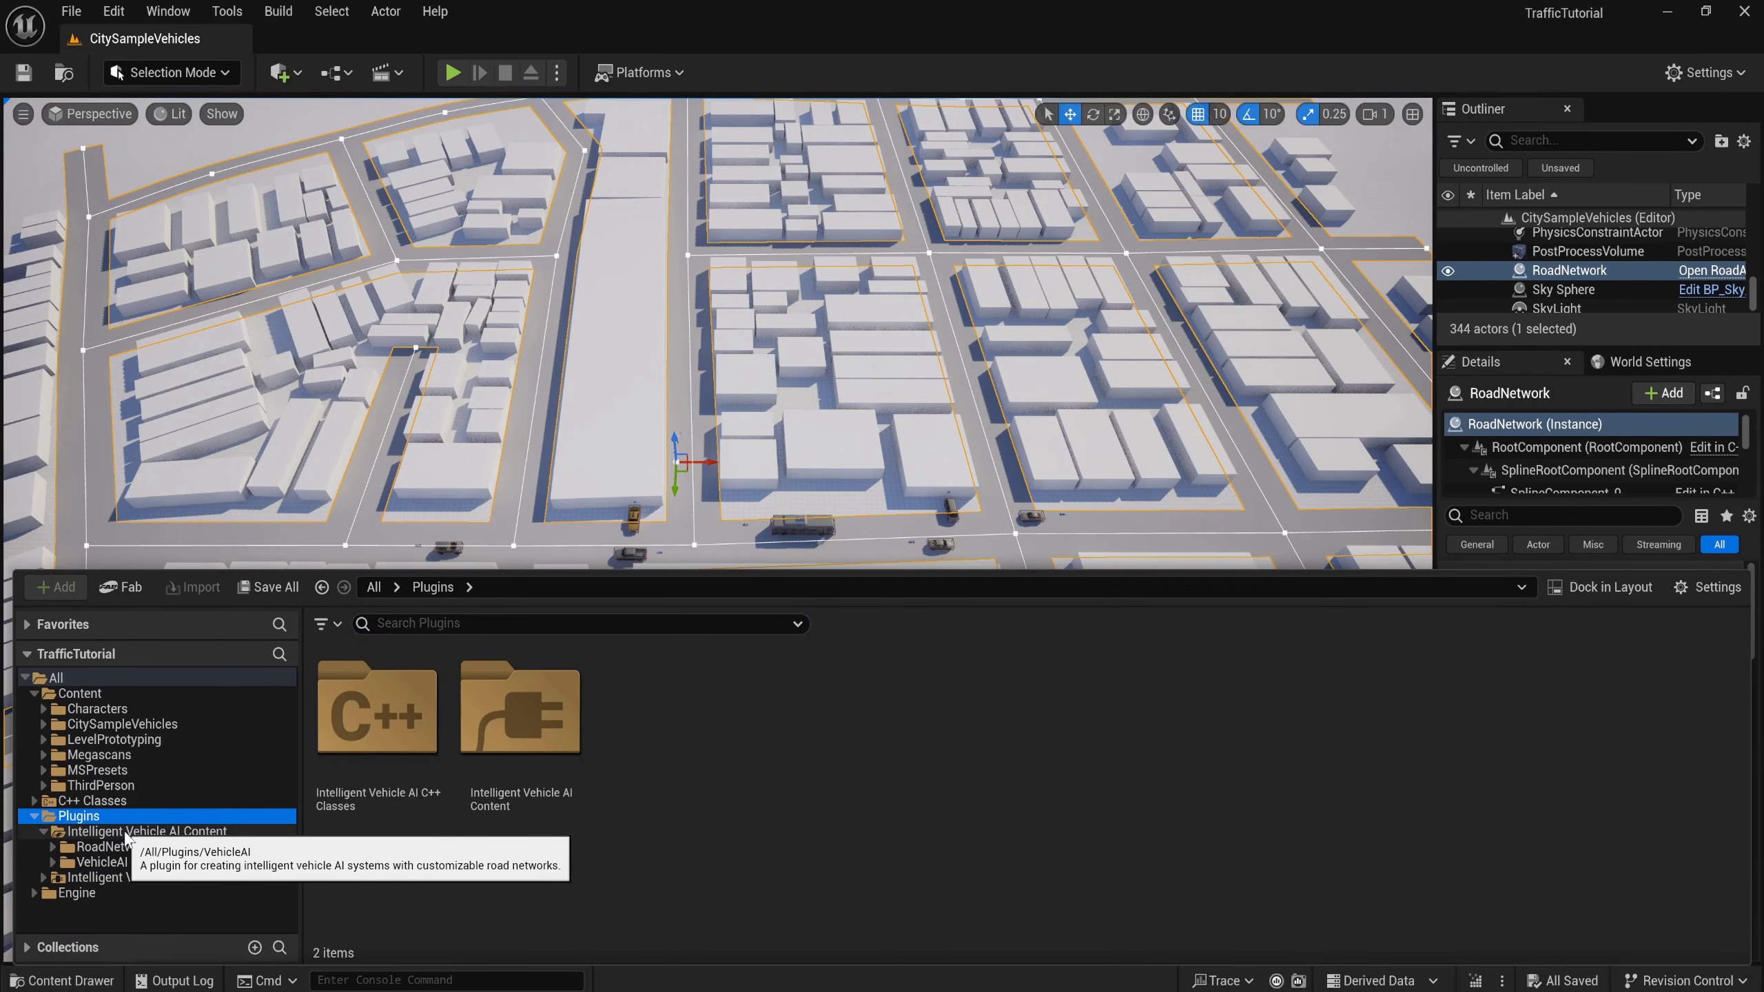
left_click(131, 835)
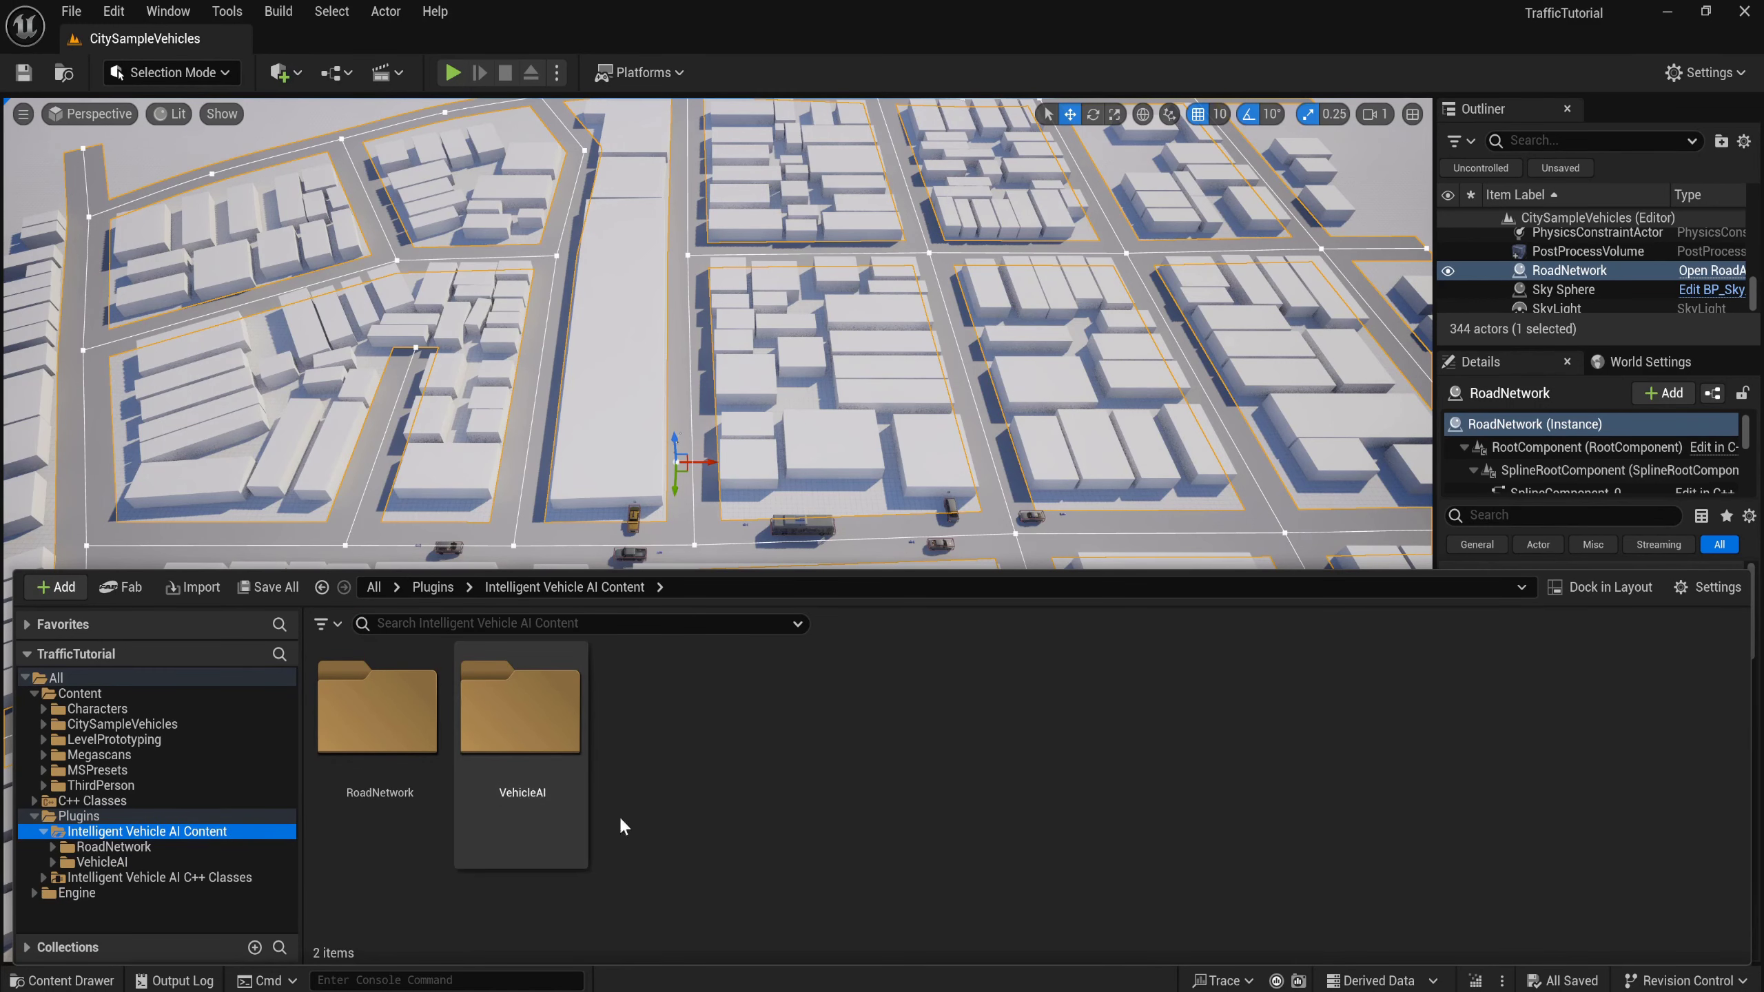
double_click(511, 778)
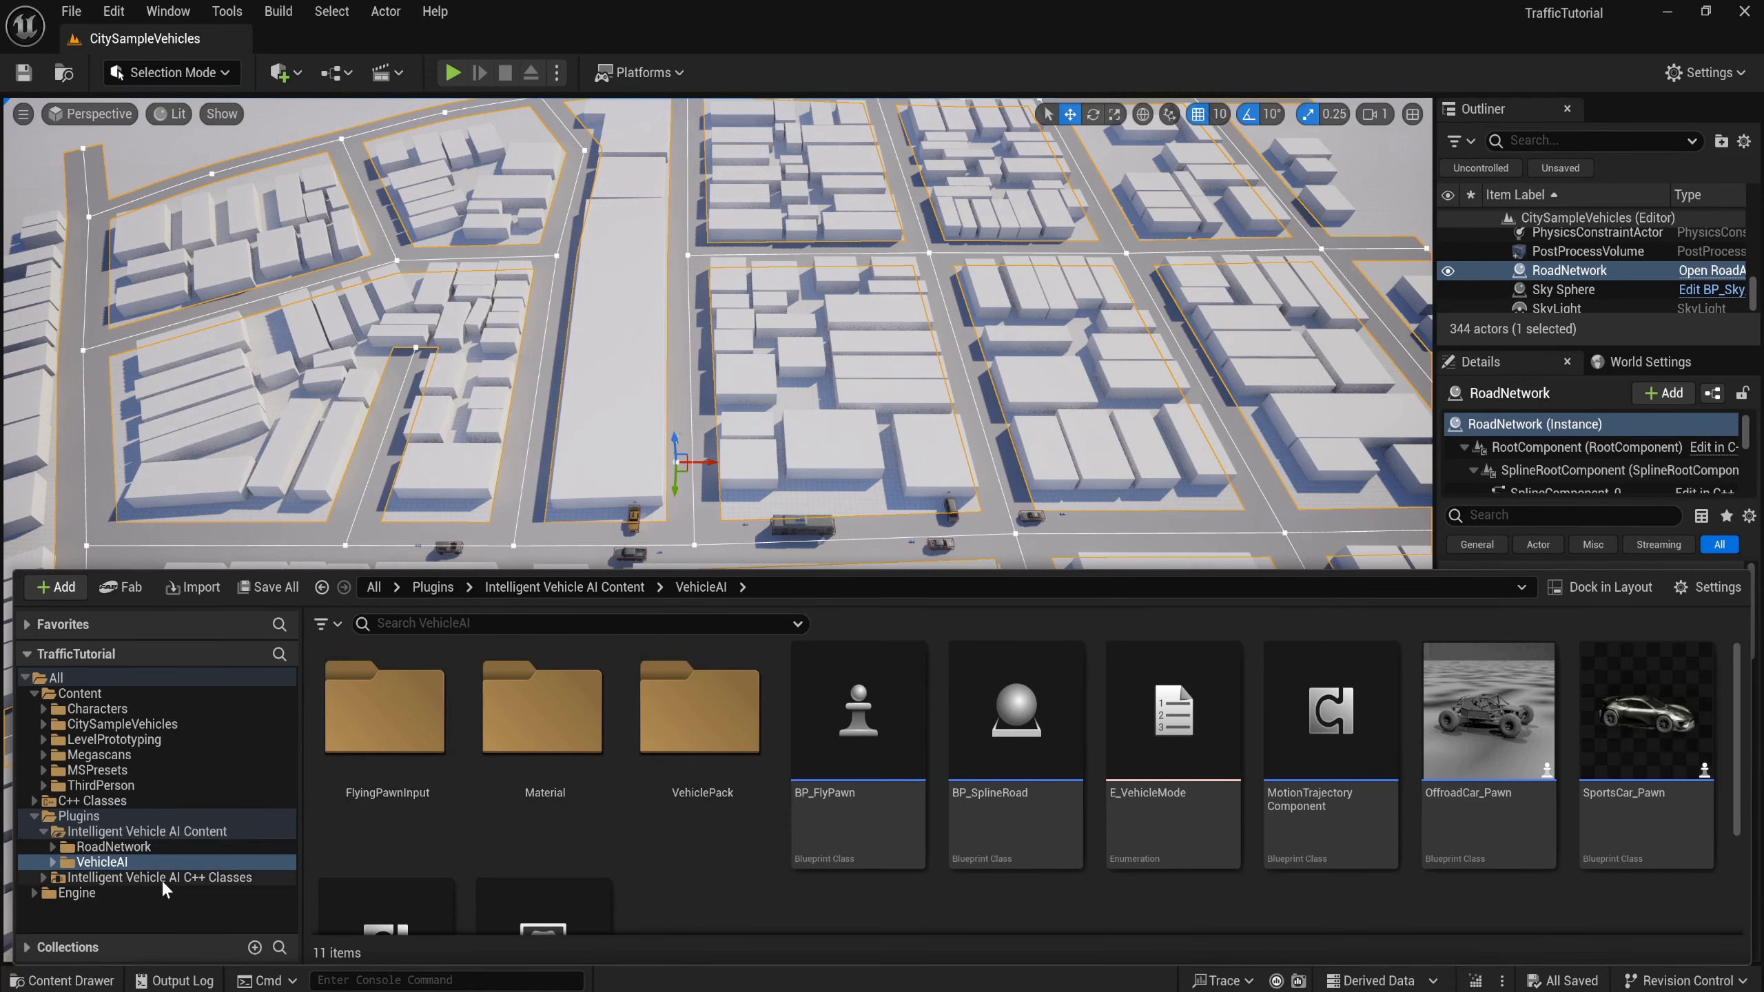
left_click(72, 11)
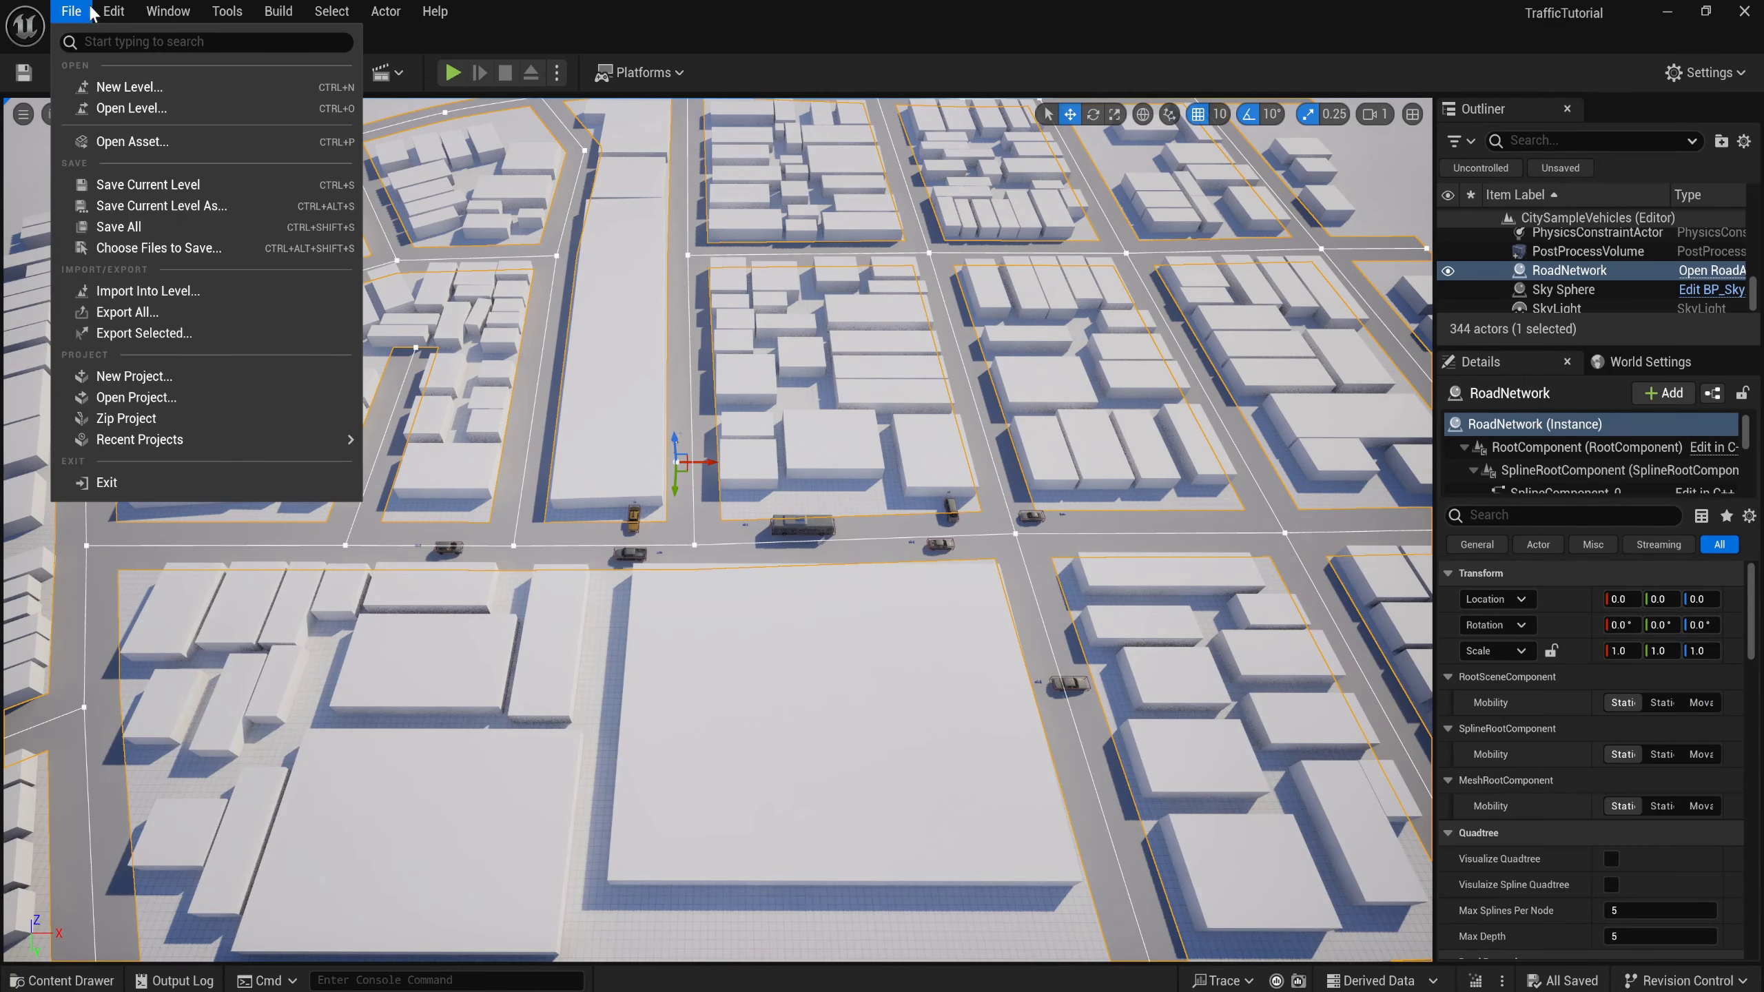
In the PROJECT plugins list, review the Intelligent Vehicle AI plugin's properties and accept them with Ok.
mouse_move(113, 11)
left_click(172, 342)
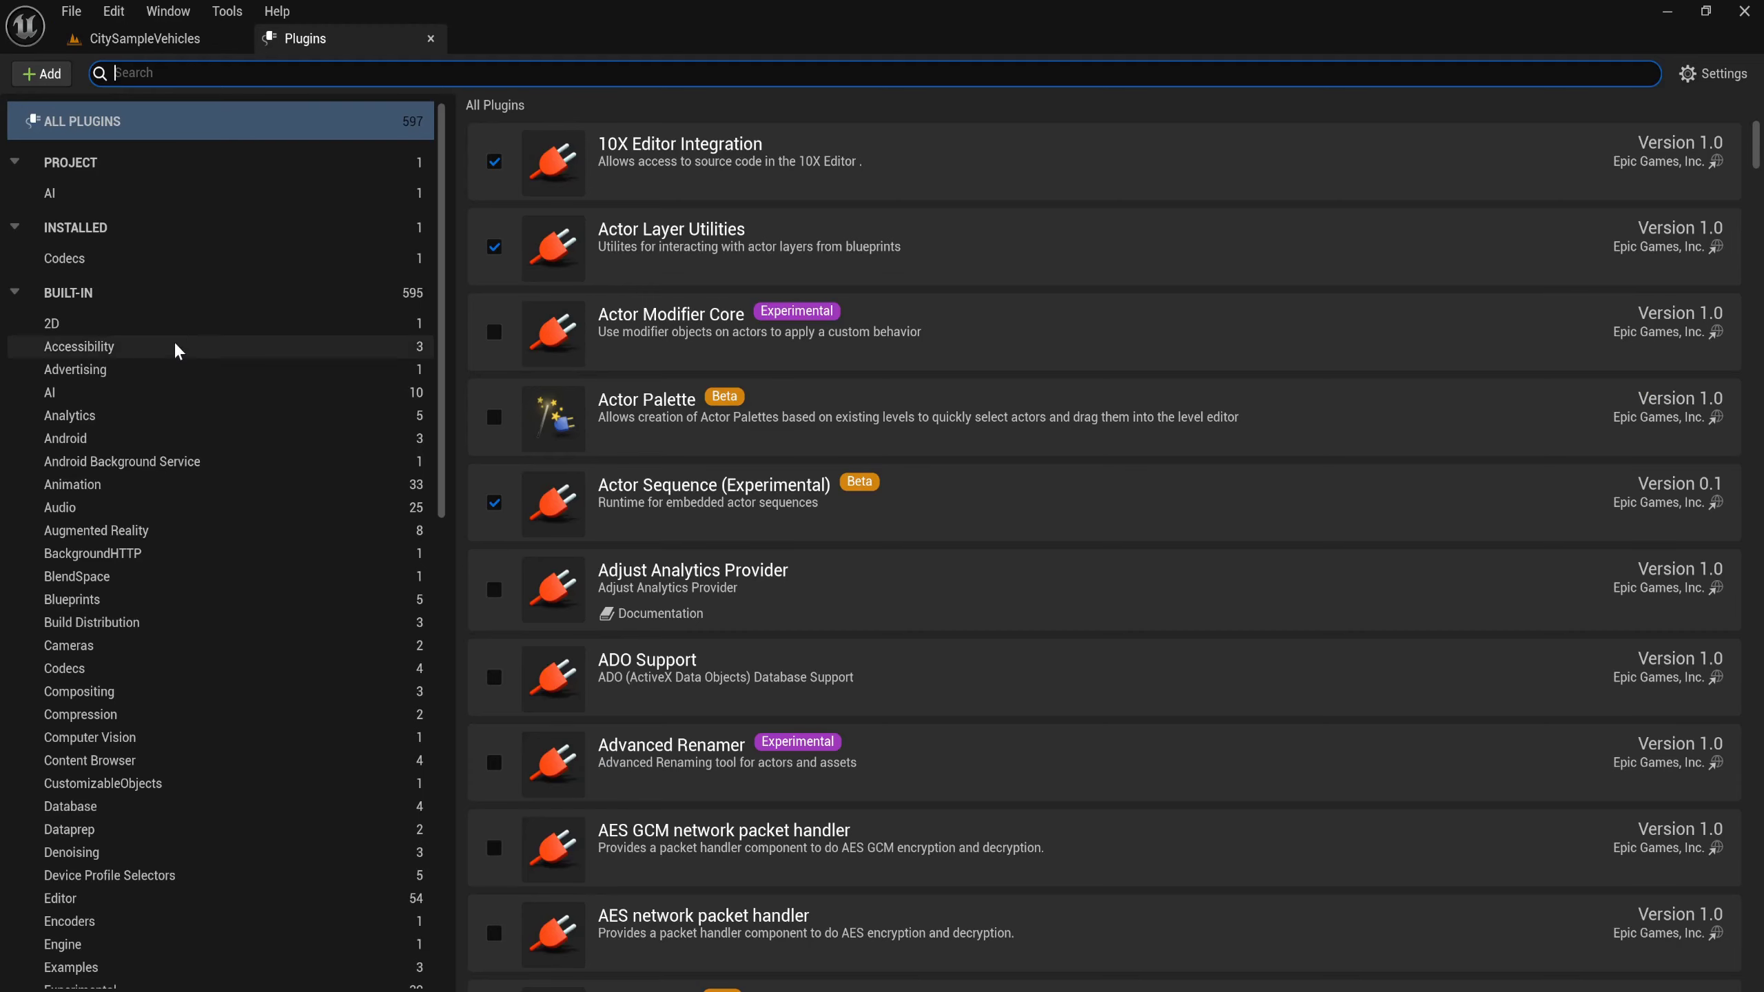
left_click(90, 154)
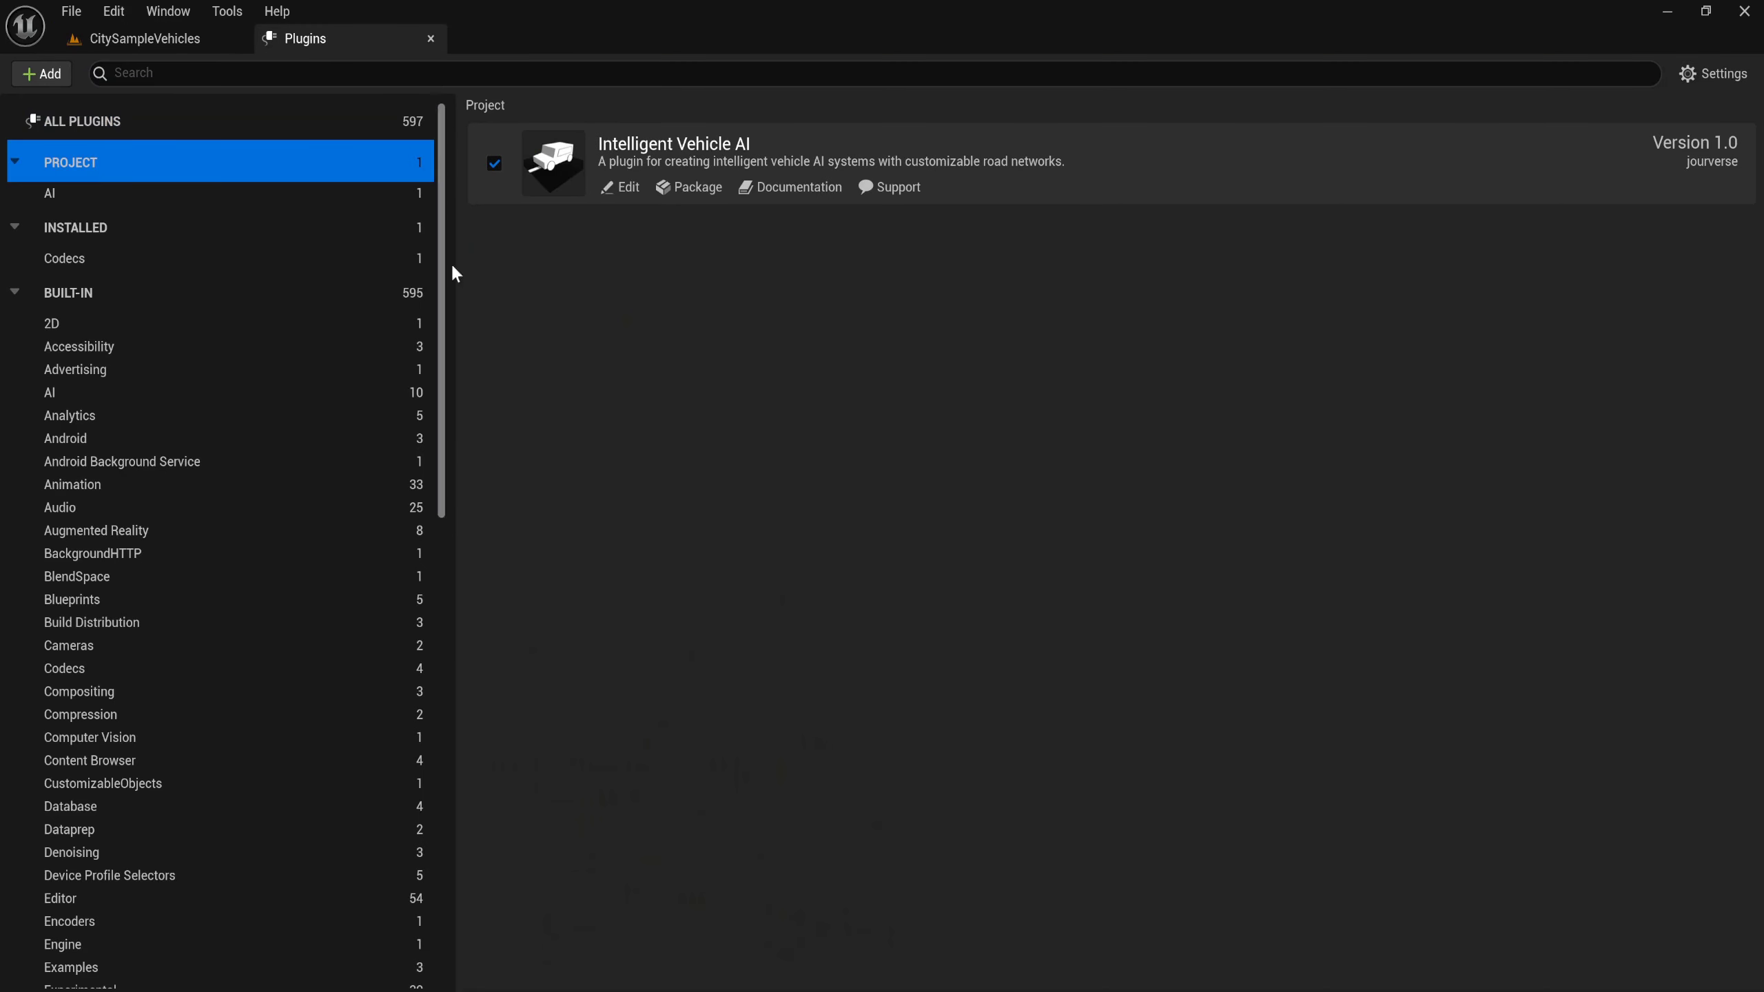
left_click(630, 189)
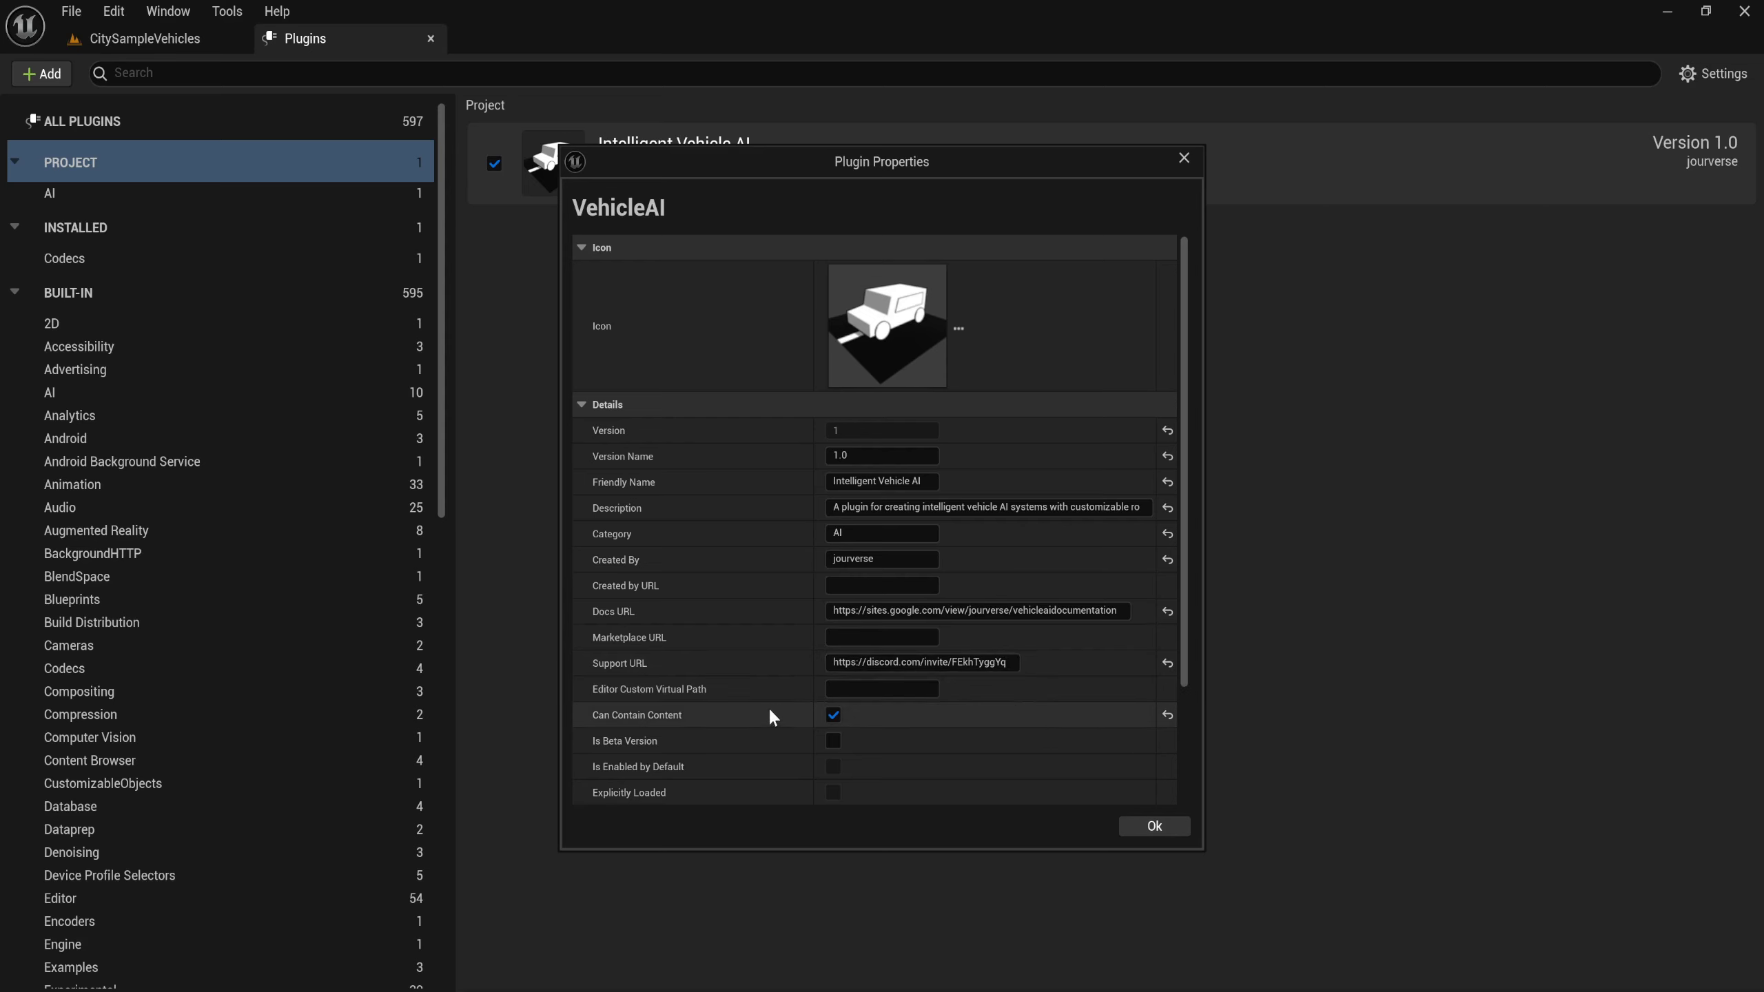
scroll(1121, 774, "down", 3)
scroll(1080, 784, "up", 3)
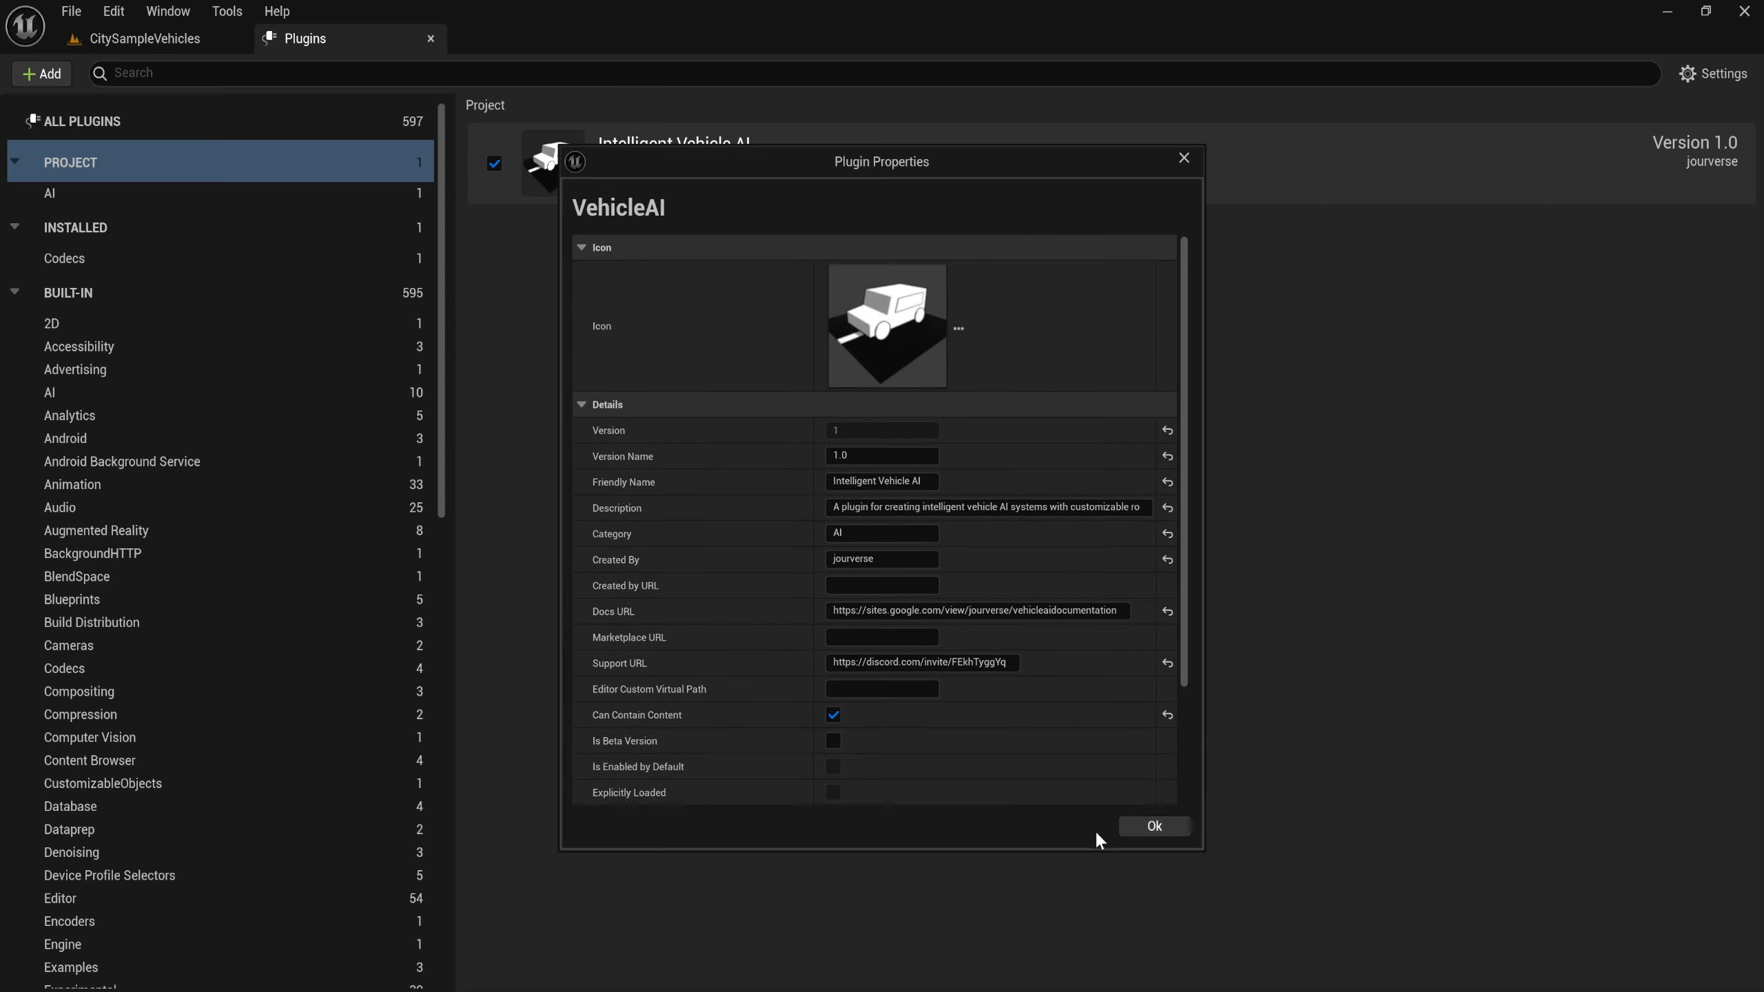
left_click(1153, 827)
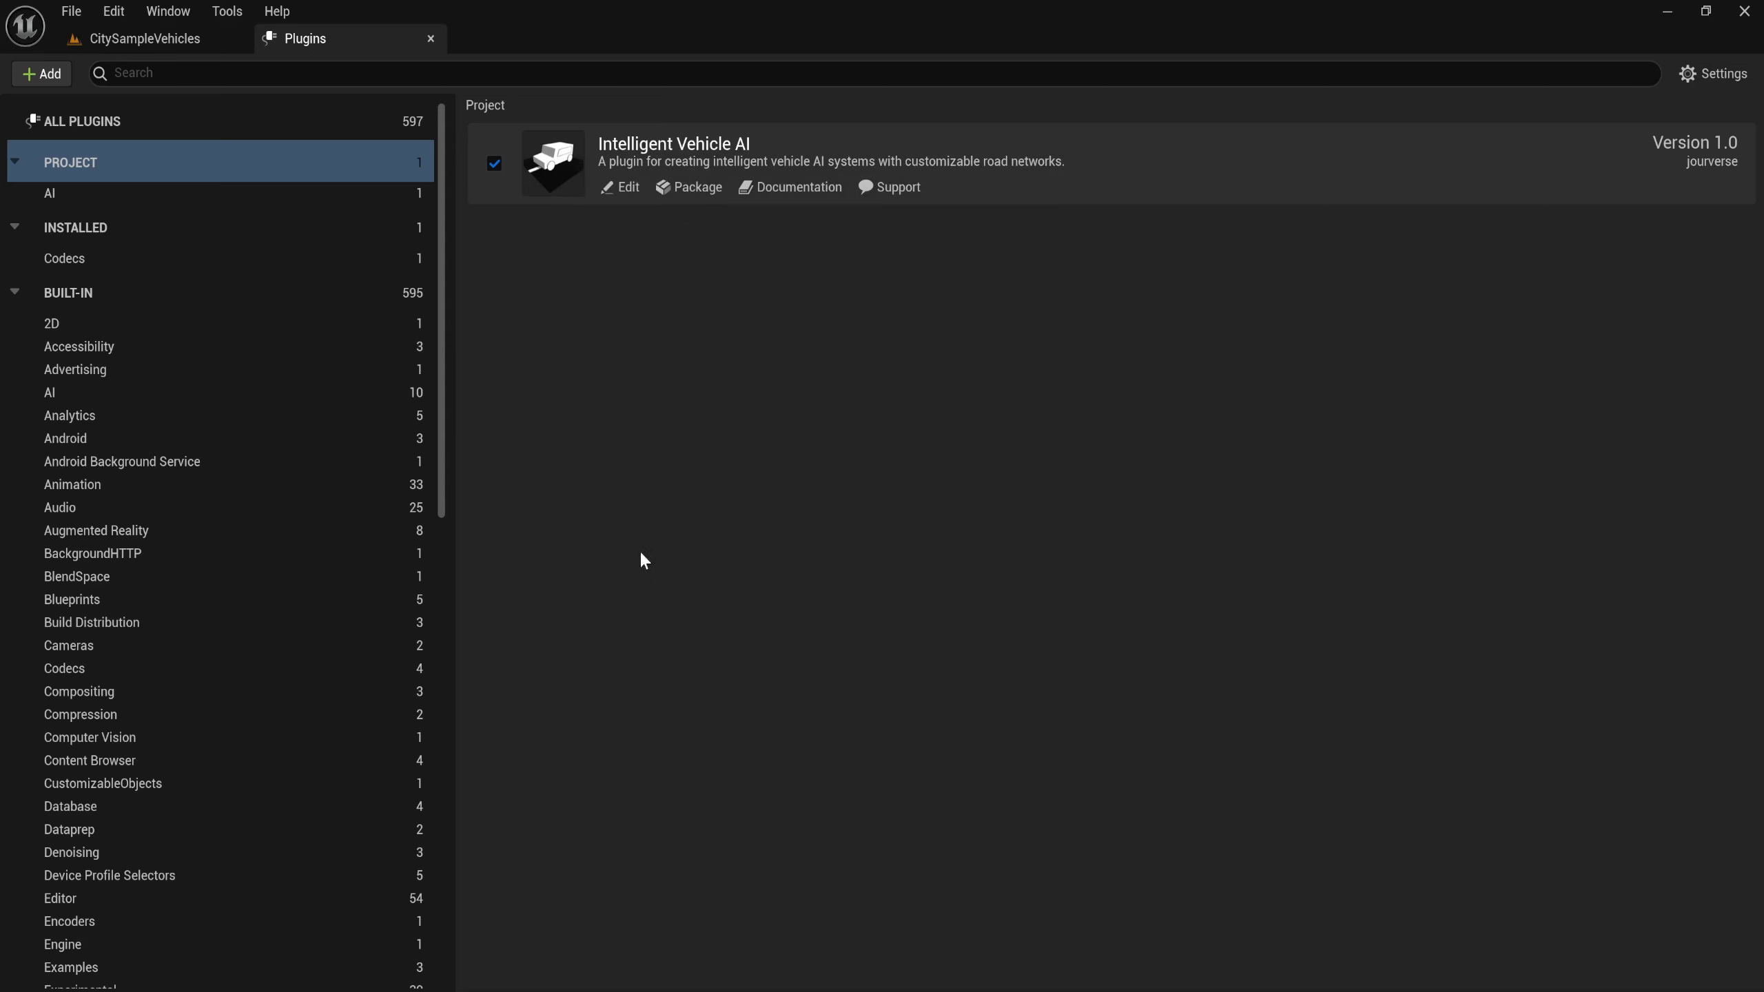
Package the Intelligent Vehicle AI plugin into a new 'Package' folder in TrafficTutorial, showing the output log.
left_click(704, 199)
right_click(362, 327)
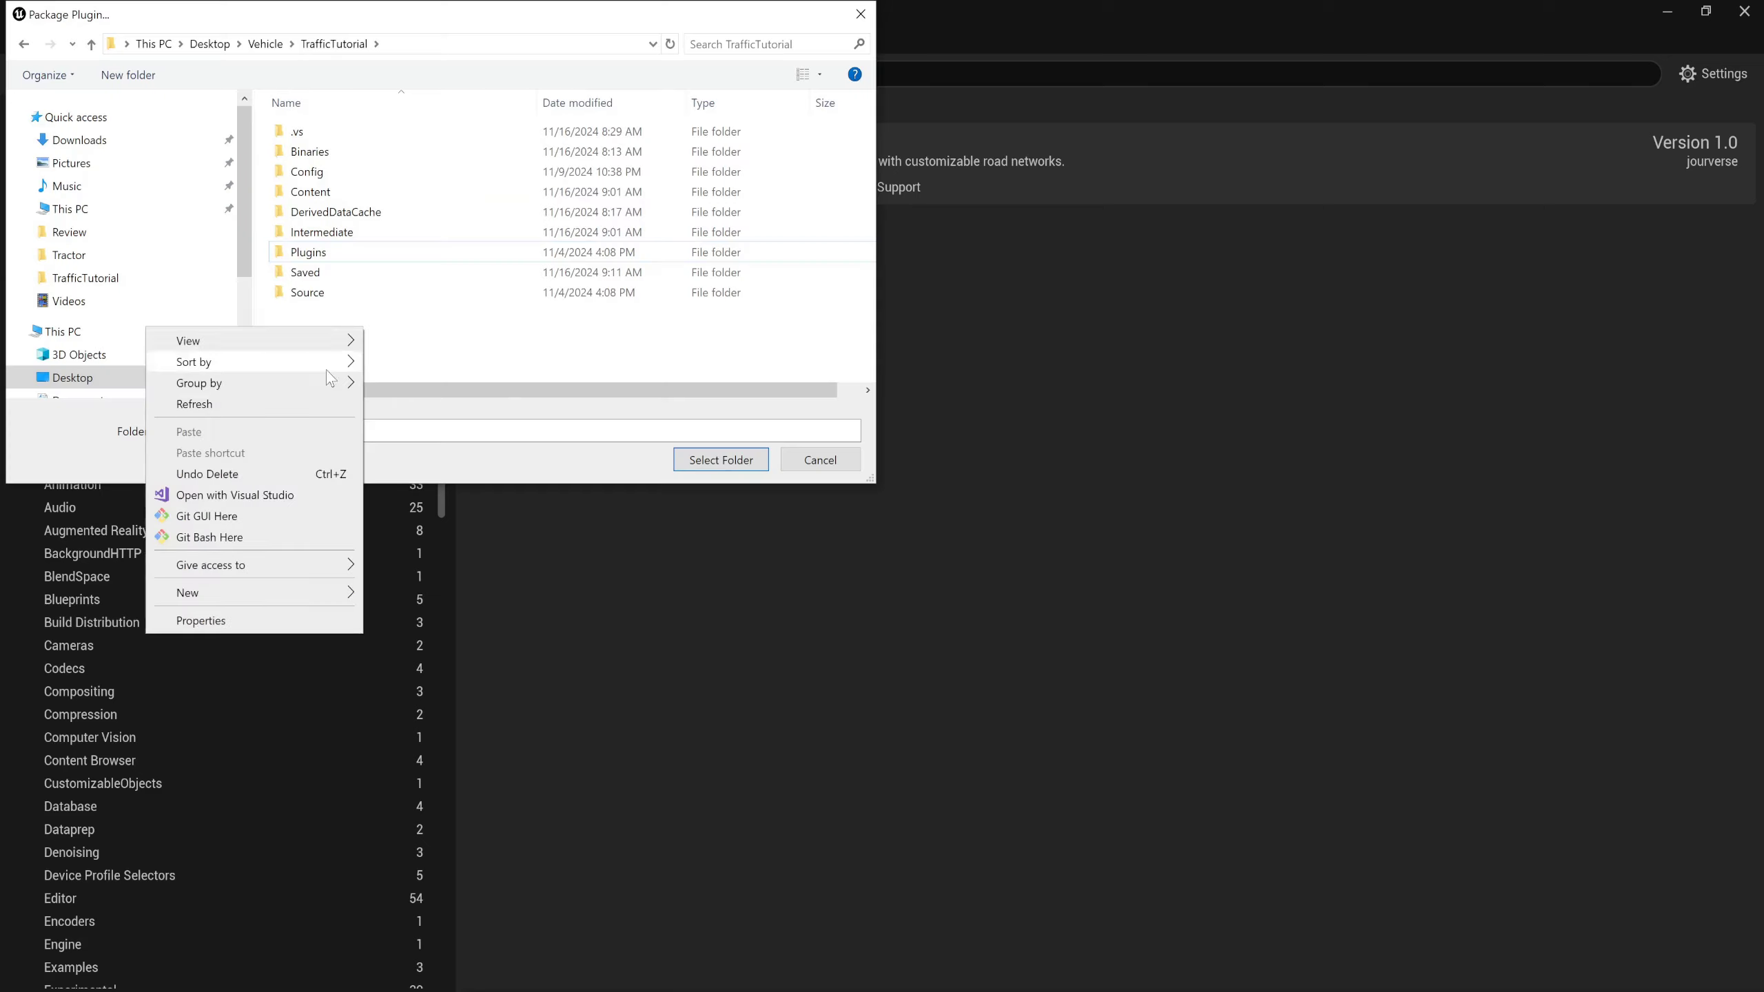
mouse_move(270, 594)
left_click(429, 595)
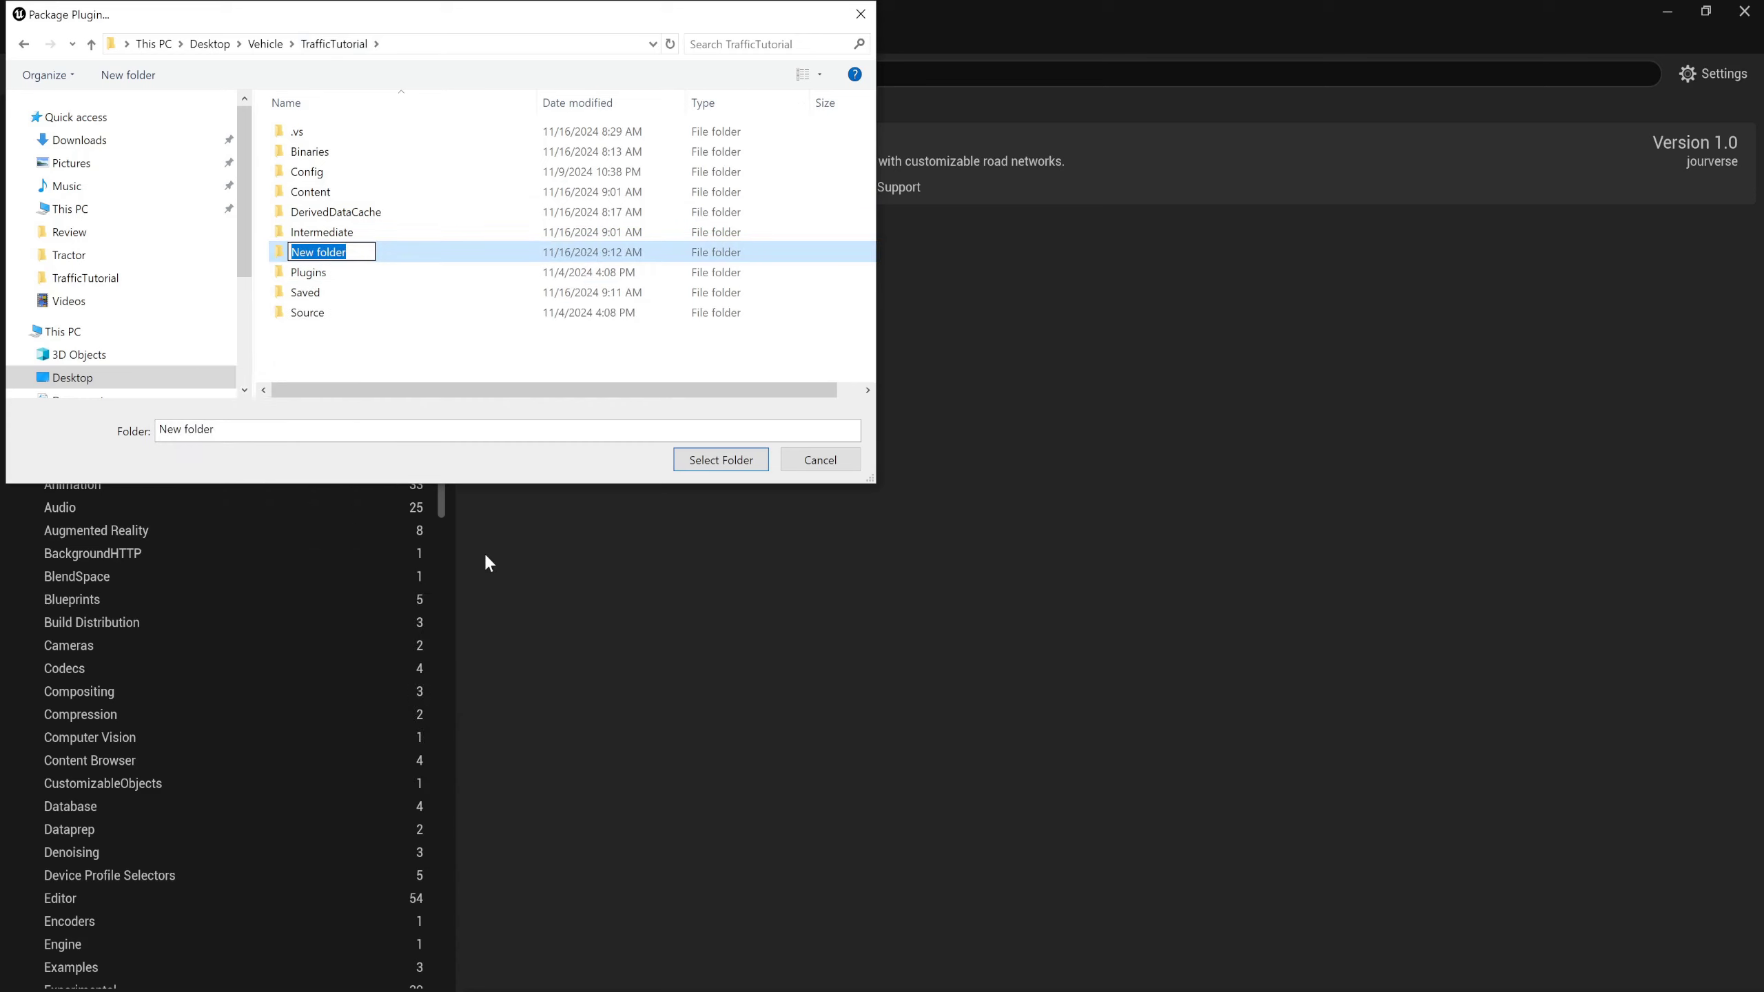
type("Package")
key("Return")
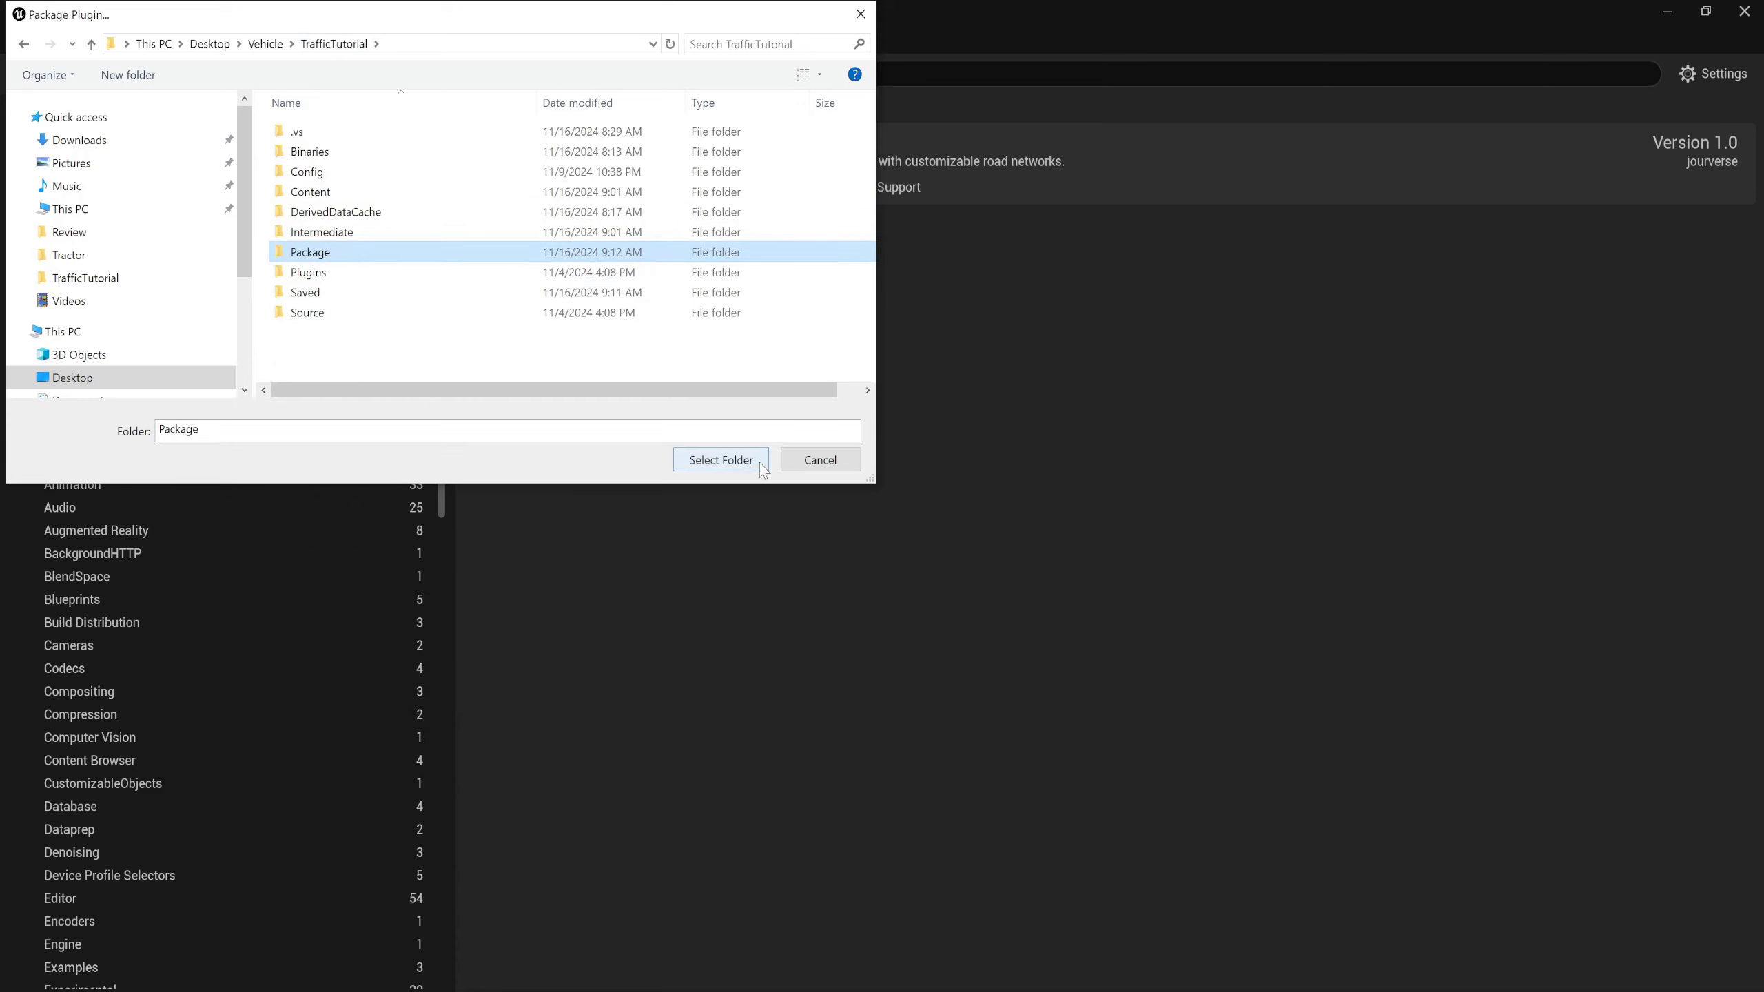
double_click(520, 254)
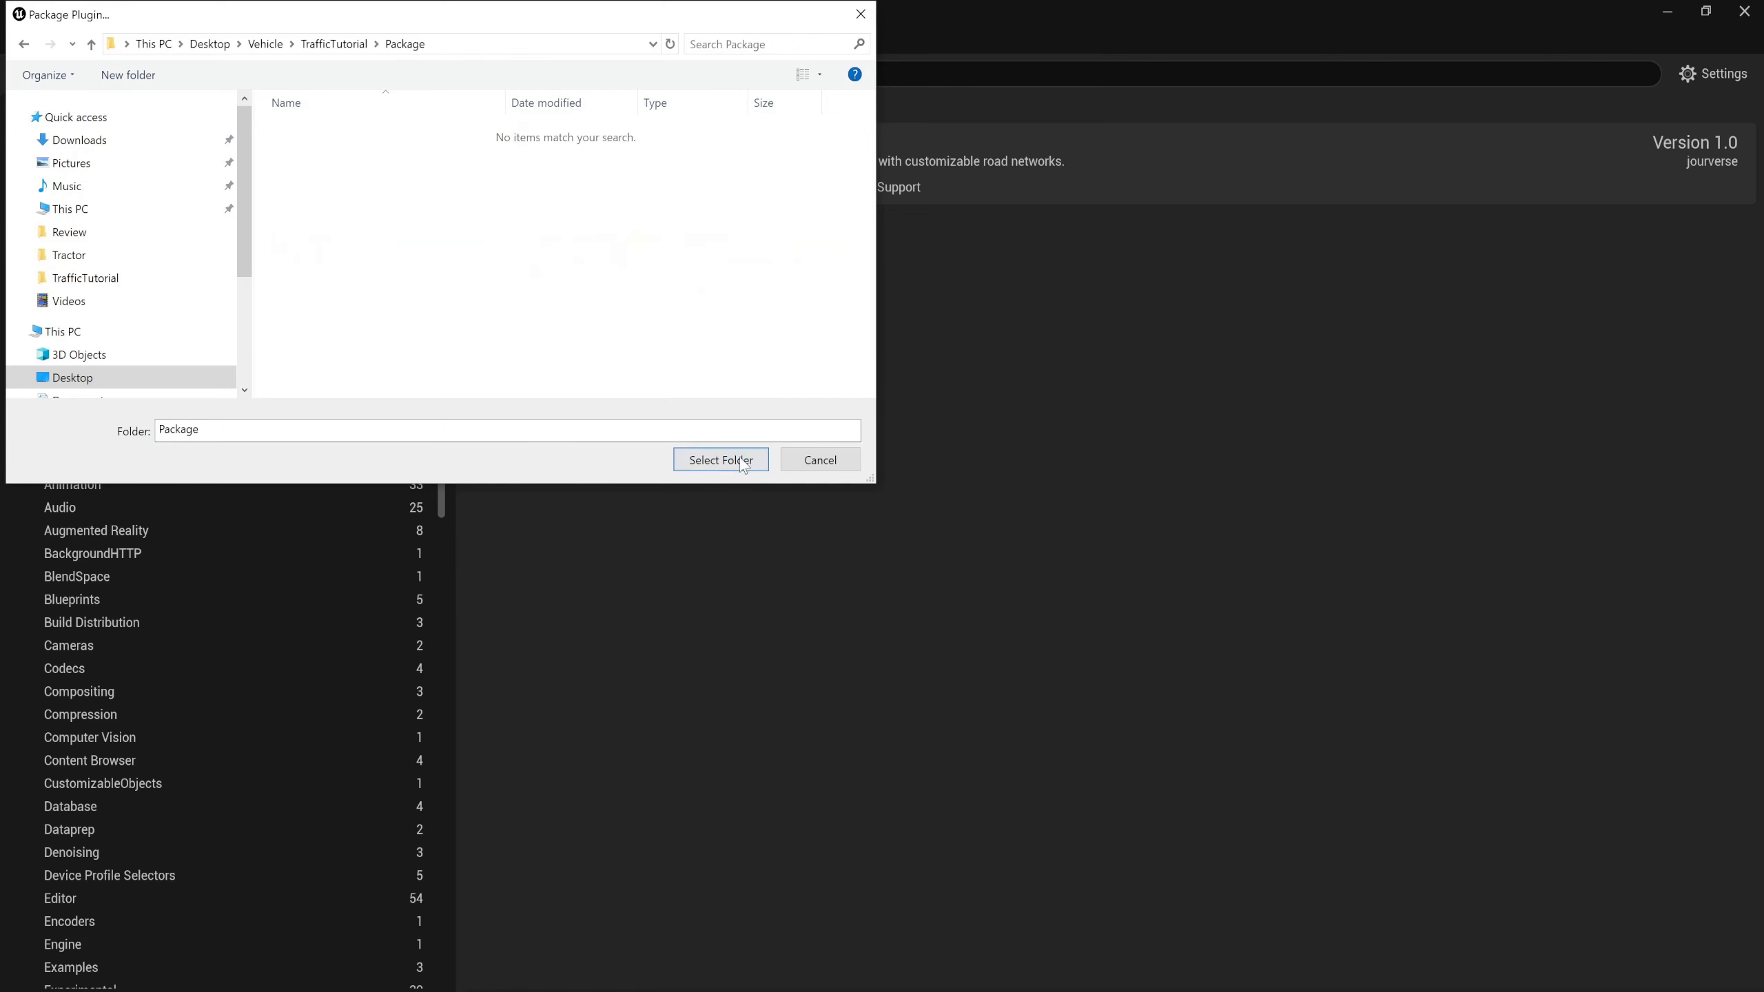
left_click(721, 460)
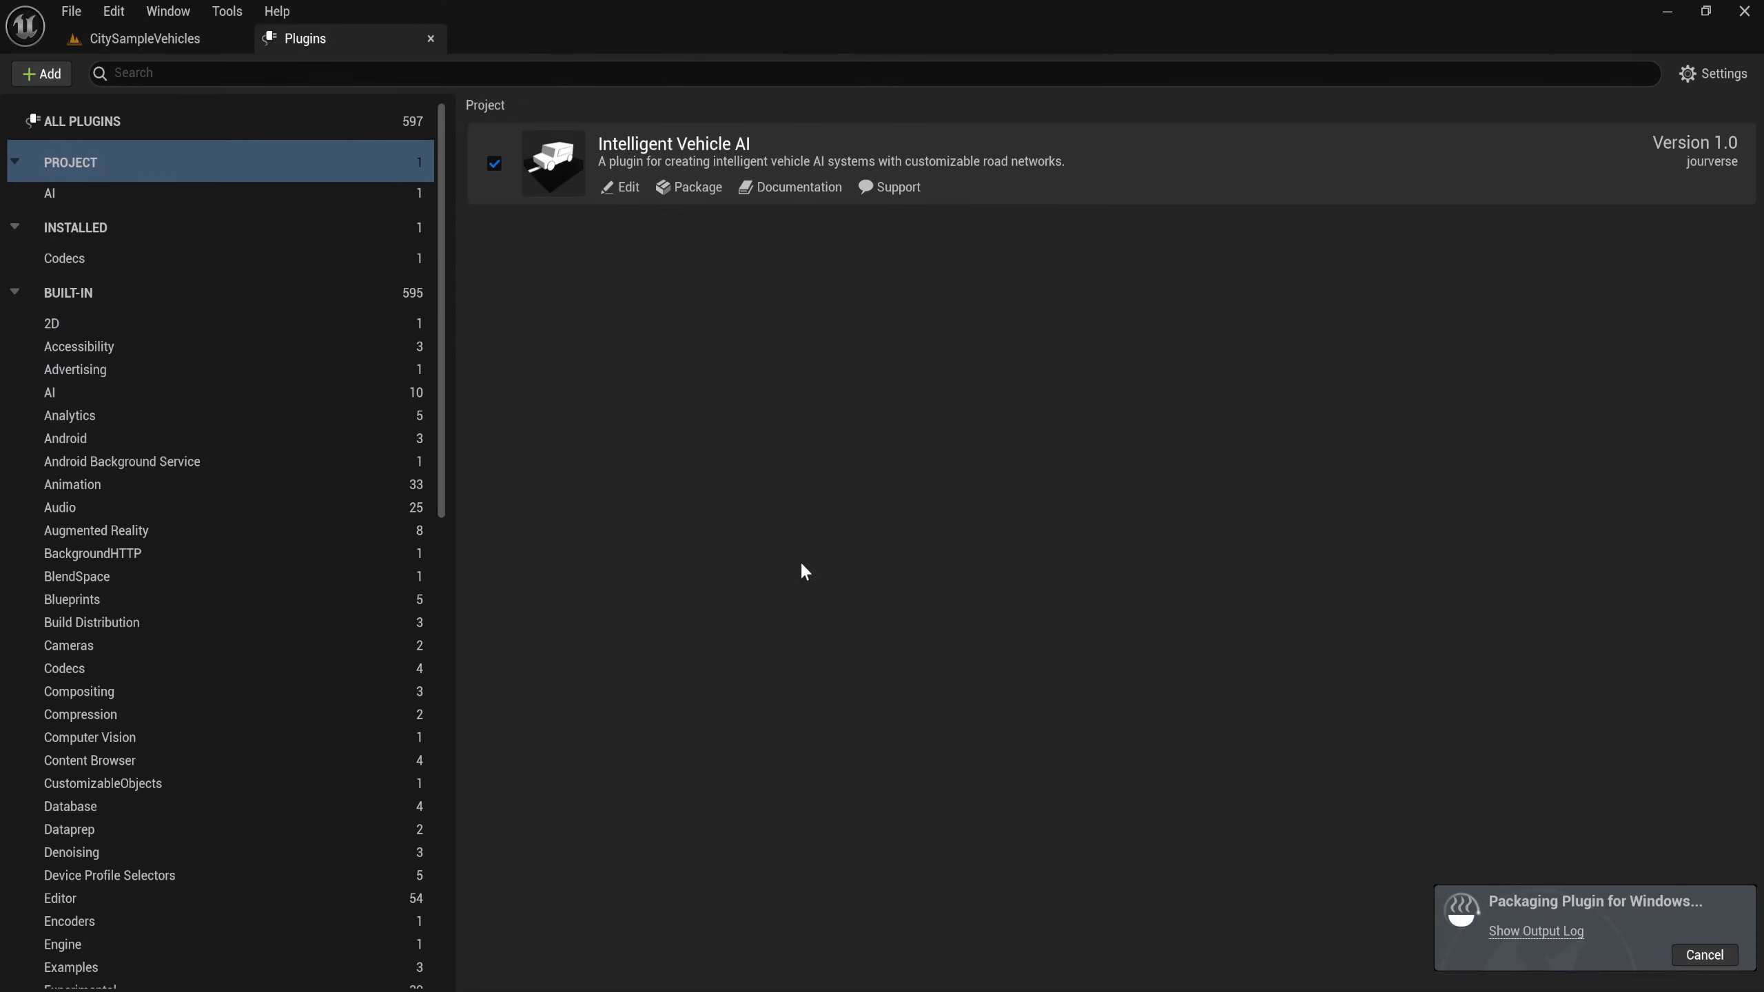
left_click(1511, 932)
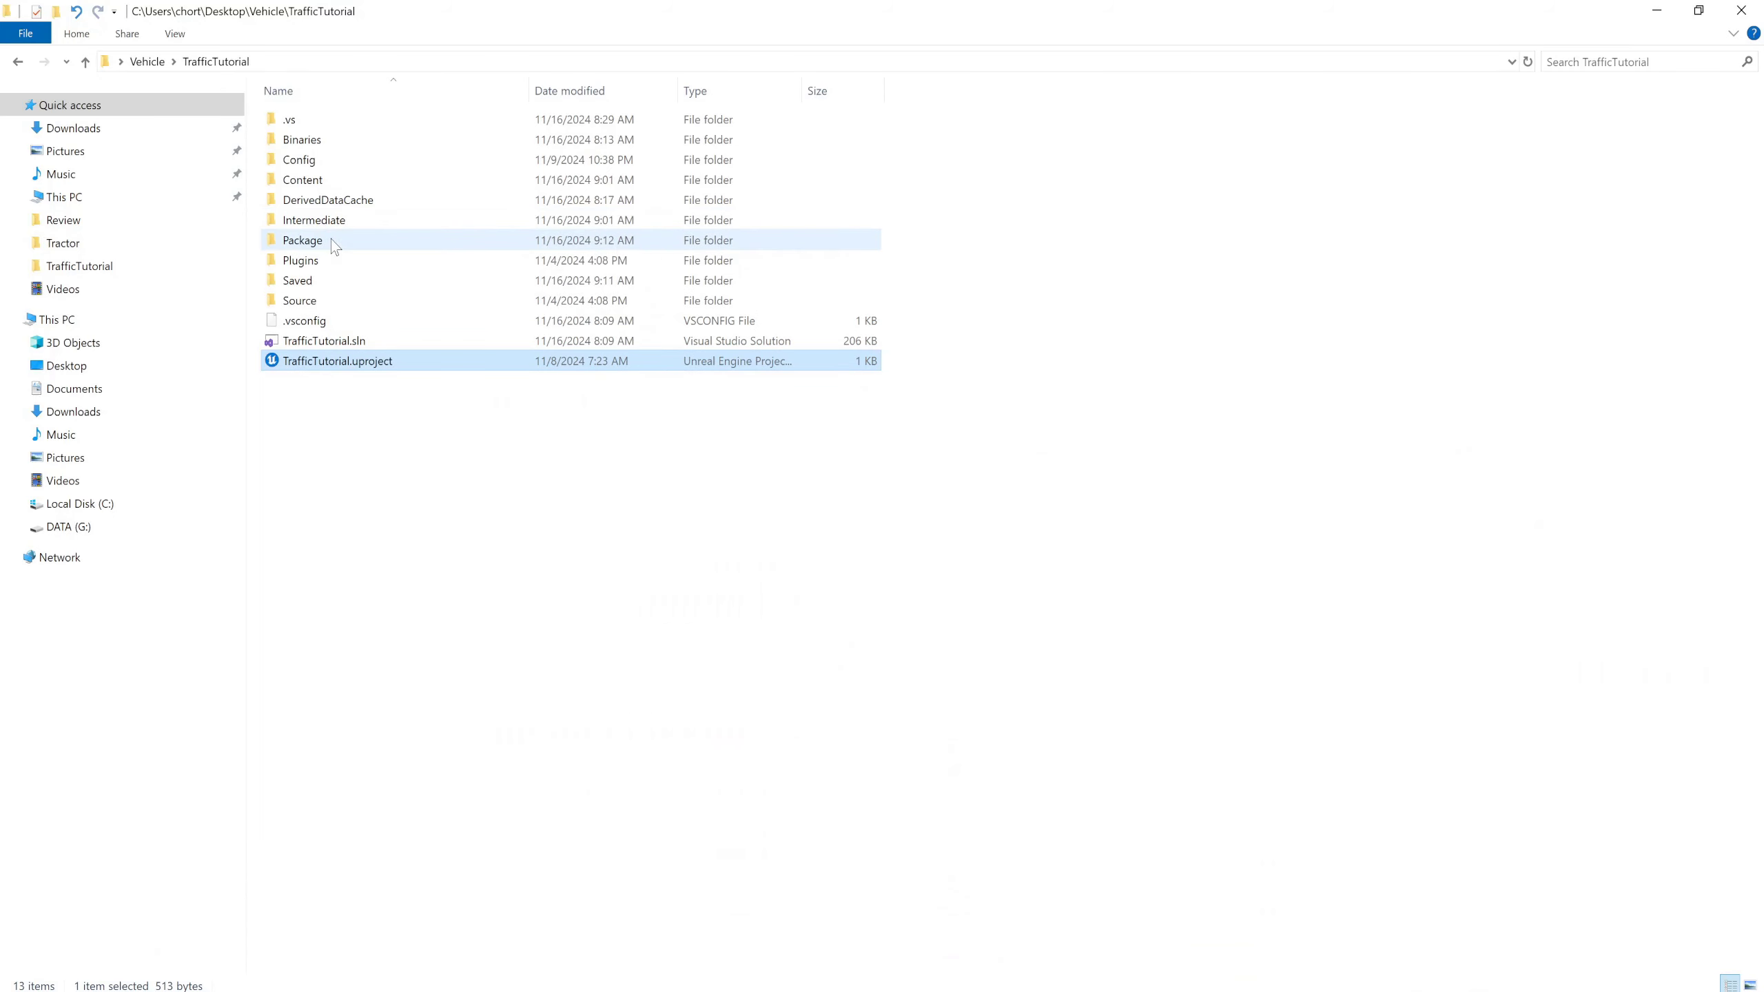
Delete the Binaries and Intermediate folders from the packaged VehicleAI folder.
double_click(334, 240)
double_click(319, 123)
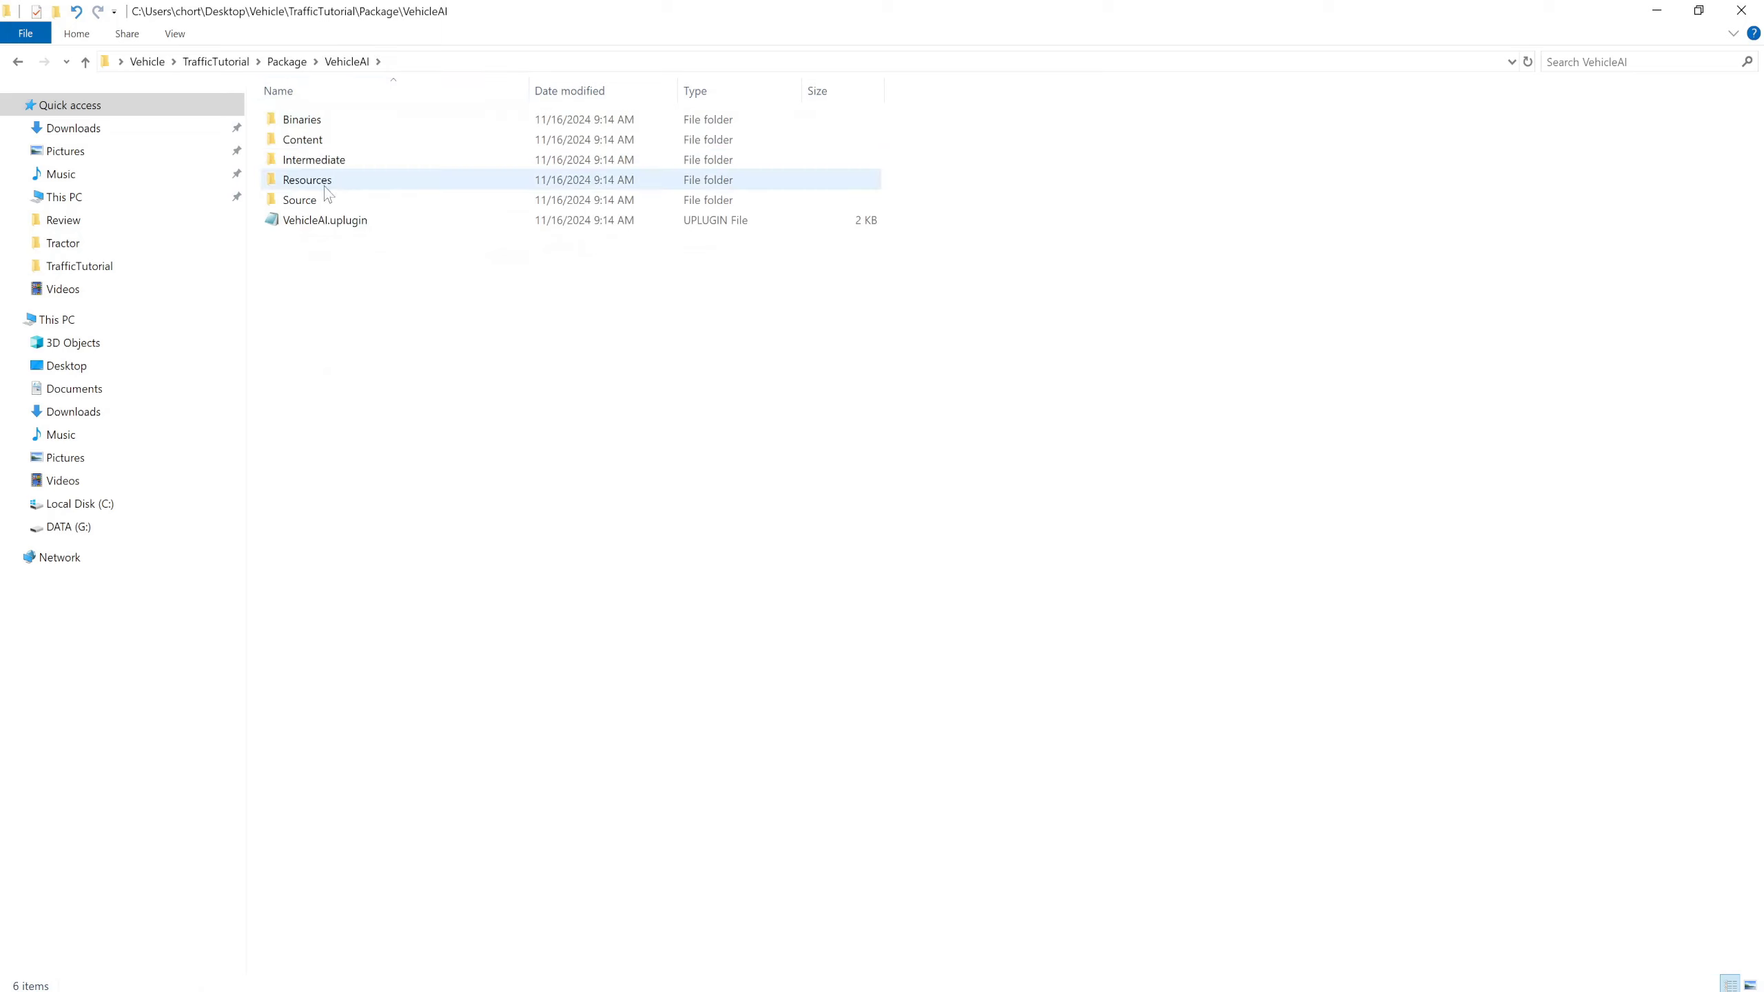
left_click(321, 125)
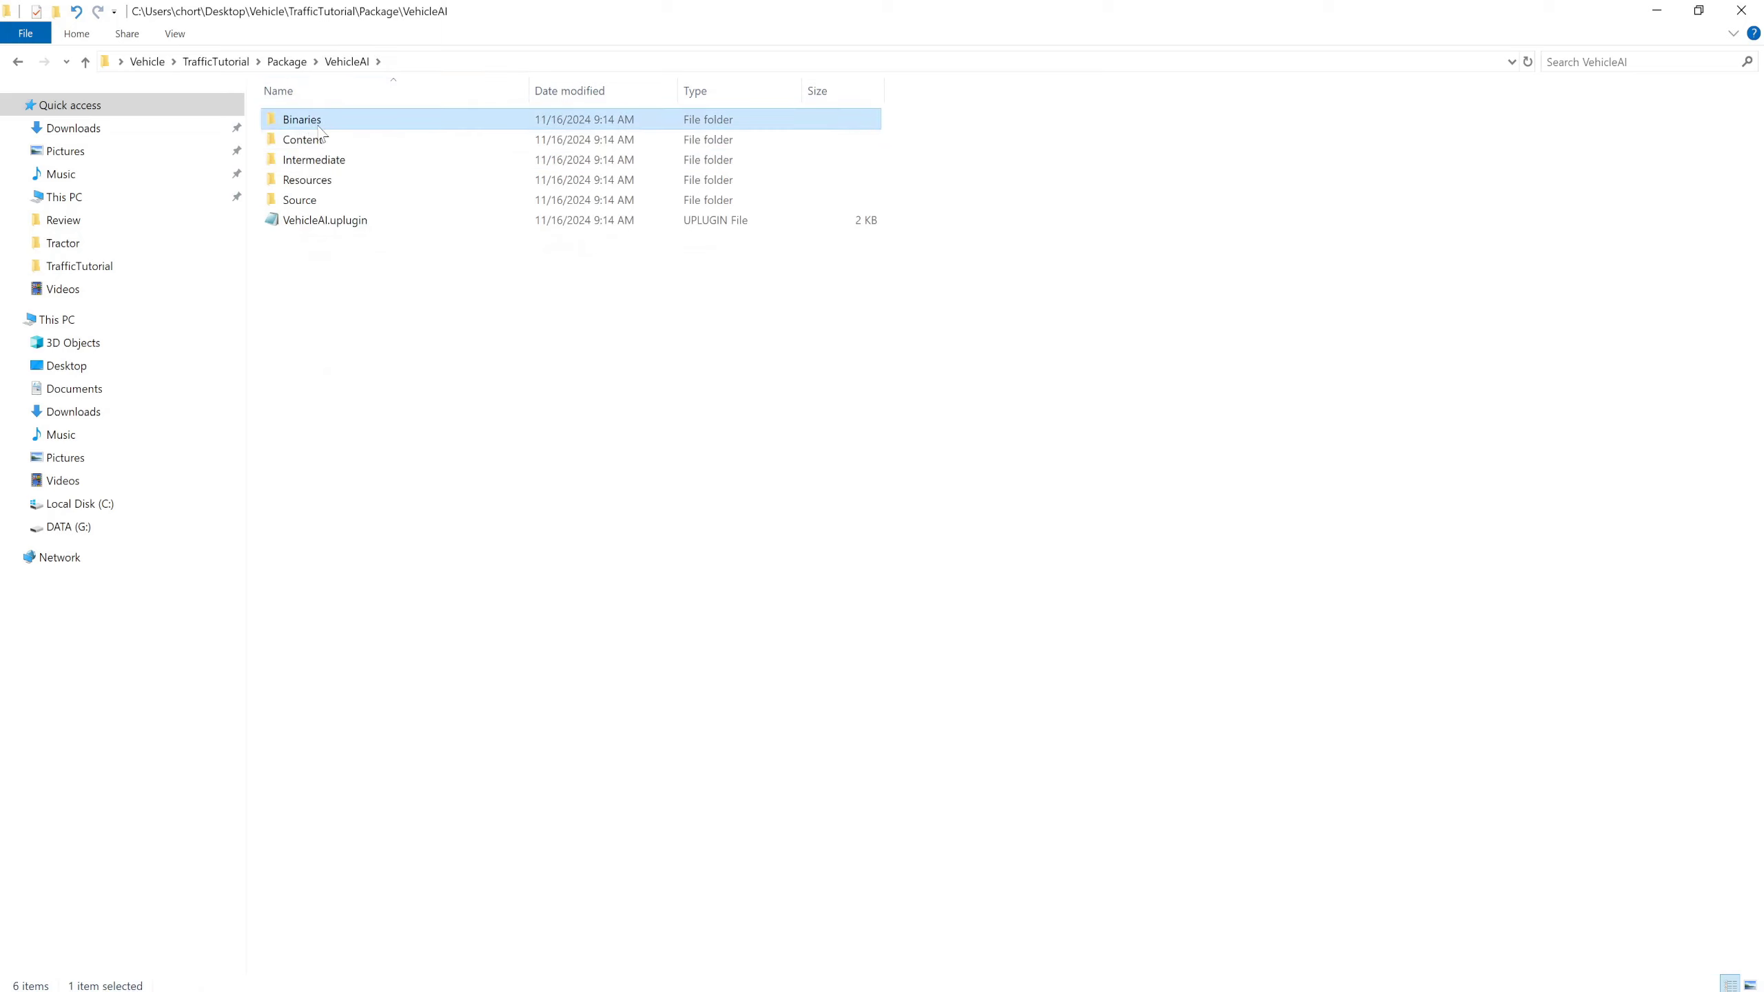
key("Delete")
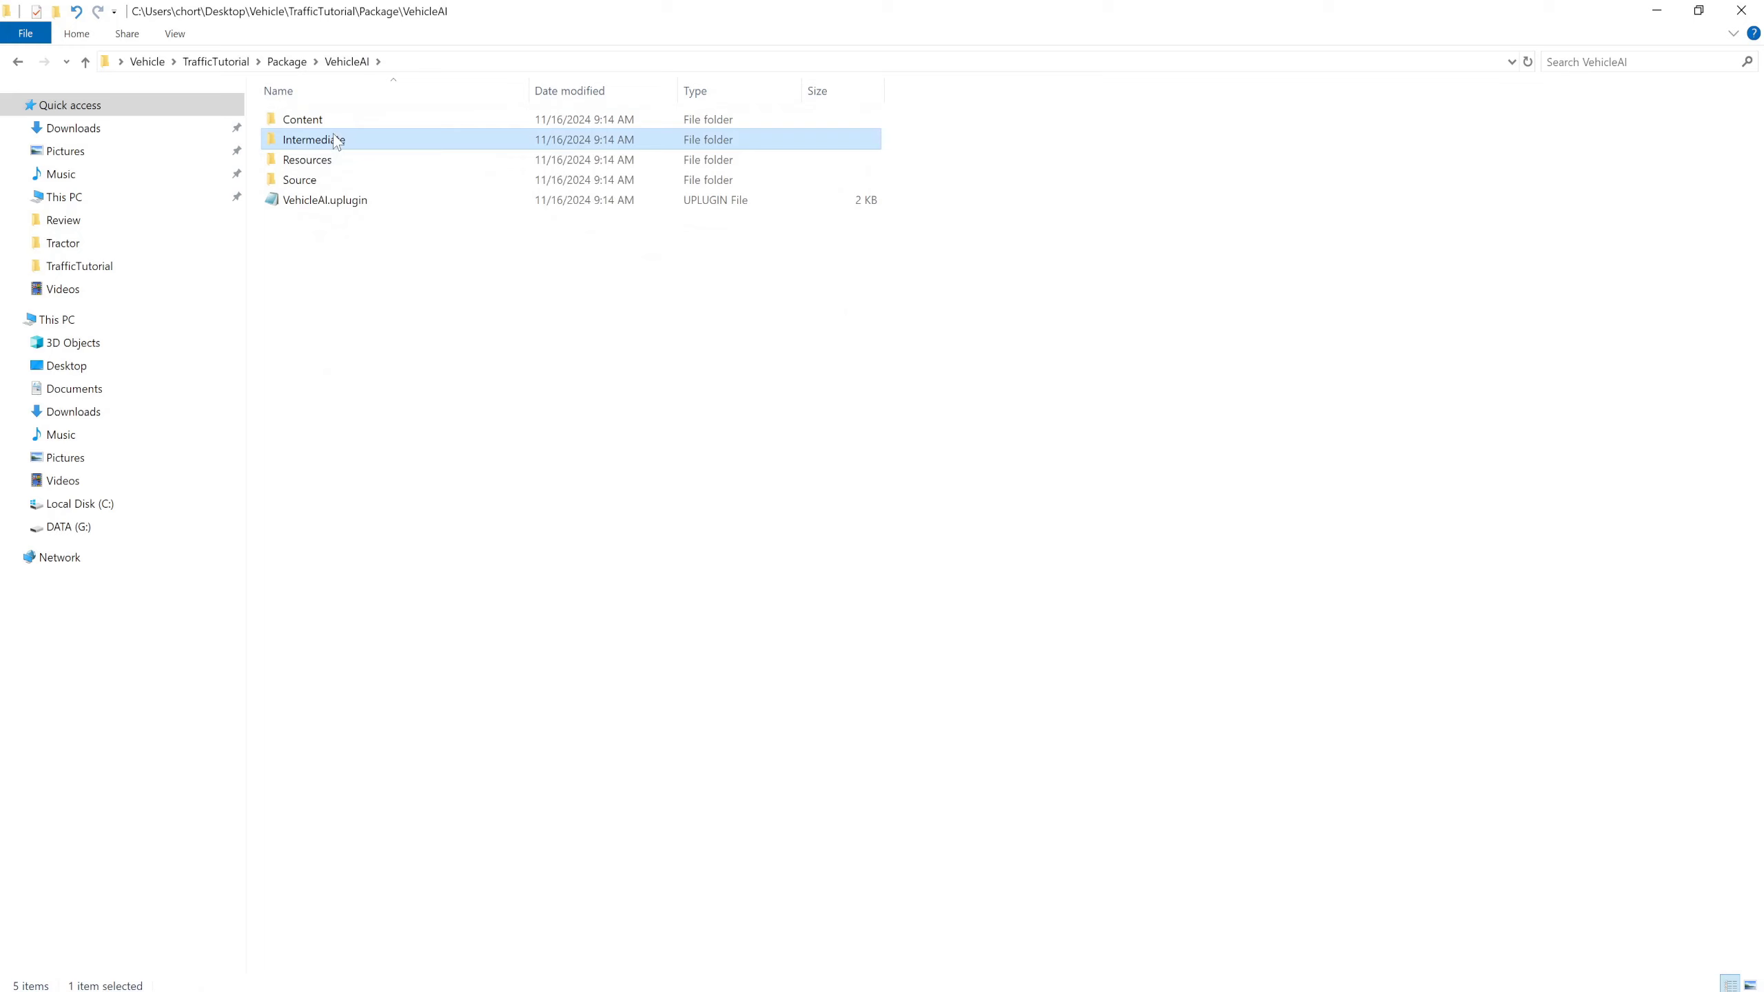
key("Delete")
left_click(287, 62)
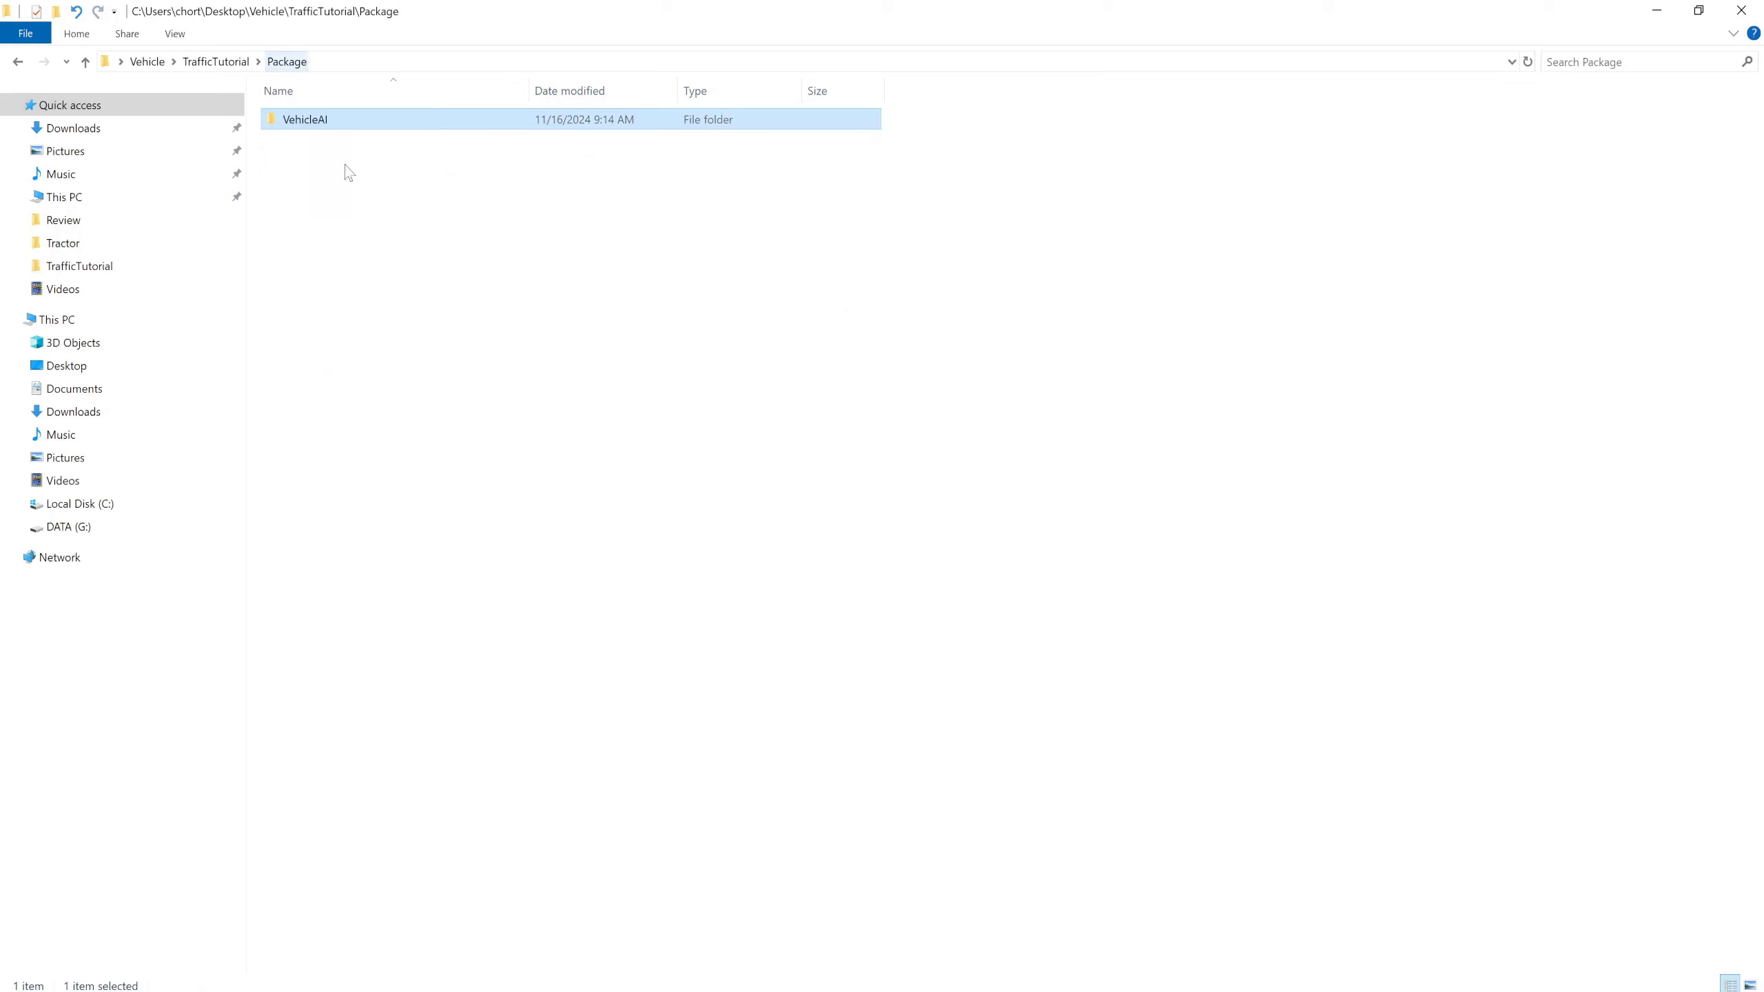
Compress the VehicleAI folder into VehicleAI.zip.
right_click(332, 123)
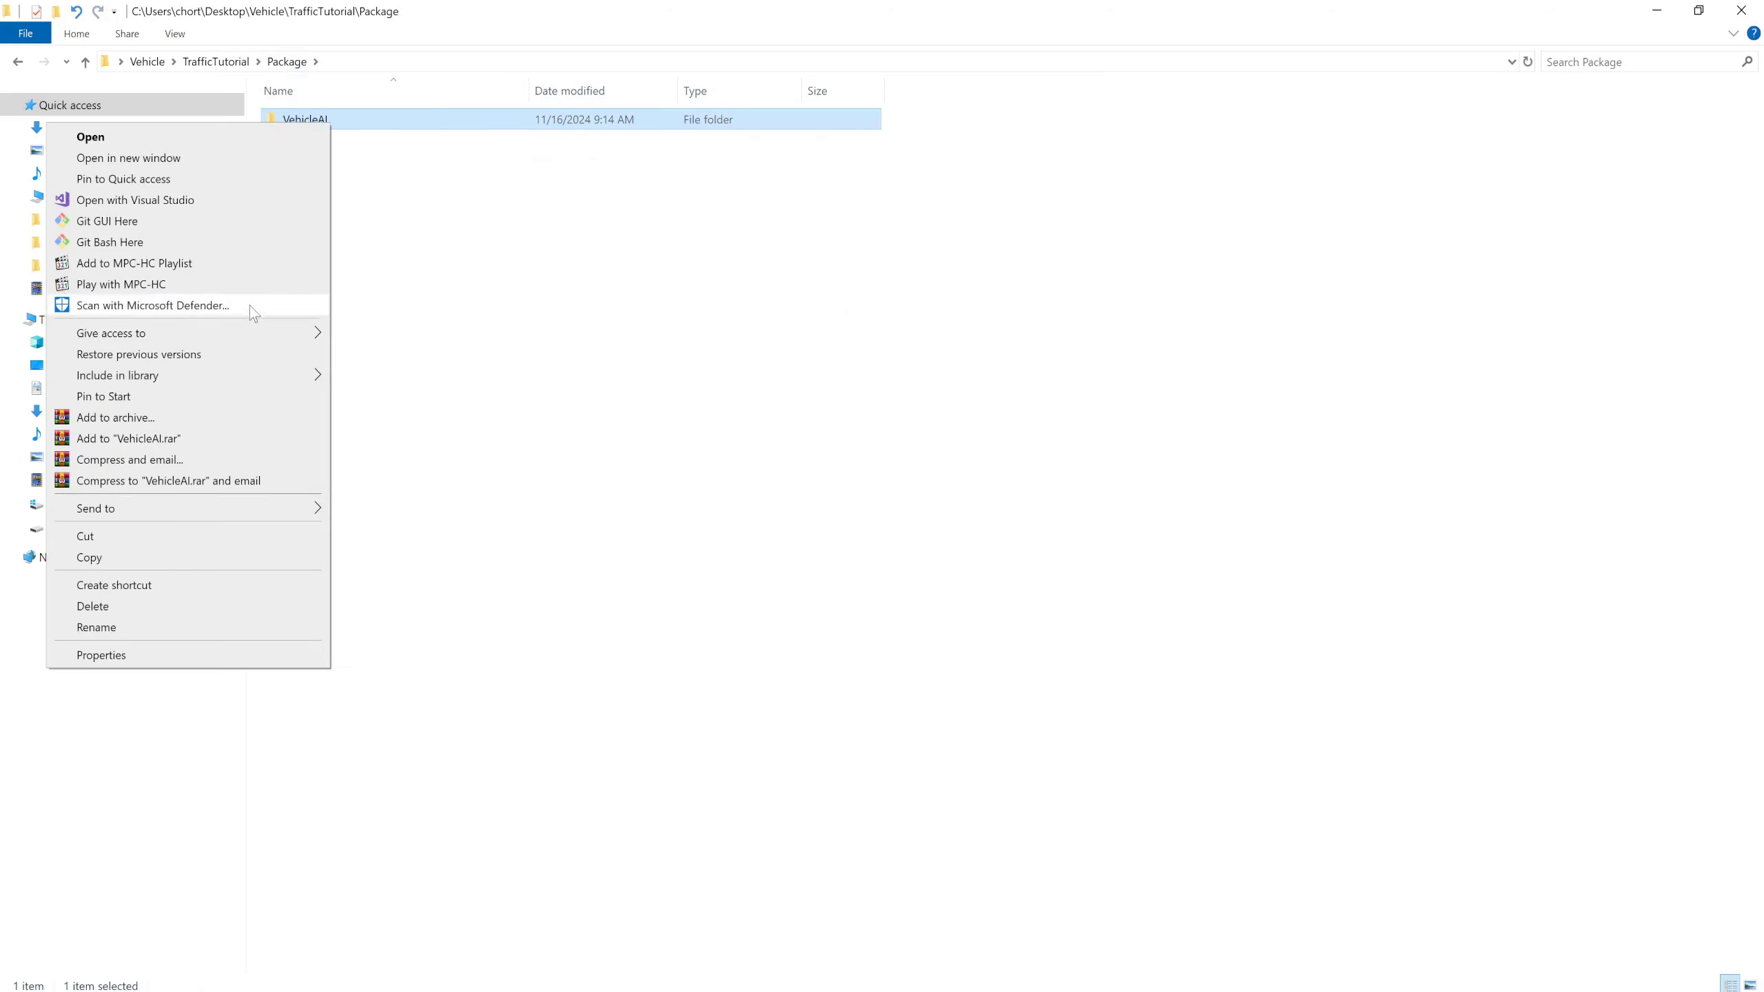
mouse_move(248, 507)
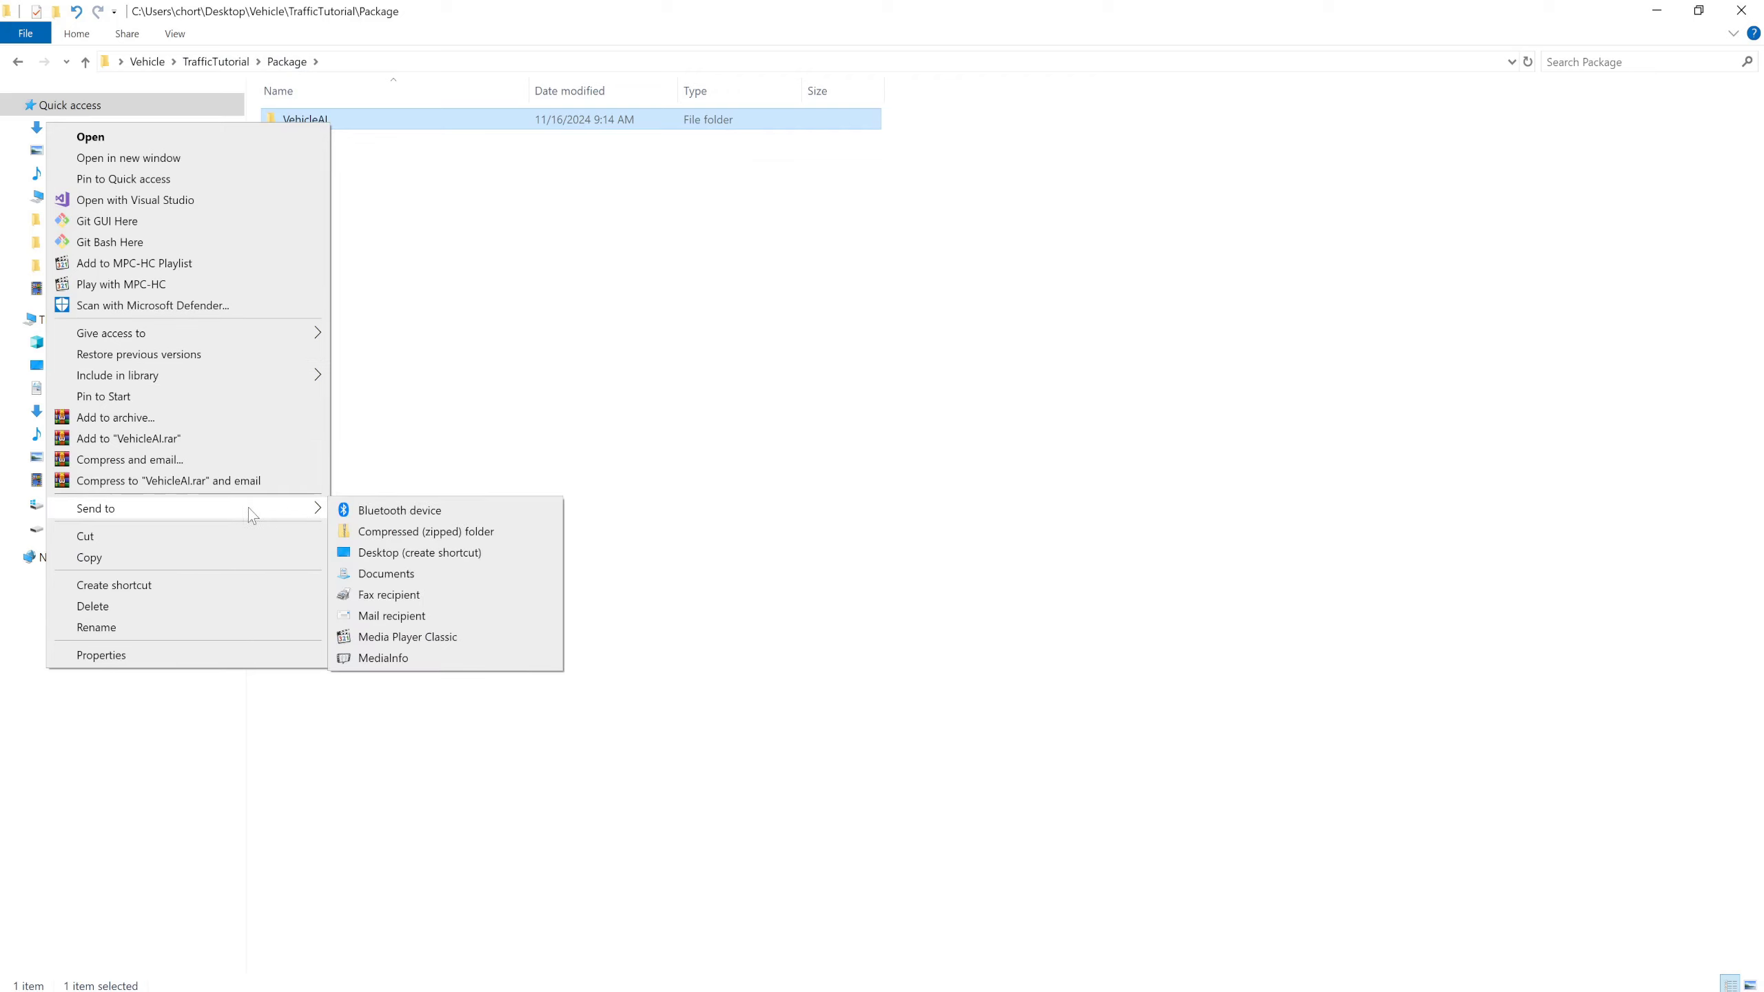
left_click(445, 531)
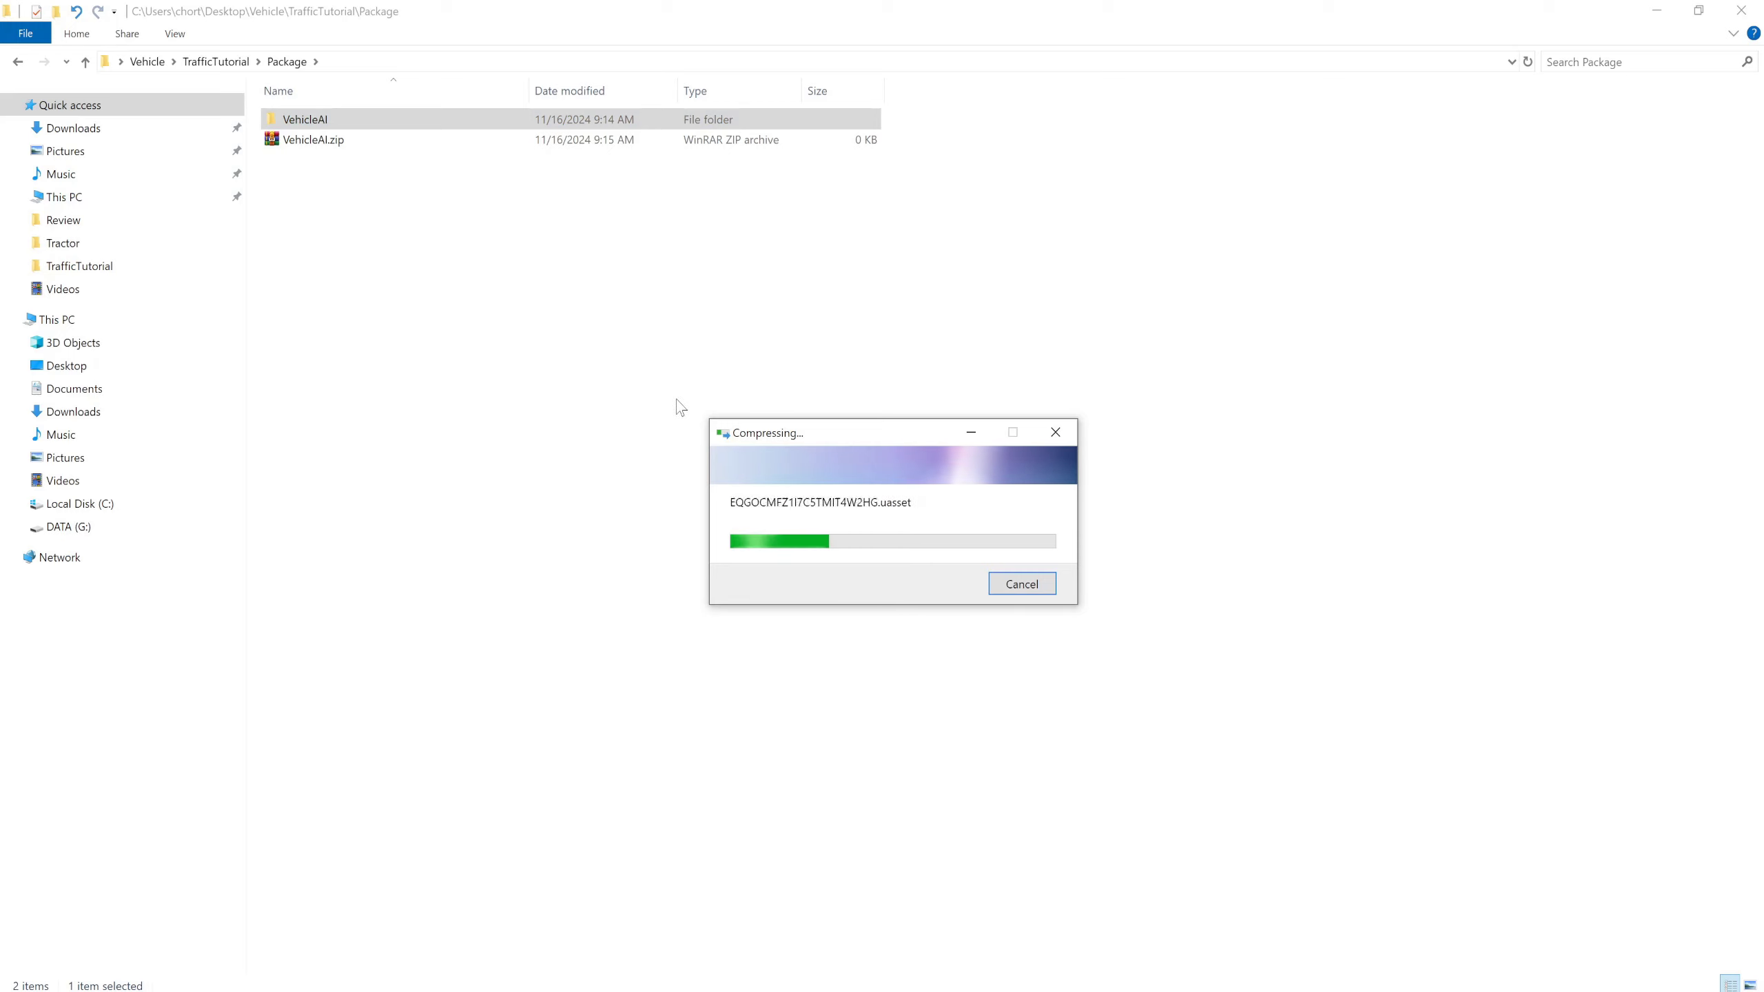
key("Return")
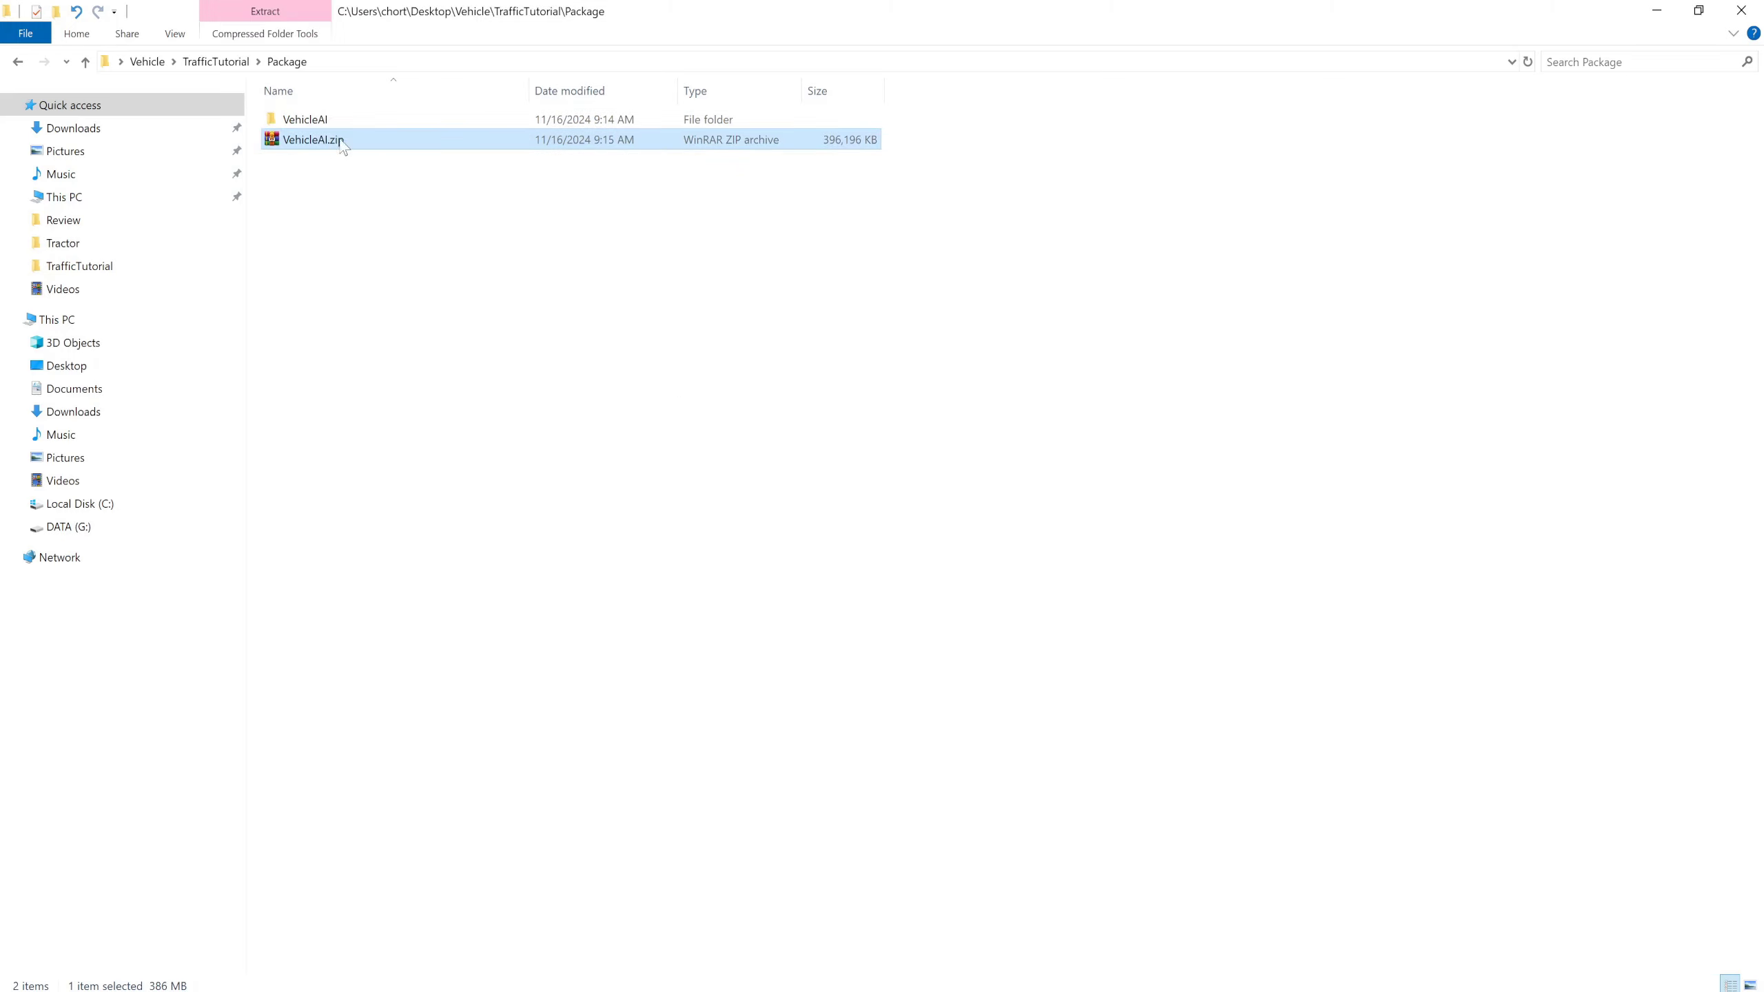
Rename VehicleAI.zip to VehicleAIVersion1.0.zip.
left_click(332, 145)
left_click(328, 142)
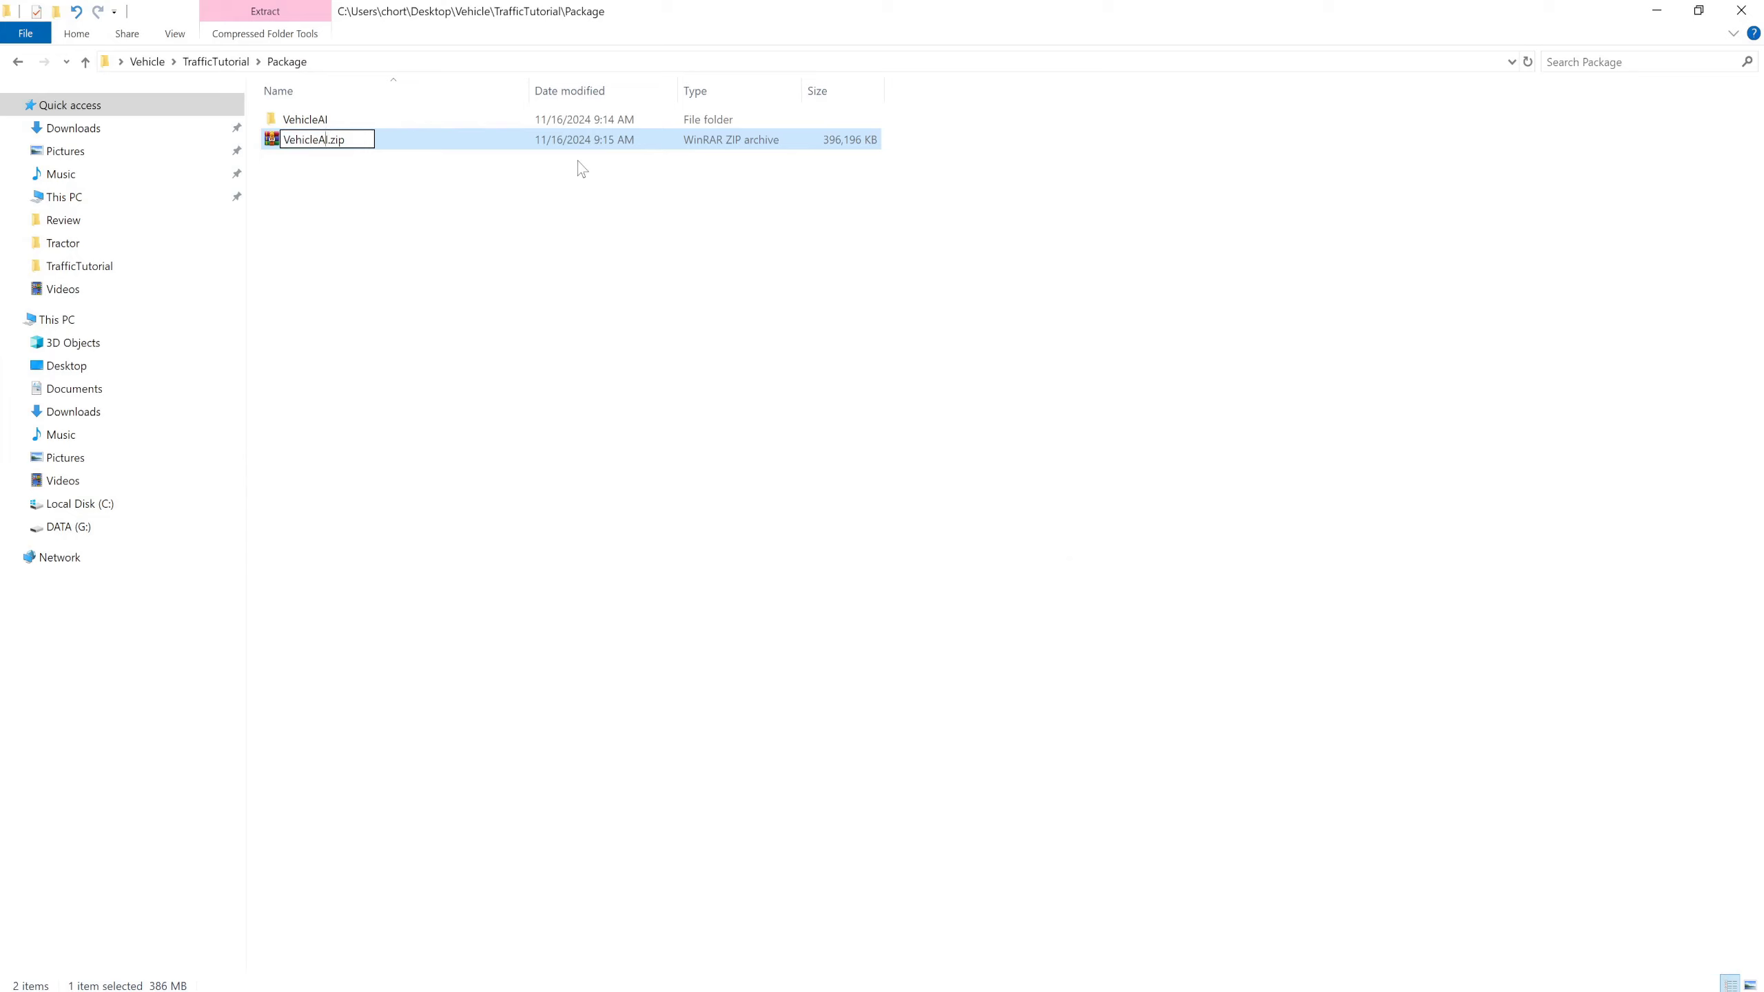
type("Version")
type("1")
type(".0")
key("Return")
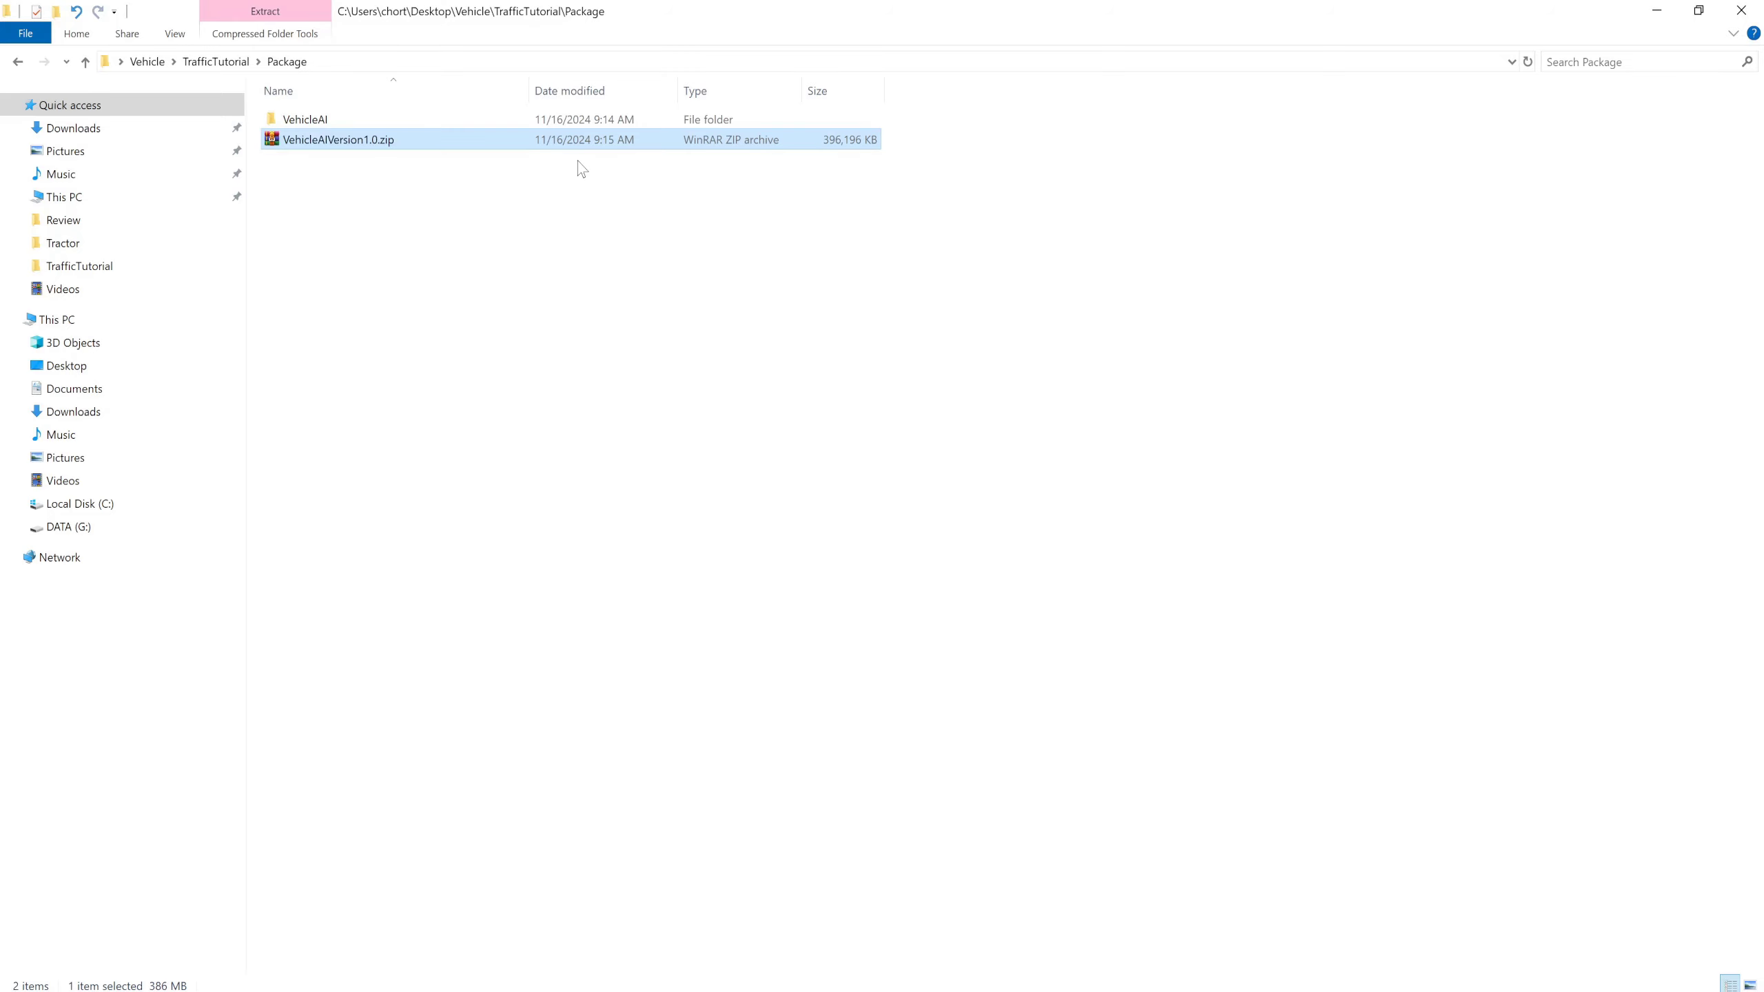
key("alt+Tab")
Upload VehicleAIVersion1.0.zip from the Package folder to Google Drive.
left_click(66, 209)
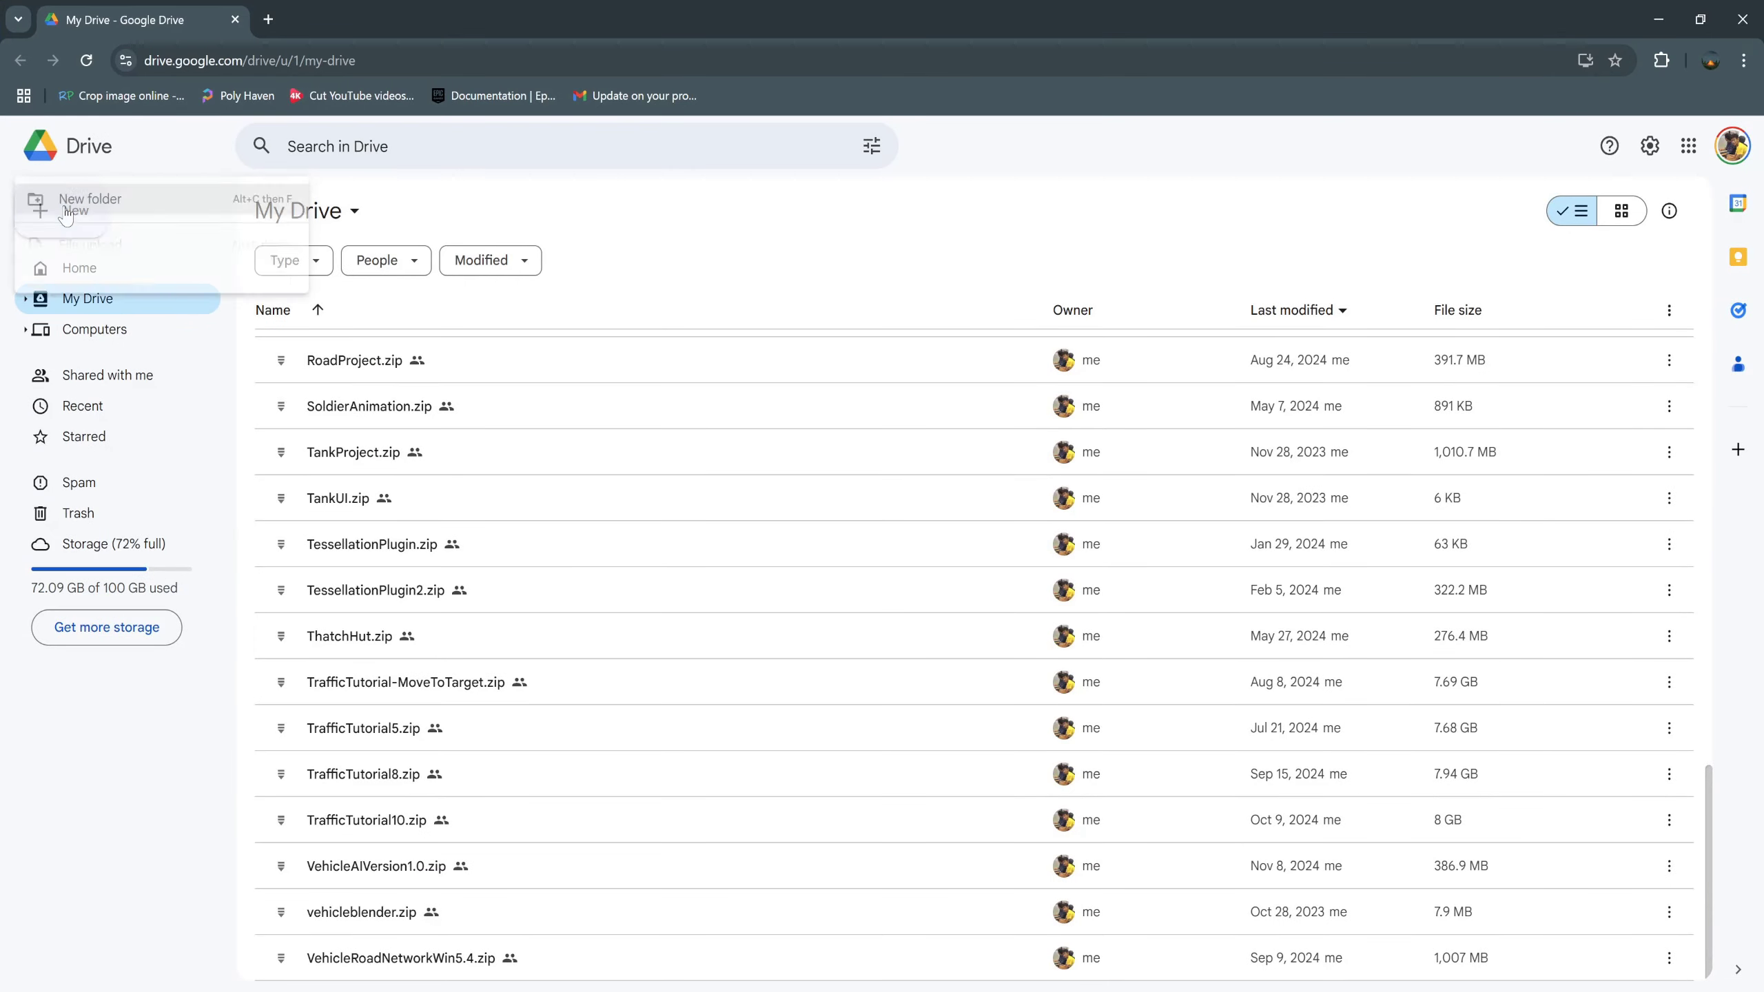
left_click(90, 251)
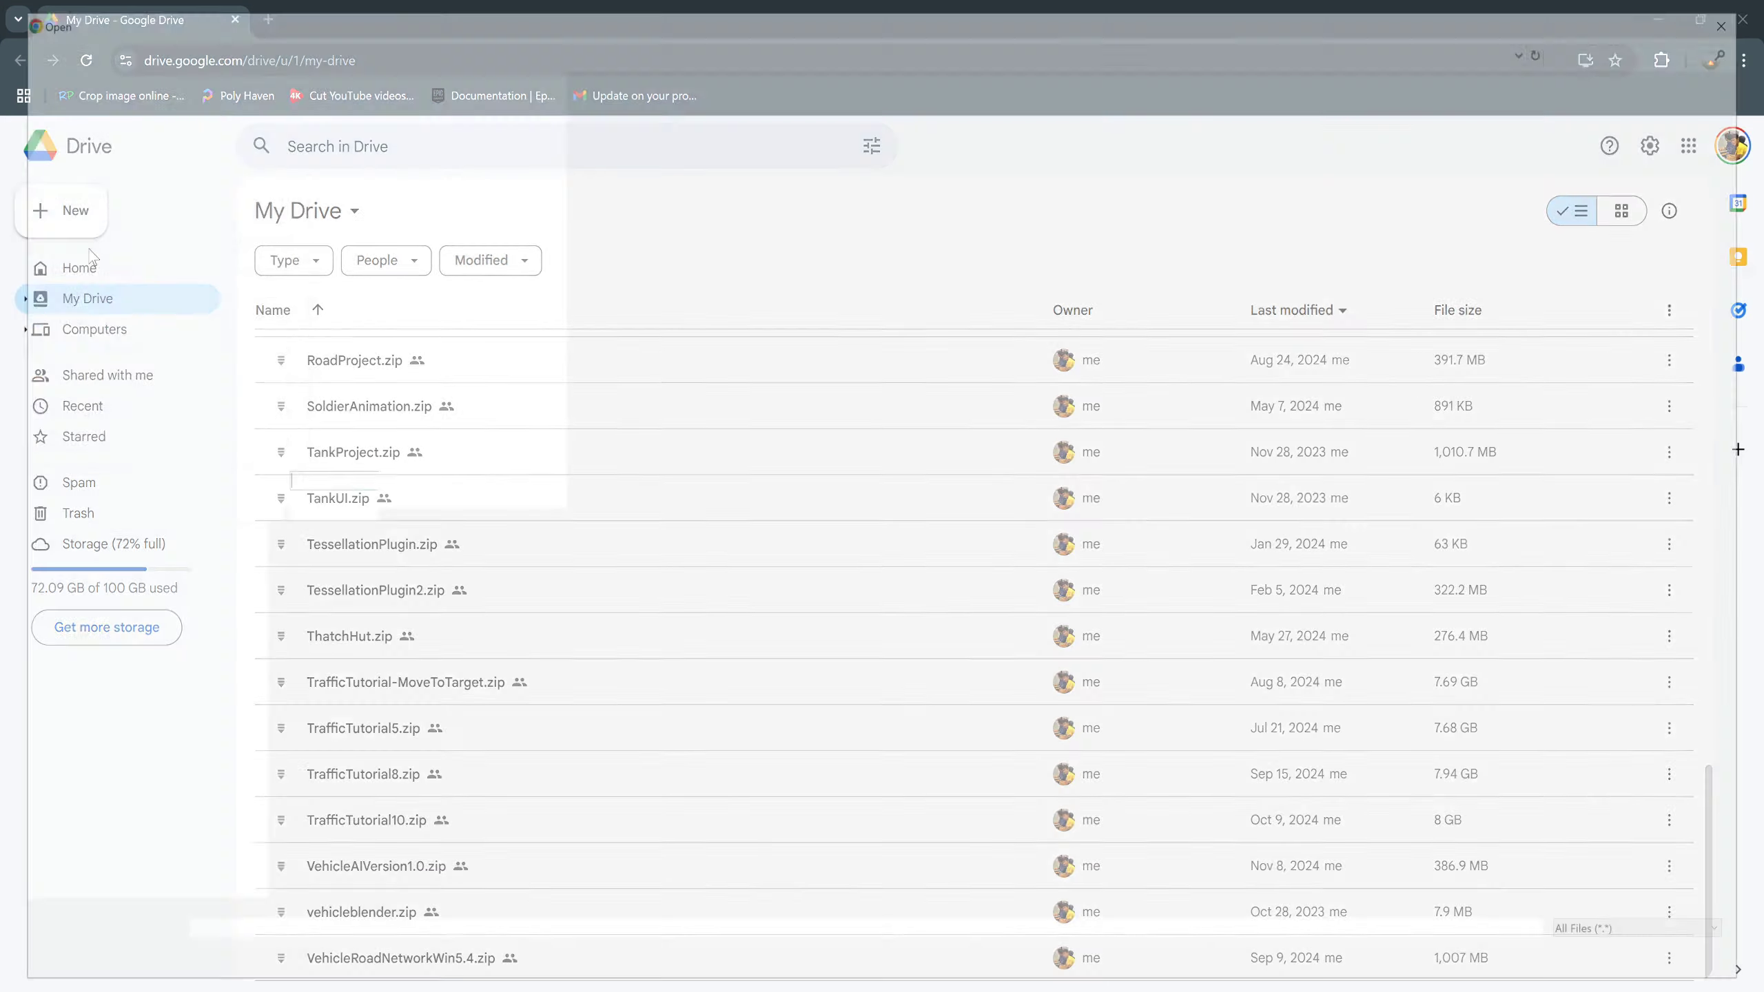
double_click(338, 252)
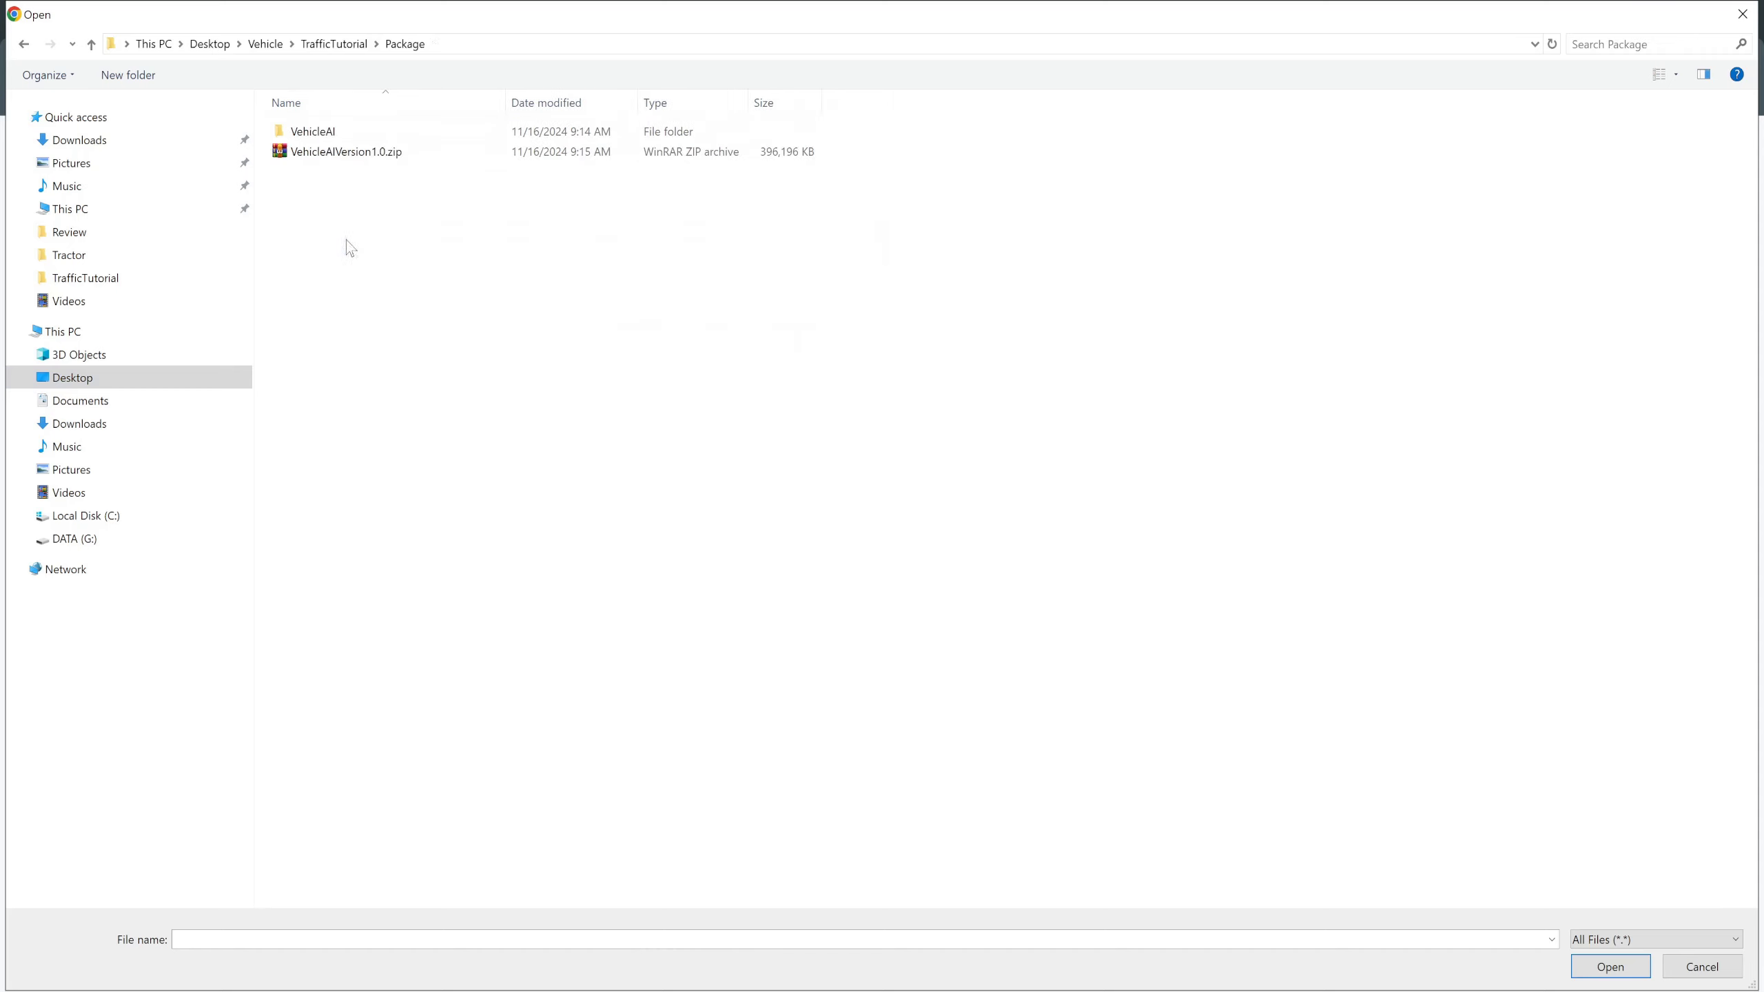
left_click(394, 164)
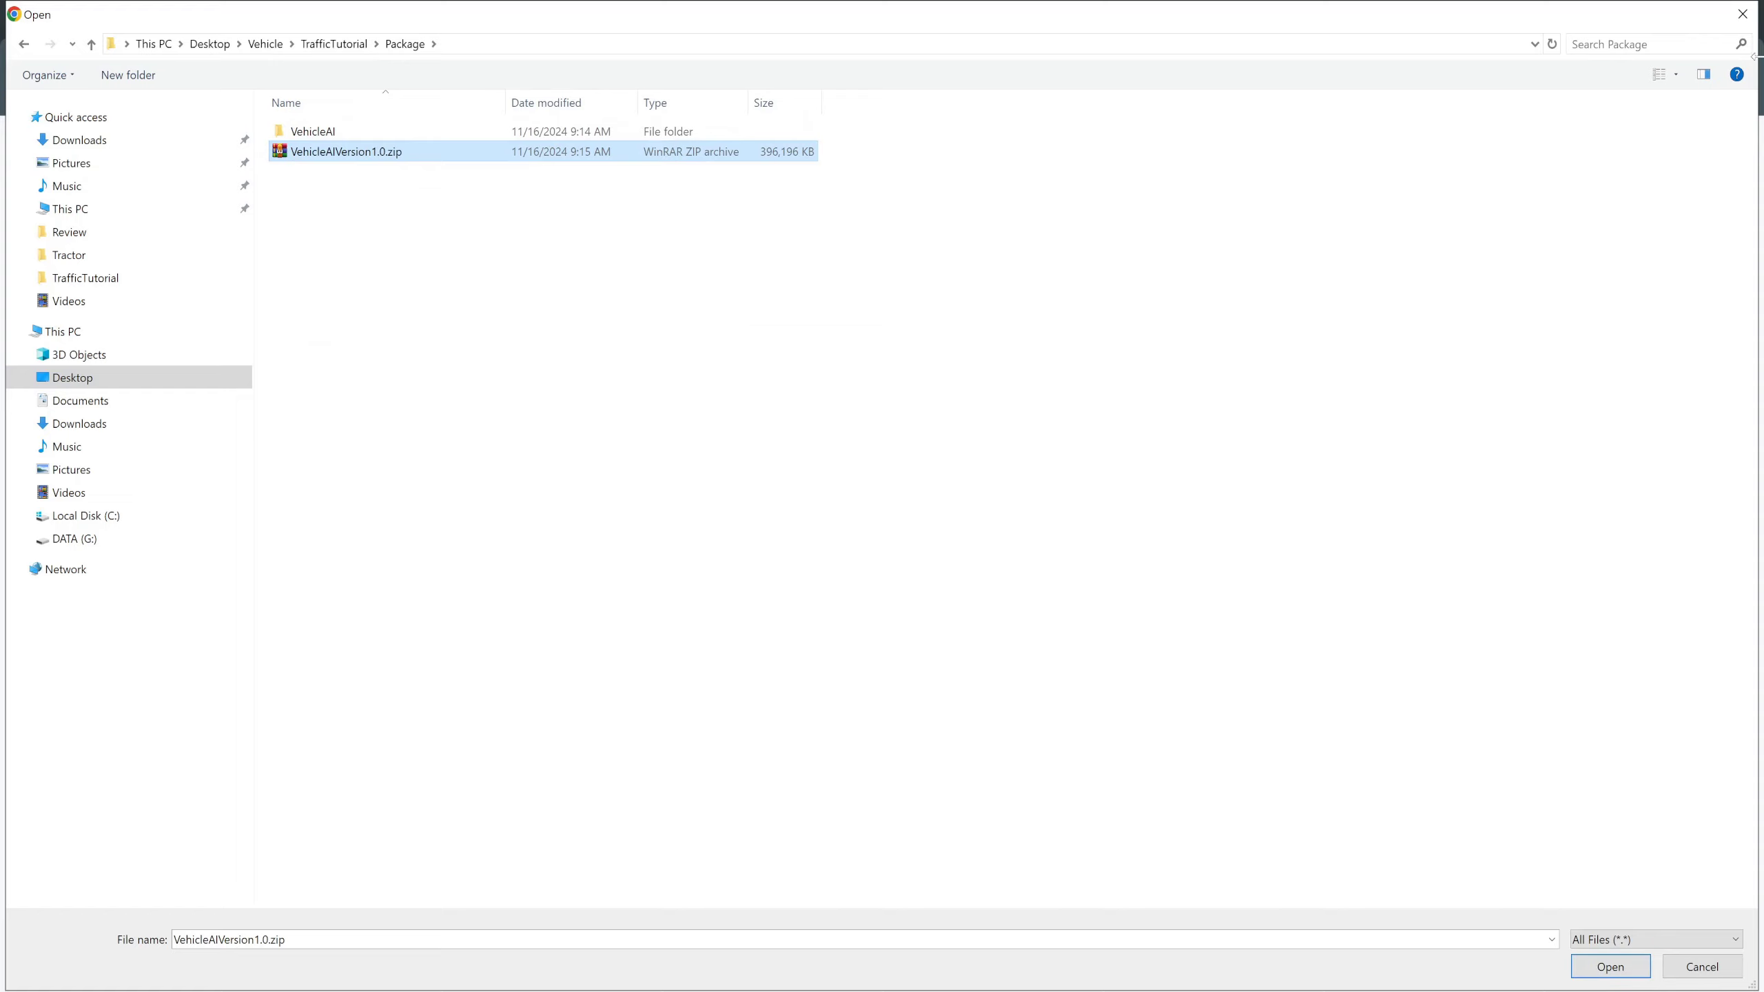
left_click(1739, 21)
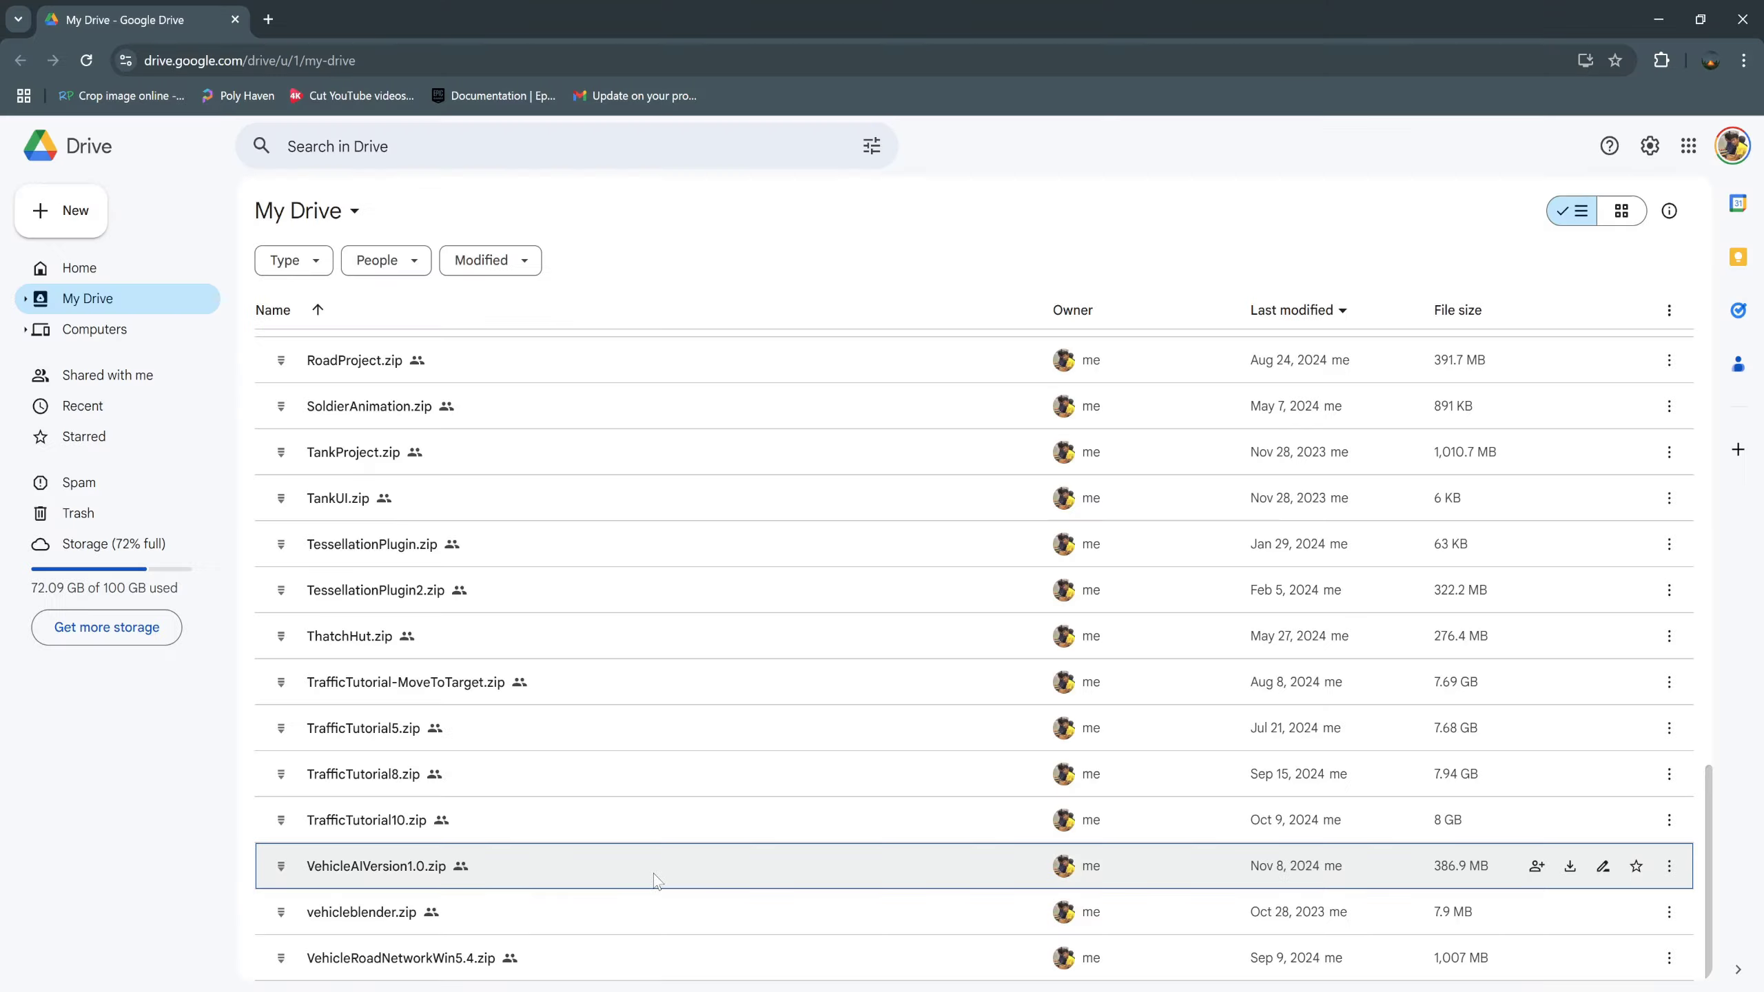
Share the zip with 'Anyone with the link' access and copy its link.
left_click(659, 872)
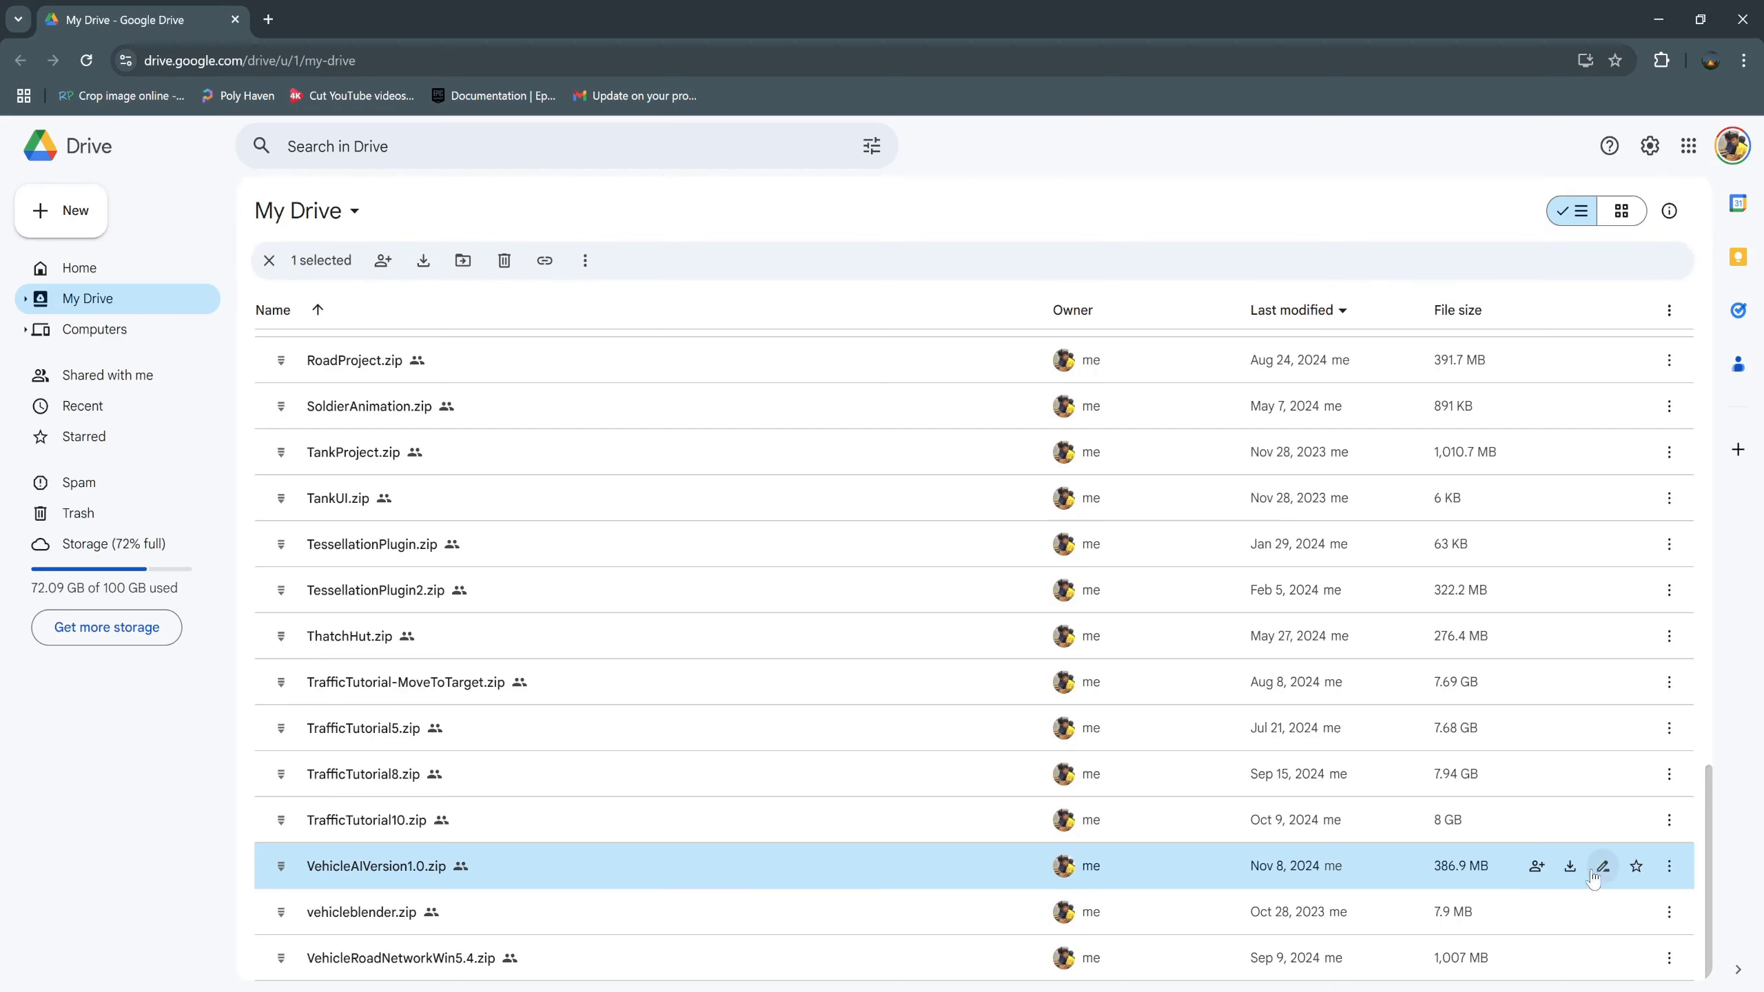
left_click(1536, 869)
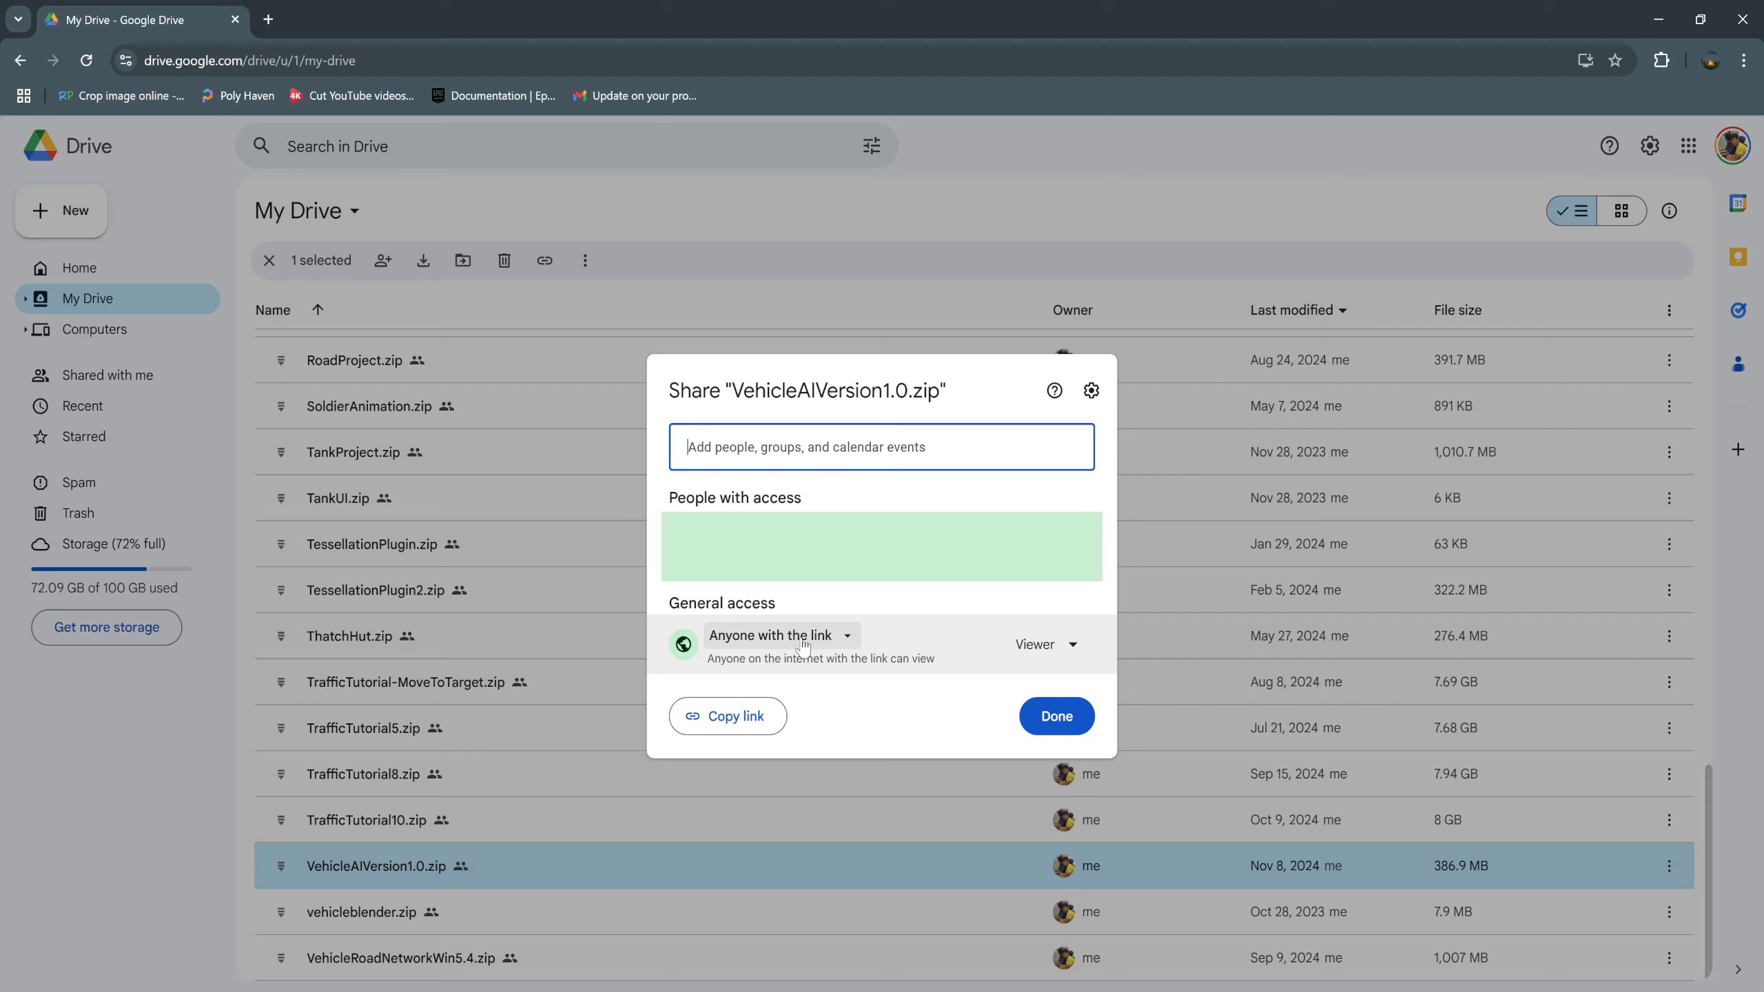
left_click(822, 650)
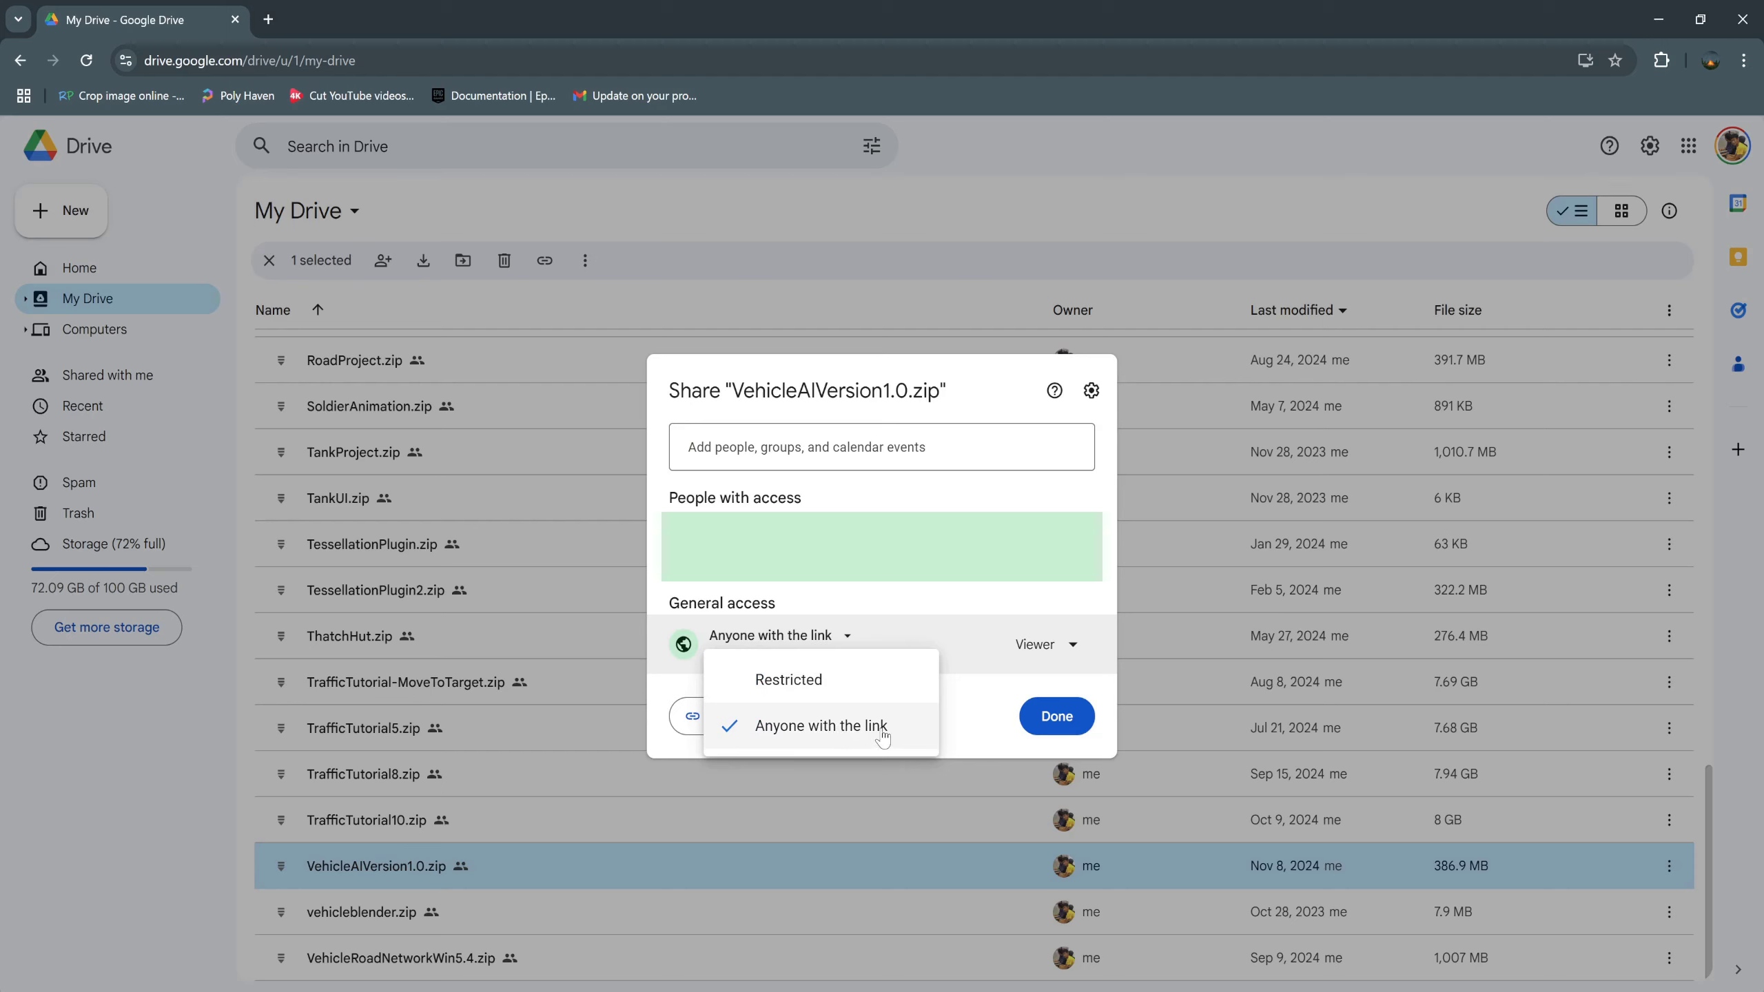
left_click(979, 716)
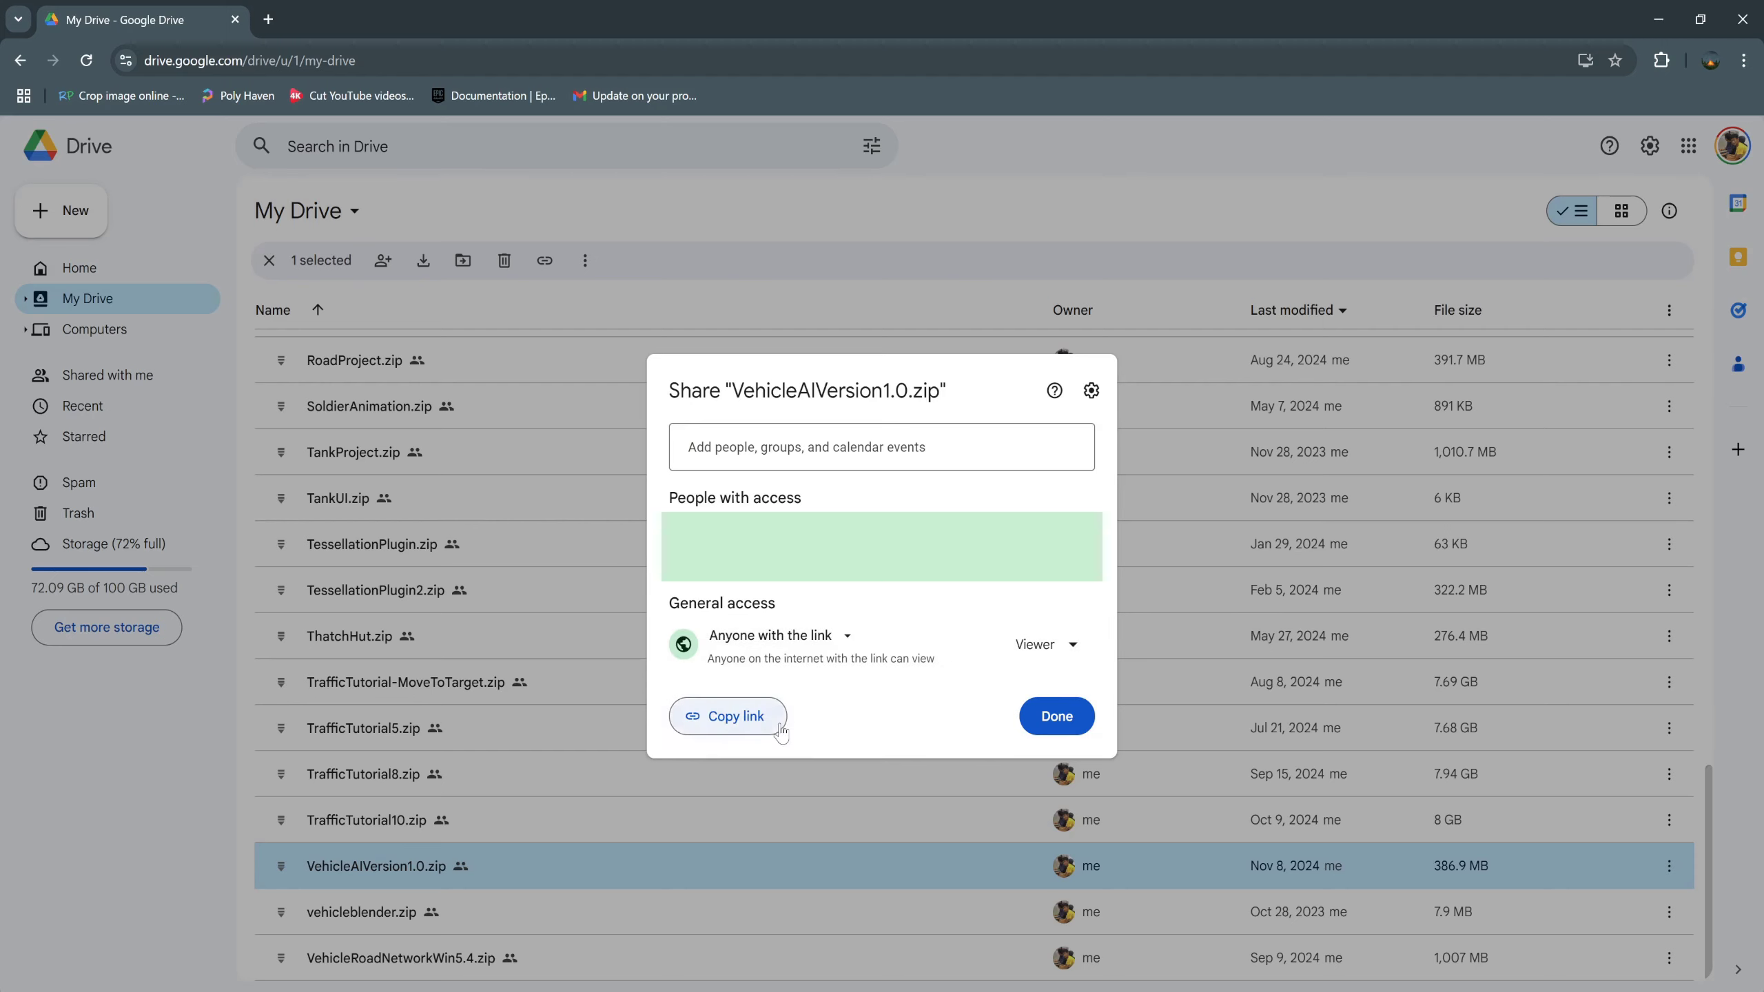
left_click(773, 722)
key("Escape")
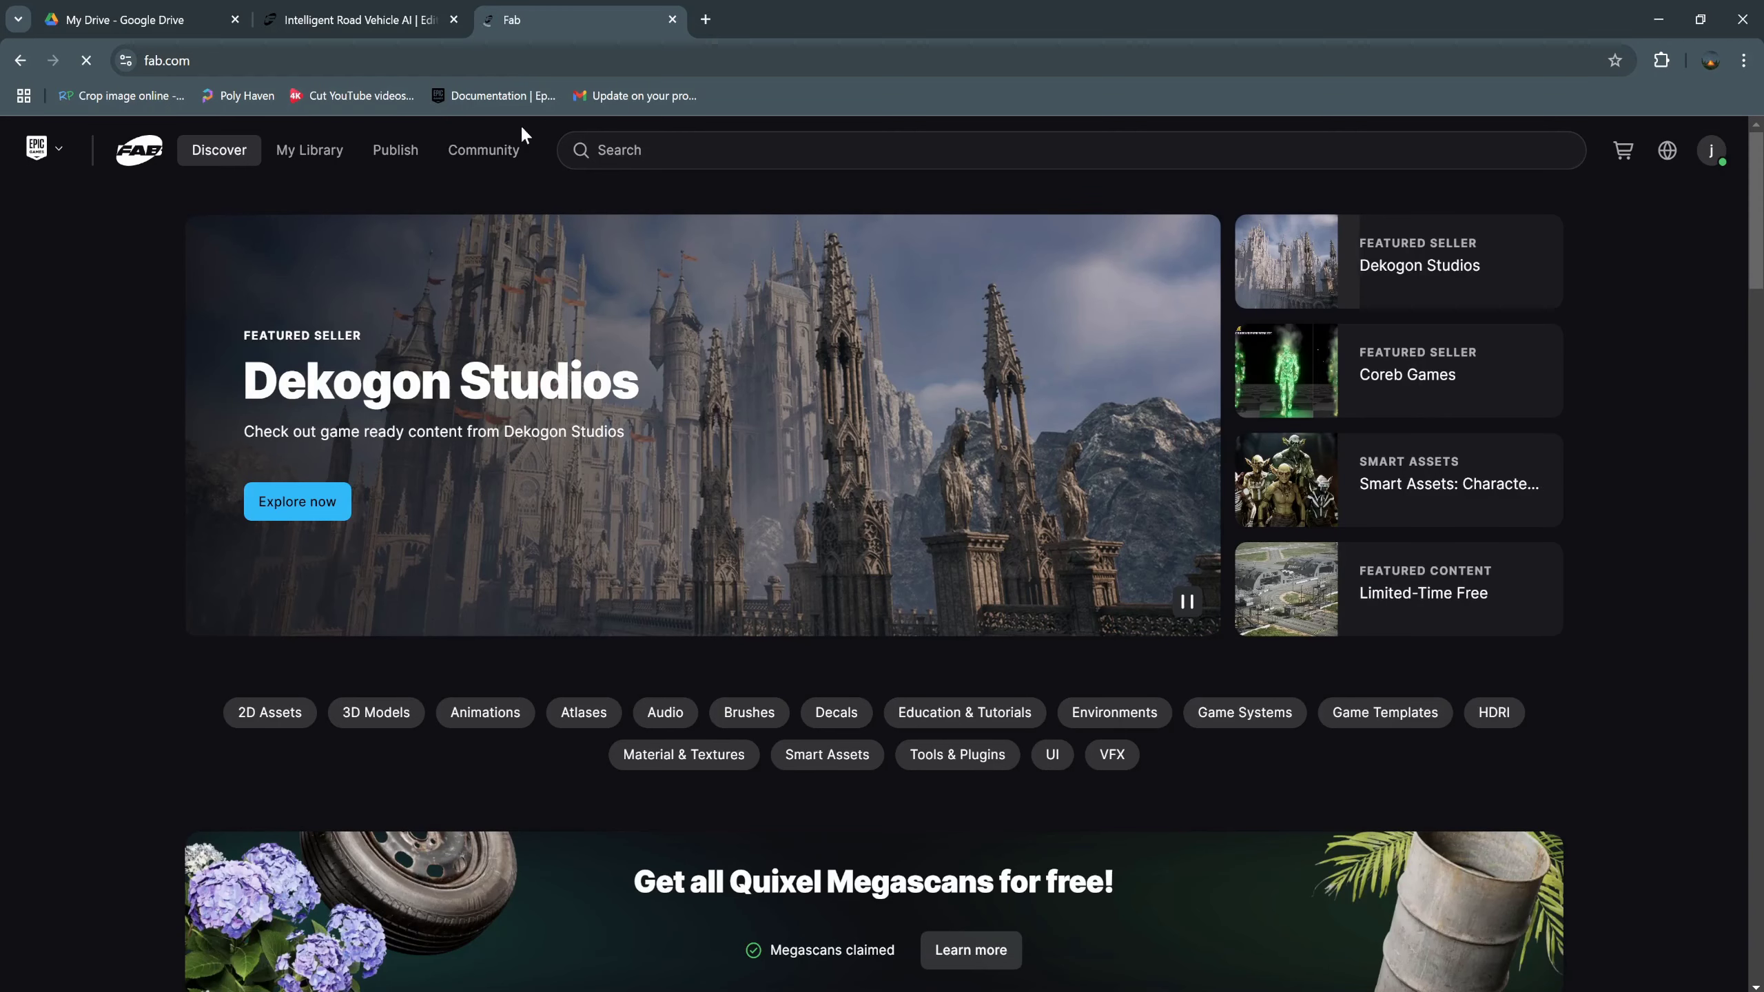
Create a new listing from Publish > Listings with product type Tools & Plugins.
mouse_move(399, 157)
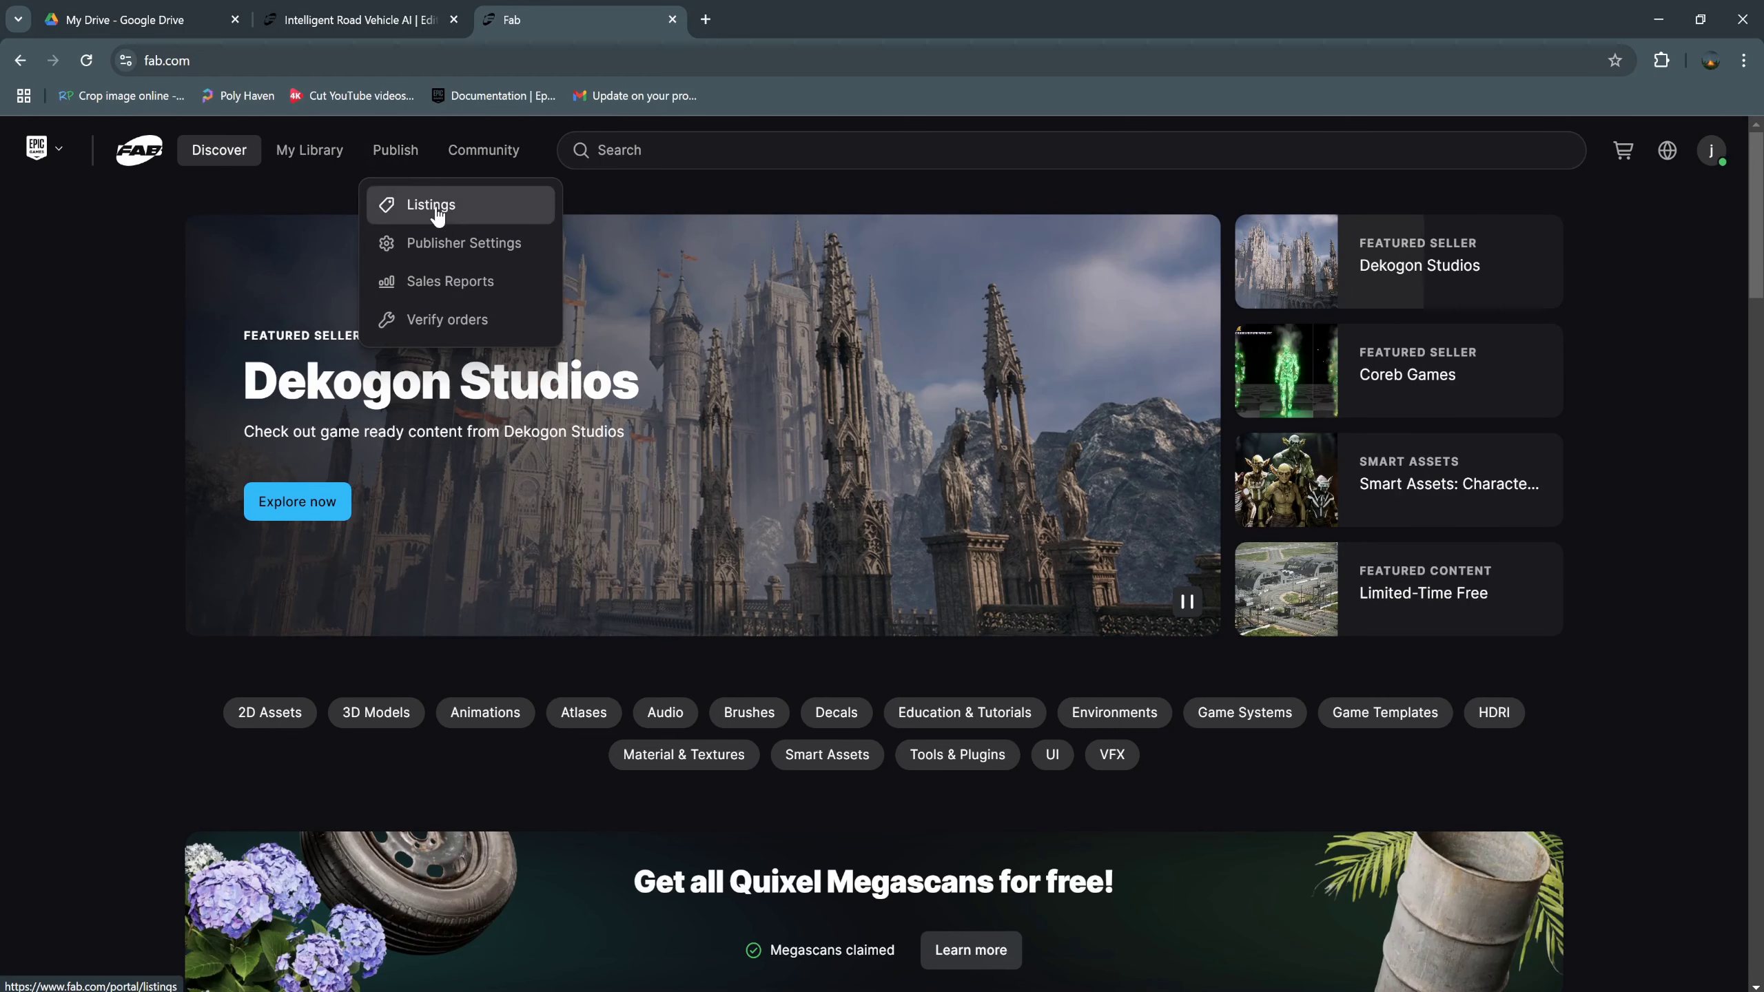
left_click(427, 207)
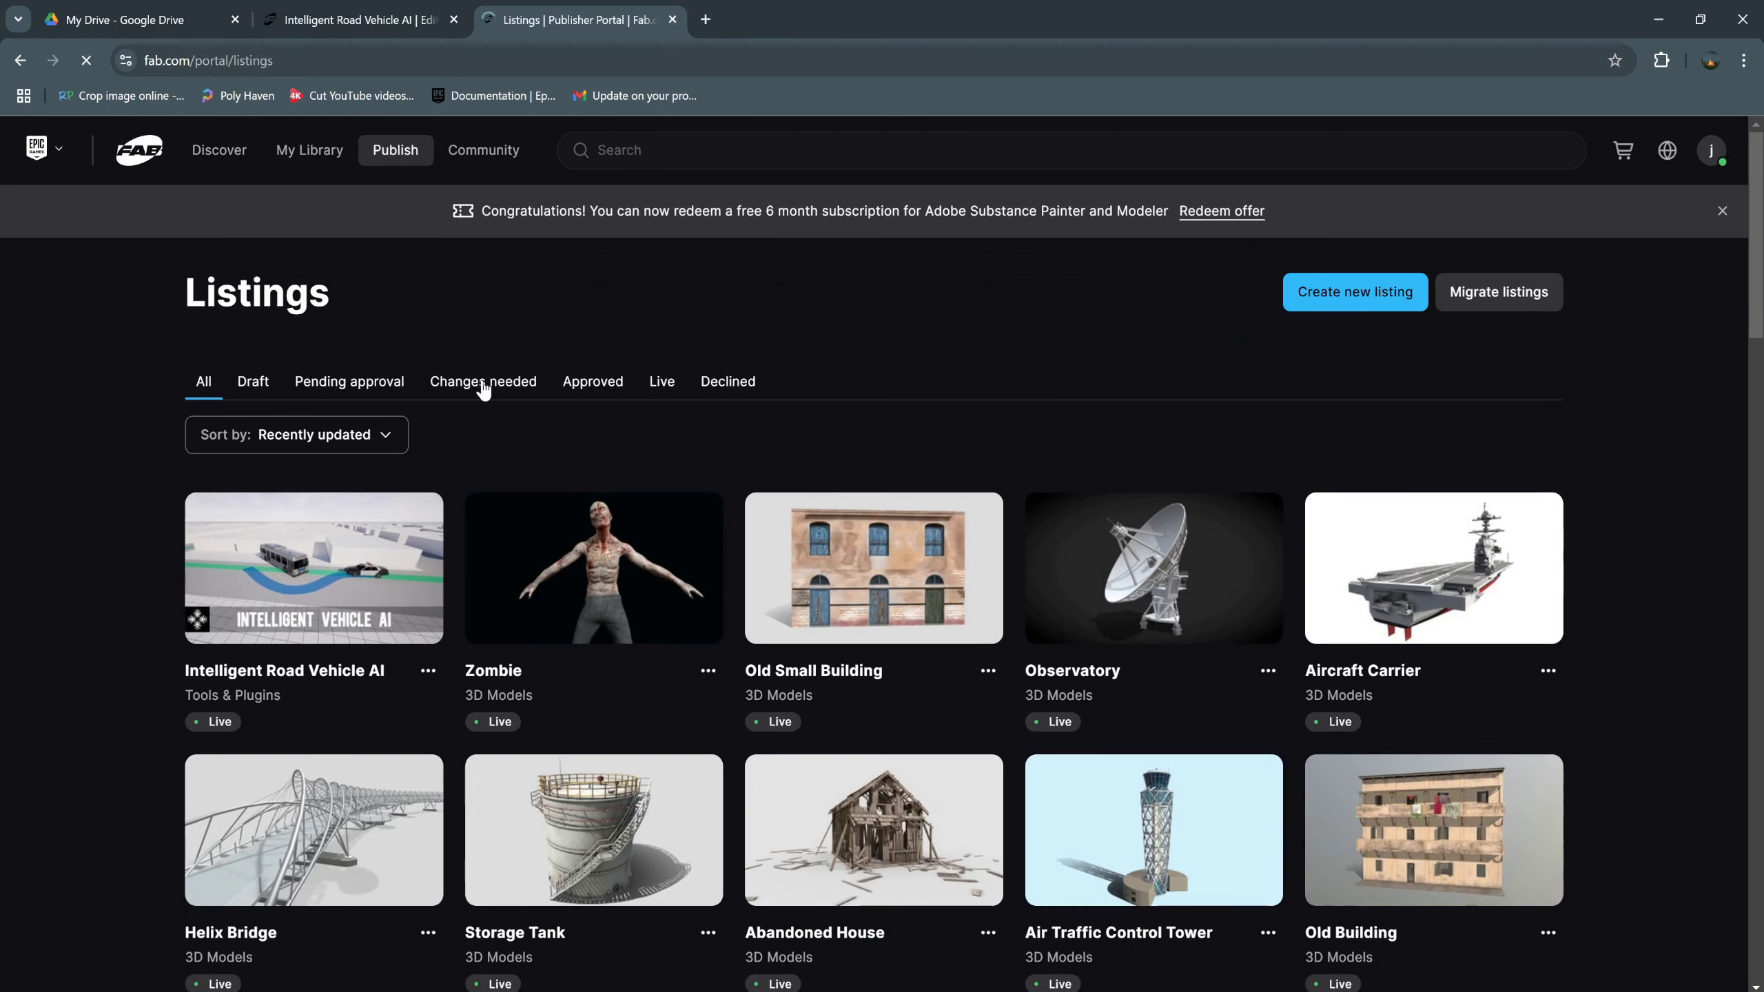
left_click(1336, 290)
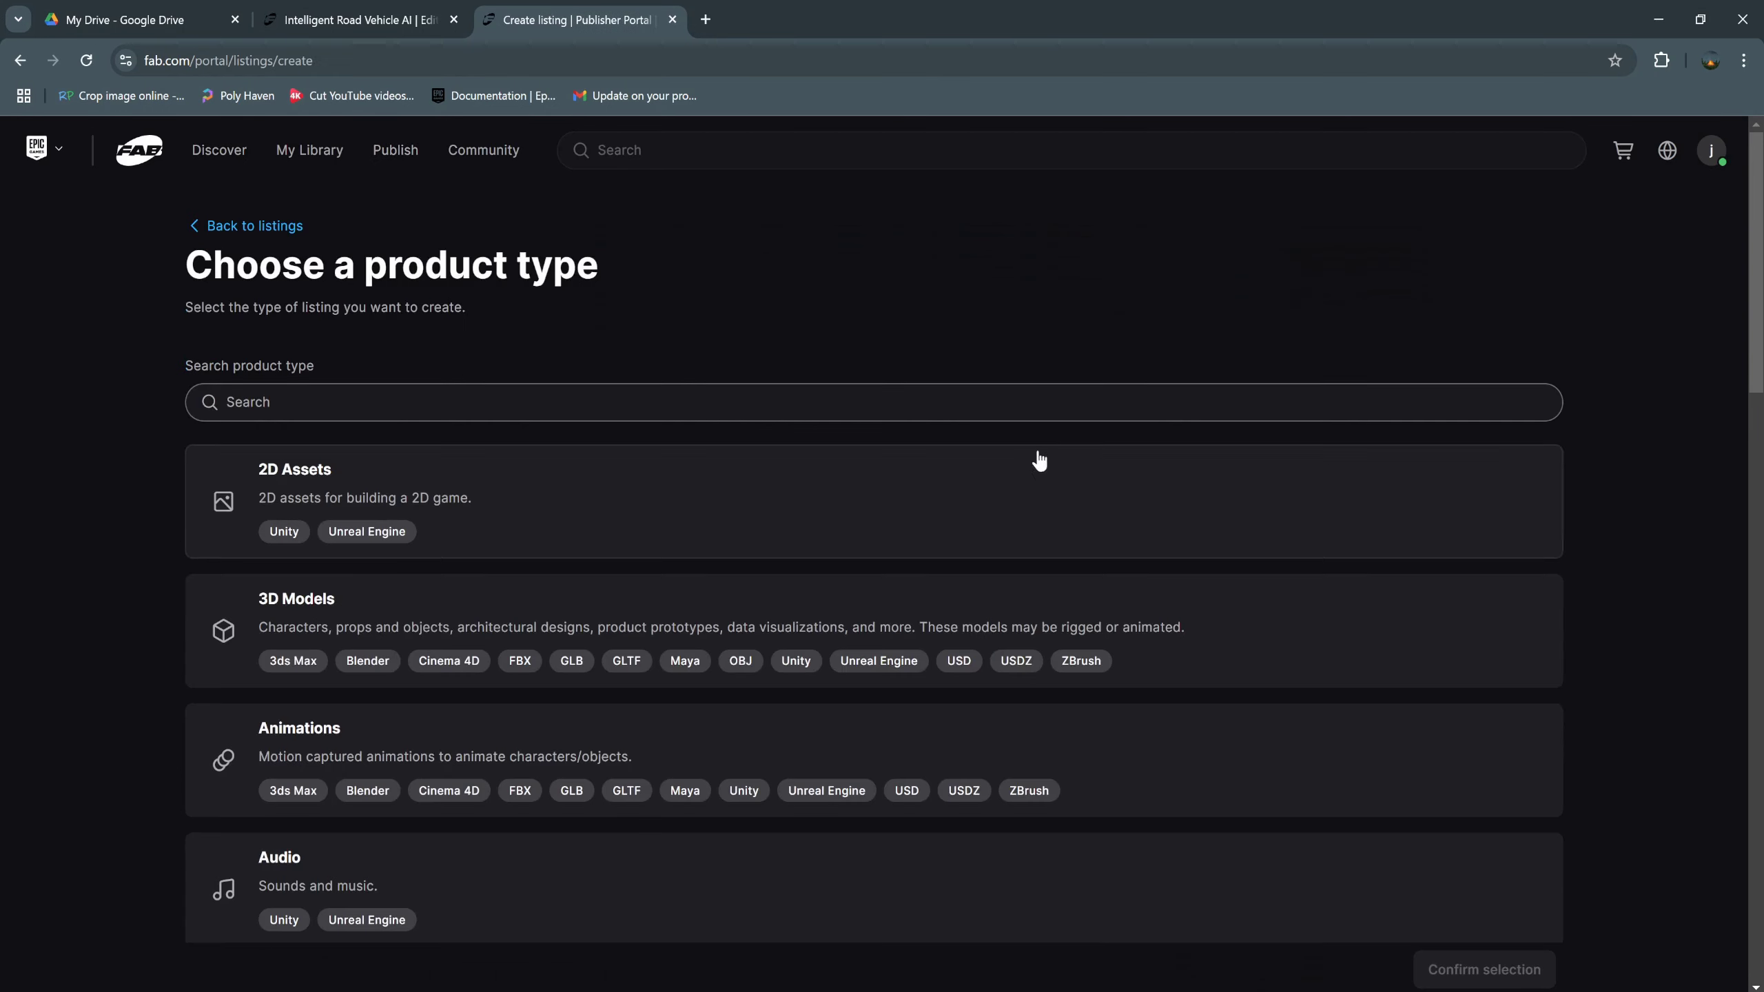
scroll(571, 539, "down", 7)
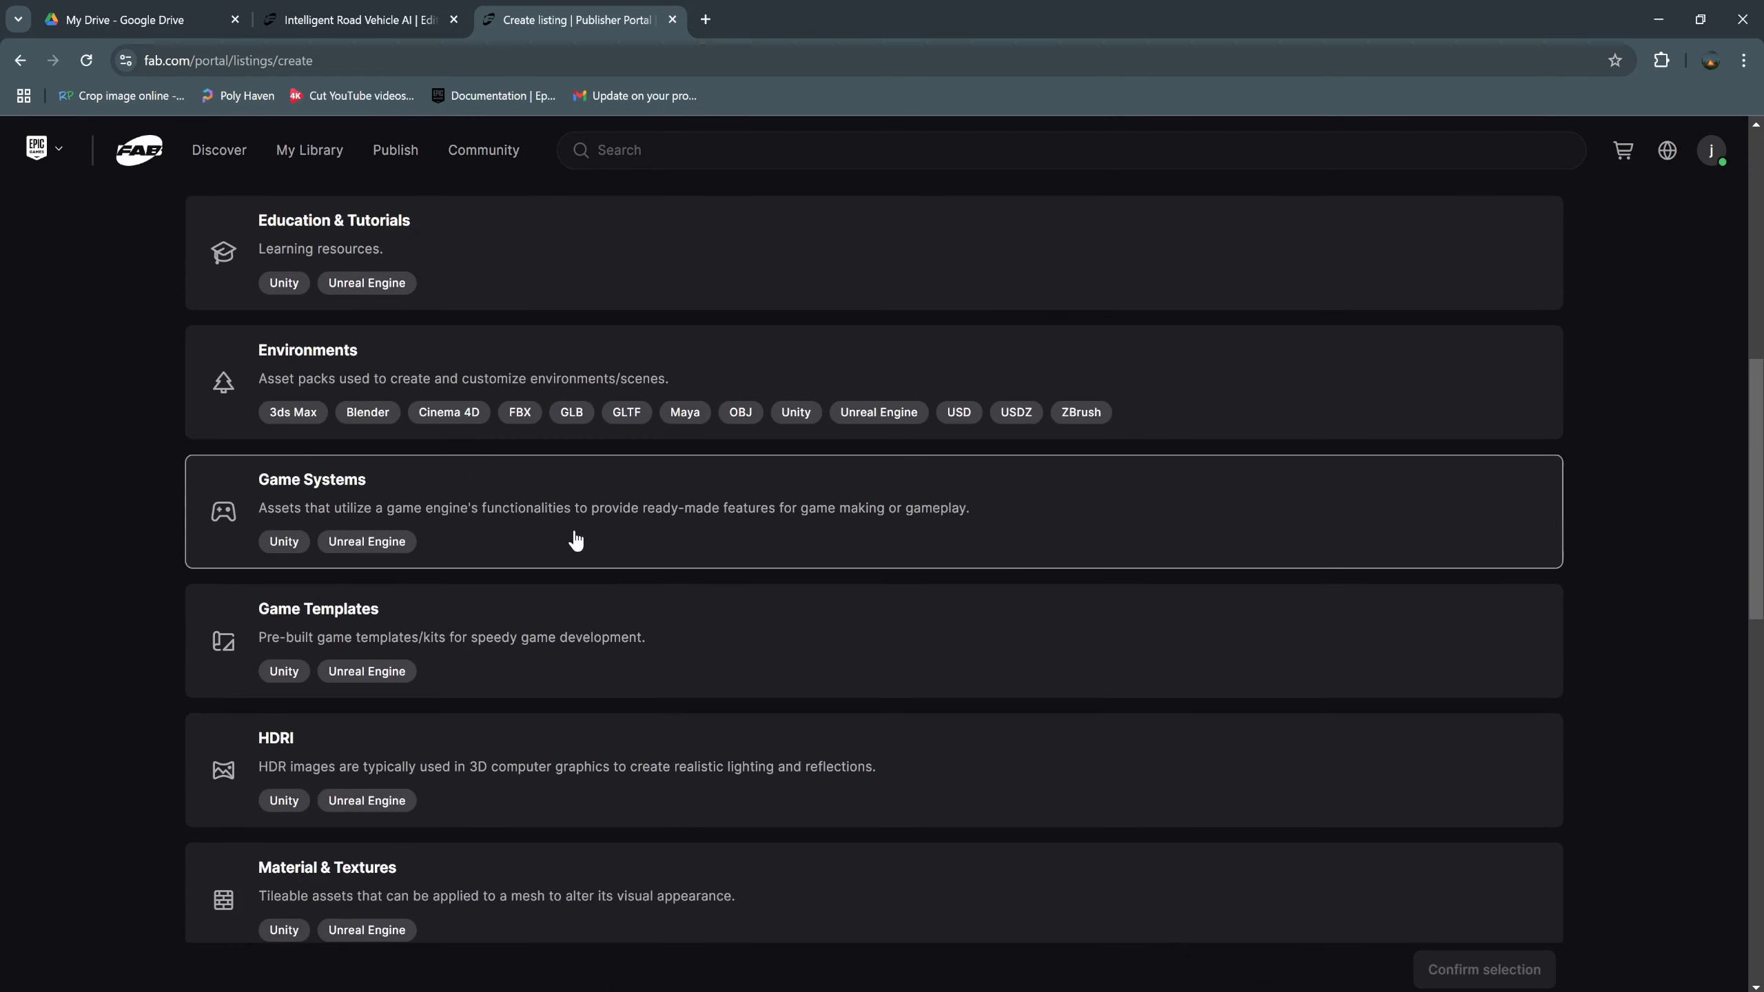
scroll(472, 607, "down", 4)
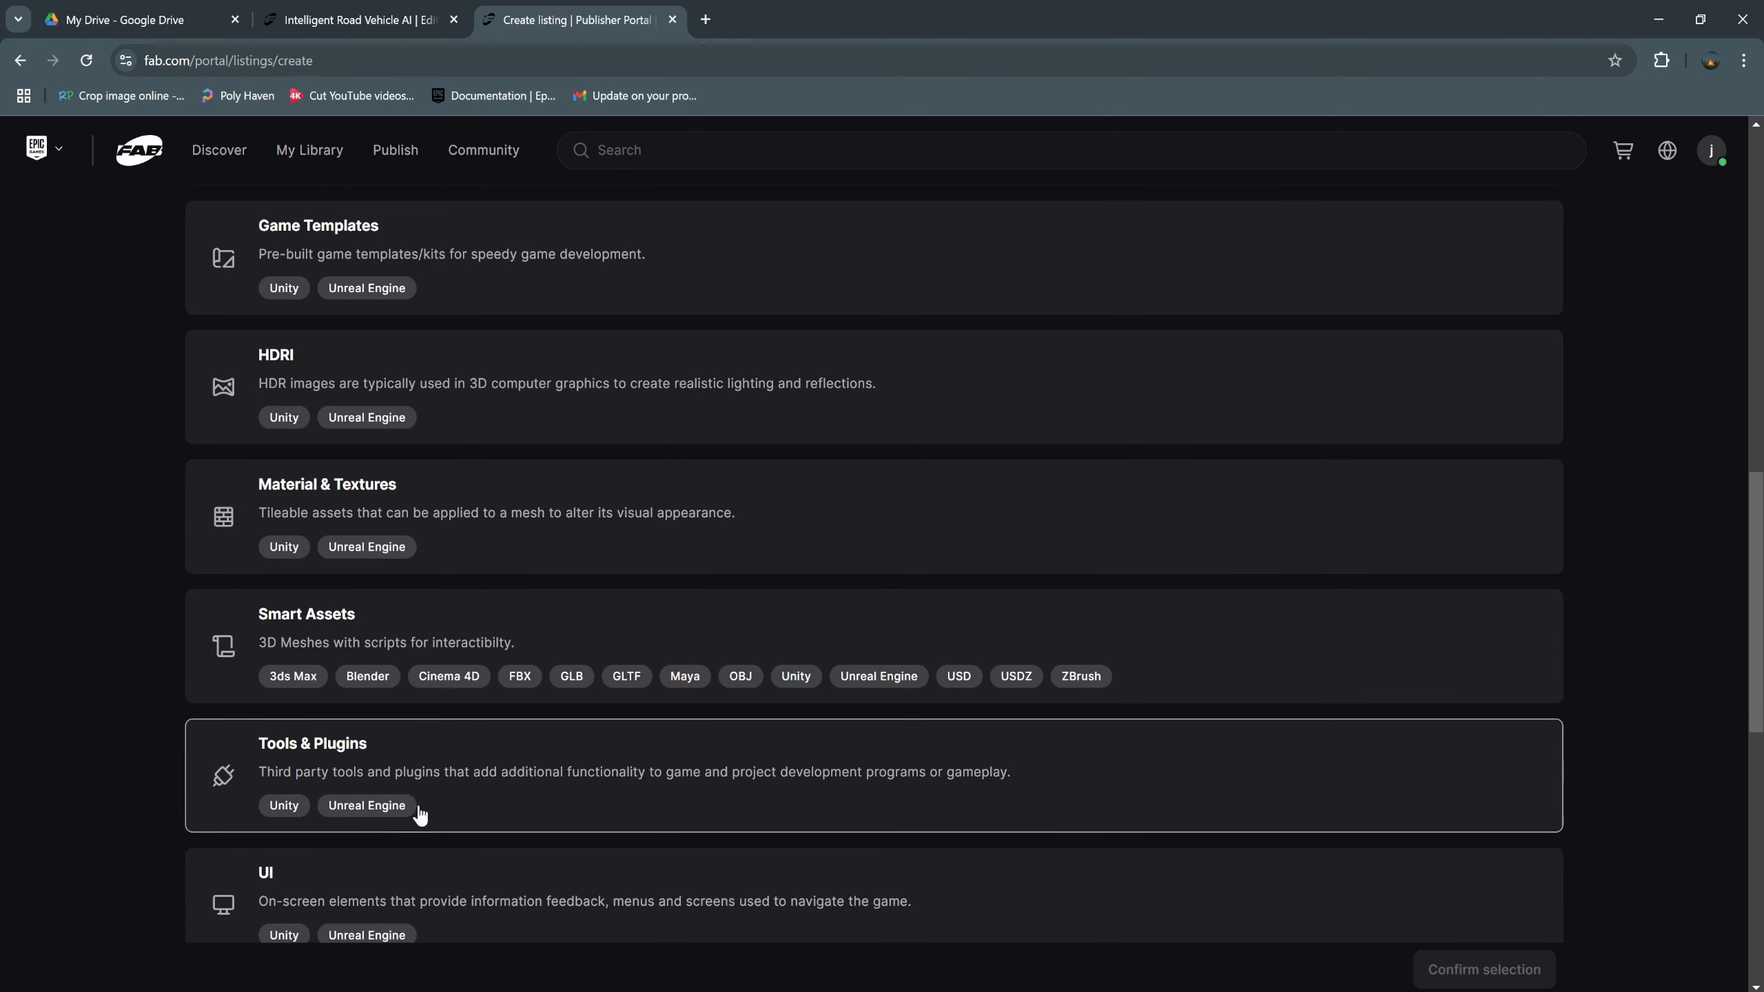
left_click(495, 771)
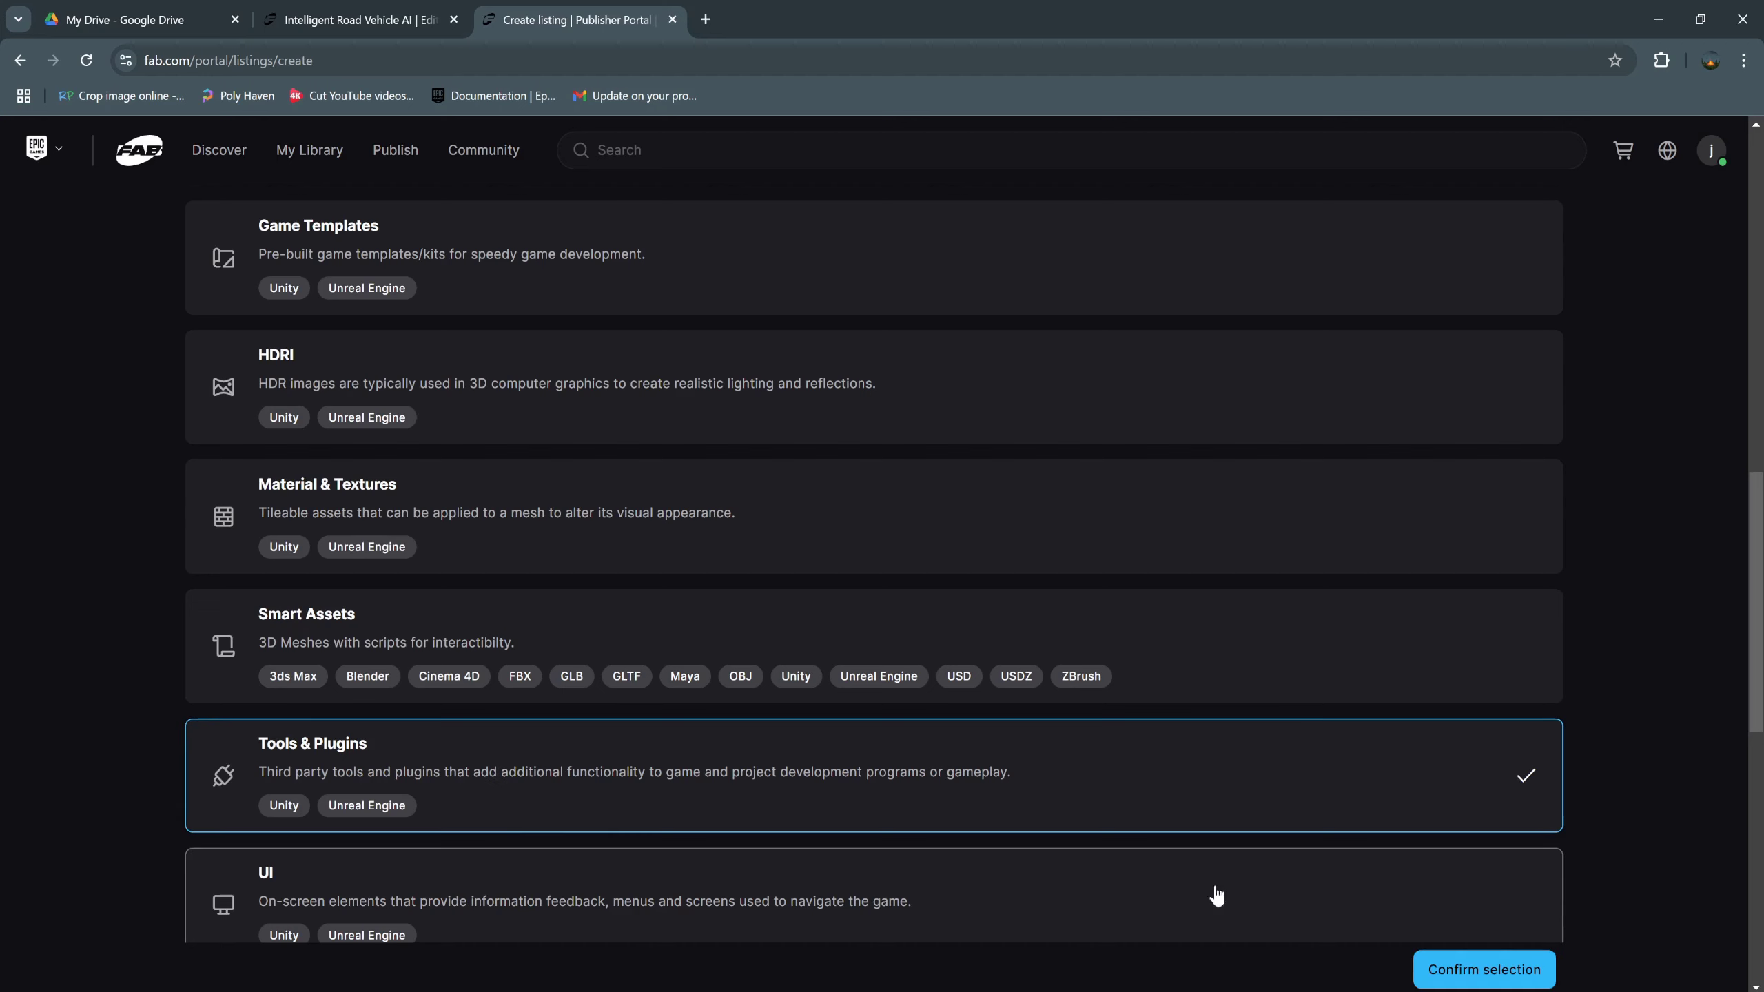
left_click(1423, 967)
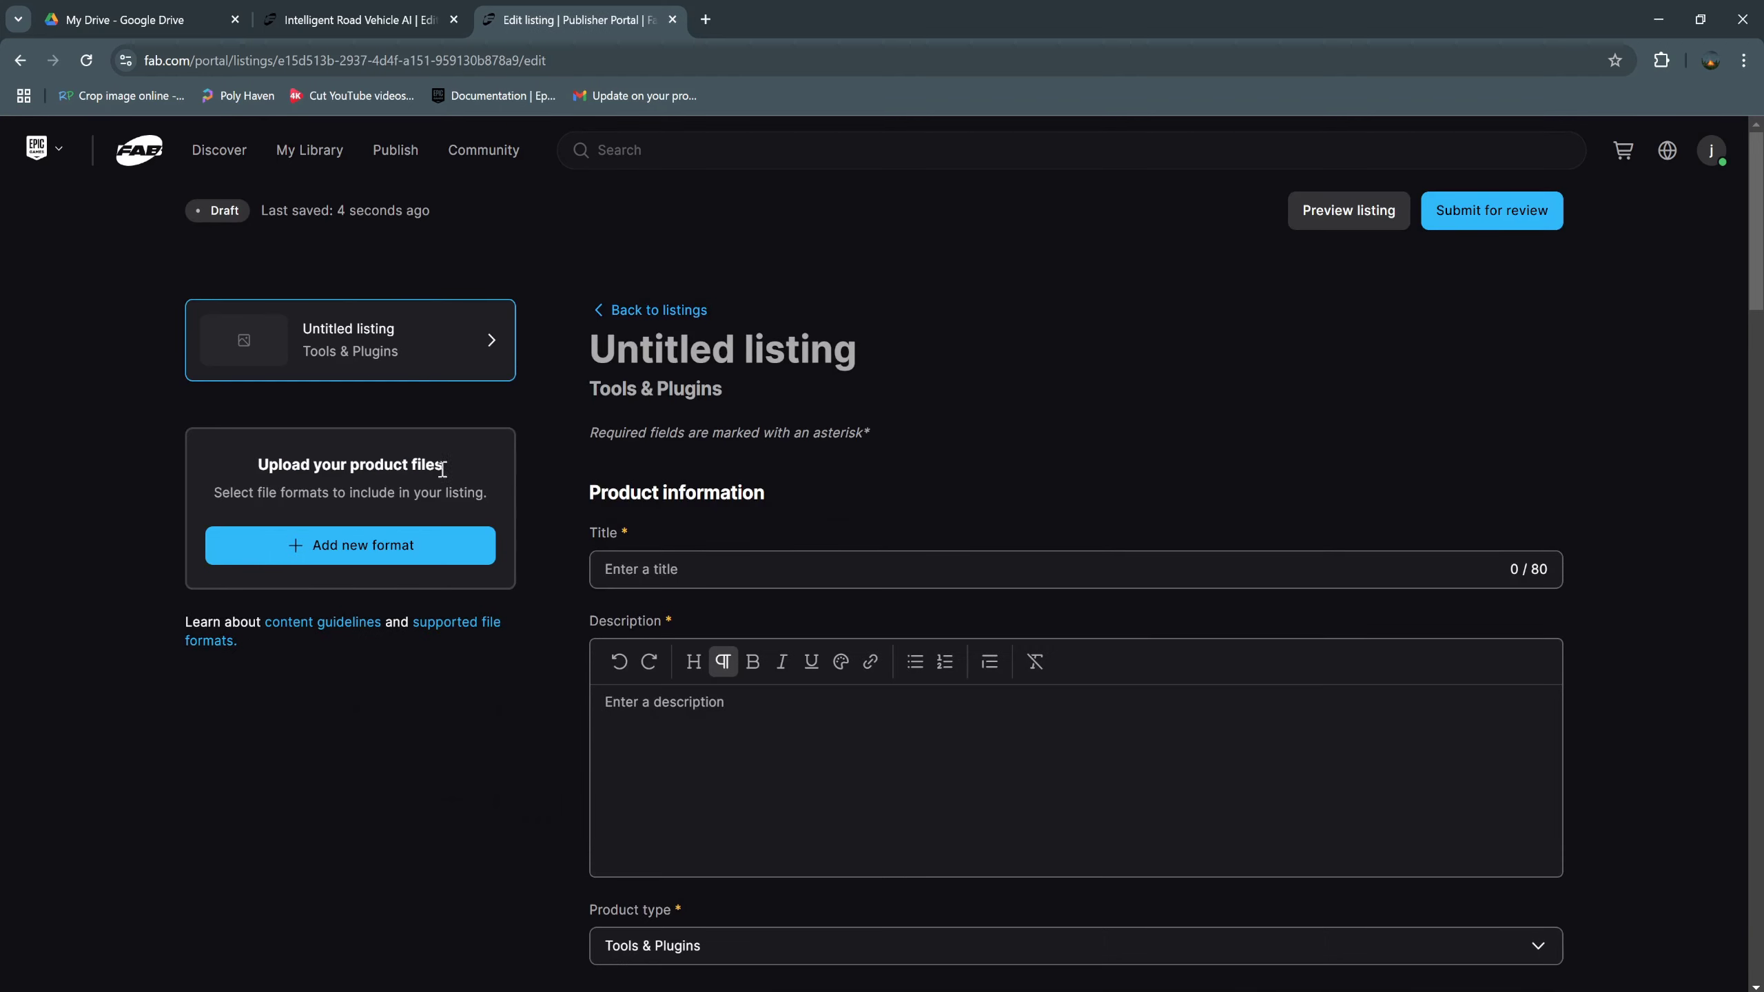
Add an Unreal Engine format and paste the Drive share link as the project file link.
left_click(458, 549)
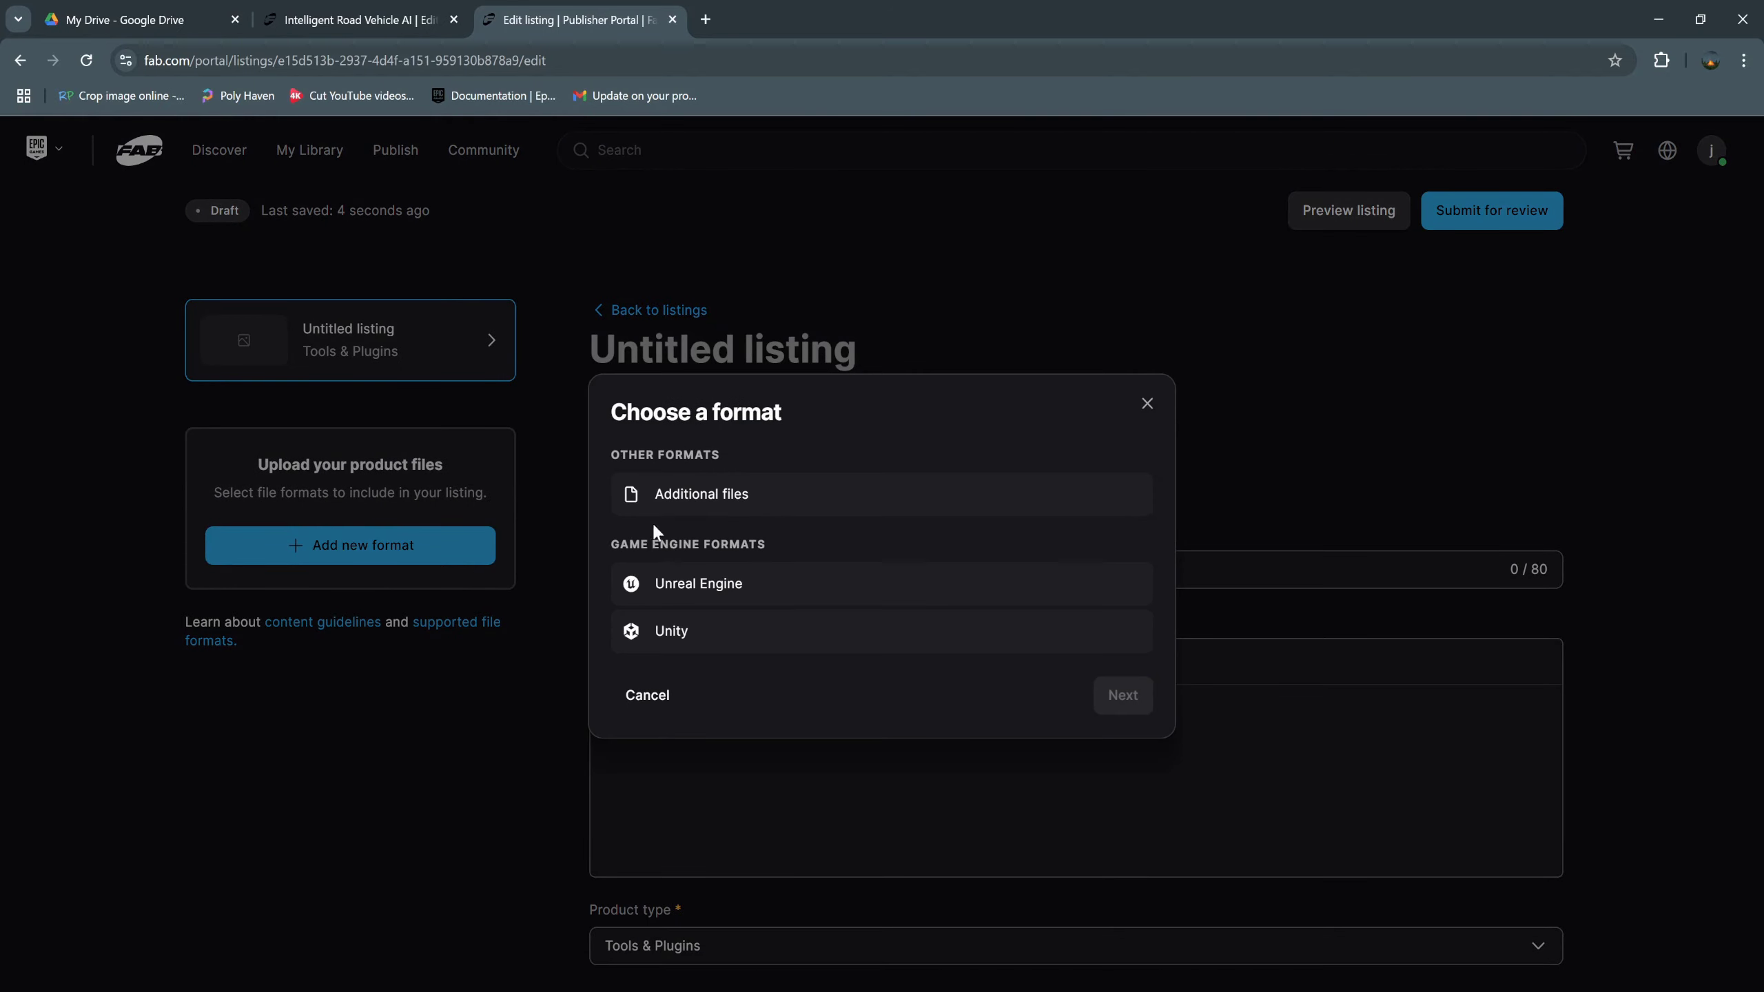
left_click(694, 592)
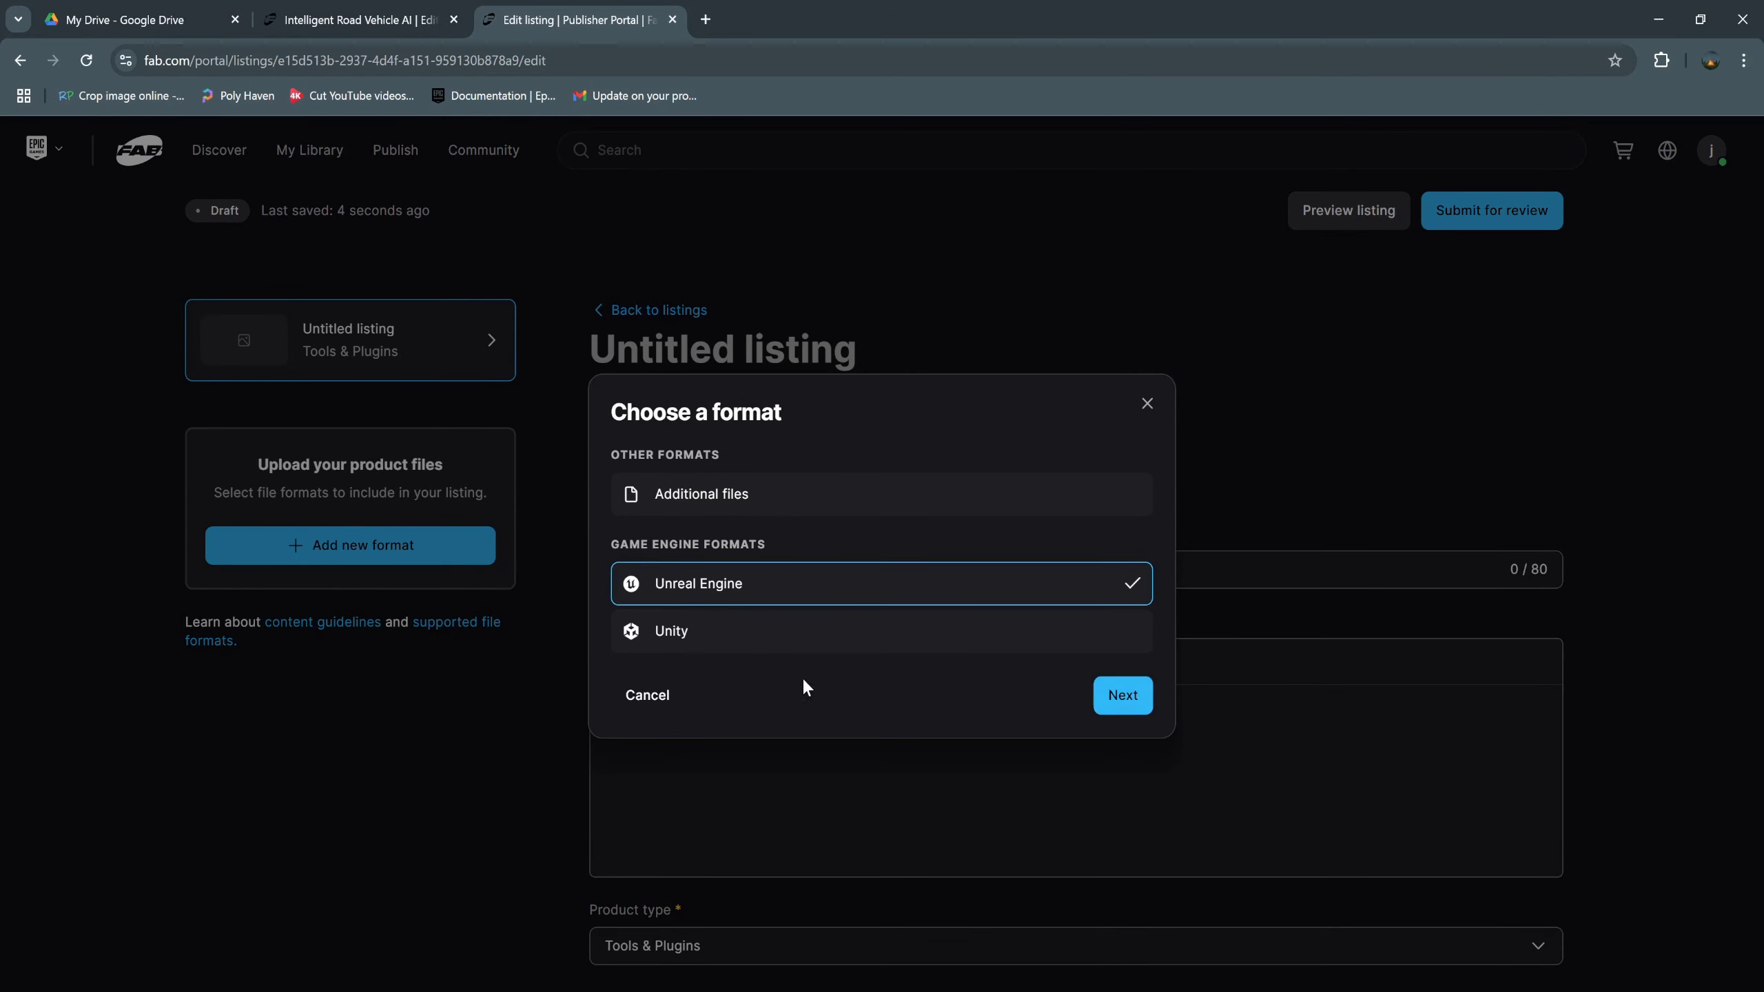
left_click(1116, 697)
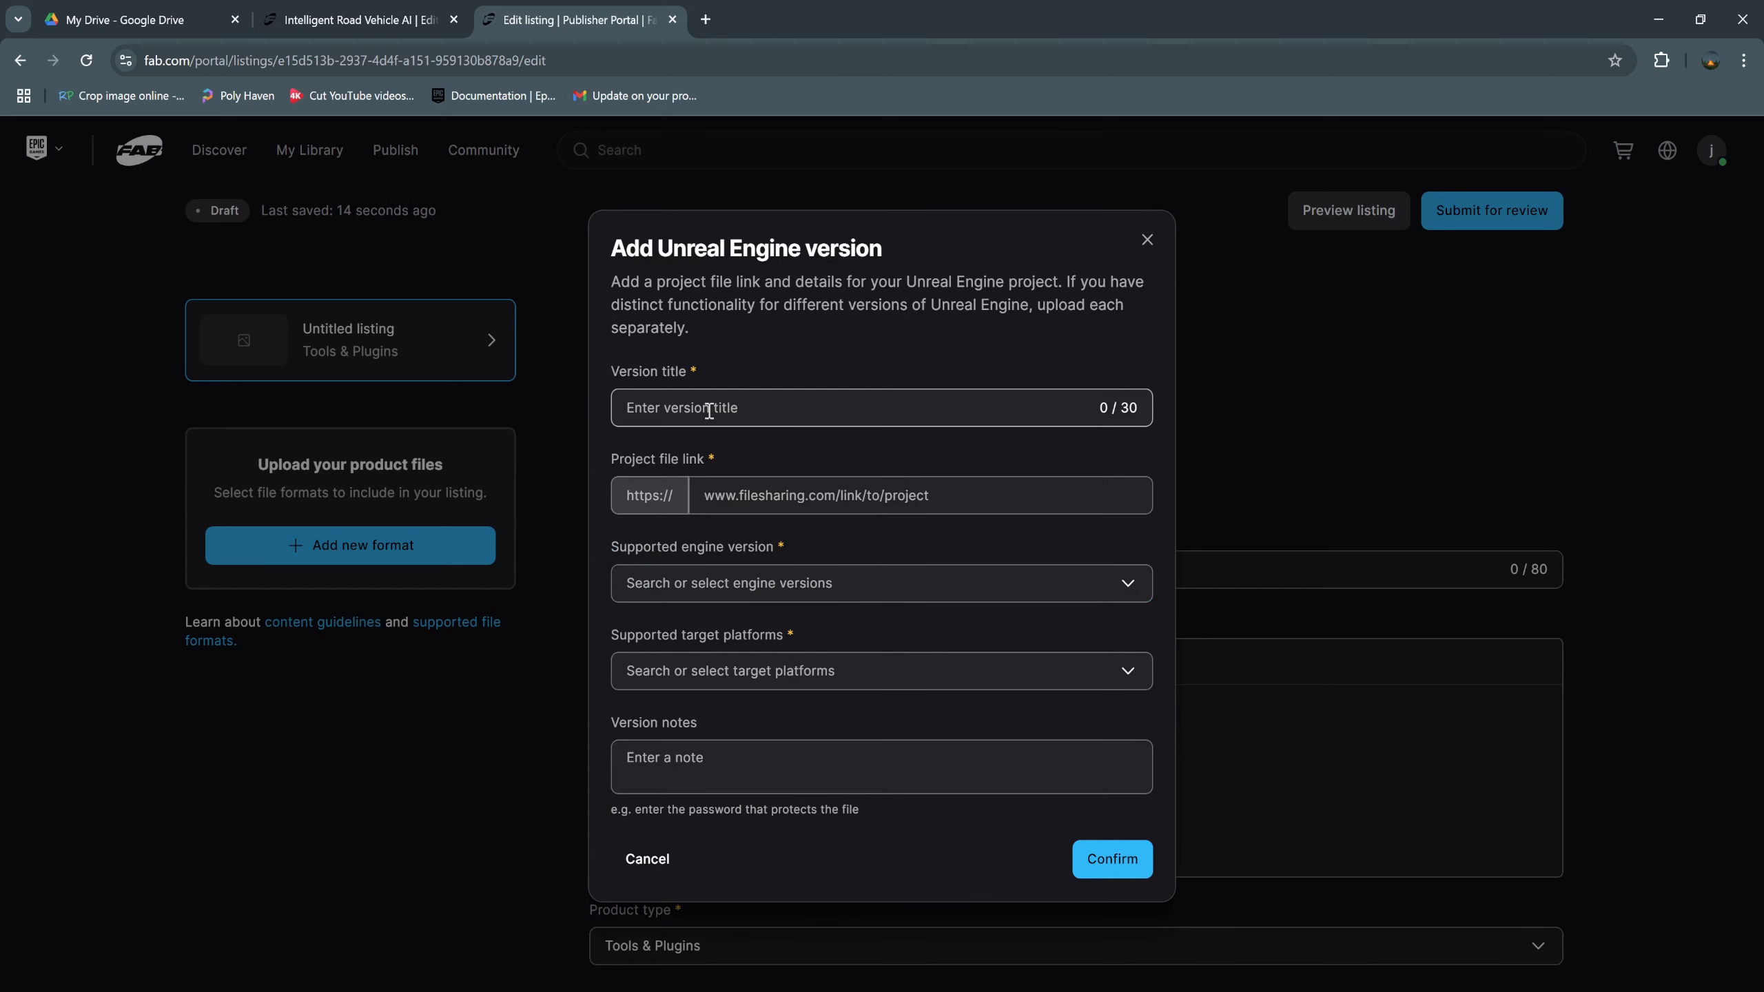
left_click(697, 501)
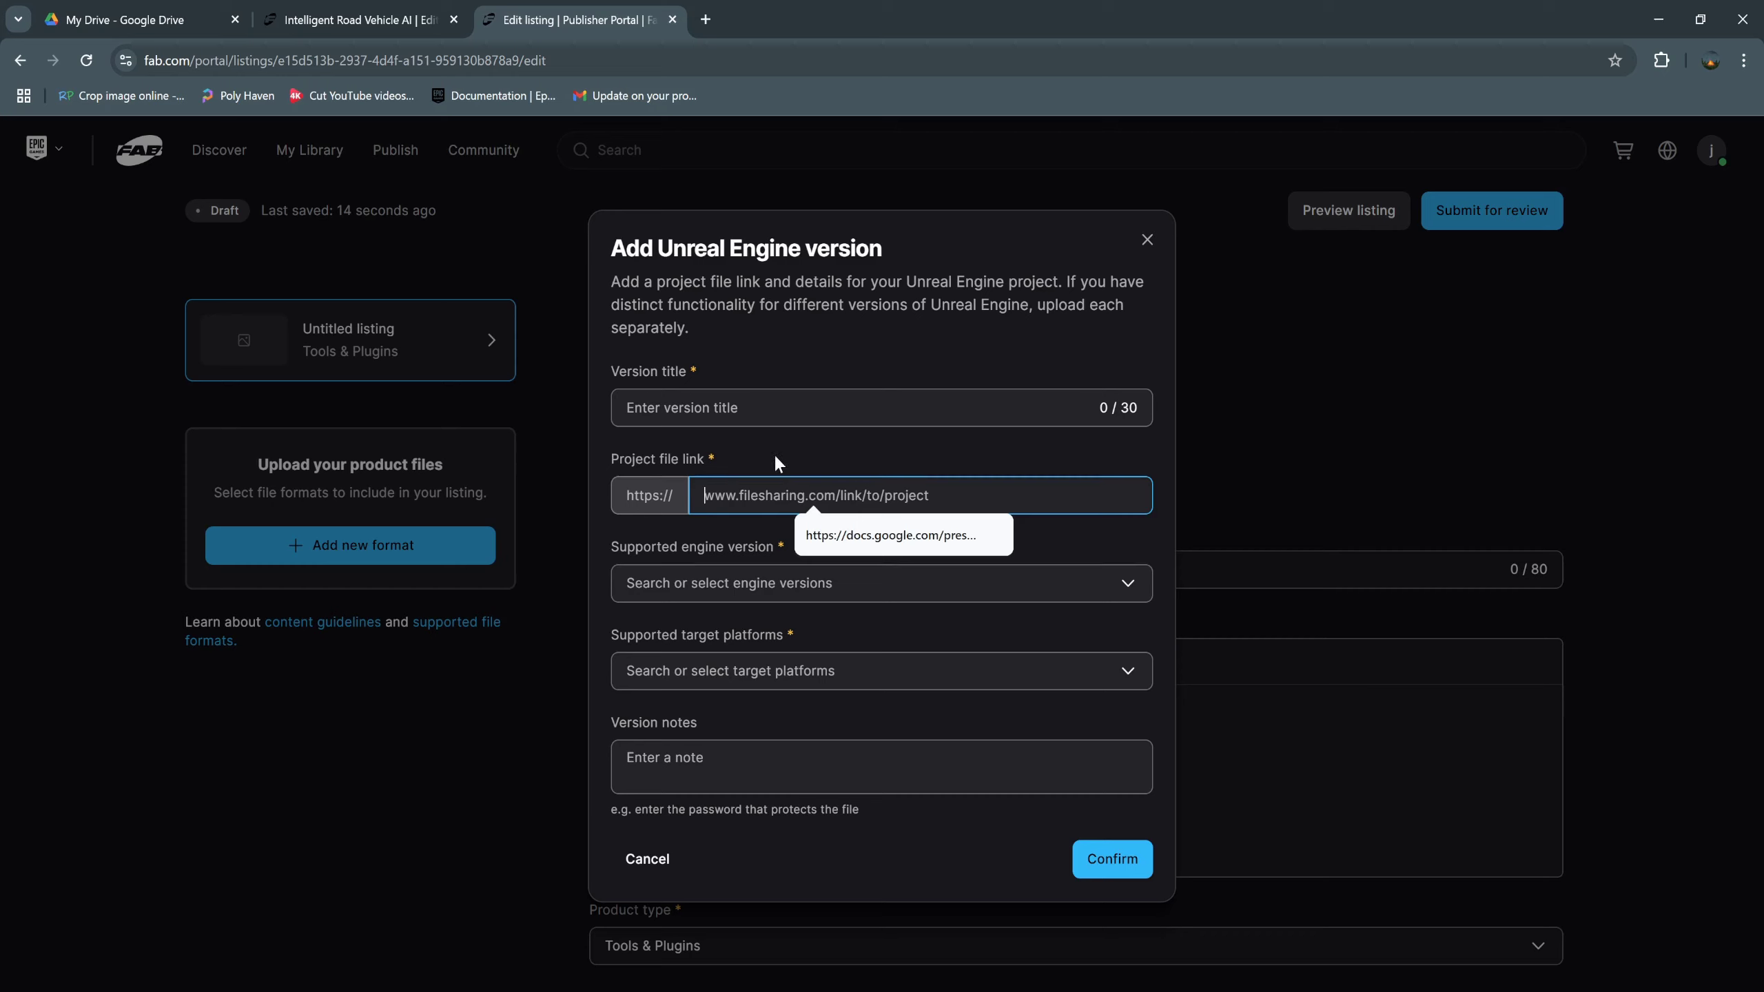
key("ctrl+v")
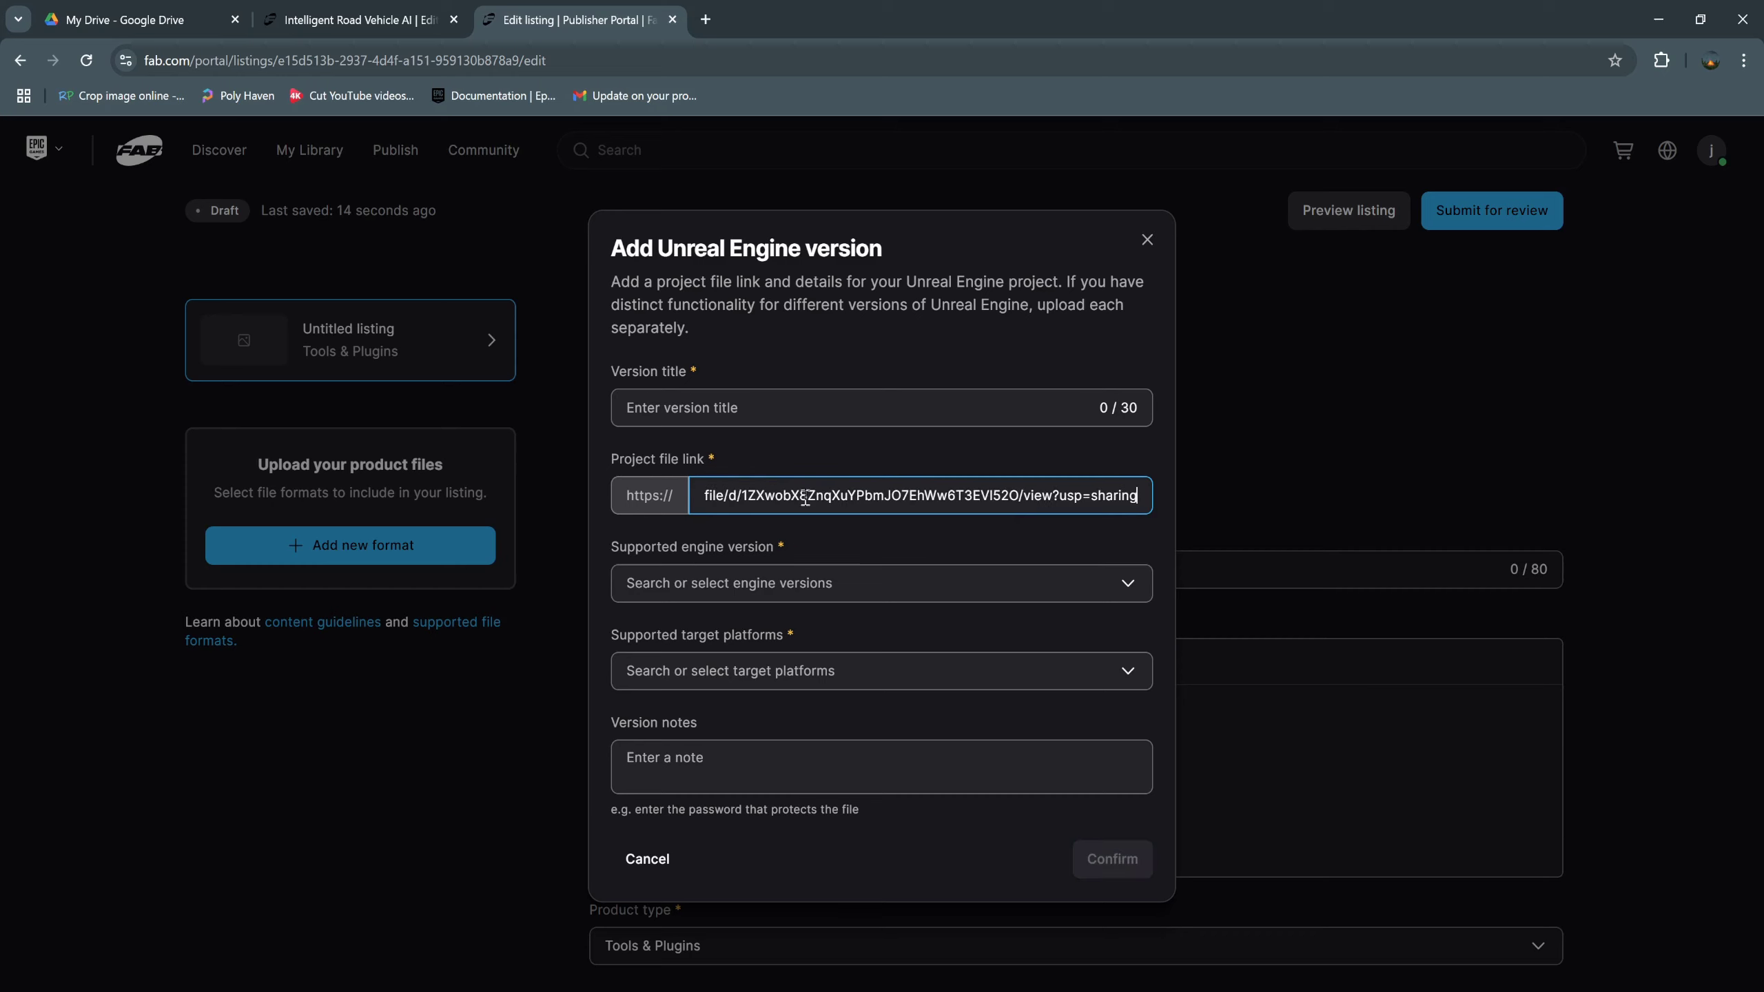
left_click_drag(807, 497, 705, 502)
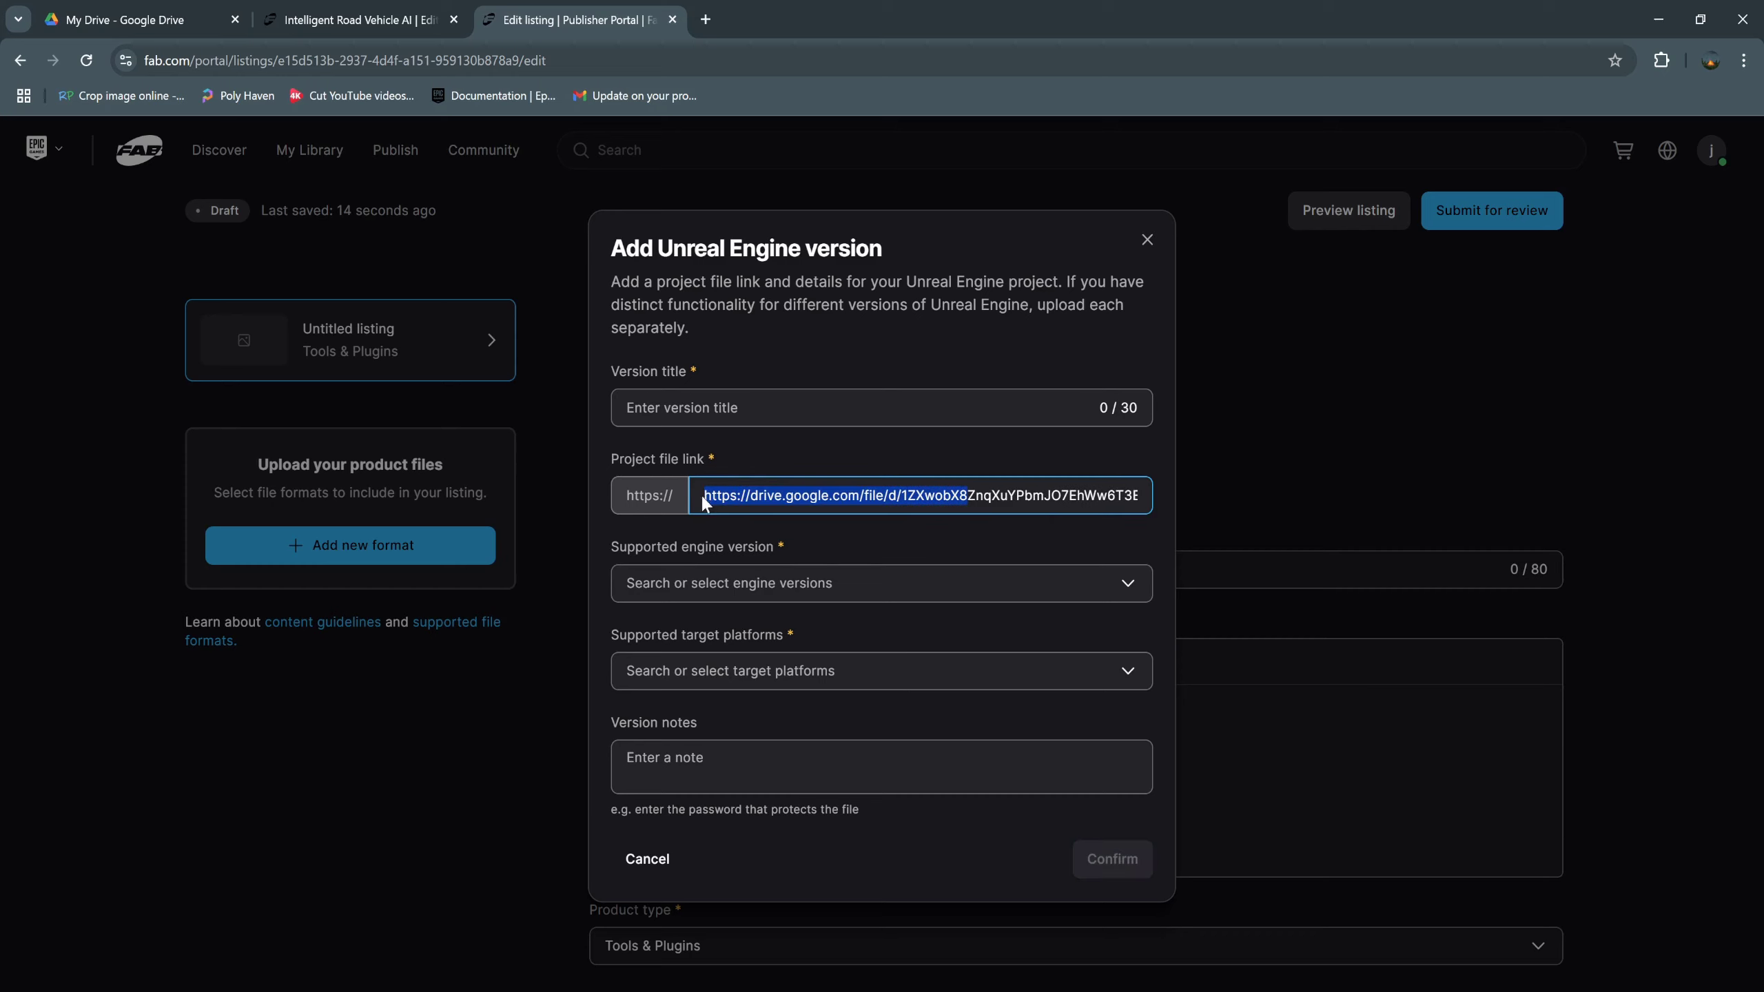
left_click(755, 498)
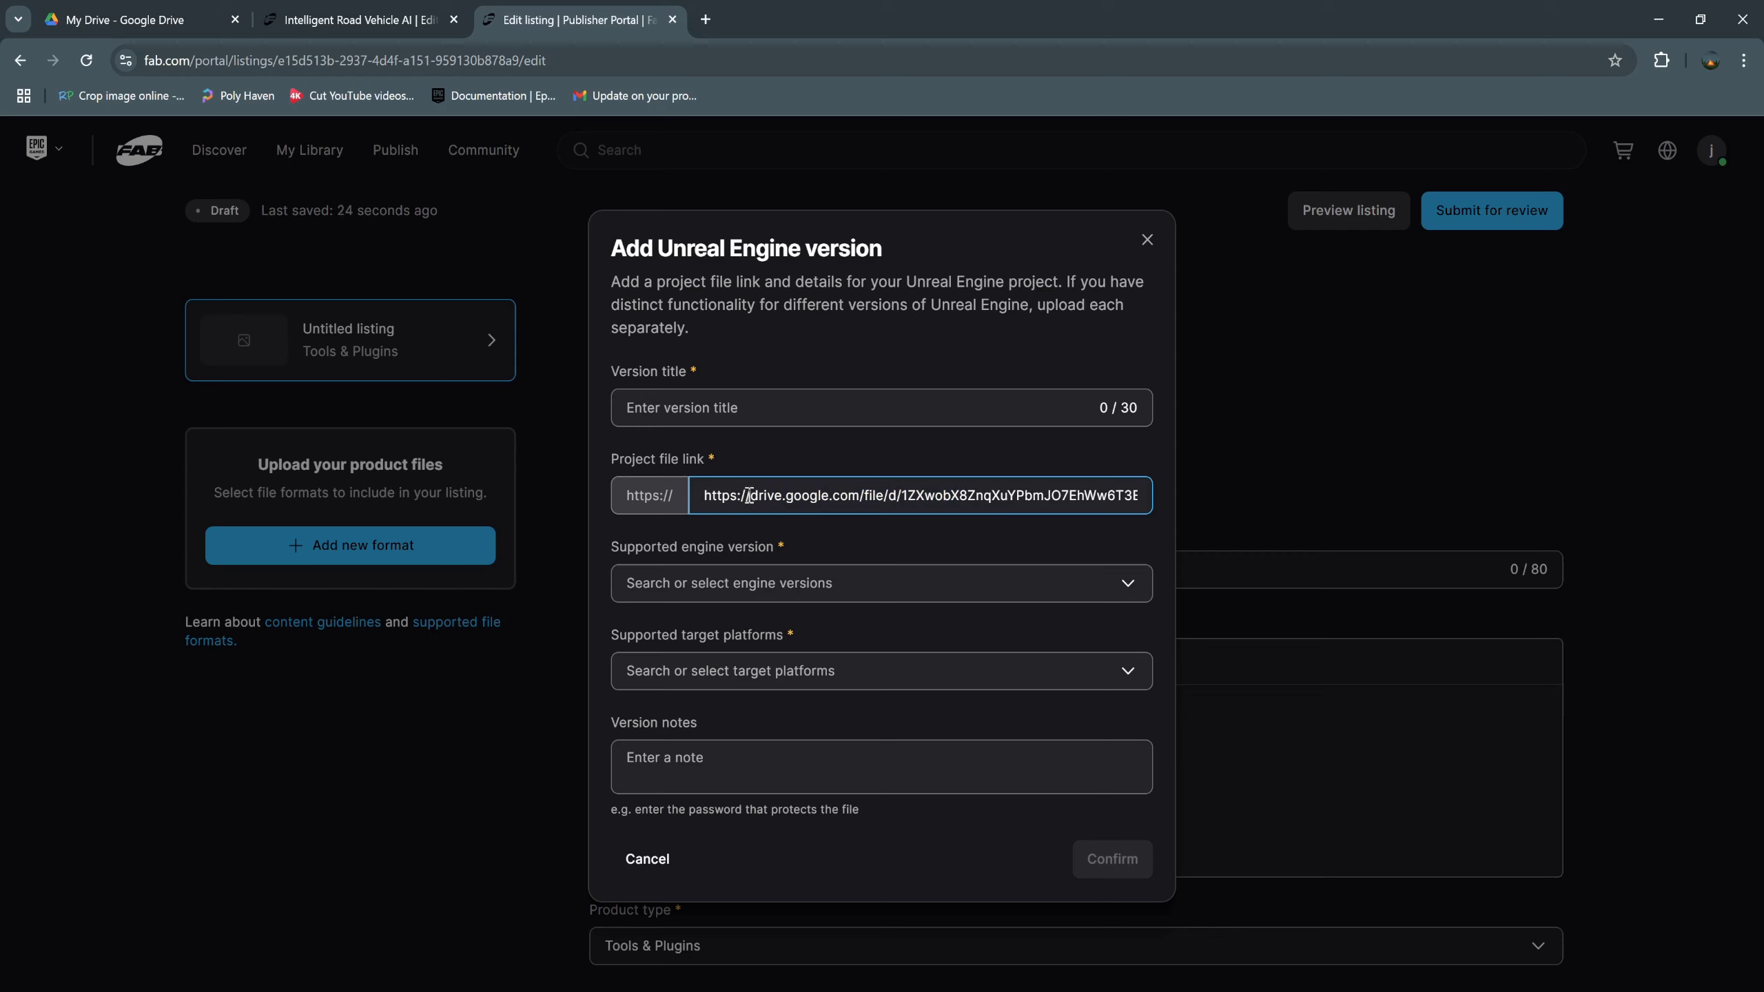
left_click_drag(744, 498, 680, 497)
key("BackSpace")
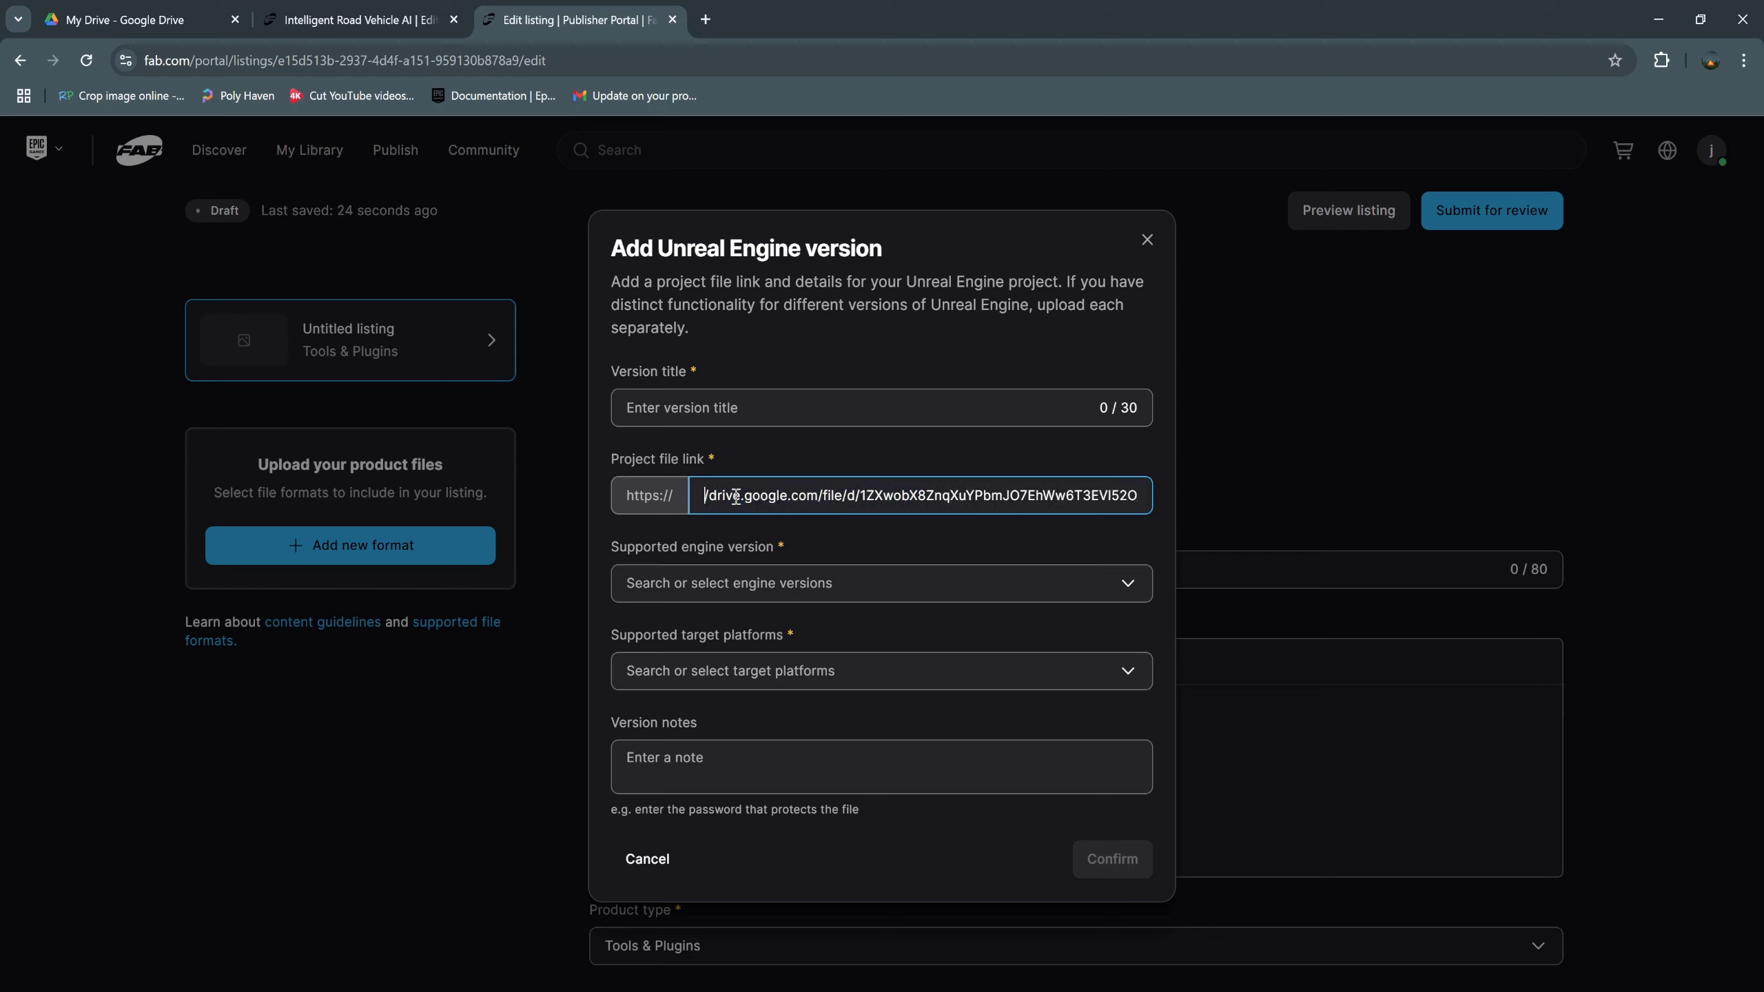
key("Delete")
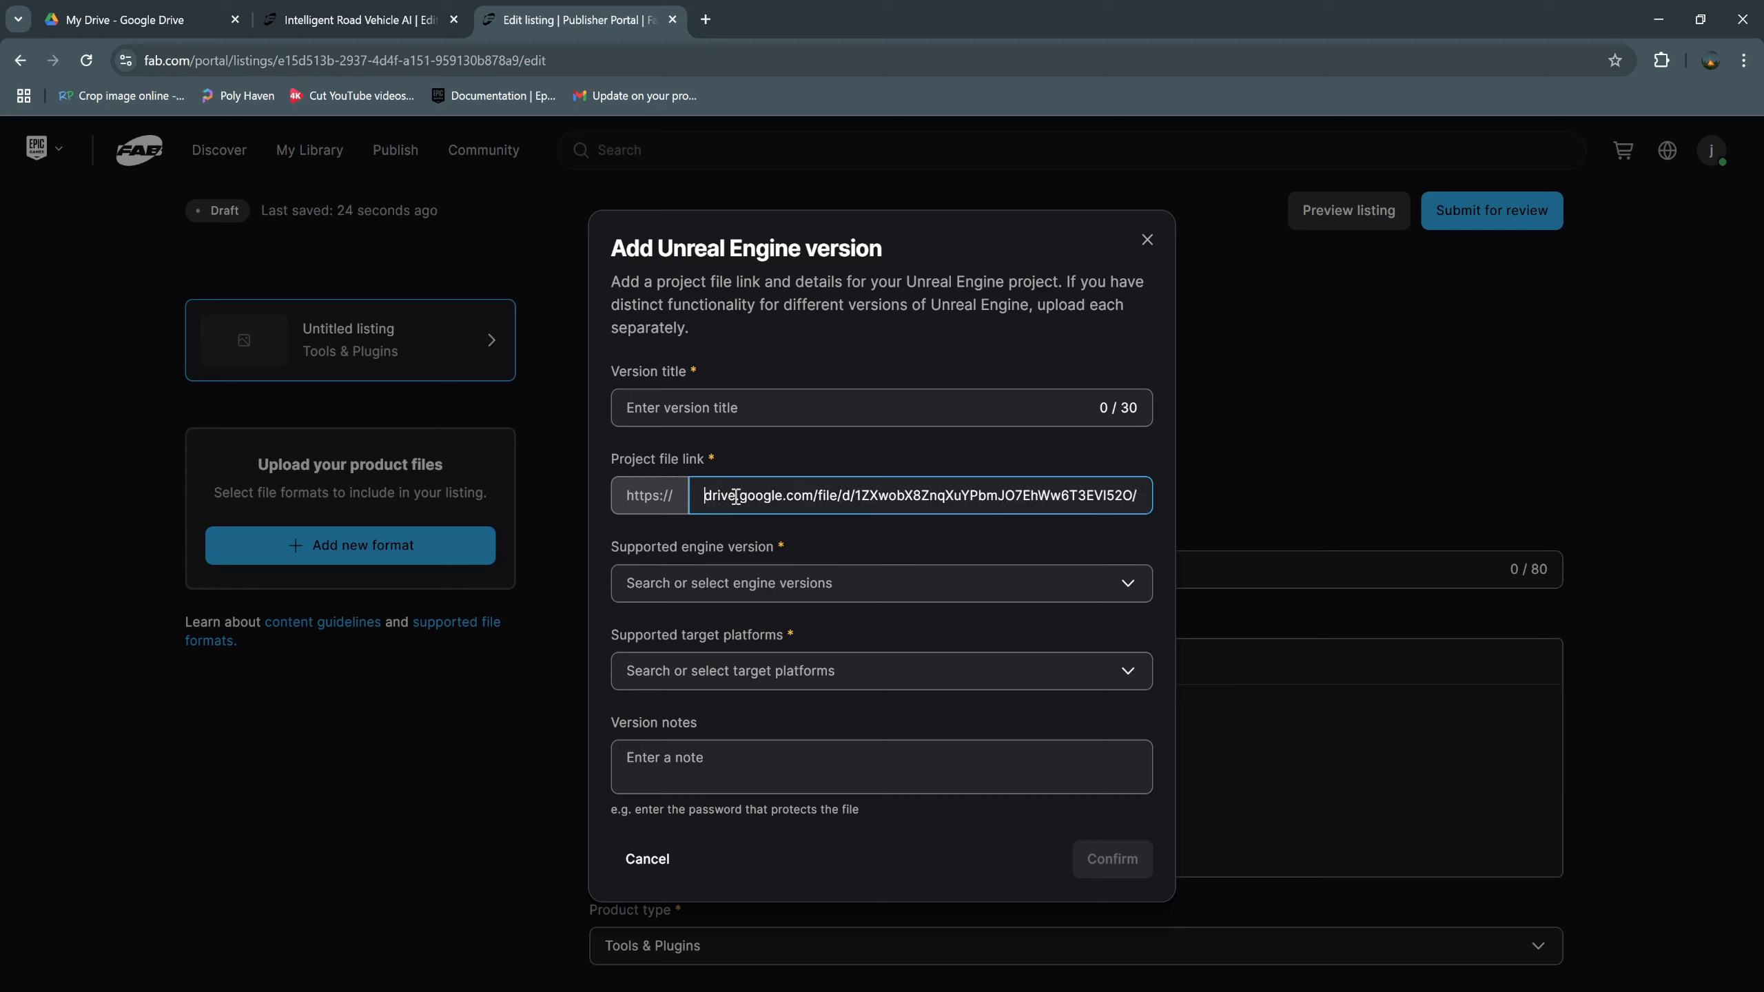
left_click_drag(785, 496, 537, 498)
left_click(802, 500)
Set version title v1.0.0, engine version 5.4 and Windows as the target platform.
left_click(724, 411)
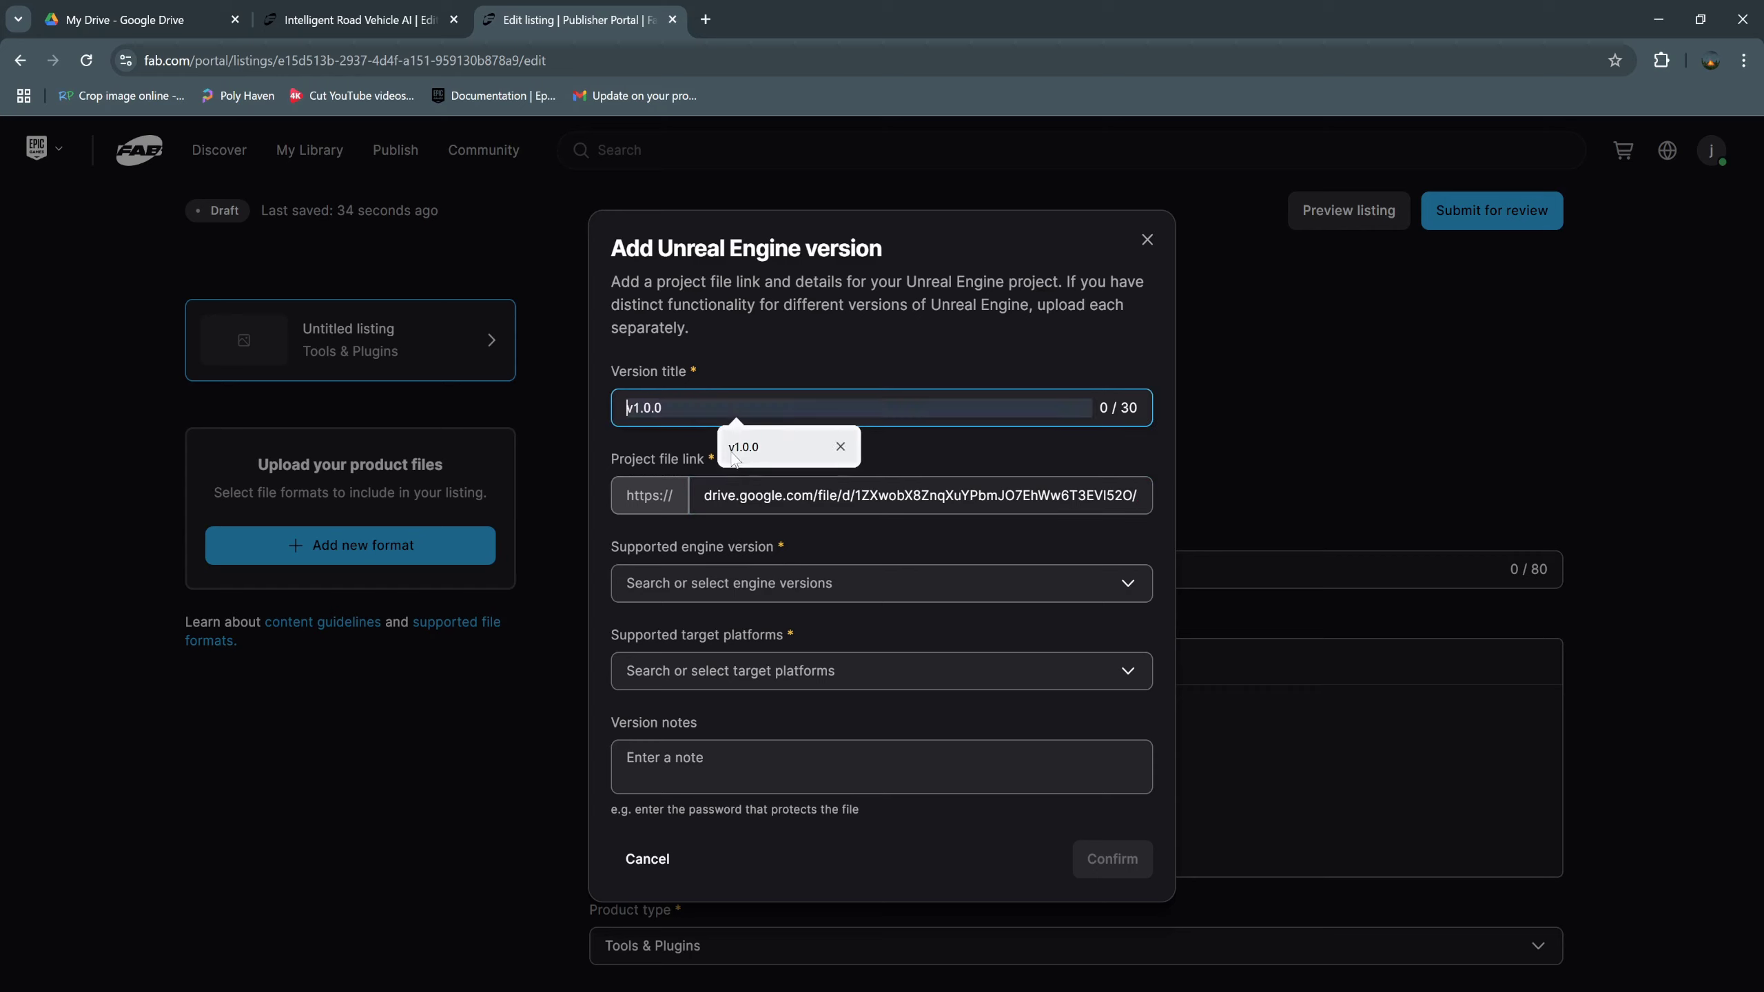
left_click(725, 450)
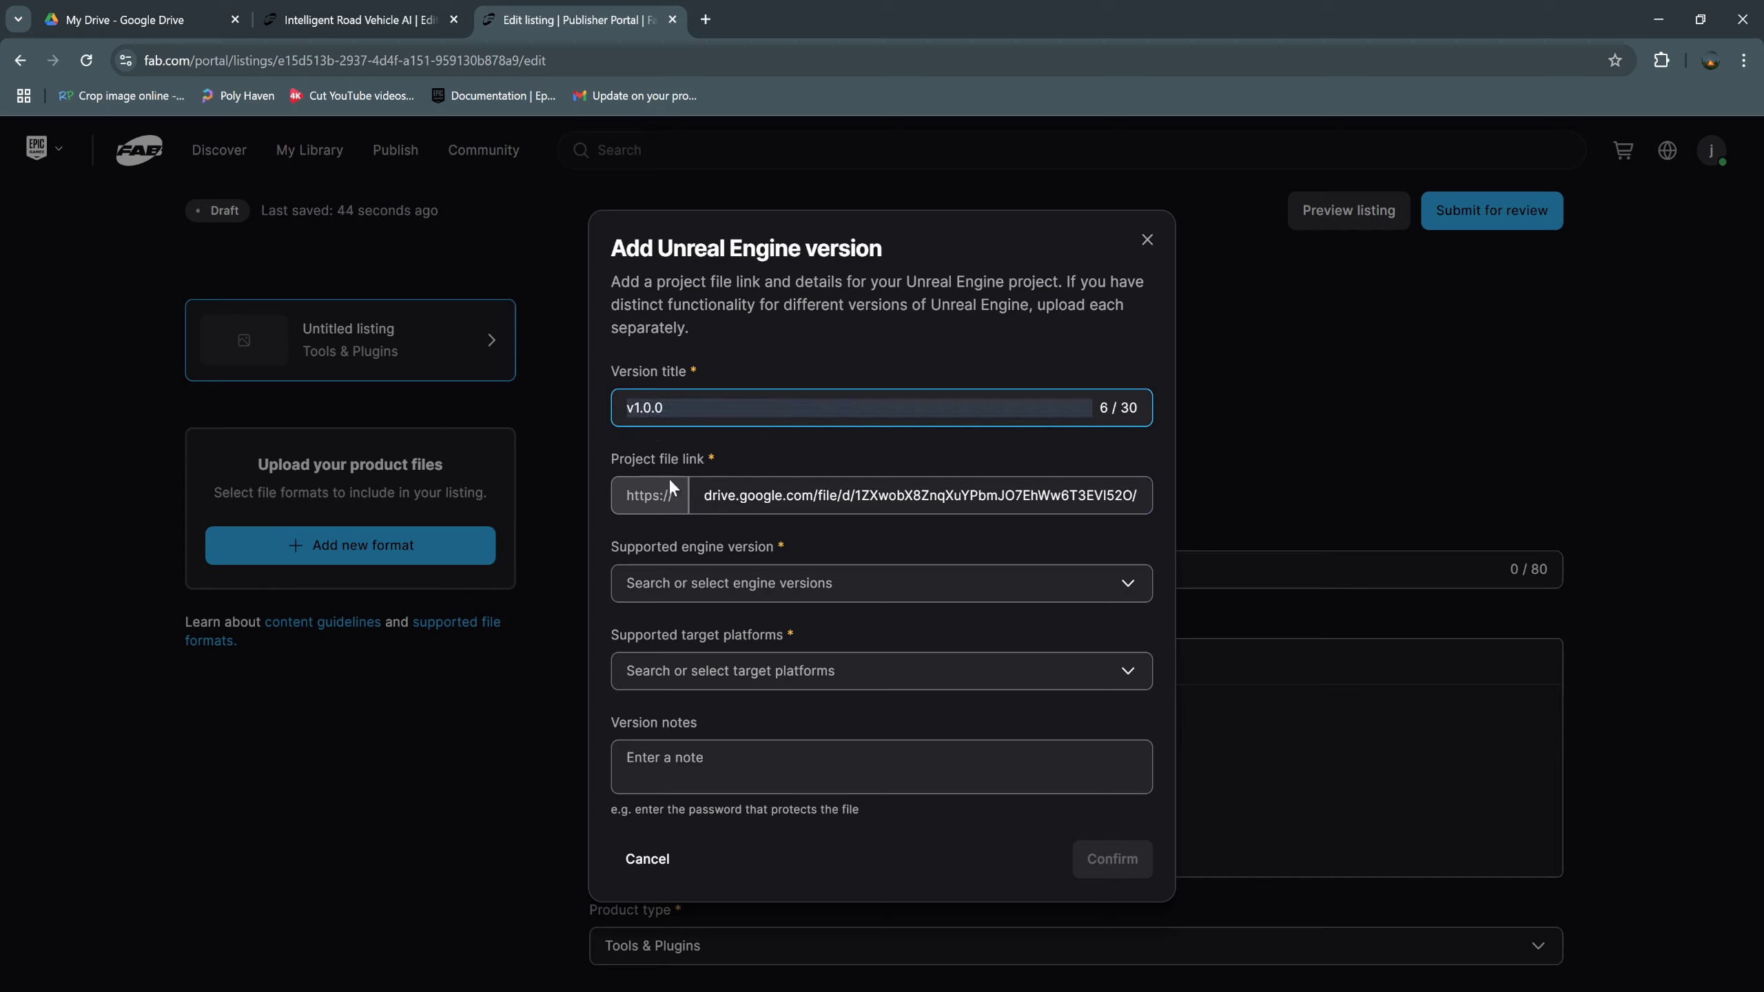
left_click(733, 590)
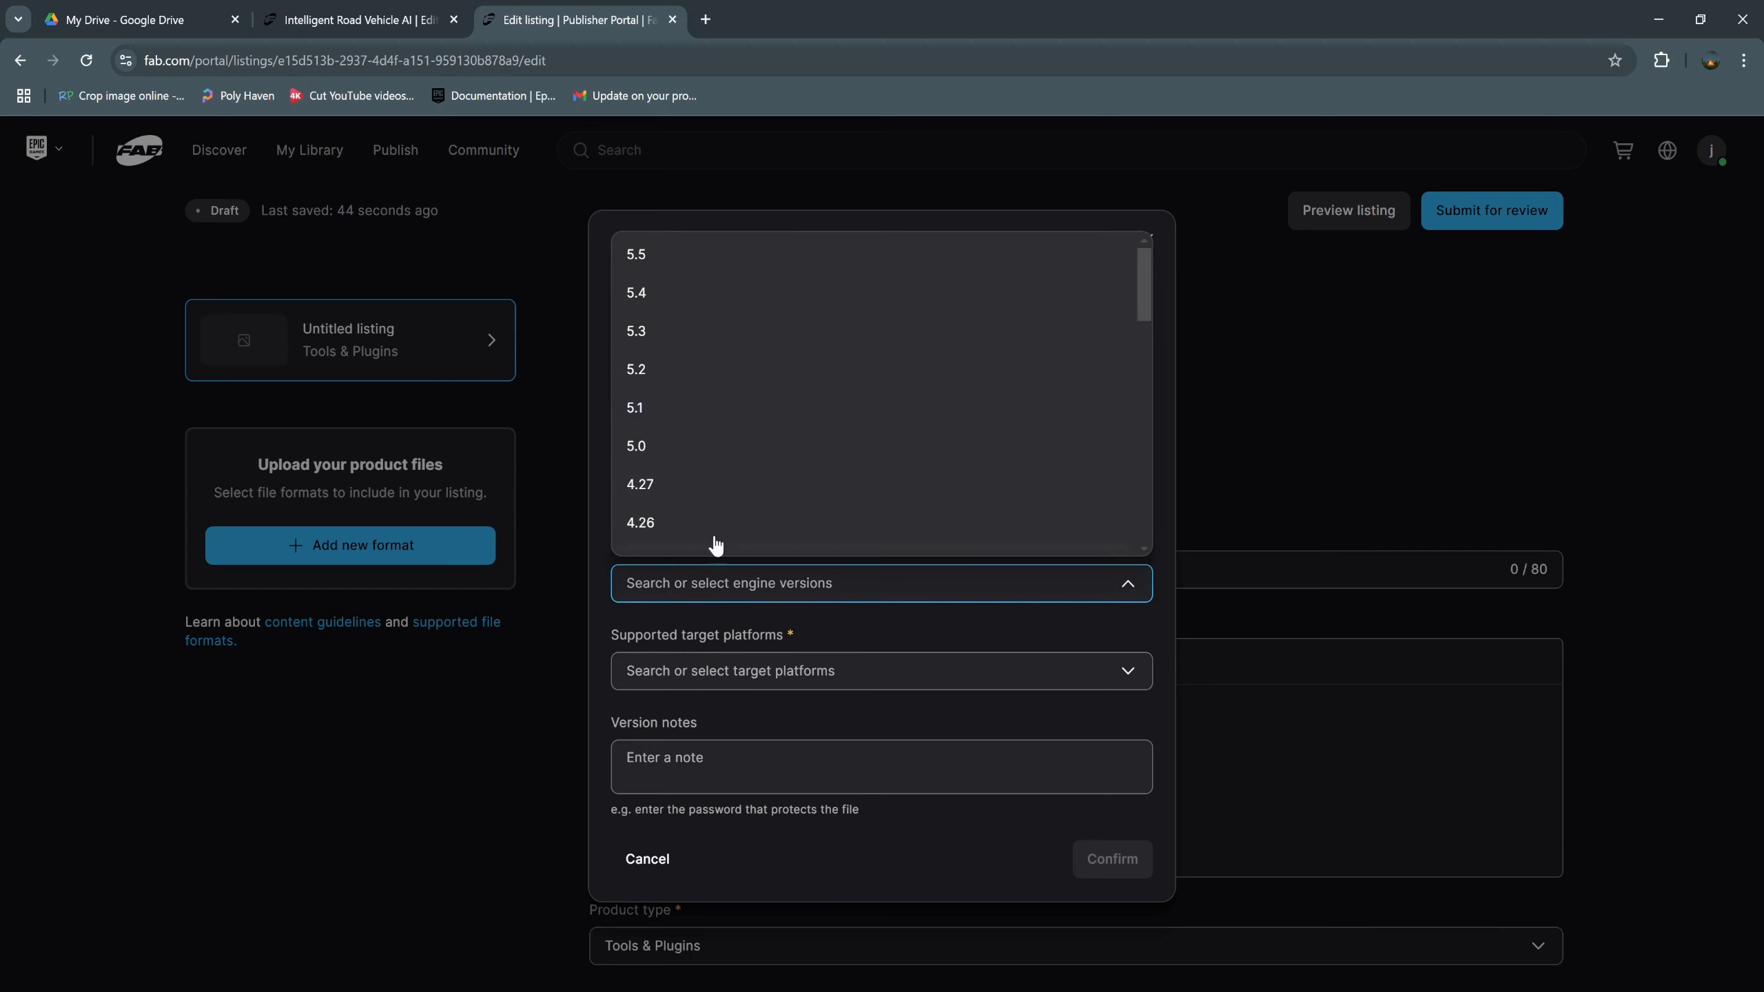
left_click(704, 295)
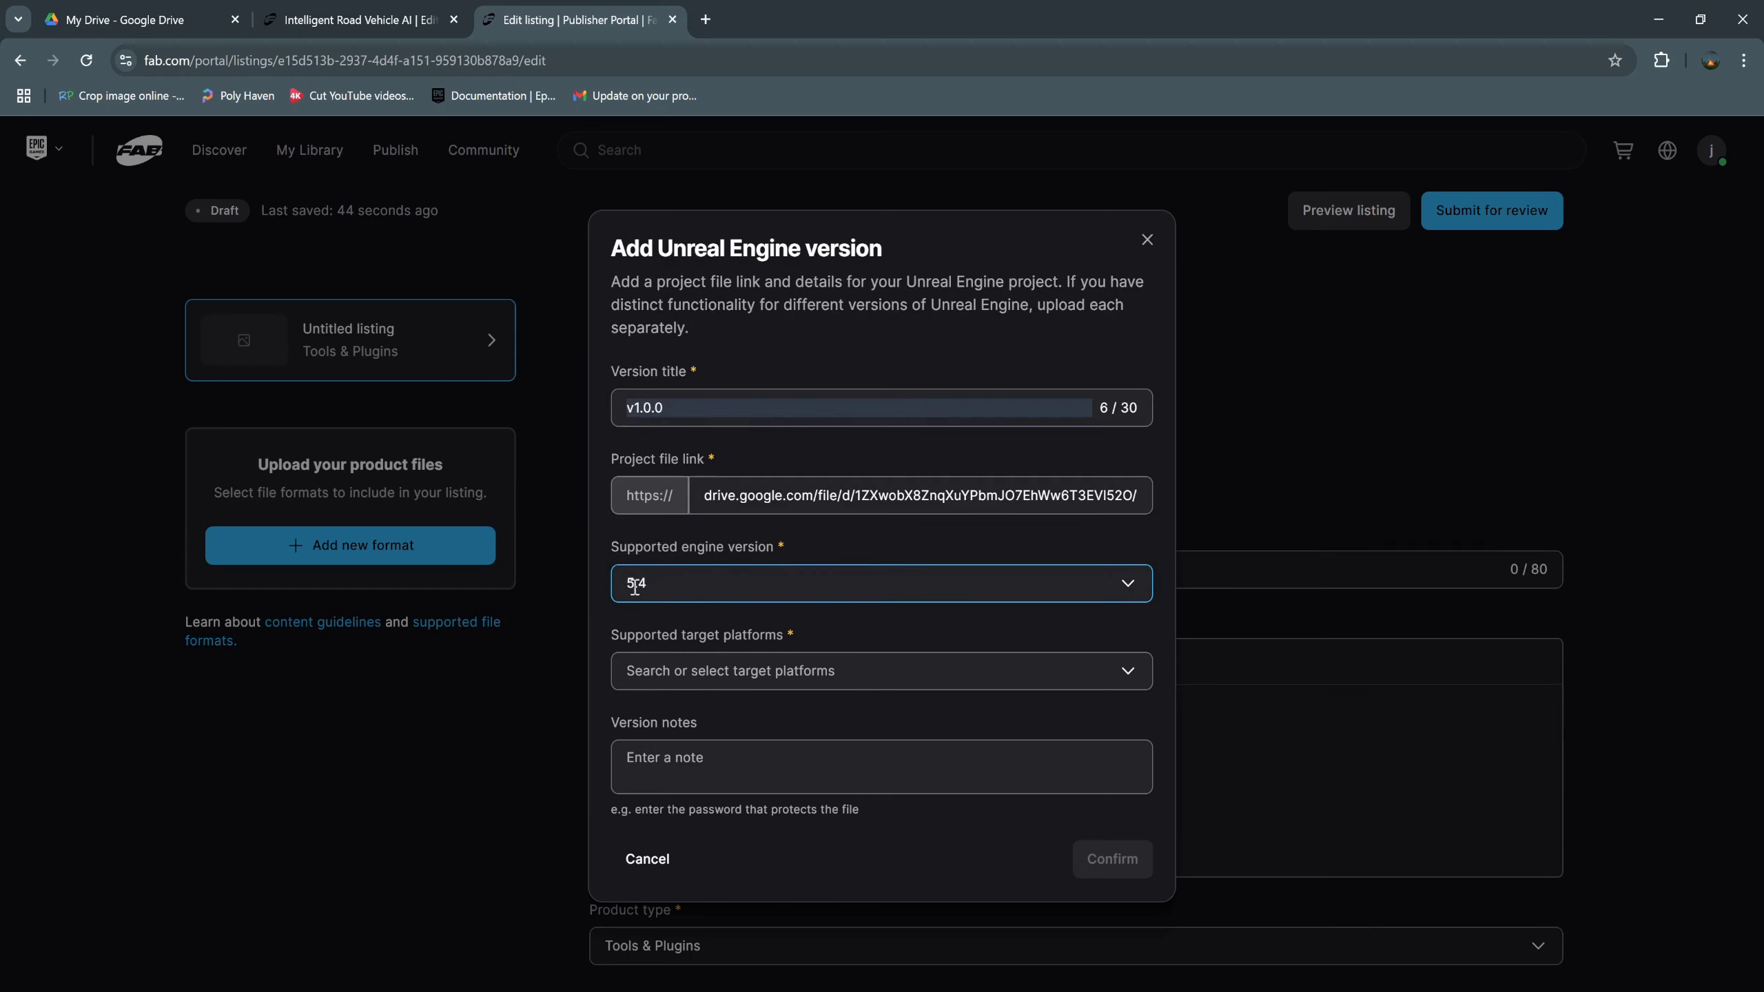
left_click(670, 587)
left_click(745, 674)
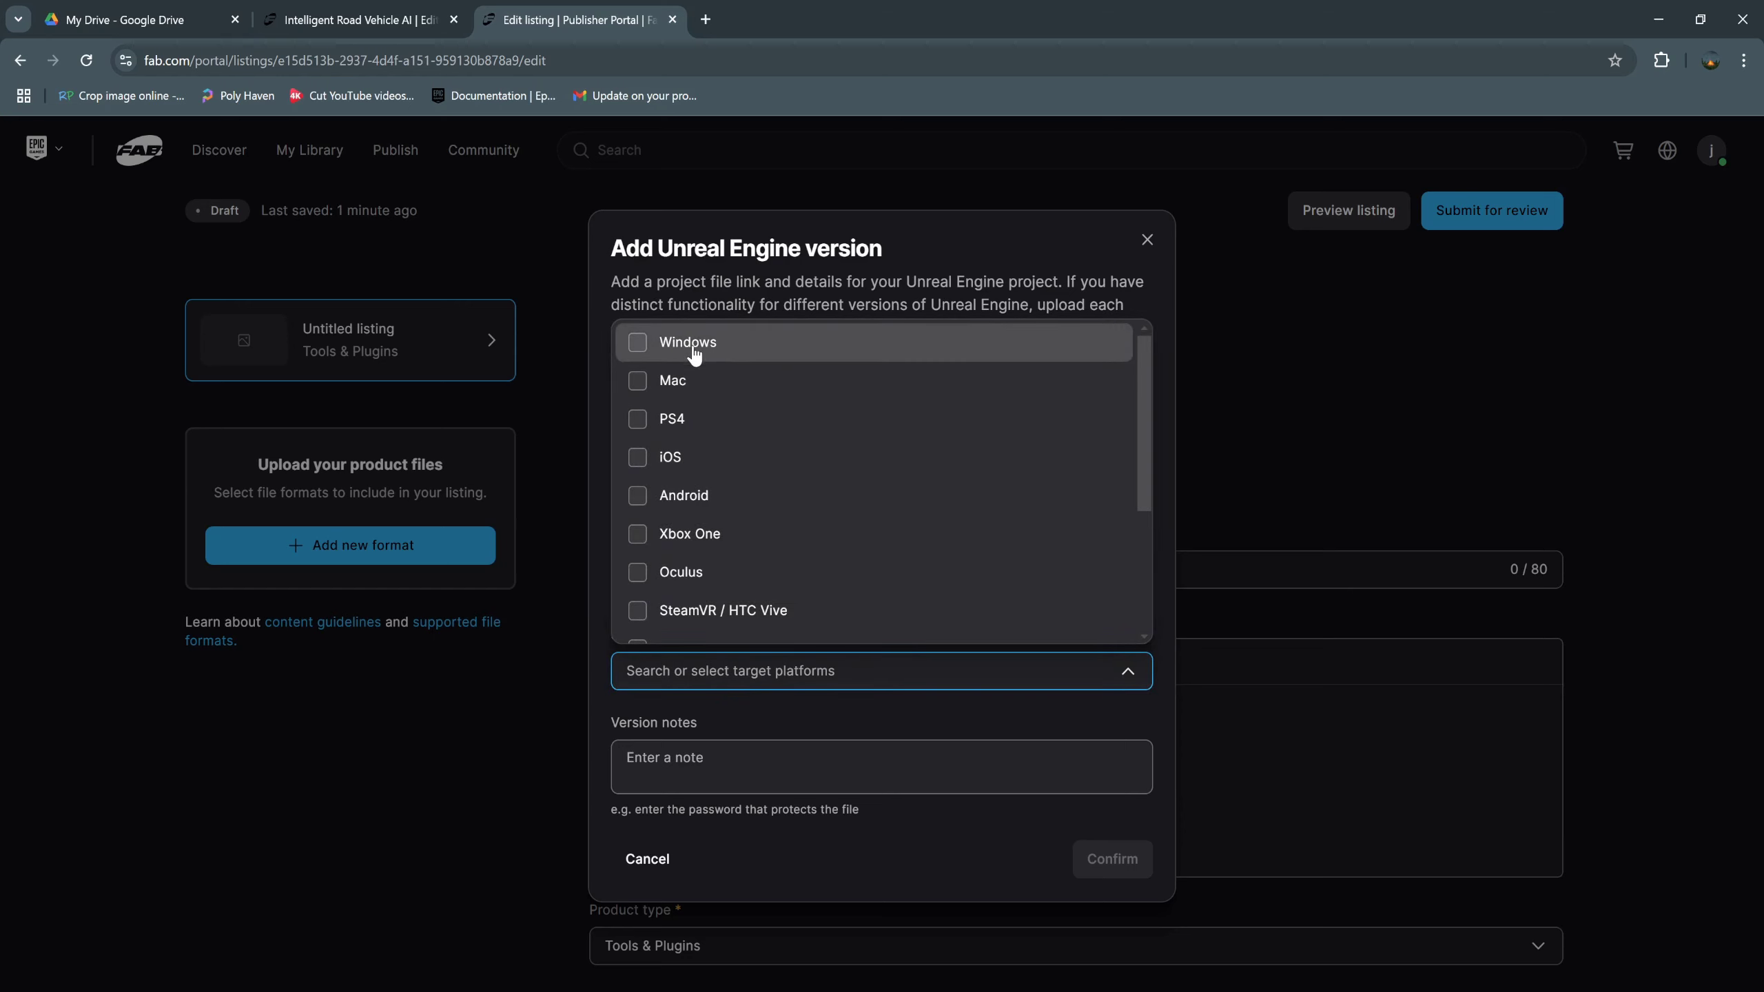
left_click(636, 344)
left_click(777, 715)
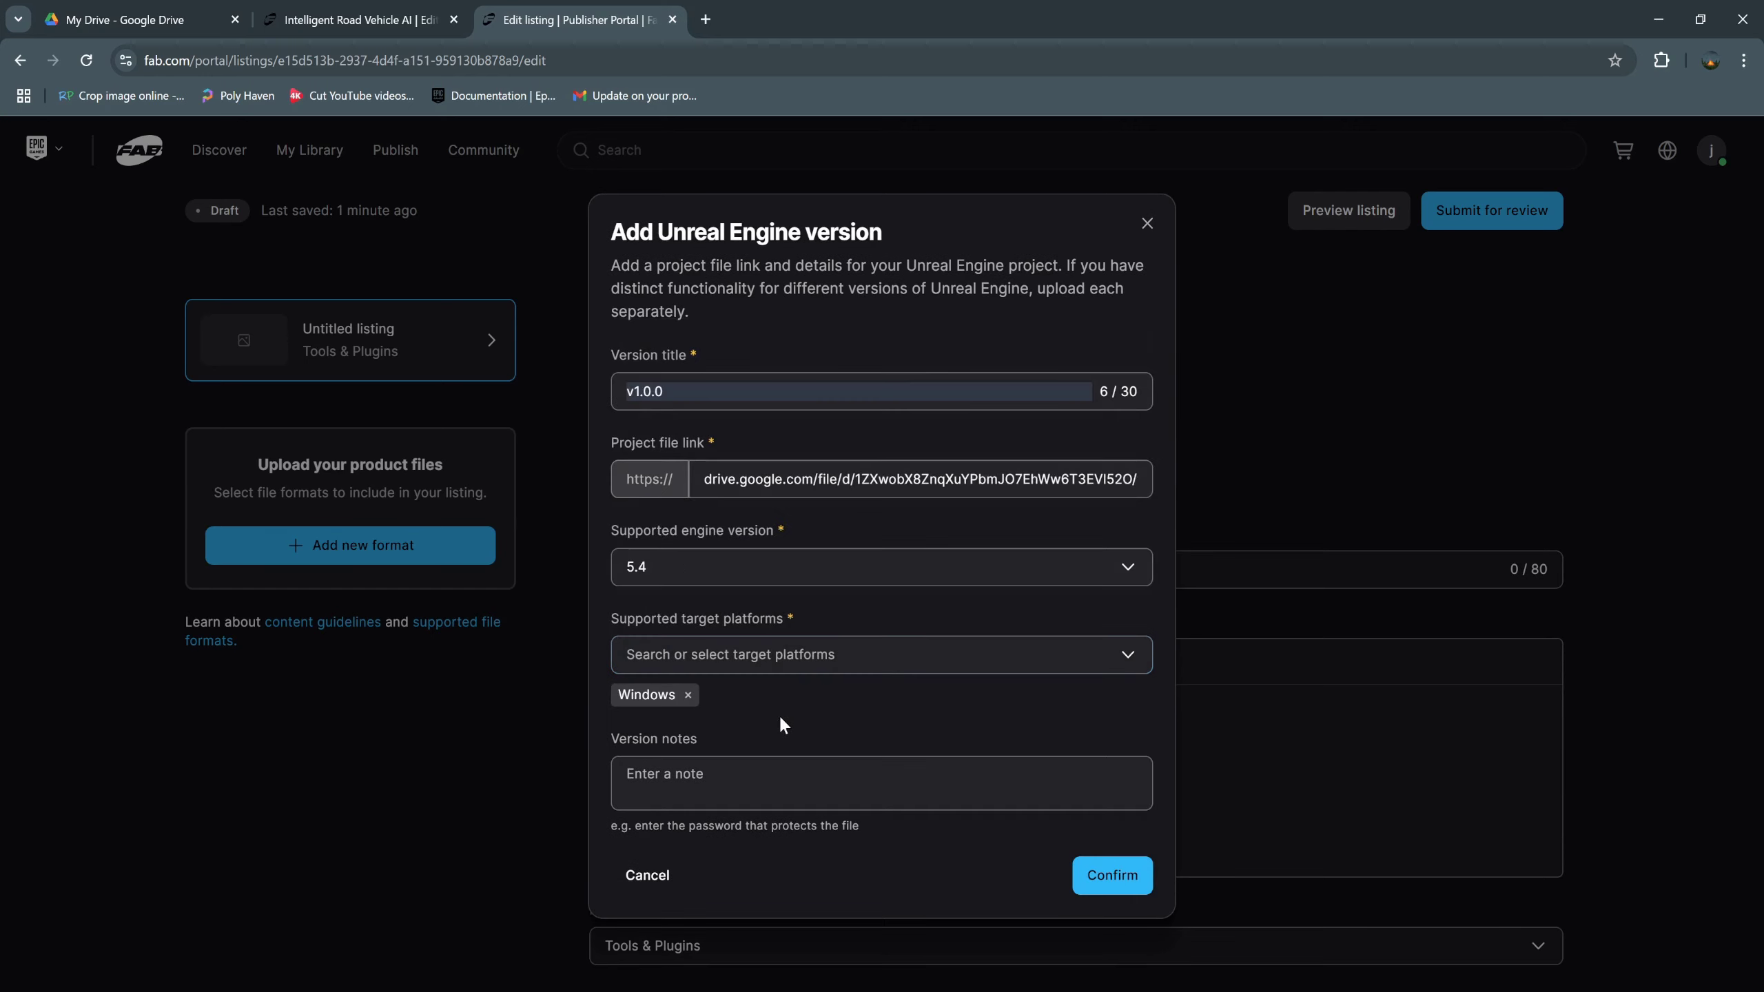
Add the version note 'Vehicle AI Plugin Launch' and confirm the version.
left_click(764, 792)
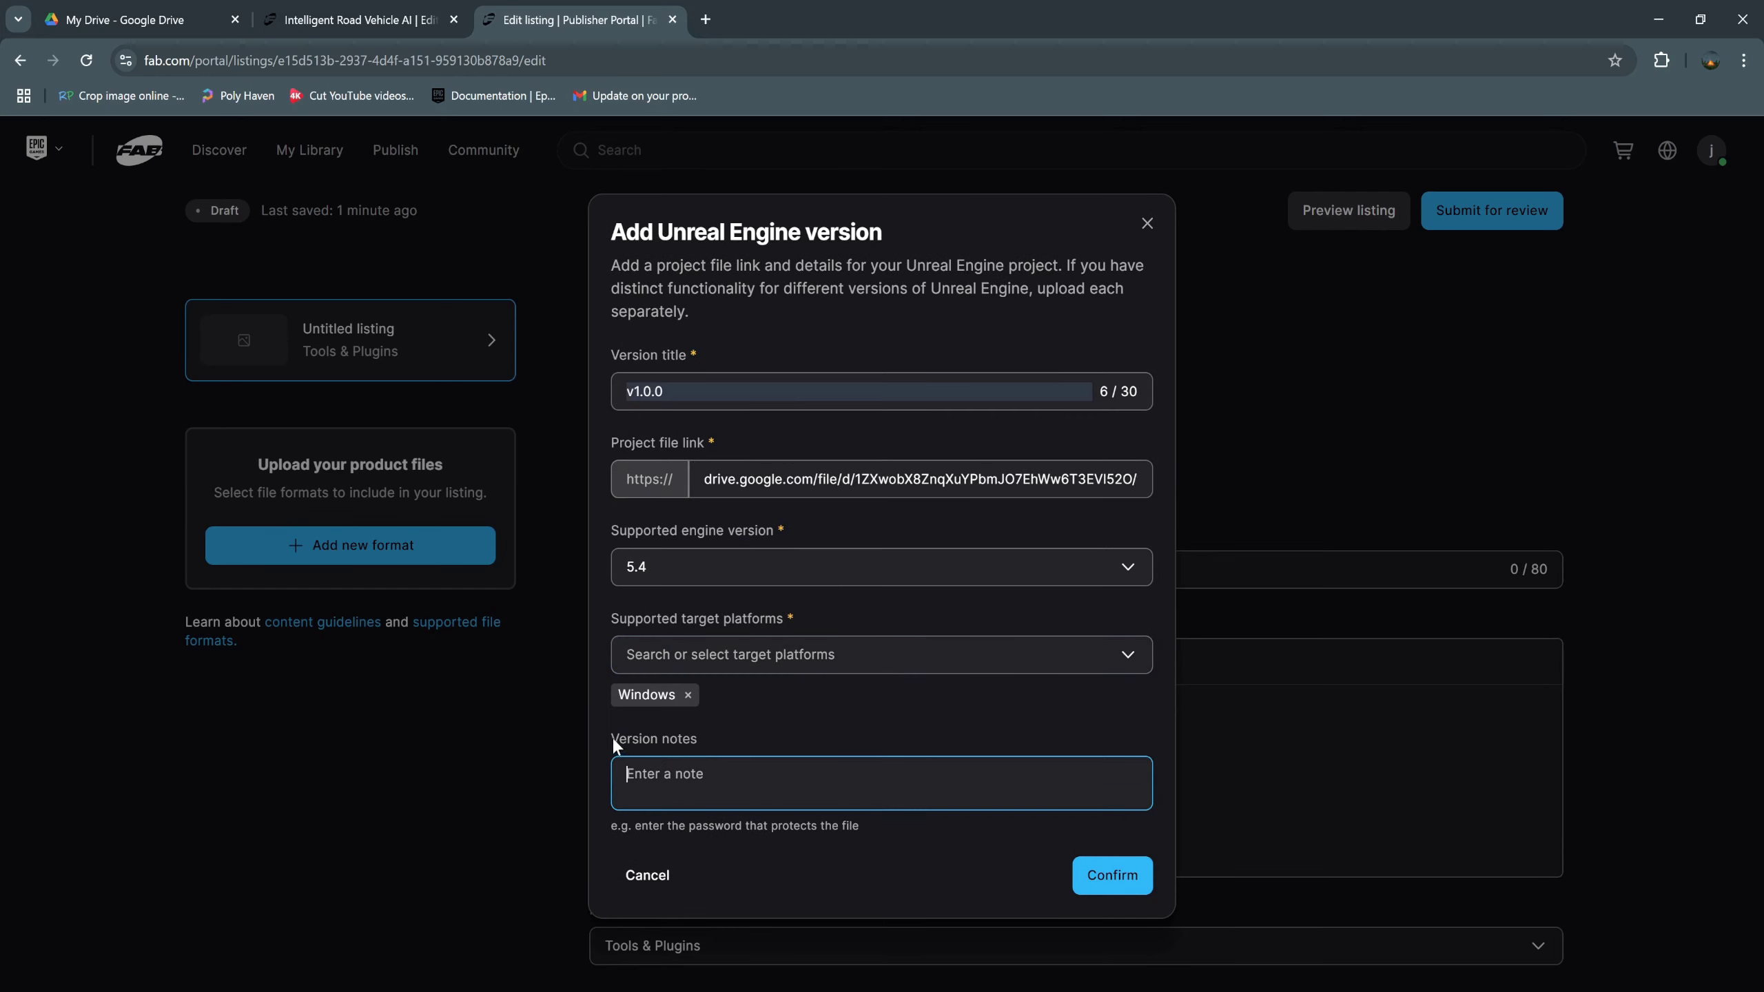
type("Vehic")
type("le AI Plugin Launch")
left_click(1112, 877)
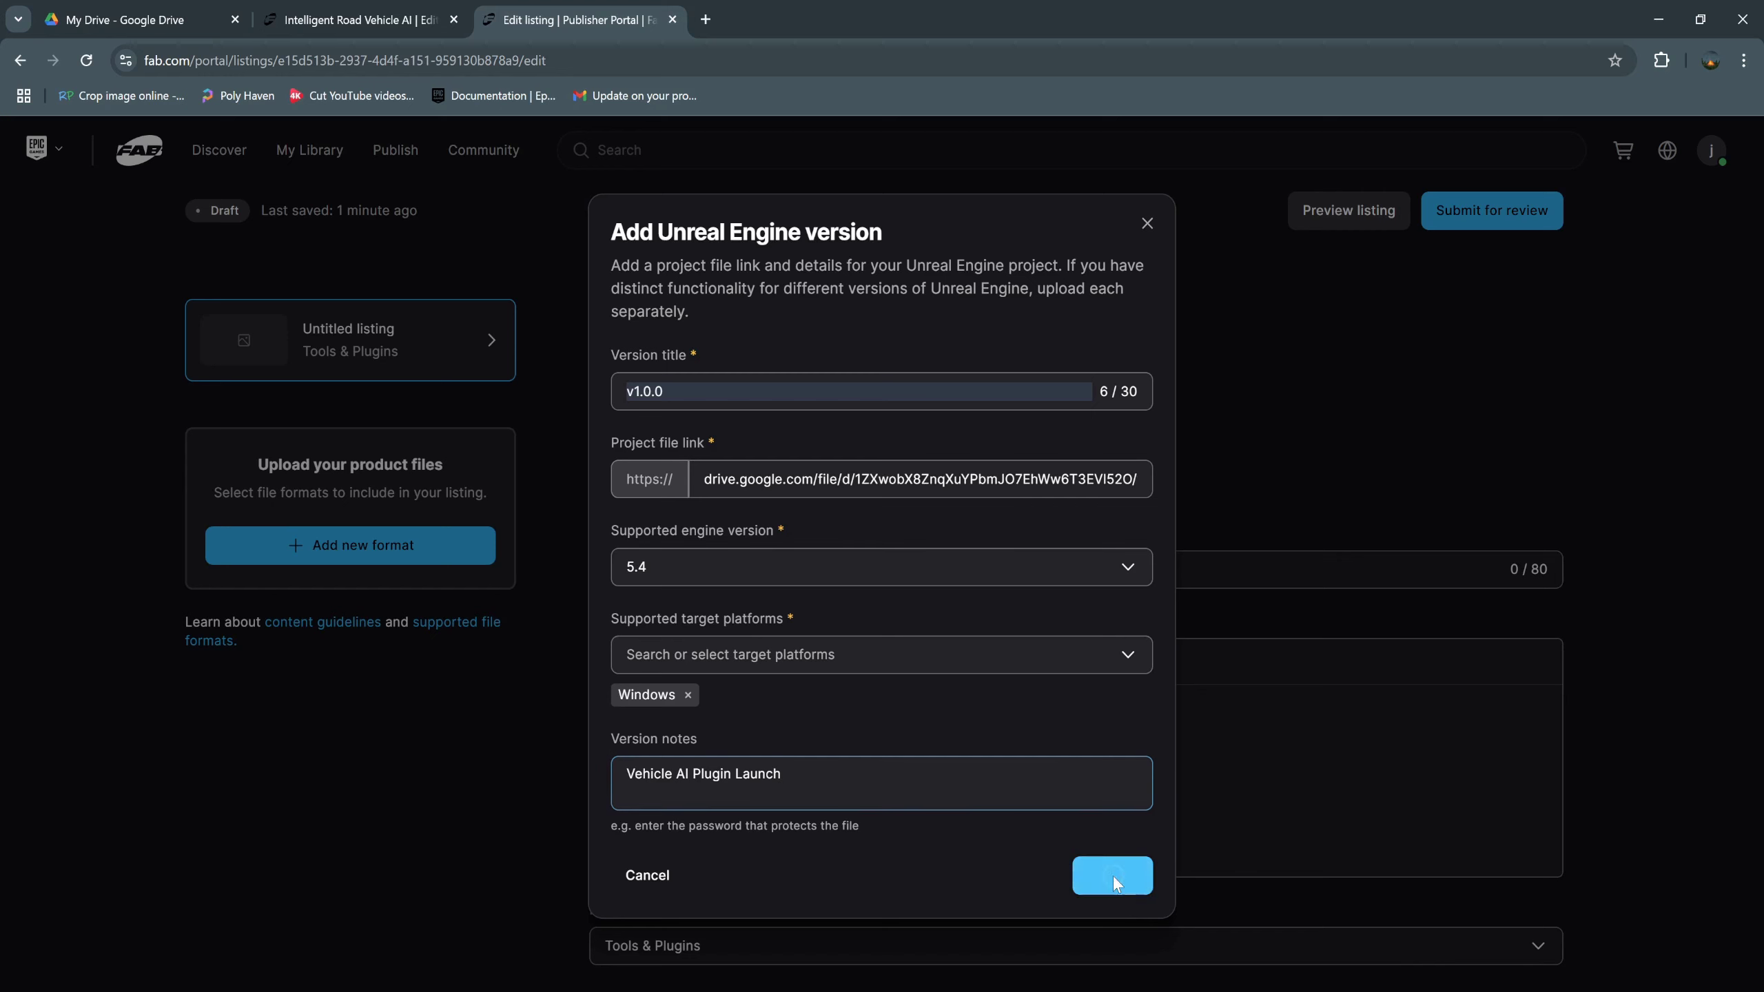
Select Windows as the supported development platform.
scroll(833, 774, "down", 4)
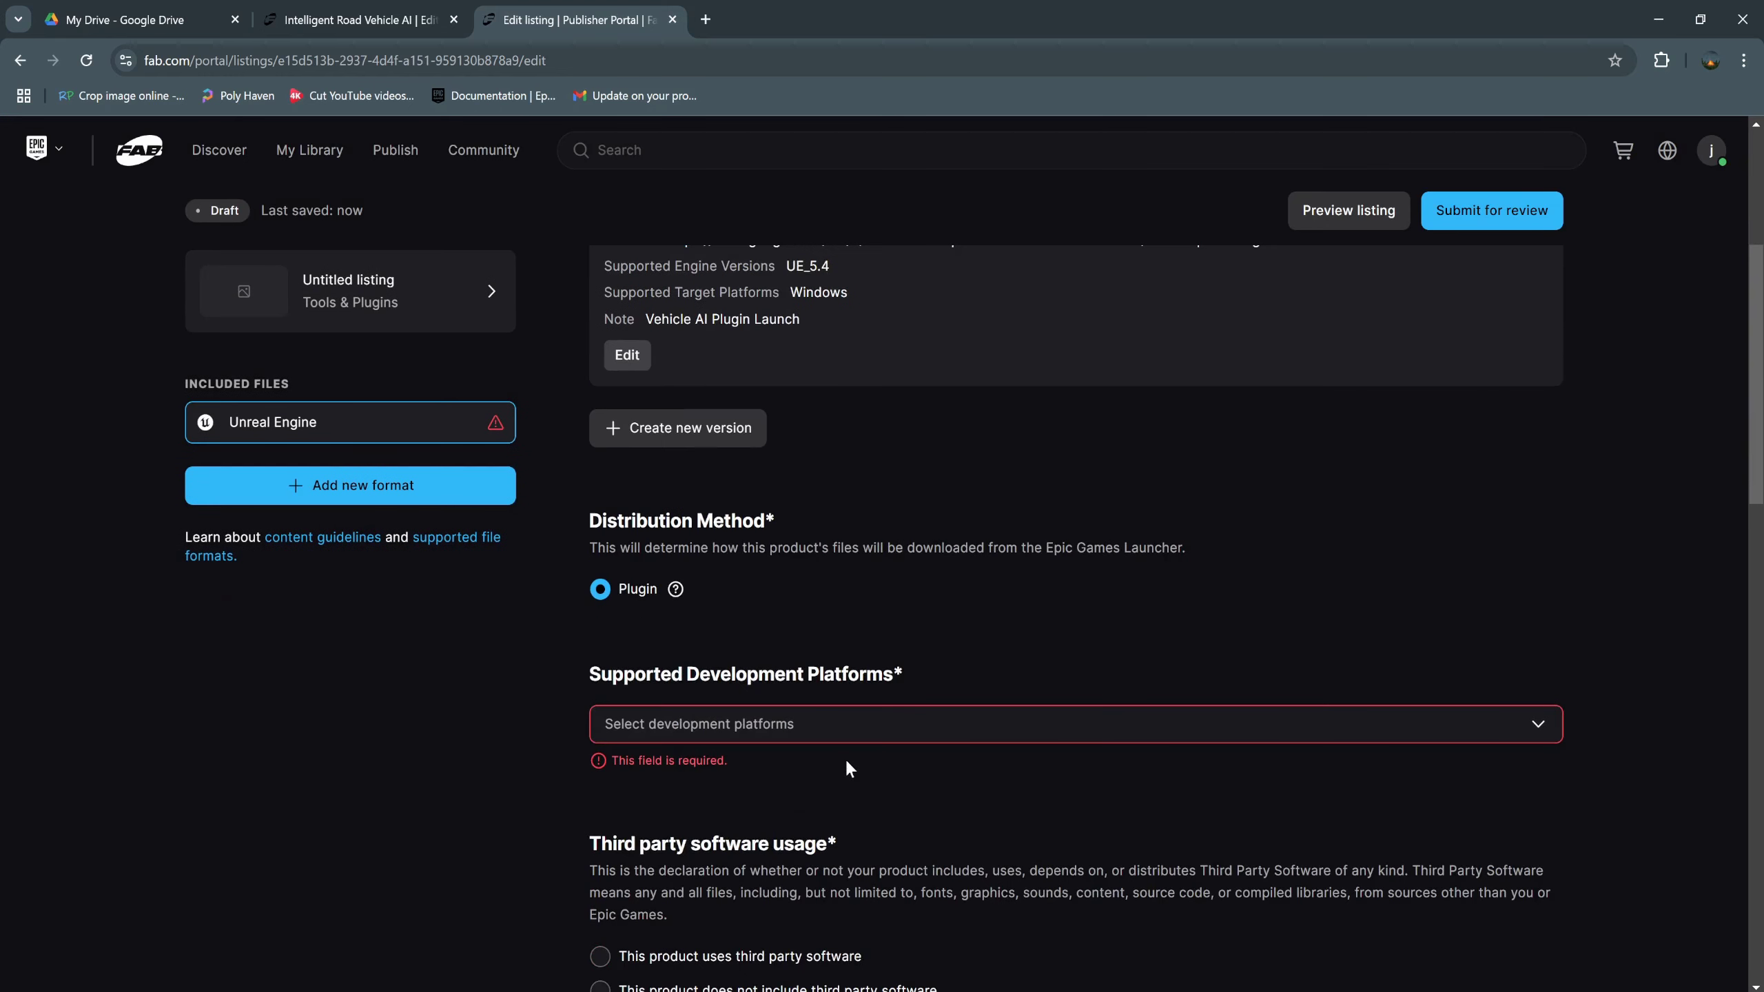
left_click(596, 591)
scroll(727, 684, "down", 4)
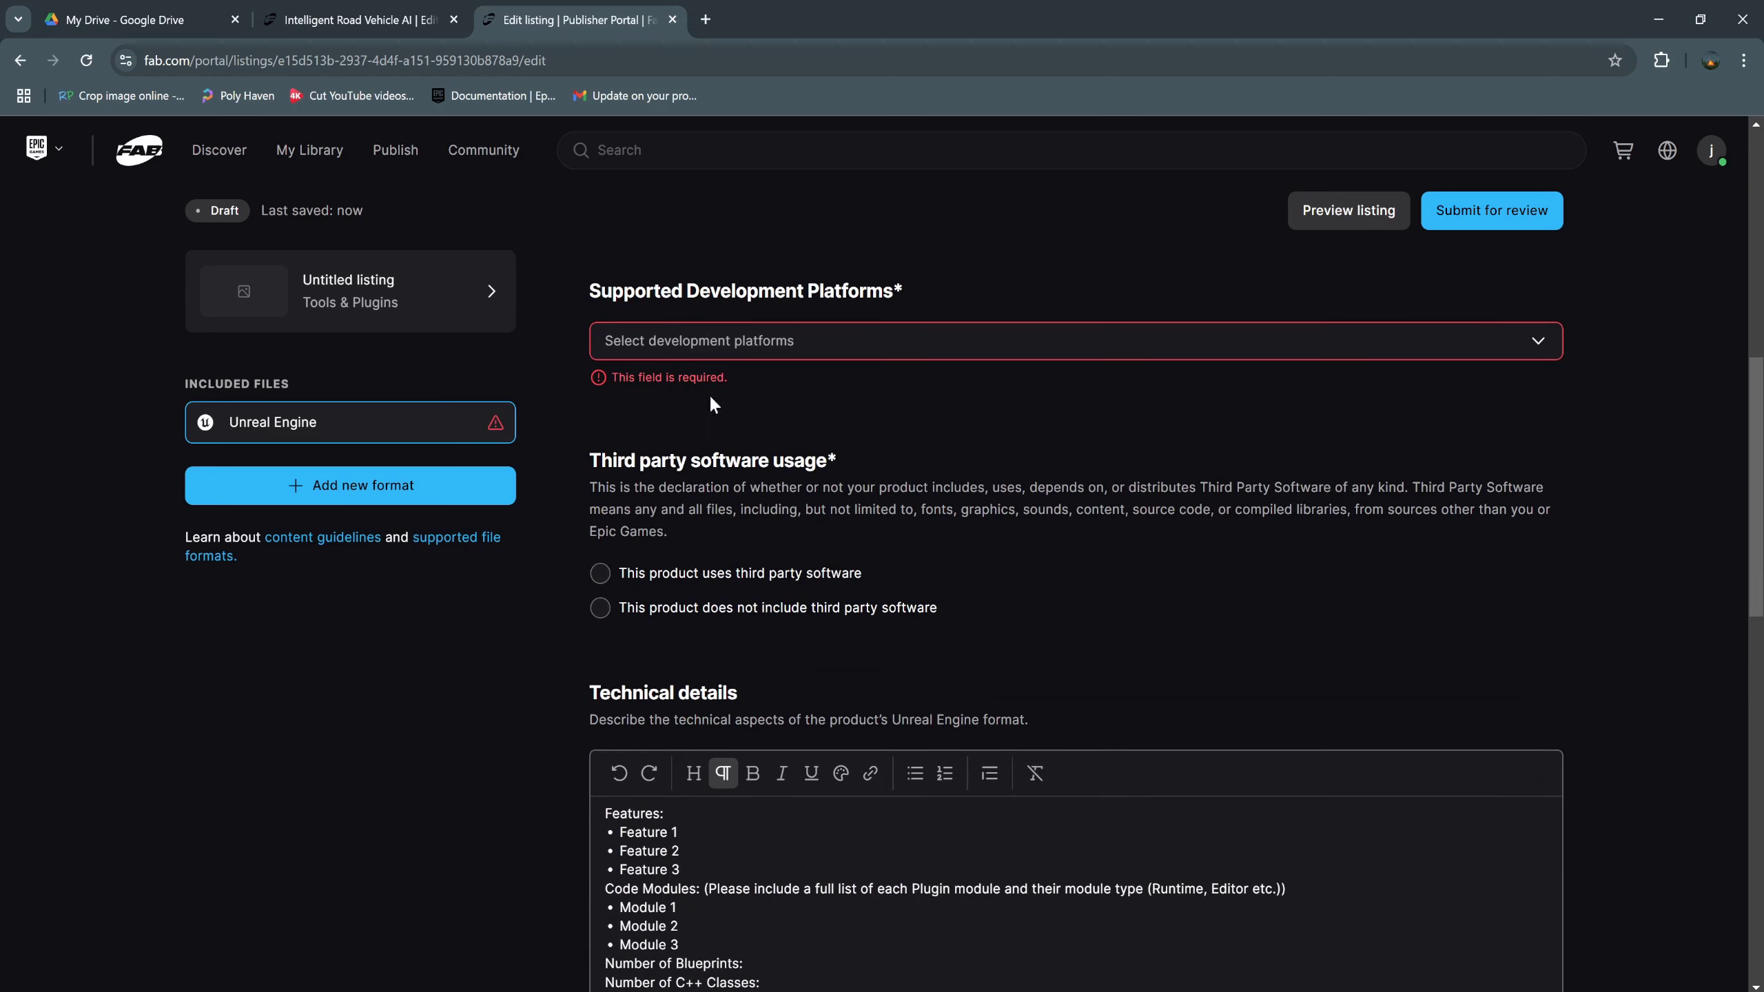
left_click(752, 342)
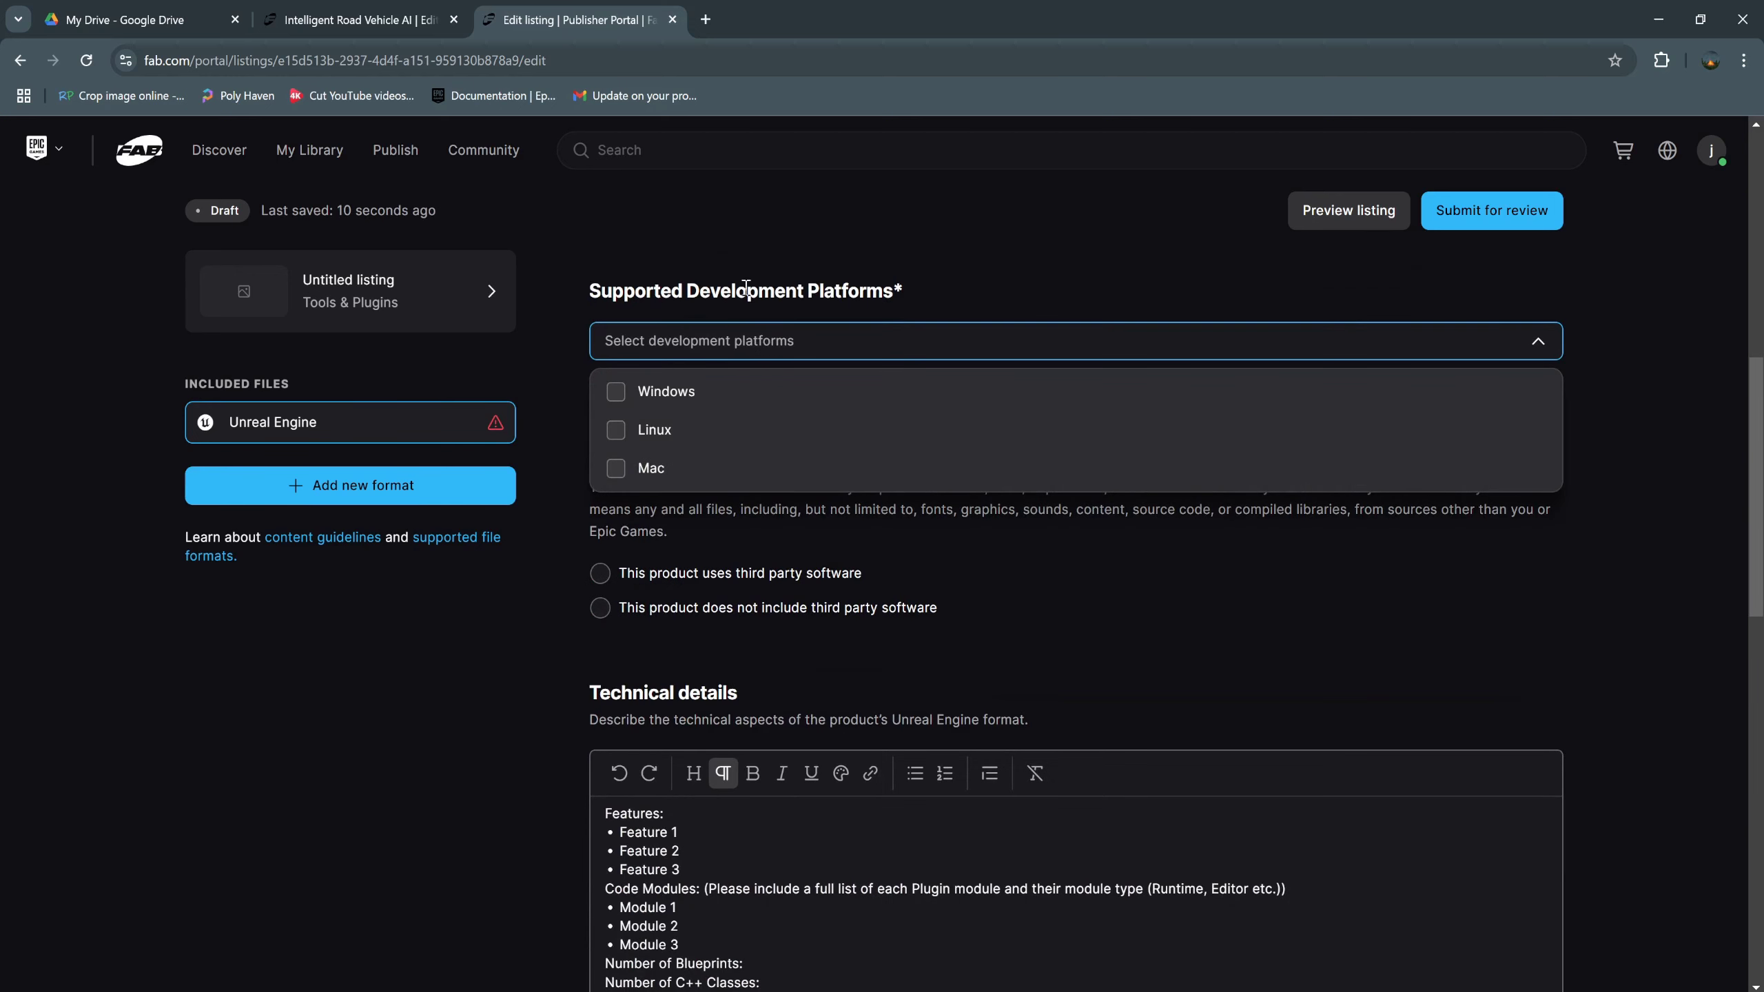
left_click(615, 394)
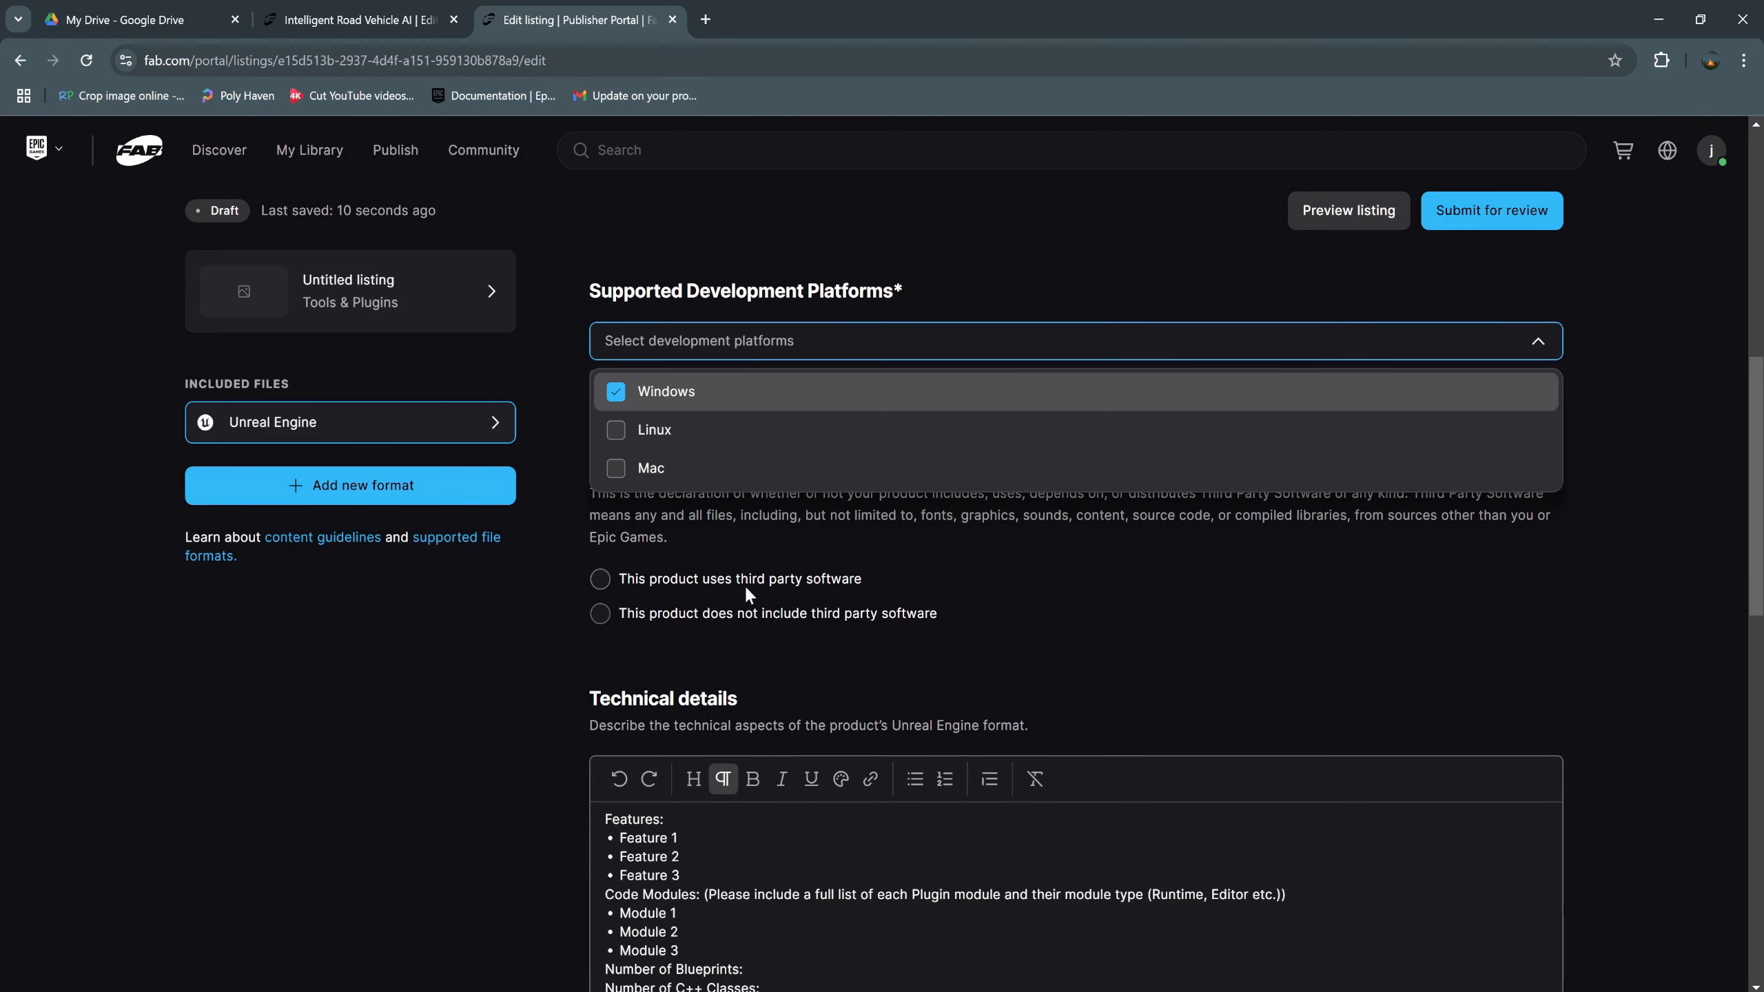
left_click(746, 587)
Declare that the product does not include third-party software.
left_click(684, 645)
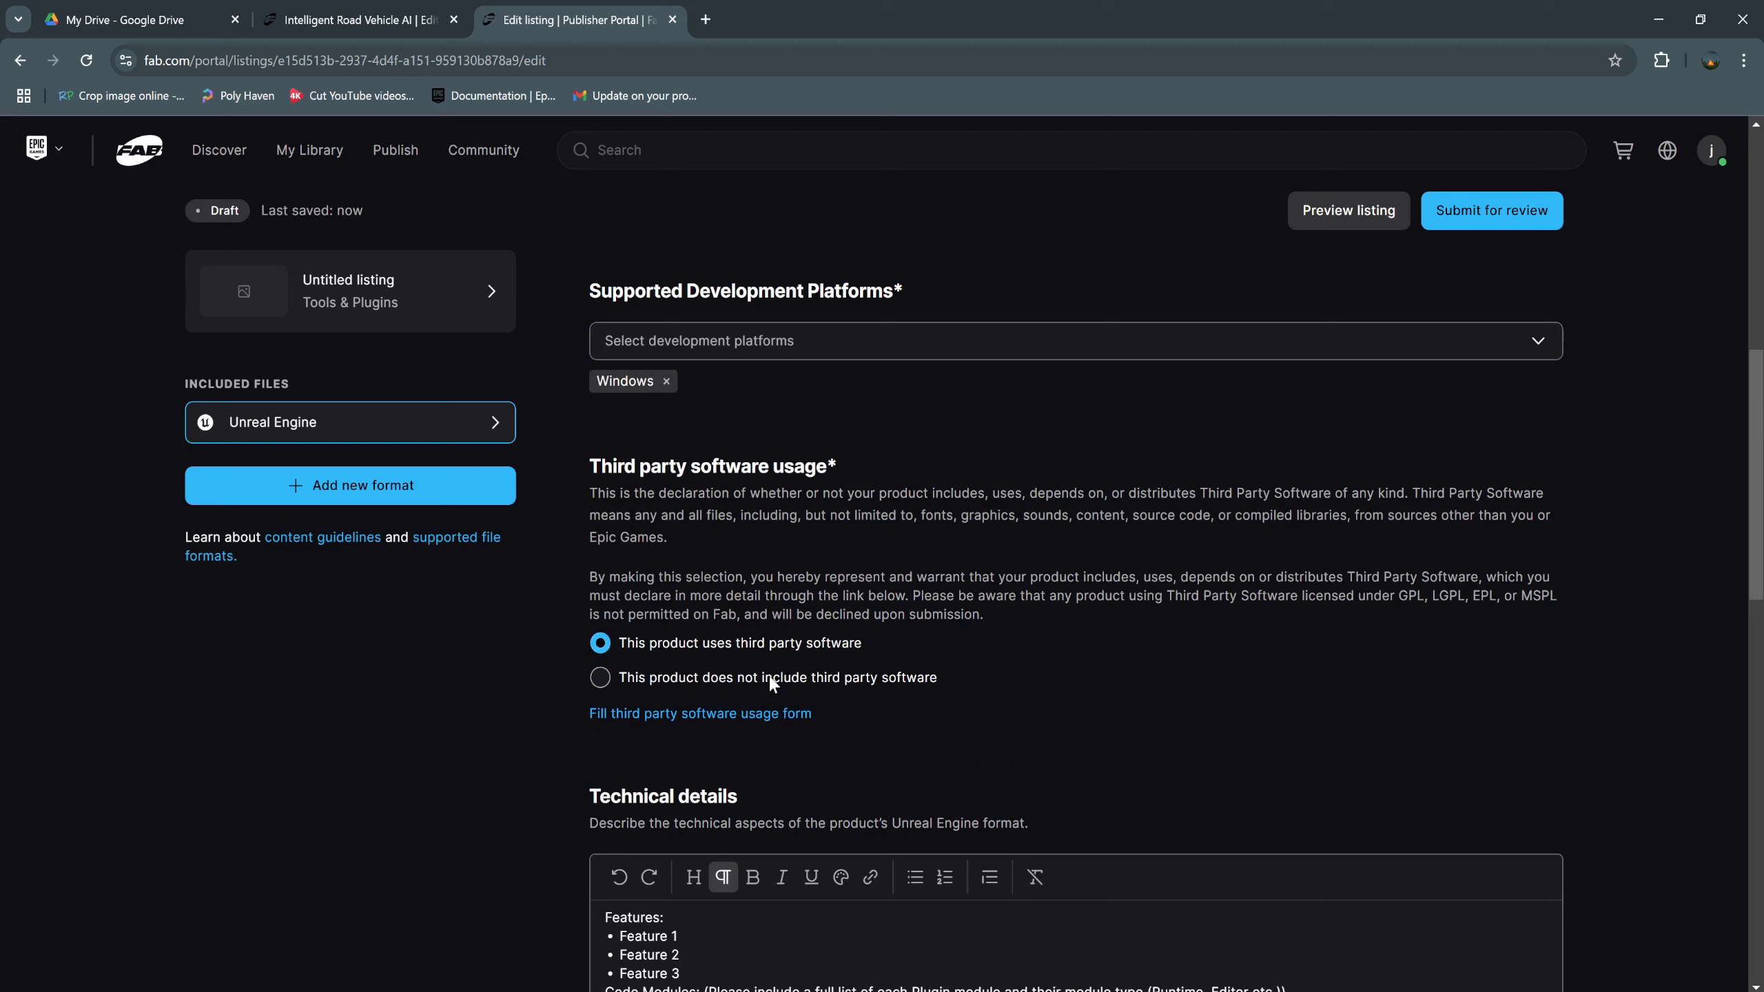
left_click(708, 680)
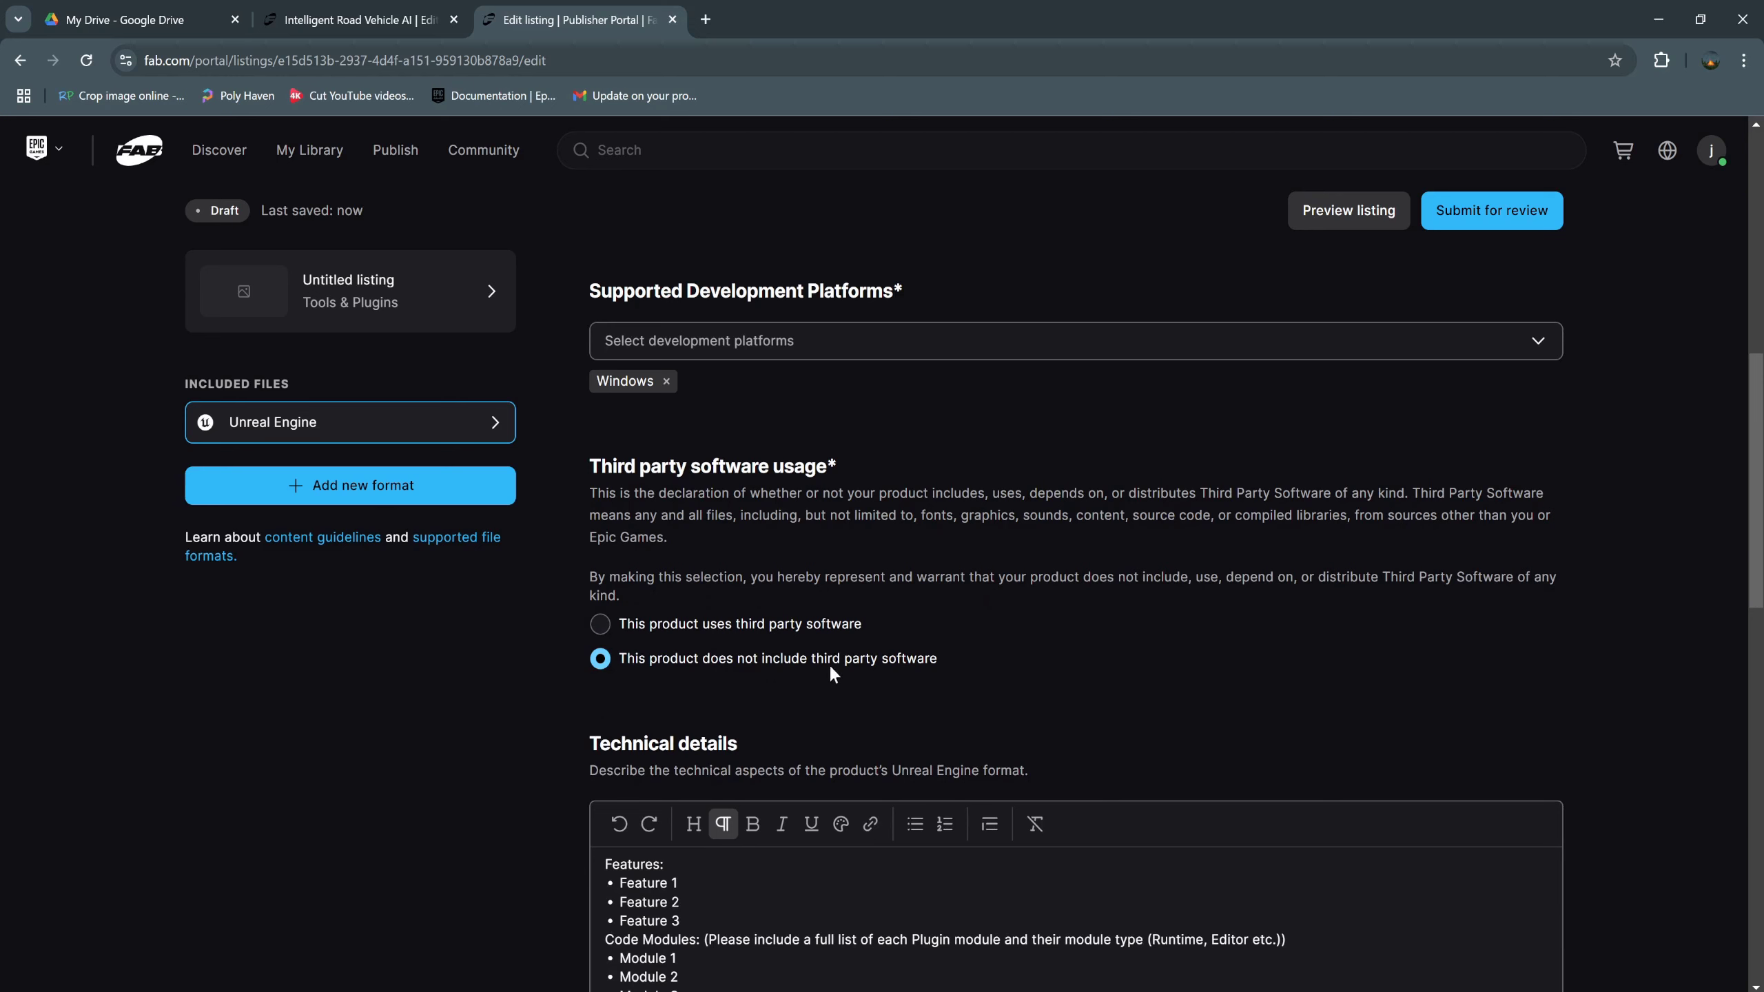
scroll(1023, 695, "down", 5)
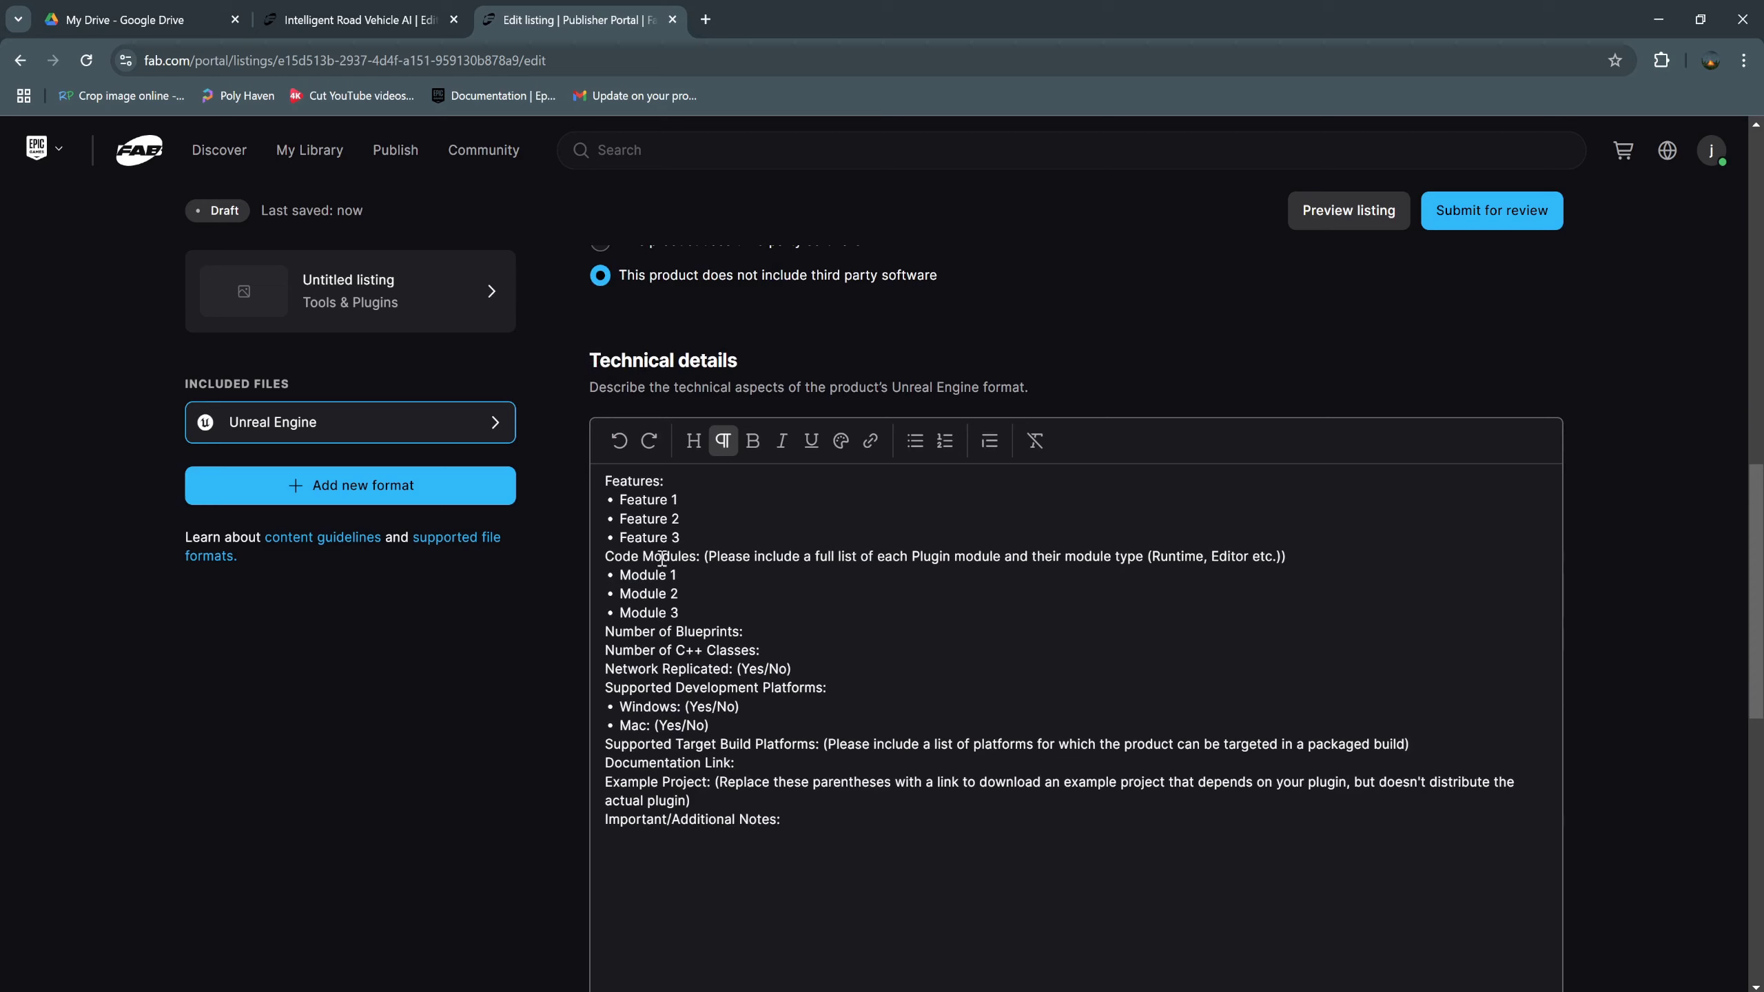
Replace all the Technical details template text with the prepared technical description.
double_click(616, 483)
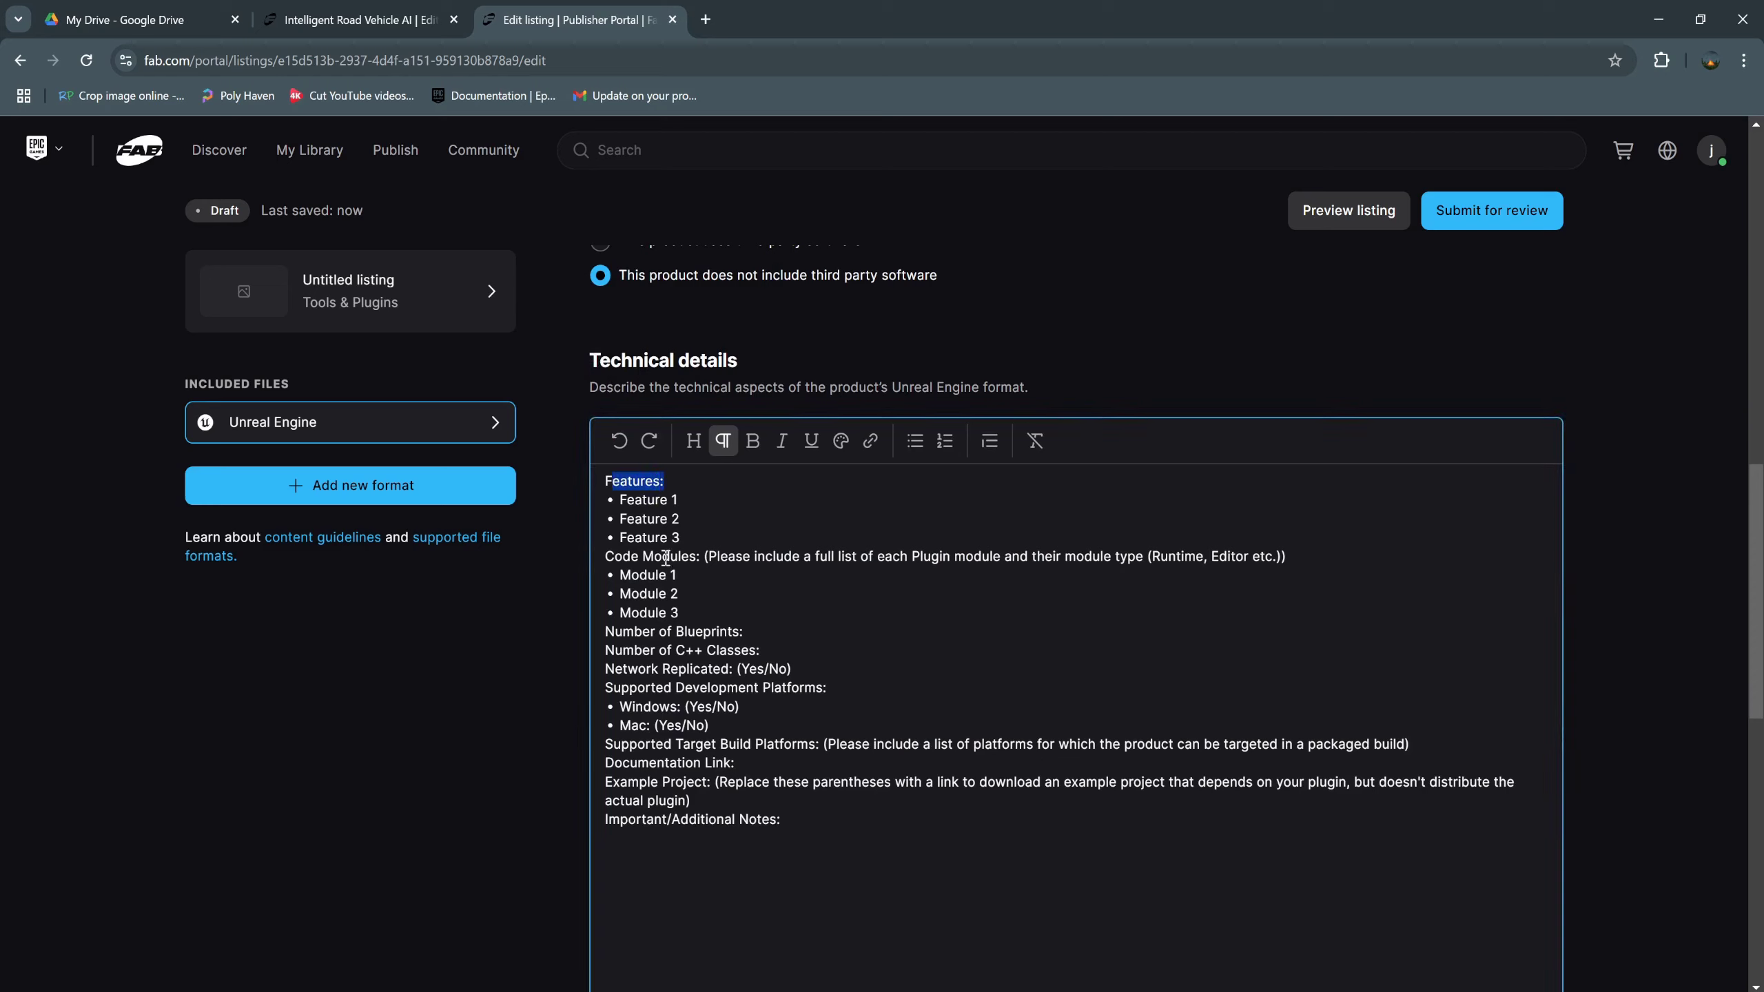
left_click(621, 556)
left_click_drag(622, 556, 1248, 556)
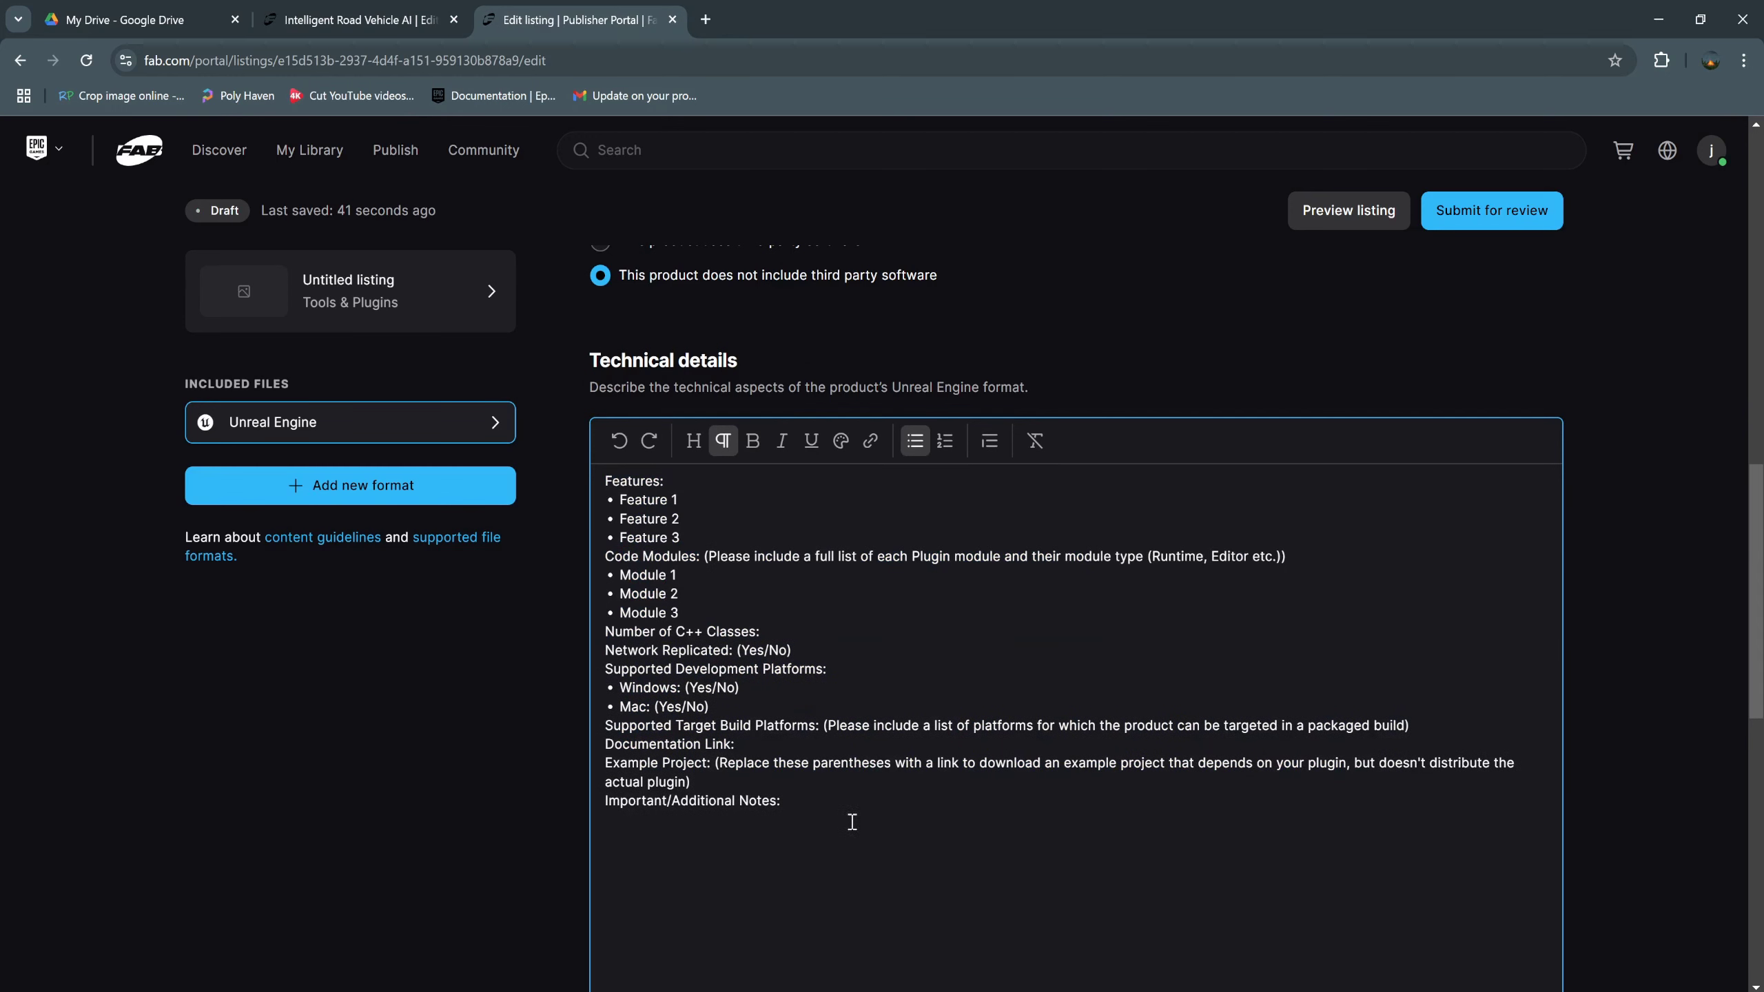
key("ctrl+a")
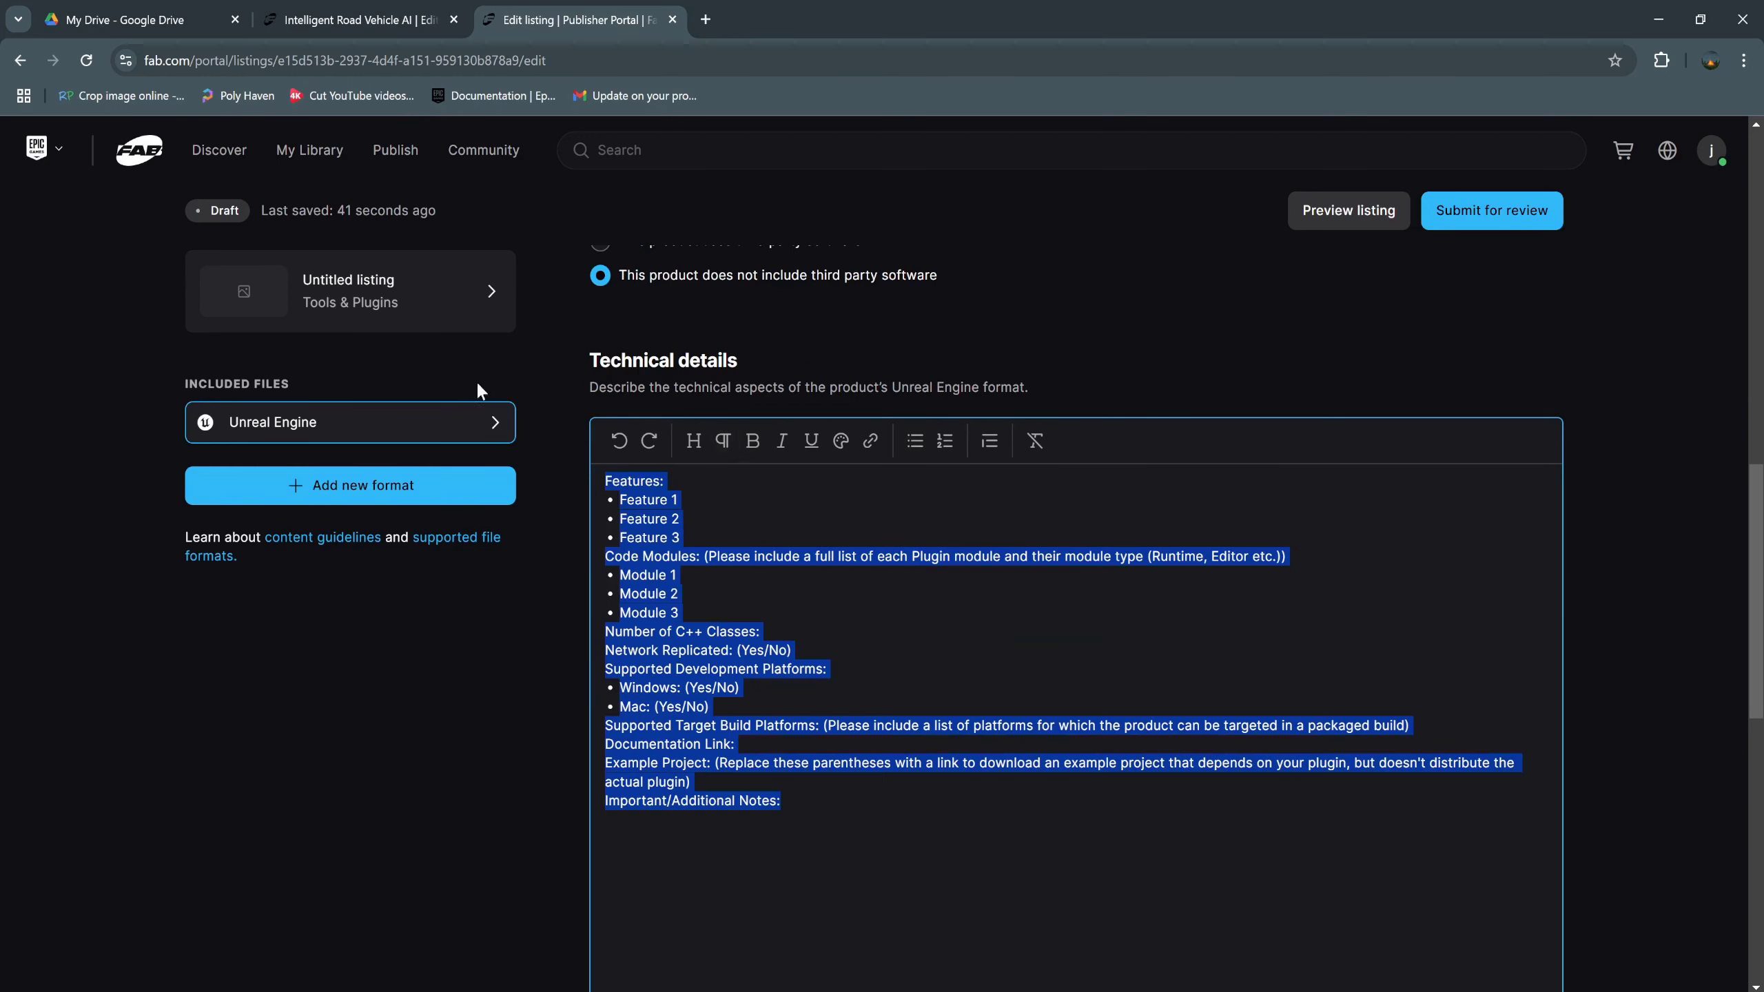
type("Features: A* Pathfinding for efficient and precise route calculation. Real-time obstacle detection and avoidance using grid-based tracing. Create road networks and generate road meshes procedurally within the editor. Code Modules: RoadNetworkTool - Runtime: Enables adding and editing road networks using splines within the Unreal Engine editor. RoadNetworkToolEditor - Editor: Stores the road network using a quadtree structure, implements the pathfinding algorithm, and handles road mesh generation. VehicleAI - Runtime: Provides vehicle position prediction, utilizes a Grid A* algorithm for obstacle avoidance. Network Replicated: (No) Supported Target Build Platforms: Win64 Documentation Link: https://sites.google.com/view/jourverse/vehicleaidocumentation Additional Notes: You can use this Vehicle AI component with most vehicles that use the Vehicle Movement component, including City Sample Vehicles and City Sample Destructible Vehicles. Future updates will implement a traffic management system, add new features to the road network tool, and more.")
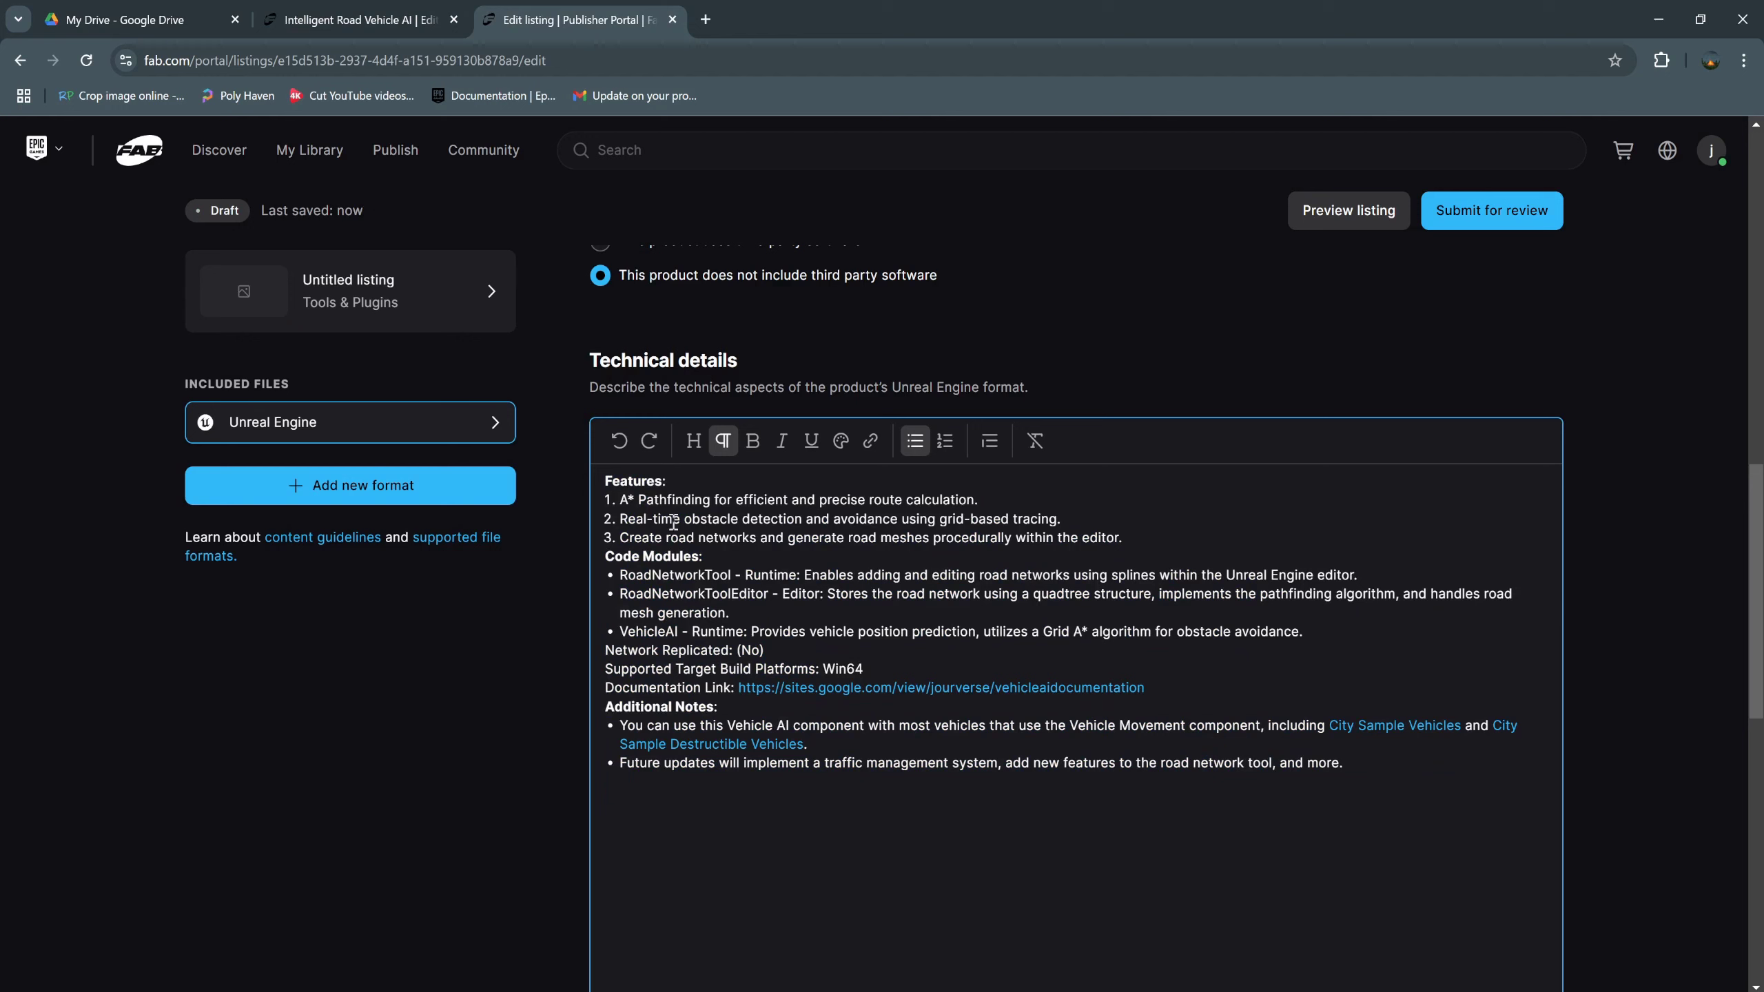
Check the formatting of the Features heading and the RoadNetworkToolEditor and VehicleAI module names.
left_click_drag(606, 481, 666, 481)
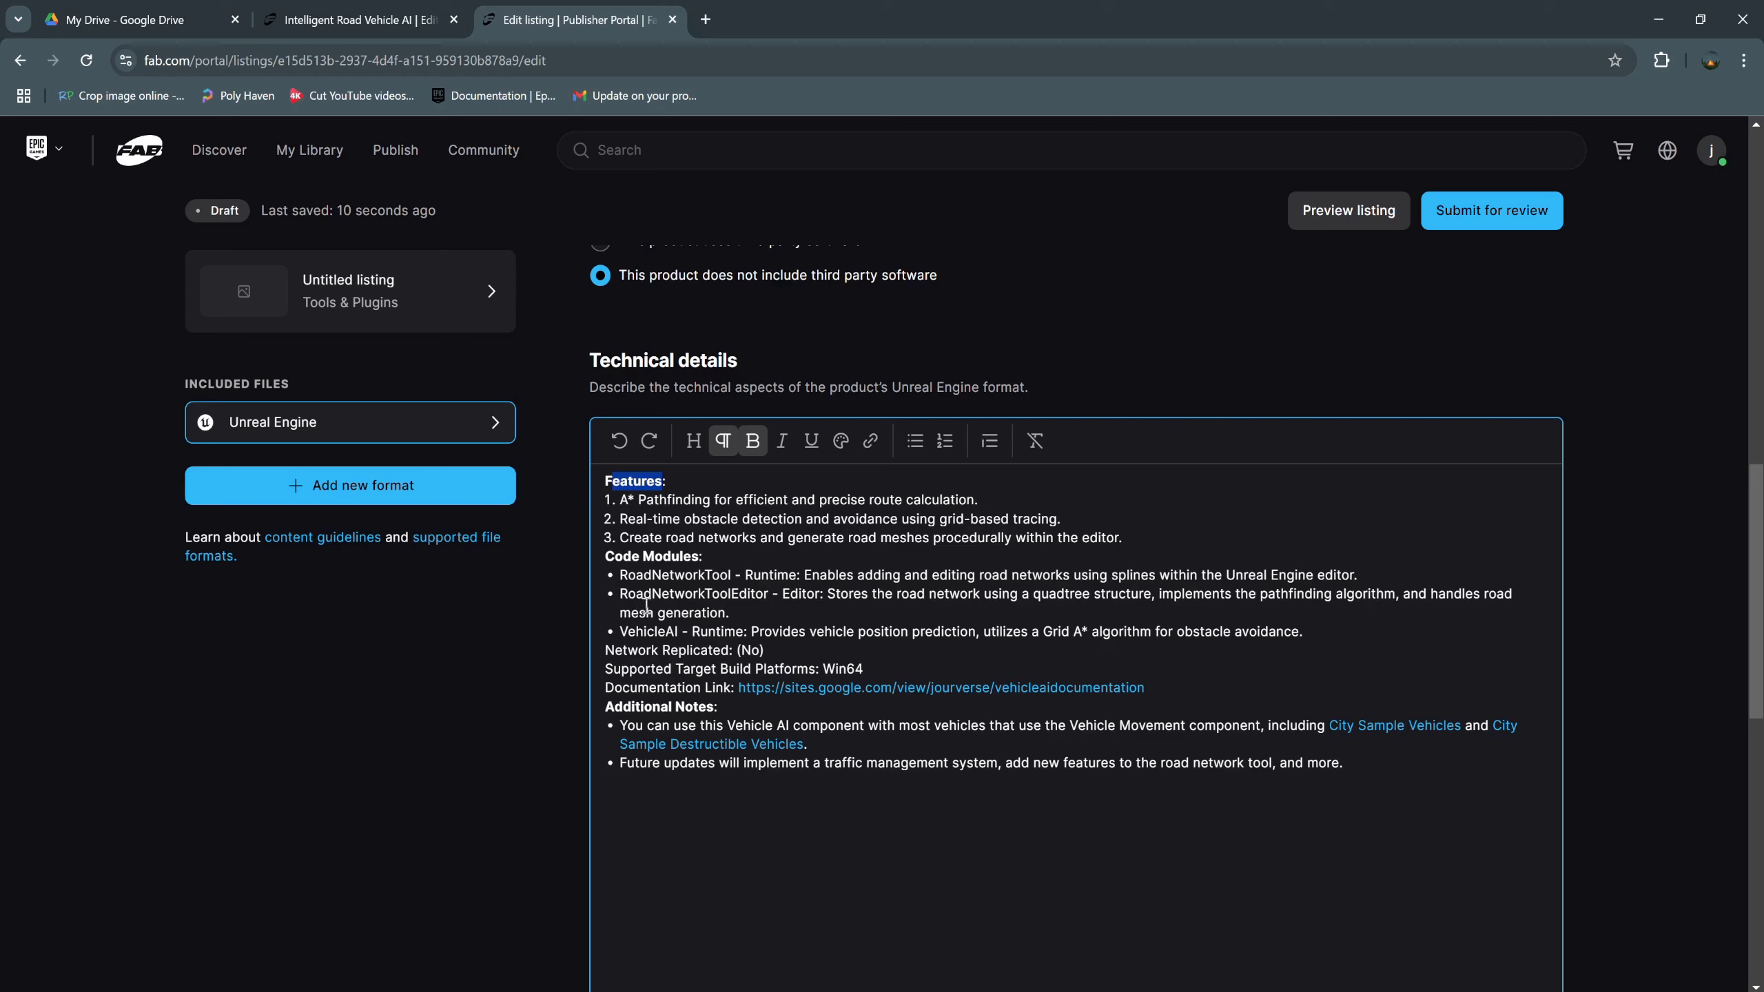
left_click_drag(627, 575, 757, 594)
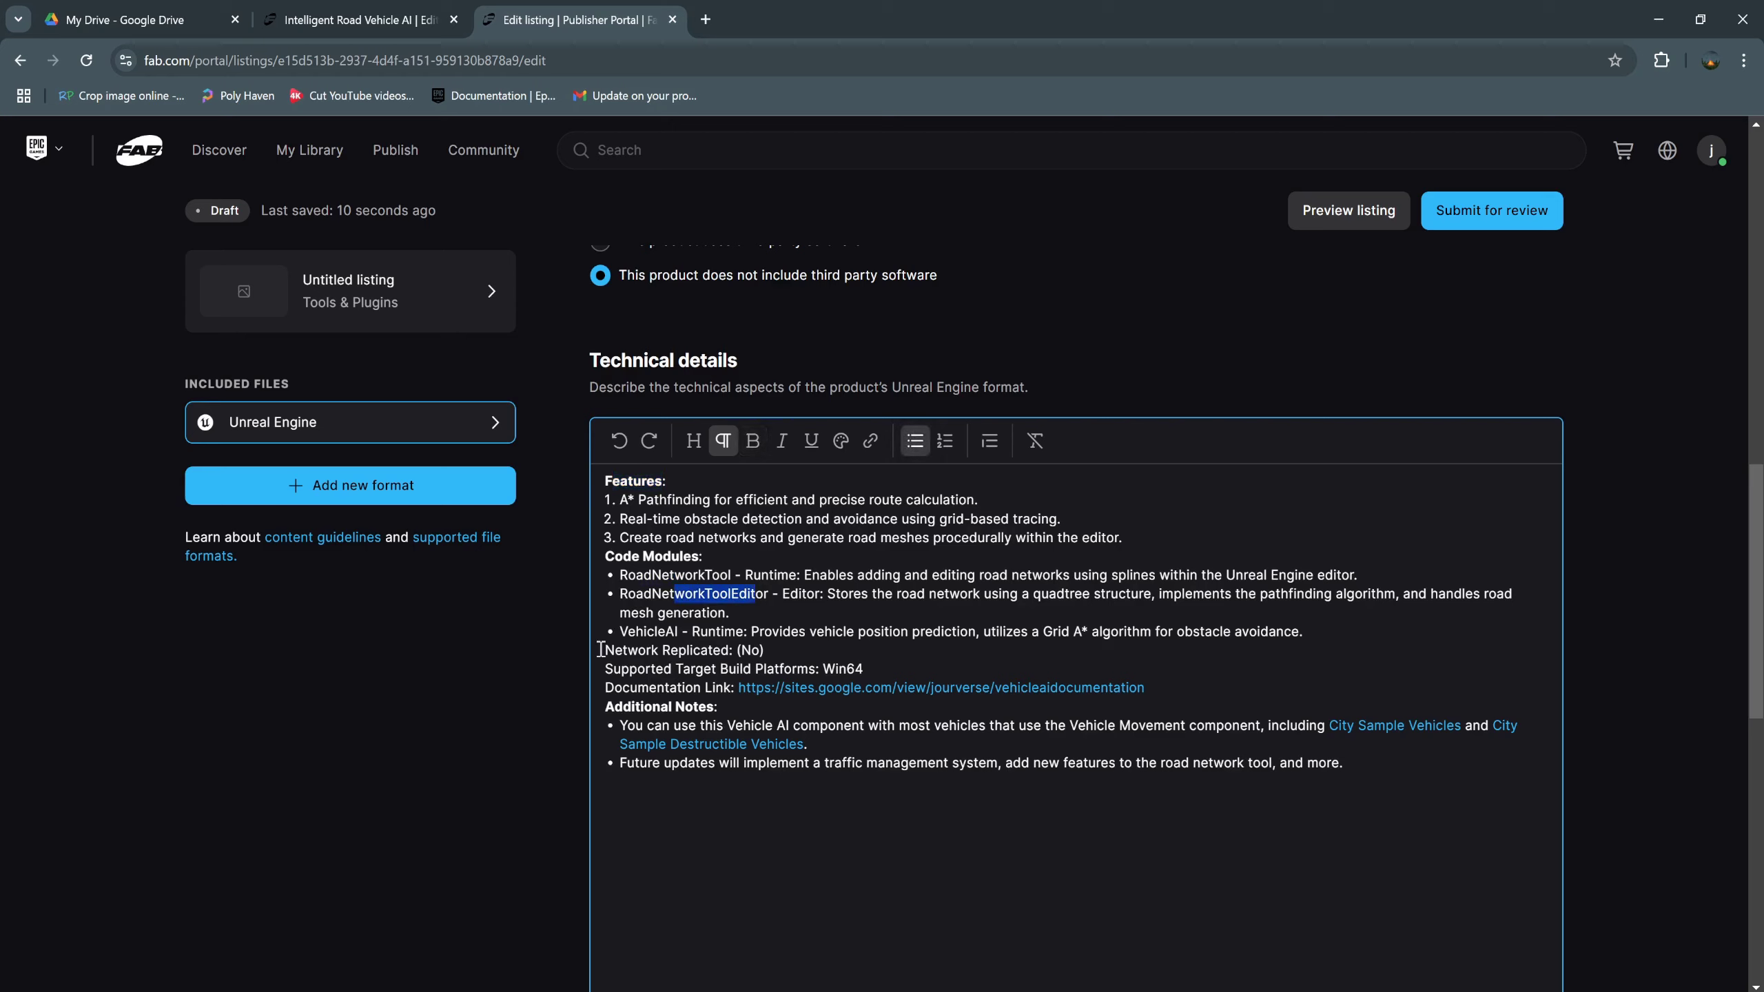
left_click_drag(627, 631, 655, 631)
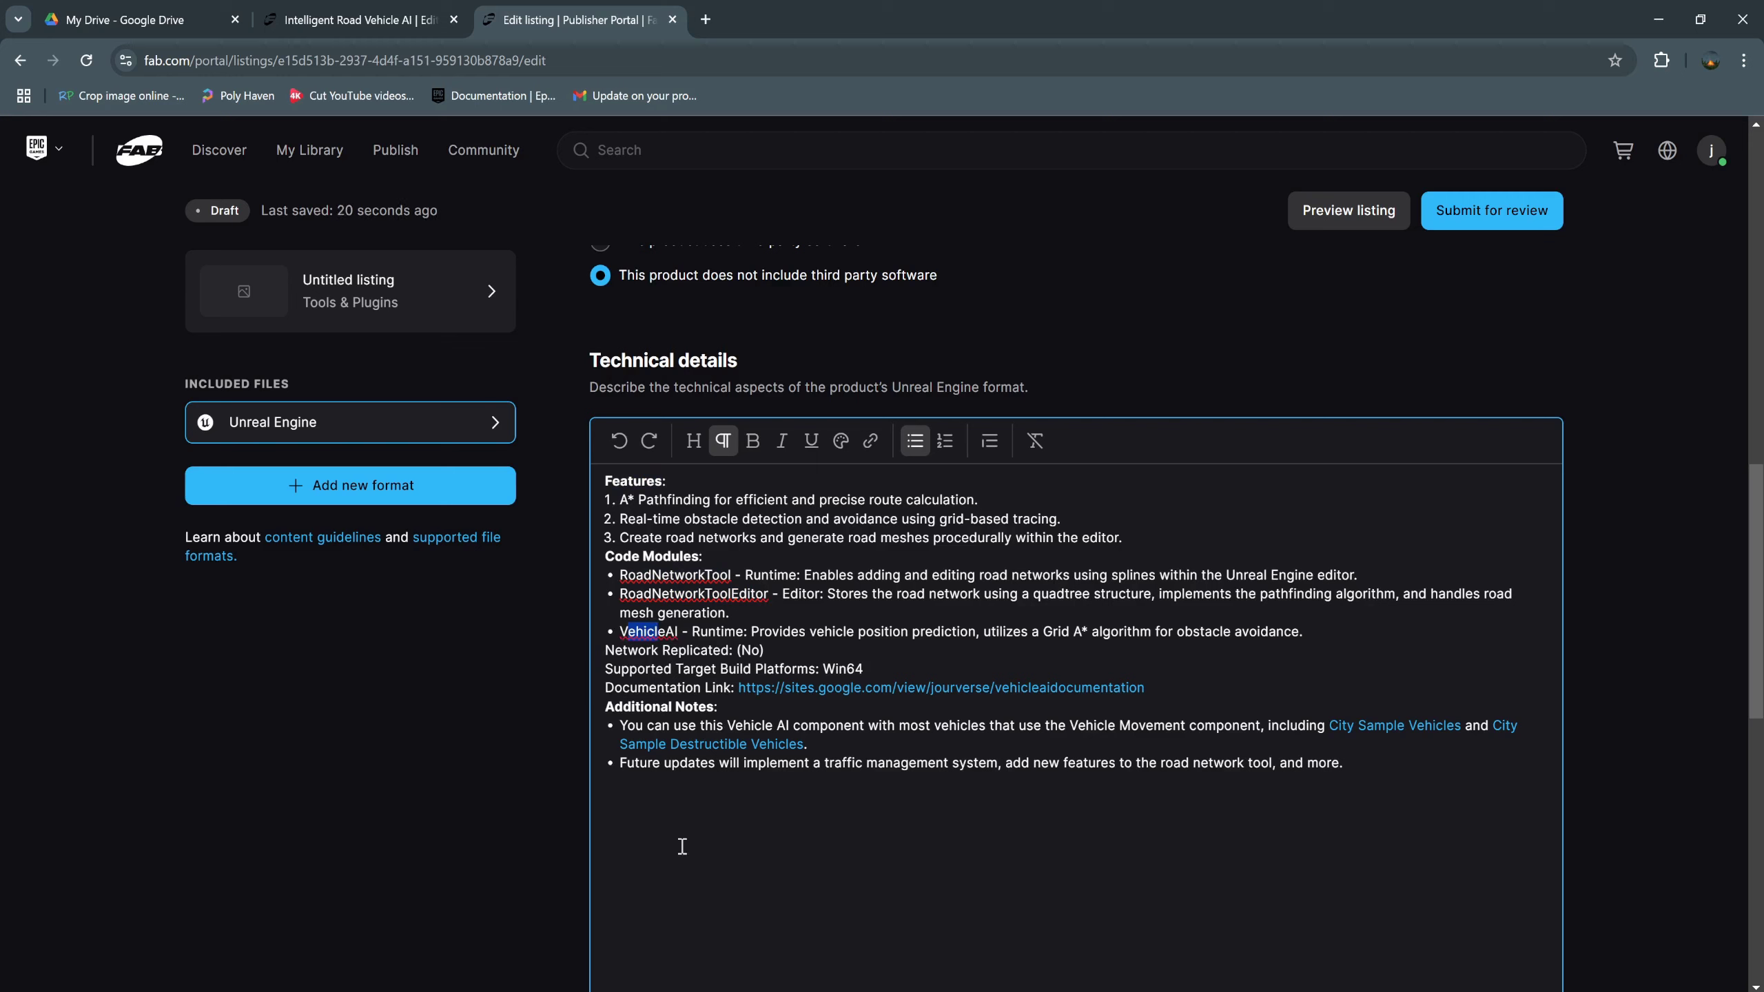
scroll(825, 628, "up", 7)
scroll(826, 618, "down", 11)
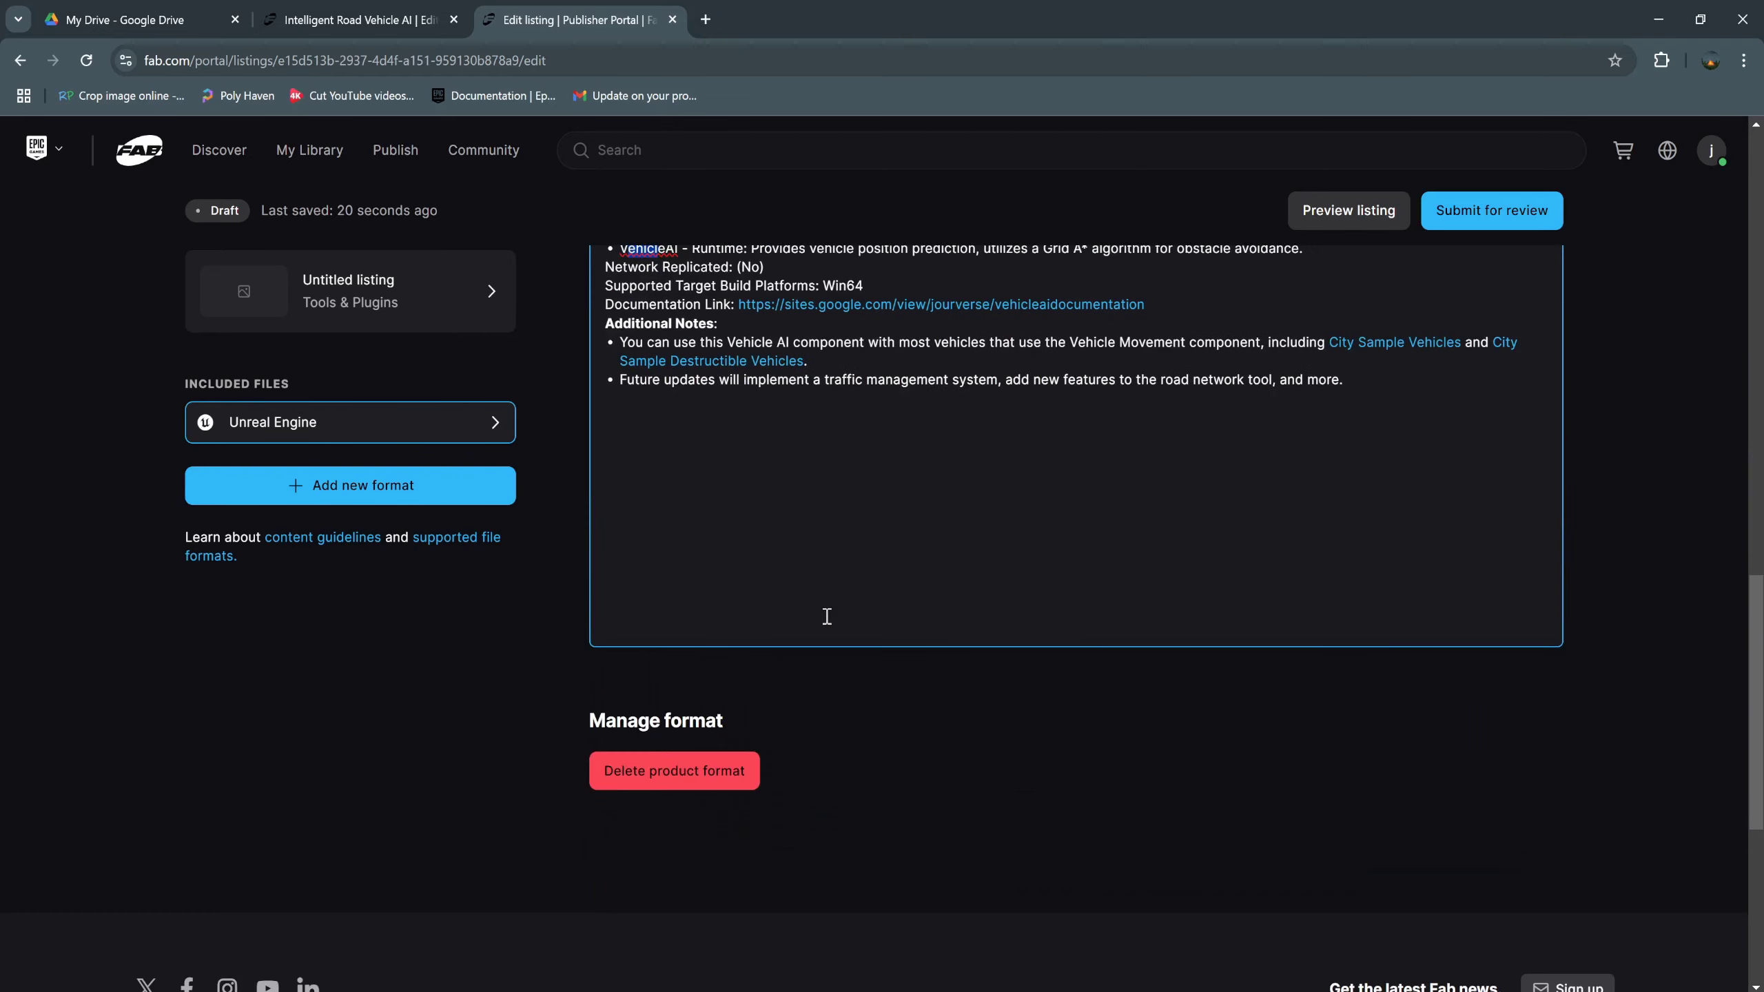
scroll(826, 616, "up", 15)
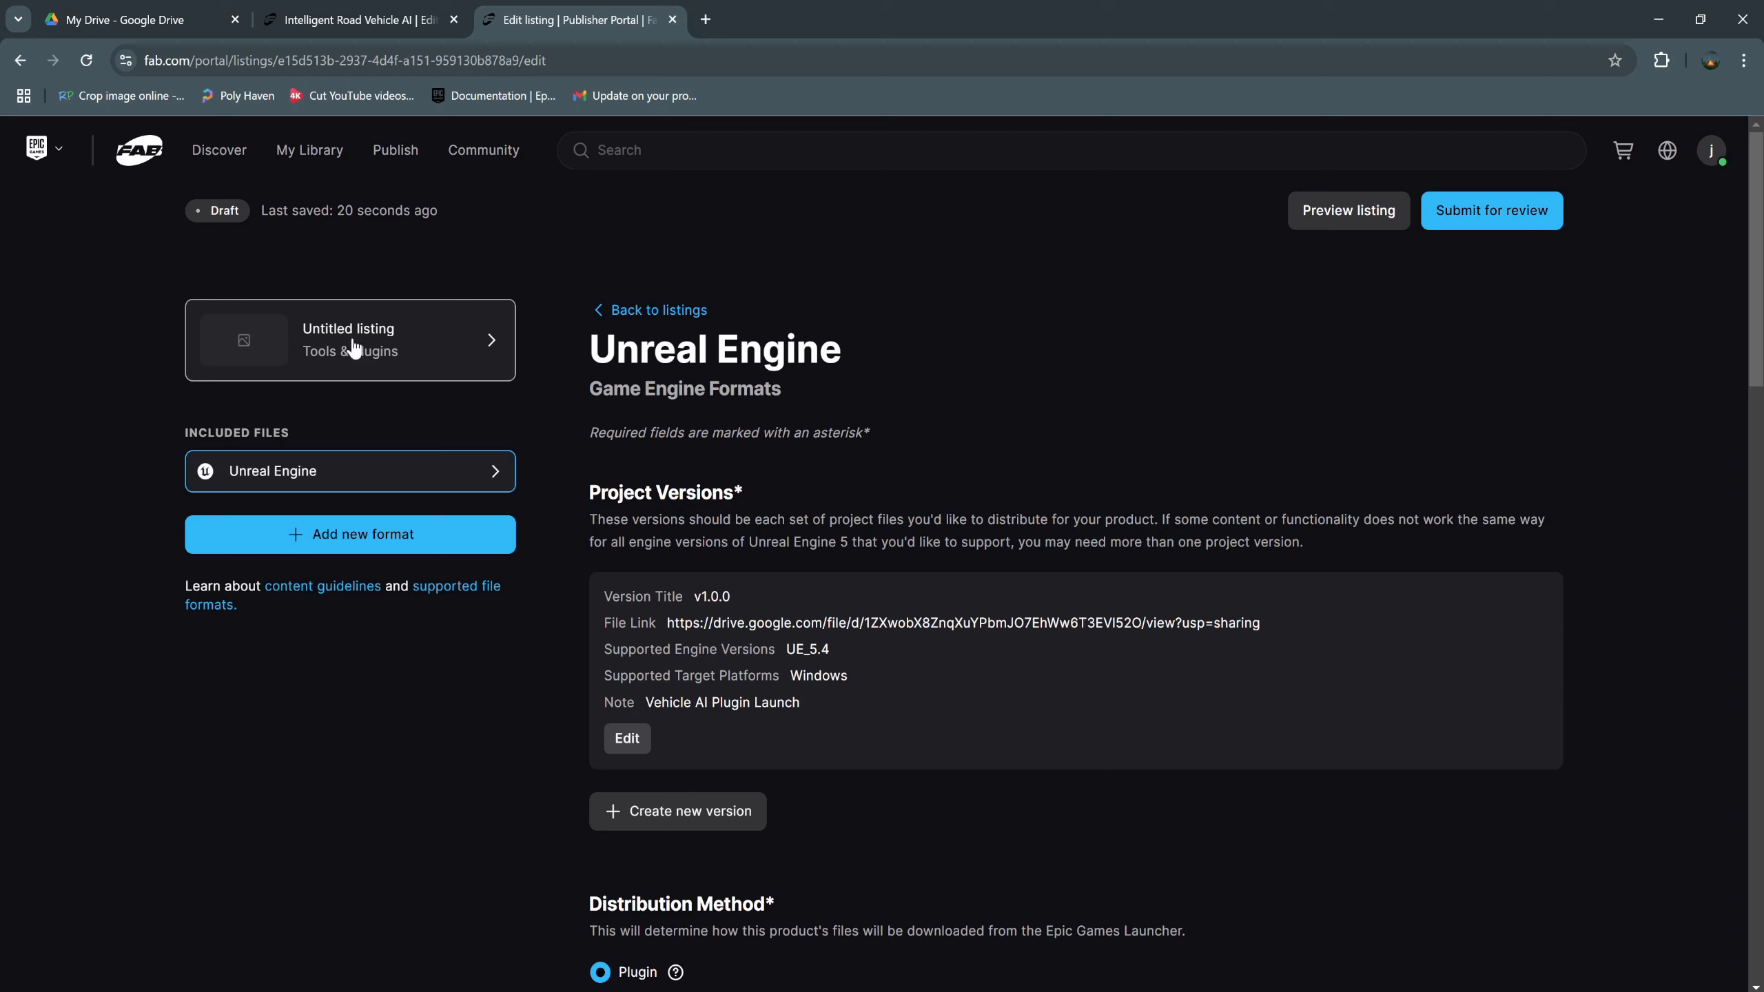
Review the listing's Unreal Engine project versions section.
left_click(421, 342)
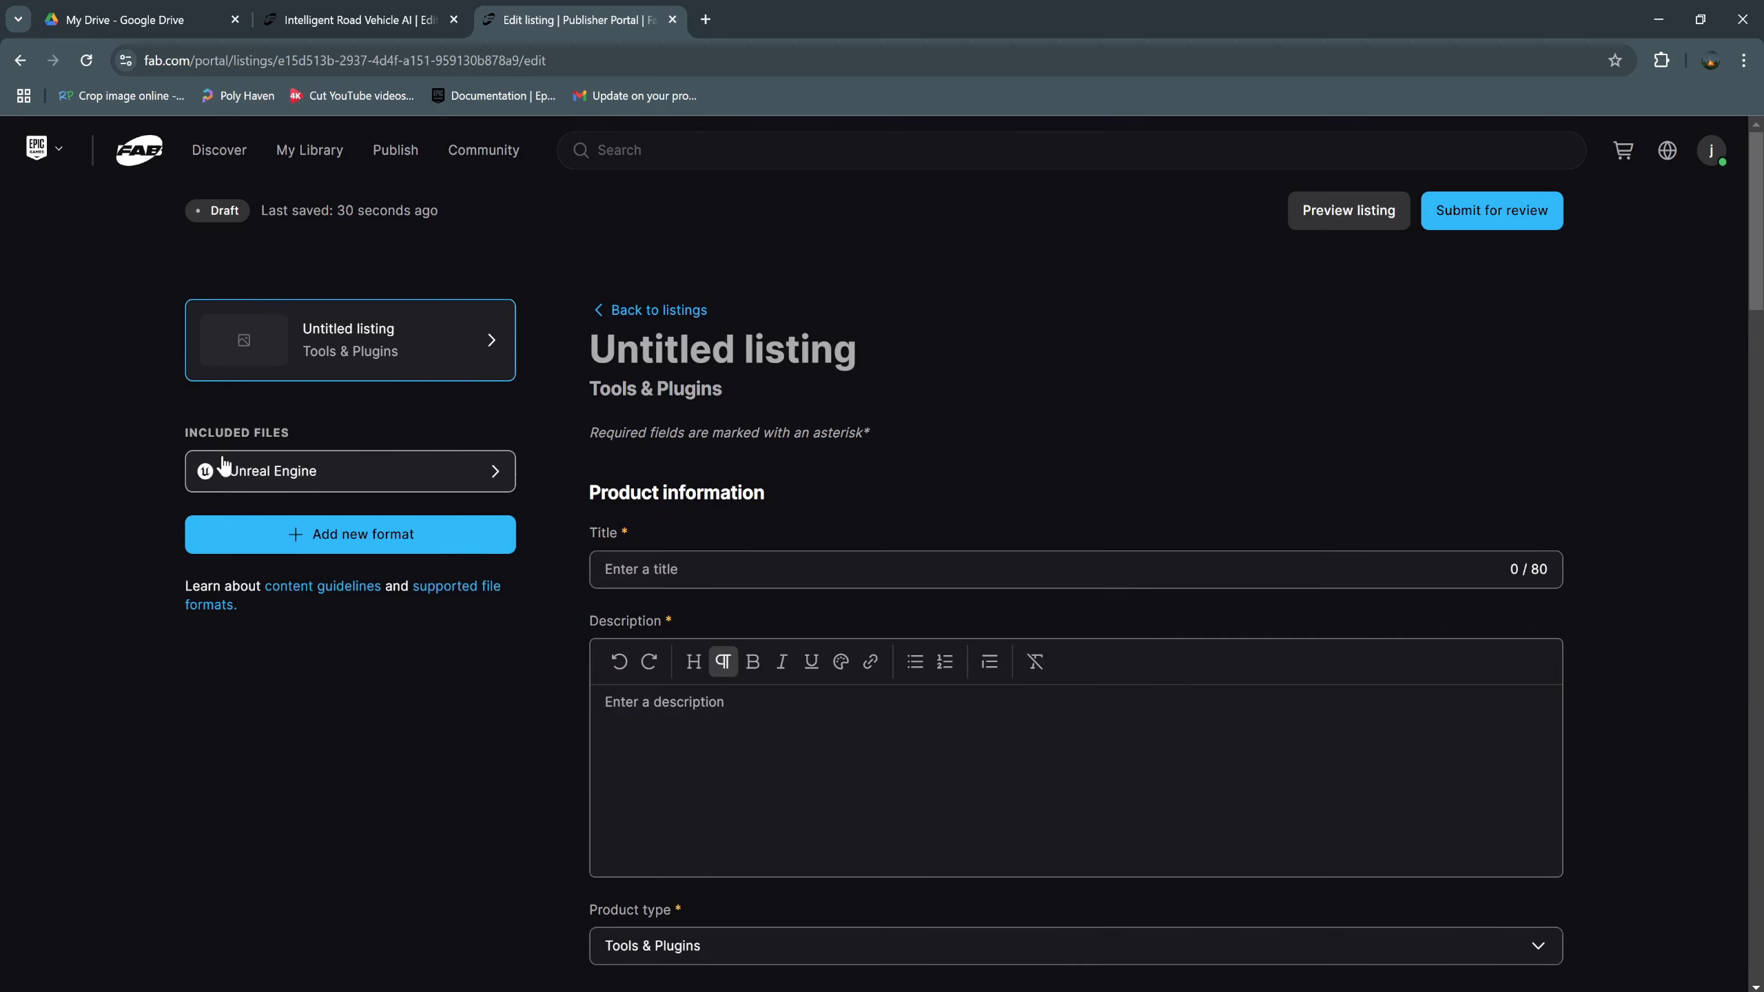
left_click(319, 478)
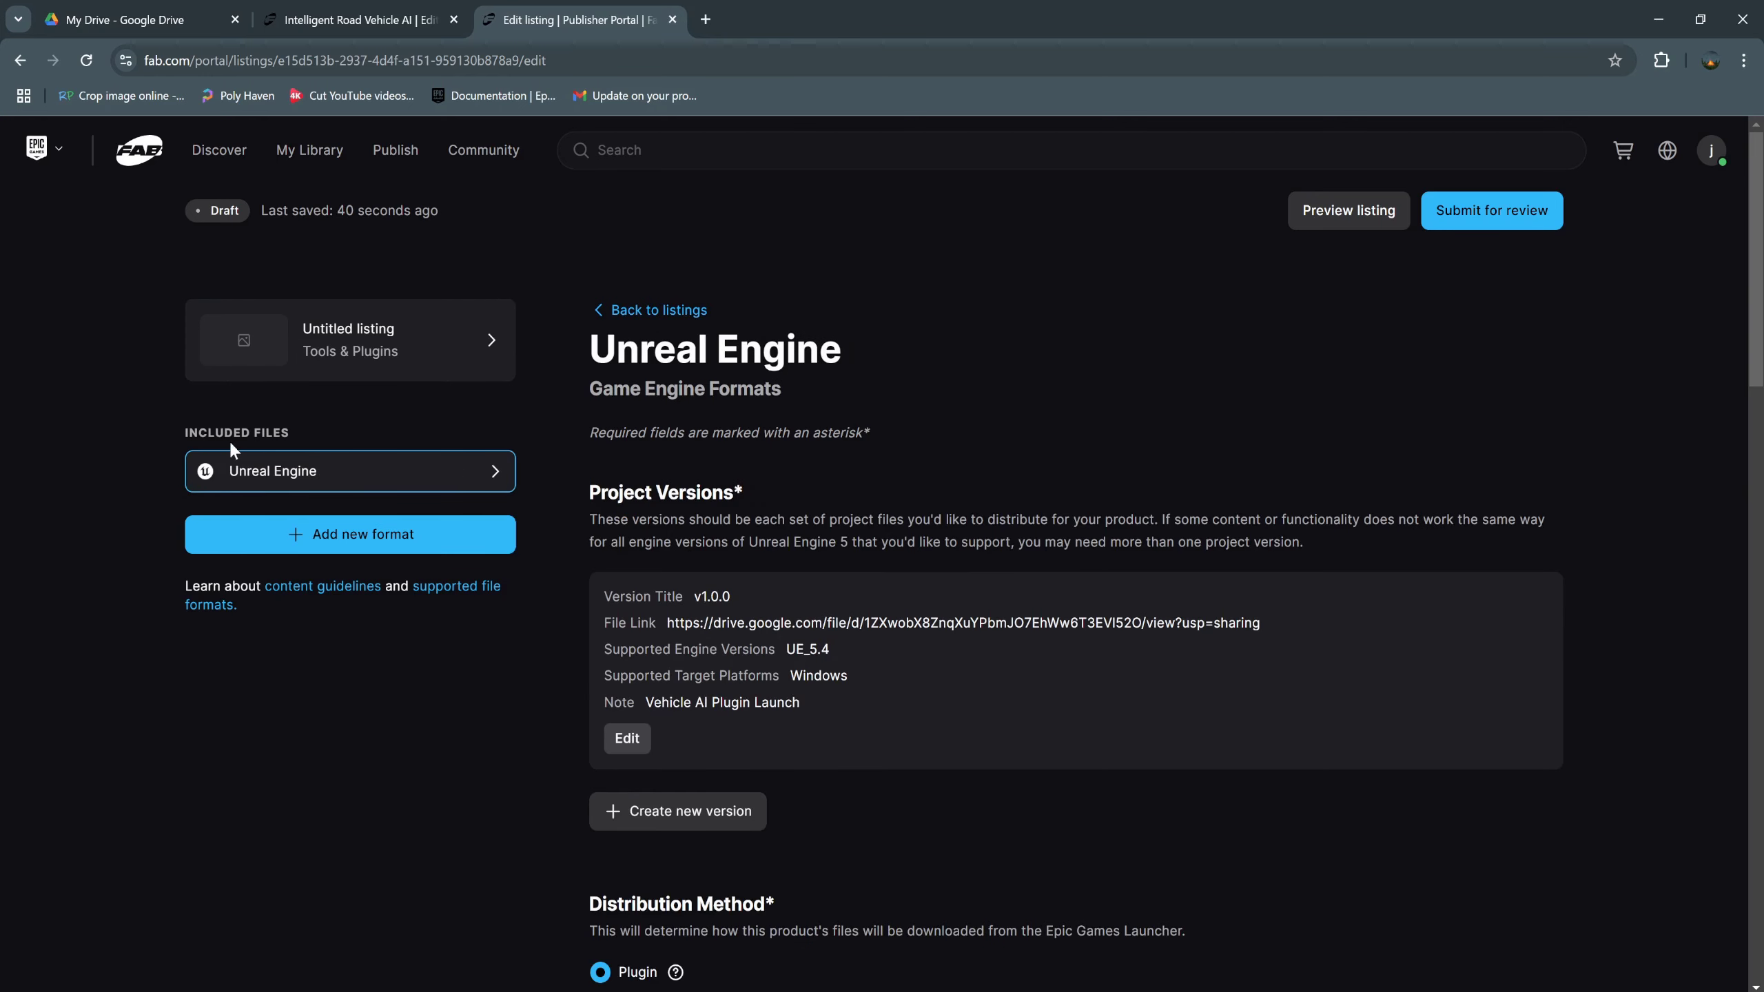
scroll(787, 656, "down", 3)
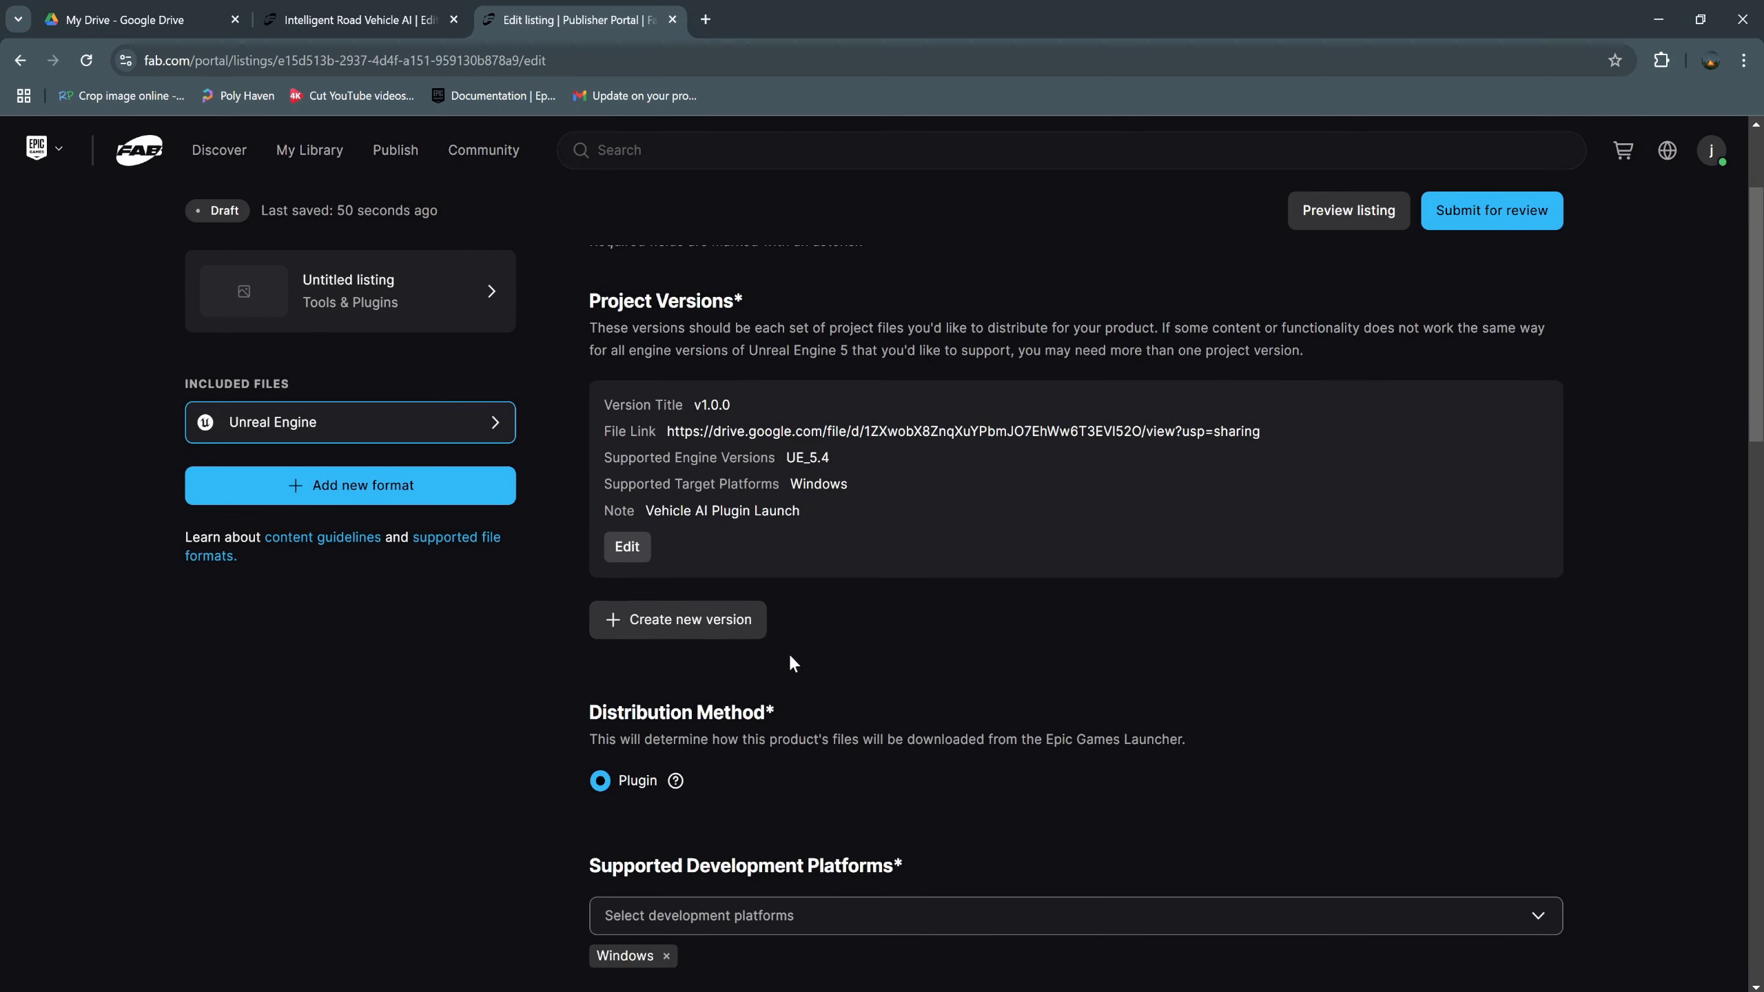
scroll(789, 621, "up", 3)
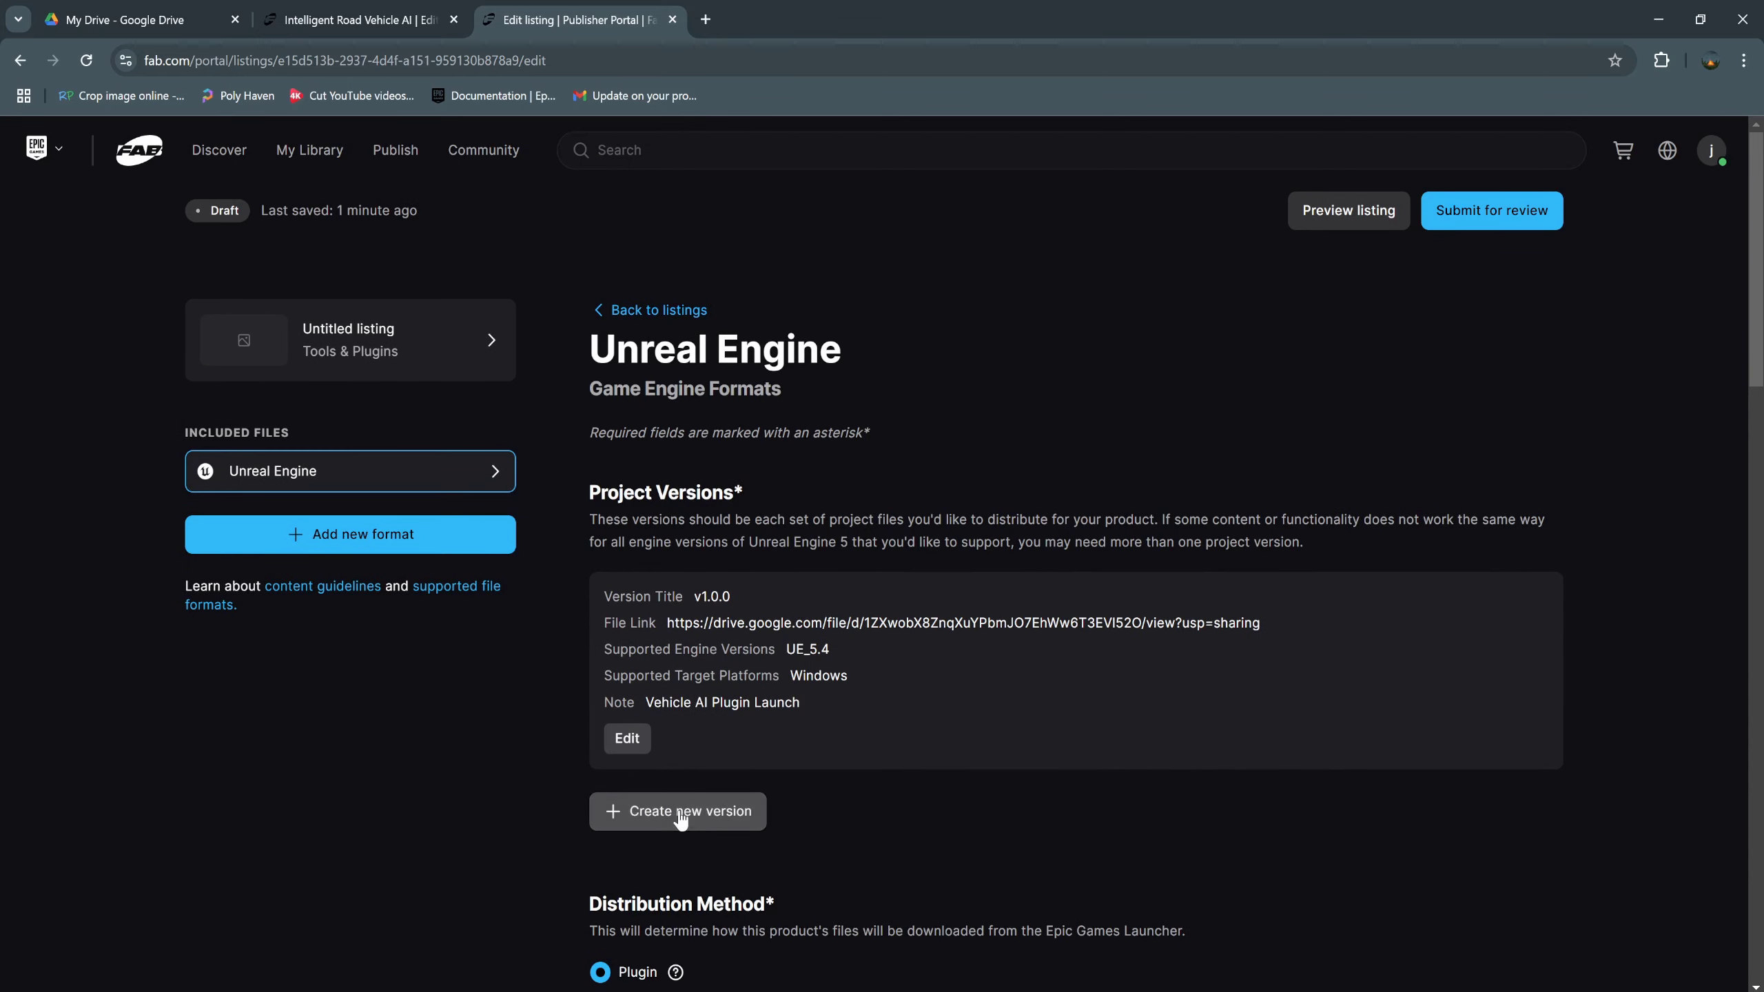
Start an engine 5.5 project version, discard it, and return to product information.
left_click(646, 811)
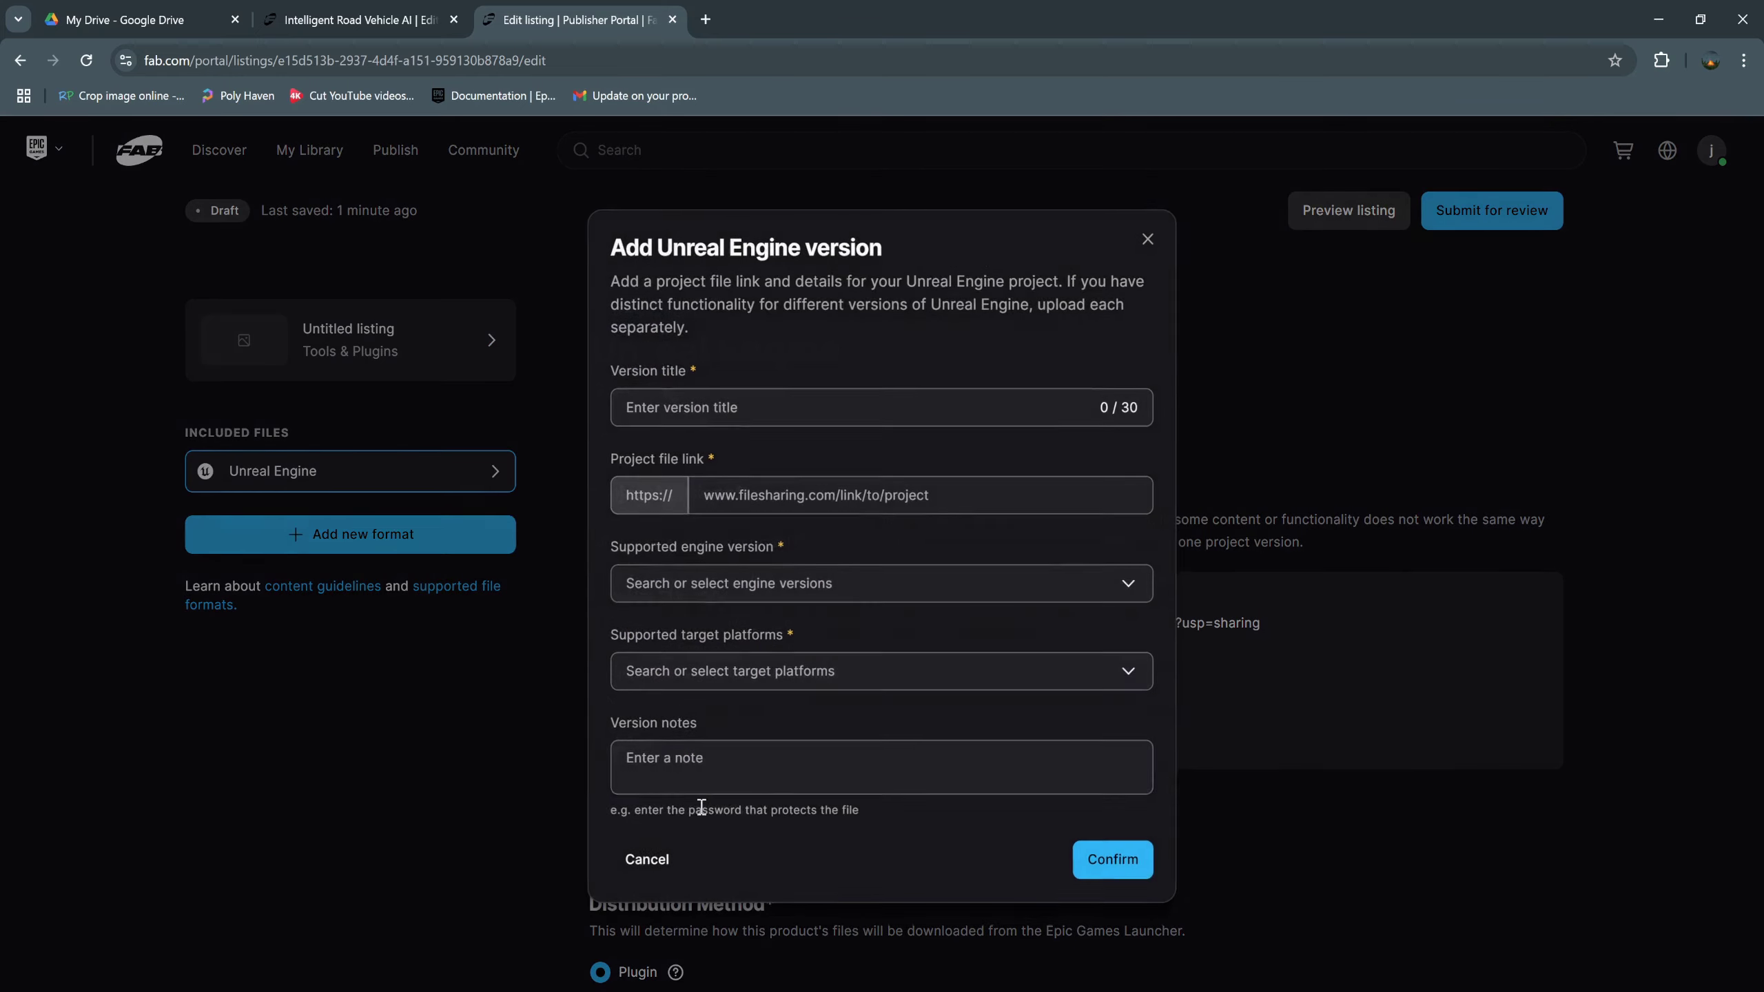
left_click(754, 585)
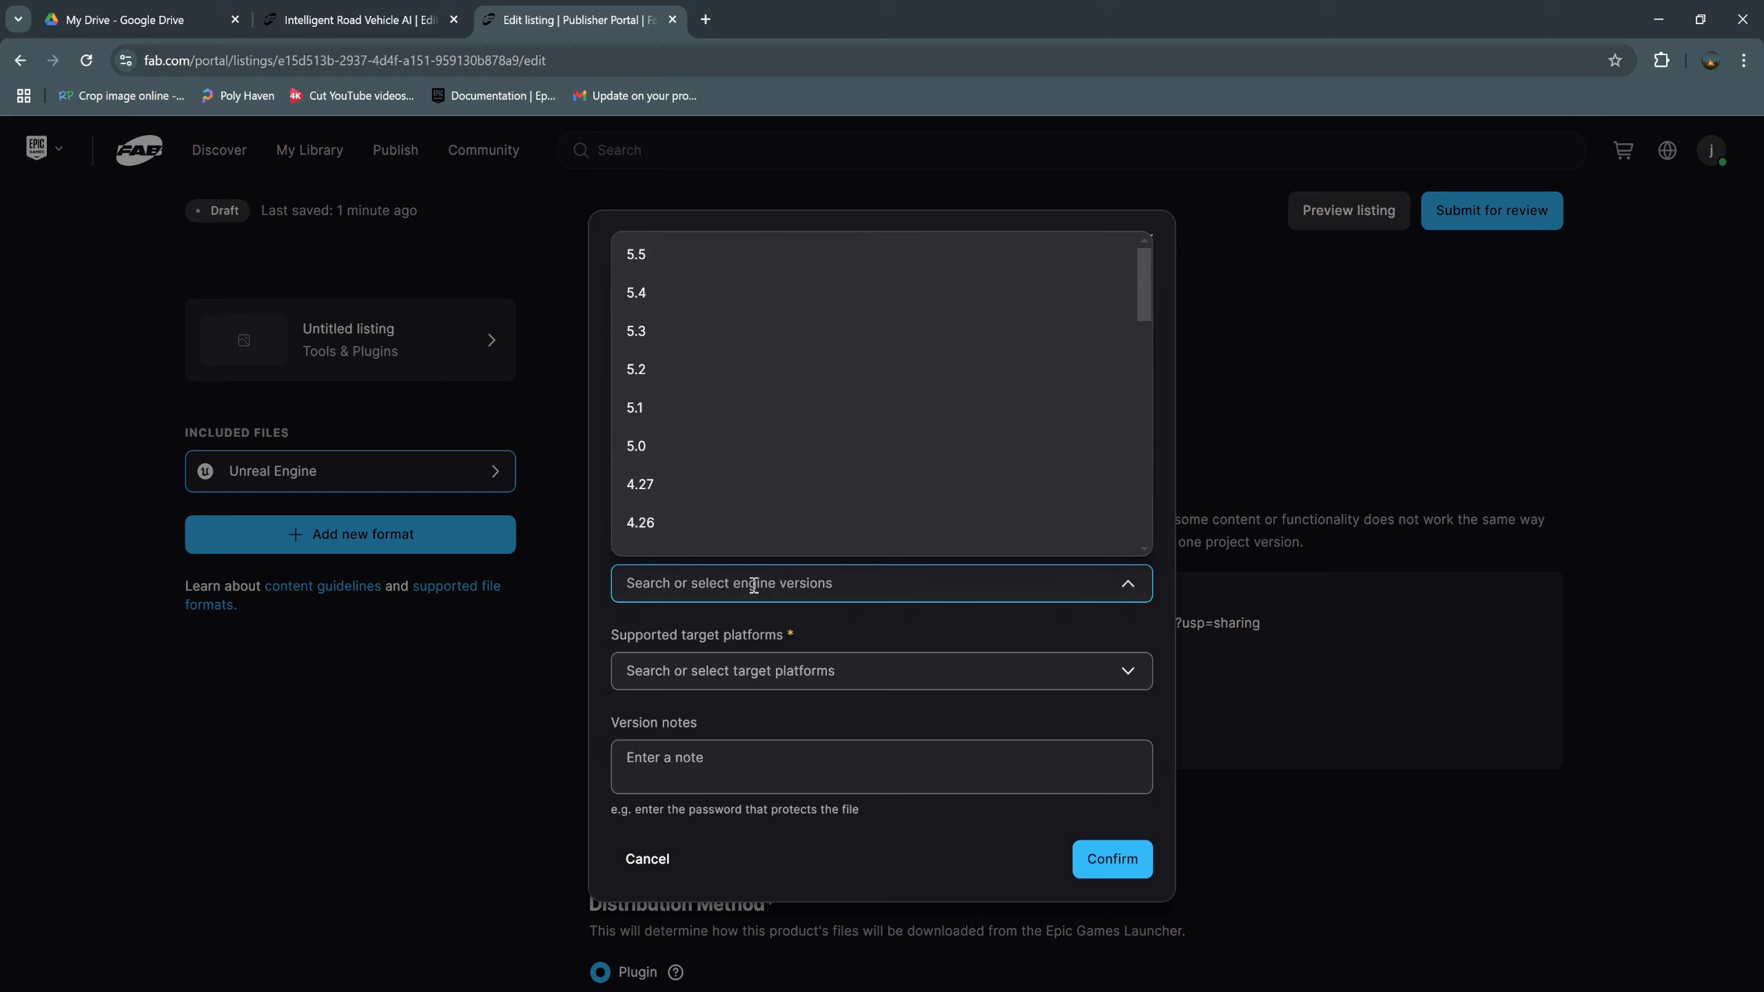
left_click(654, 267)
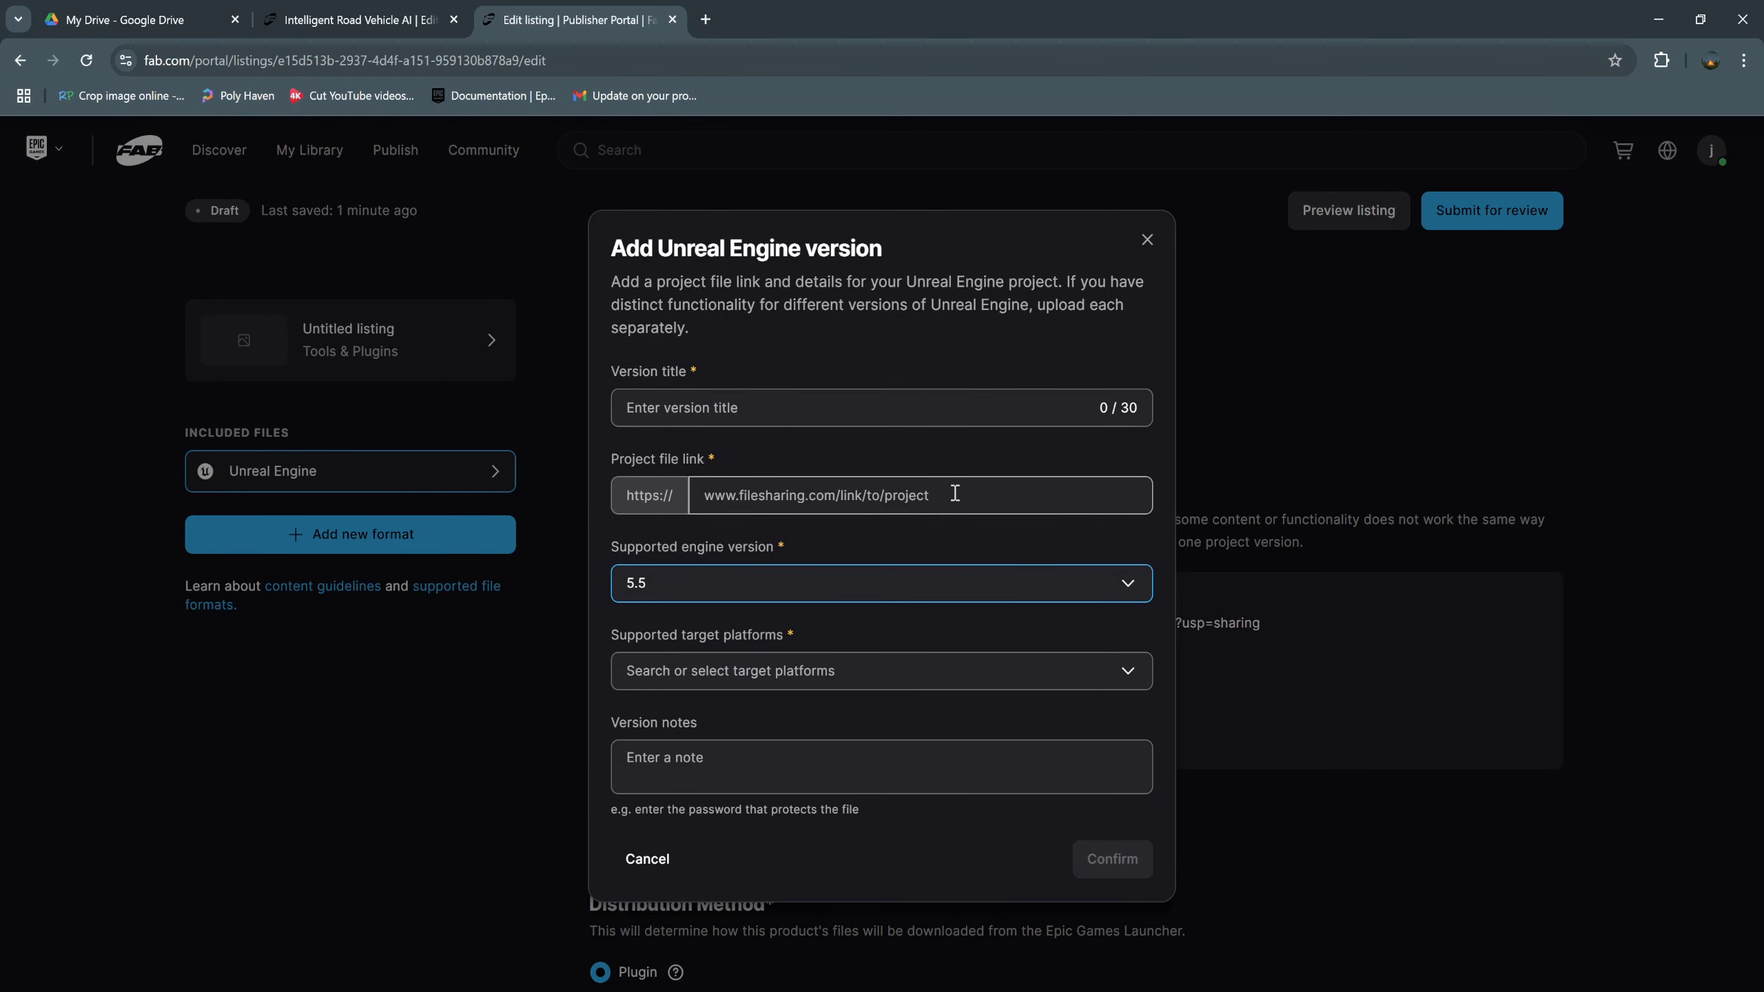
left_click(1403, 656)
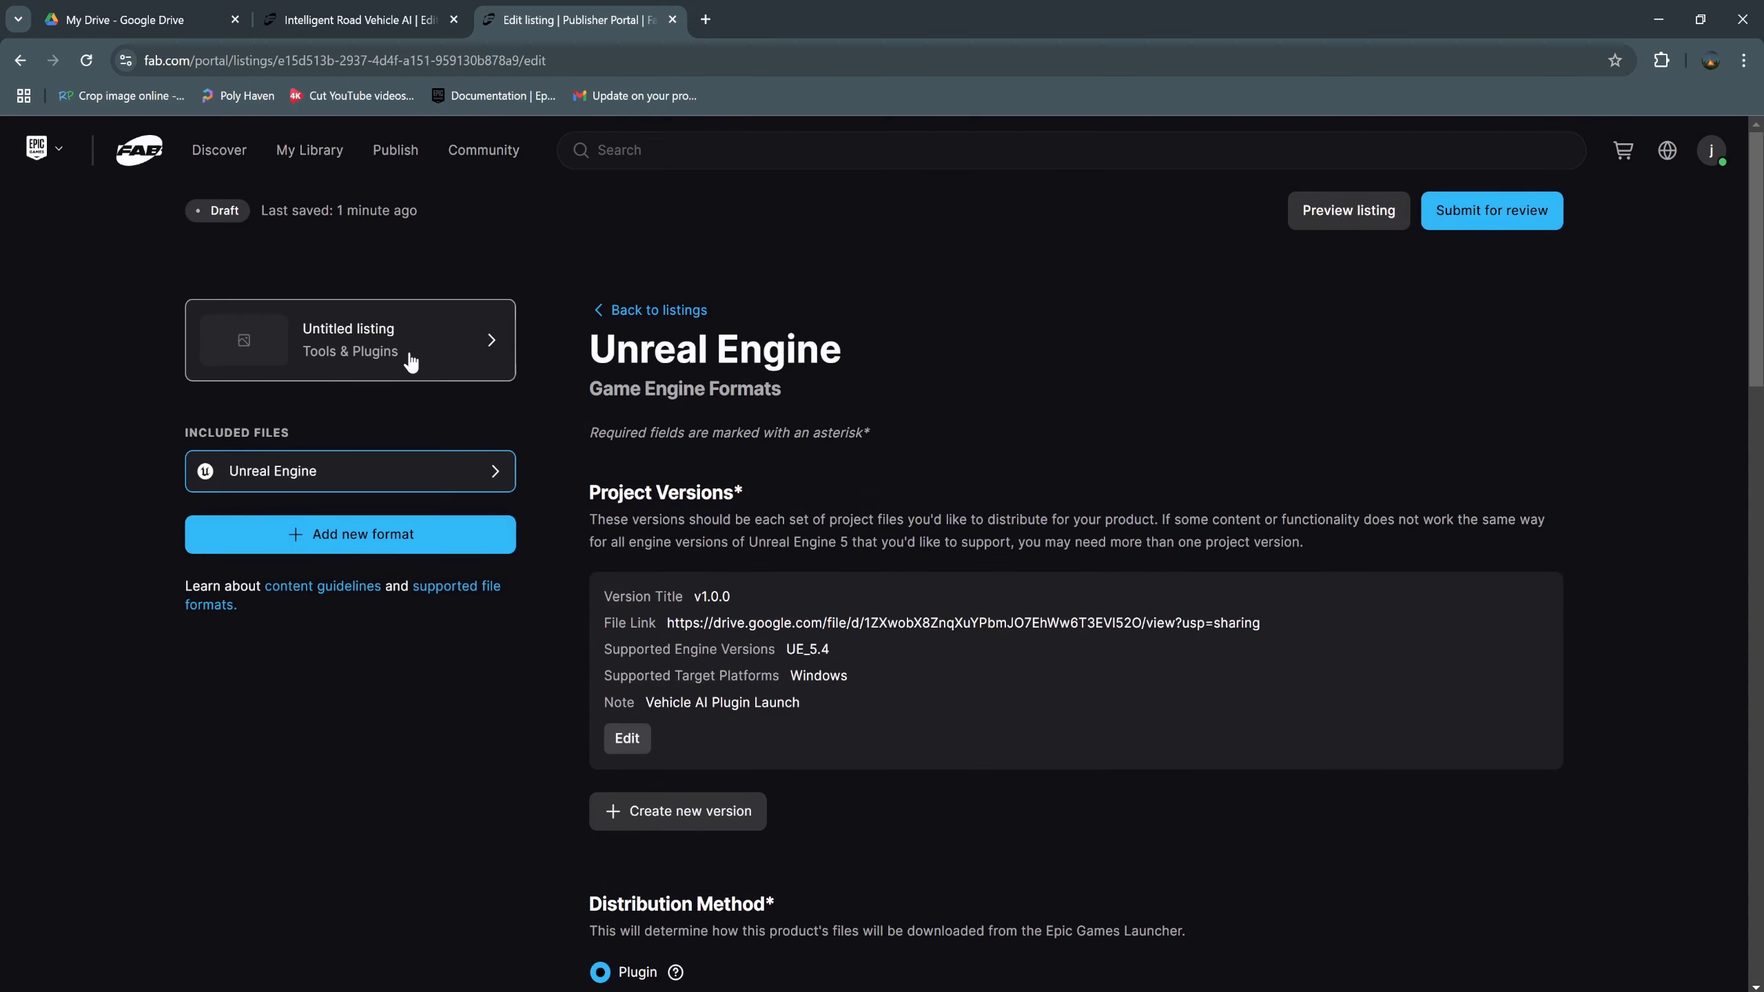
left_click(410, 354)
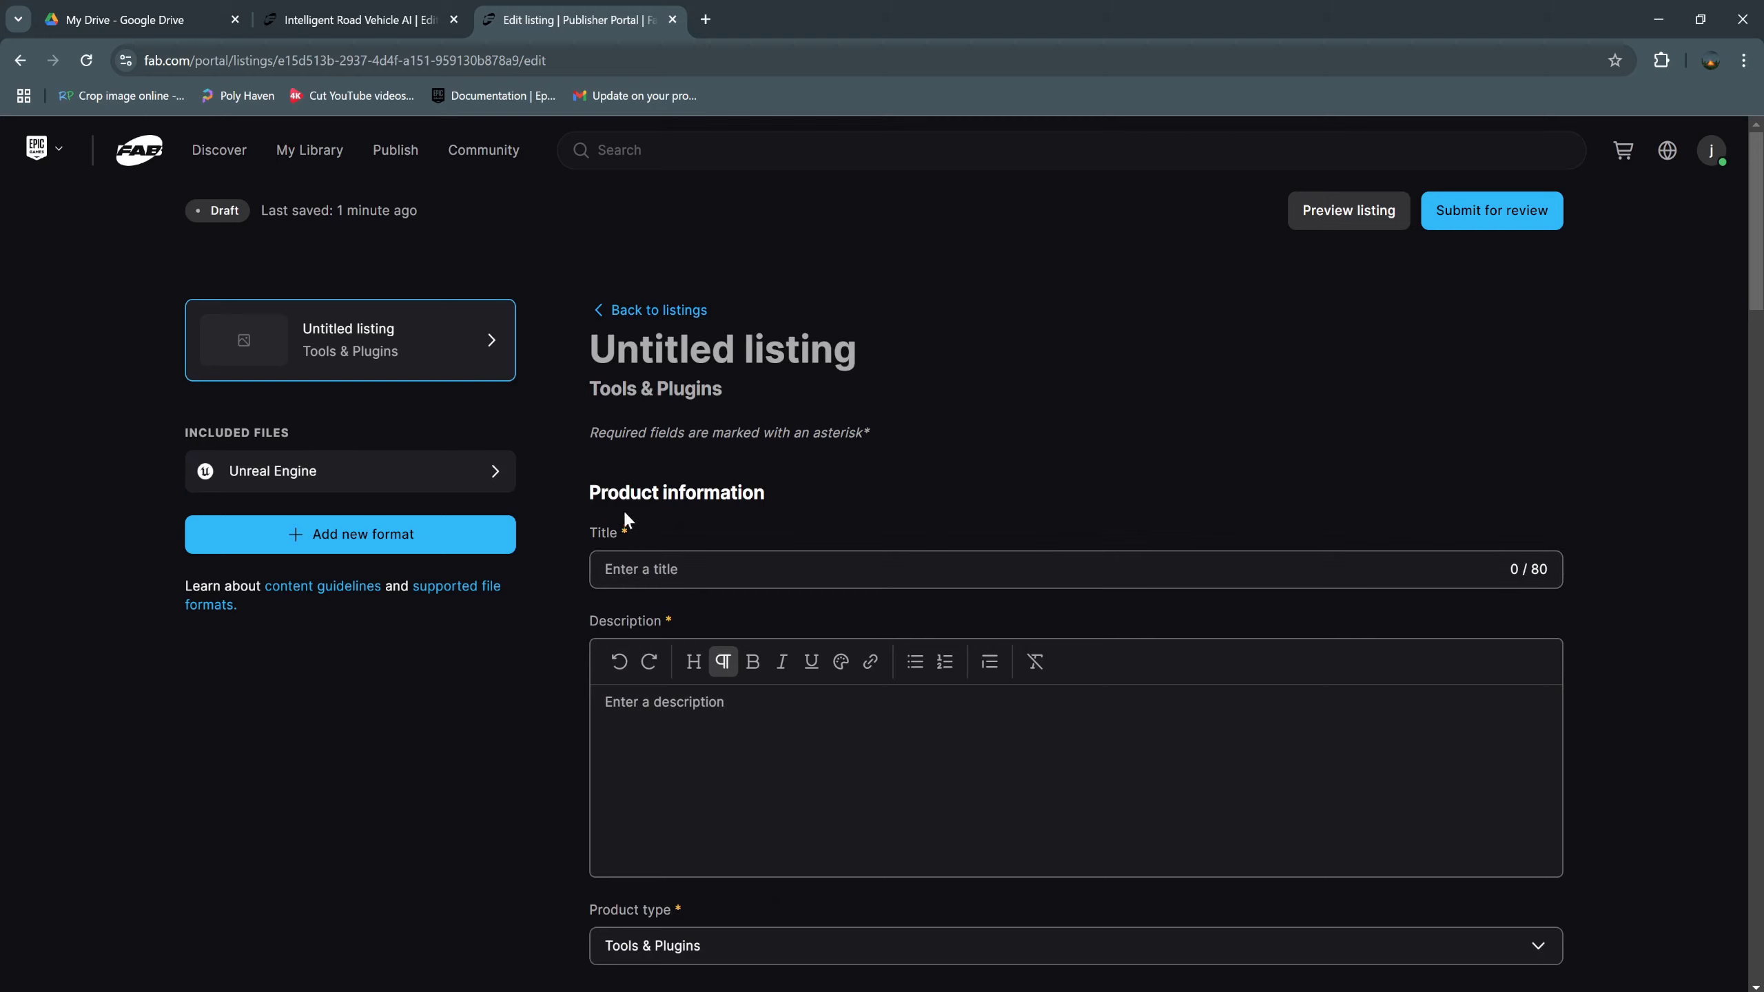
Paste 'Intelligent Road Vehicle AI' as the title and the formatted description with Showcase Video and Key Features.
left_click(600, 582)
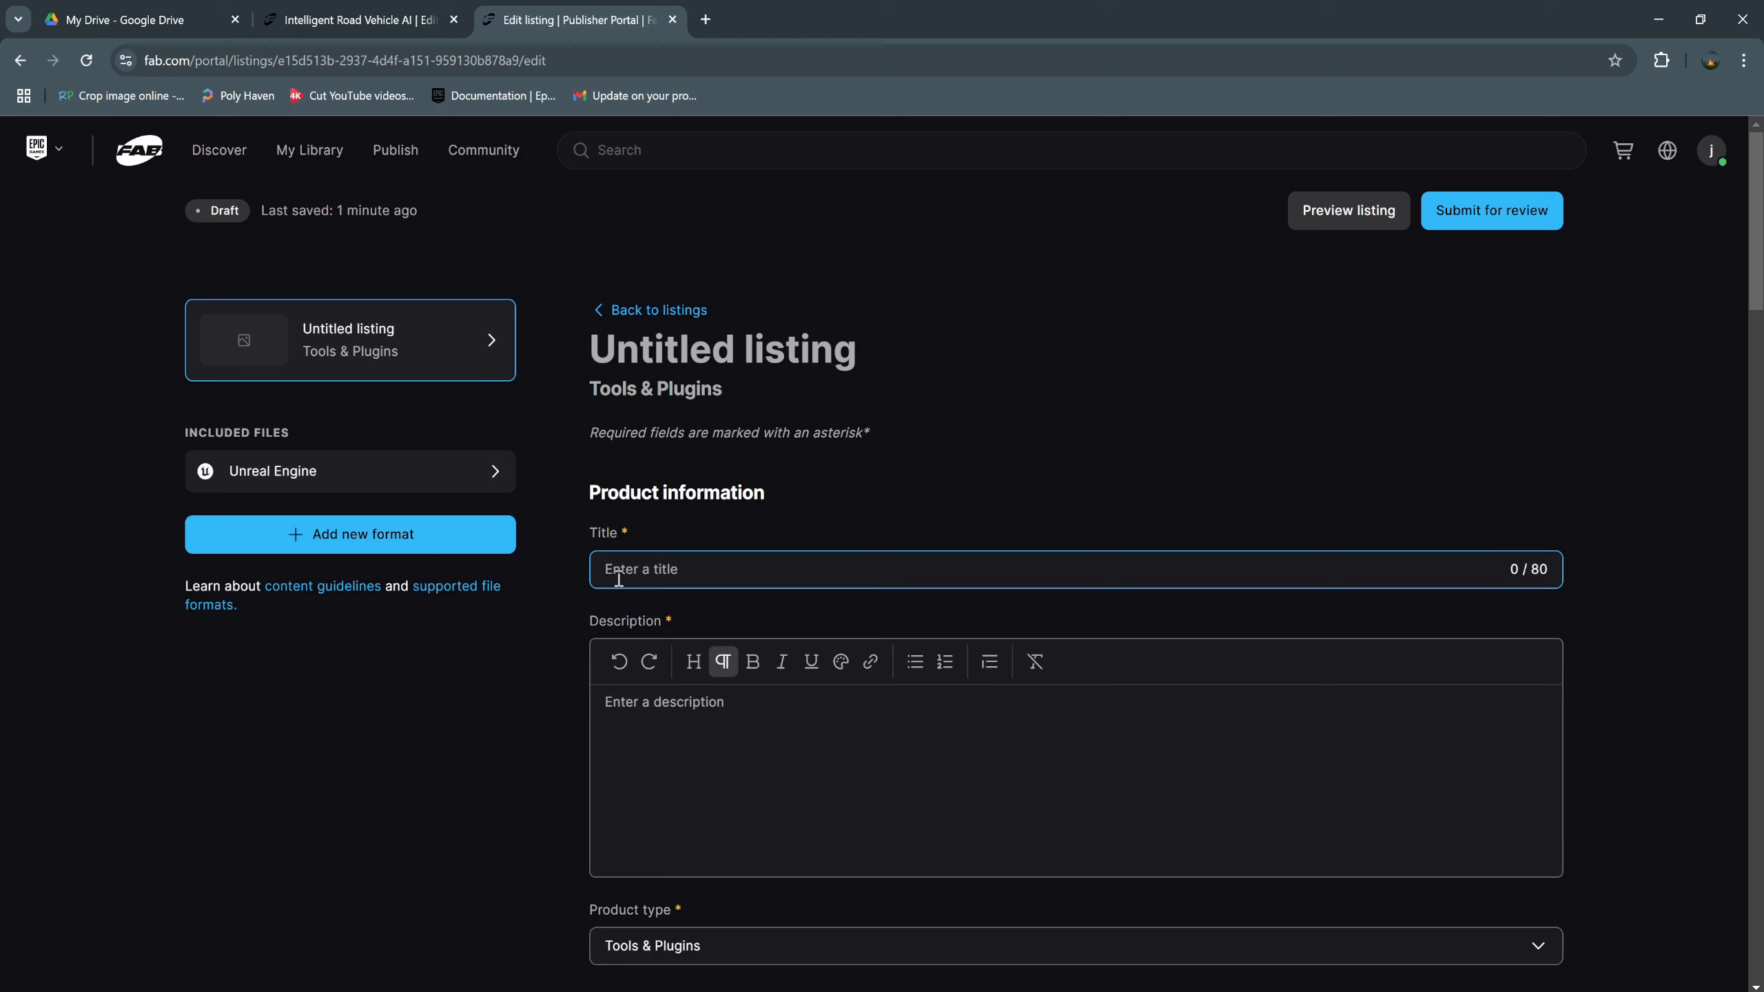
type("Intelligent Road Vehicle AI")
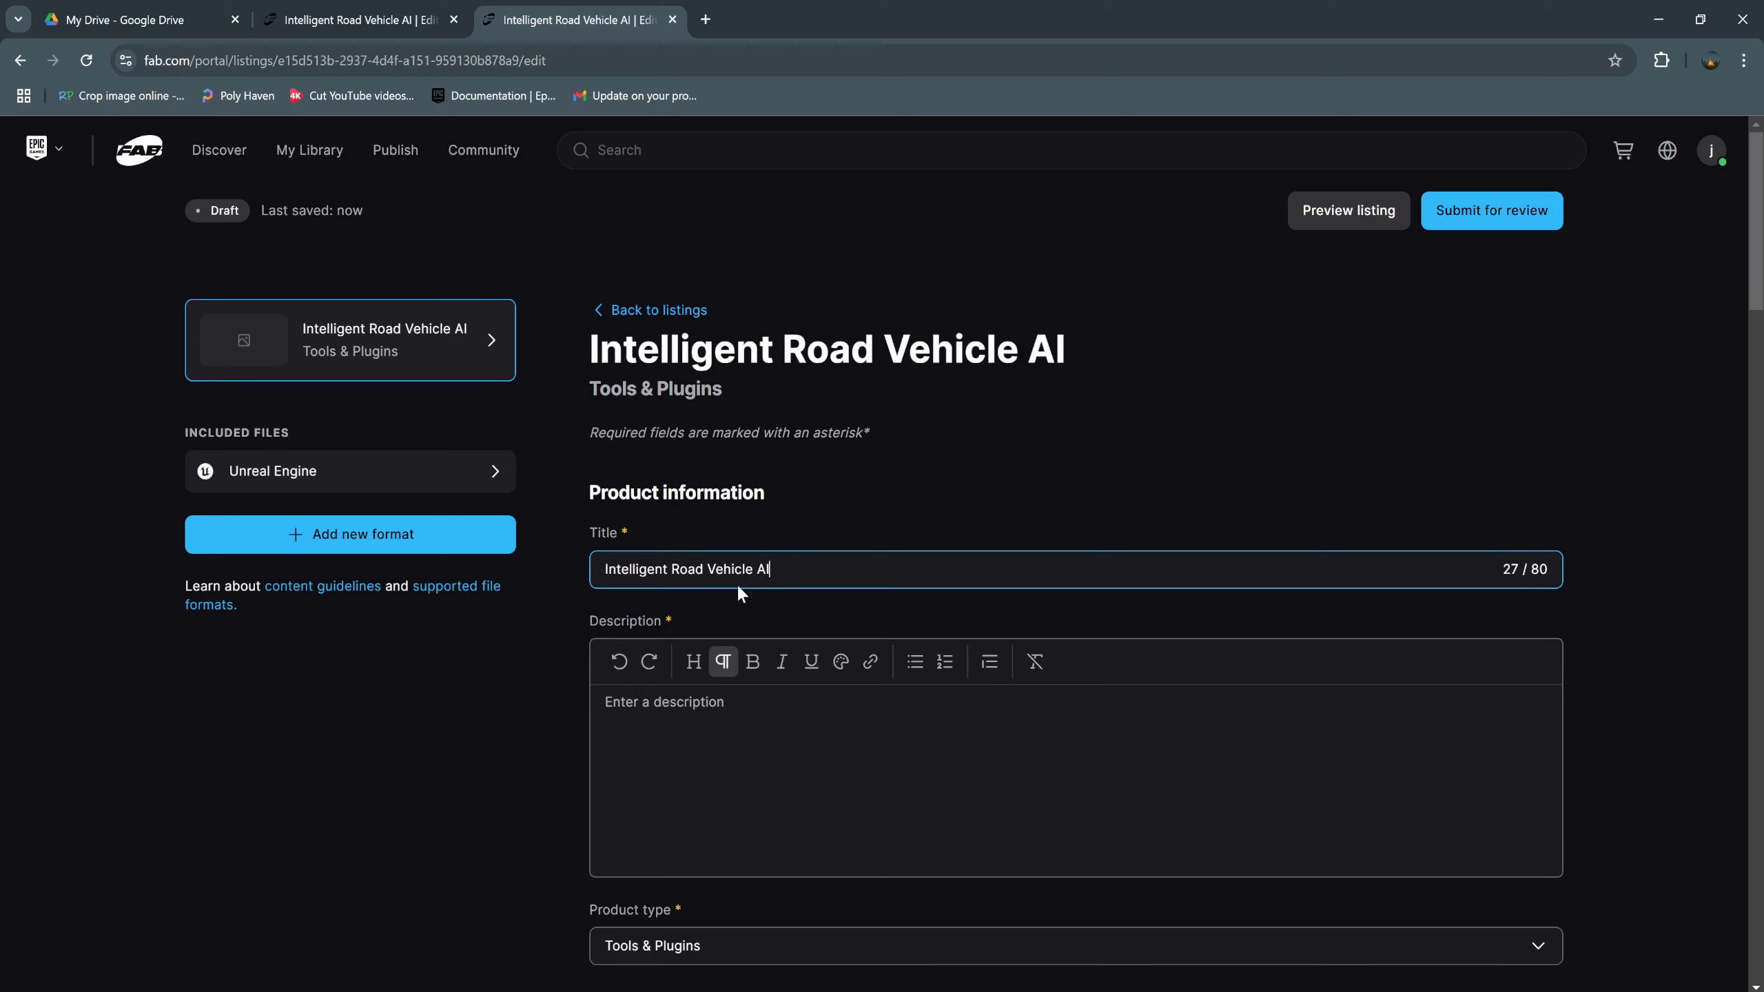
left_click(694, 701)
key("ctrl+v")
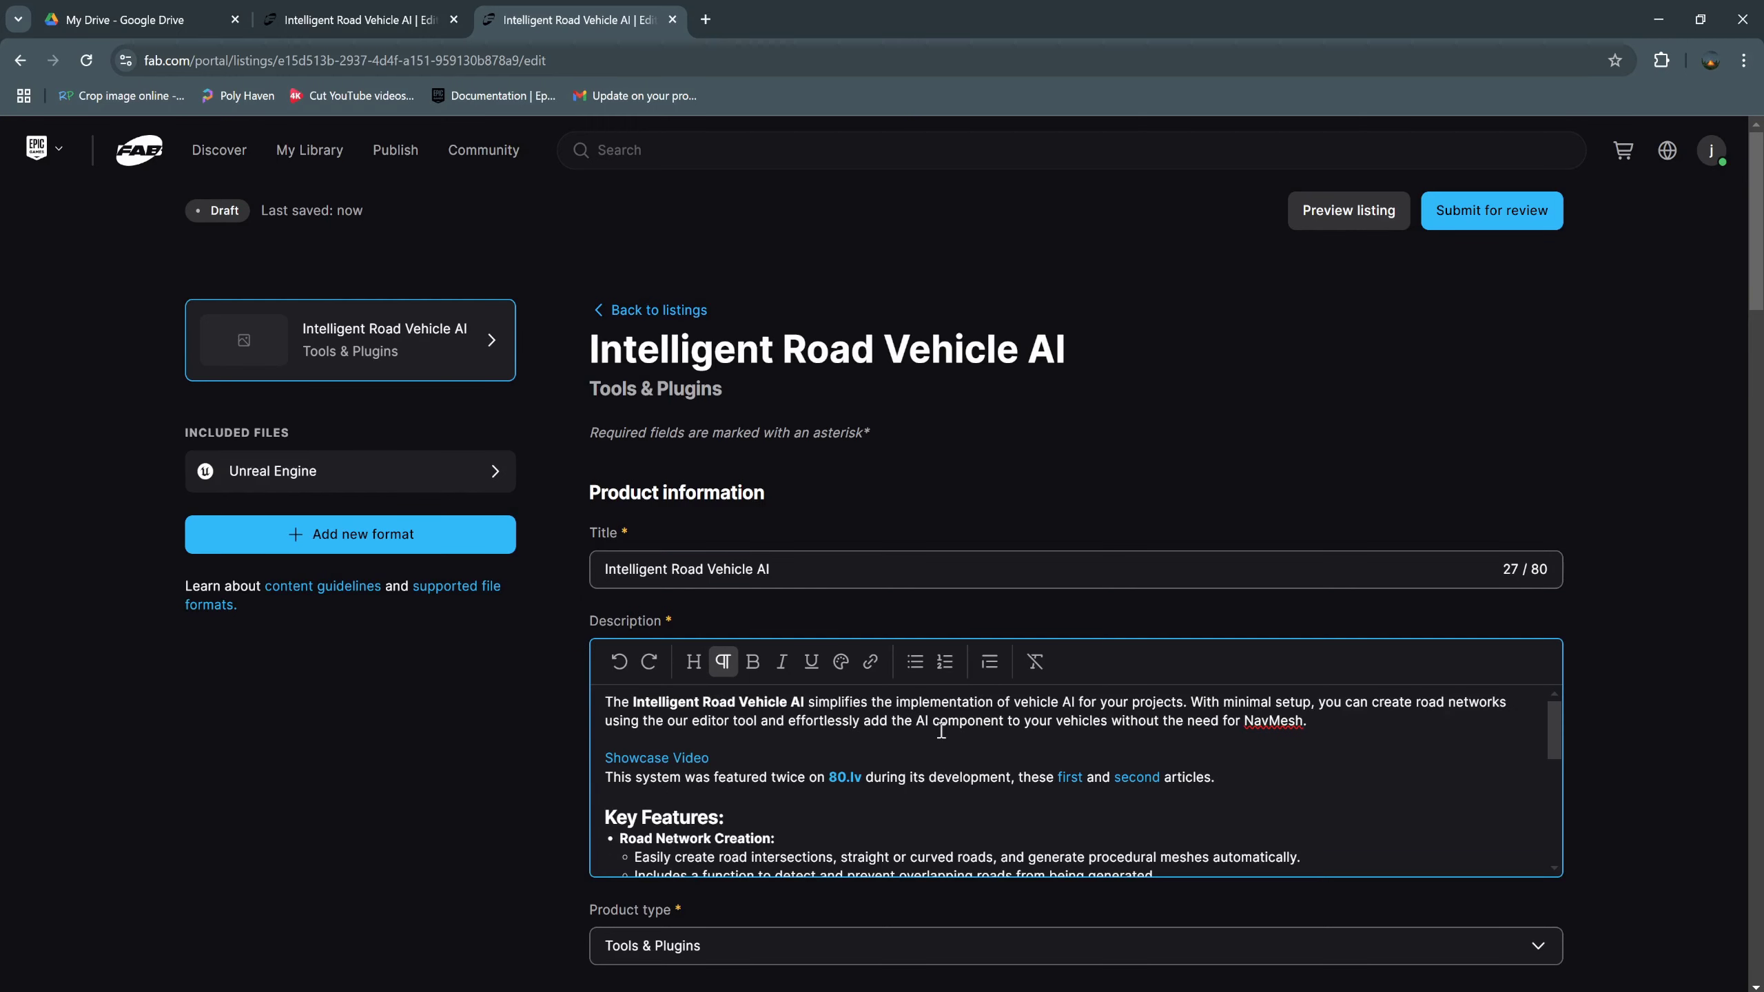
scroll(531, 673, "down", 3)
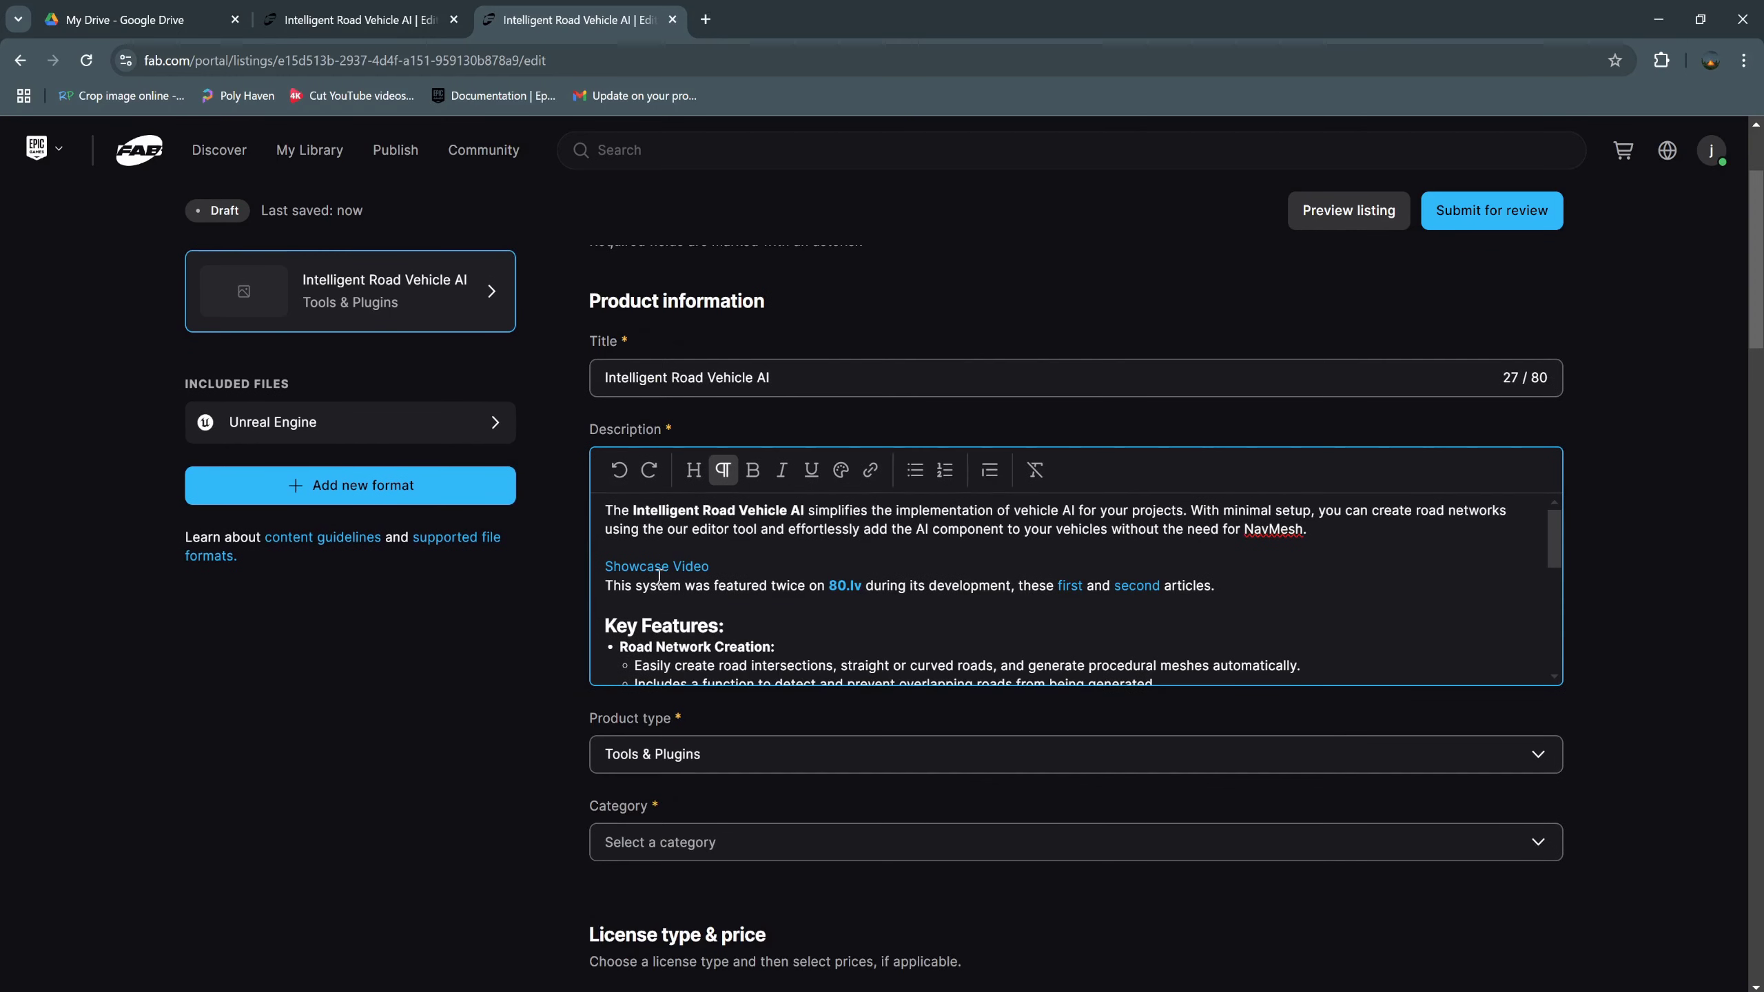
left_click_drag(620, 511, 1343, 540)
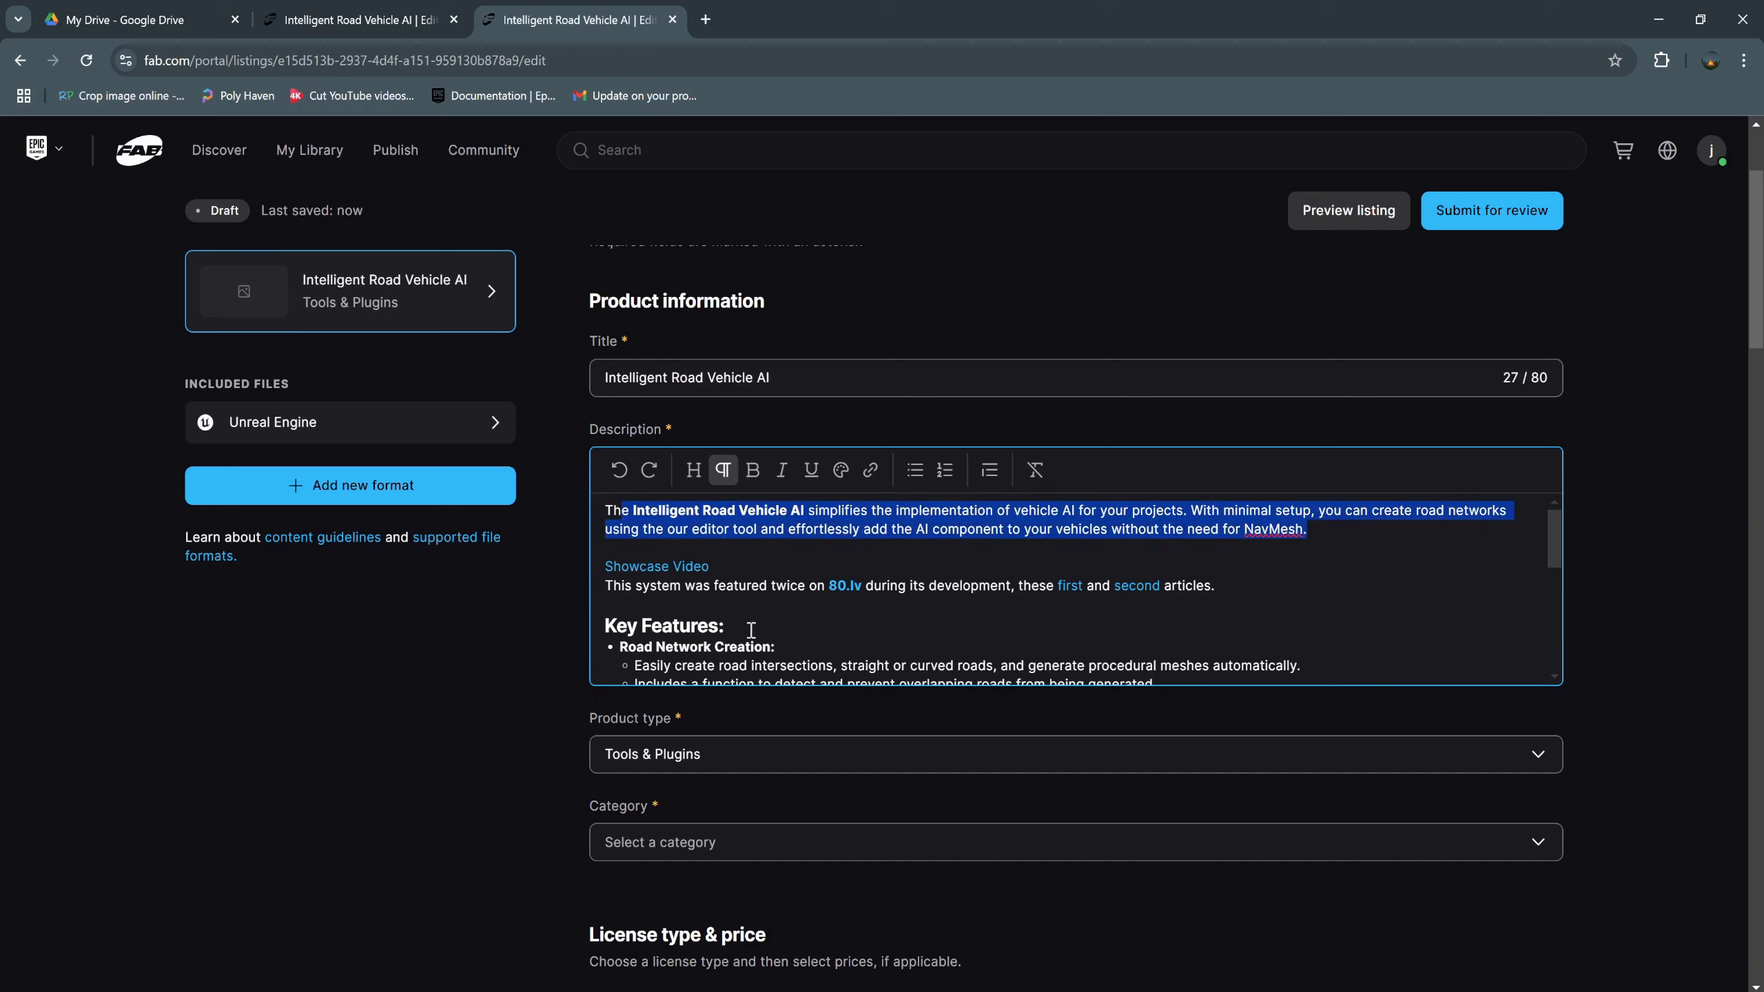
left_click(631, 567)
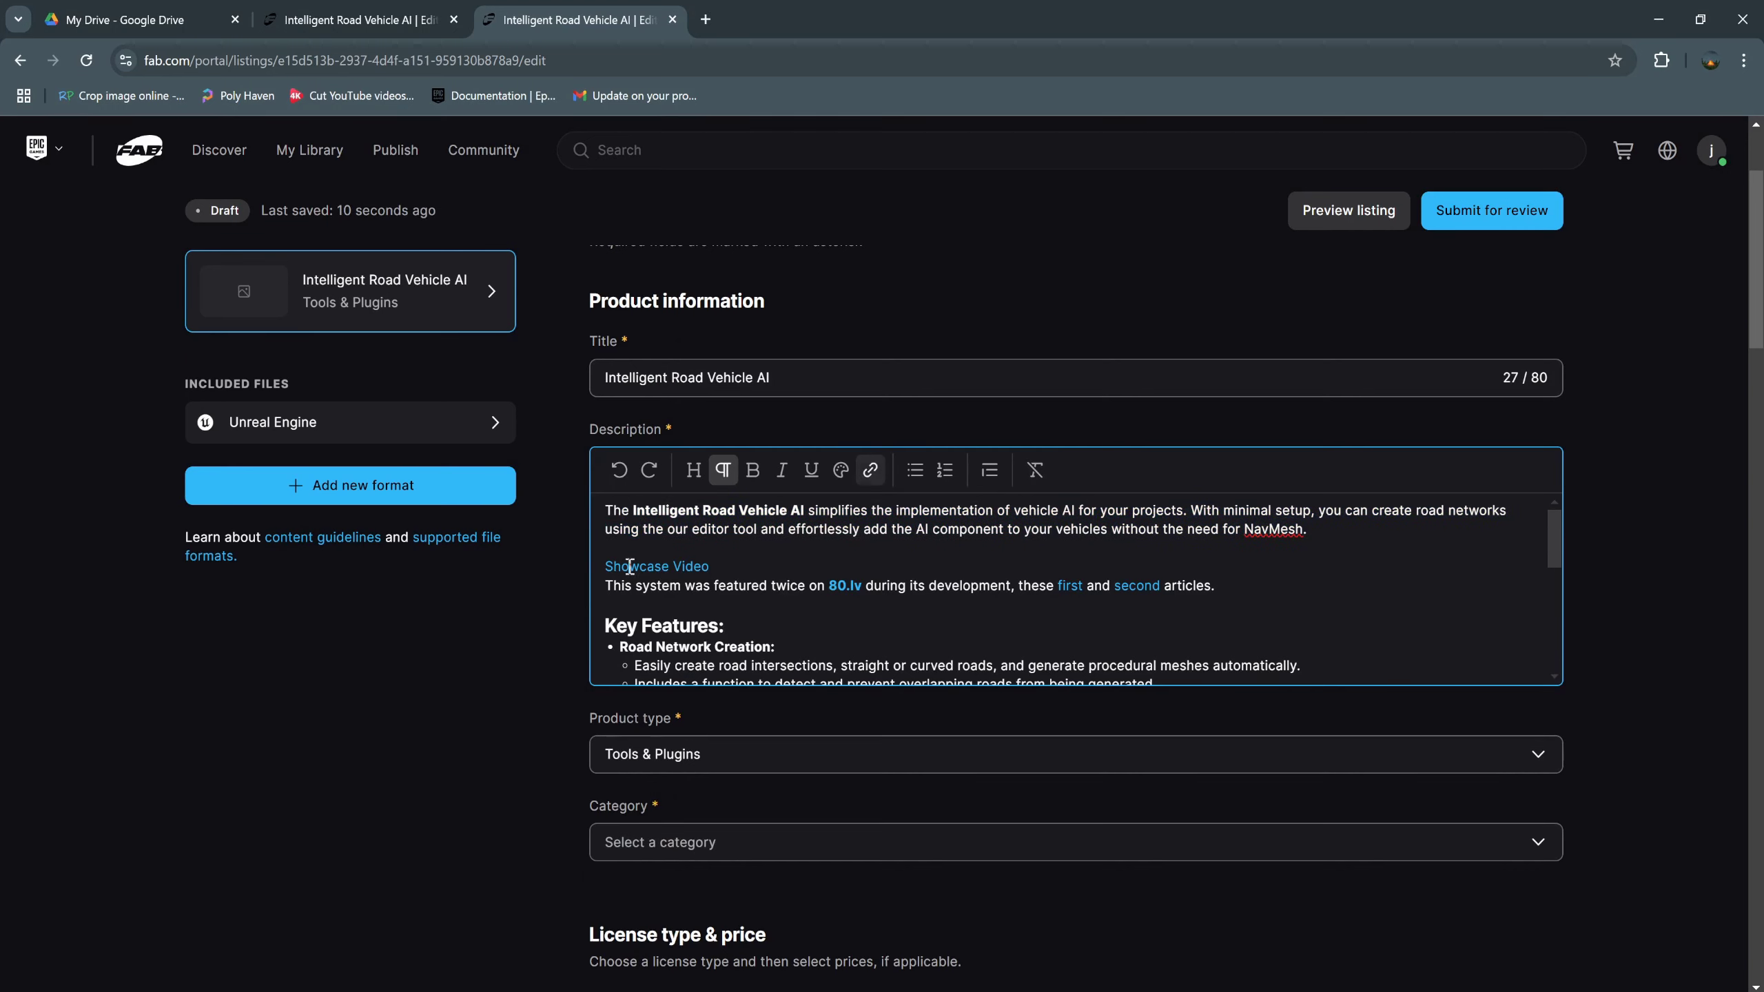
triple_click(712, 566)
left_click(871, 471)
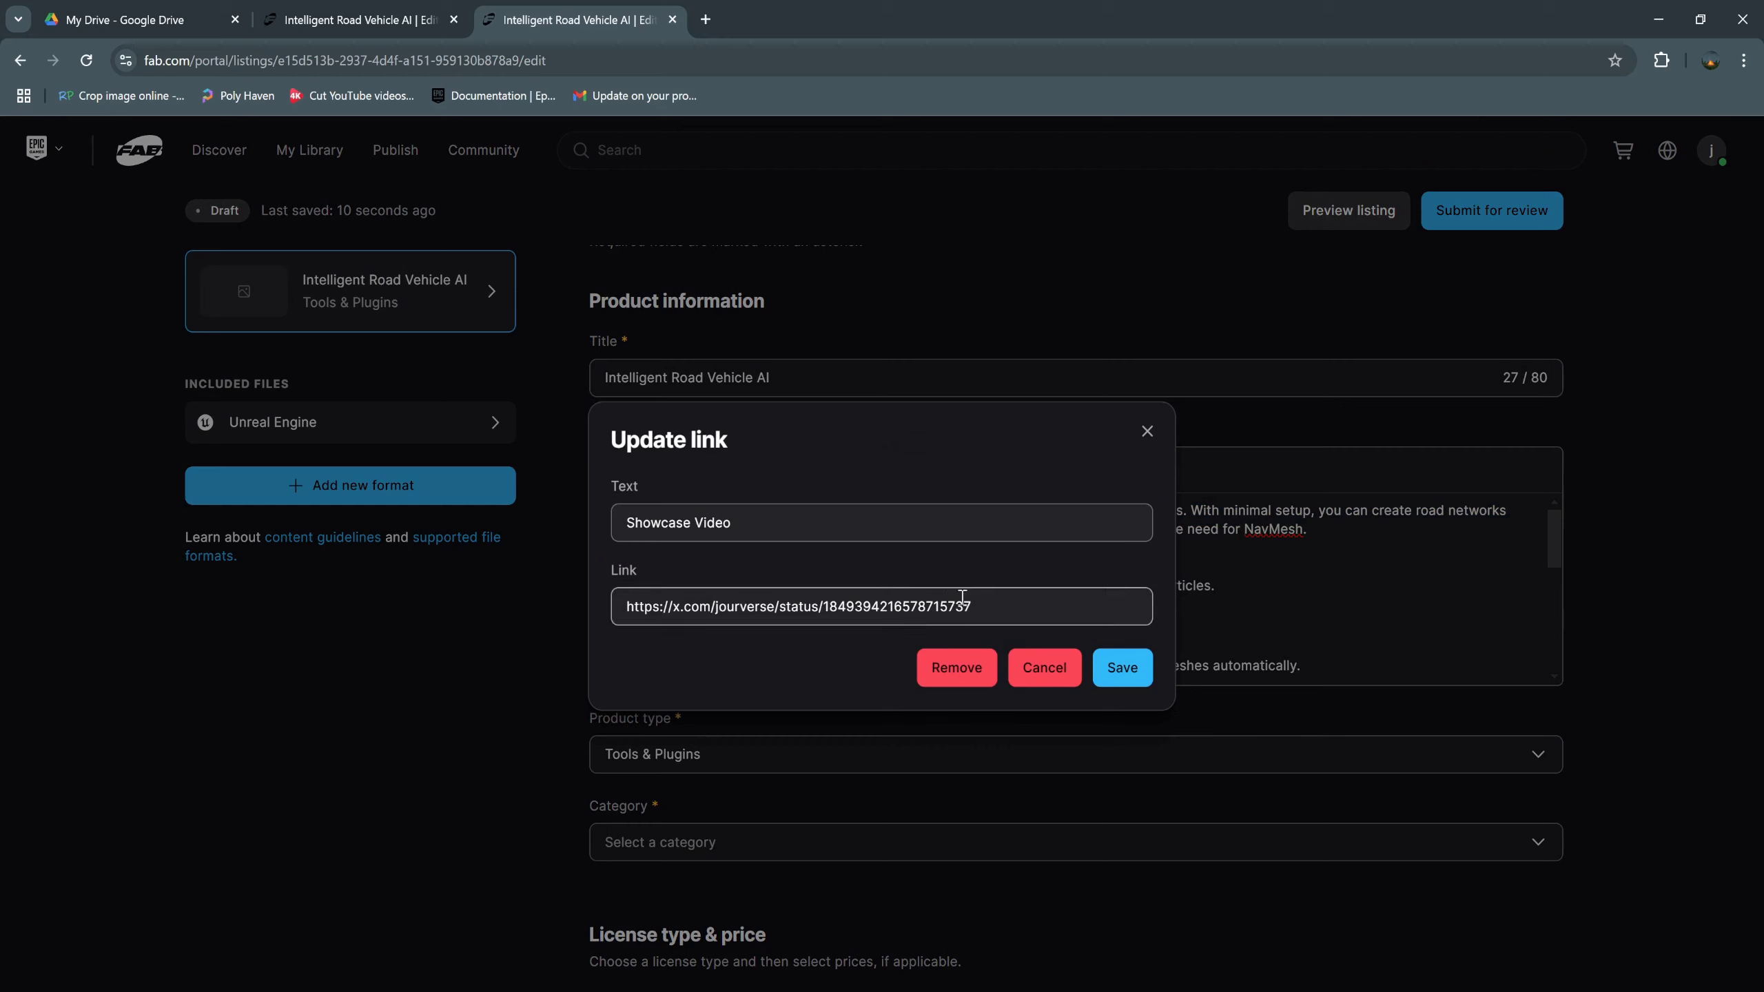
left_click_drag(998, 601, 627, 612)
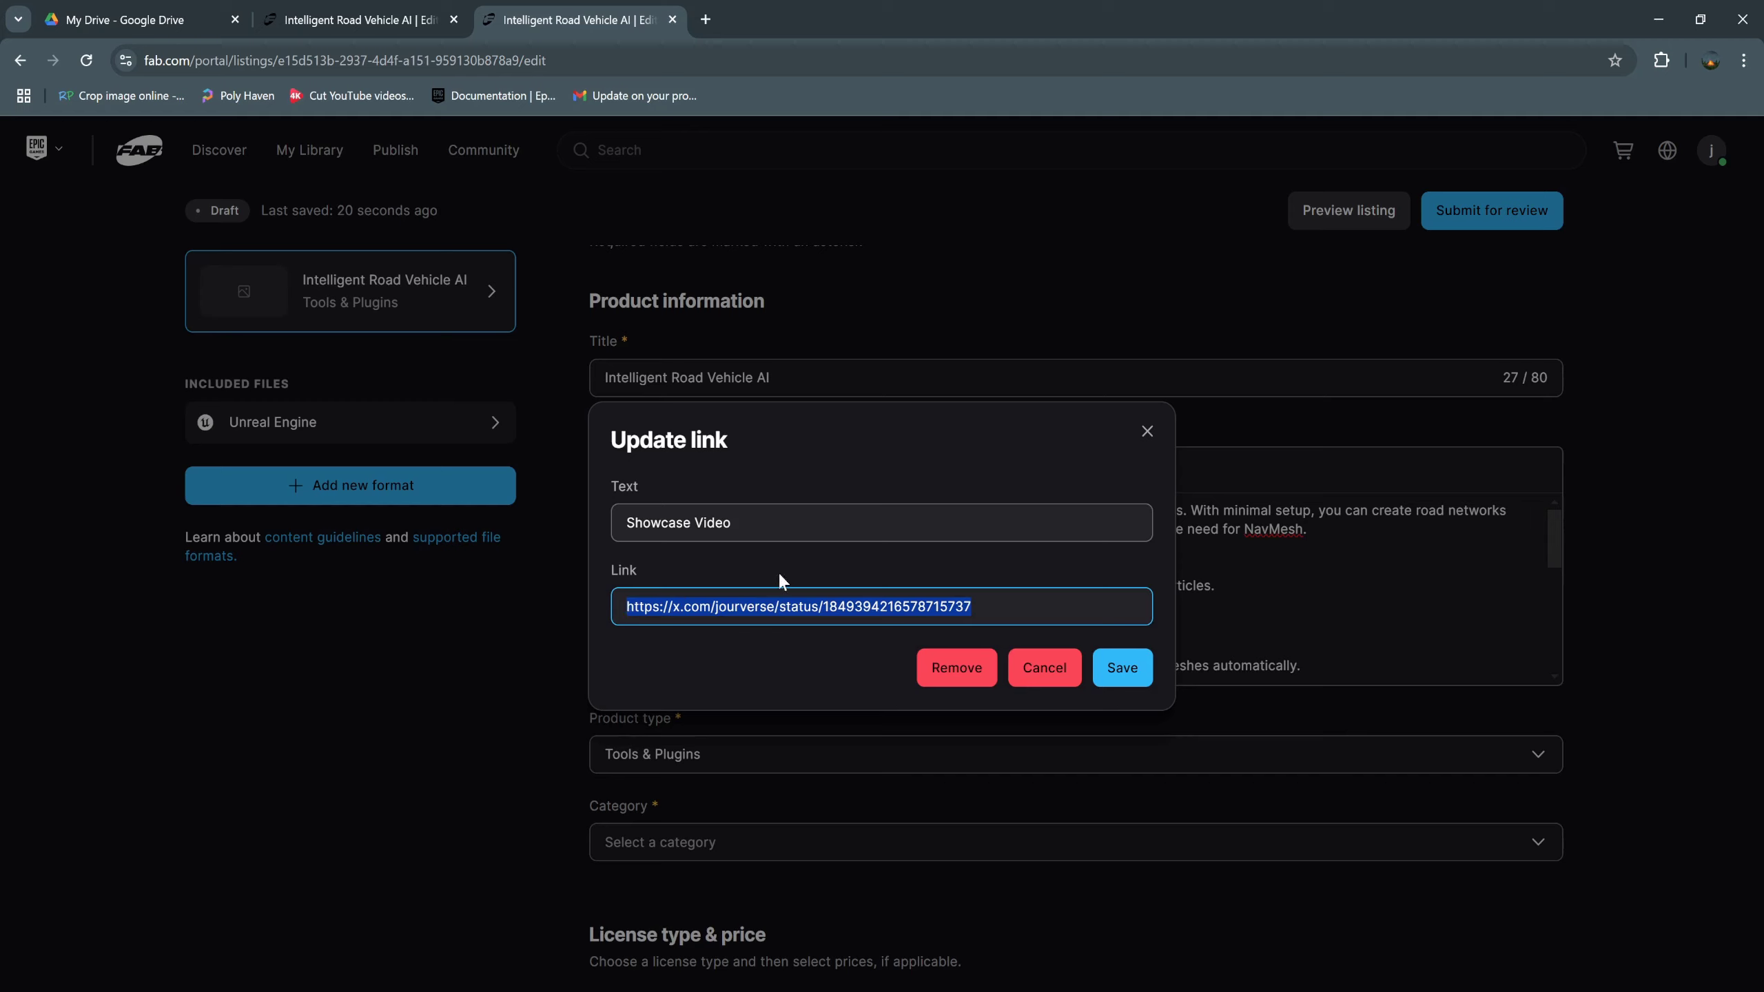
left_click(683, 606)
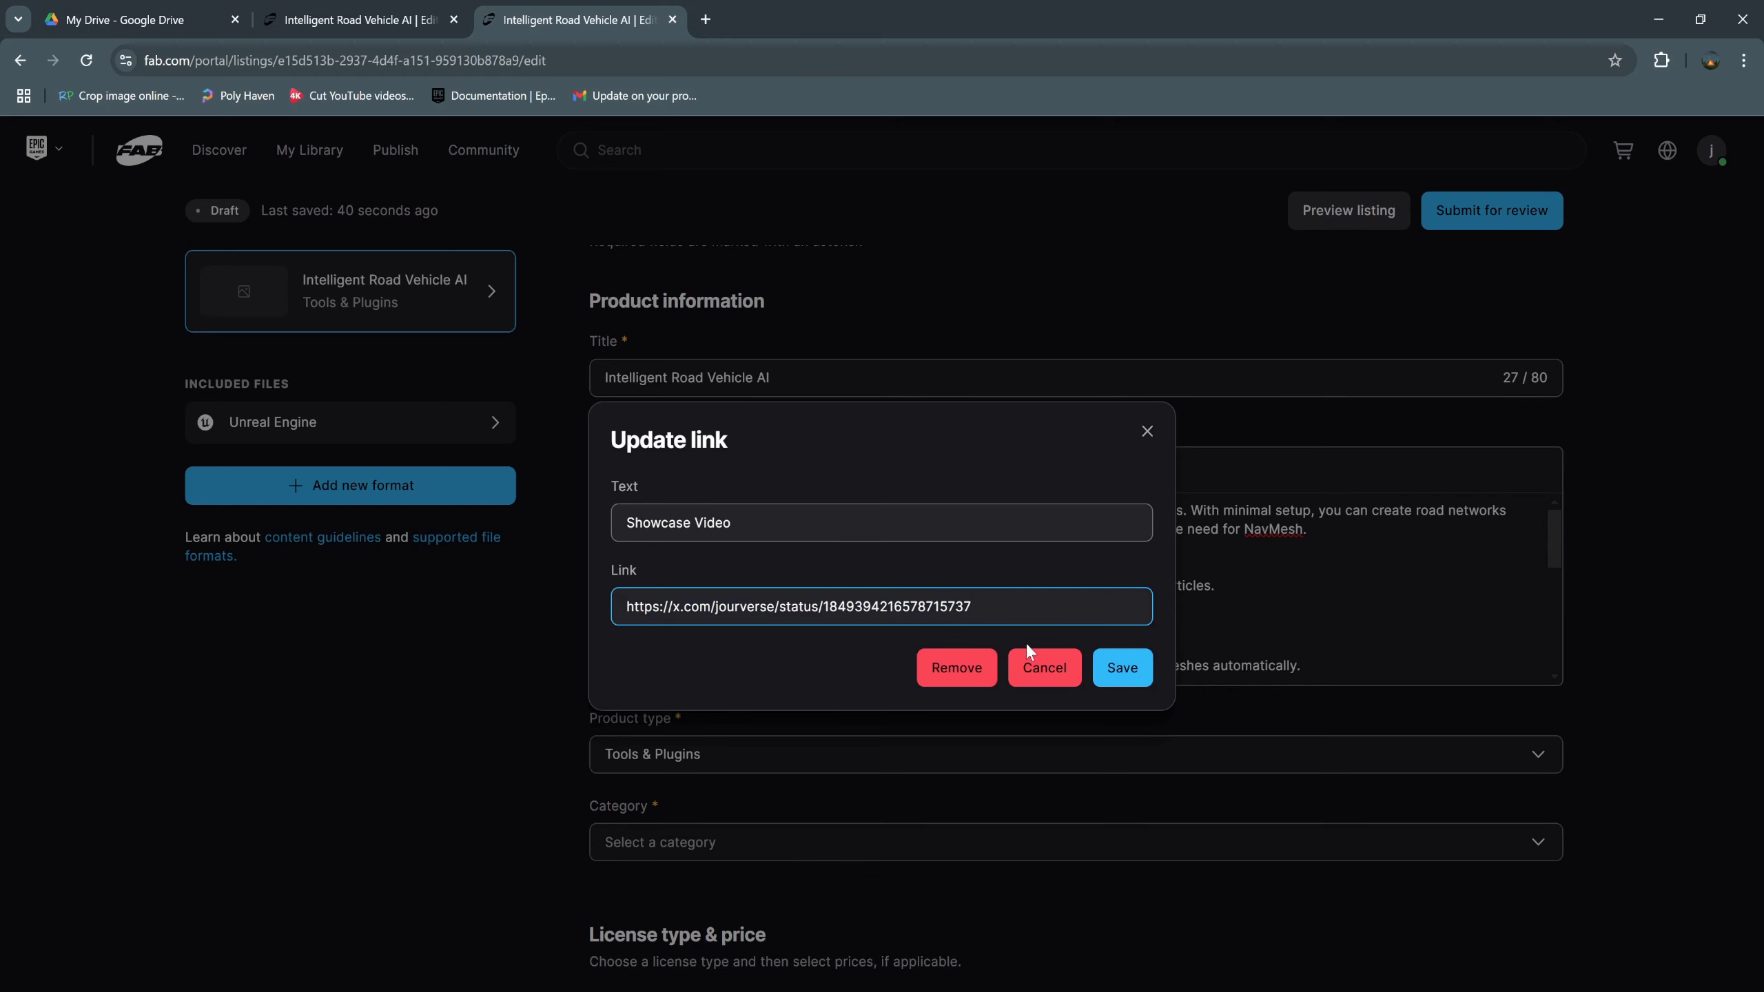
left_click(1145, 432)
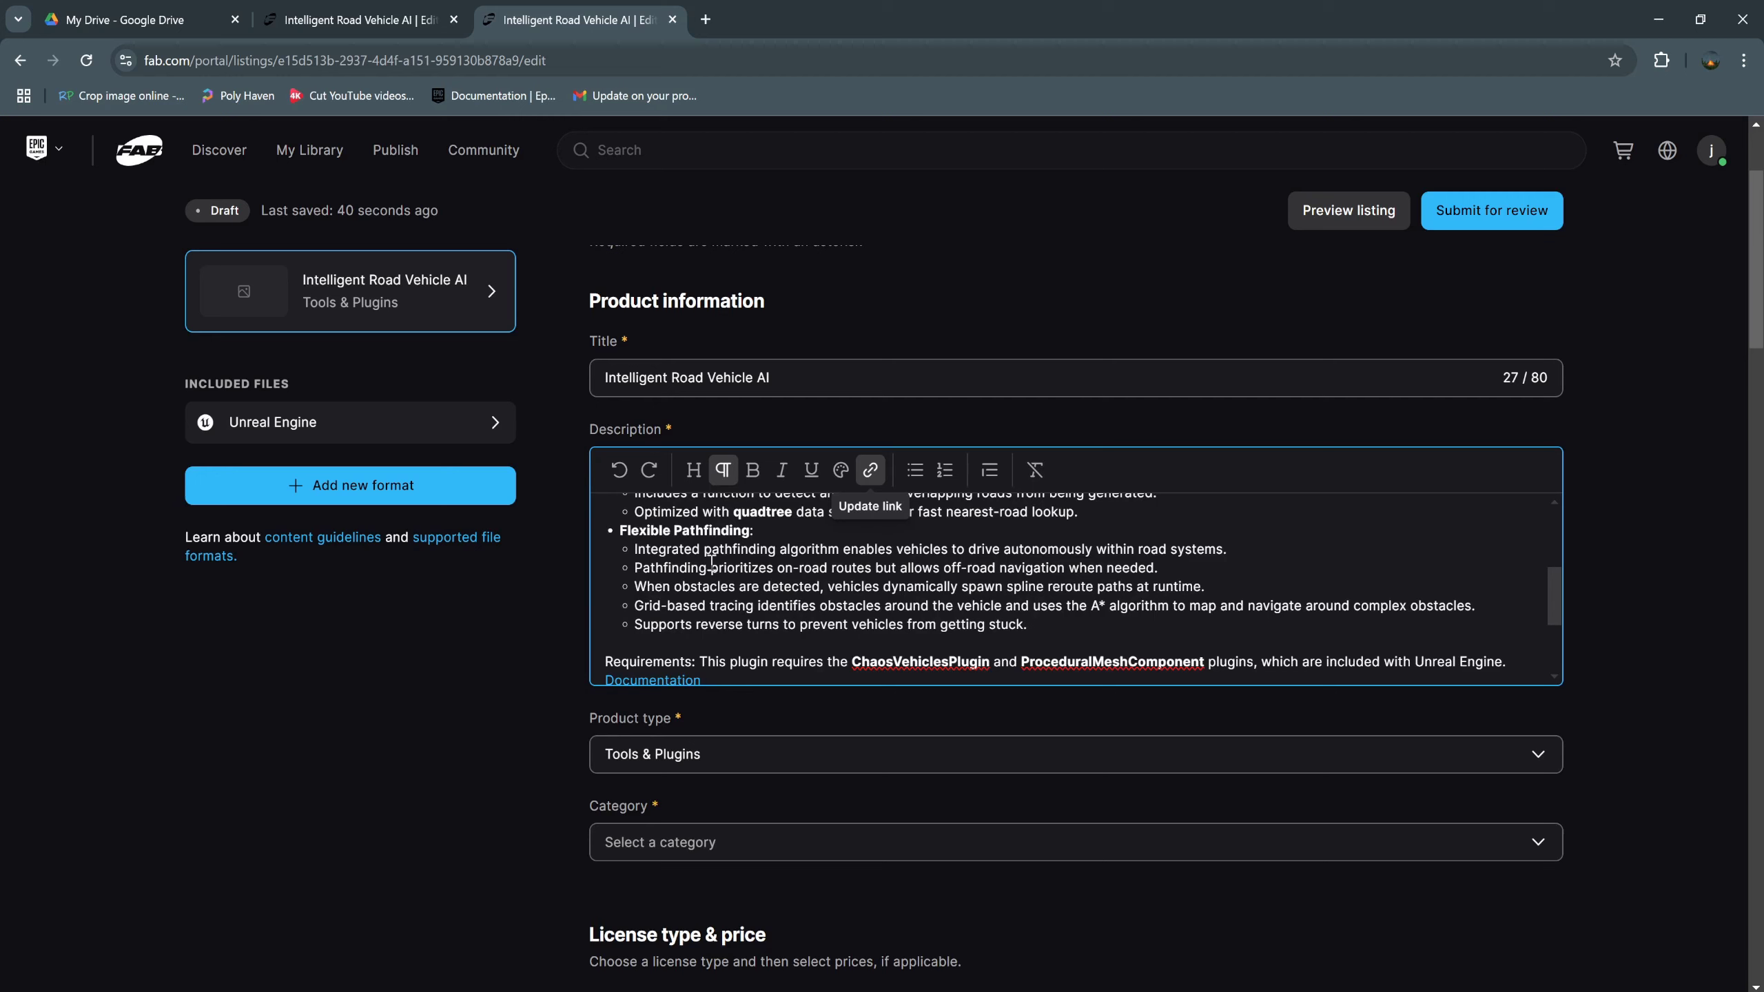
Copy the Documentation link's Google Sites URL from its link details in the description.
scroll(711, 564, "up", 5)
scroll(741, 629, "down", 3)
scroll(741, 622, "down", 3)
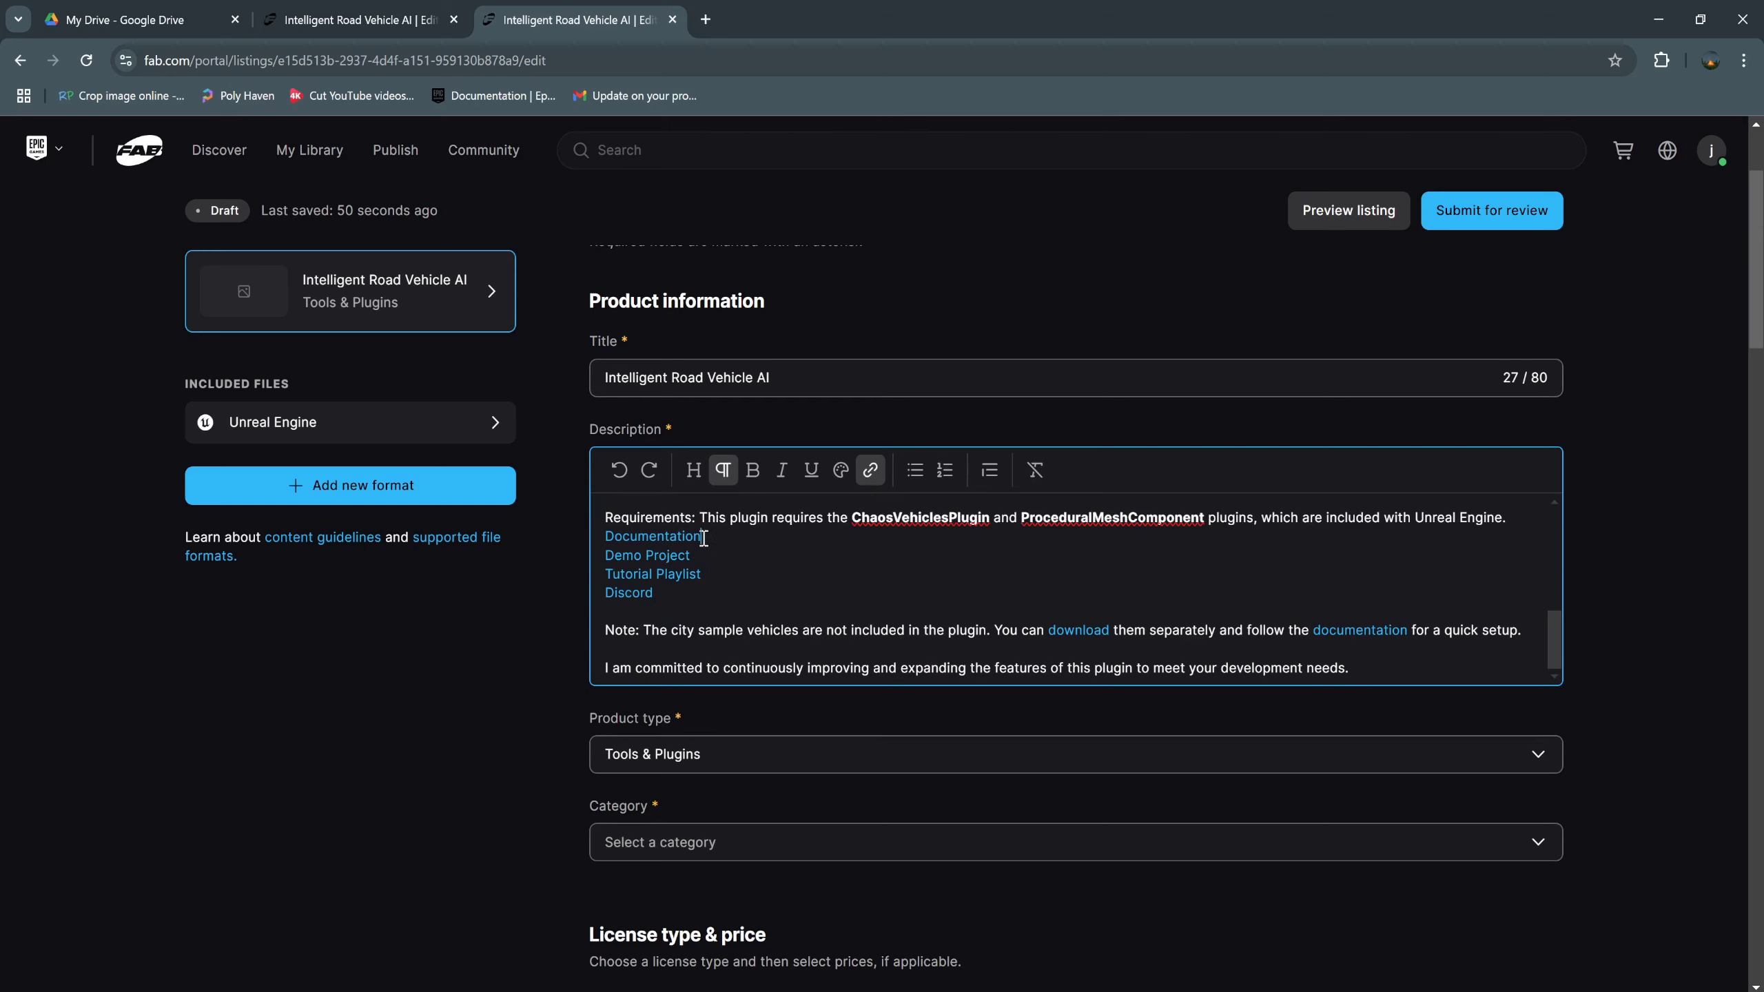
left_click_drag(703, 539, 584, 534)
left_click(870, 470)
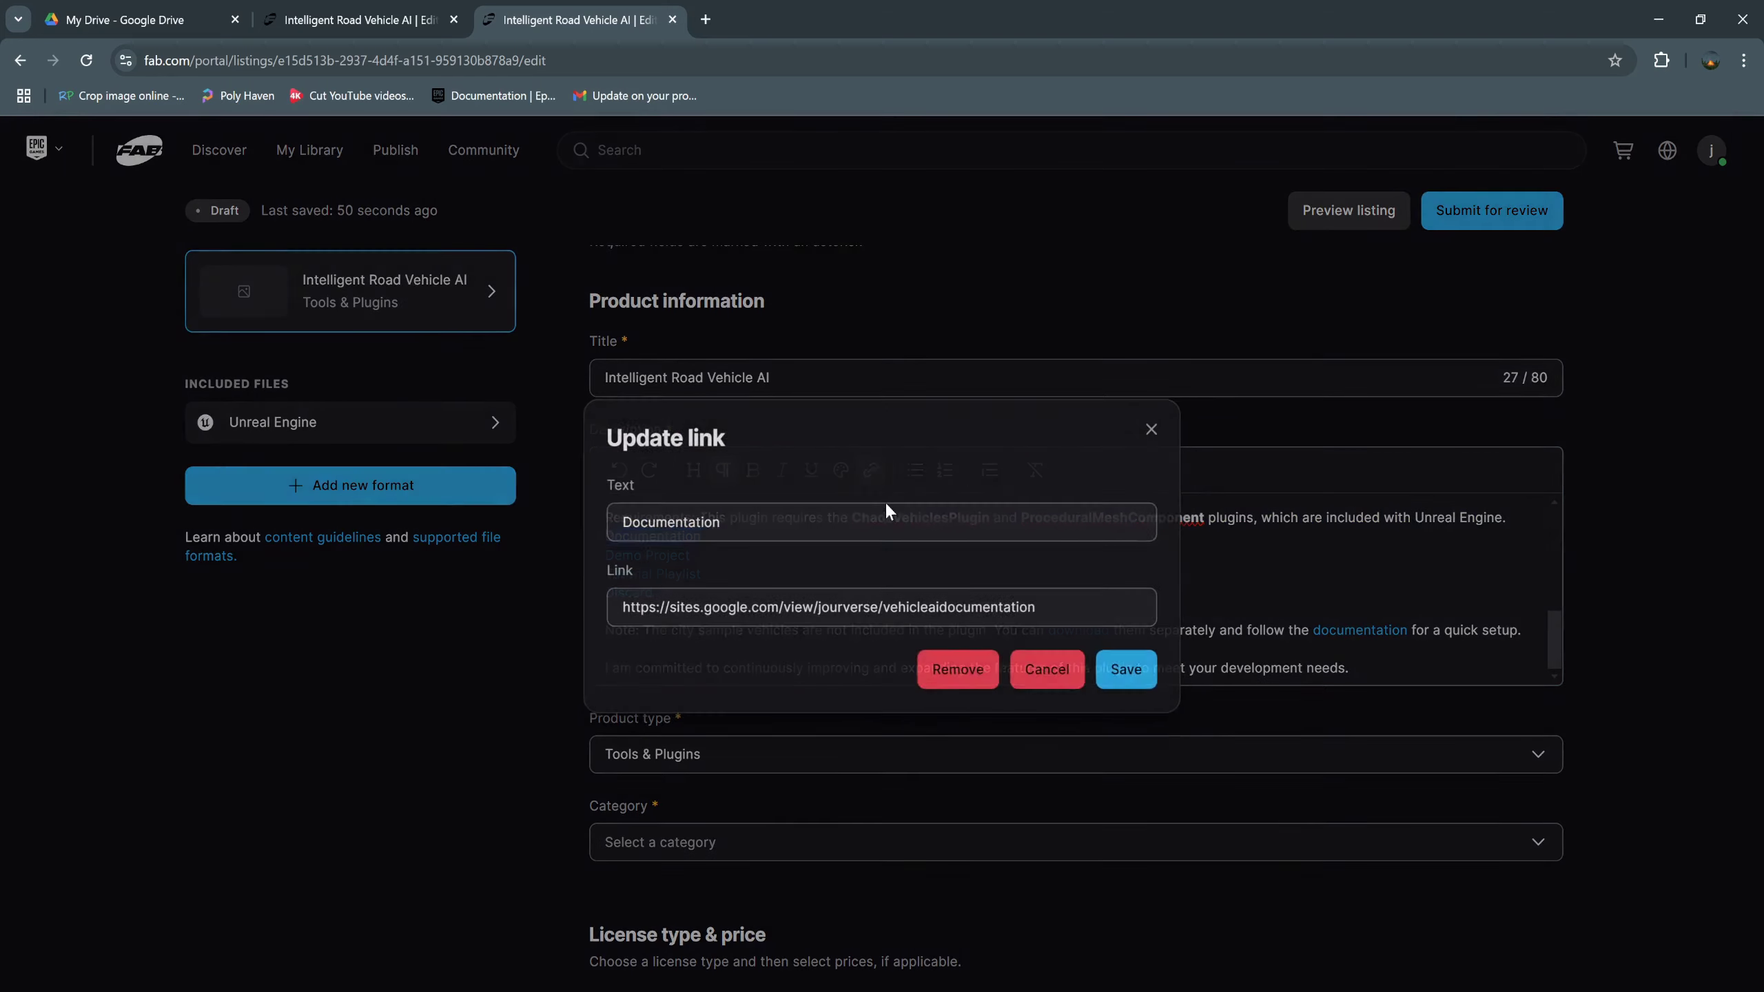
left_click_drag(1043, 604, 589, 569)
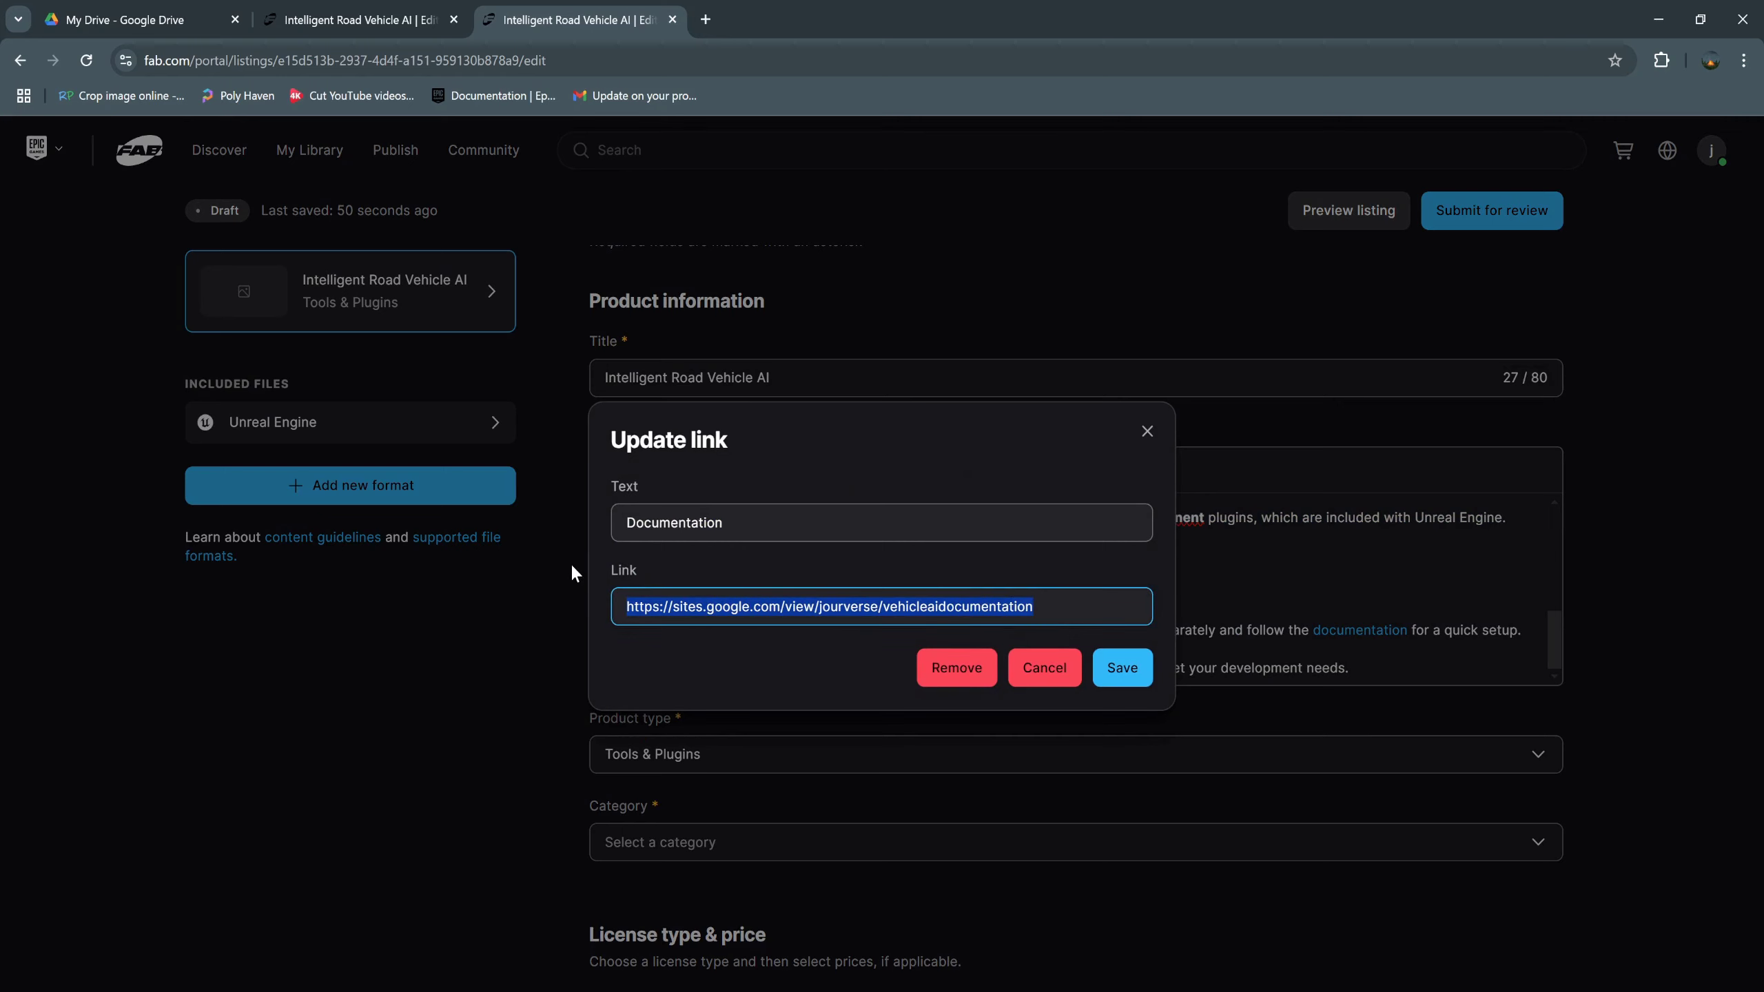
key("ctrl+c")
key("Escape")
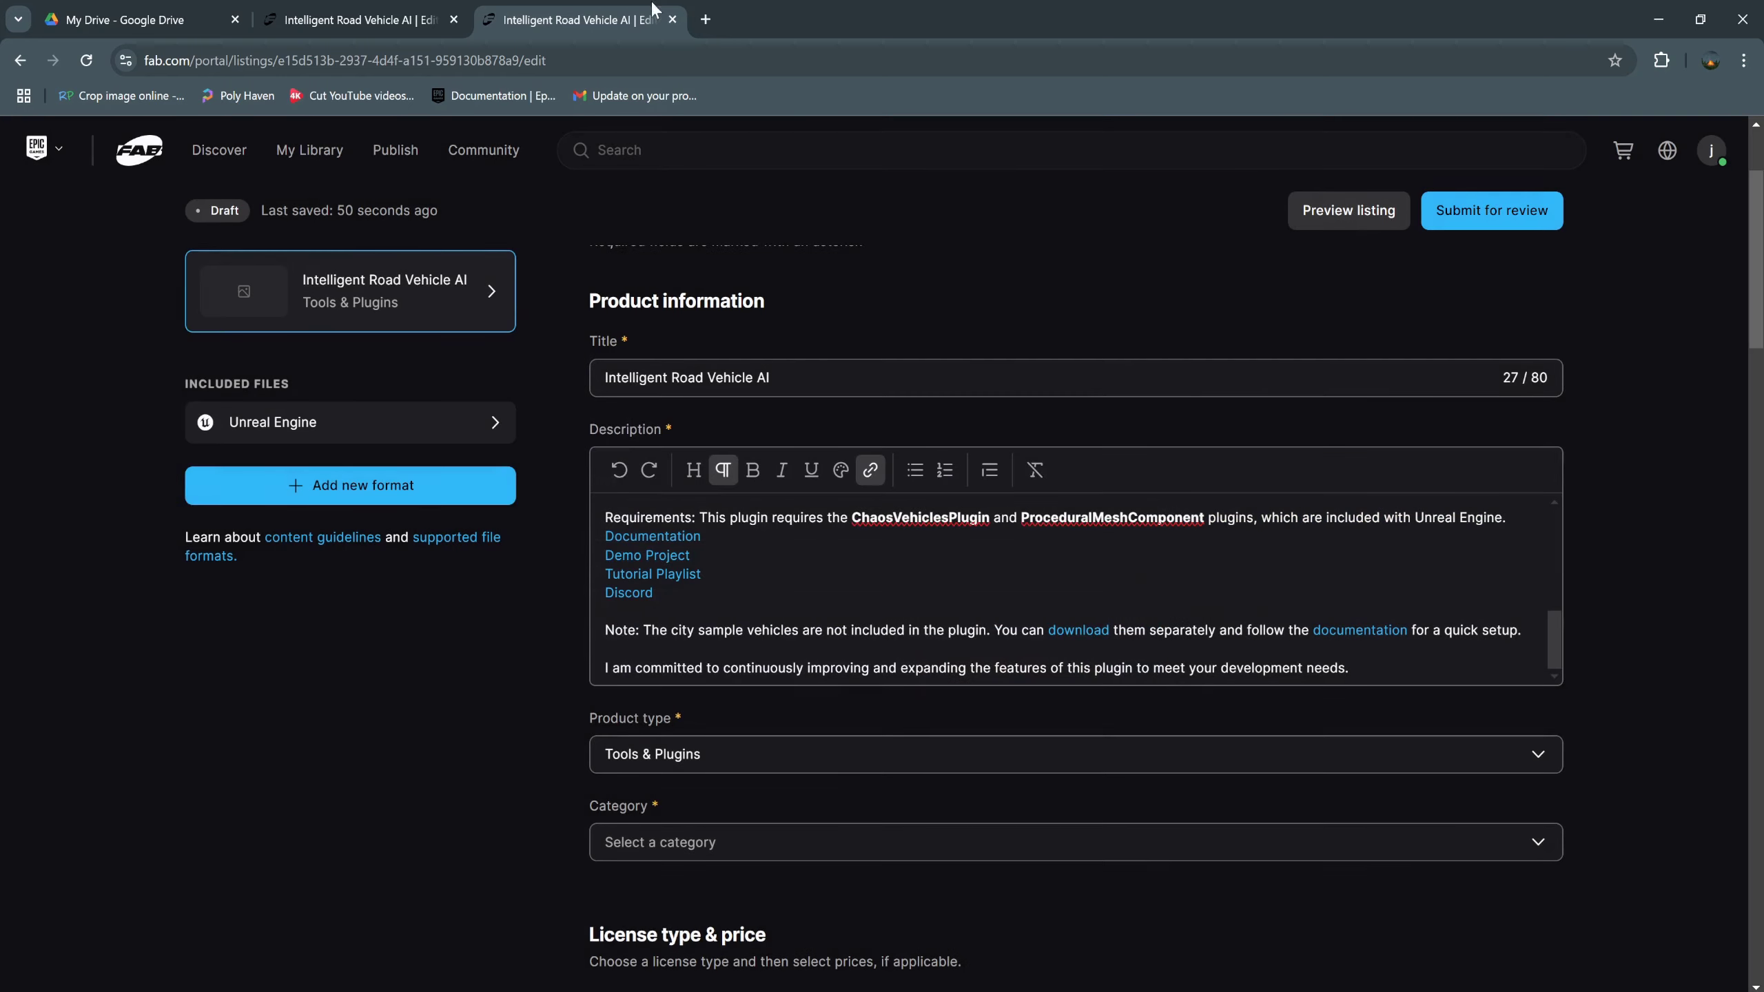
left_click(705, 19)
Load the pasted Google Sites documentation address in the new tab.
key("ctrl+v")
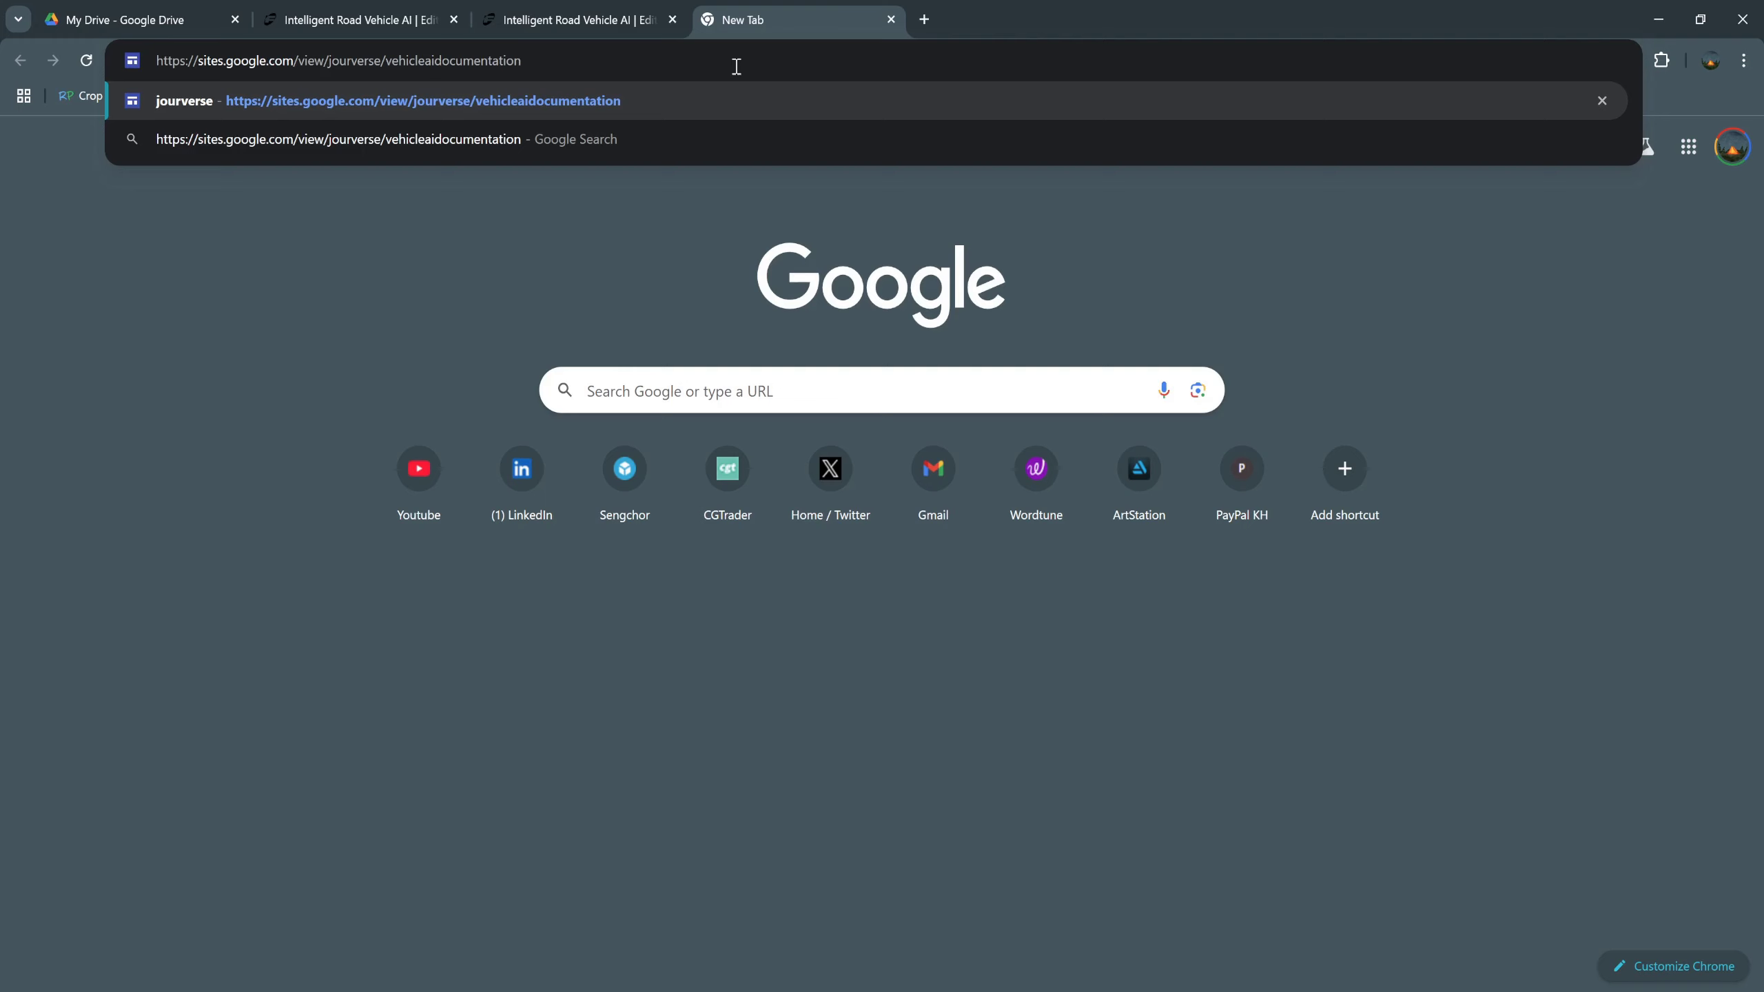
key("Return")
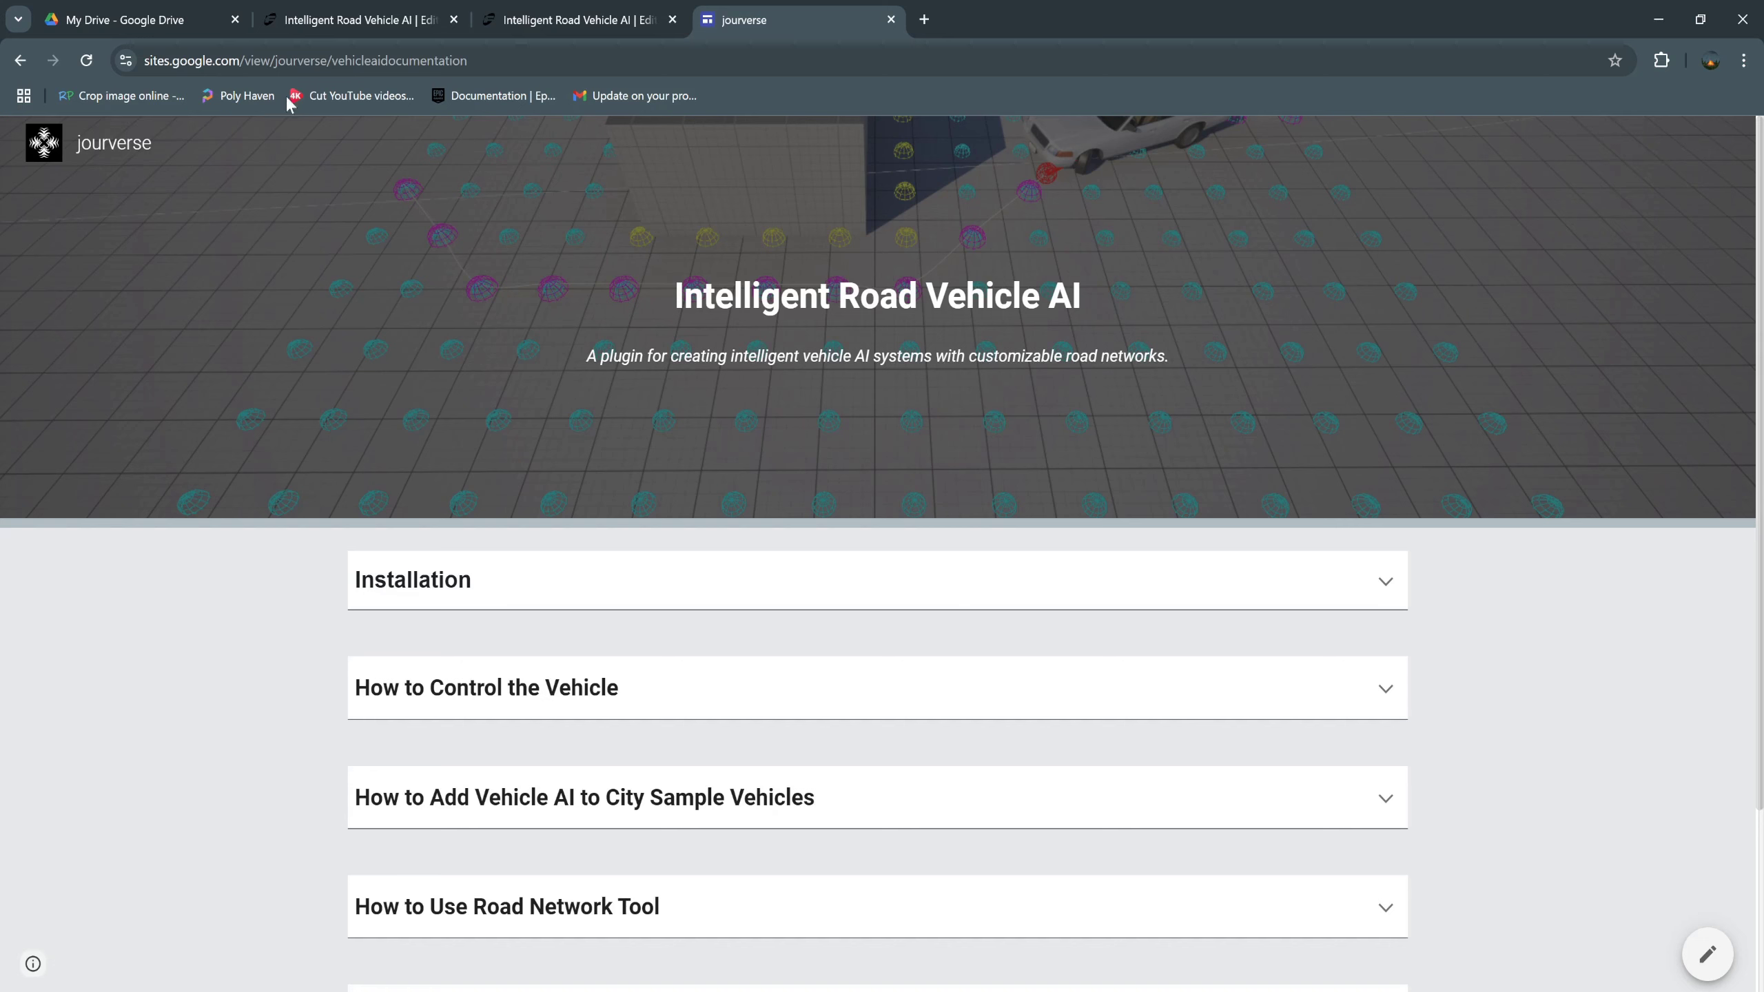
scroll(566, 379, "down", 3)
scroll(417, 333, "up", 3)
Expand the Installation, How to Control the Vehicle and How to Add Vehicle AI sections.
left_click(599, 590)
scroll(599, 591, "down", 10)
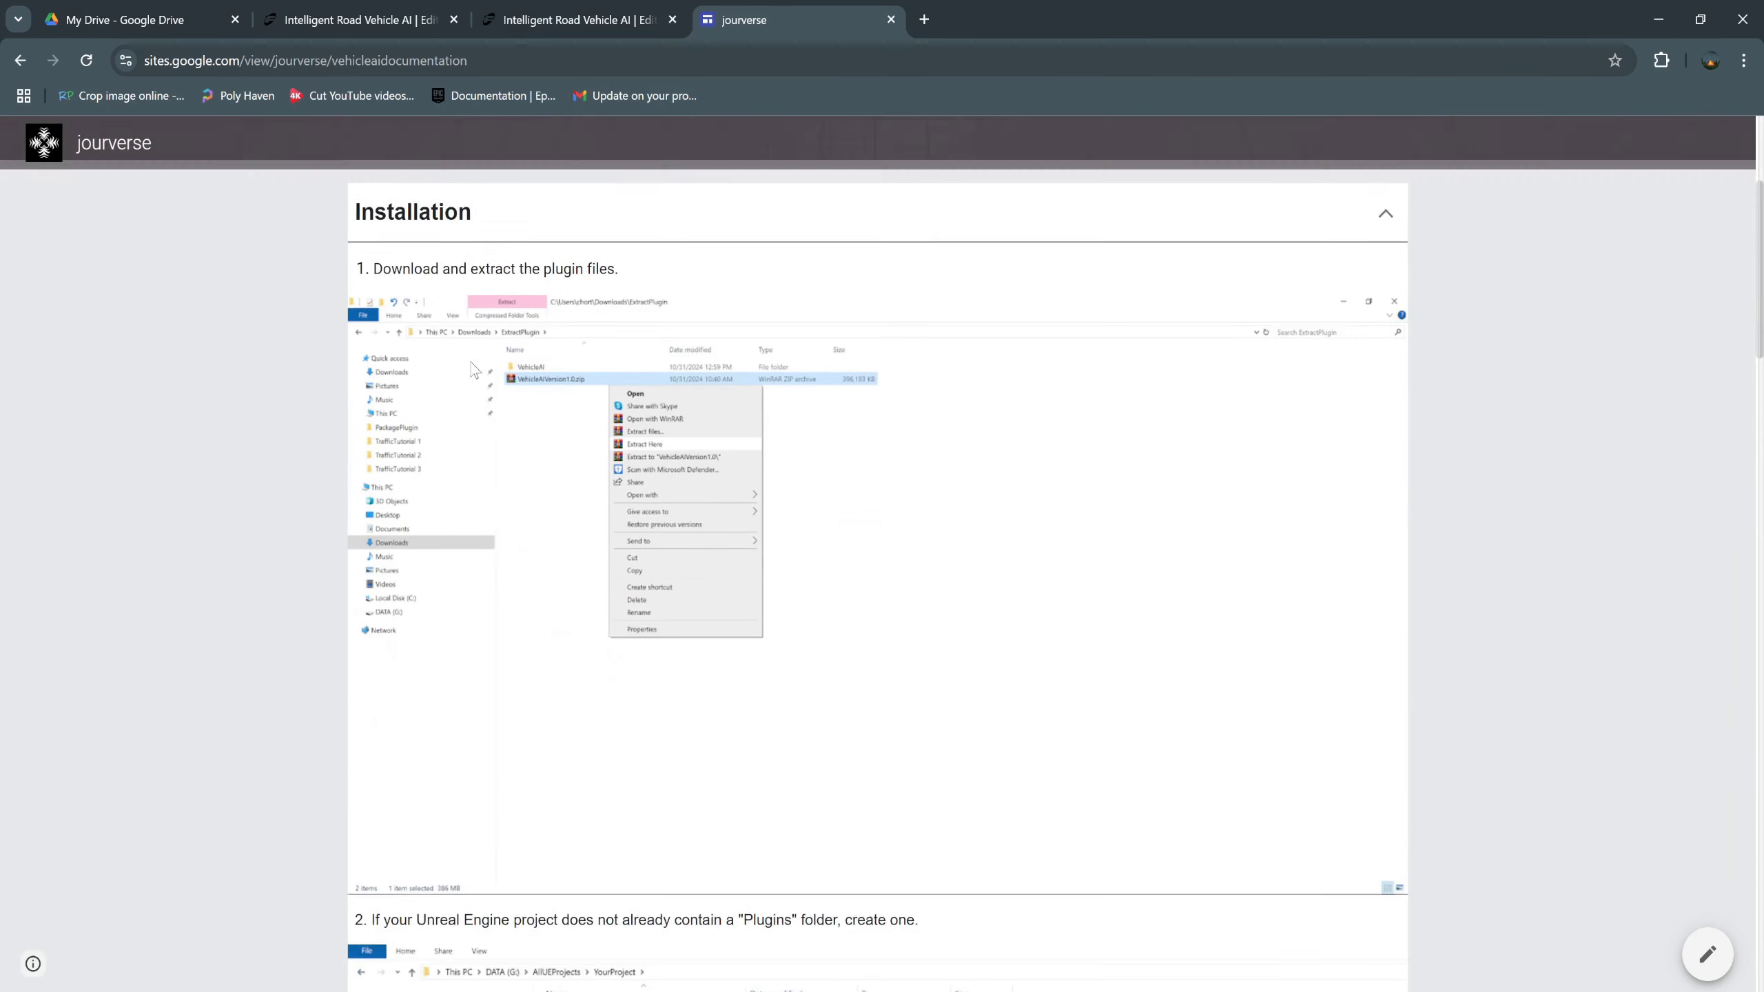
scroll(626, 442, "down", 15)
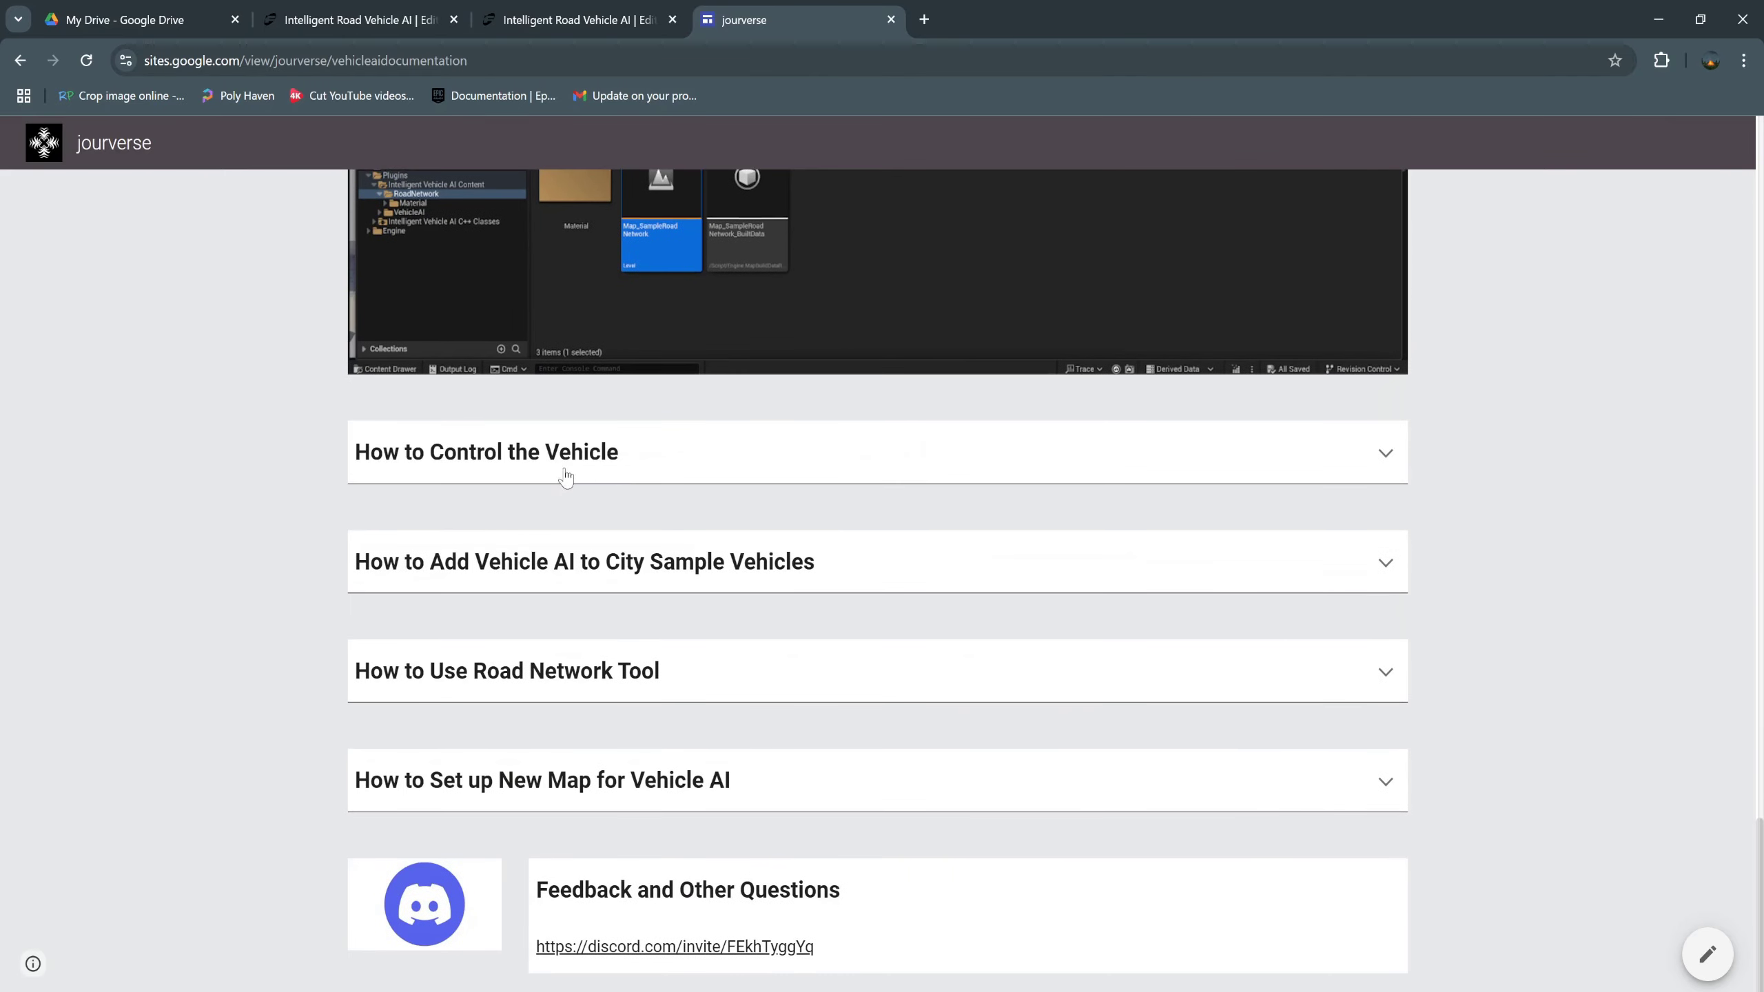
left_click(649, 475)
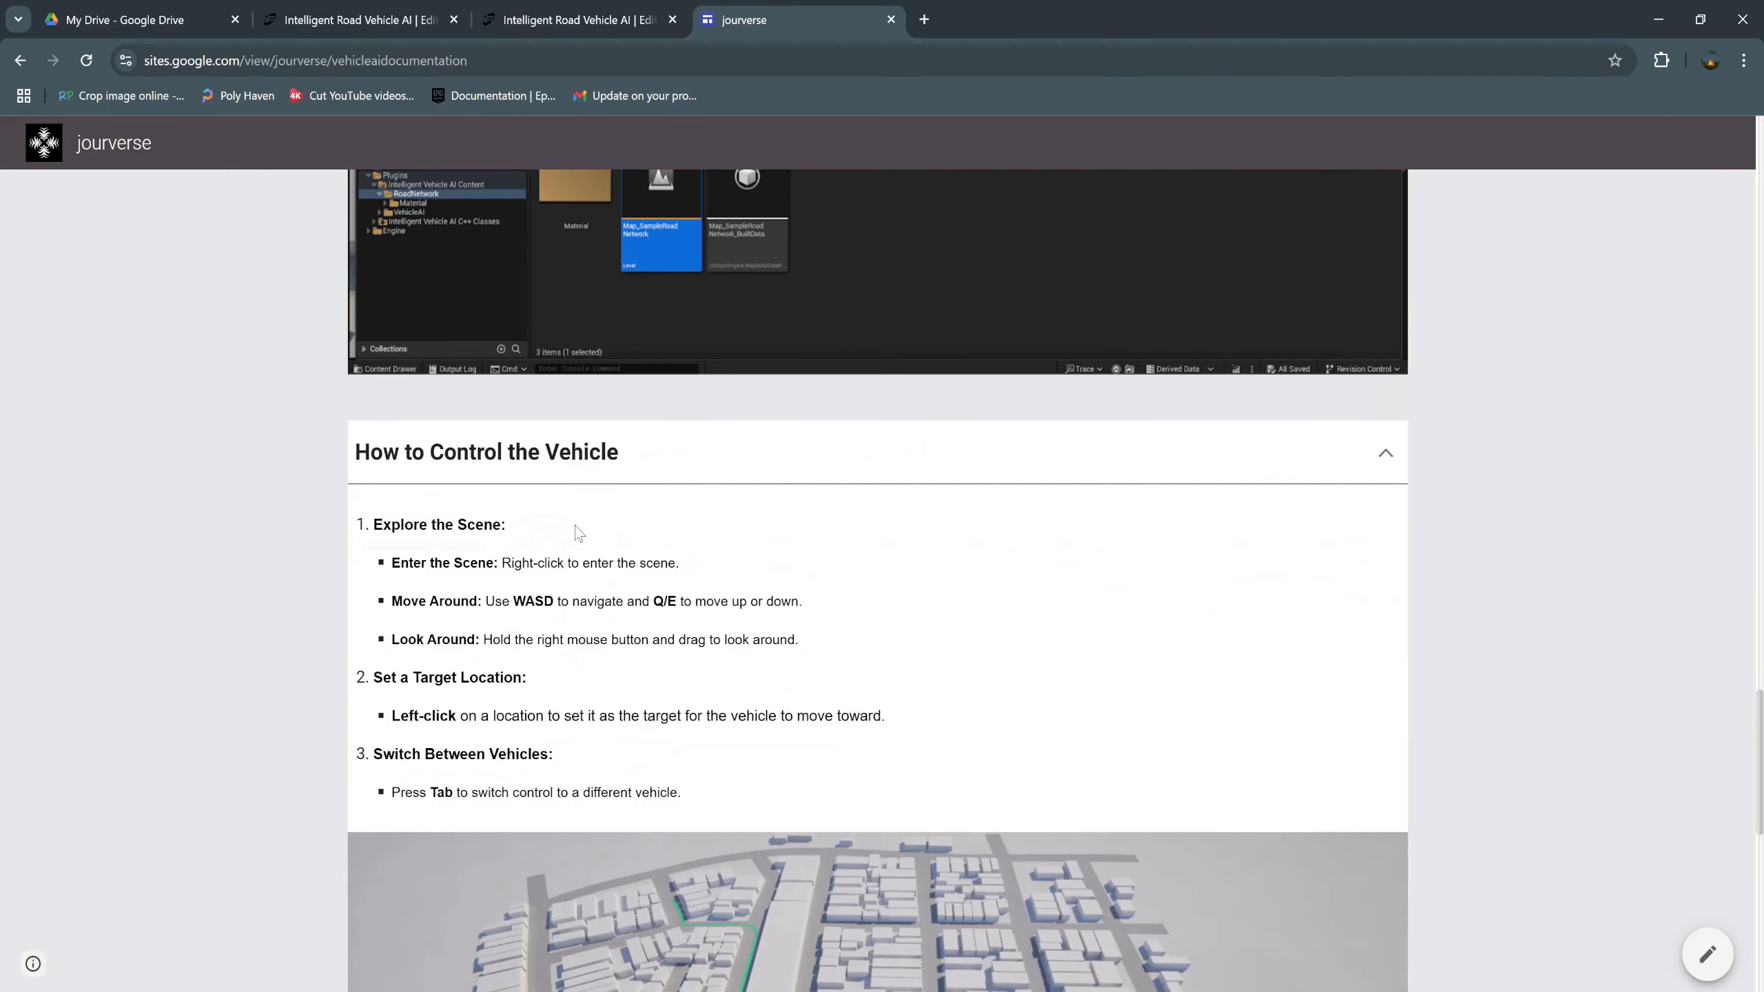
scroll(576, 527, "down", 10)
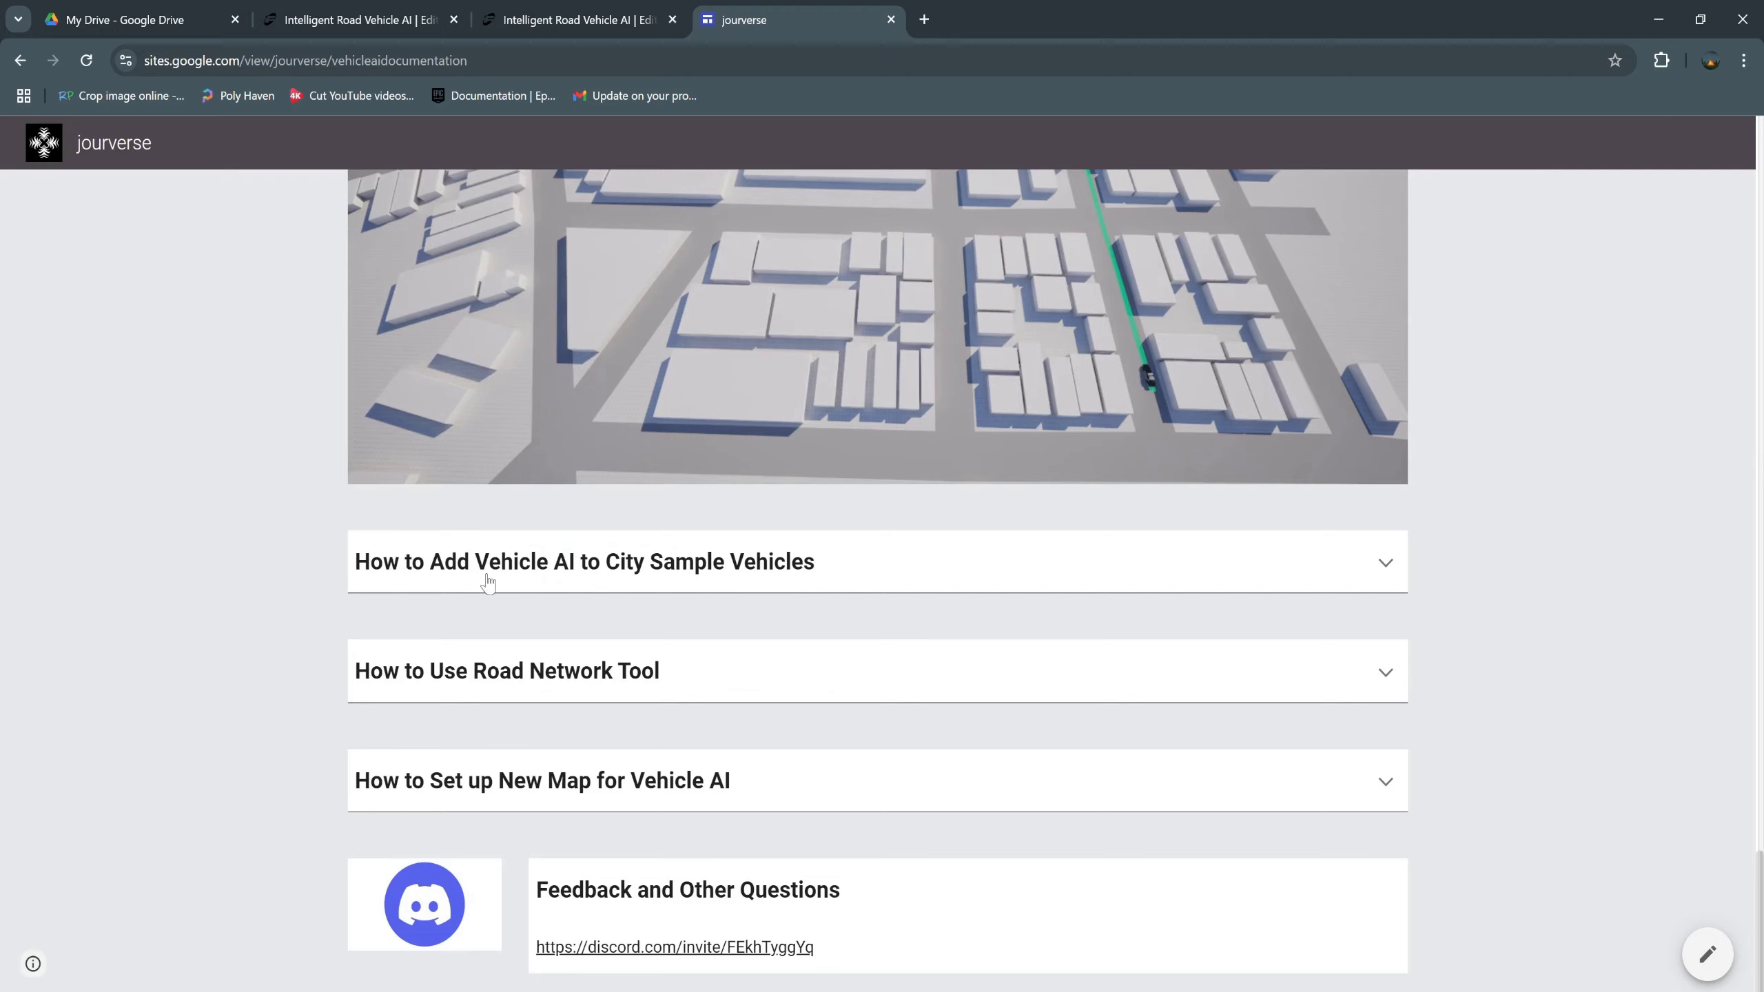
left_click(648, 563)
scroll(582, 491, "down", 10)
scroll(583, 491, "down", 15)
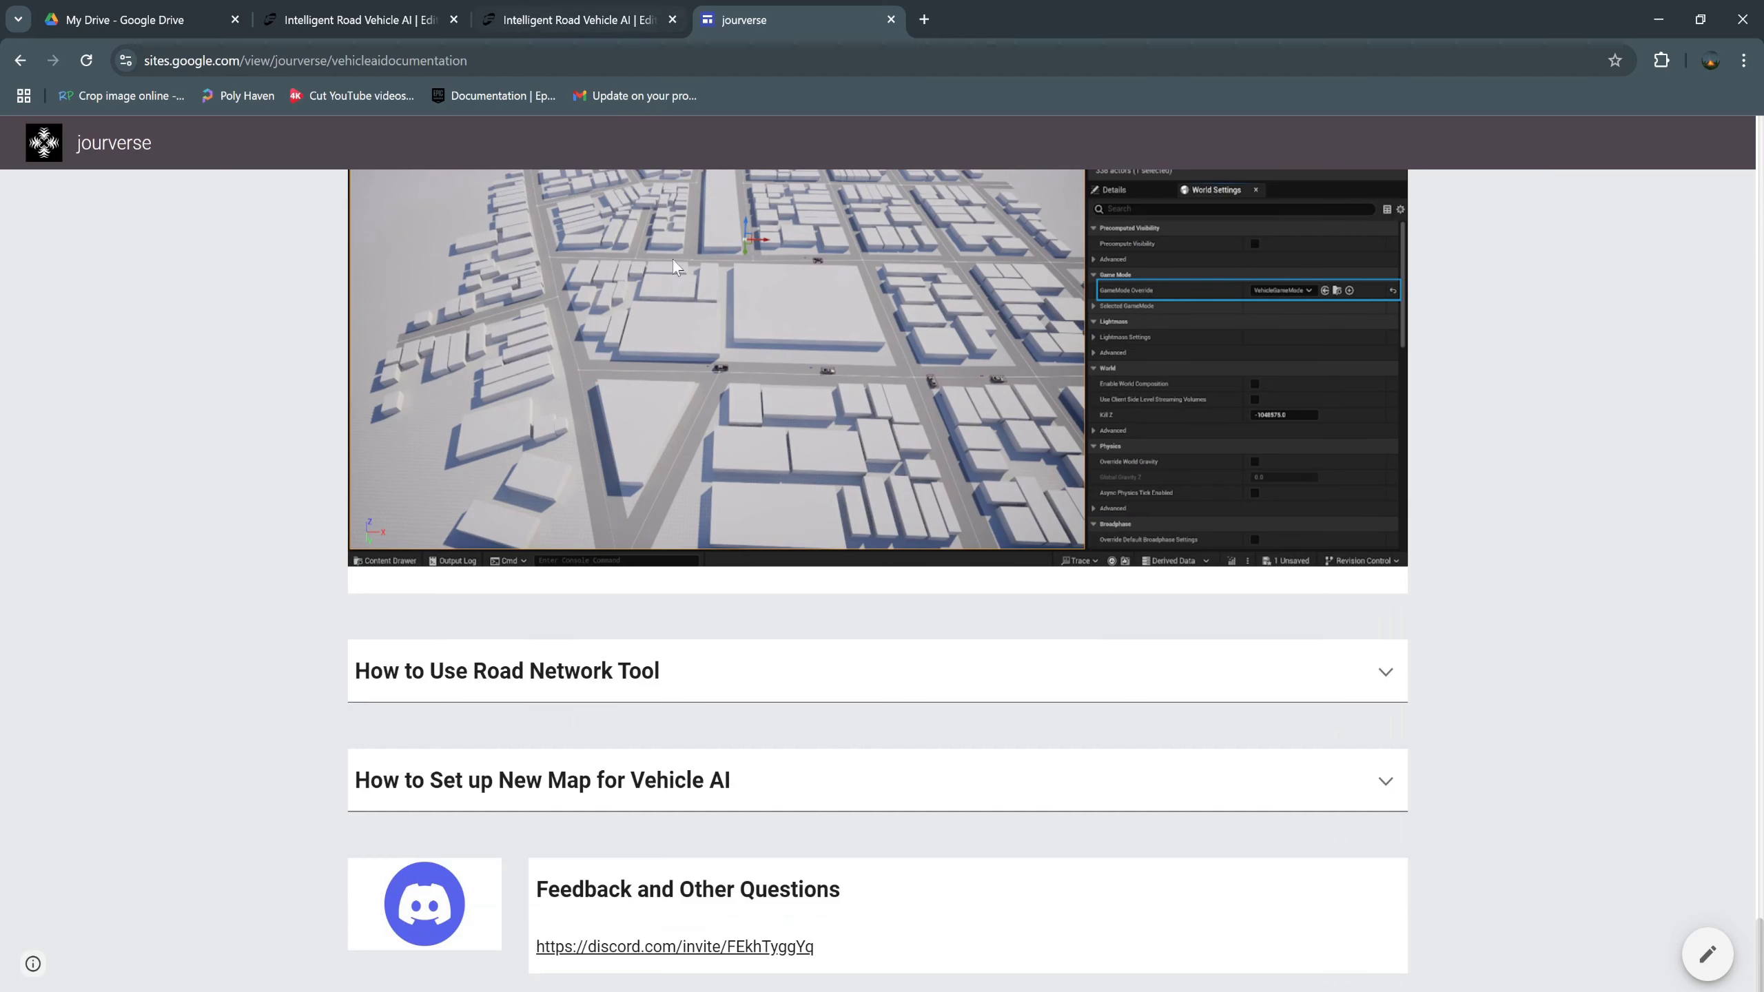
Close the documentation tab and select the Demo Project and Discord links in the description.
left_click(891, 19)
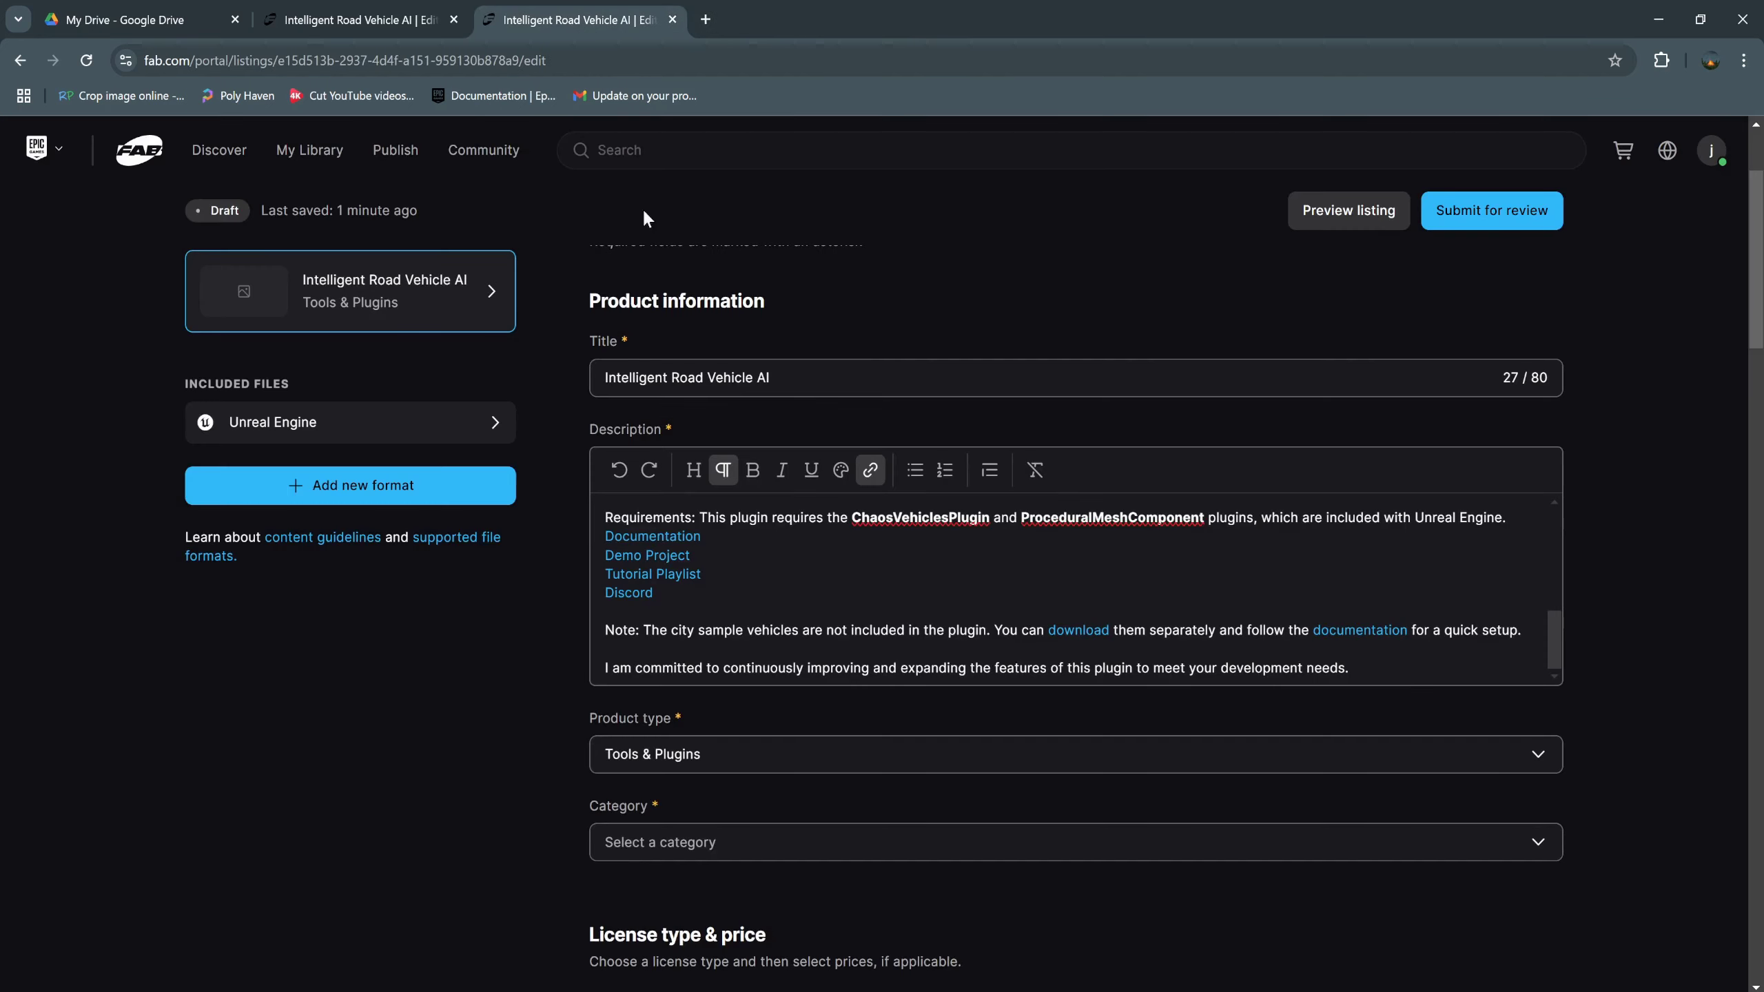
left_click(696, 553)
left_click_drag(696, 555, 604, 562)
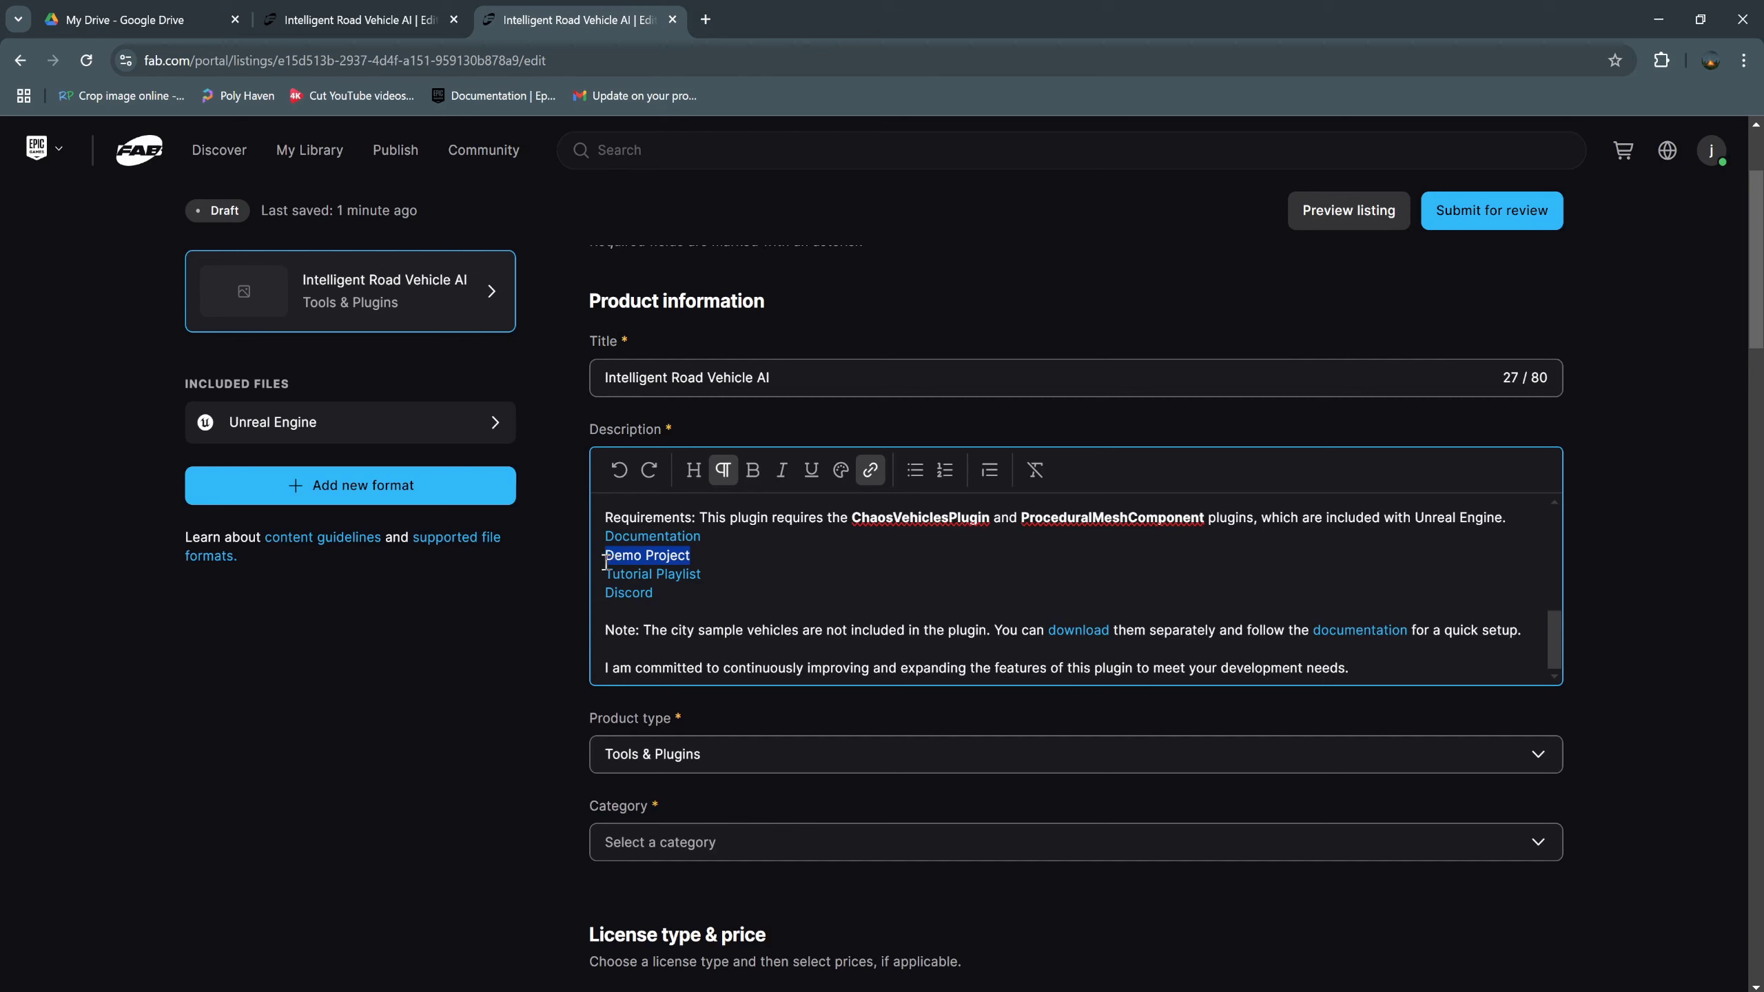
left_click(696, 556)
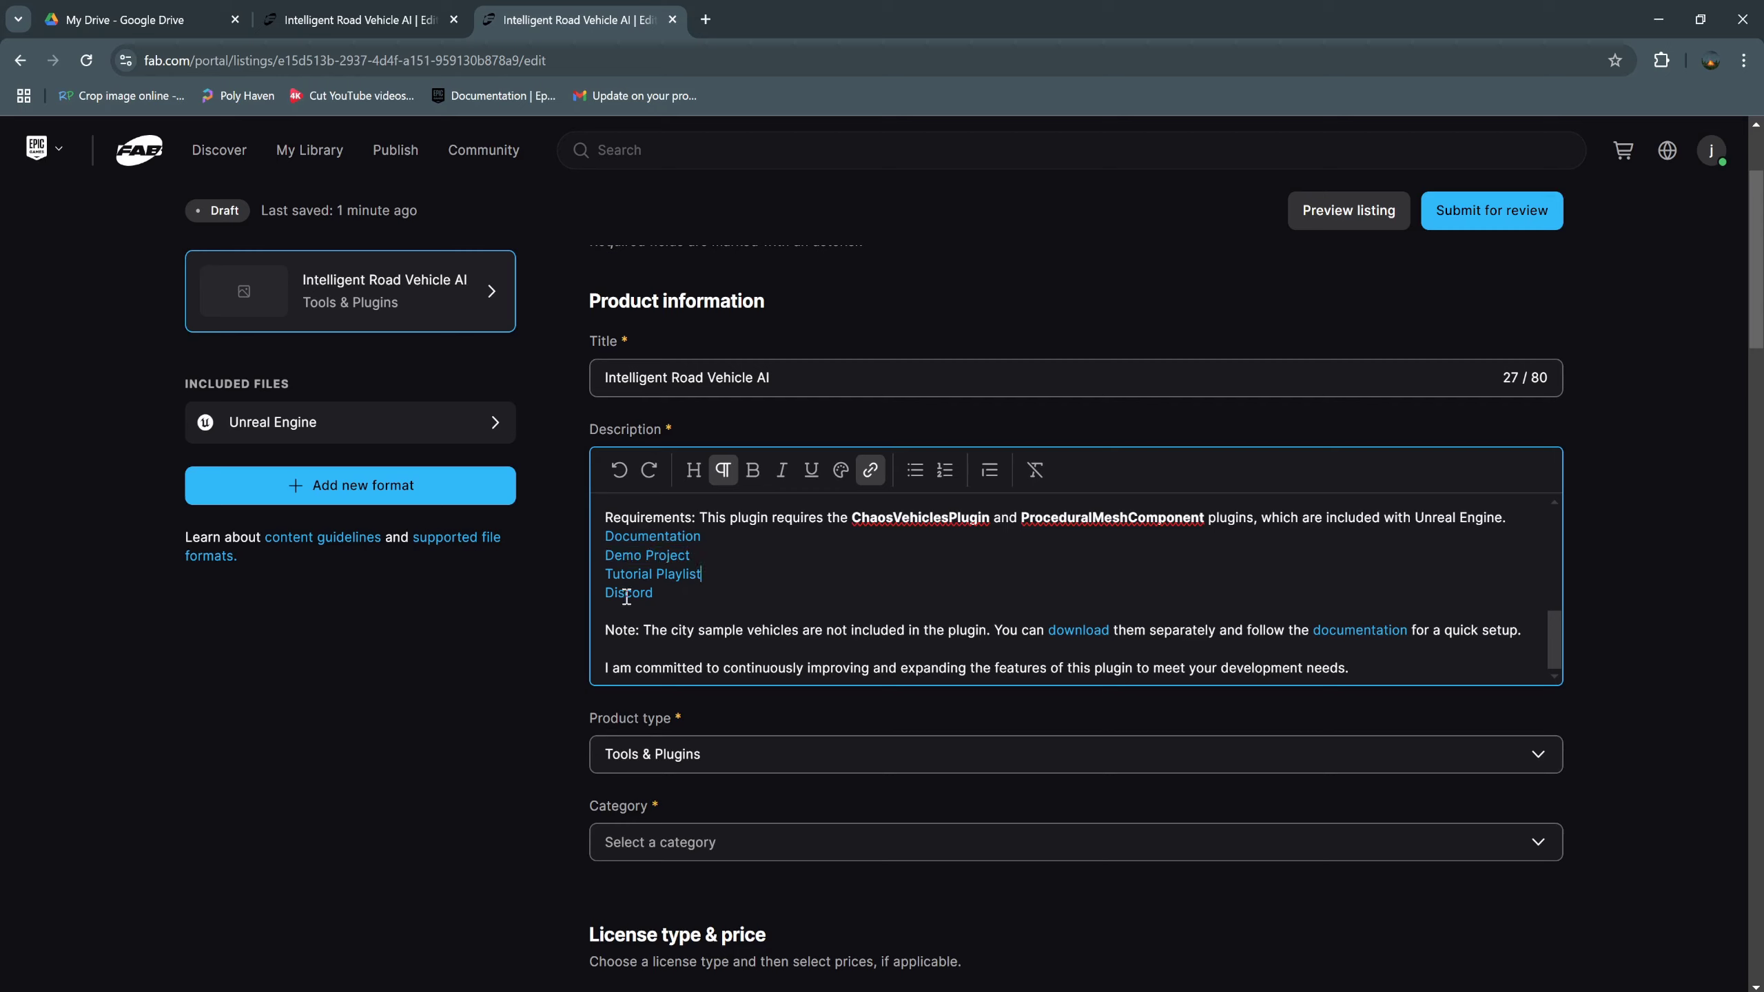
left_click_drag(656, 595, 604, 599)
scroll(995, 627, "down", 3)
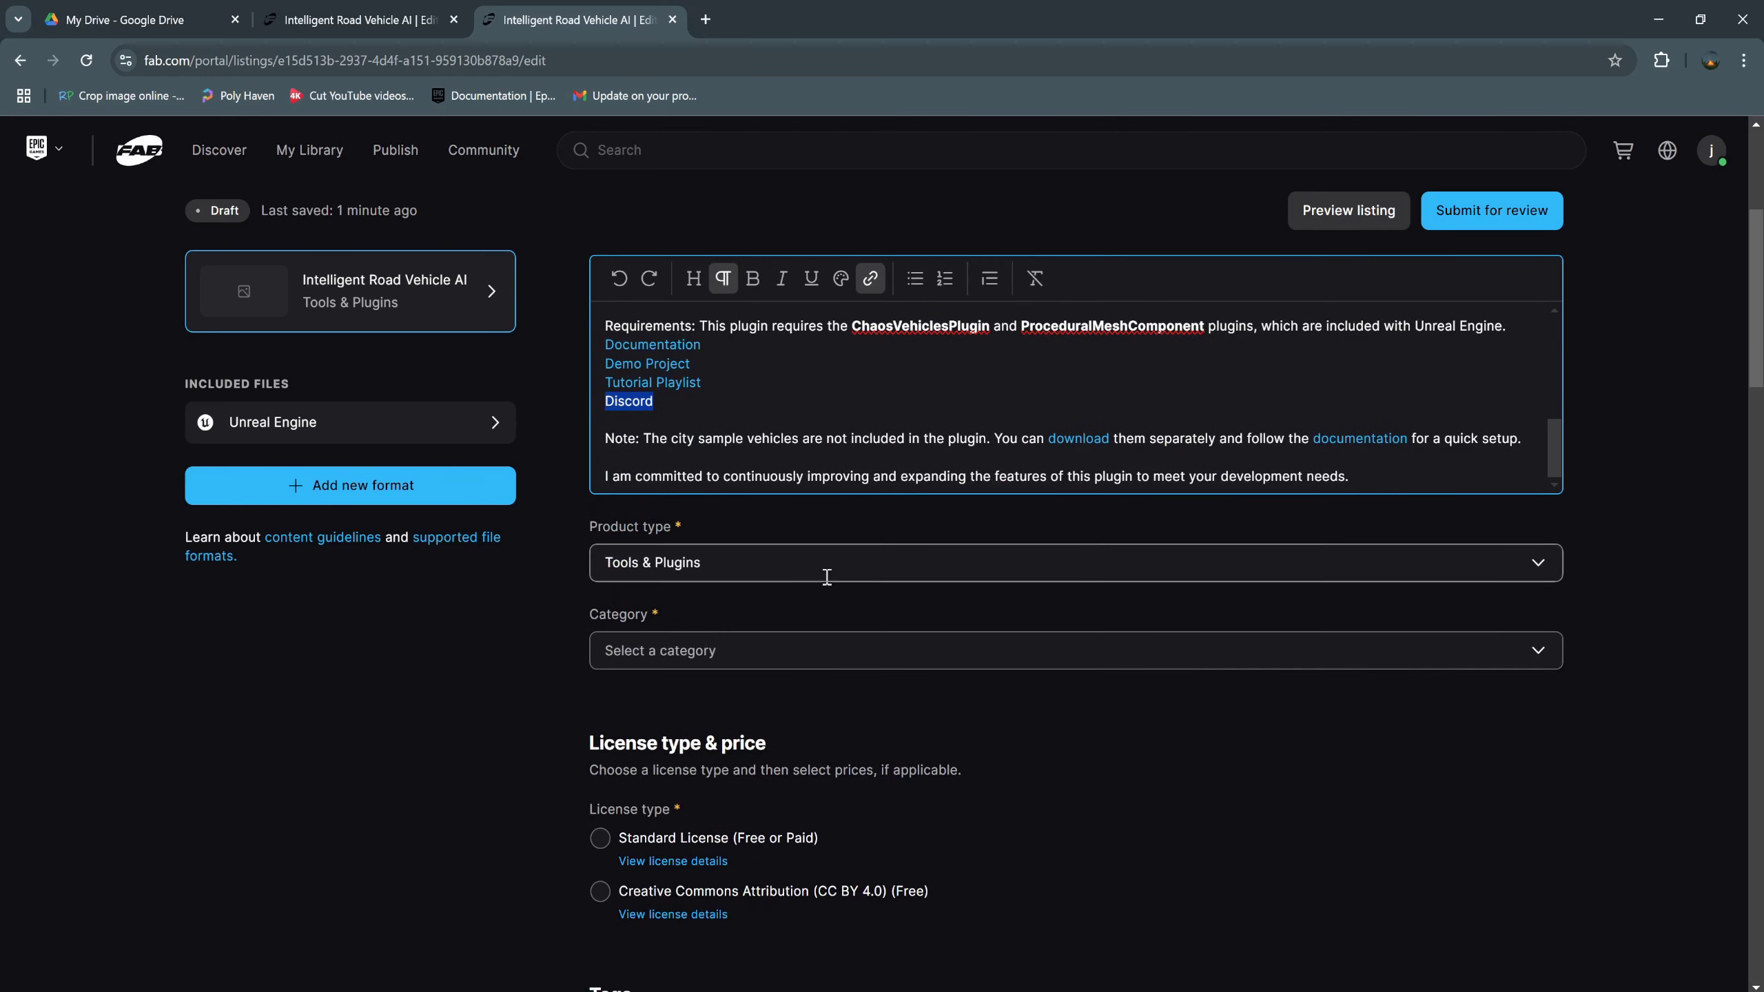
Pick Artificial Intelligence from the Category dropdown and close the field.
left_click(618, 648)
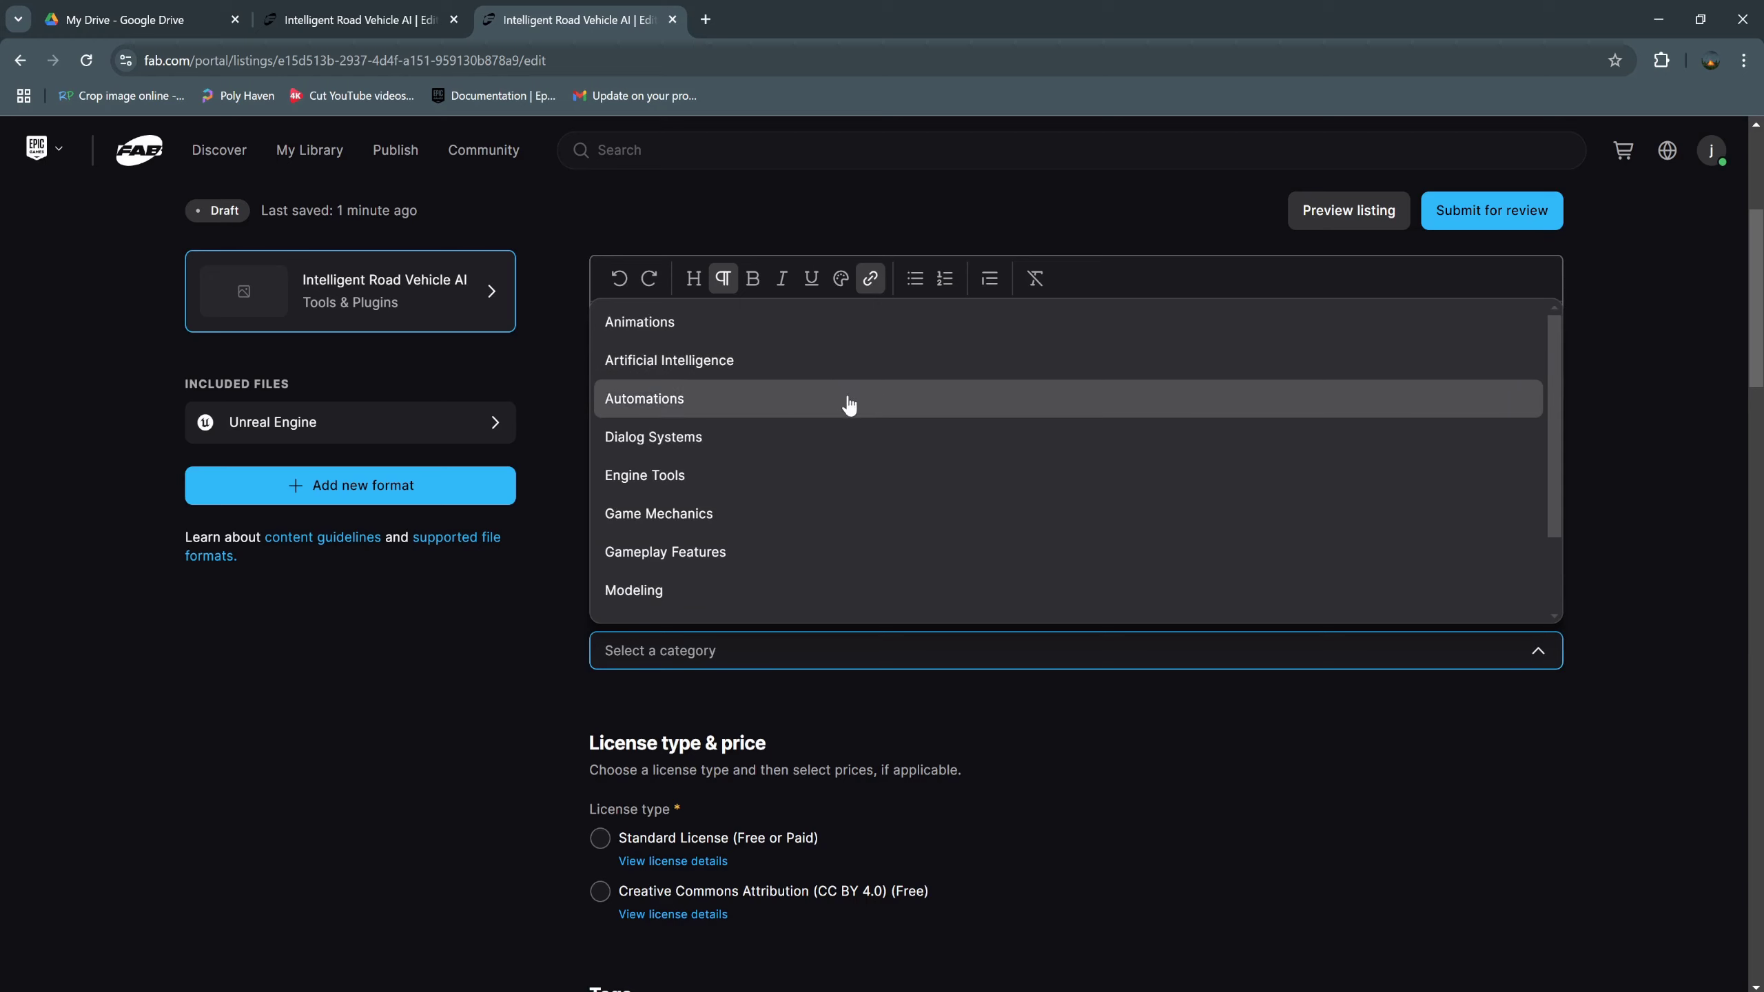
scroll(758, 490, "down", 1)
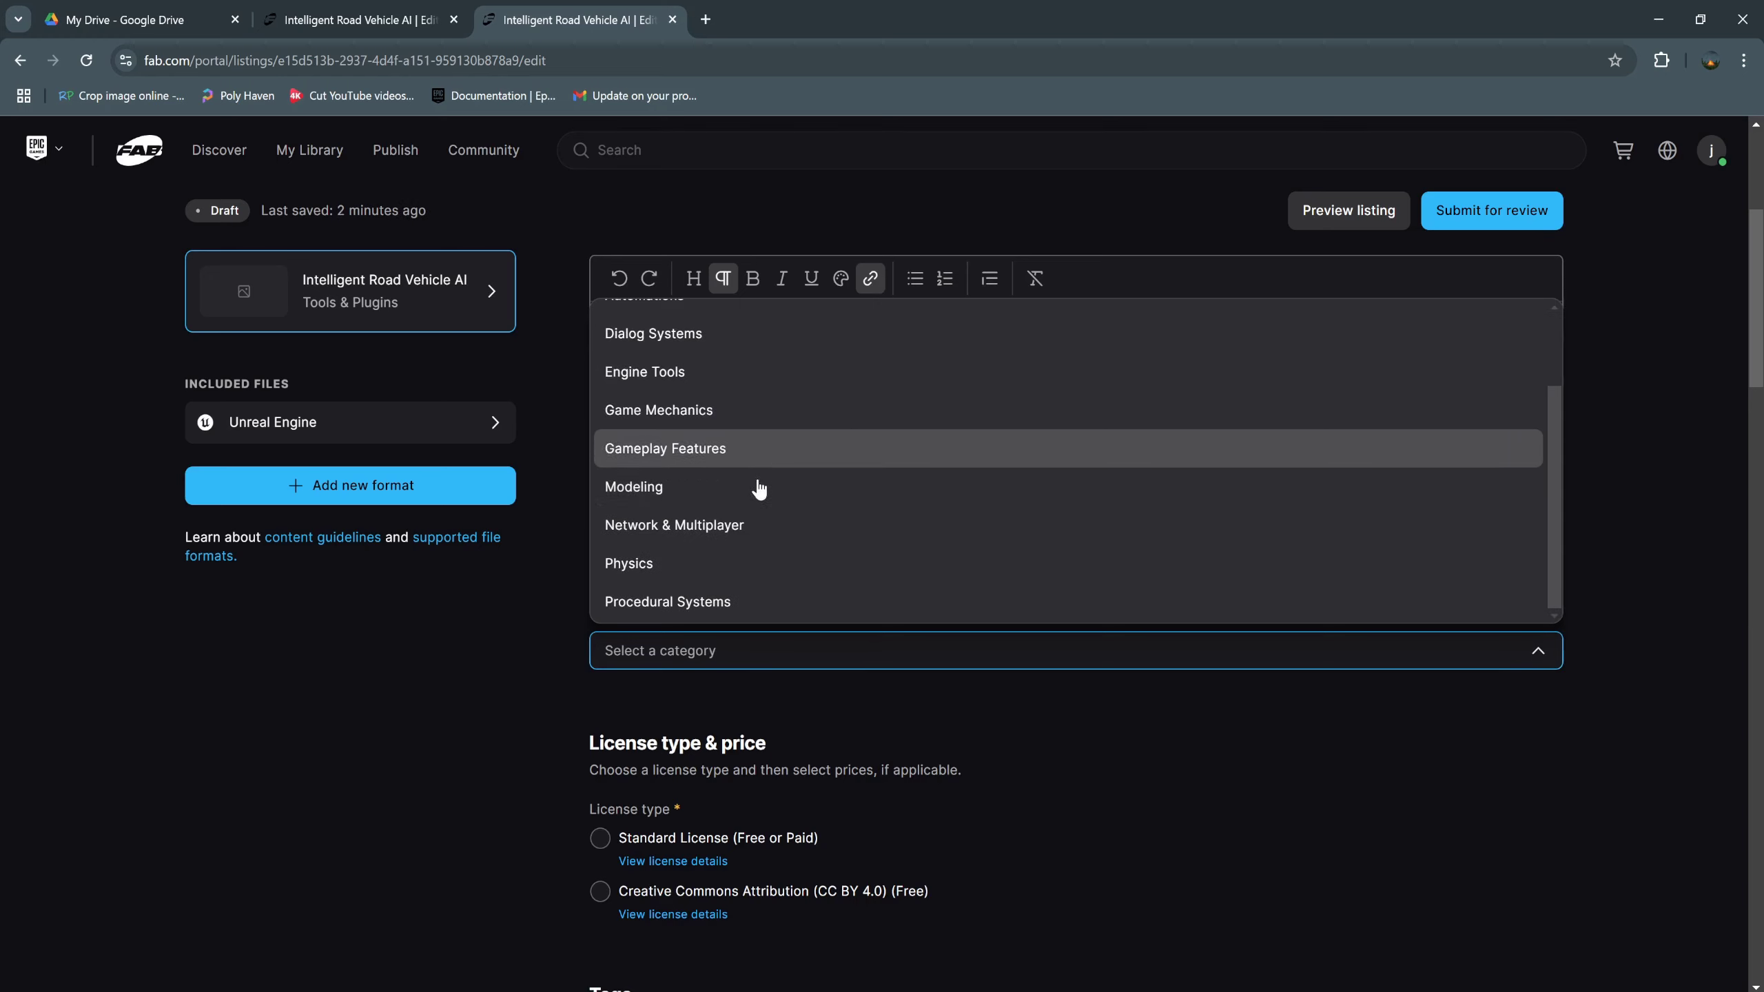
scroll(759, 511, "down", 2)
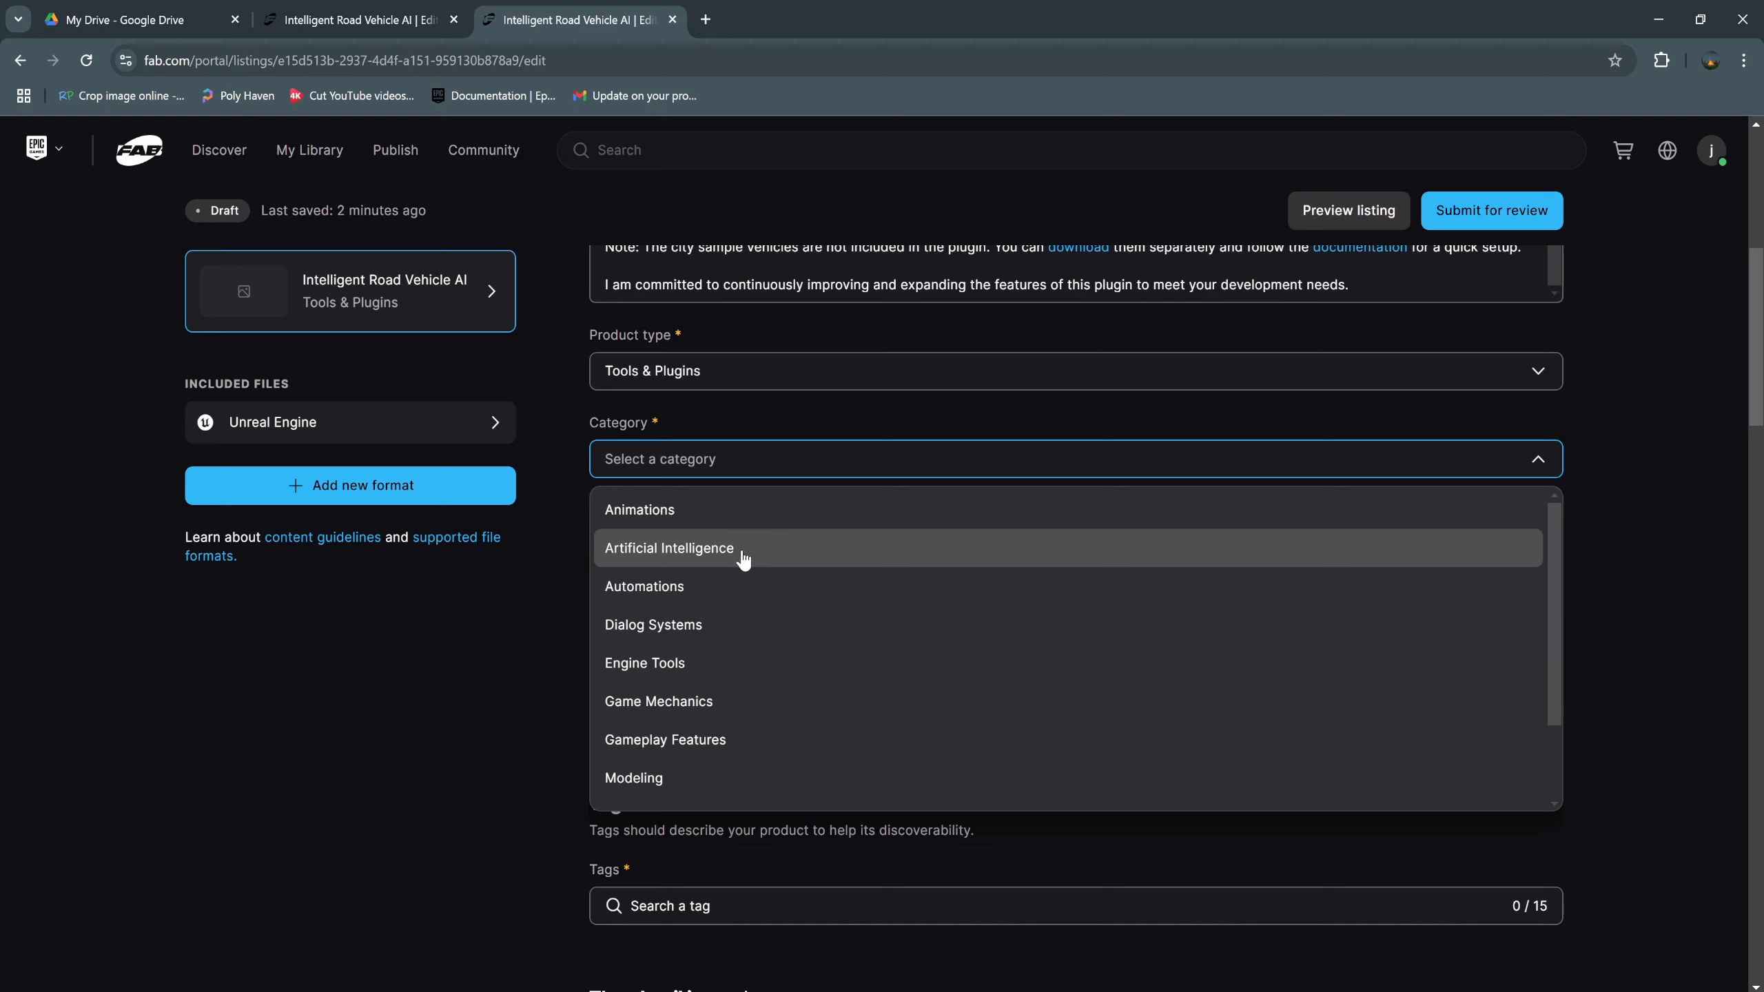
left_click(741, 554)
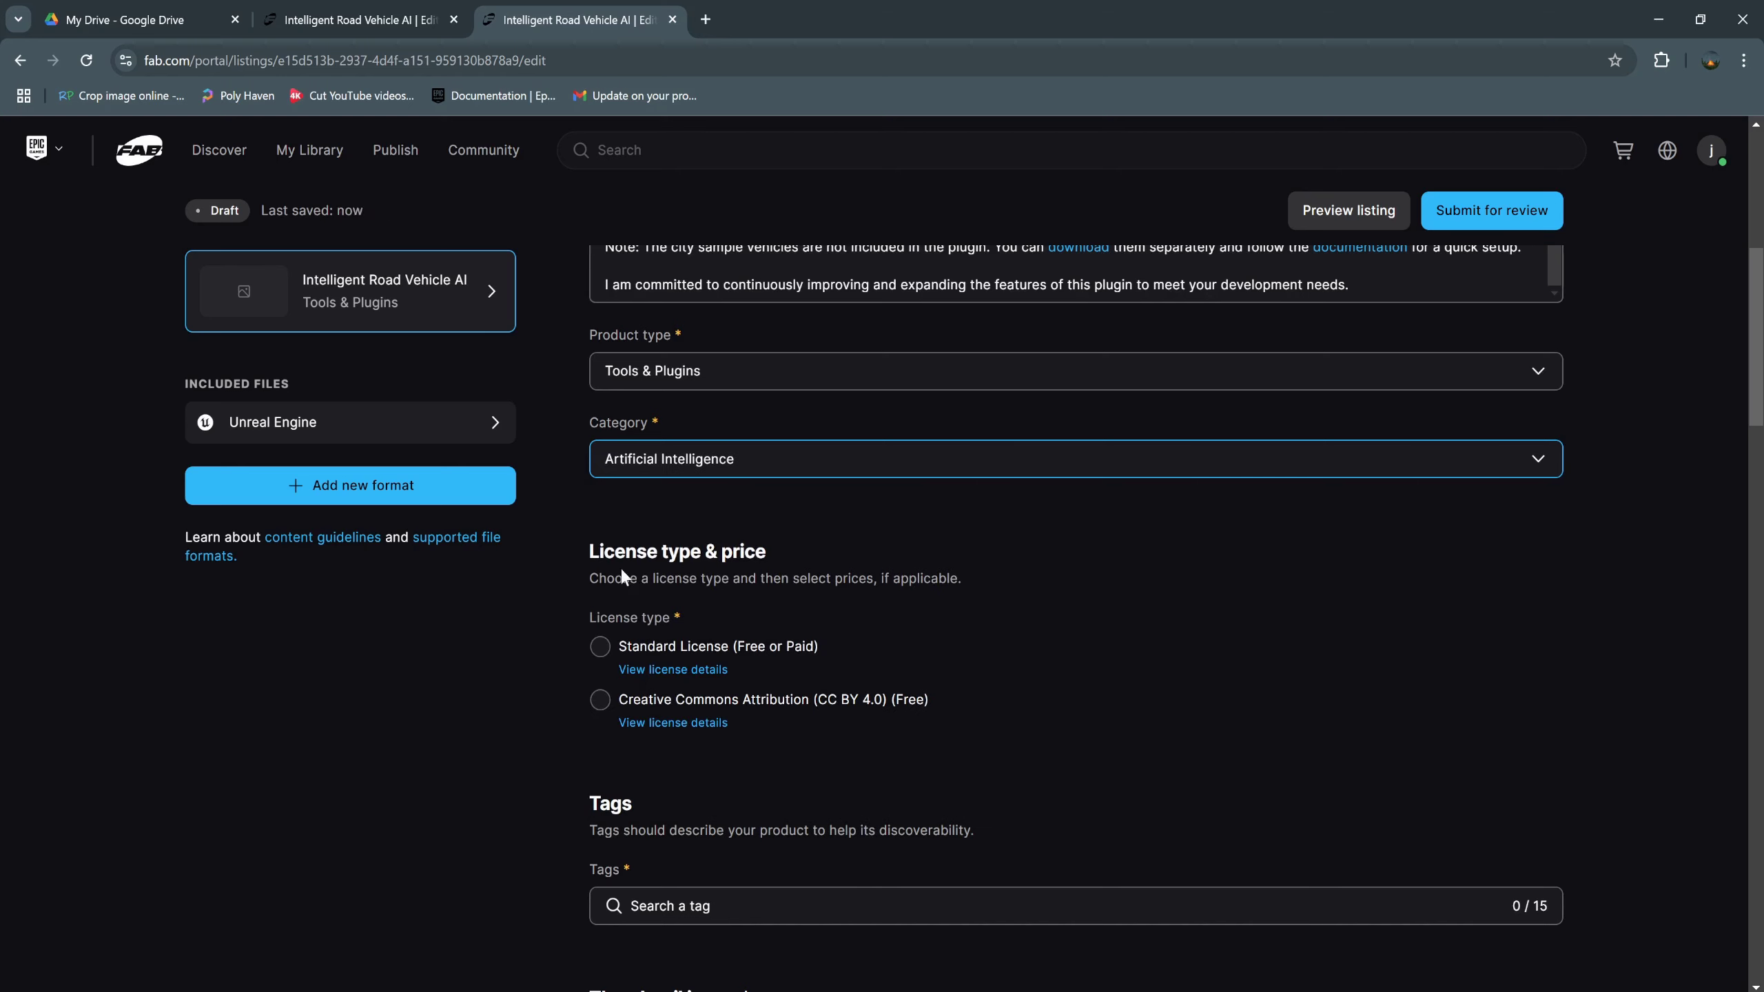
left_click(602, 554)
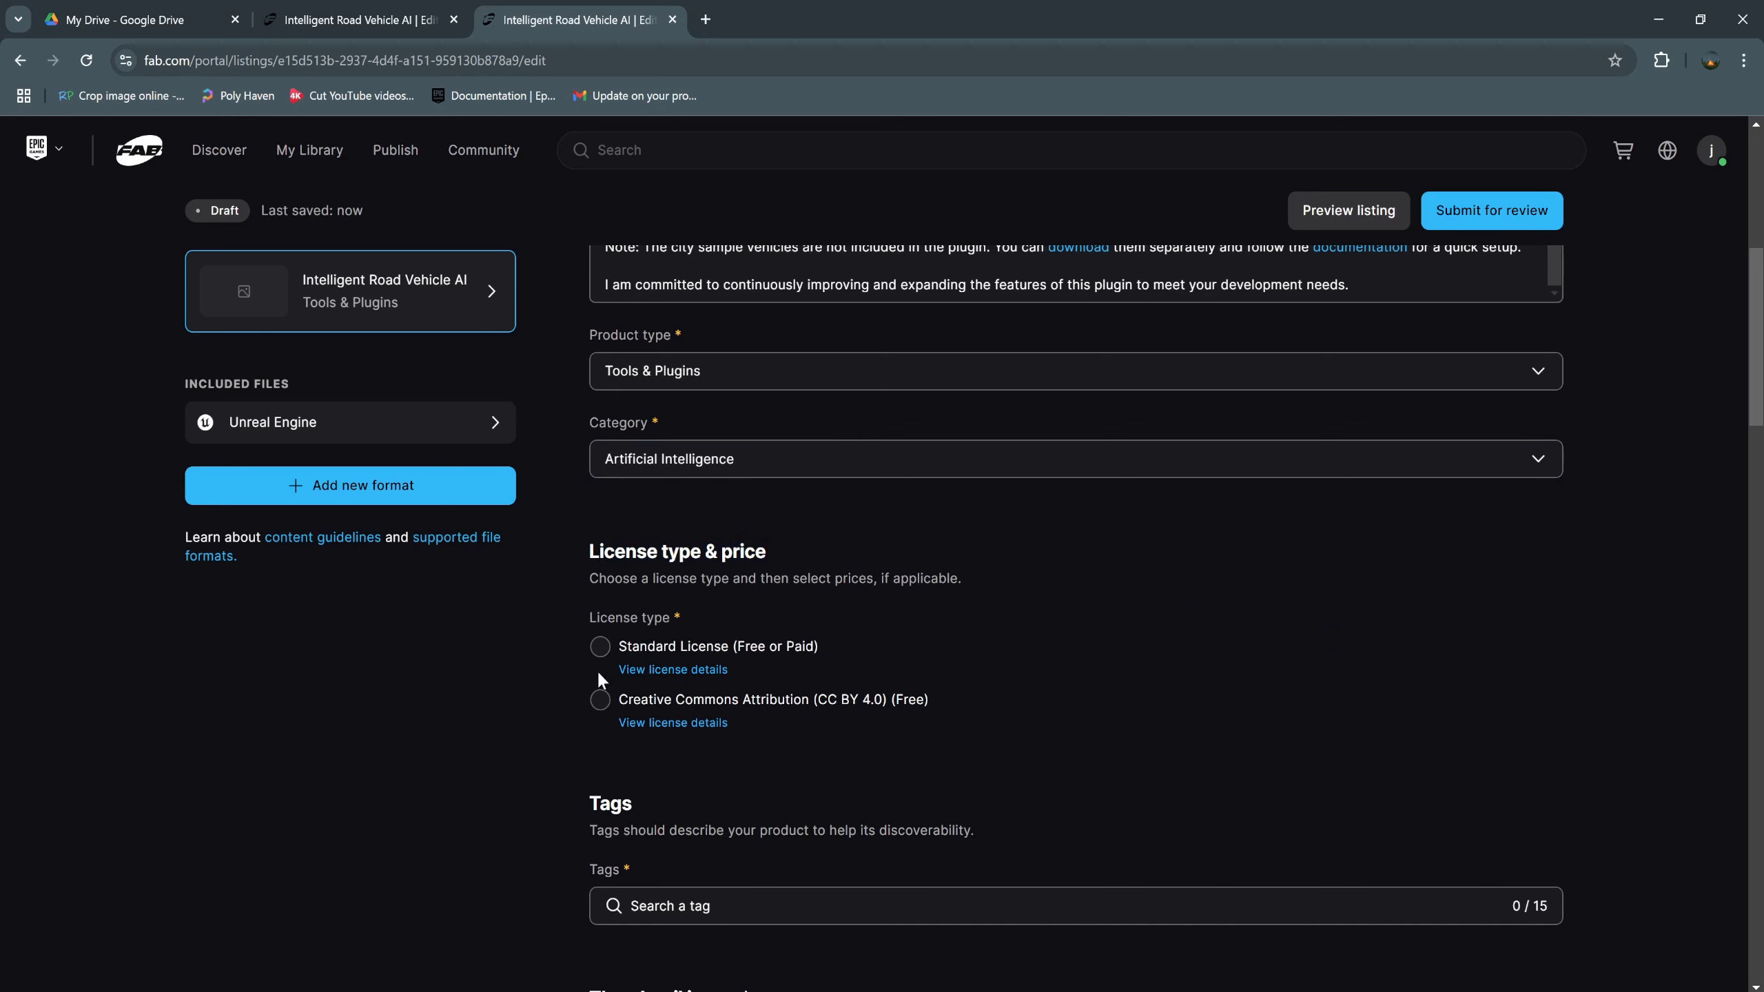
Choose the Standard License option for the listing.
left_click(600, 647)
scroll(951, 676, "down", 3)
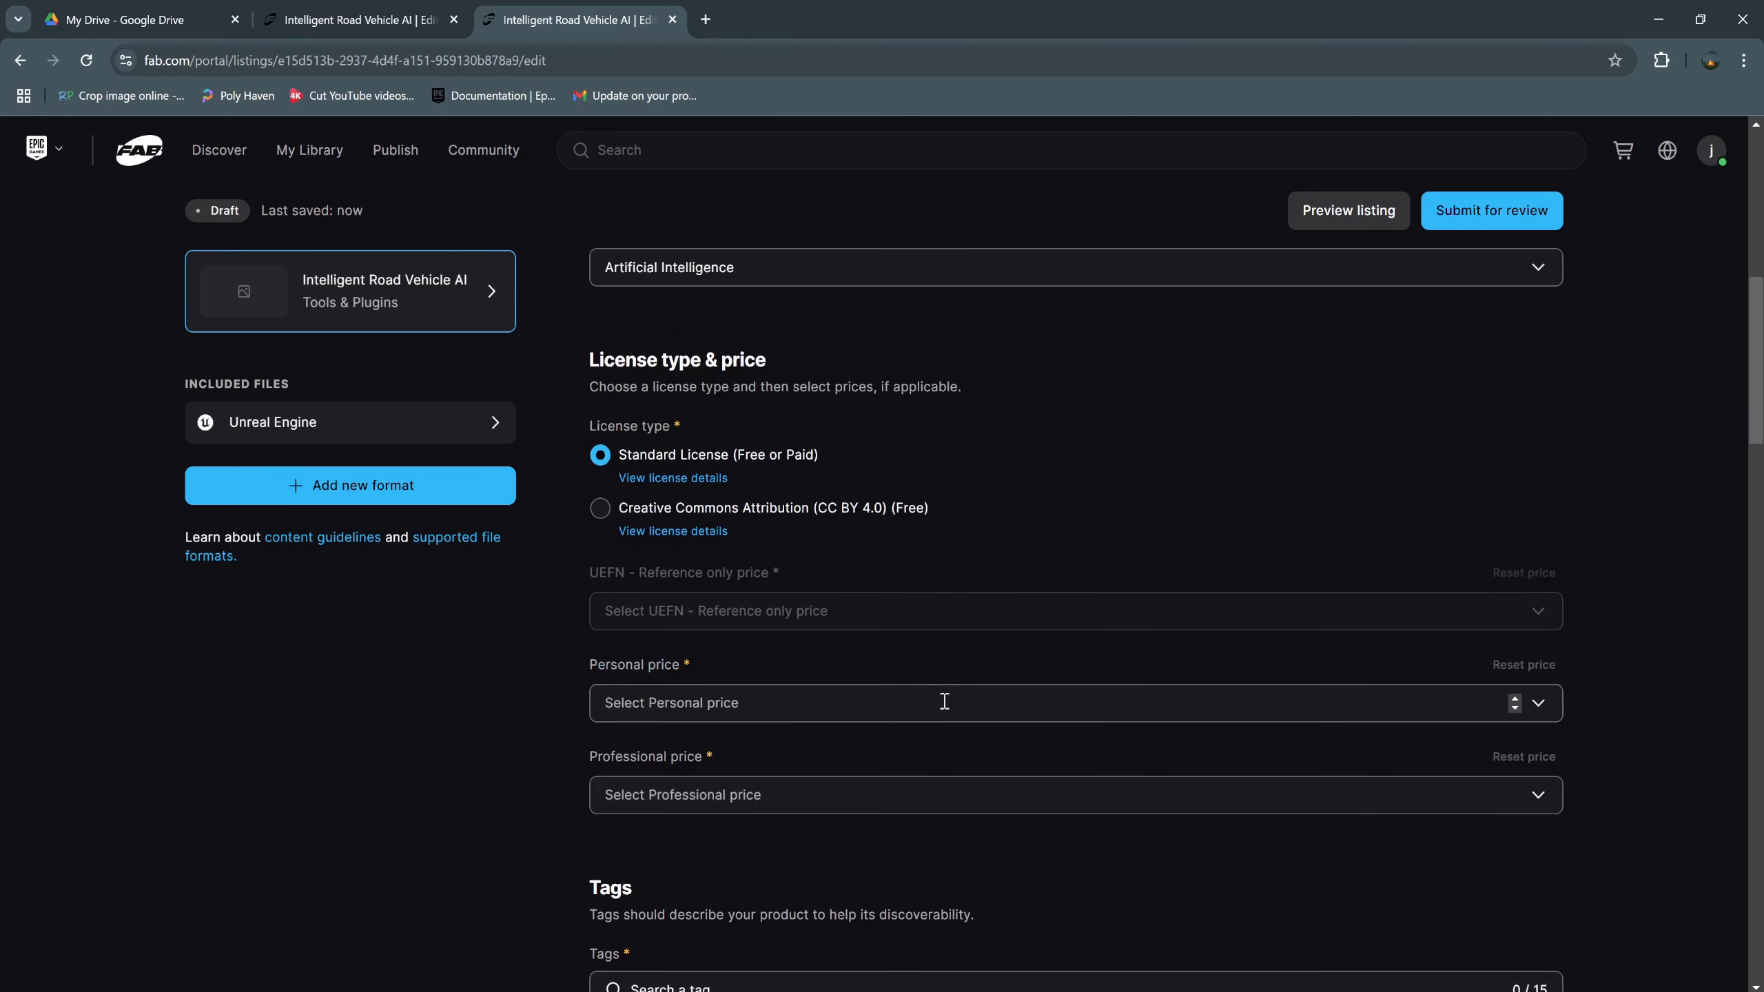
scroll(634, 695, "down", 3)
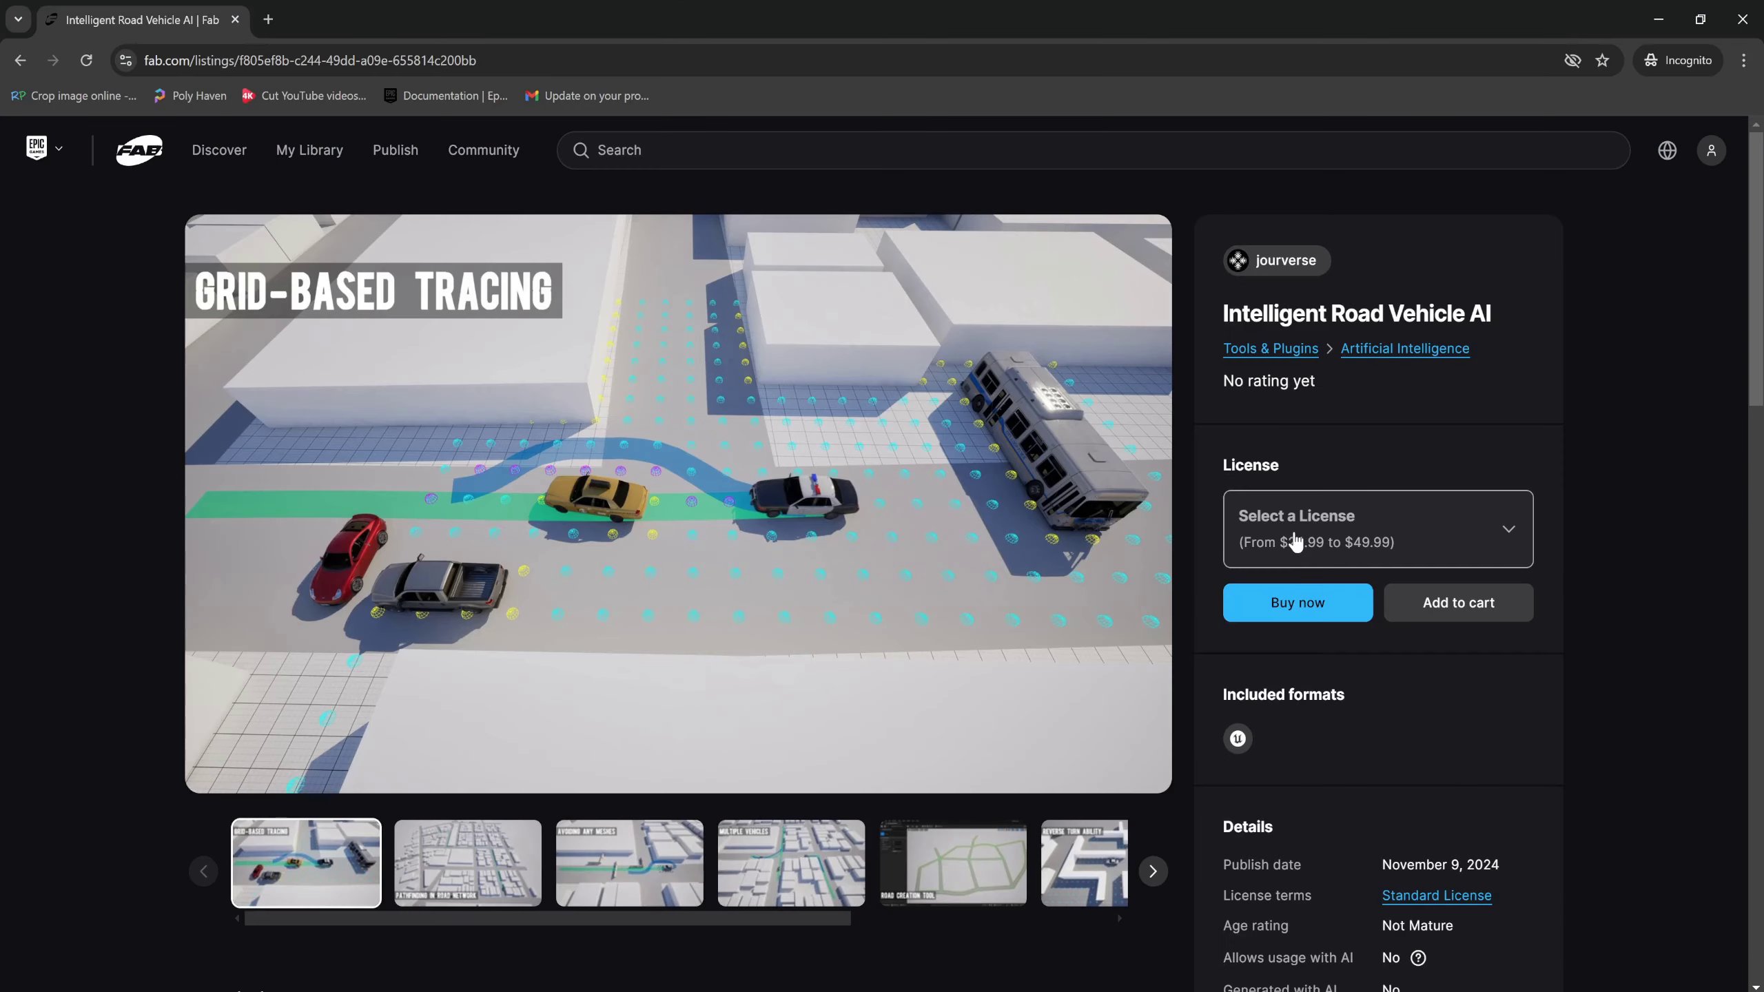
Check the live listing's $24.99 and $49.99 license prices, then close the incognito window.
left_click(1295, 541)
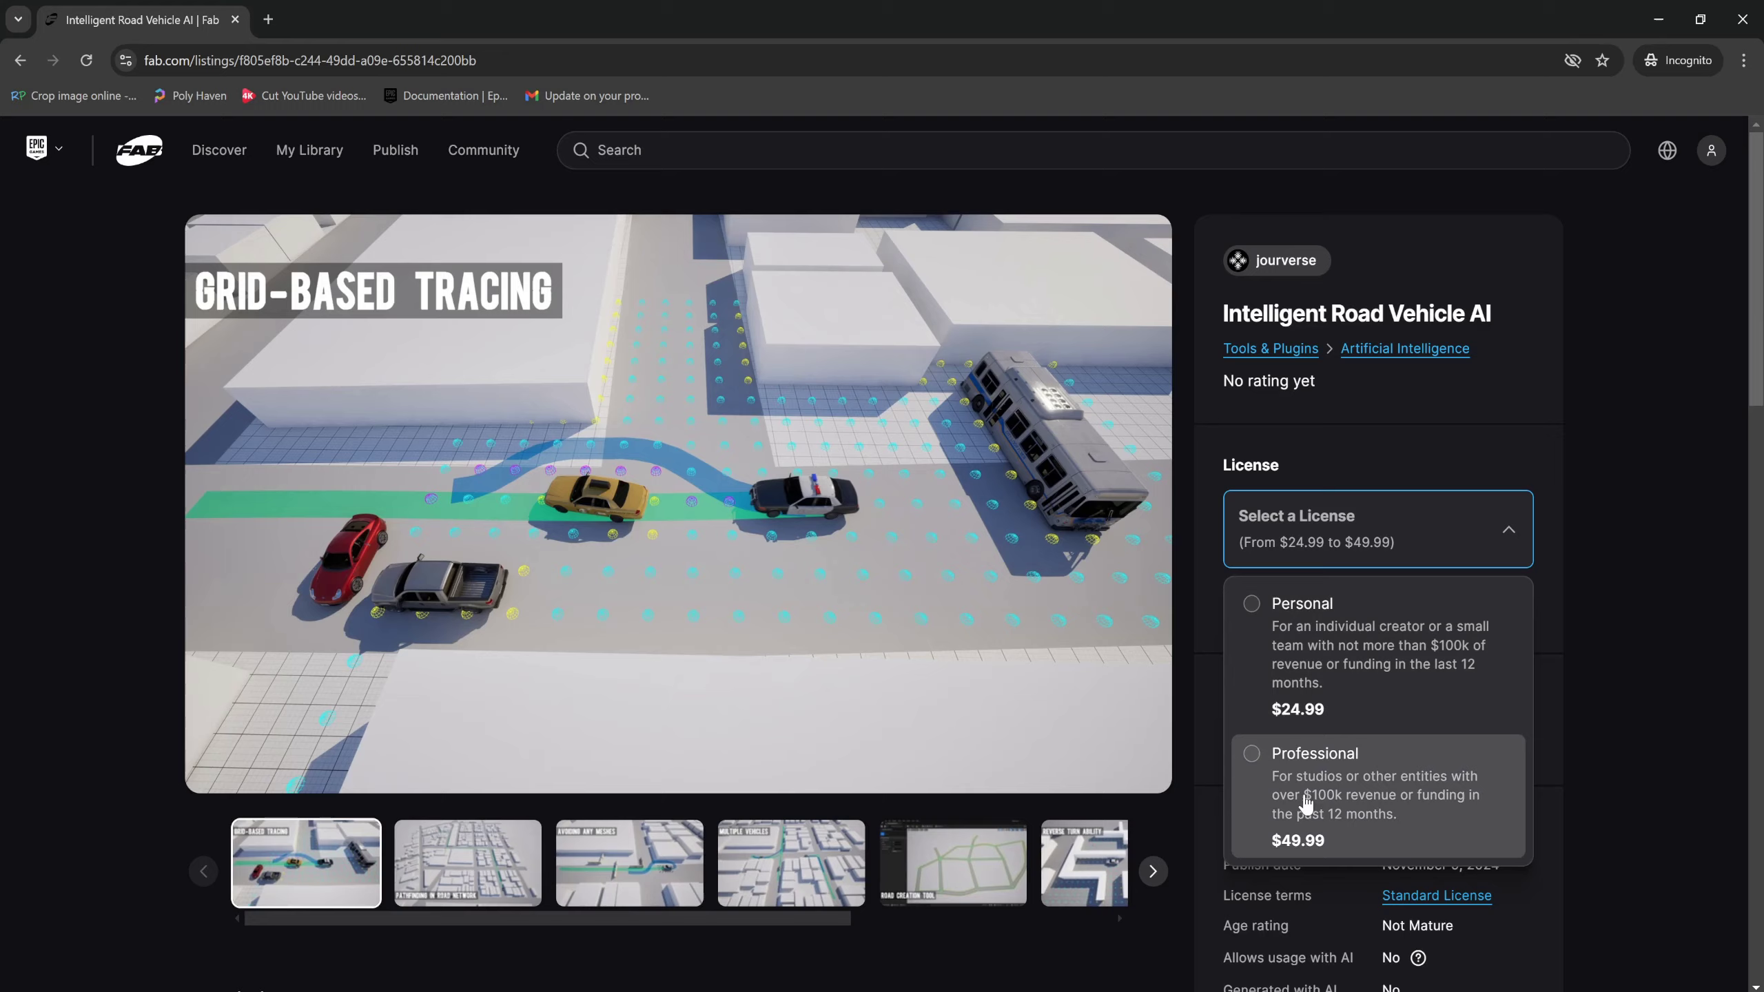
scroll(1315, 792, "down", 2)
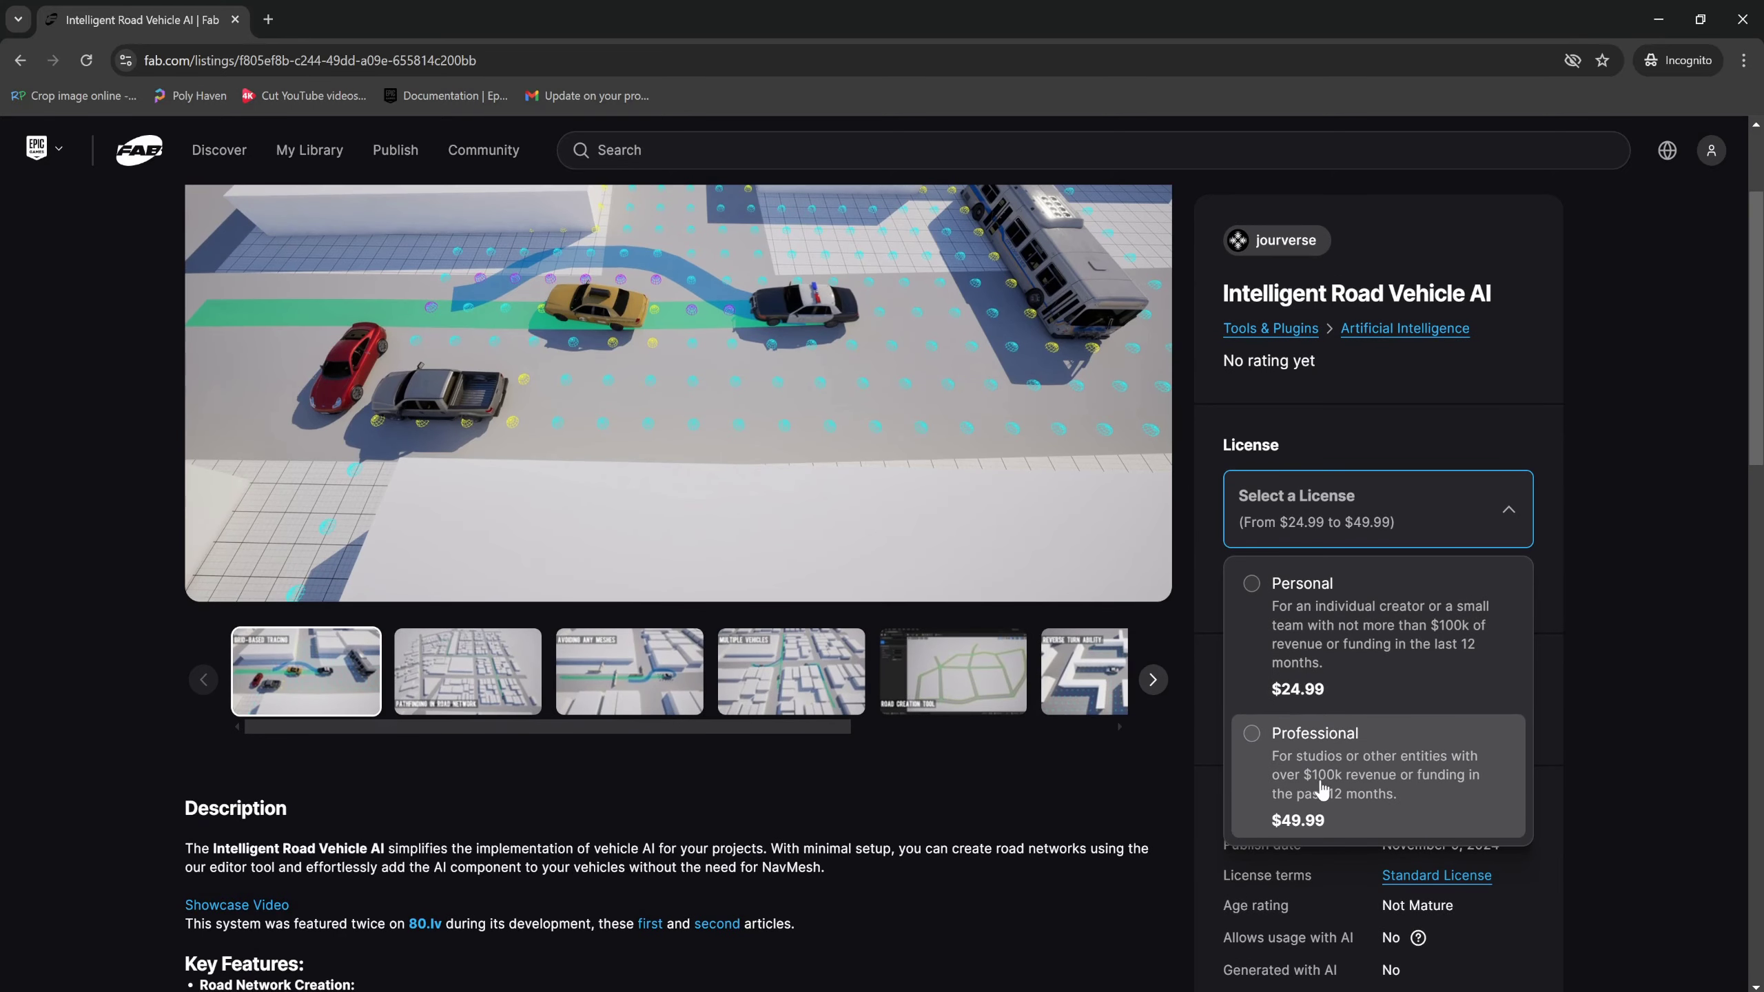
left_click(1604, 681)
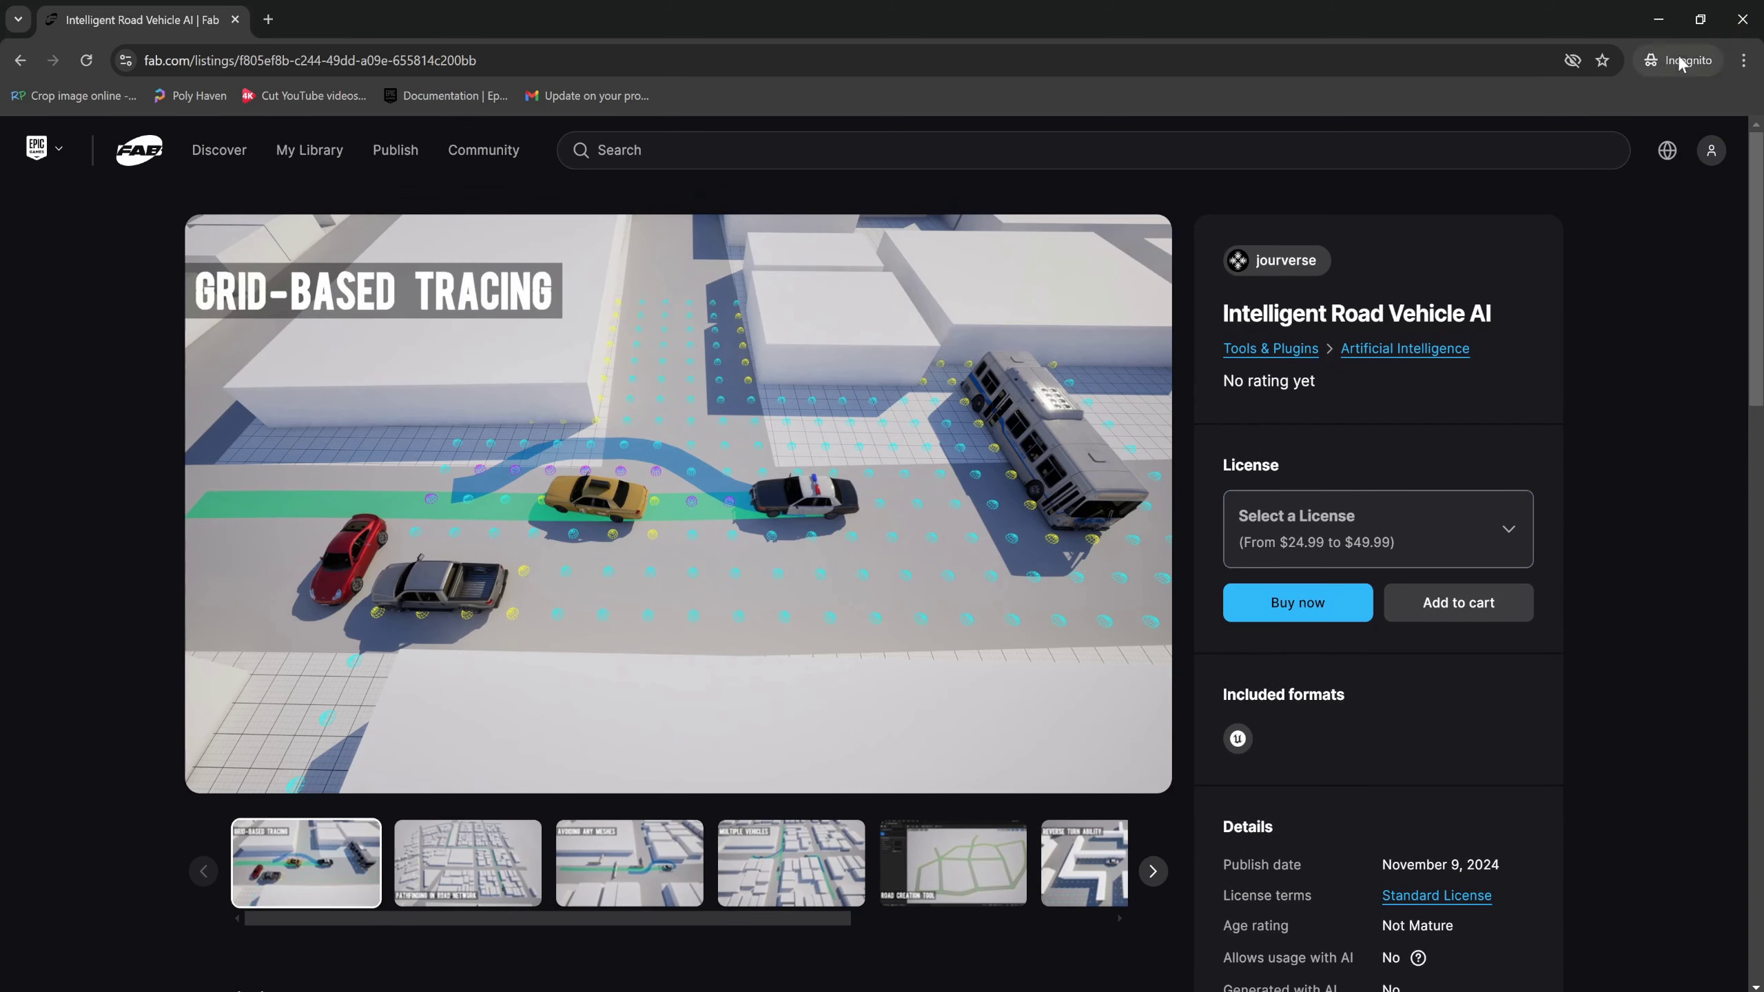
left_click(1740, 18)
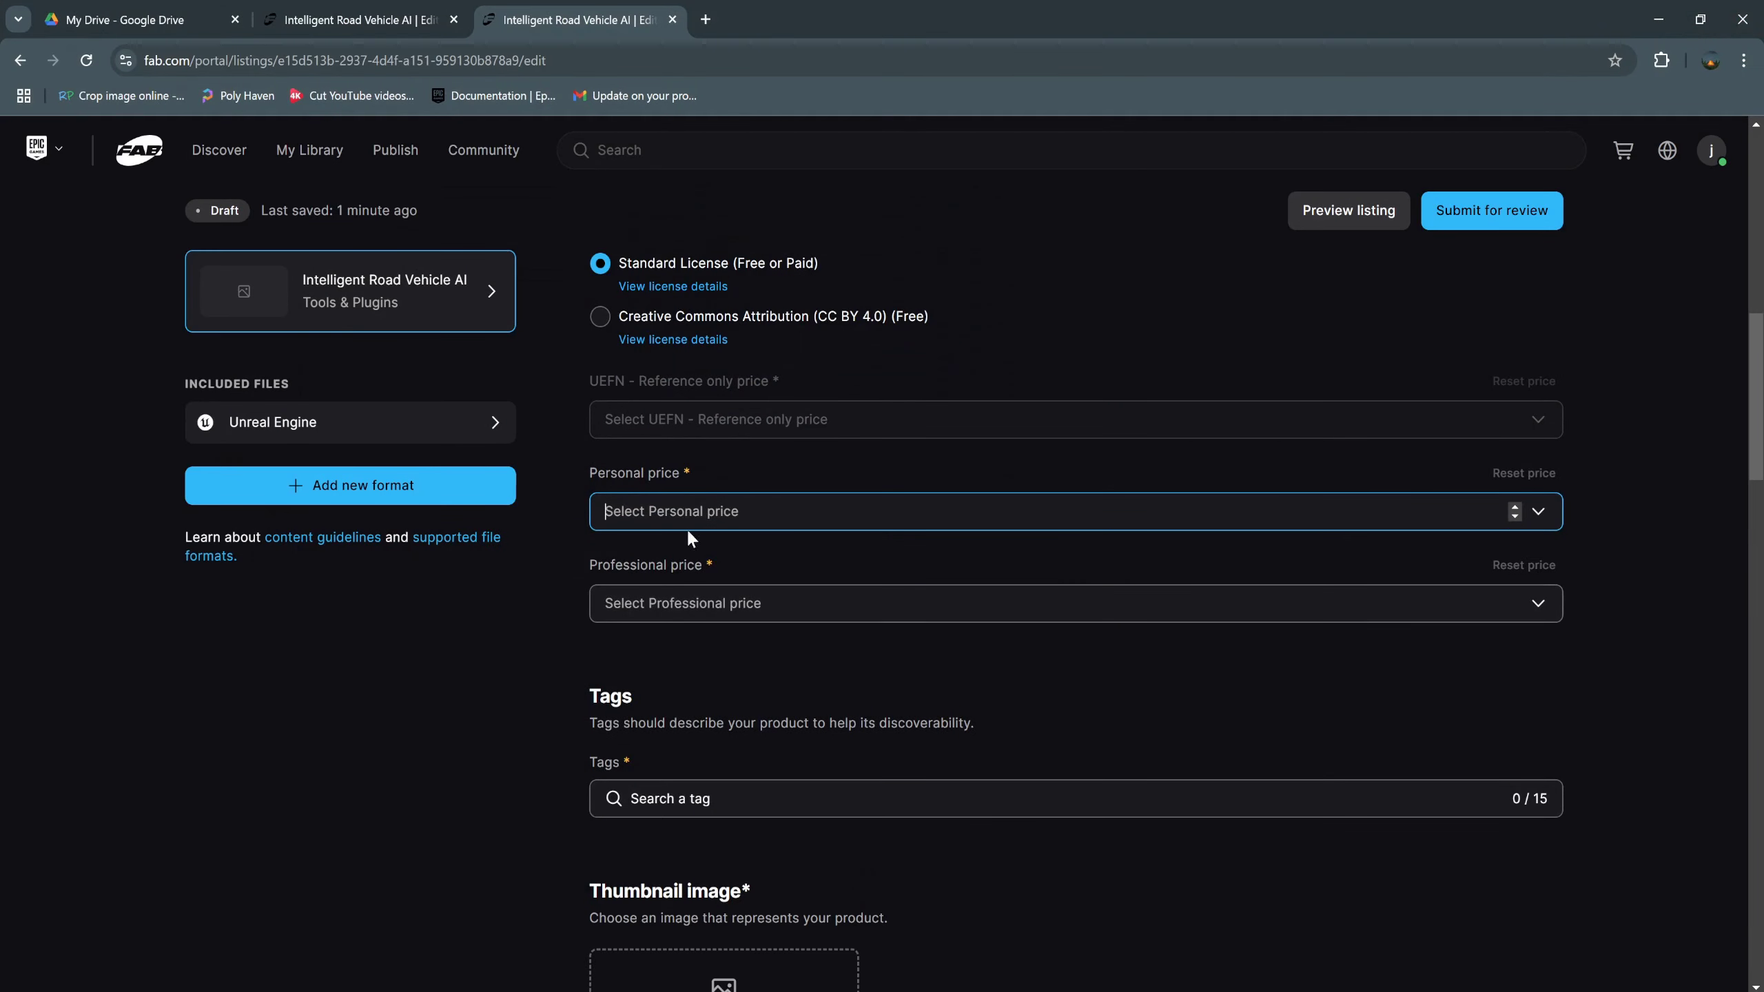
Set Personal price to 24.99 (USD) and Professional price to 49.99 (USD).
left_click(696, 525)
scroll(694, 726, "down", 10)
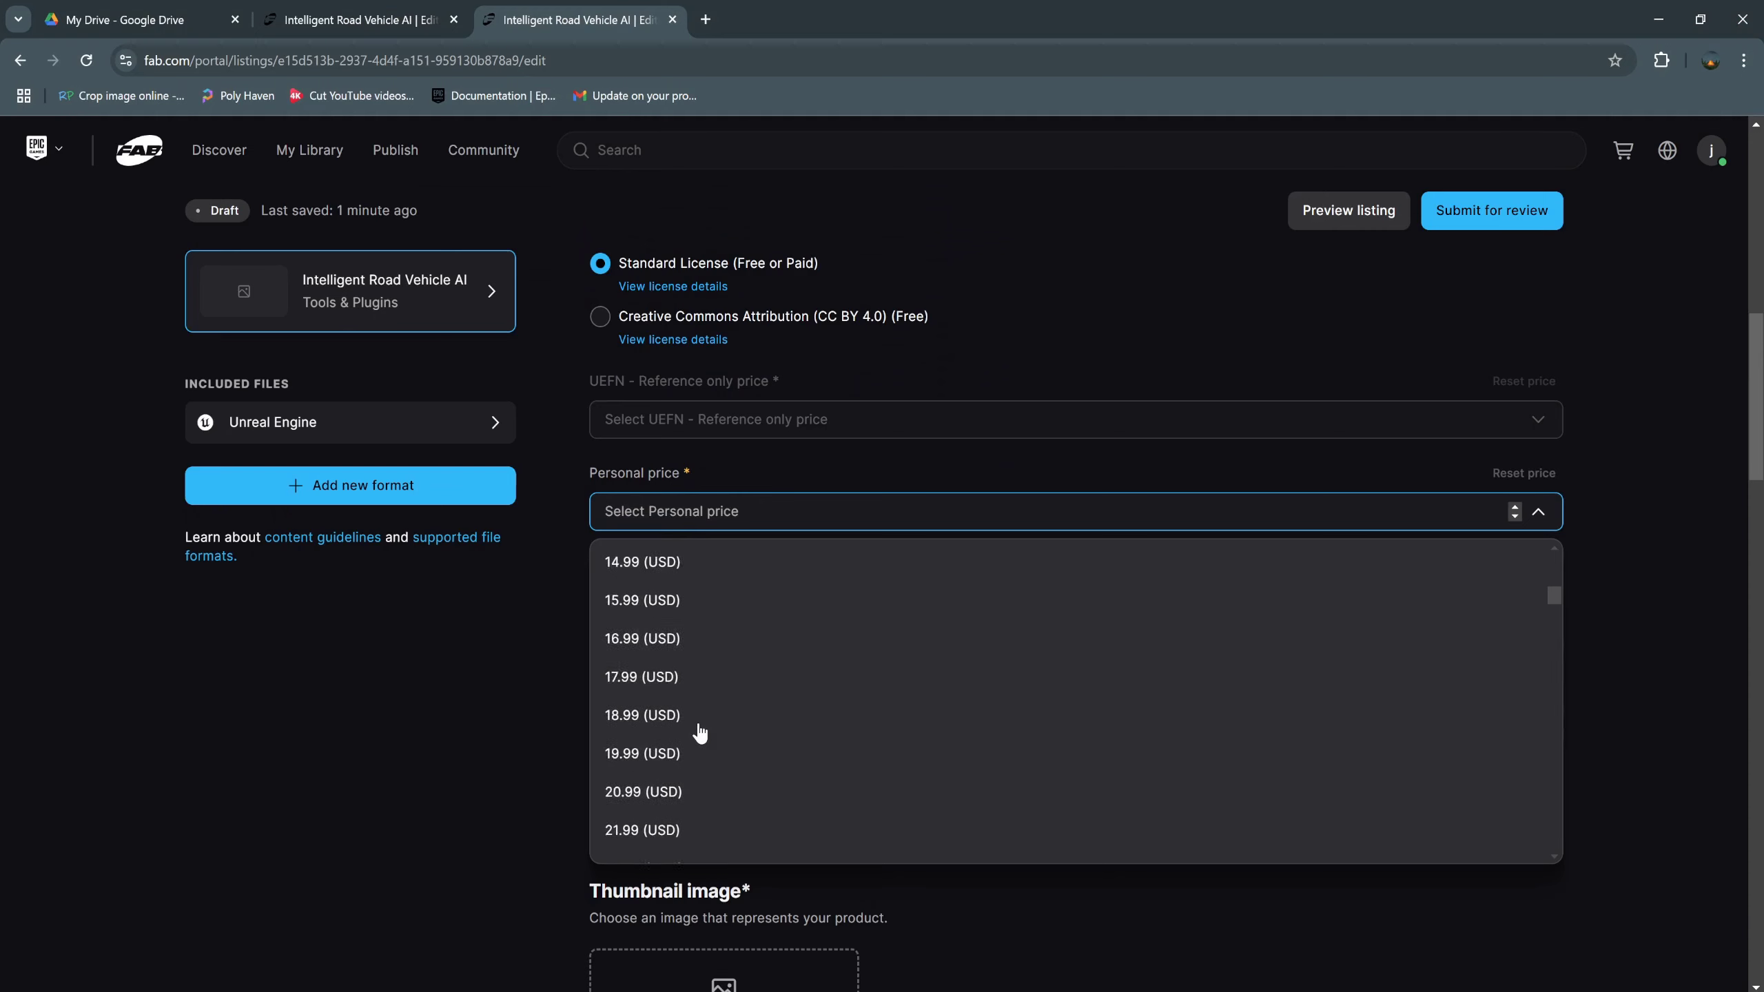
left_click(748, 759)
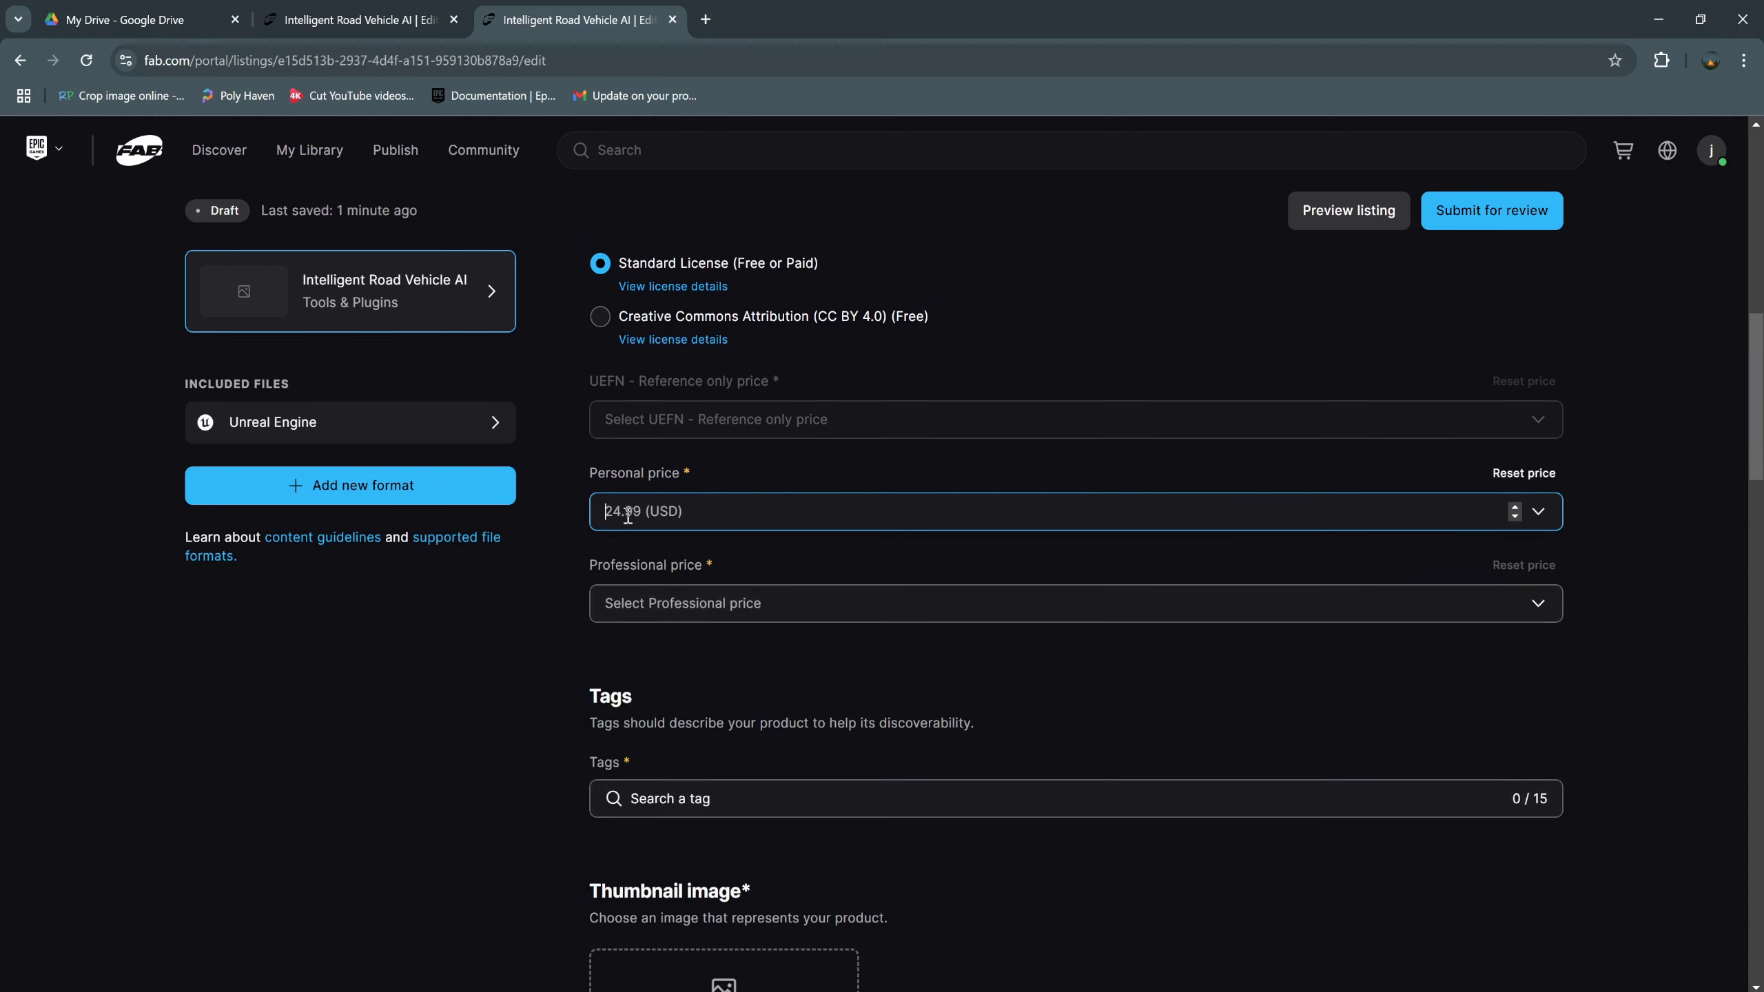
left_click(646, 603)
scroll(760, 441, "down", 15)
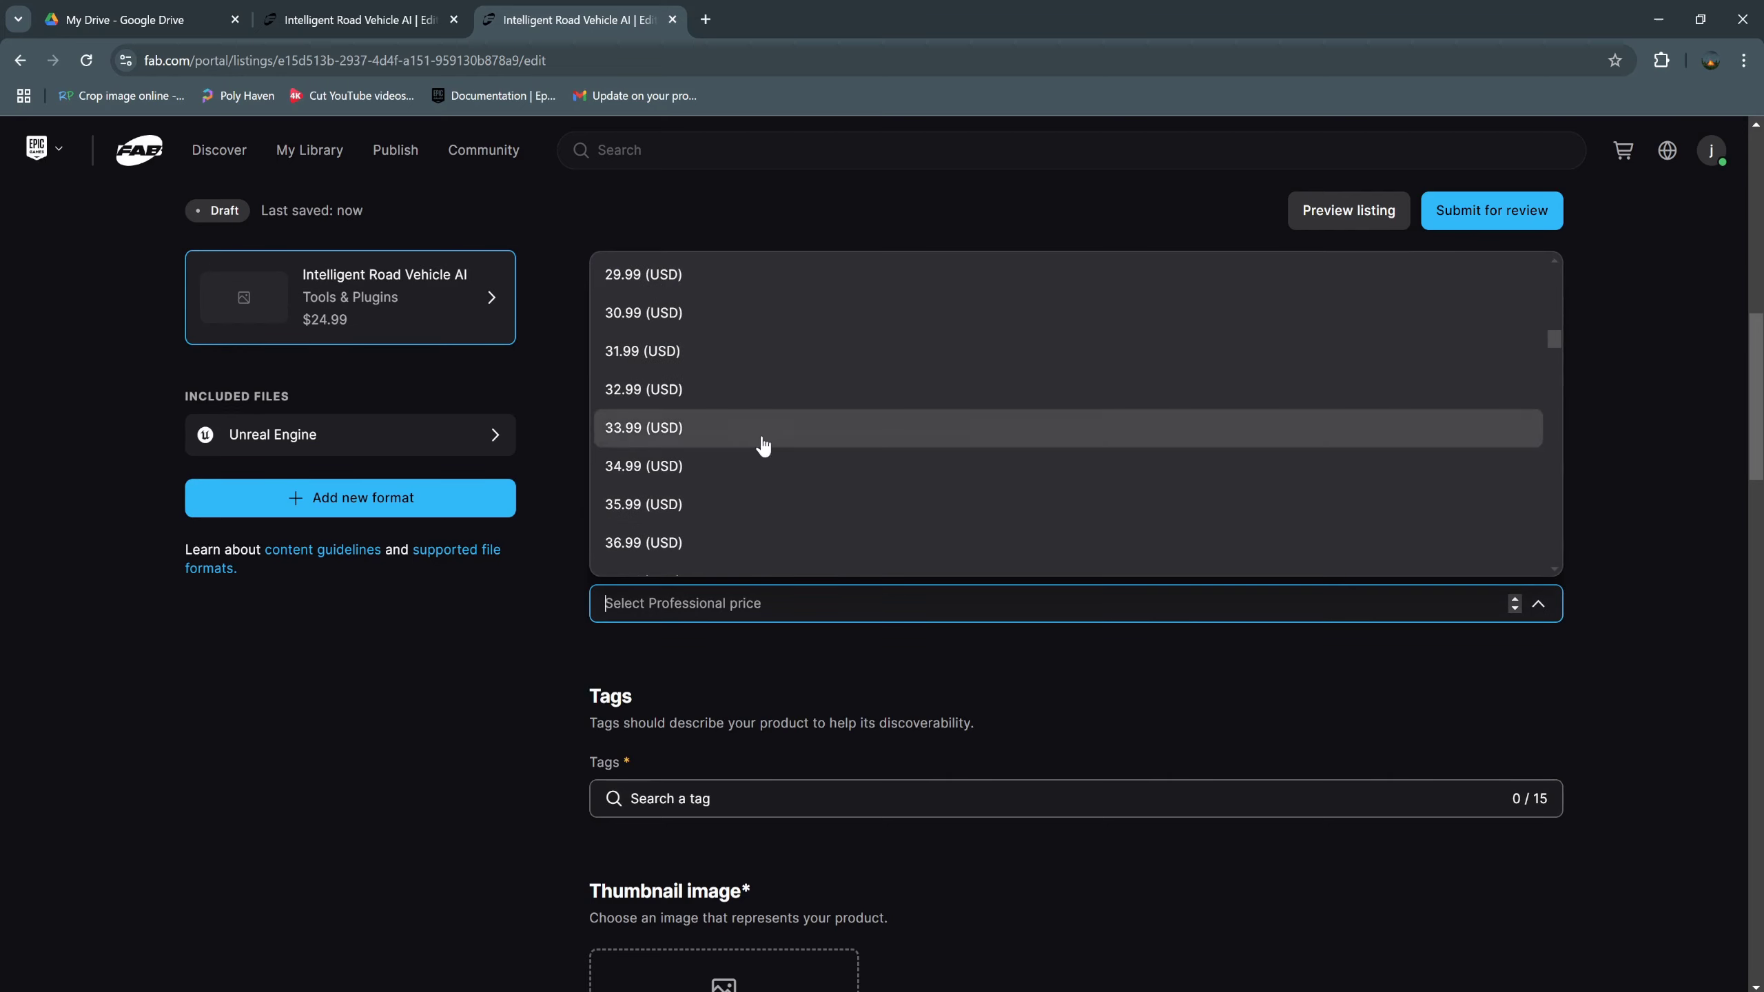
scroll(703, 507, "down", 5)
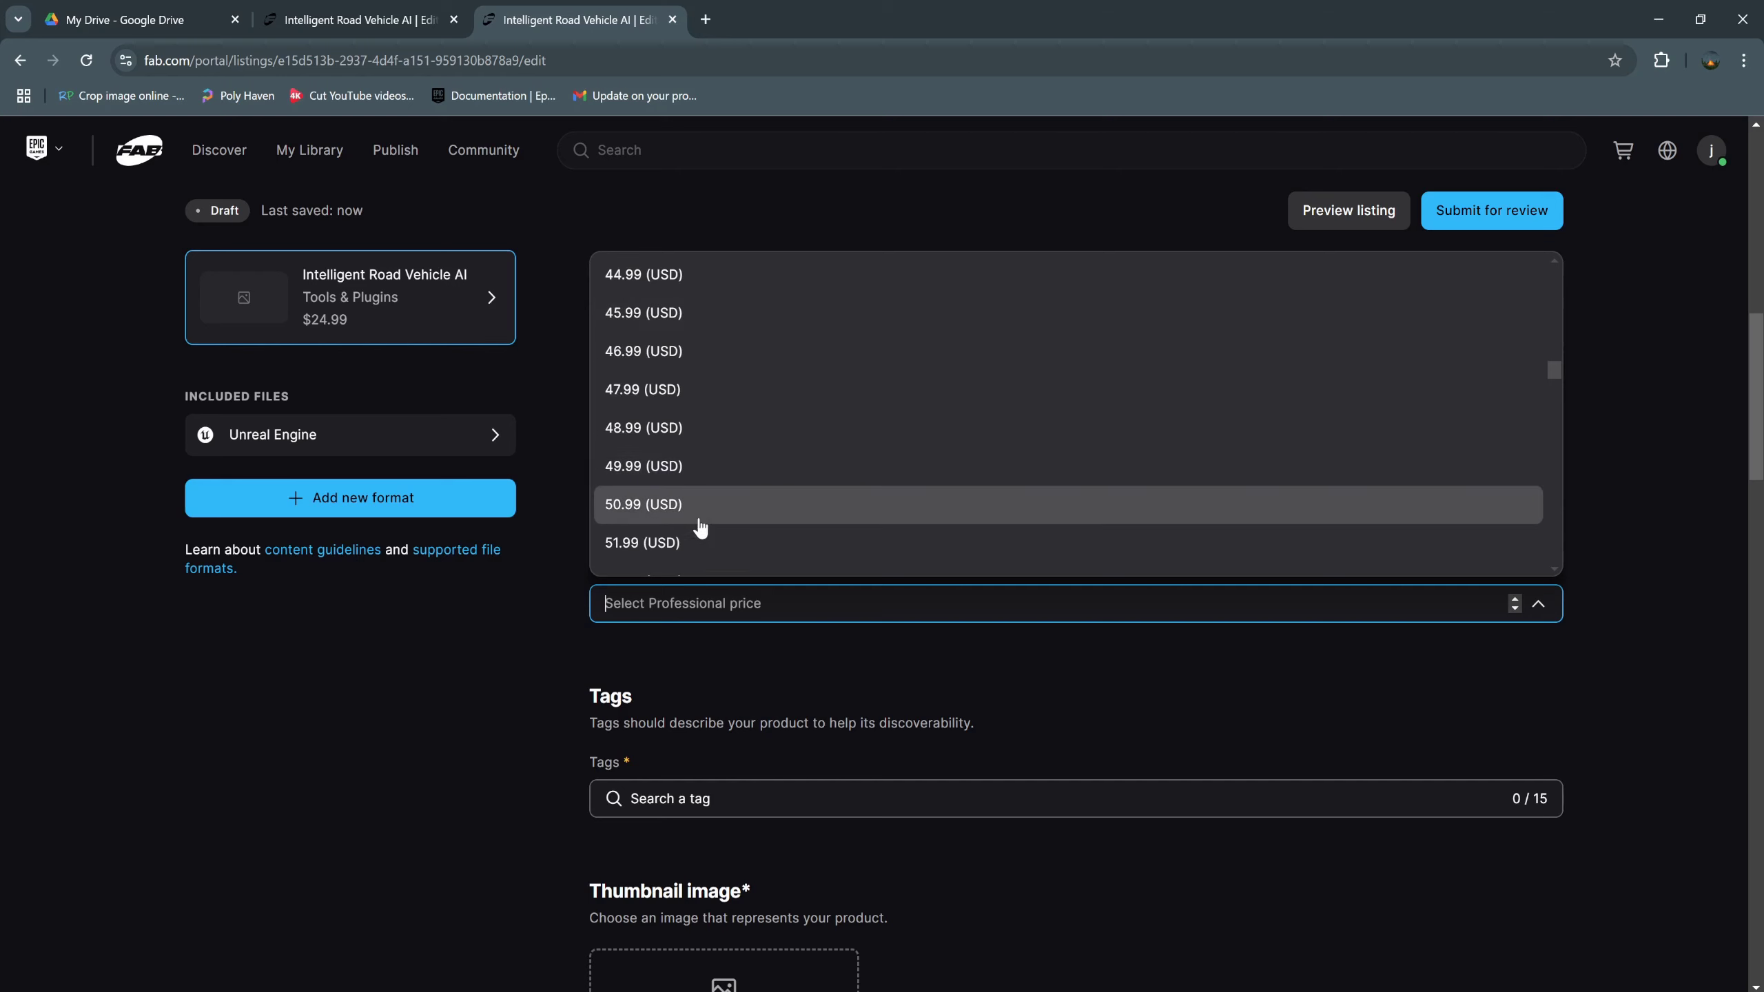
left_click(698, 469)
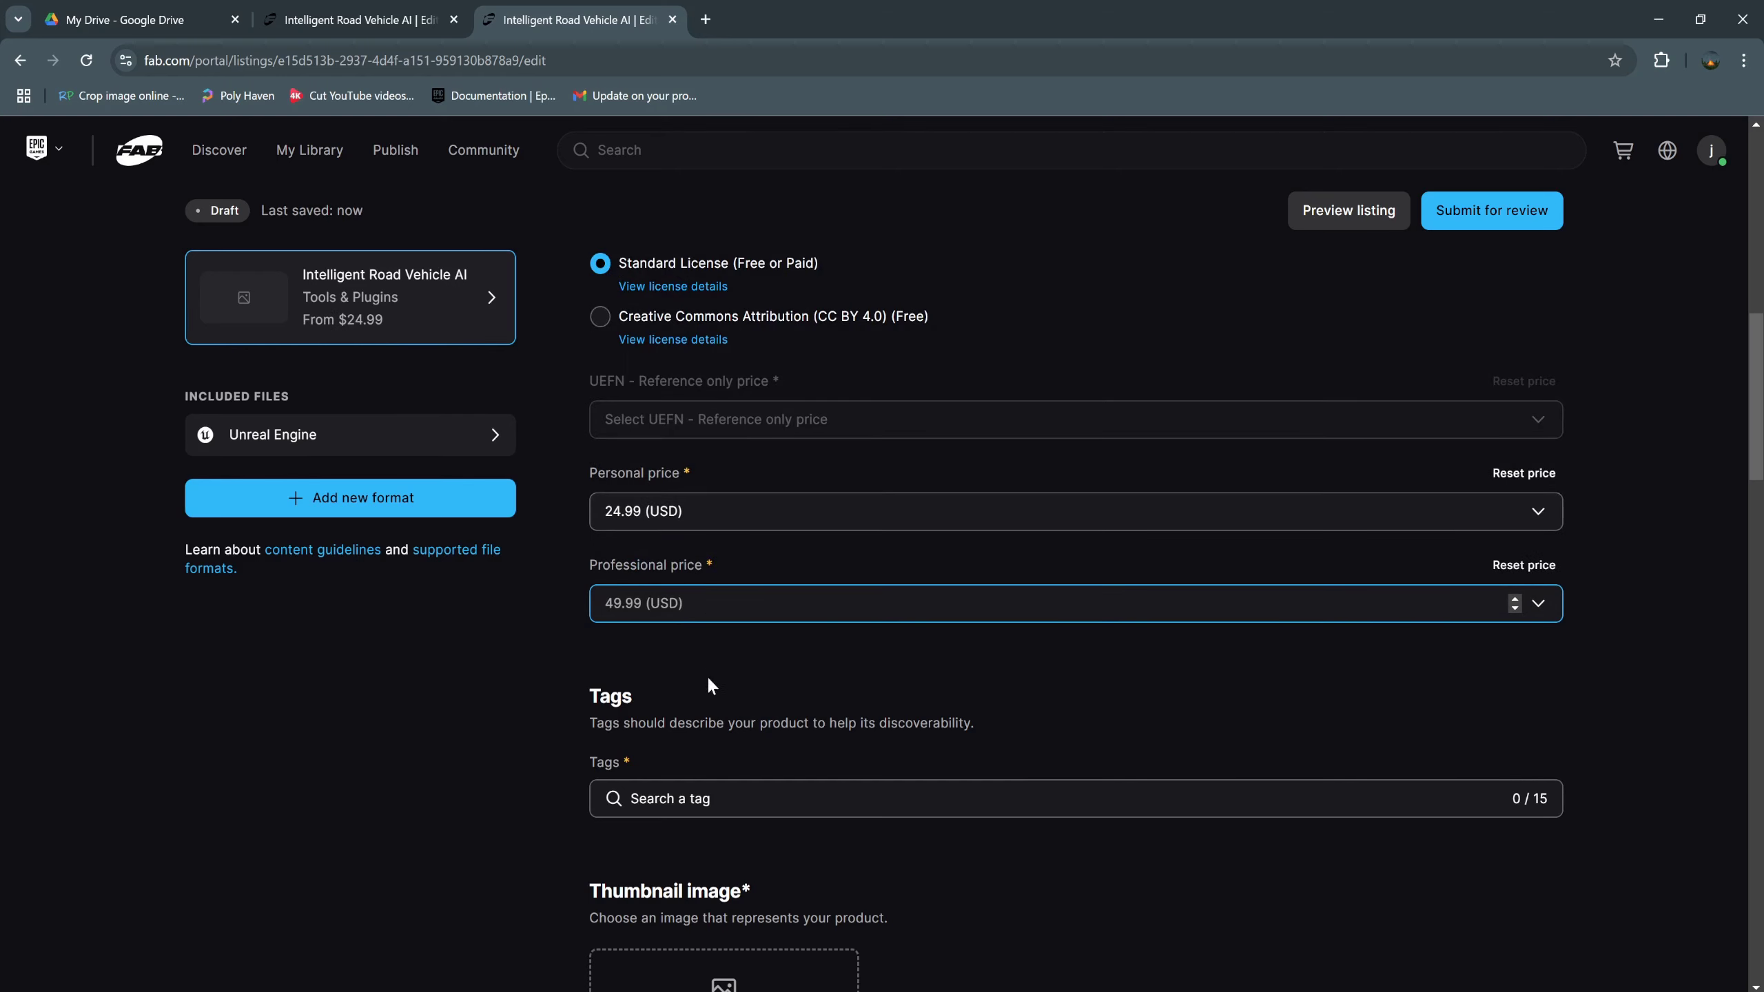
scroll(702, 692, "down", 3)
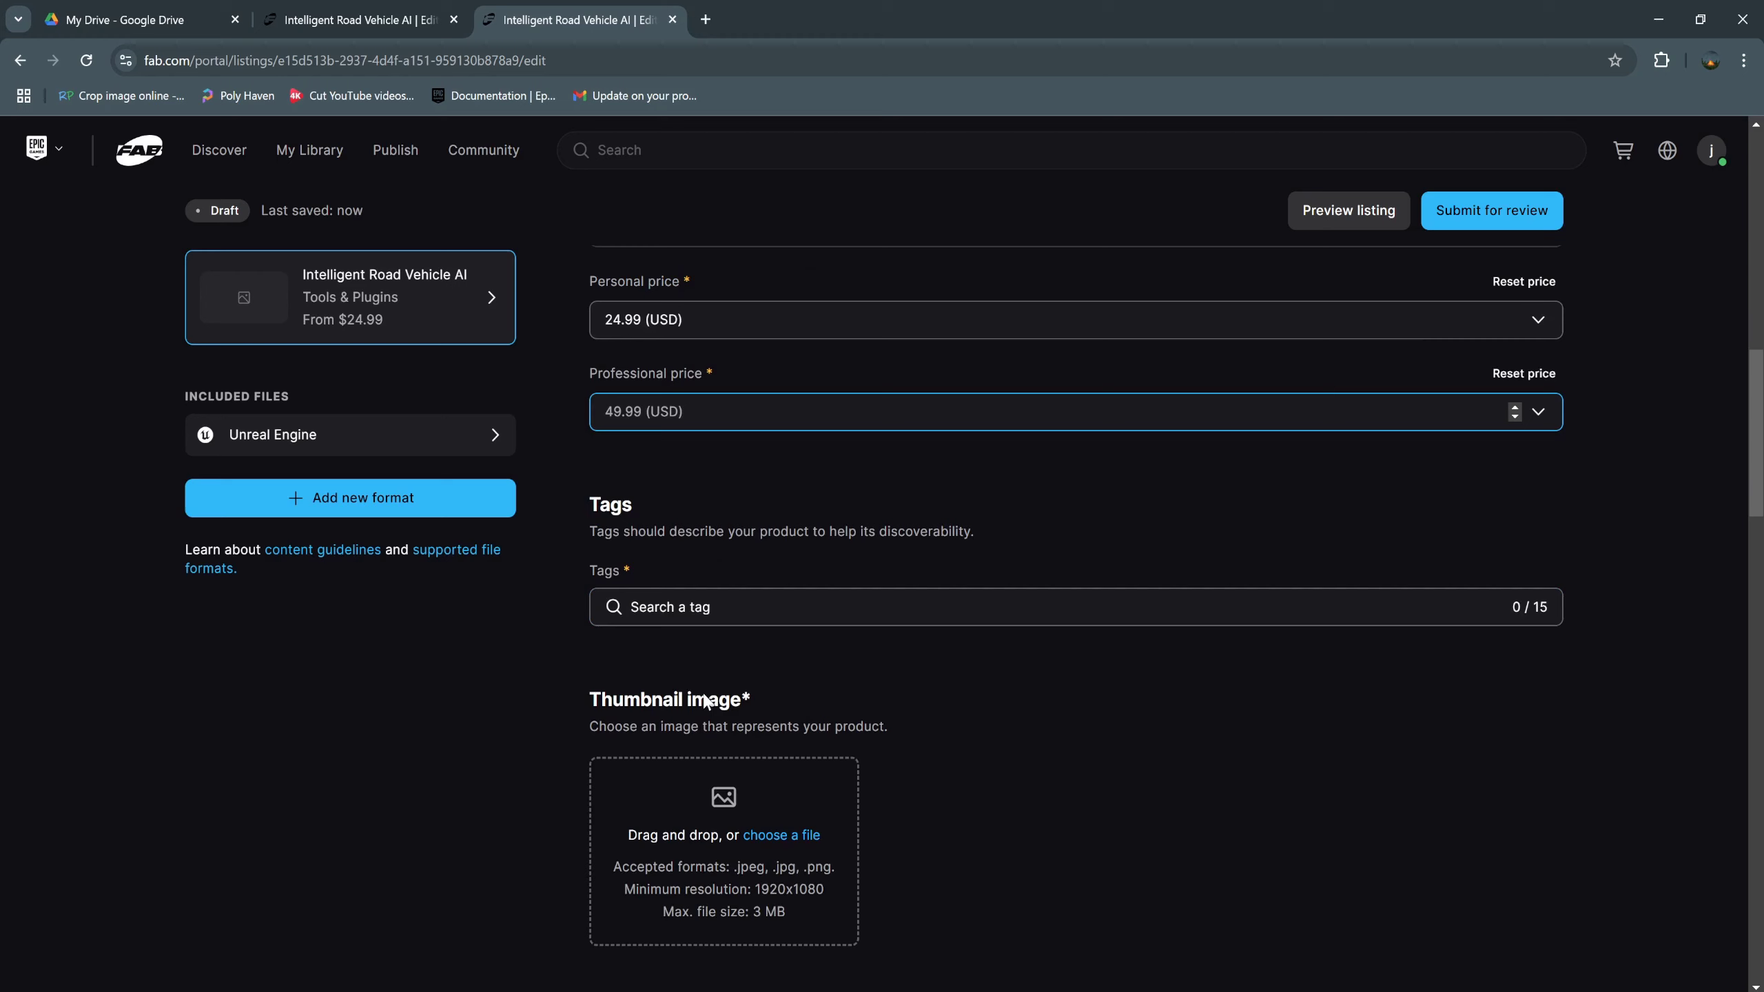
Add the tags Vehicle, AI and Road to the listing.
left_click(709, 609)
type("Vehicle")
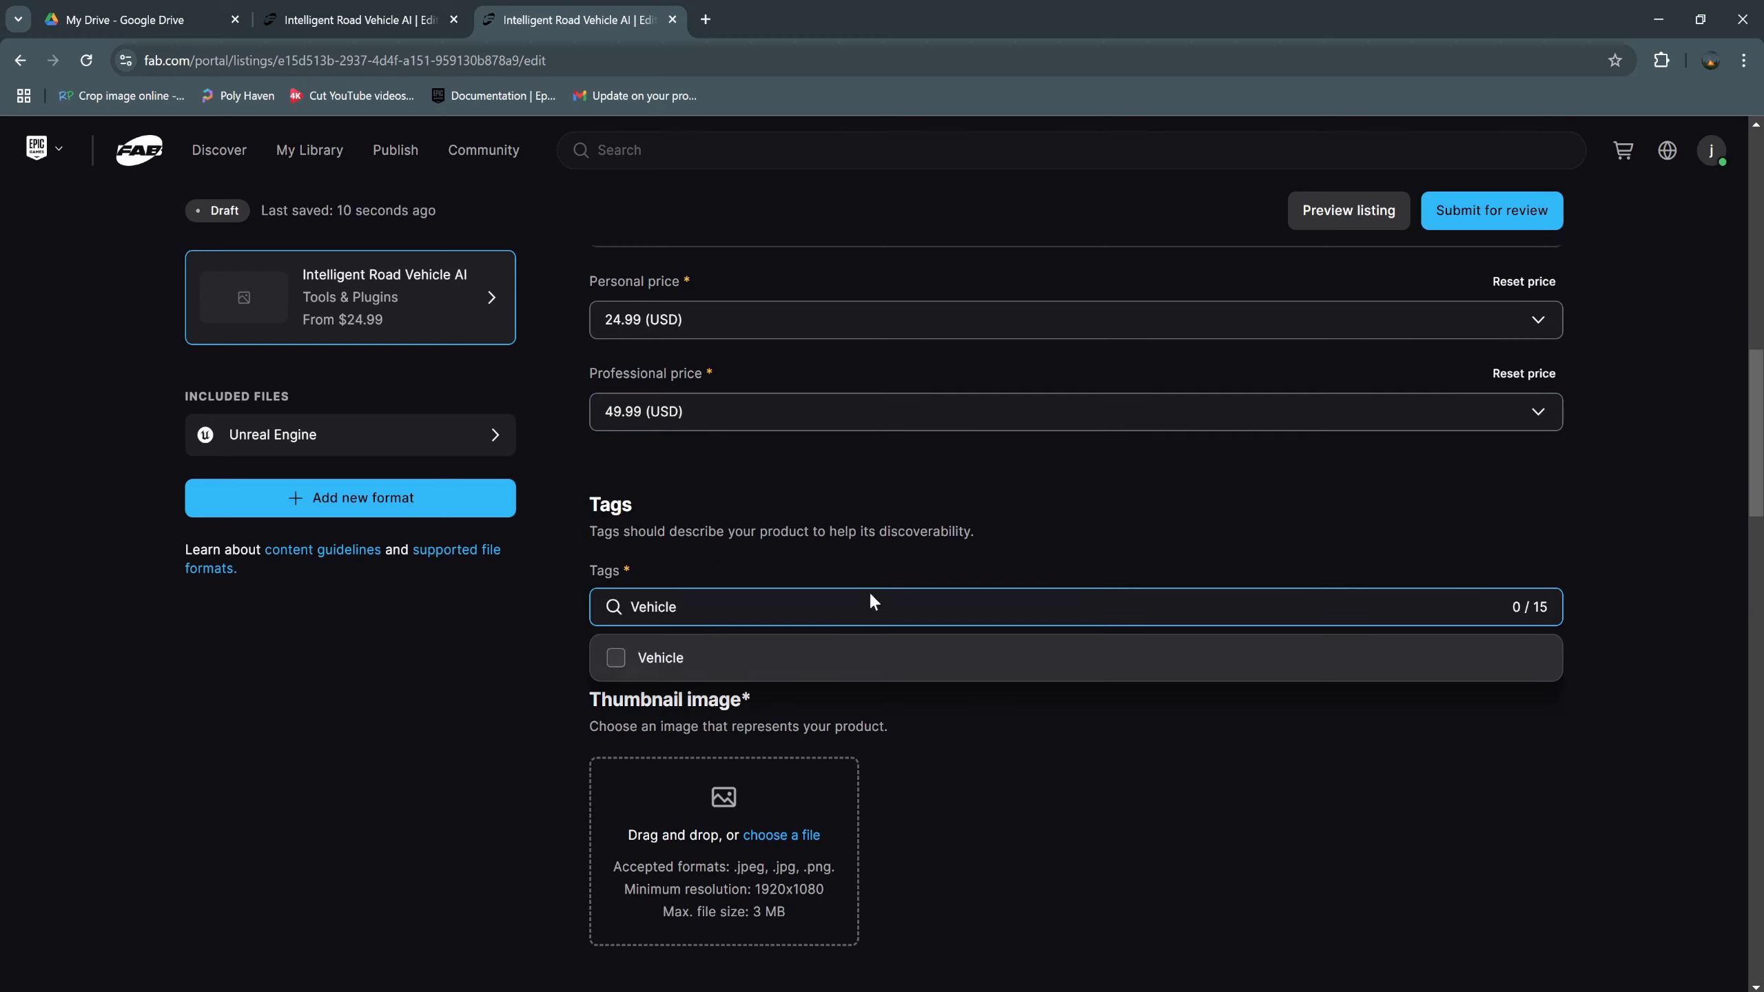
left_click(873, 672)
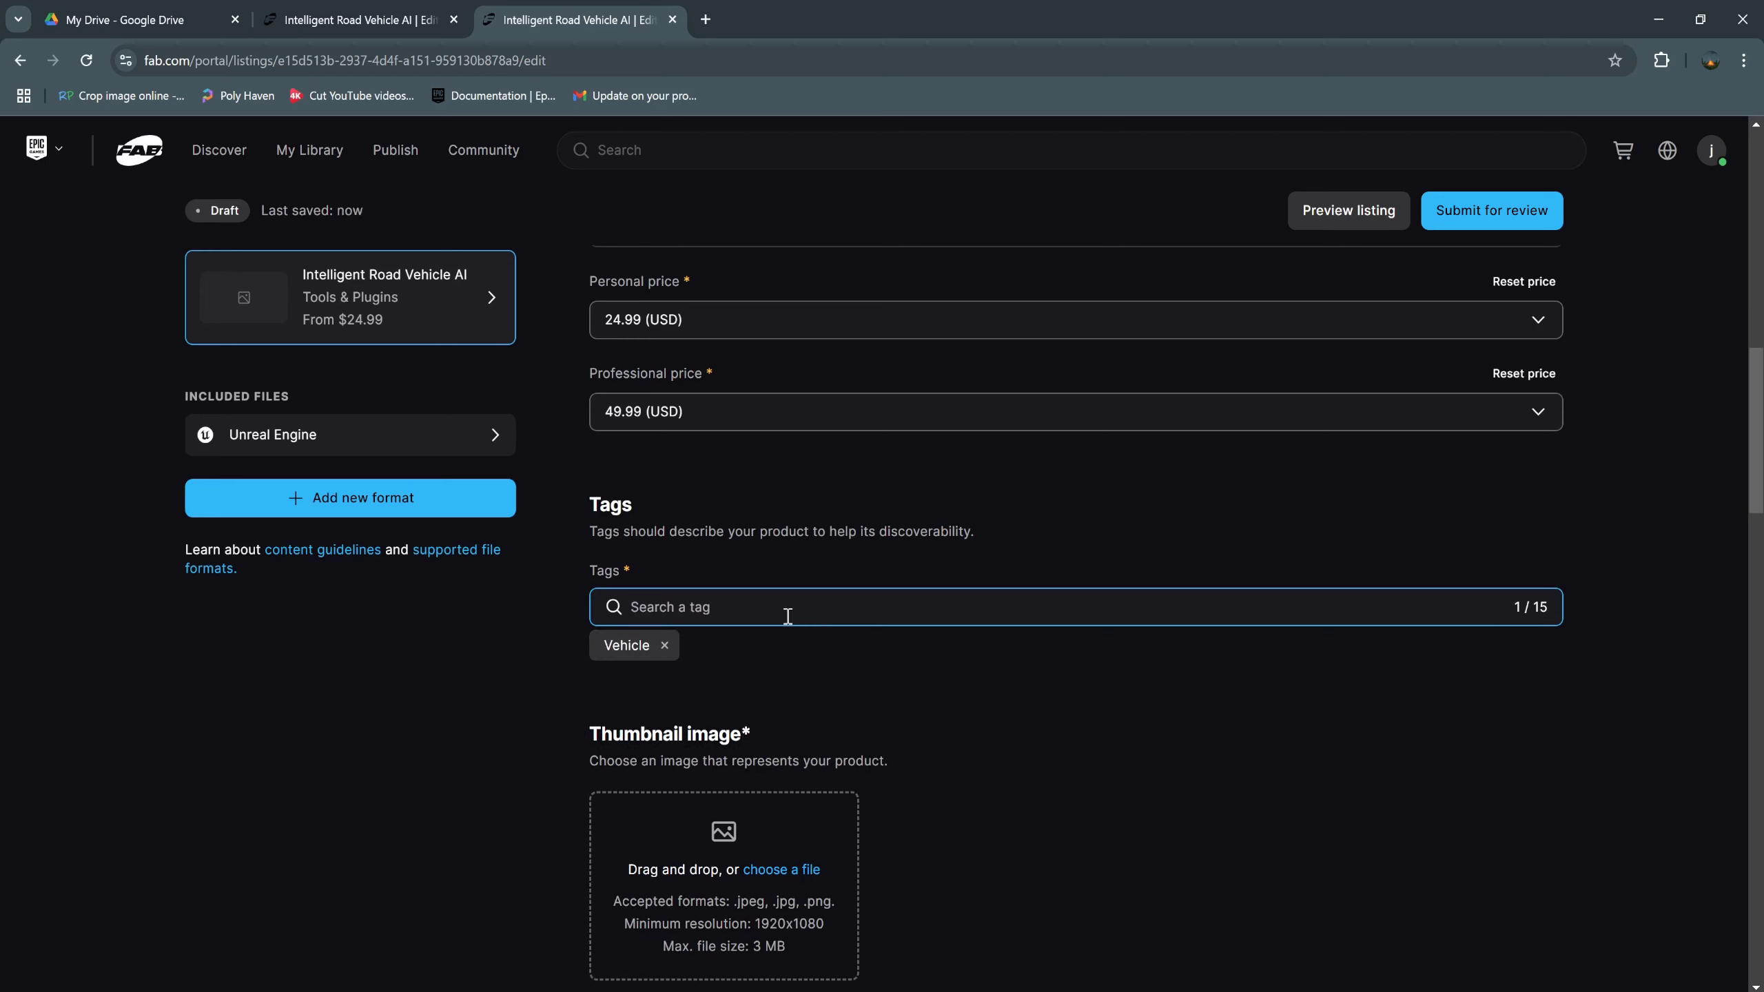
type("AI")
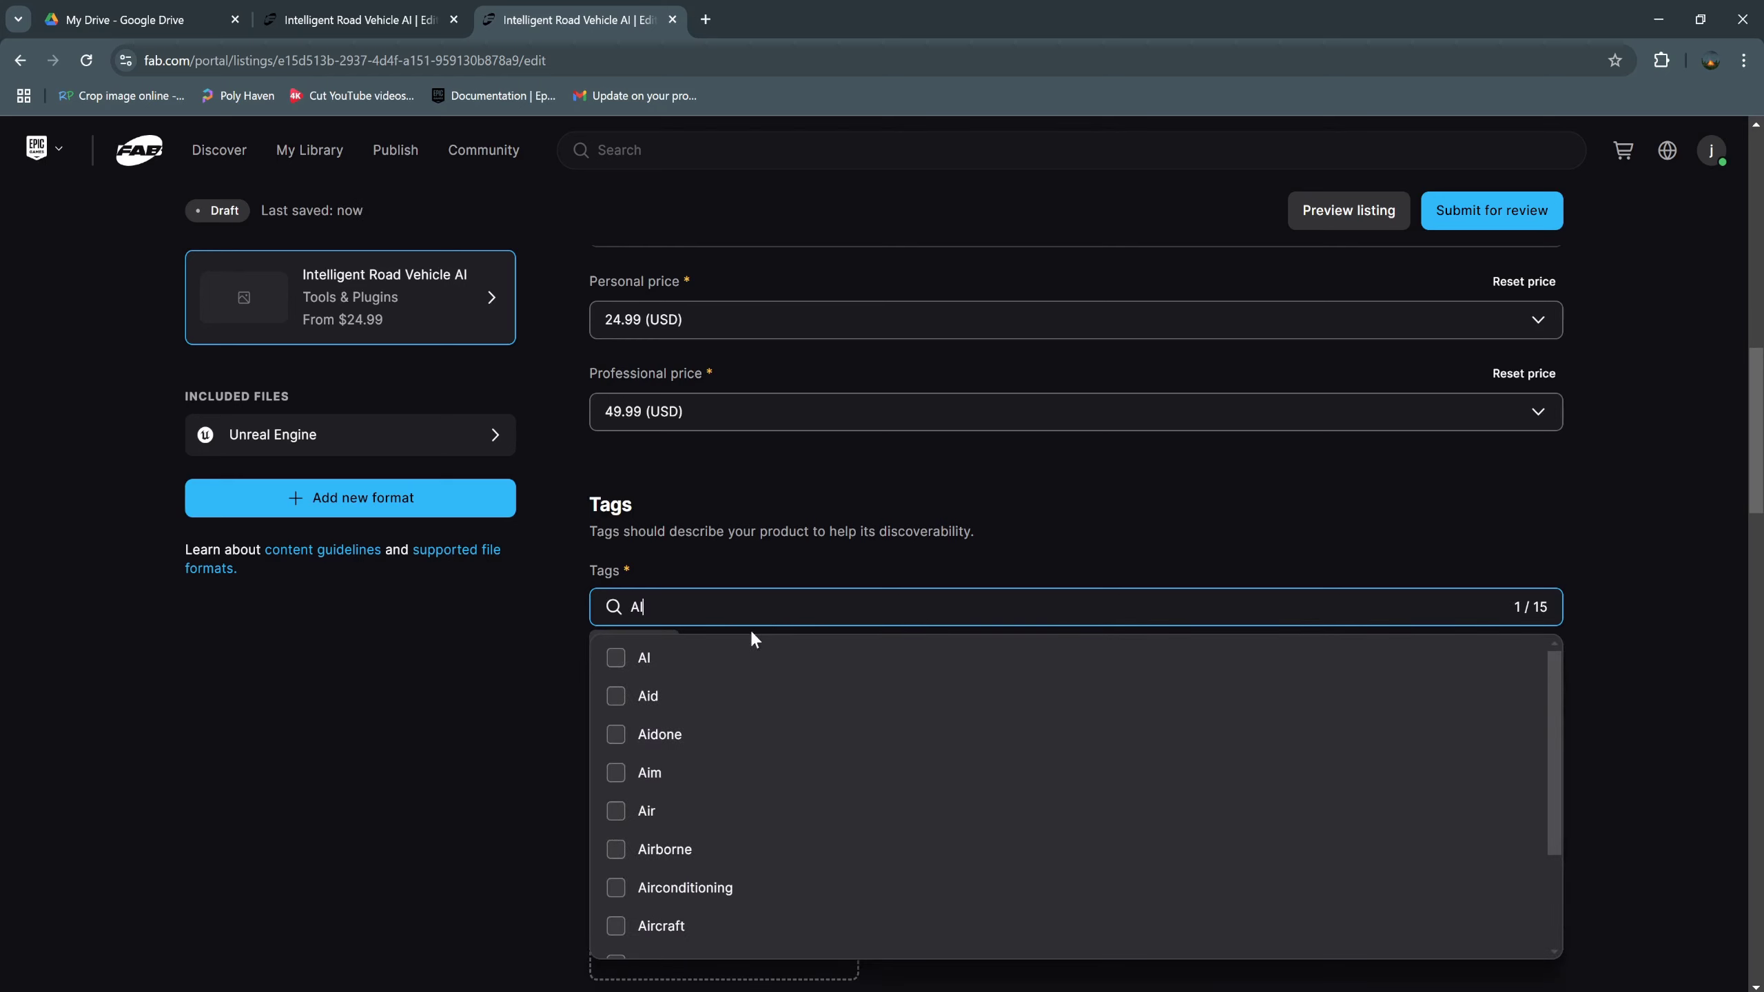
left_click(751, 658)
type("Road")
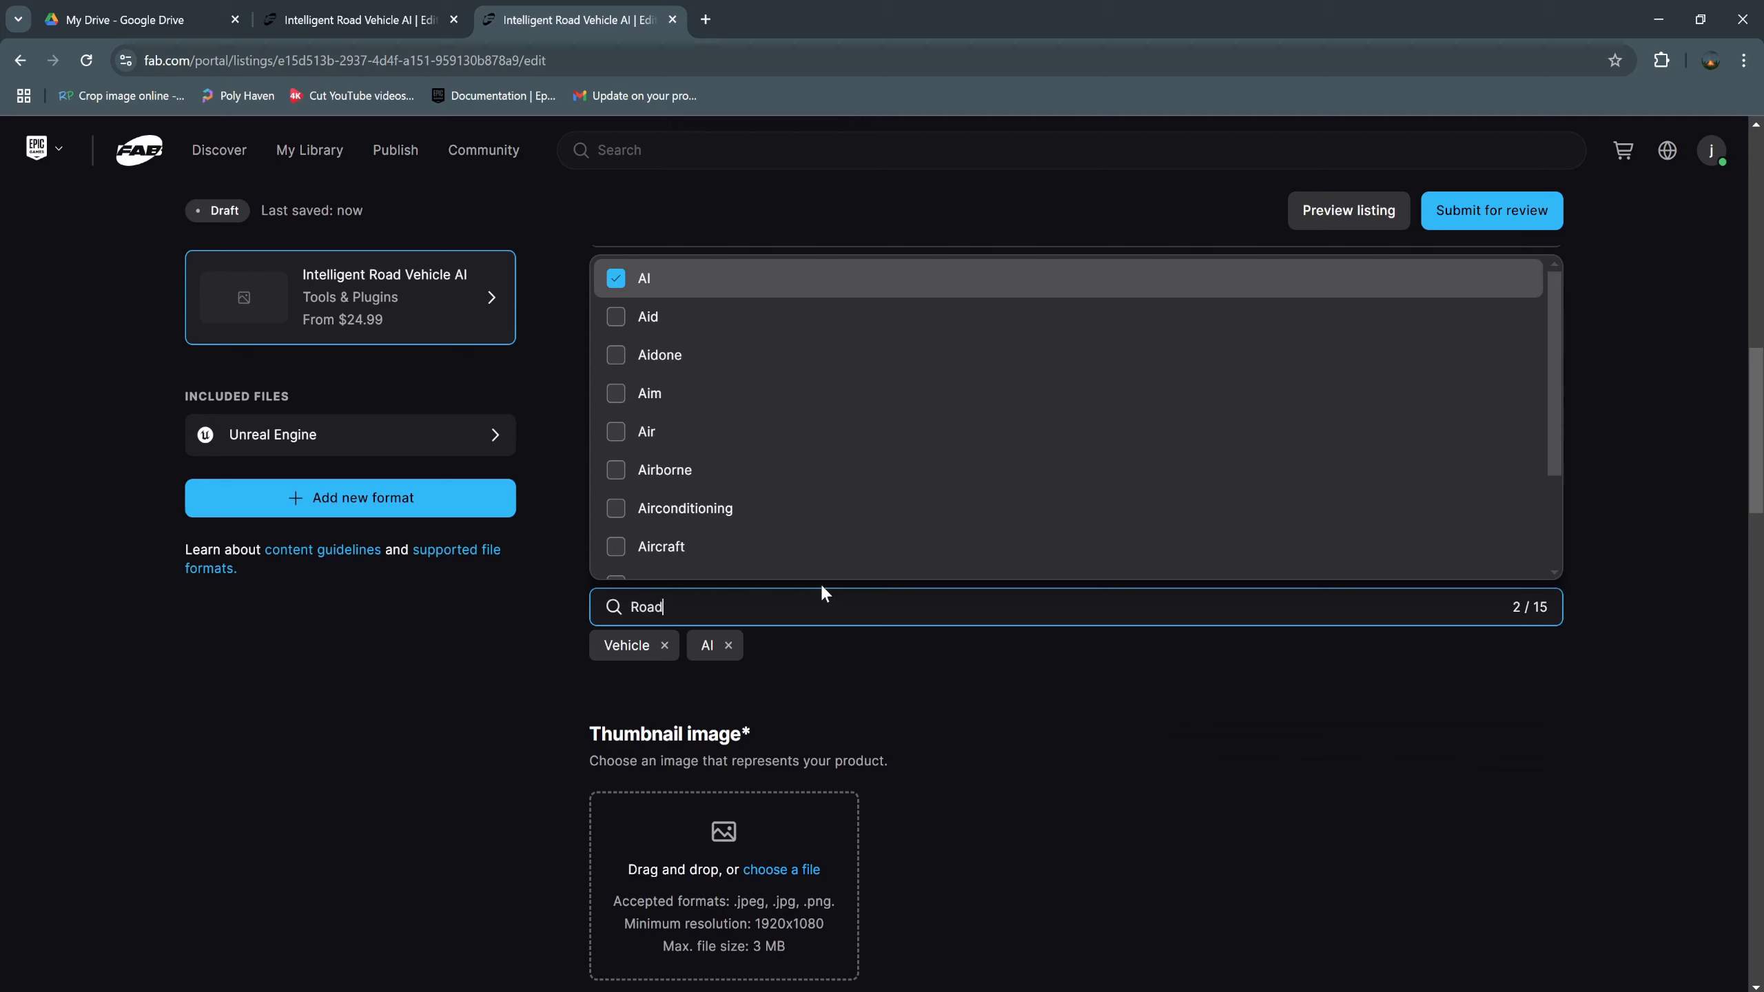
left_click(615, 278)
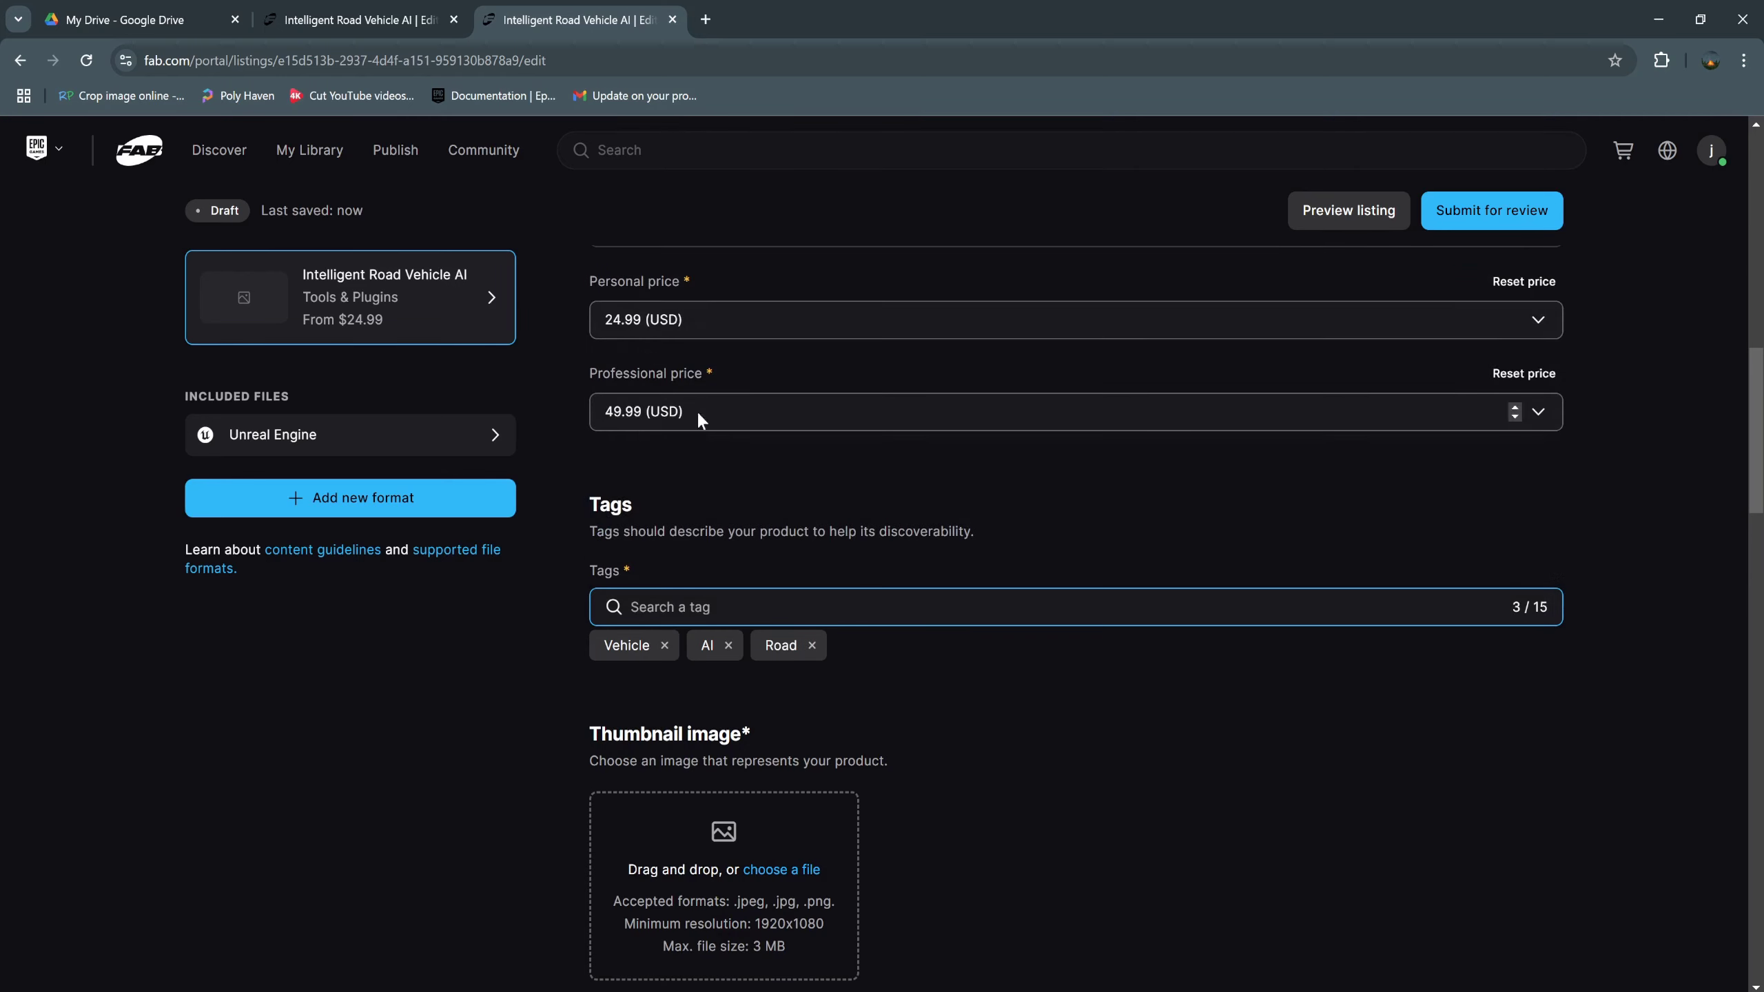
Upload FabVehicleAI.png.jpg as the listing thumbnail.
scroll(678, 555, "up", 3)
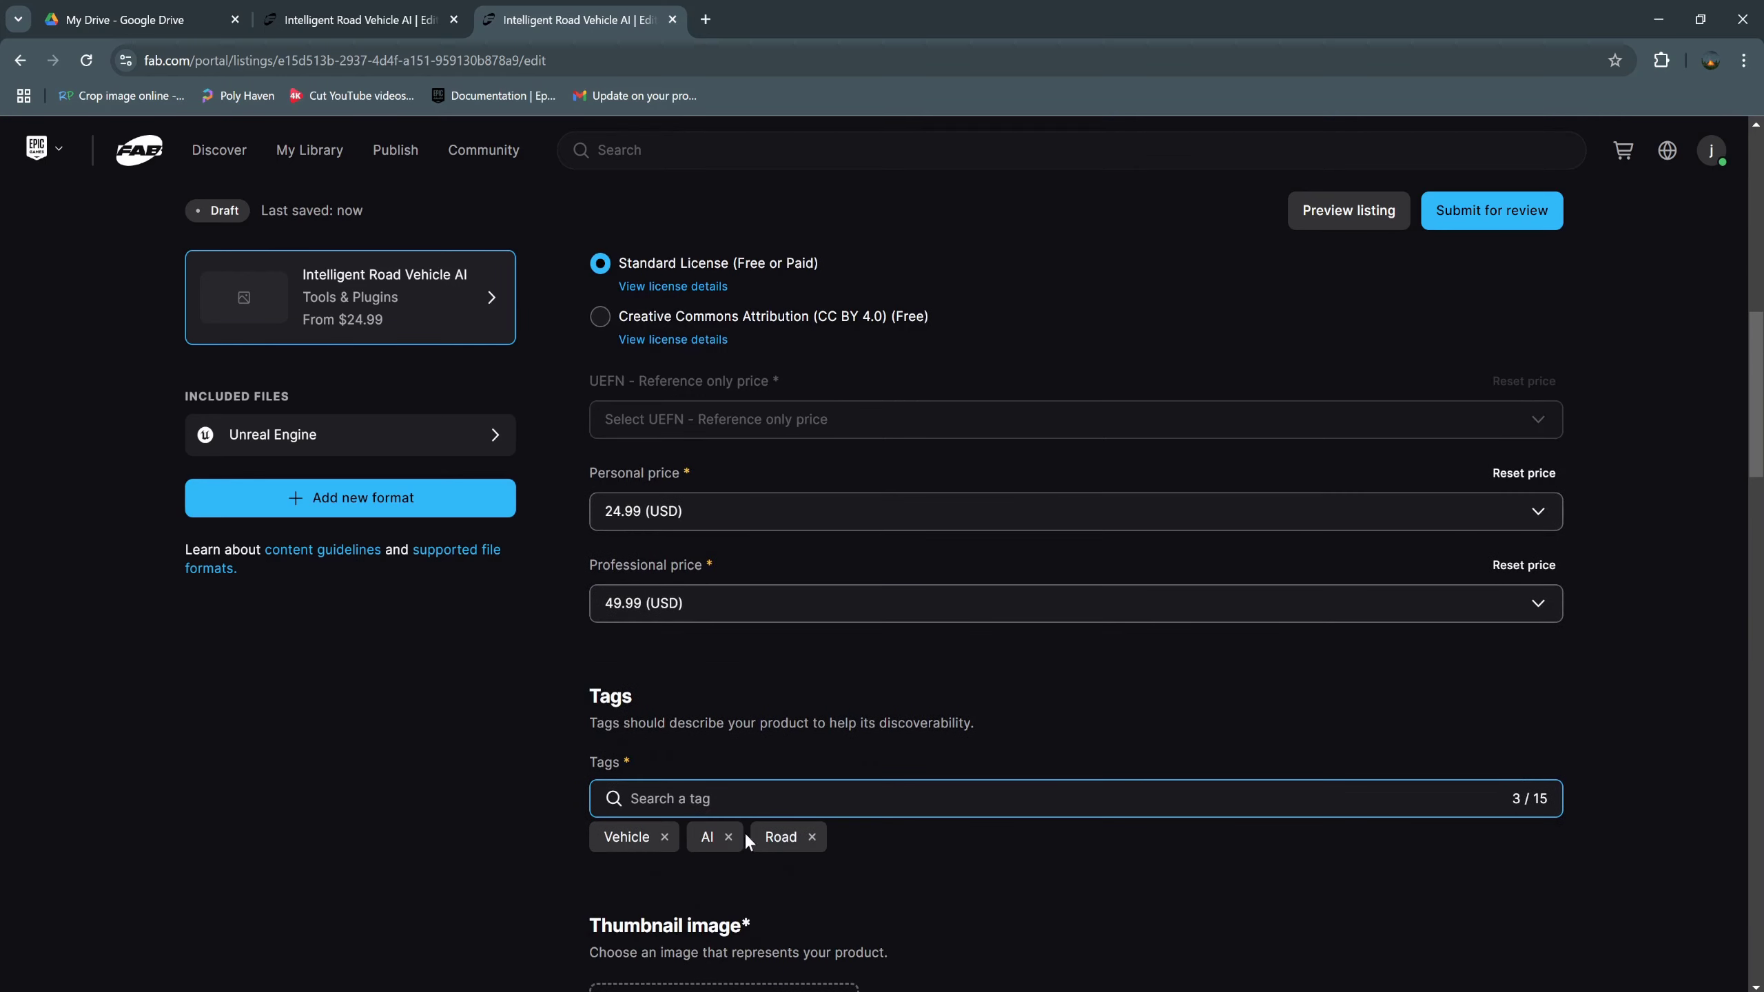
scroll(805, 724, "up", 10)
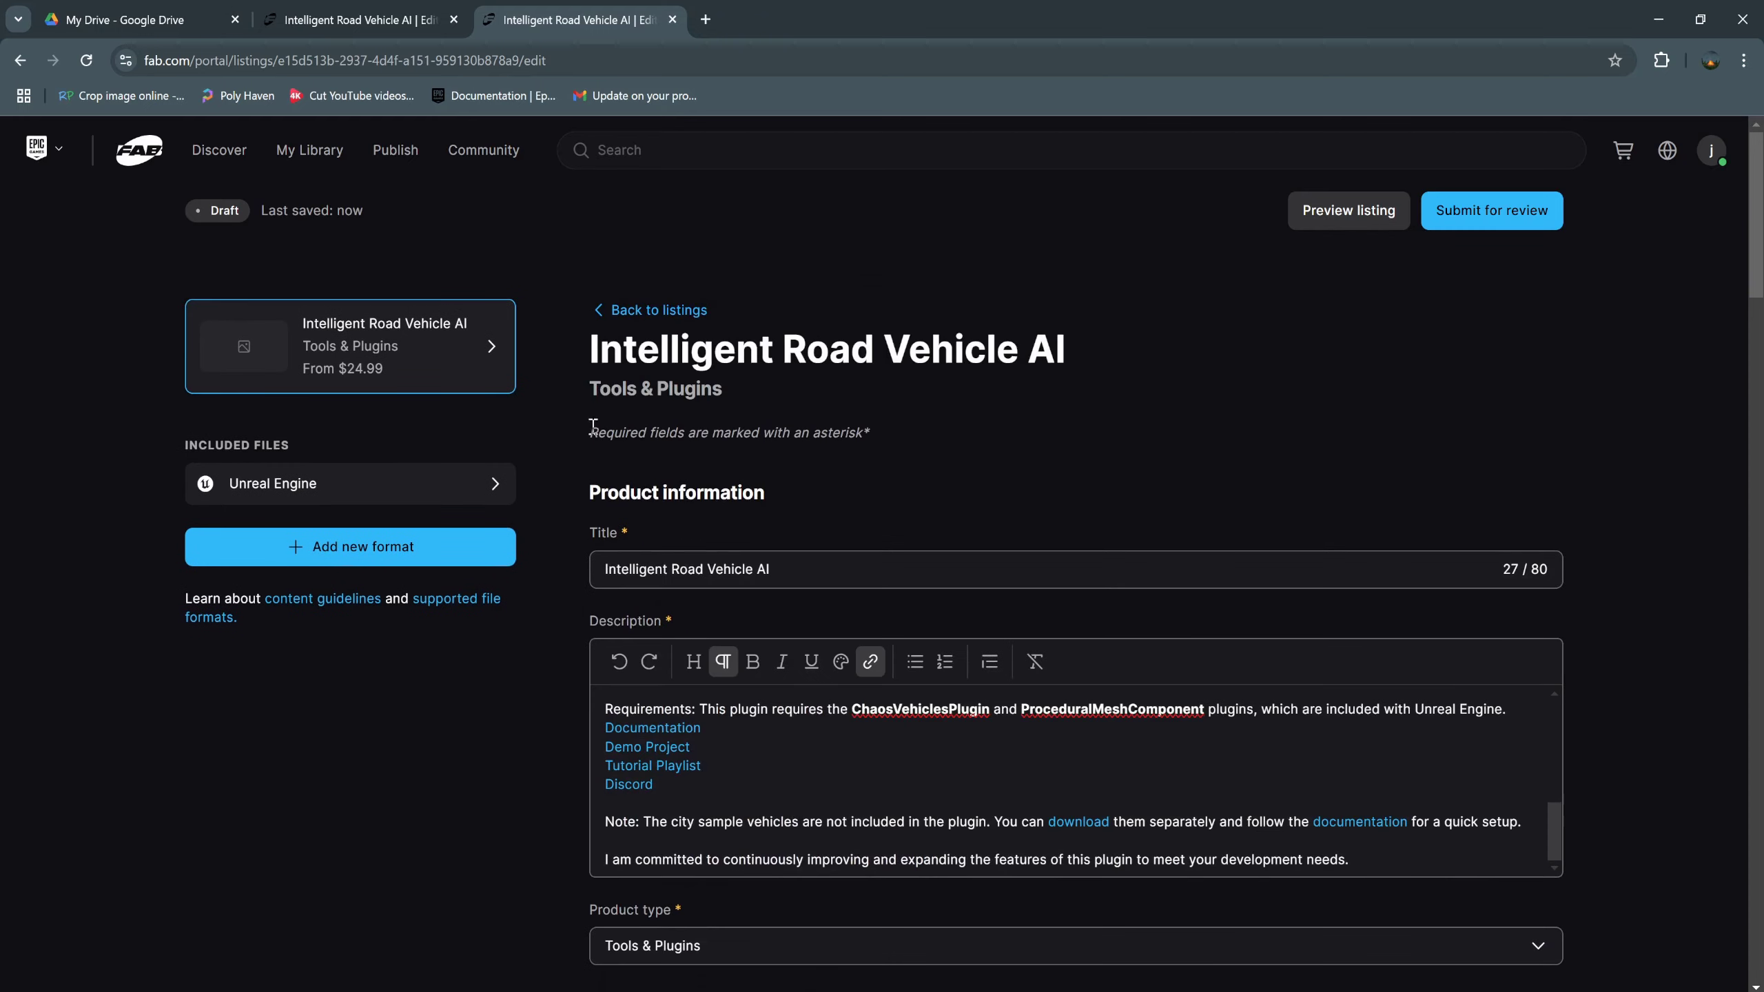
scroll(882, 805, "down", 15)
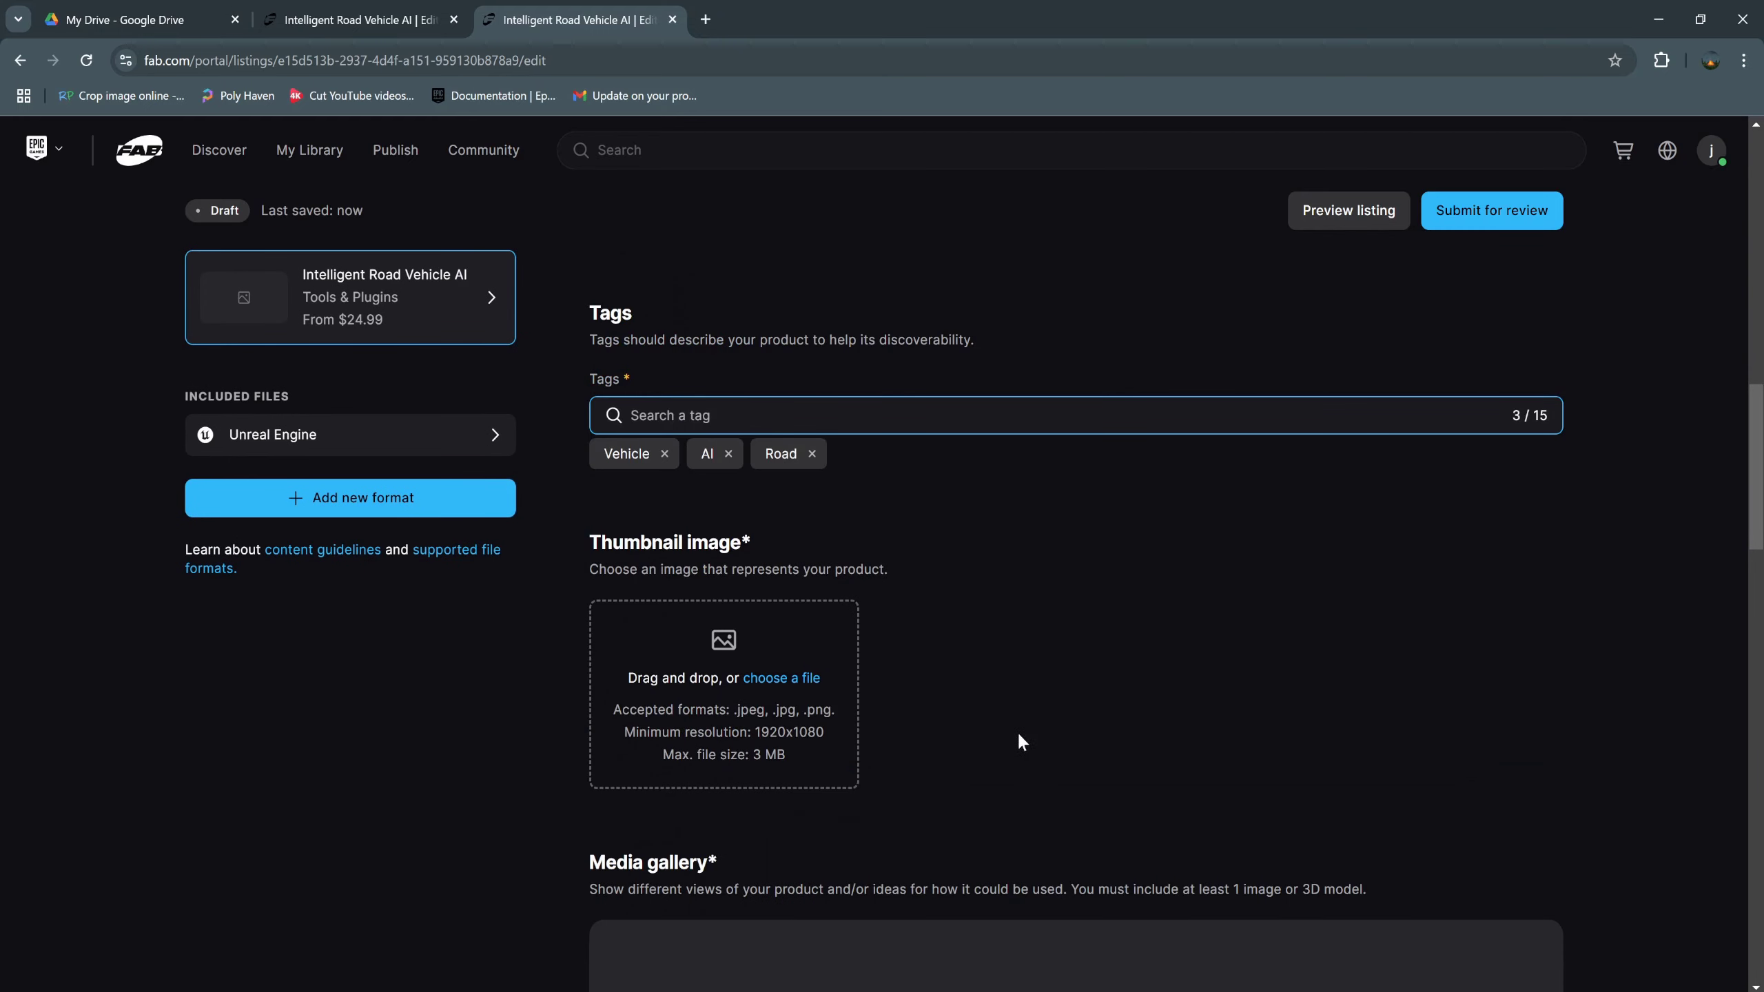
scroll(1016, 738, "down", 5)
scroll(934, 704, "up", 3)
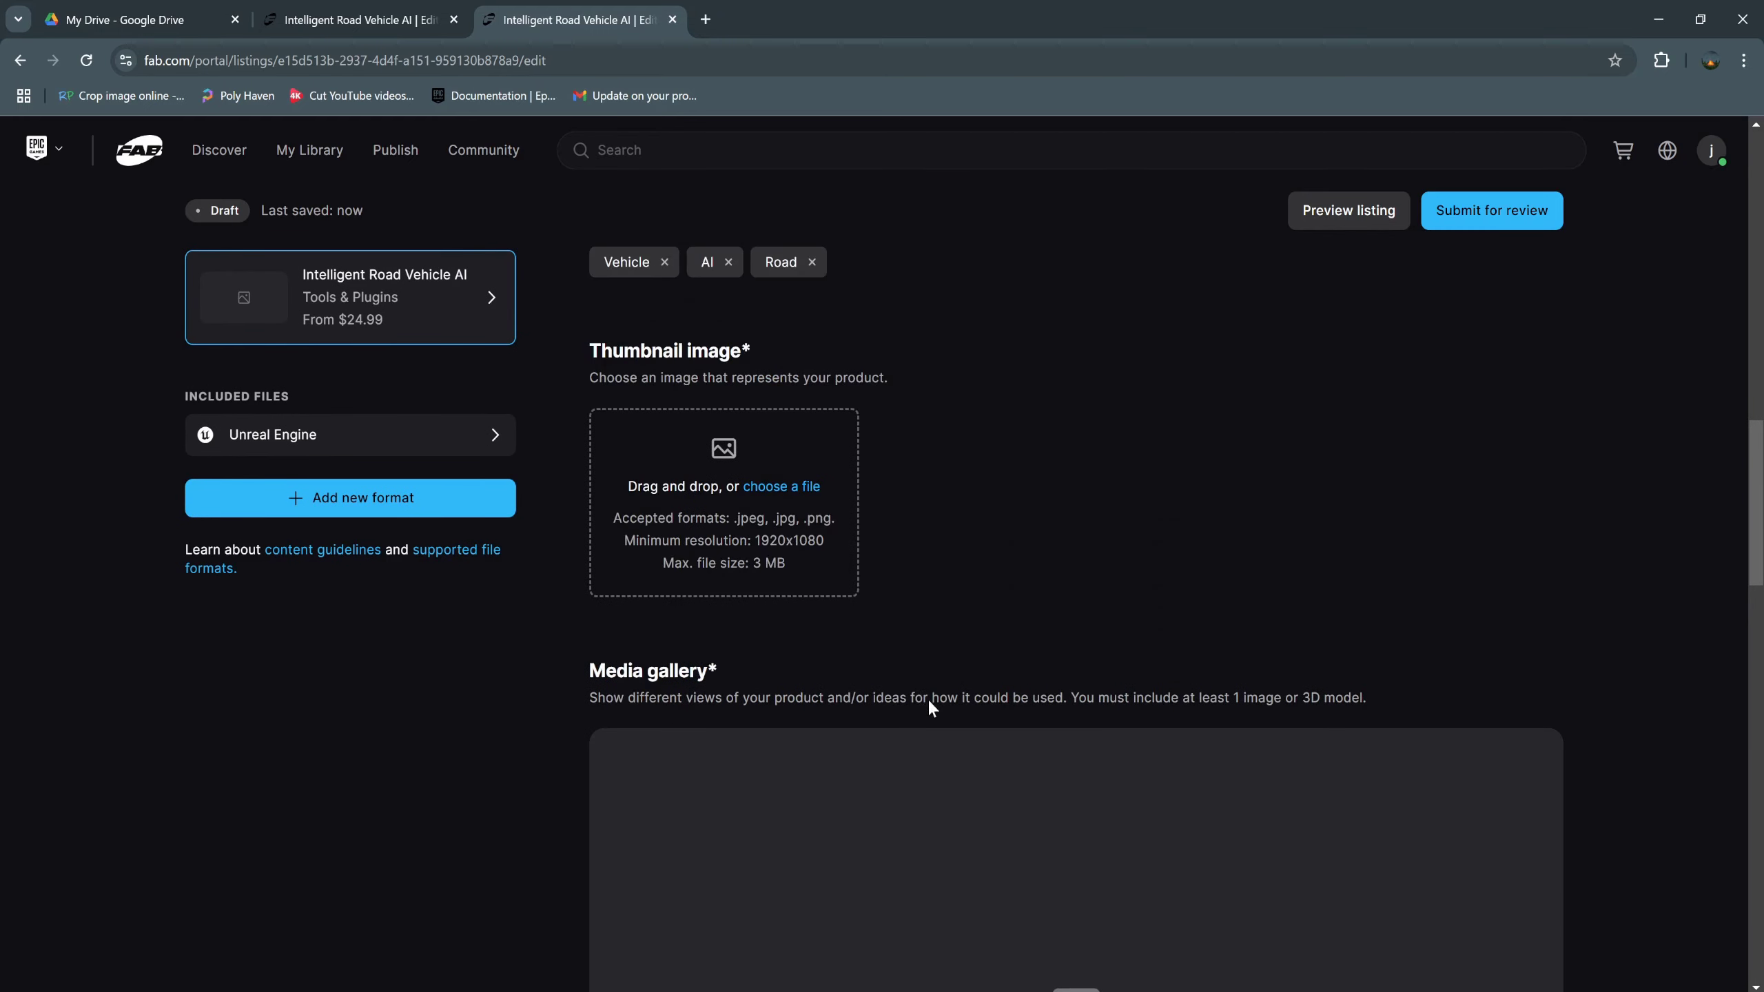
left_click(684, 465)
left_click(297, 208)
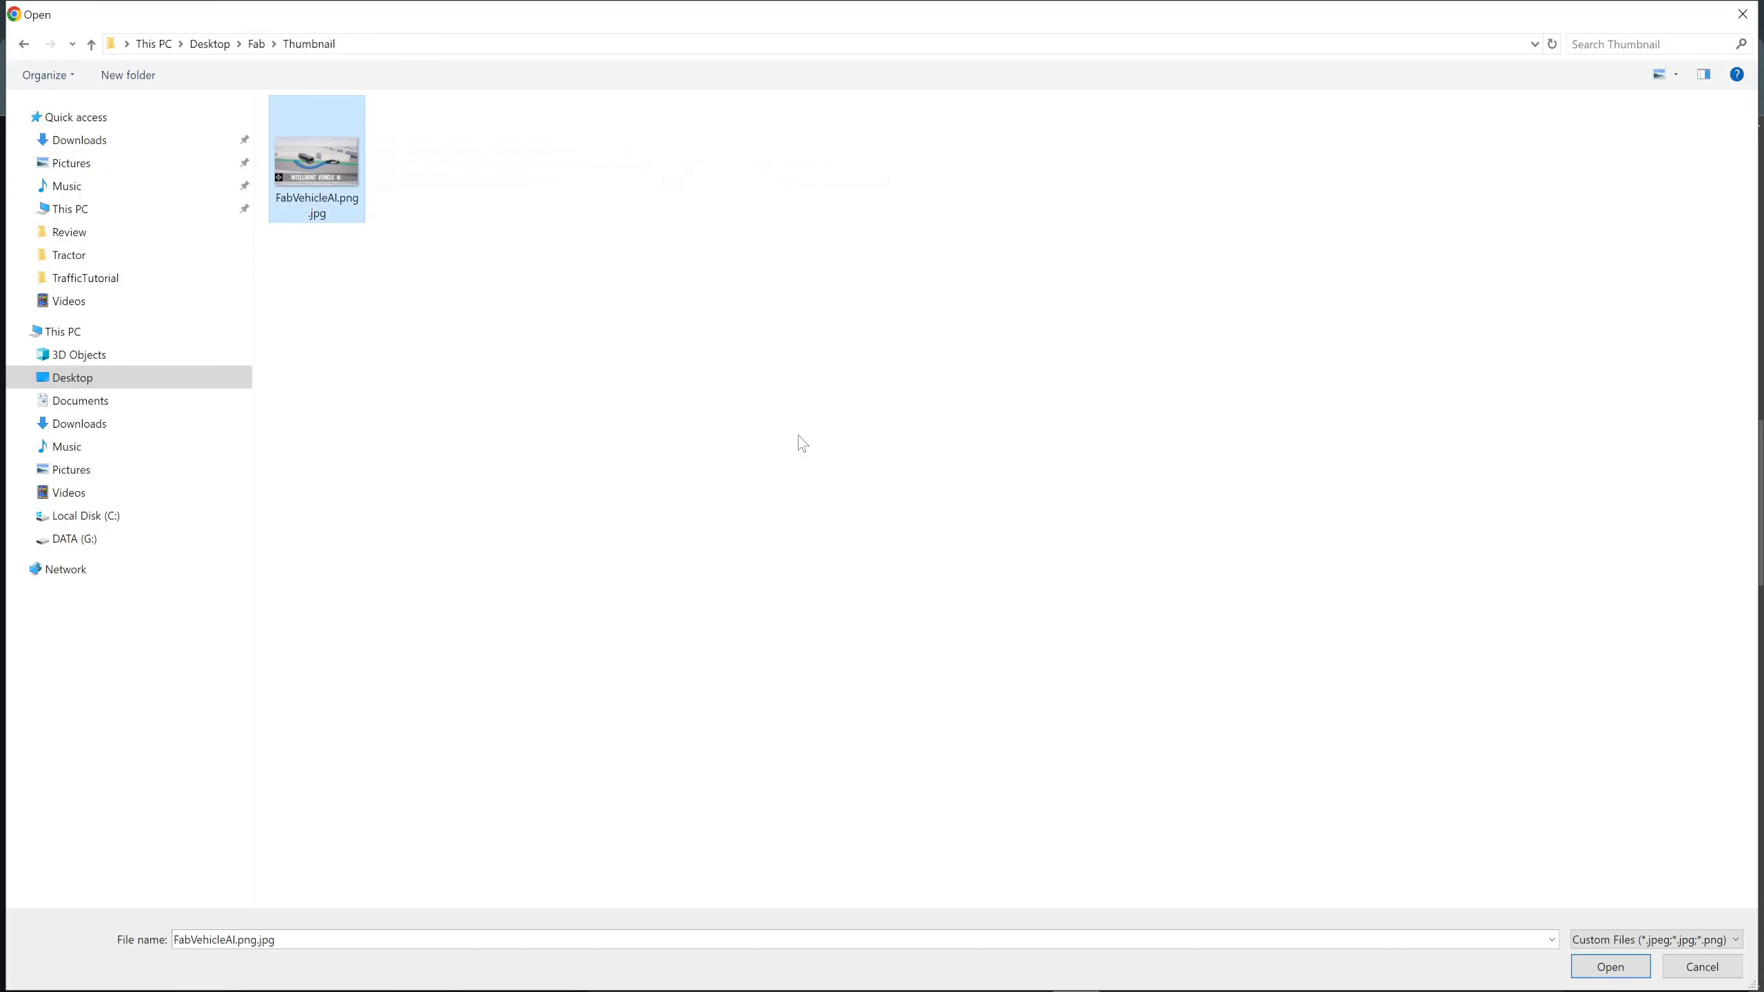
left_click(1611, 966)
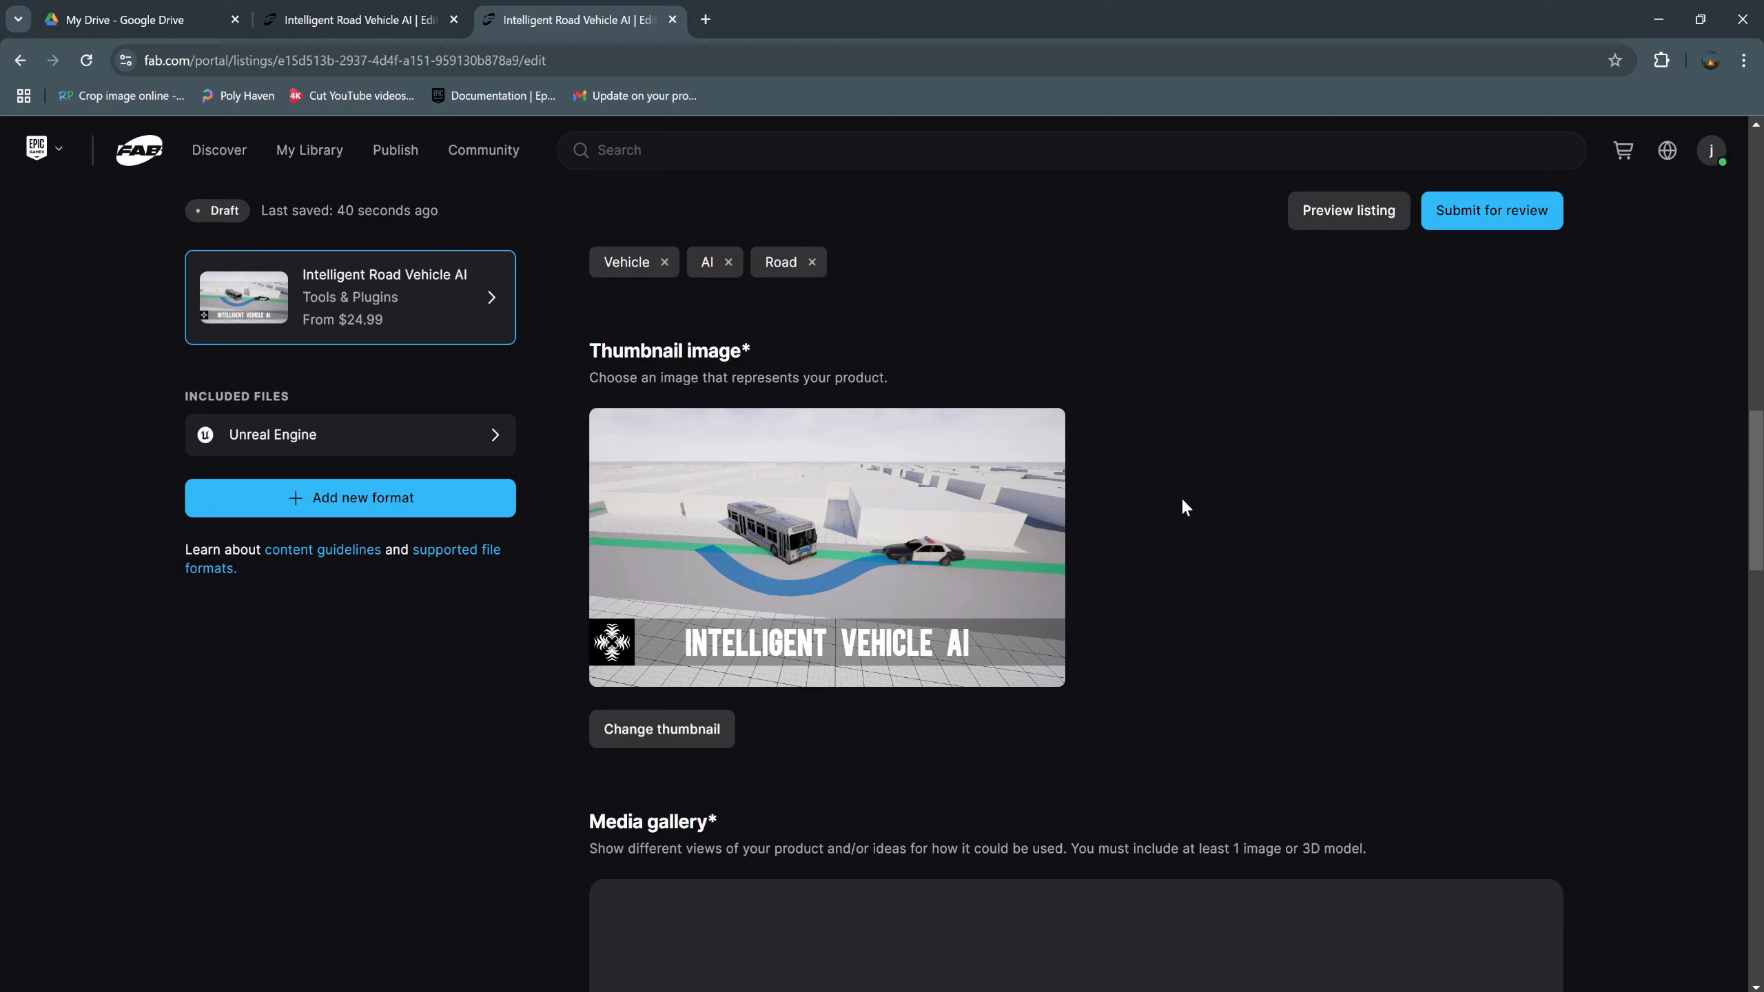
scroll(1030, 548, "down", 7)
scroll(1030, 553, "up", 2)
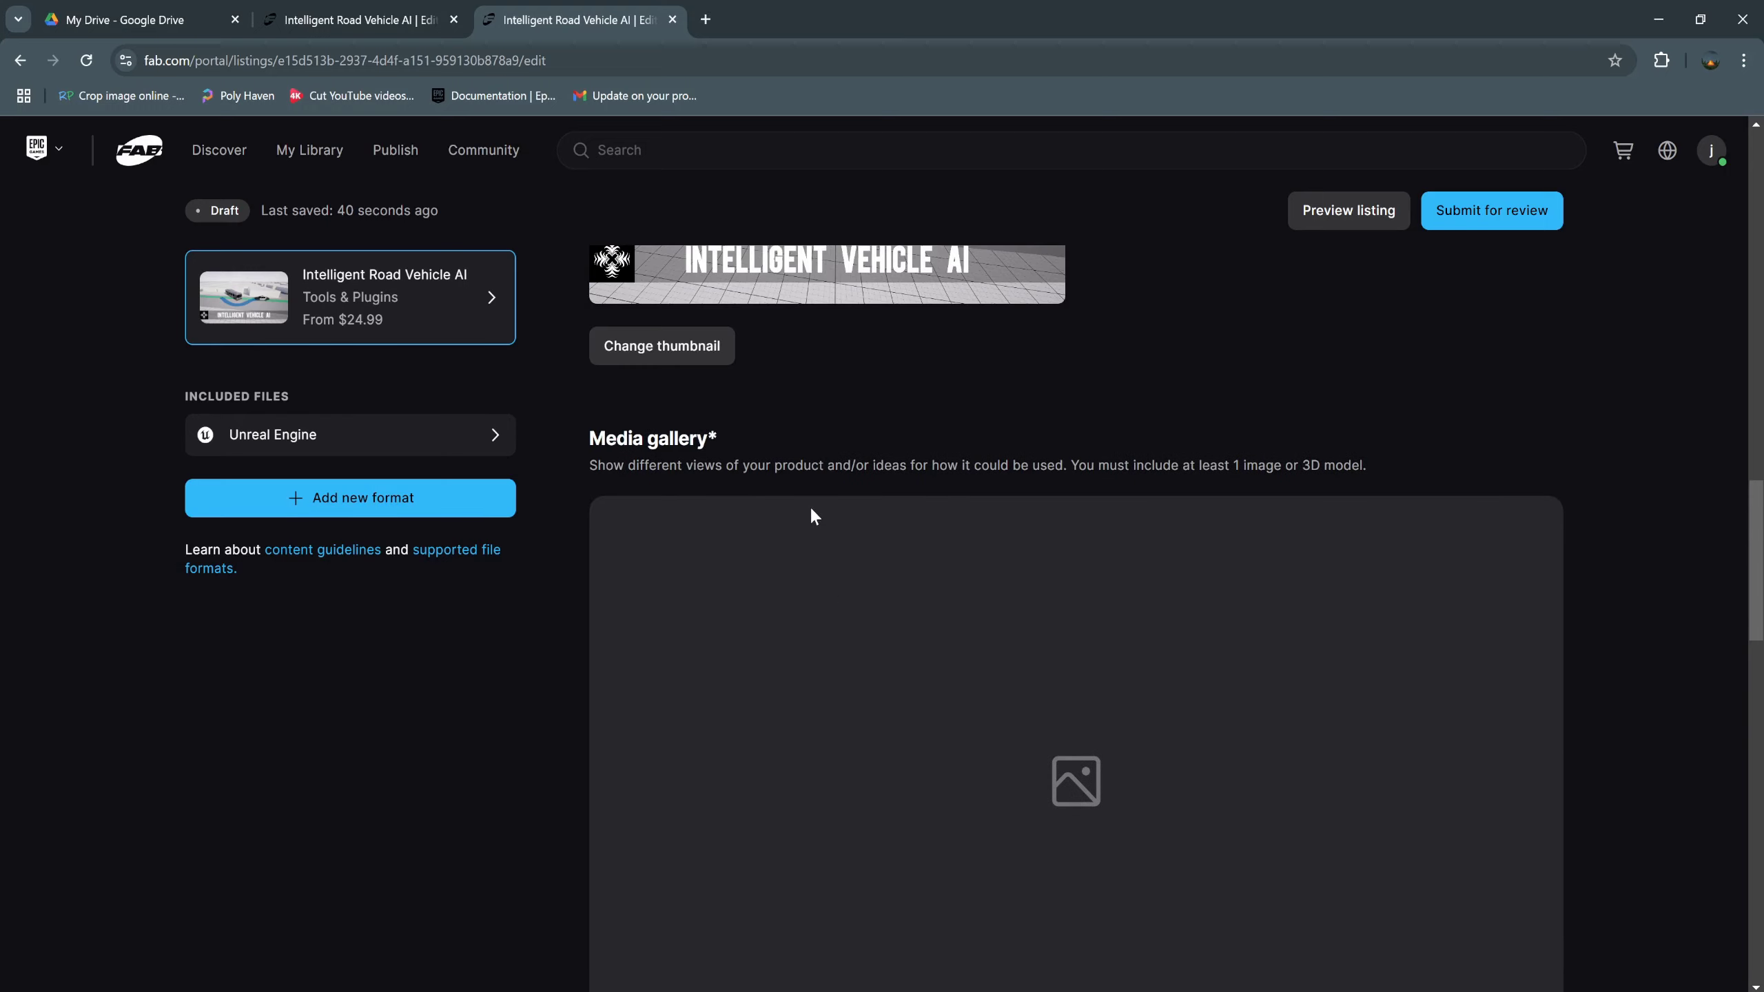
scroll(813, 515, "down", 2)
scroll(909, 579, "up", 2)
scroll(972, 660, "down", 6)
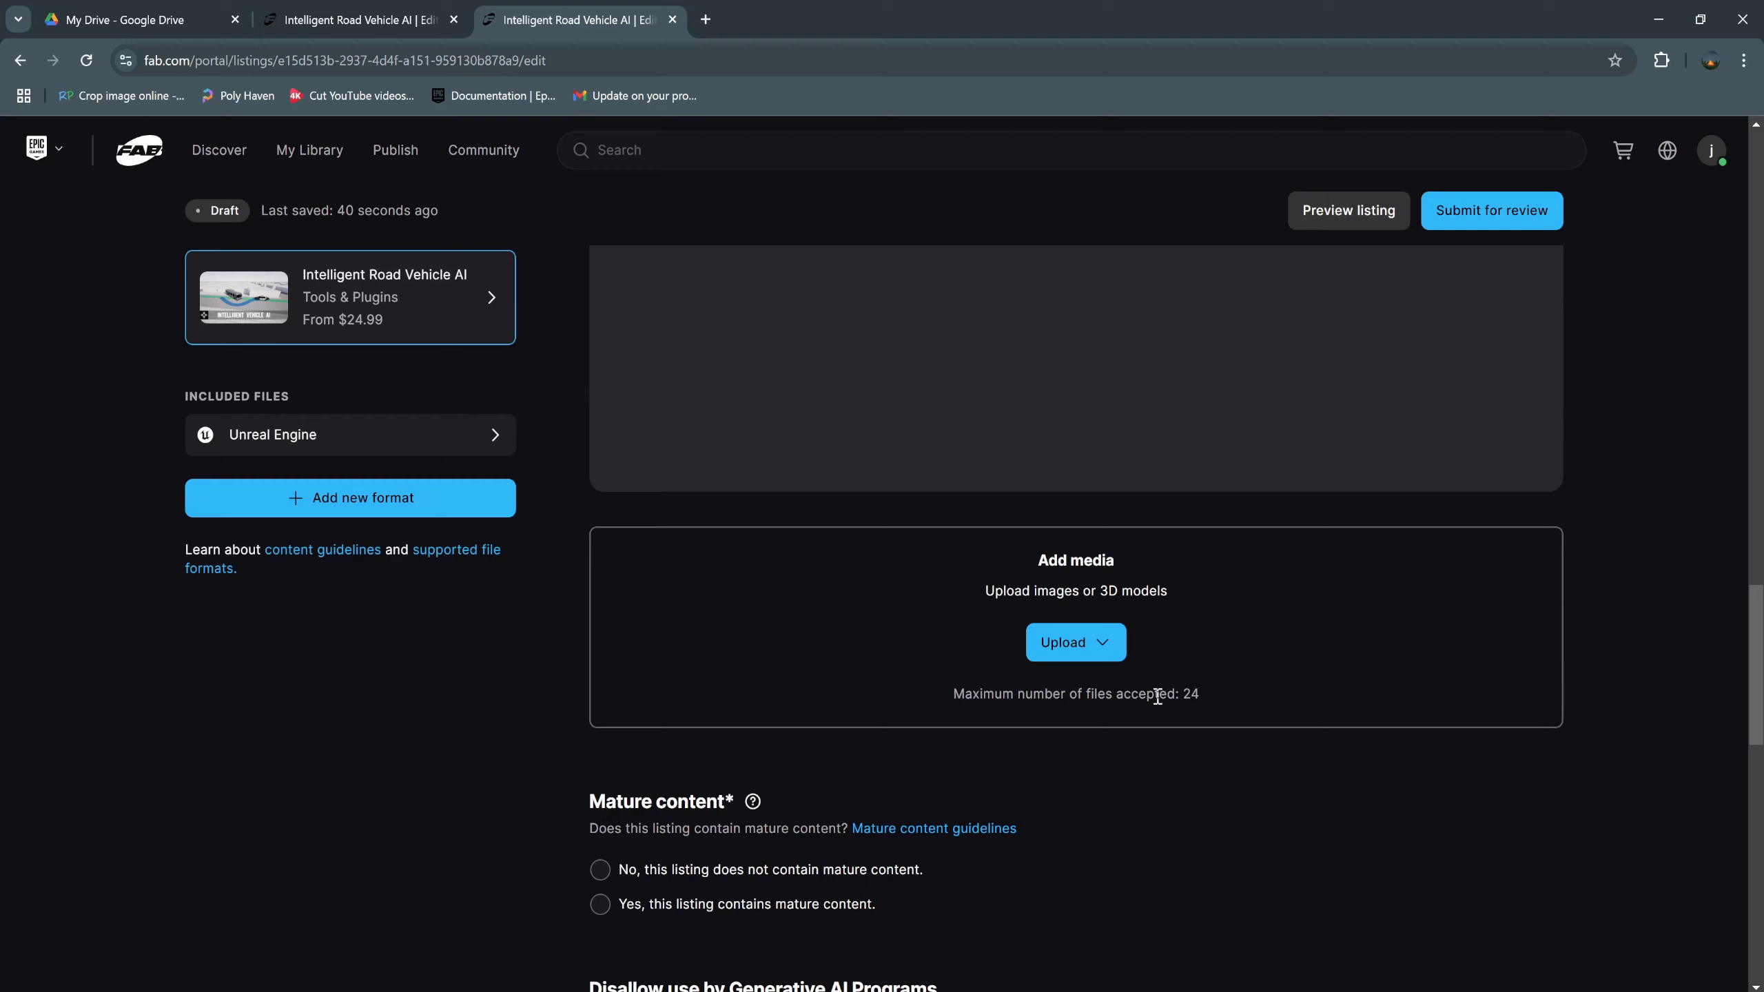
Upload VehicleAI1.jpg through VehicleAI8.jpg from the Fab Picture folder as gallery images.
left_click(1047, 646)
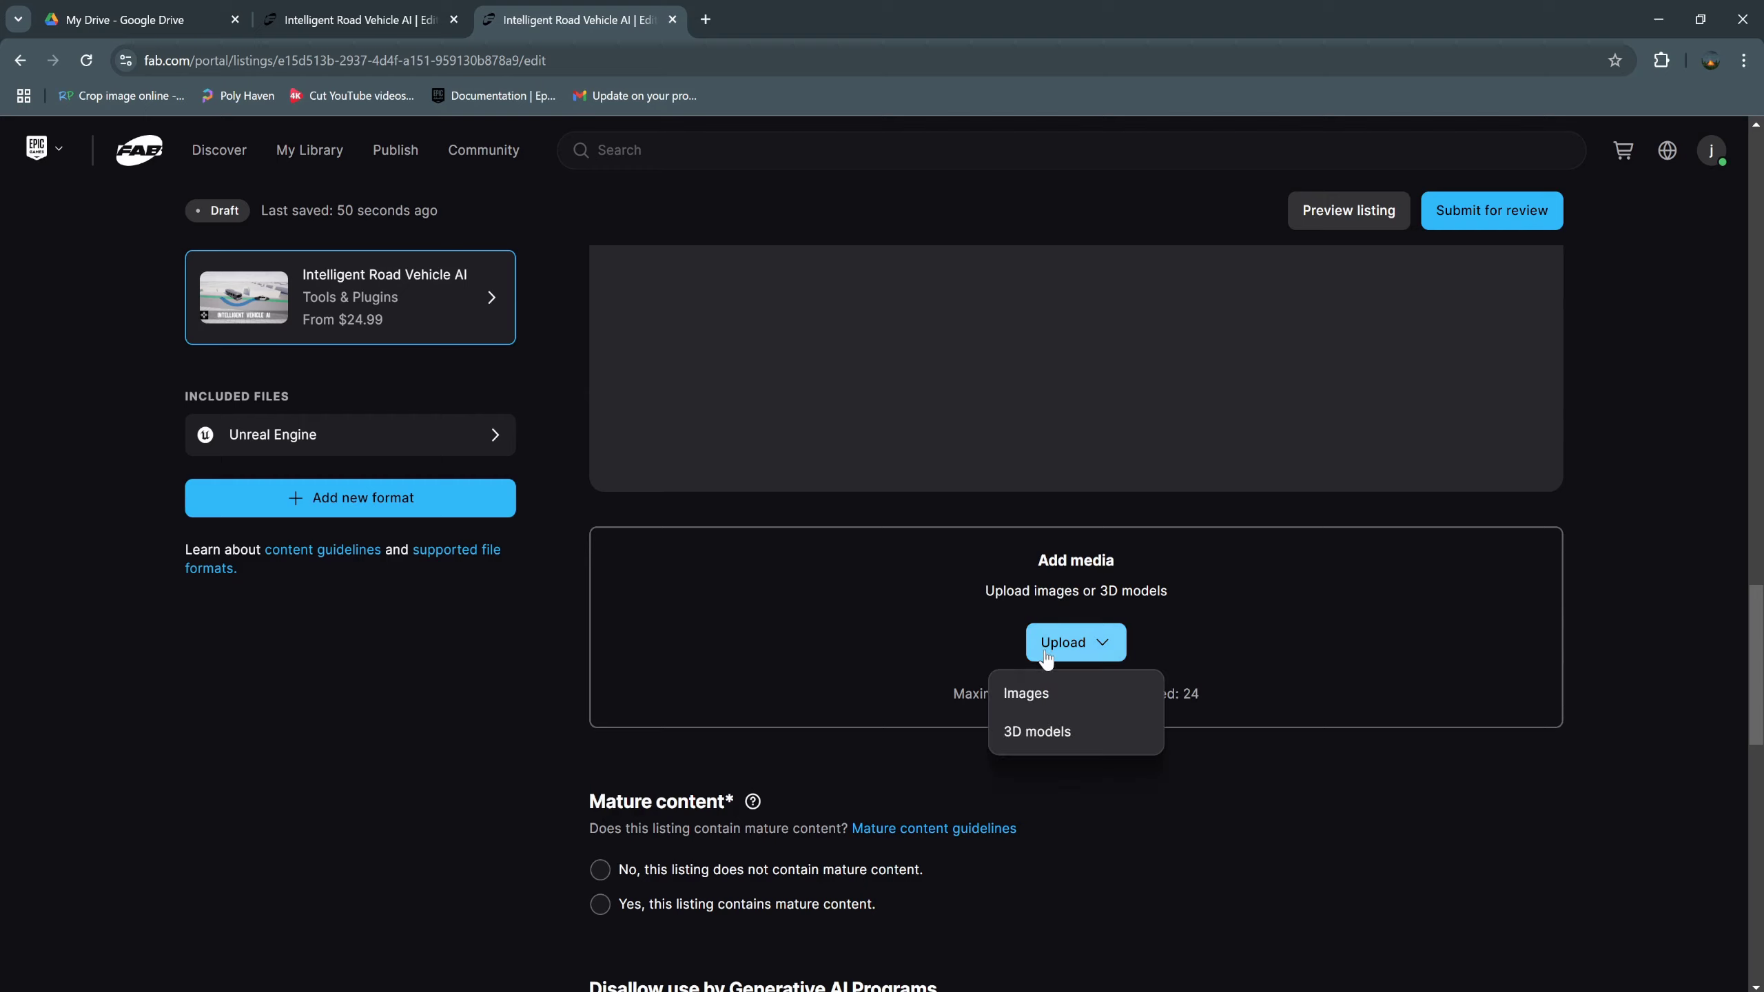
left_click(1052, 697)
left_click(916, 556)
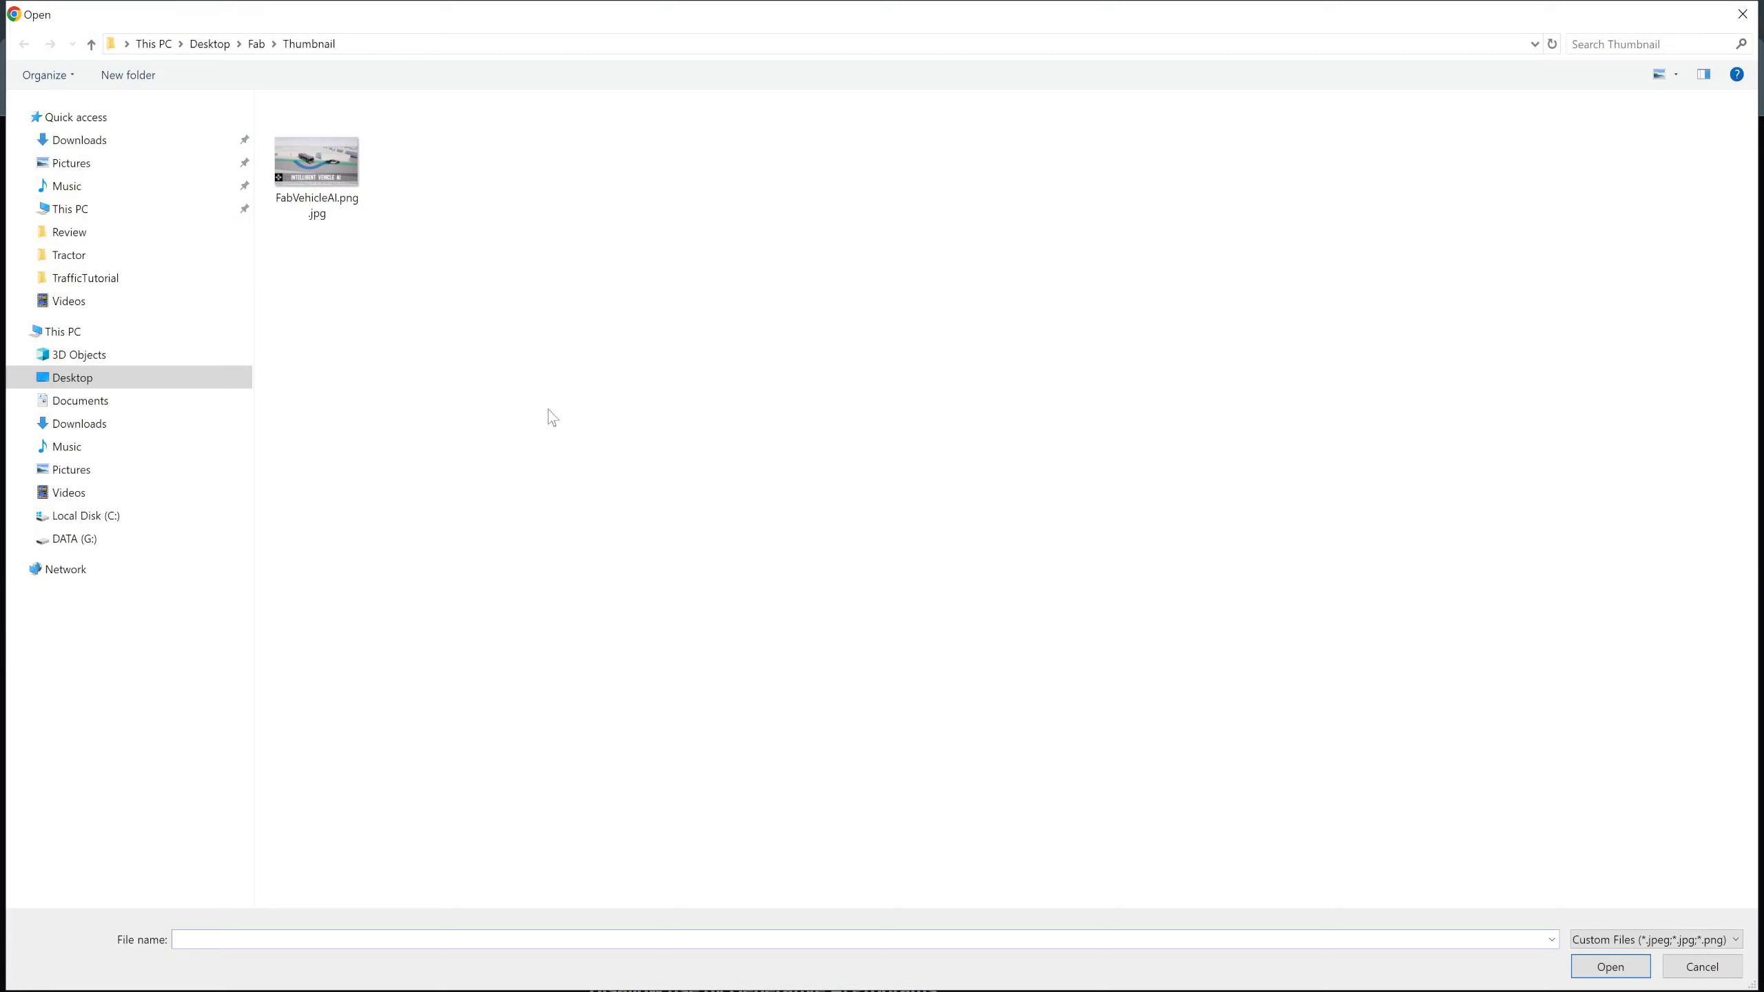
left_click(256, 44)
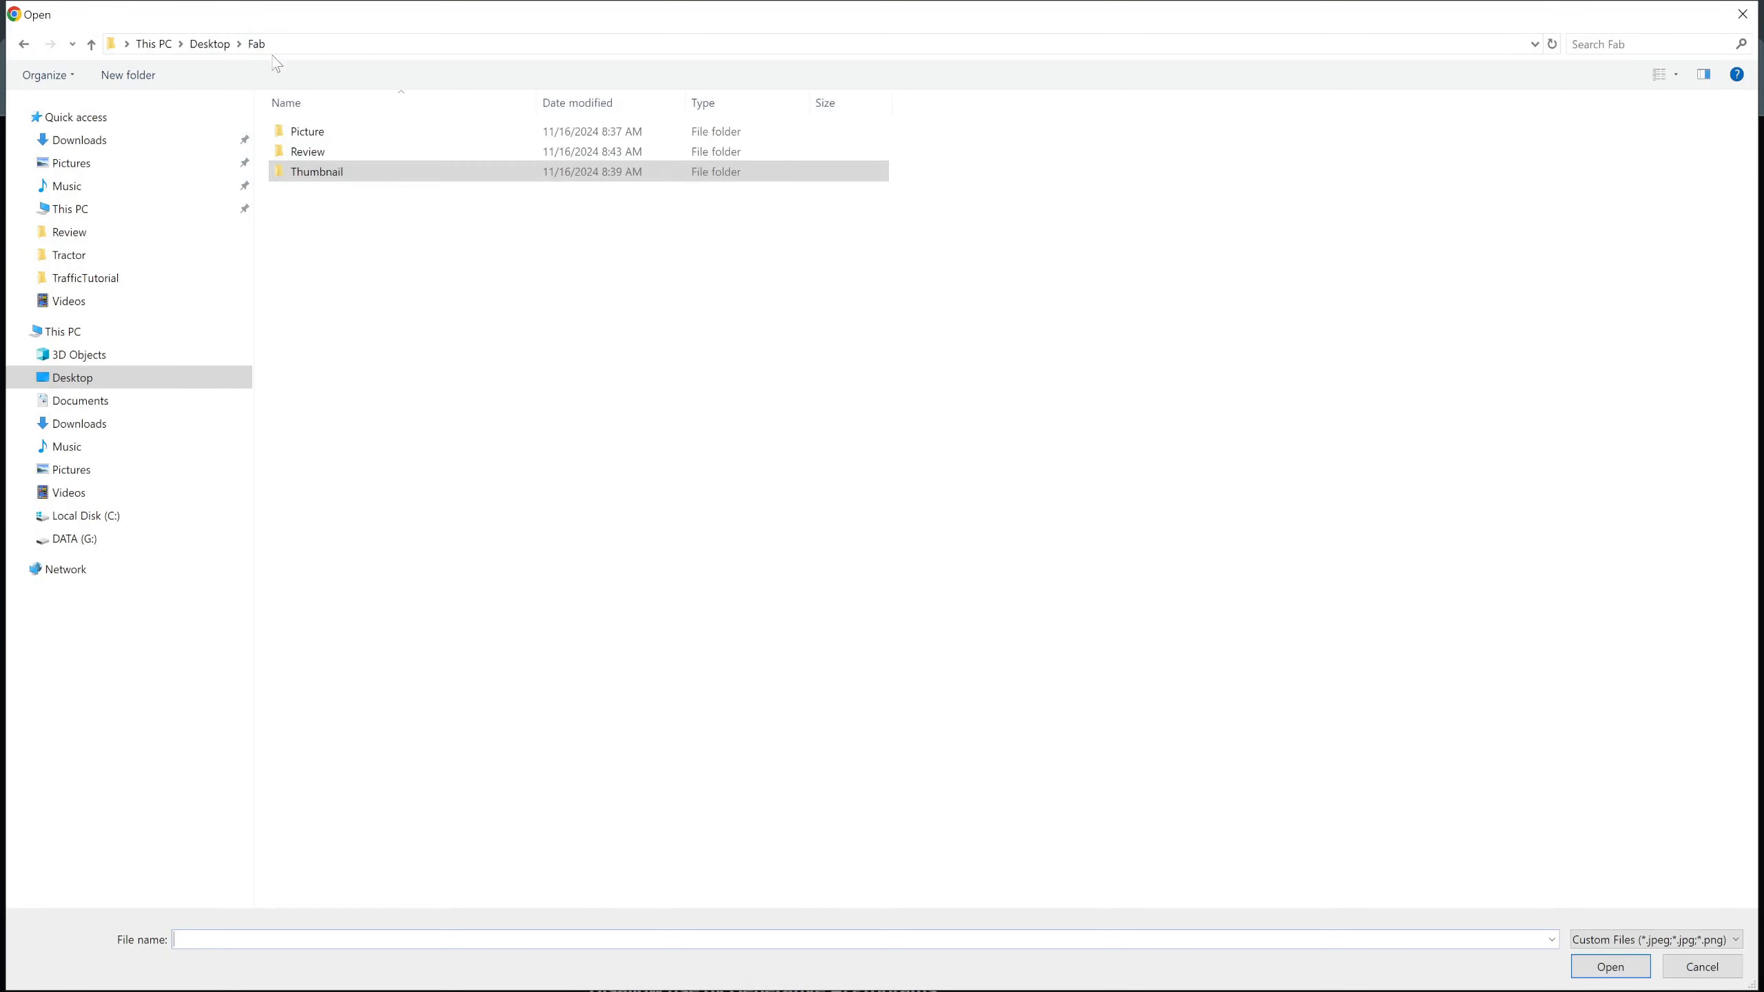
double_click(390, 134)
left_click(1010, 196, "shift")
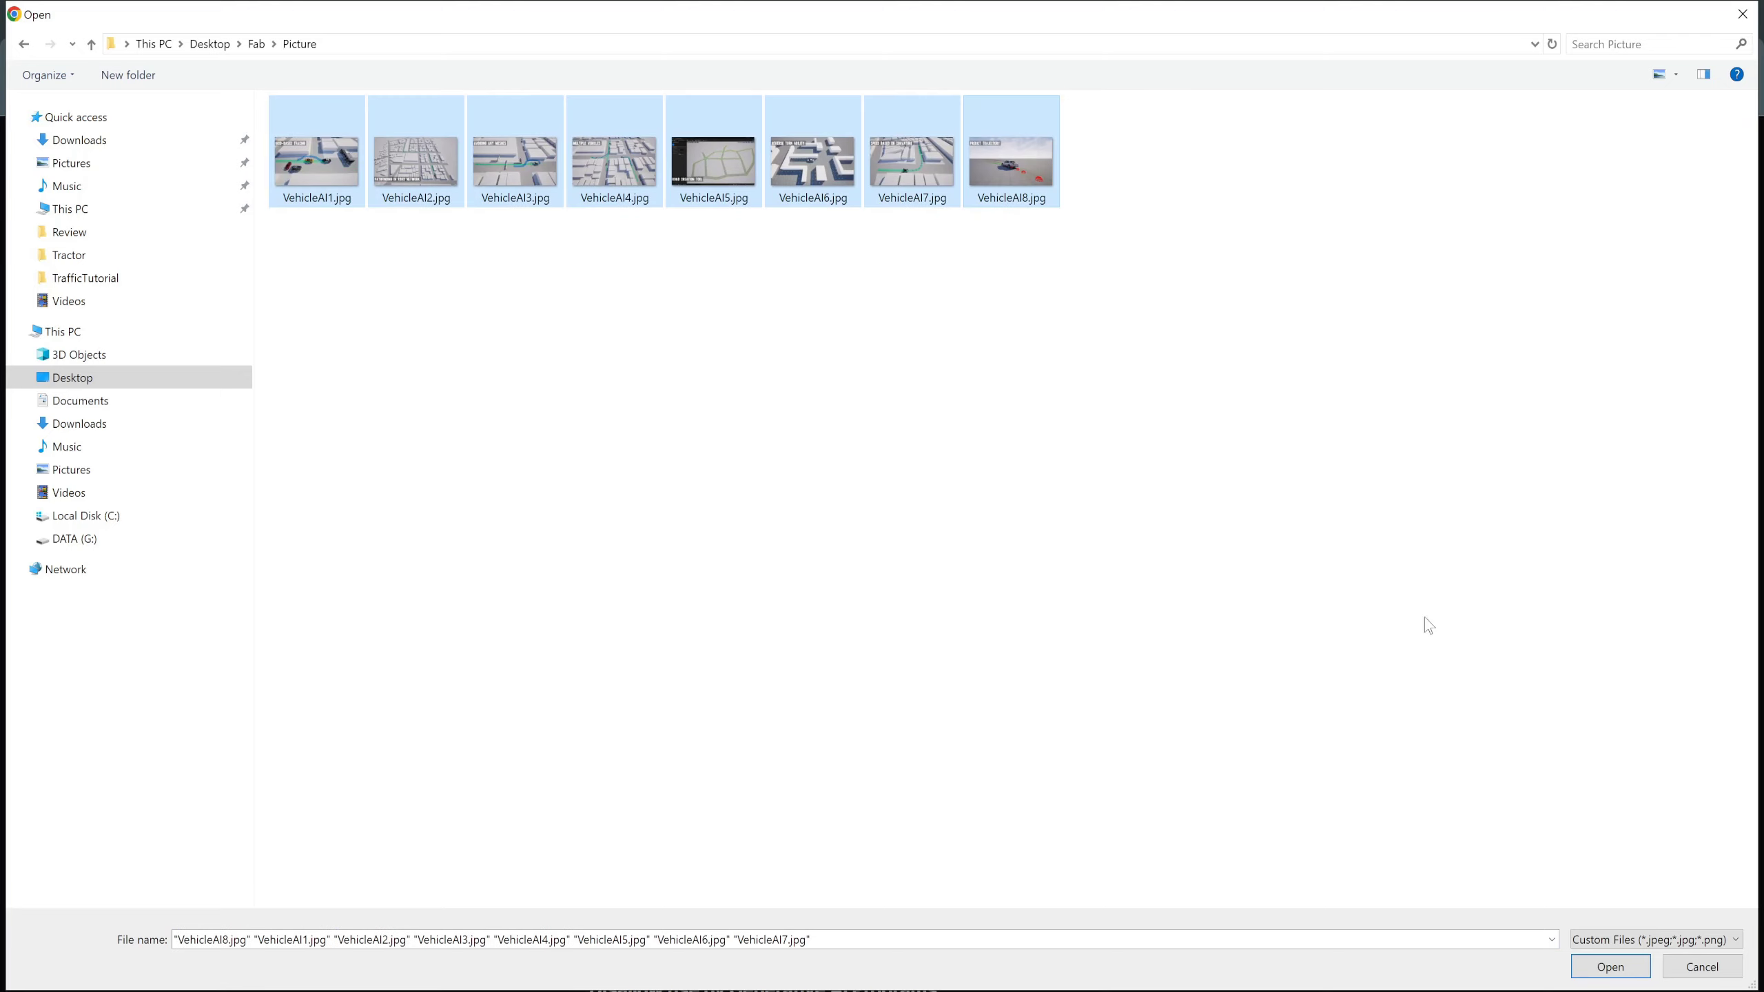
left_click(1610, 966)
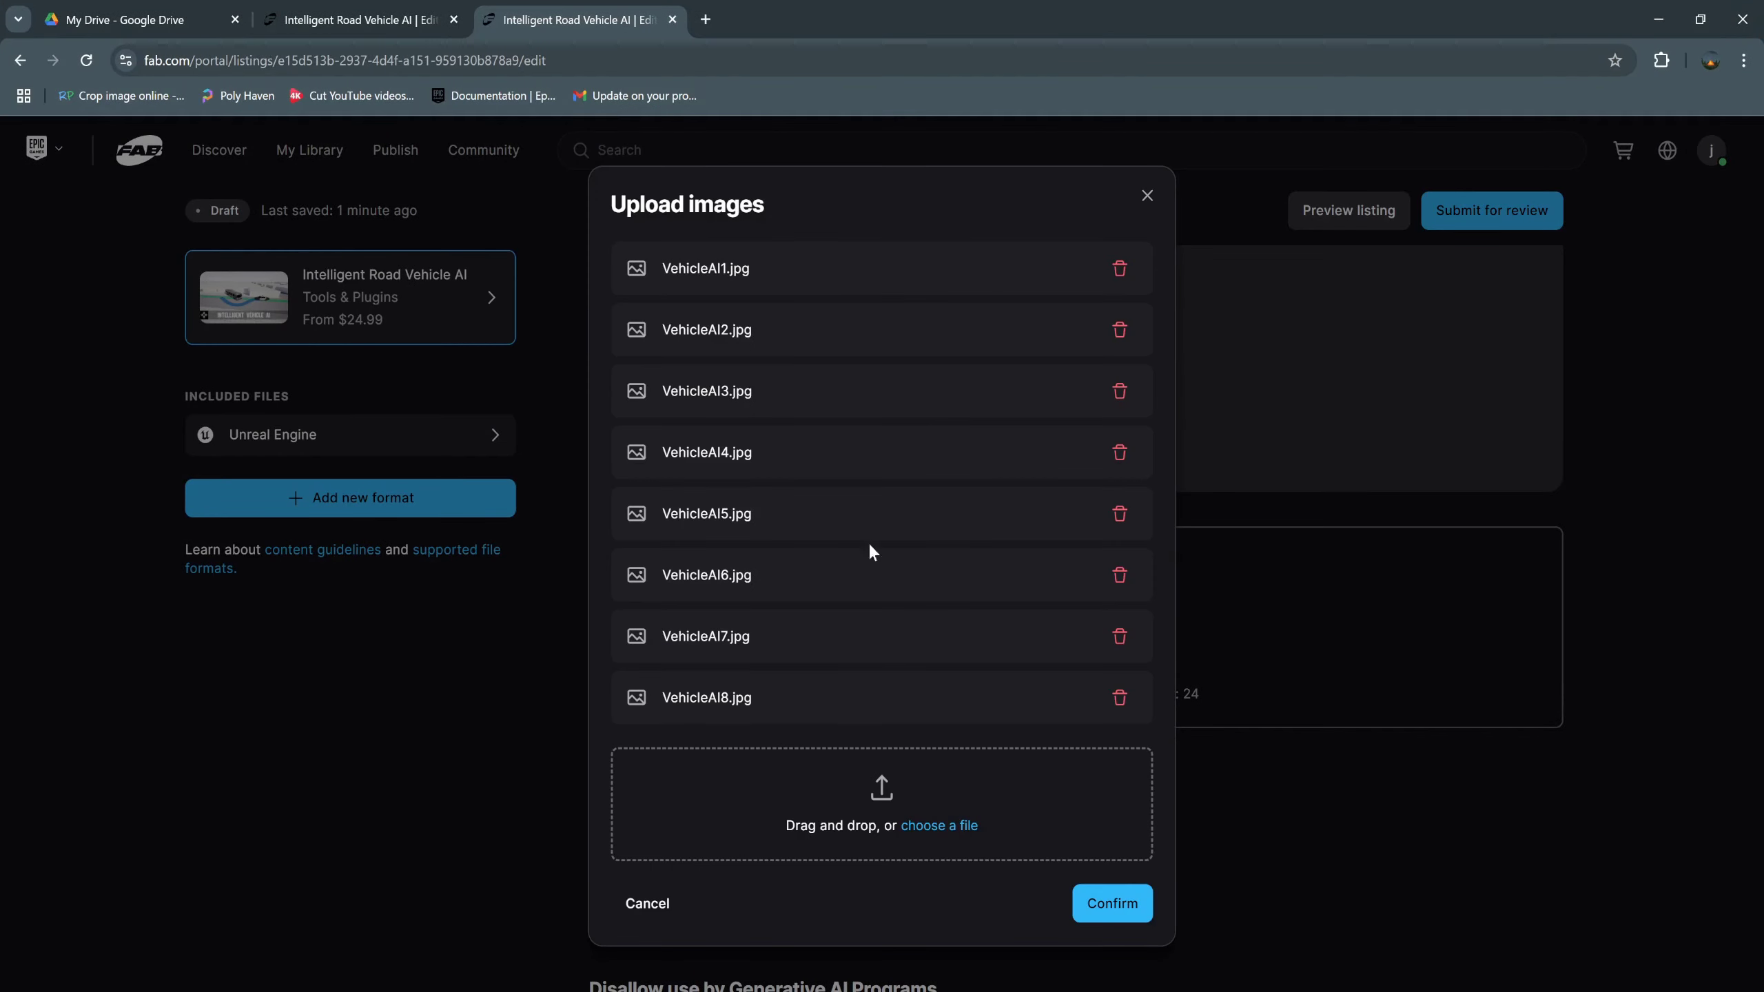
left_click(1121, 902)
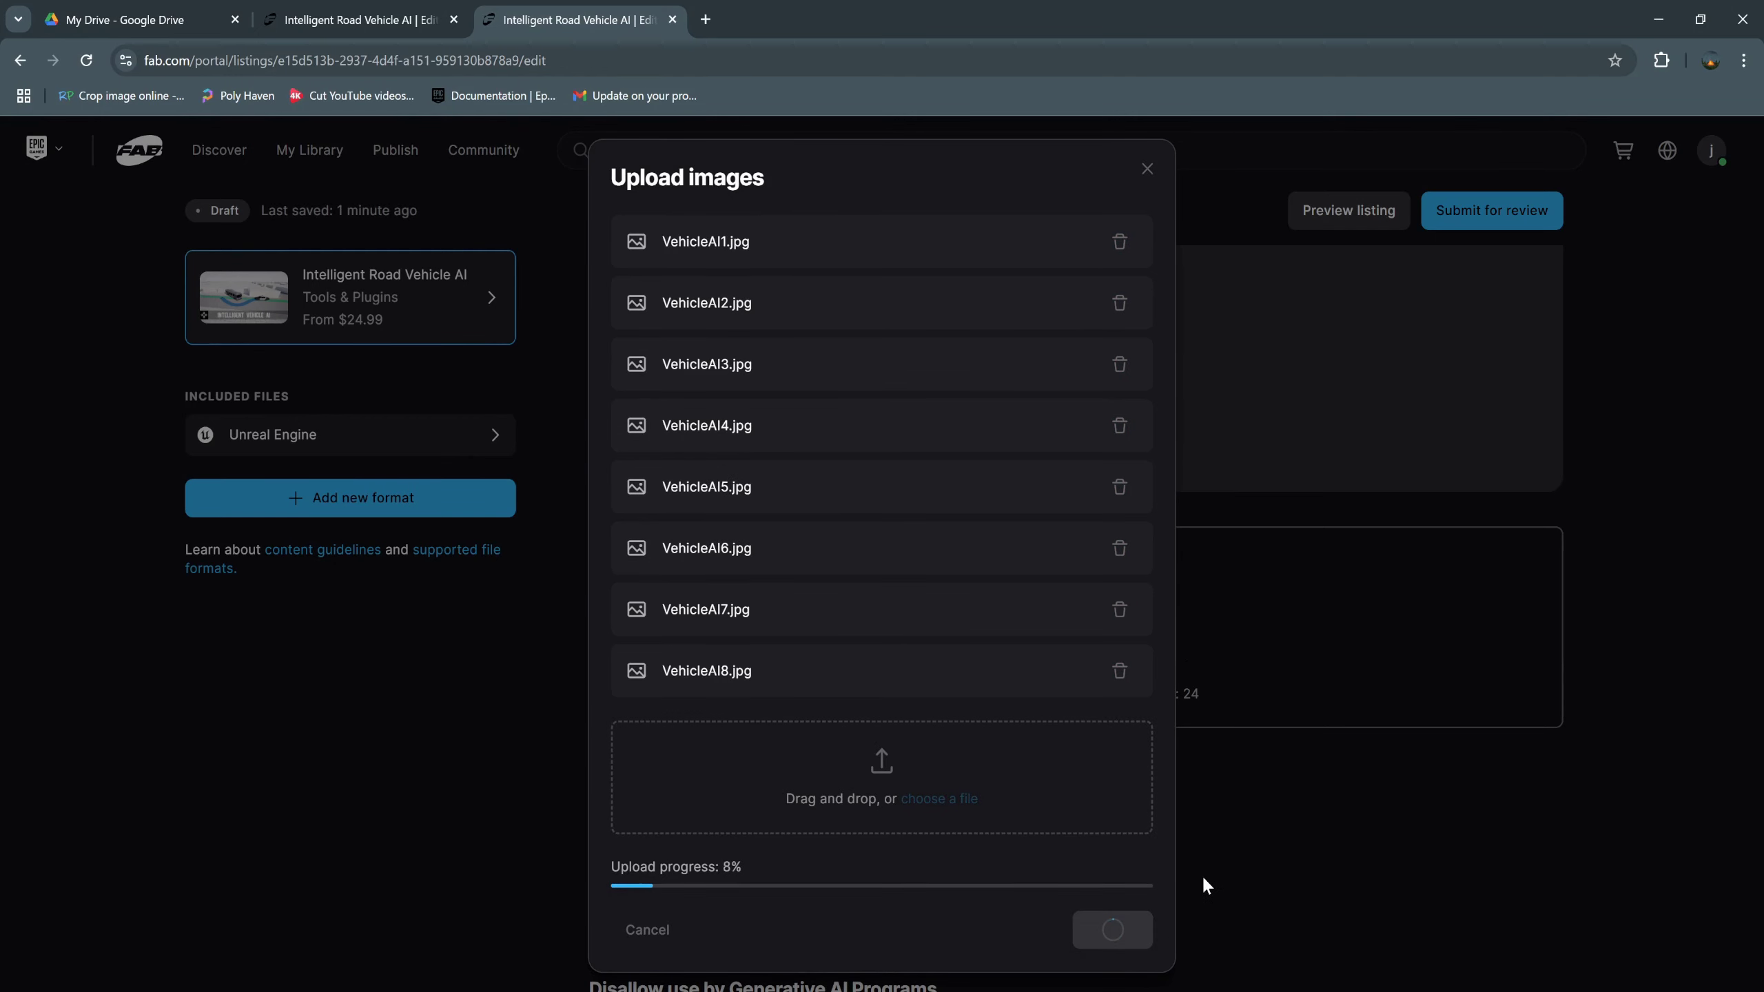
scroll(1016, 698, "down", 7)
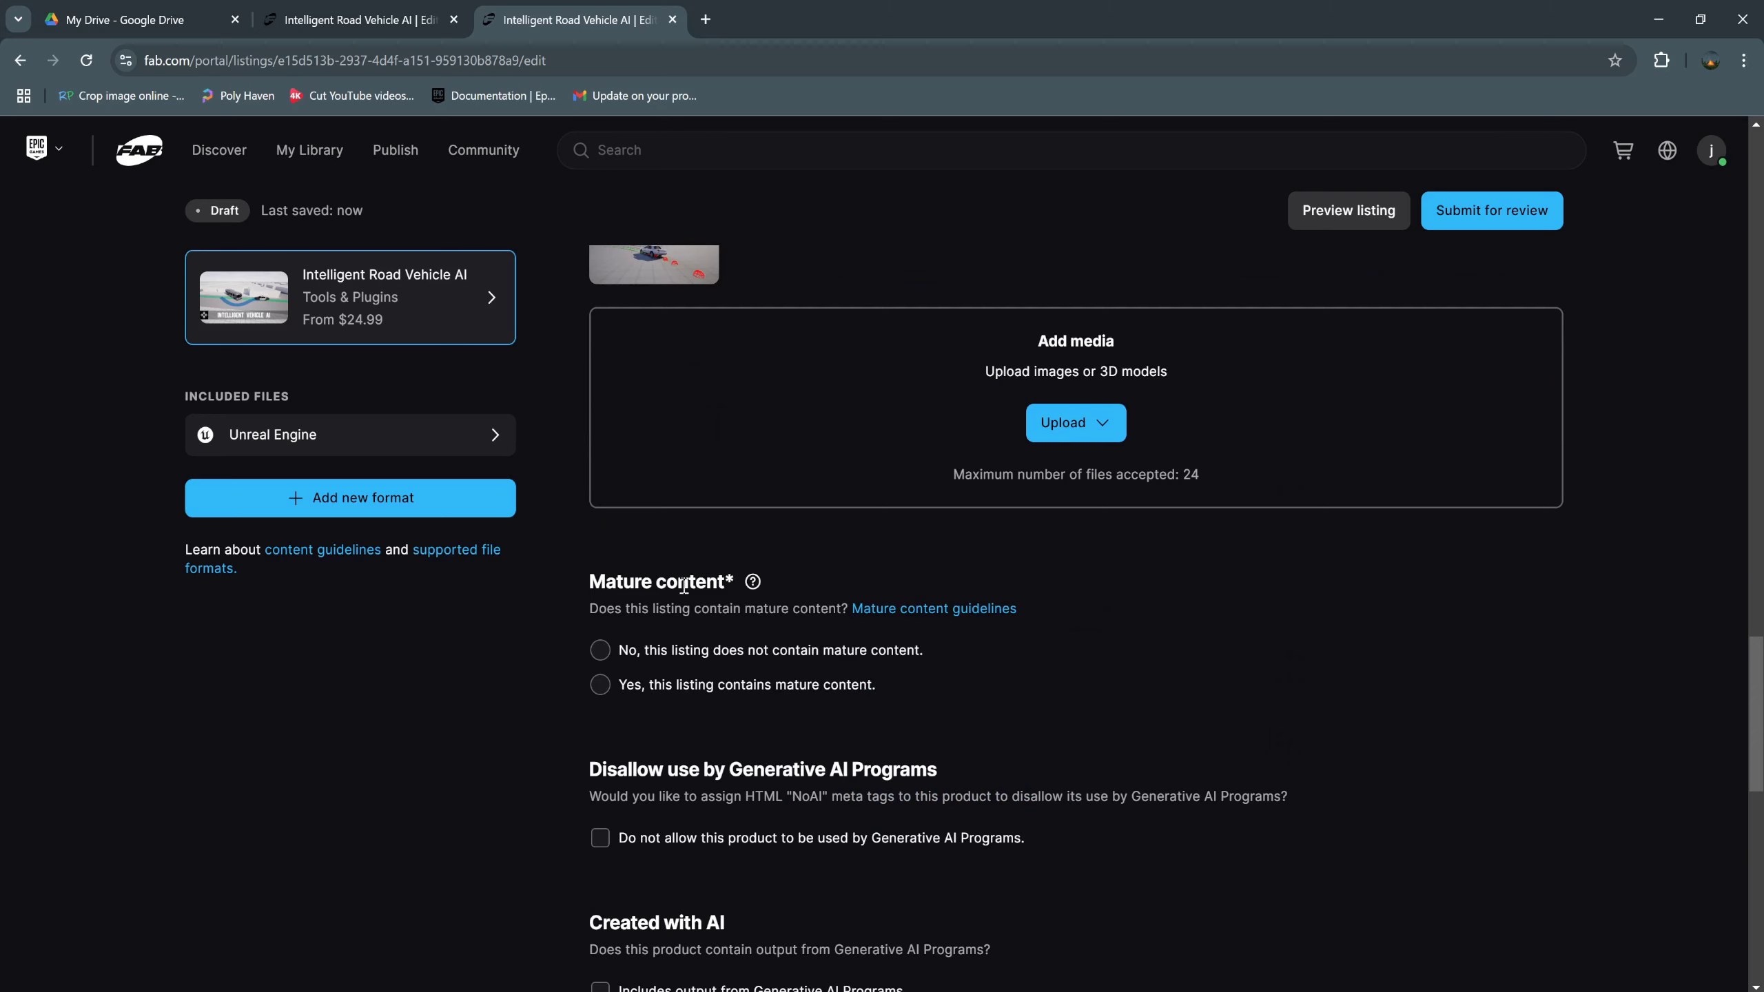
Mark the listing as having no mature content and forbid its use by Generative AI Programs.
left_click(803, 657)
scroll(815, 659, "down", 4)
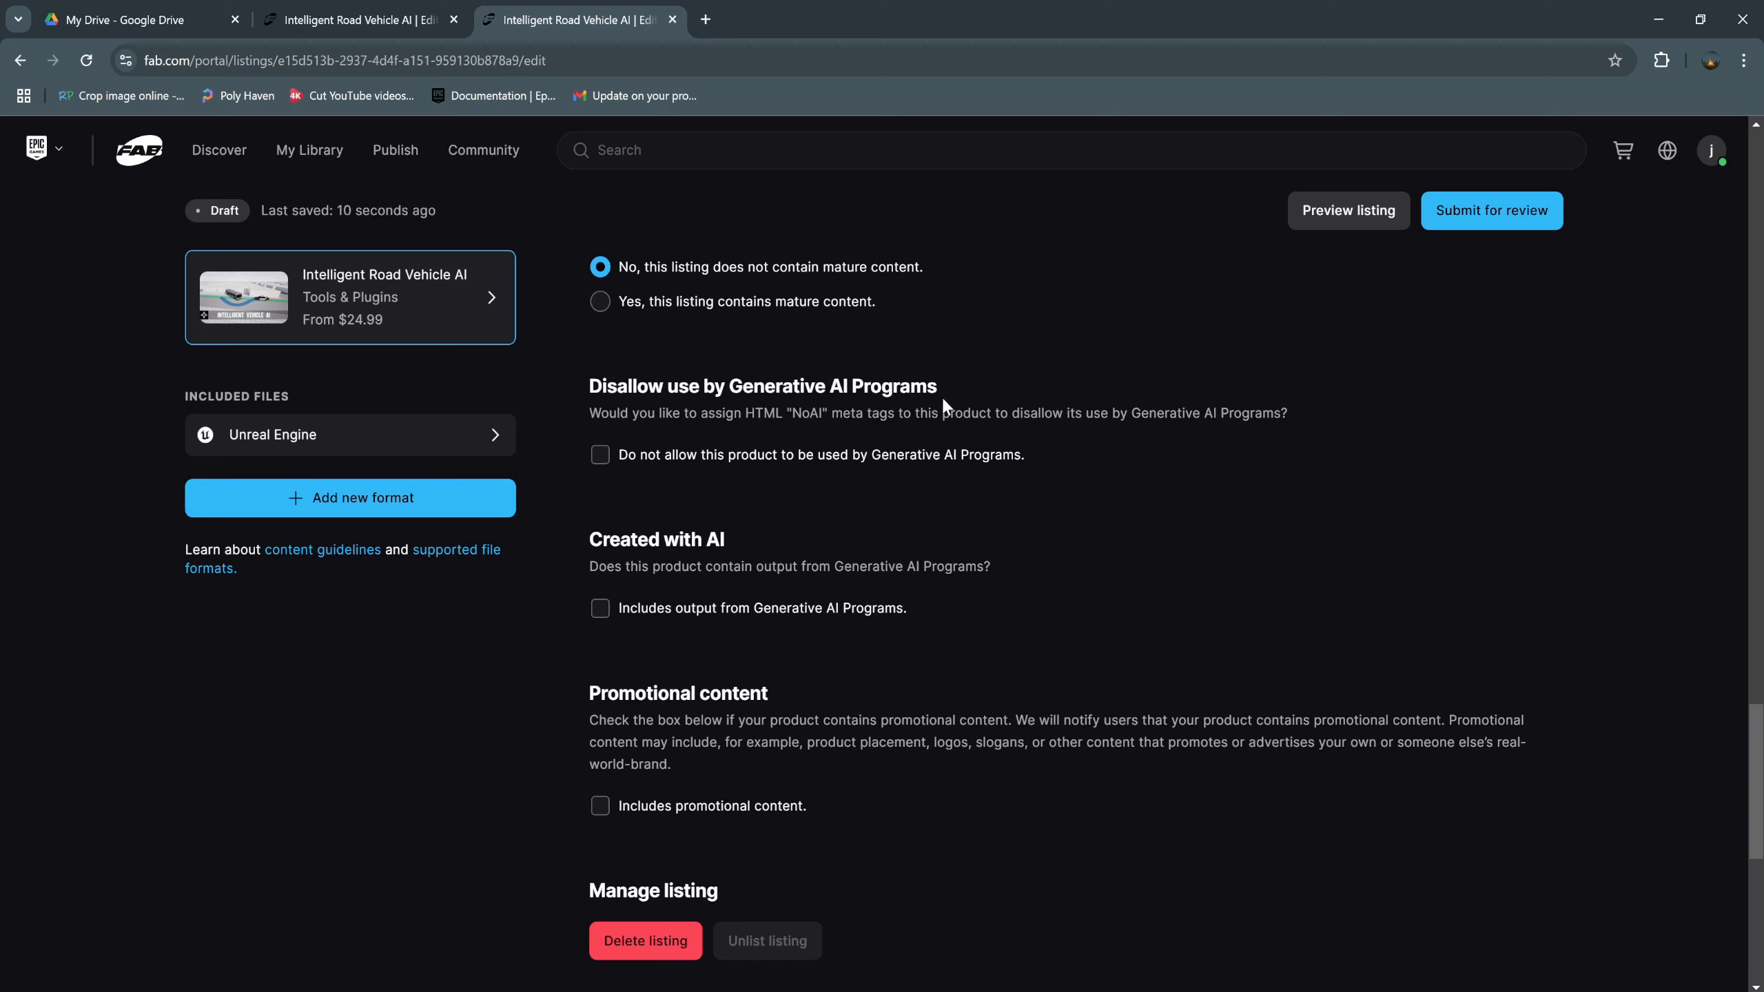
left_click(644, 460)
scroll(661, 660, "down", 3)
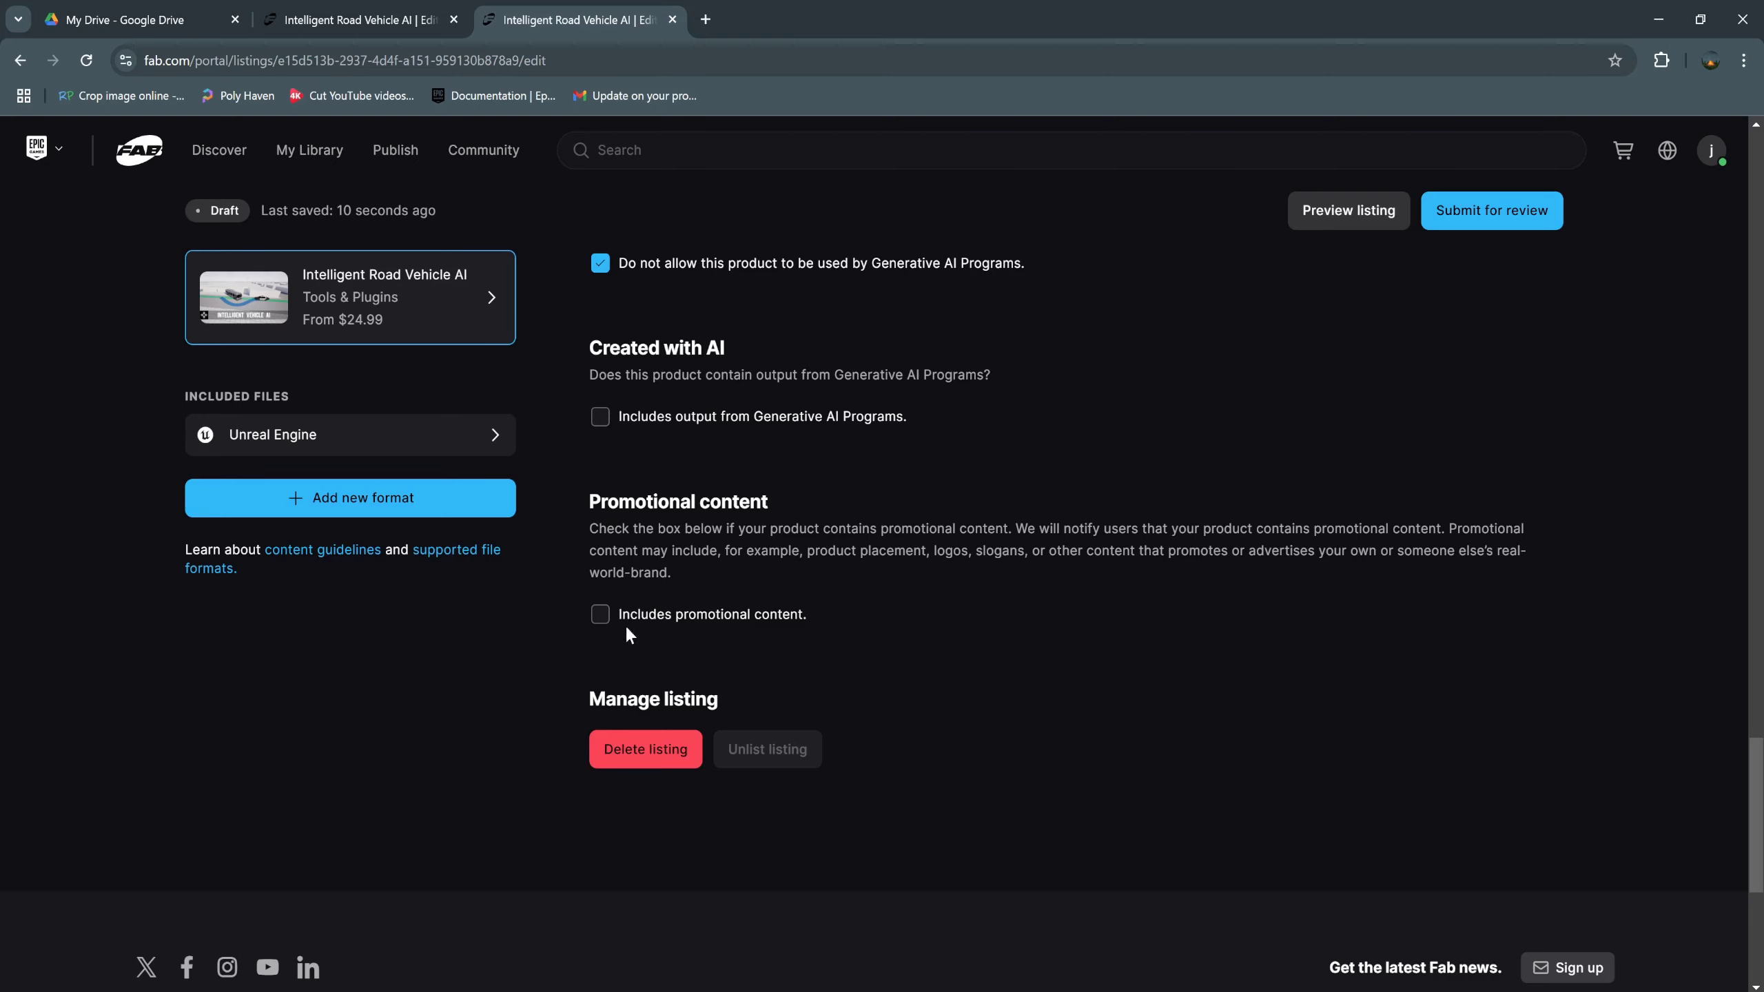
scroll(729, 648, "up", 20)
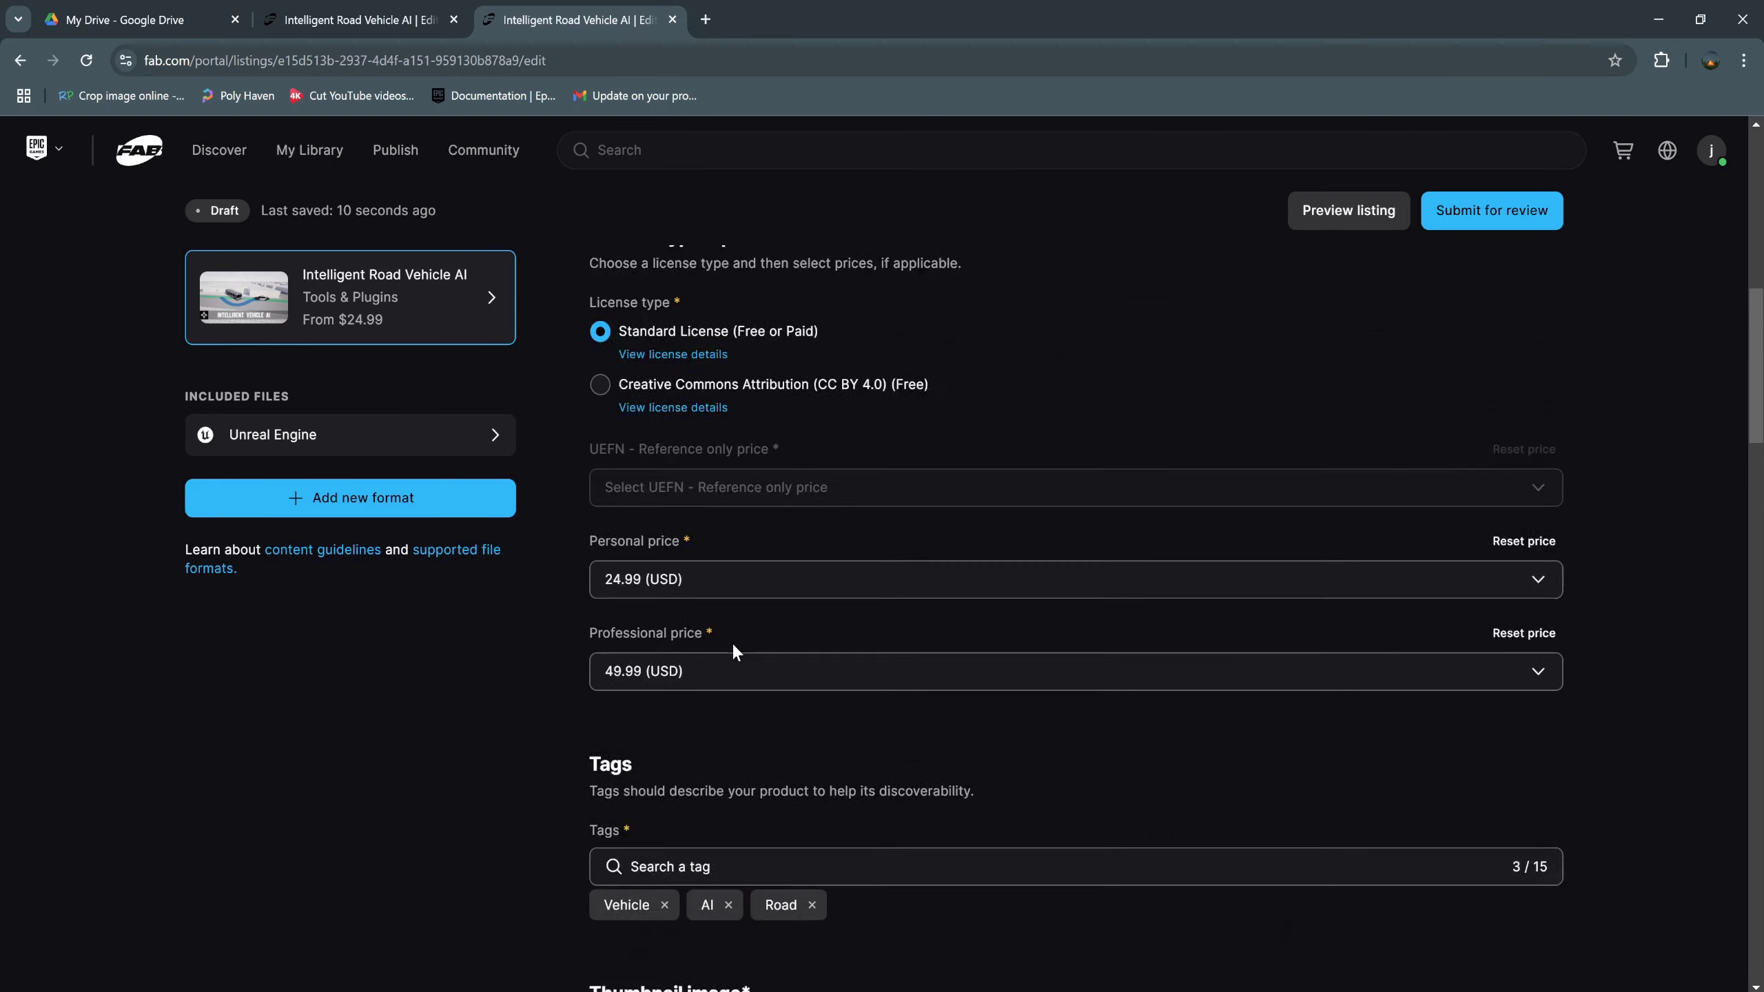
scroll(735, 647, "up", 3)
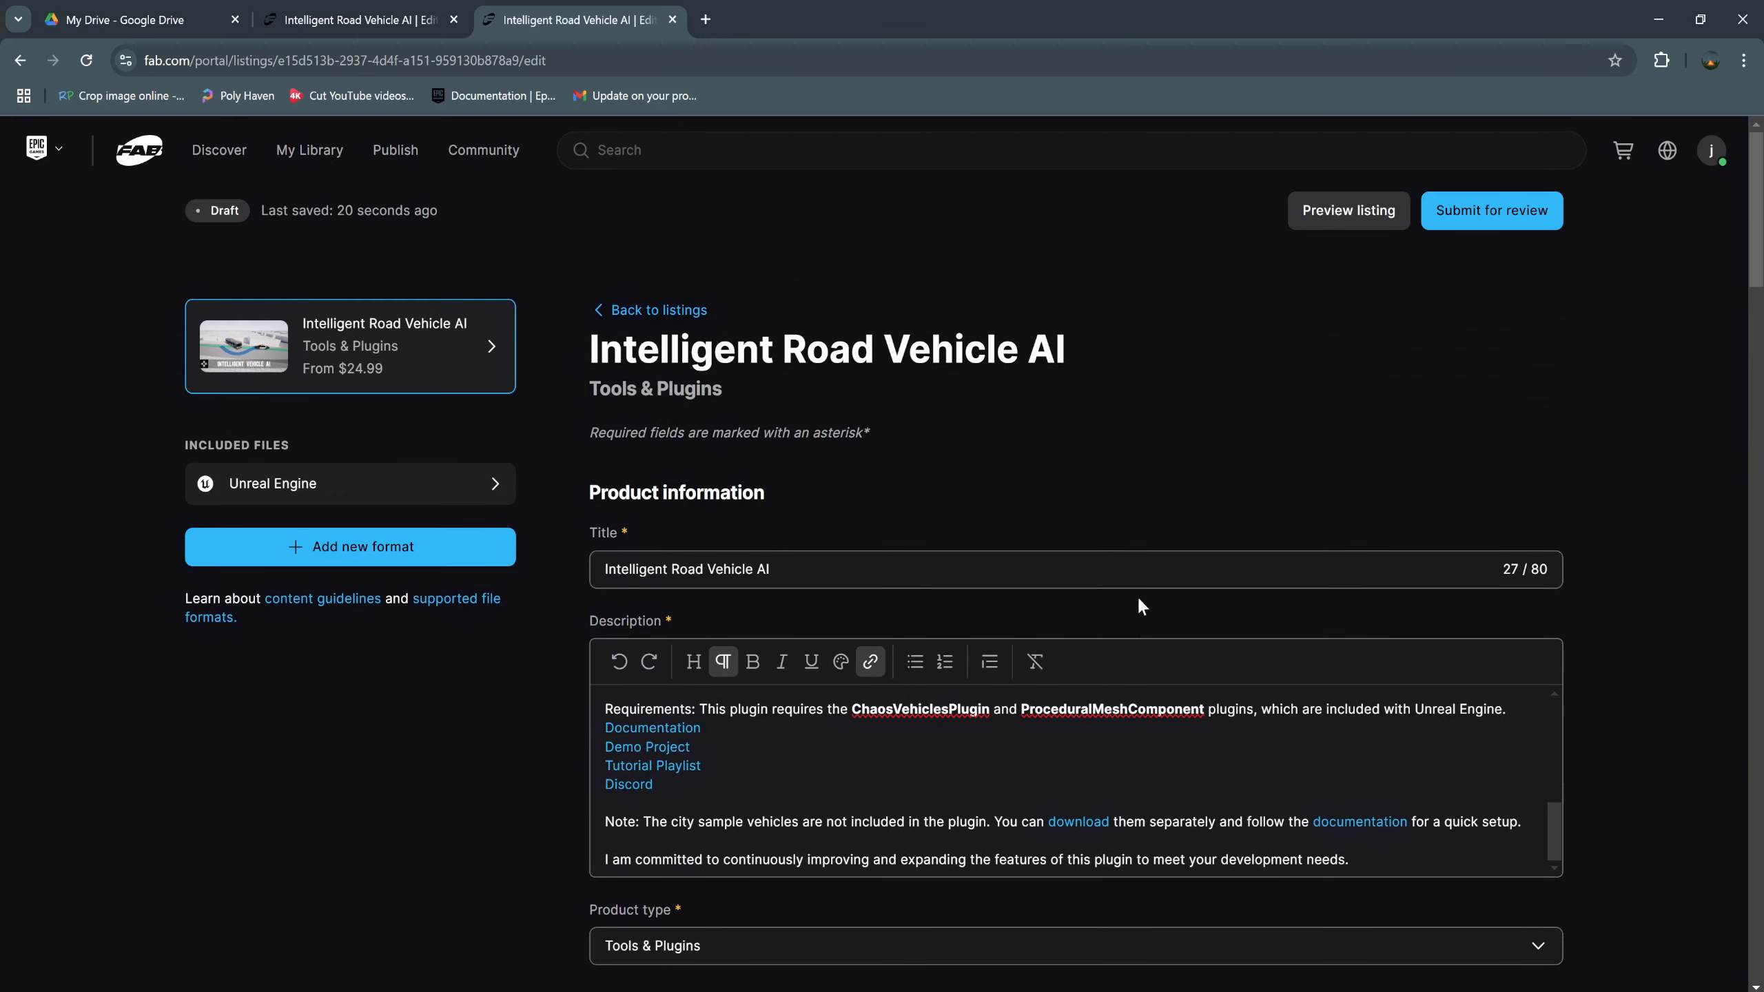
left_click(1321, 221)
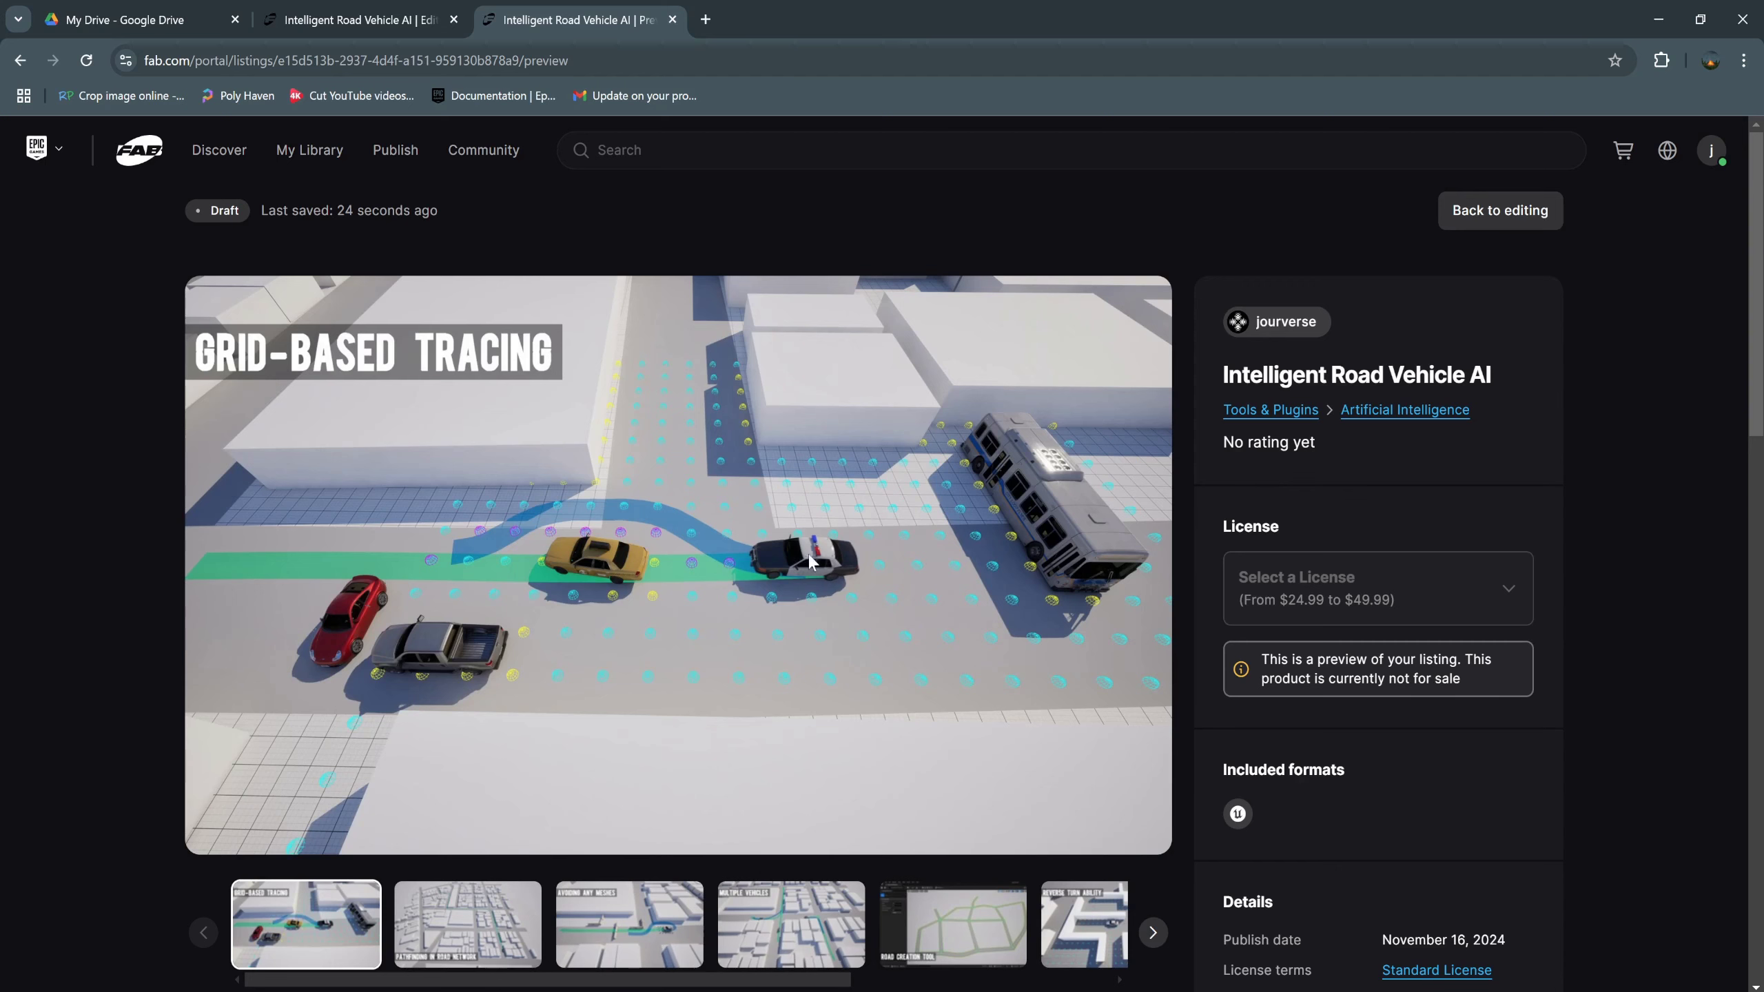
scroll(1139, 560, "down", 5)
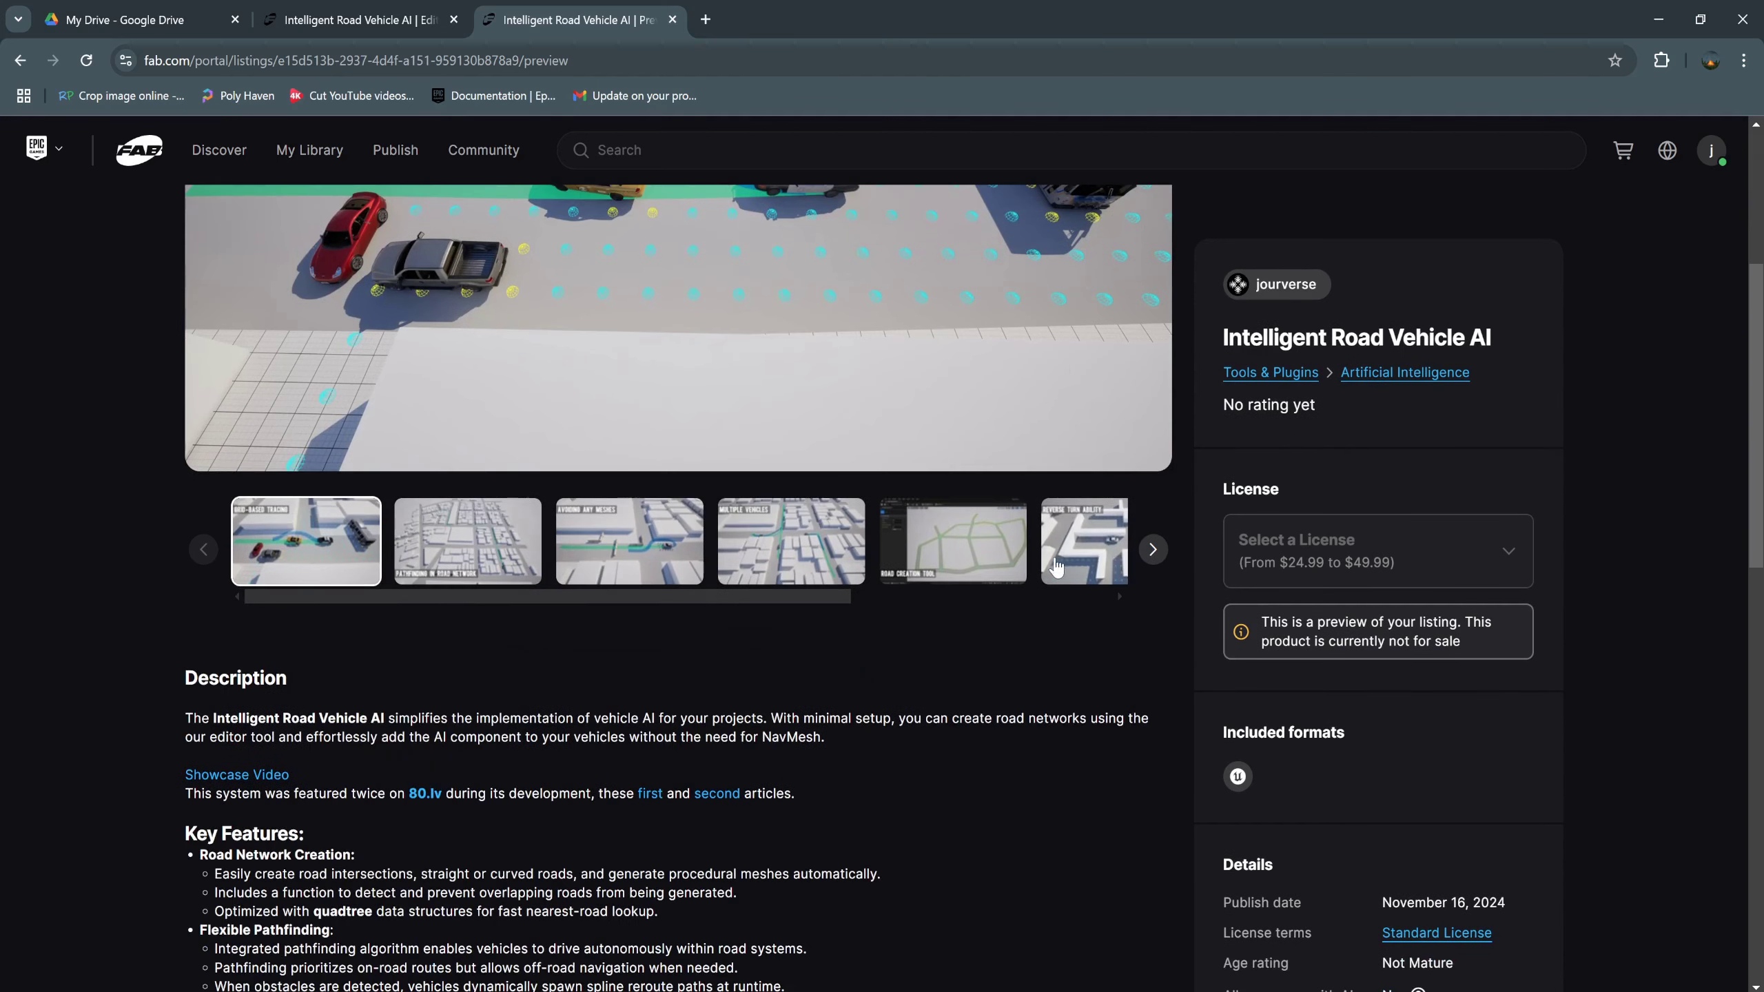
scroll(986, 556, "down", 3)
scroll(903, 590, "down", 3)
scroll(695, 730, "up", 10)
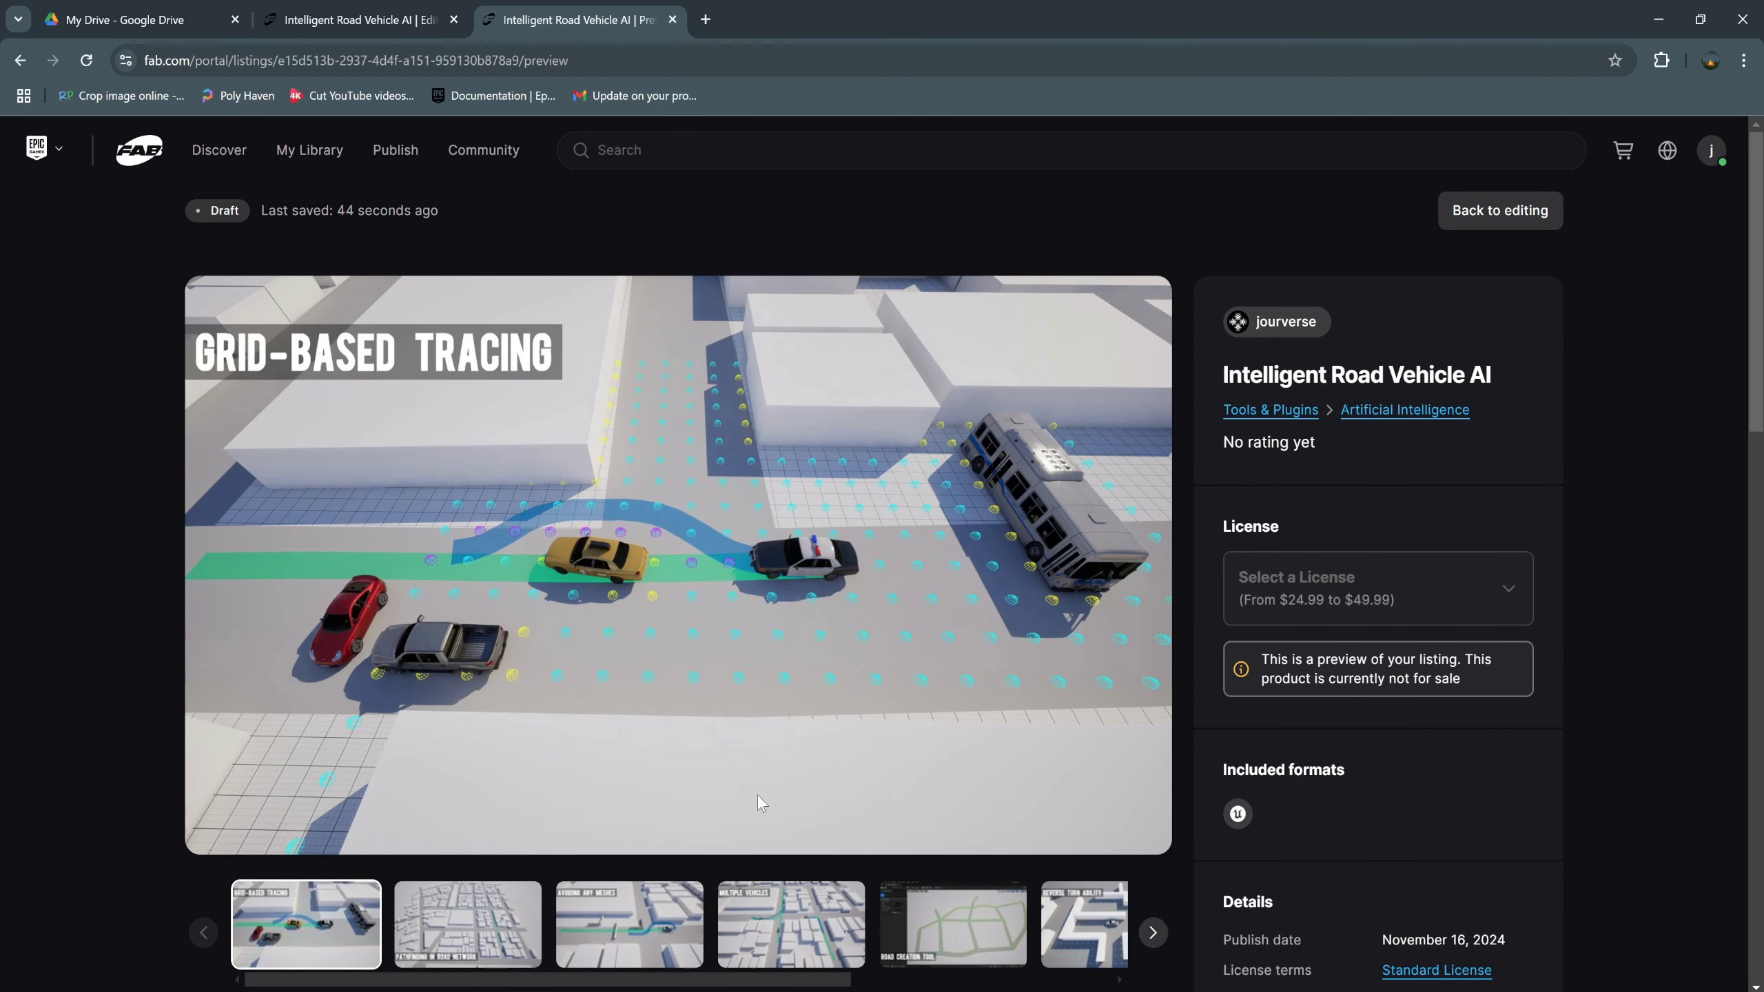
left_click(1481, 213)
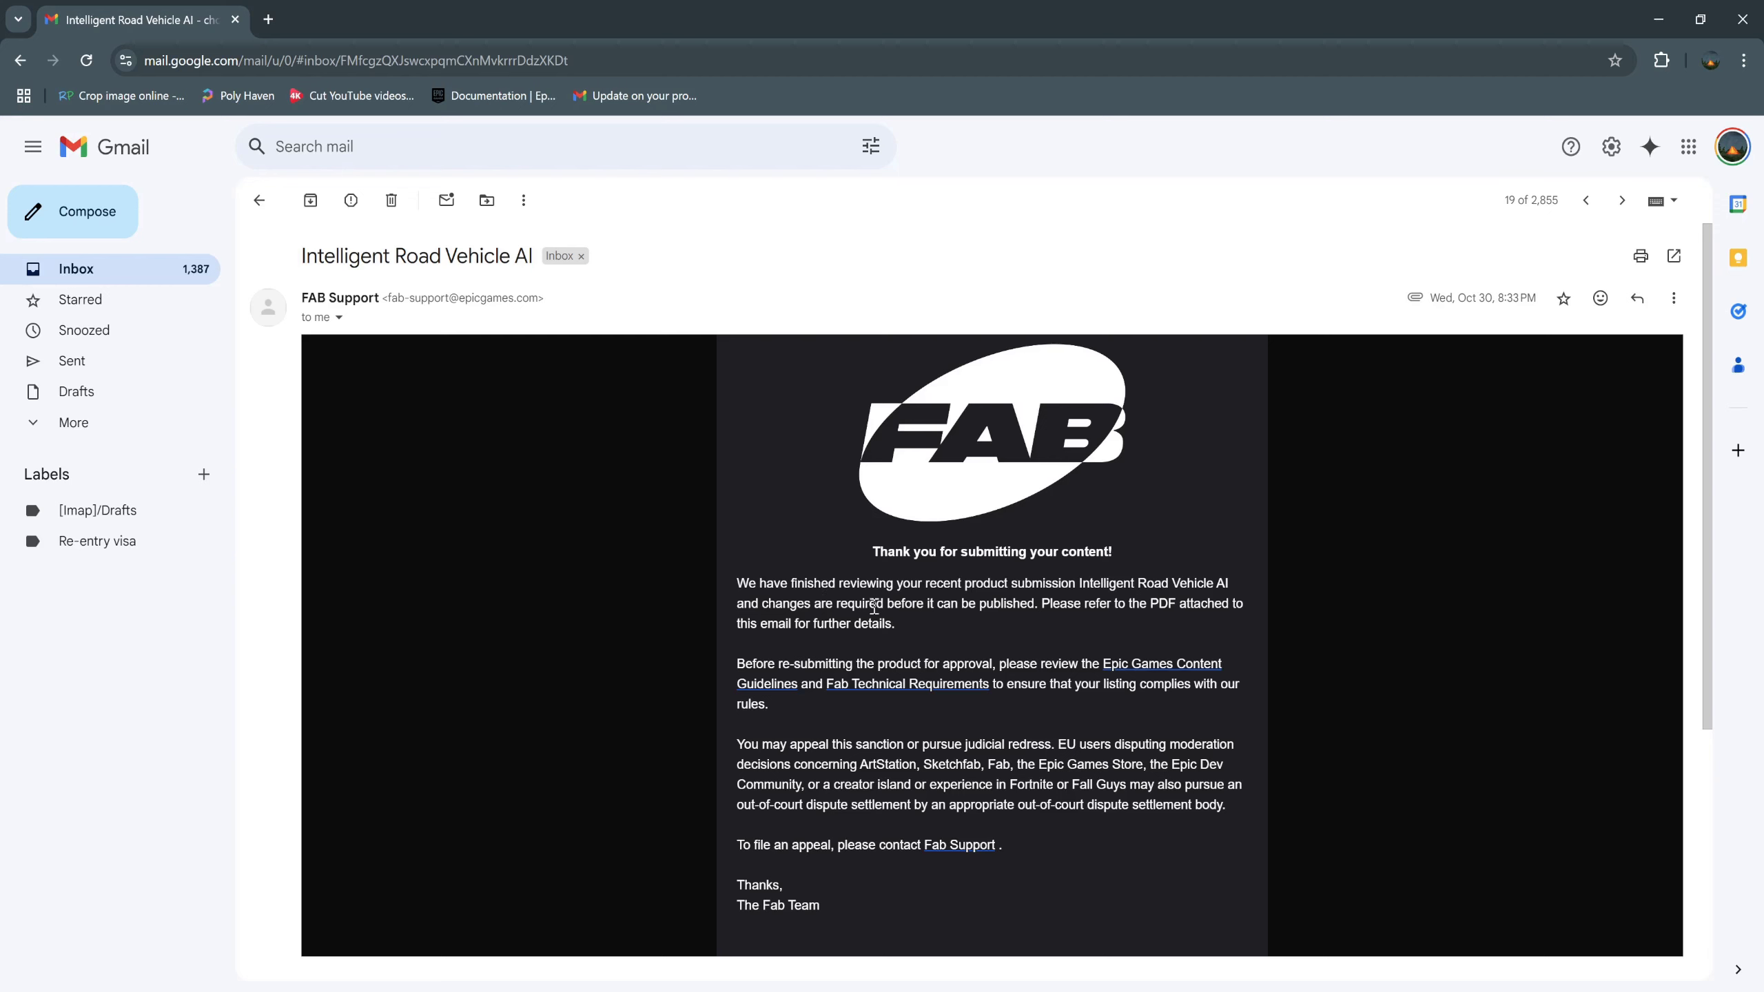
Scroll the Fab Support email down to its attachment, intelligent-road-vehicle-ai - UE Full TRC.pdf.
scroll(995, 629, "down", 3)
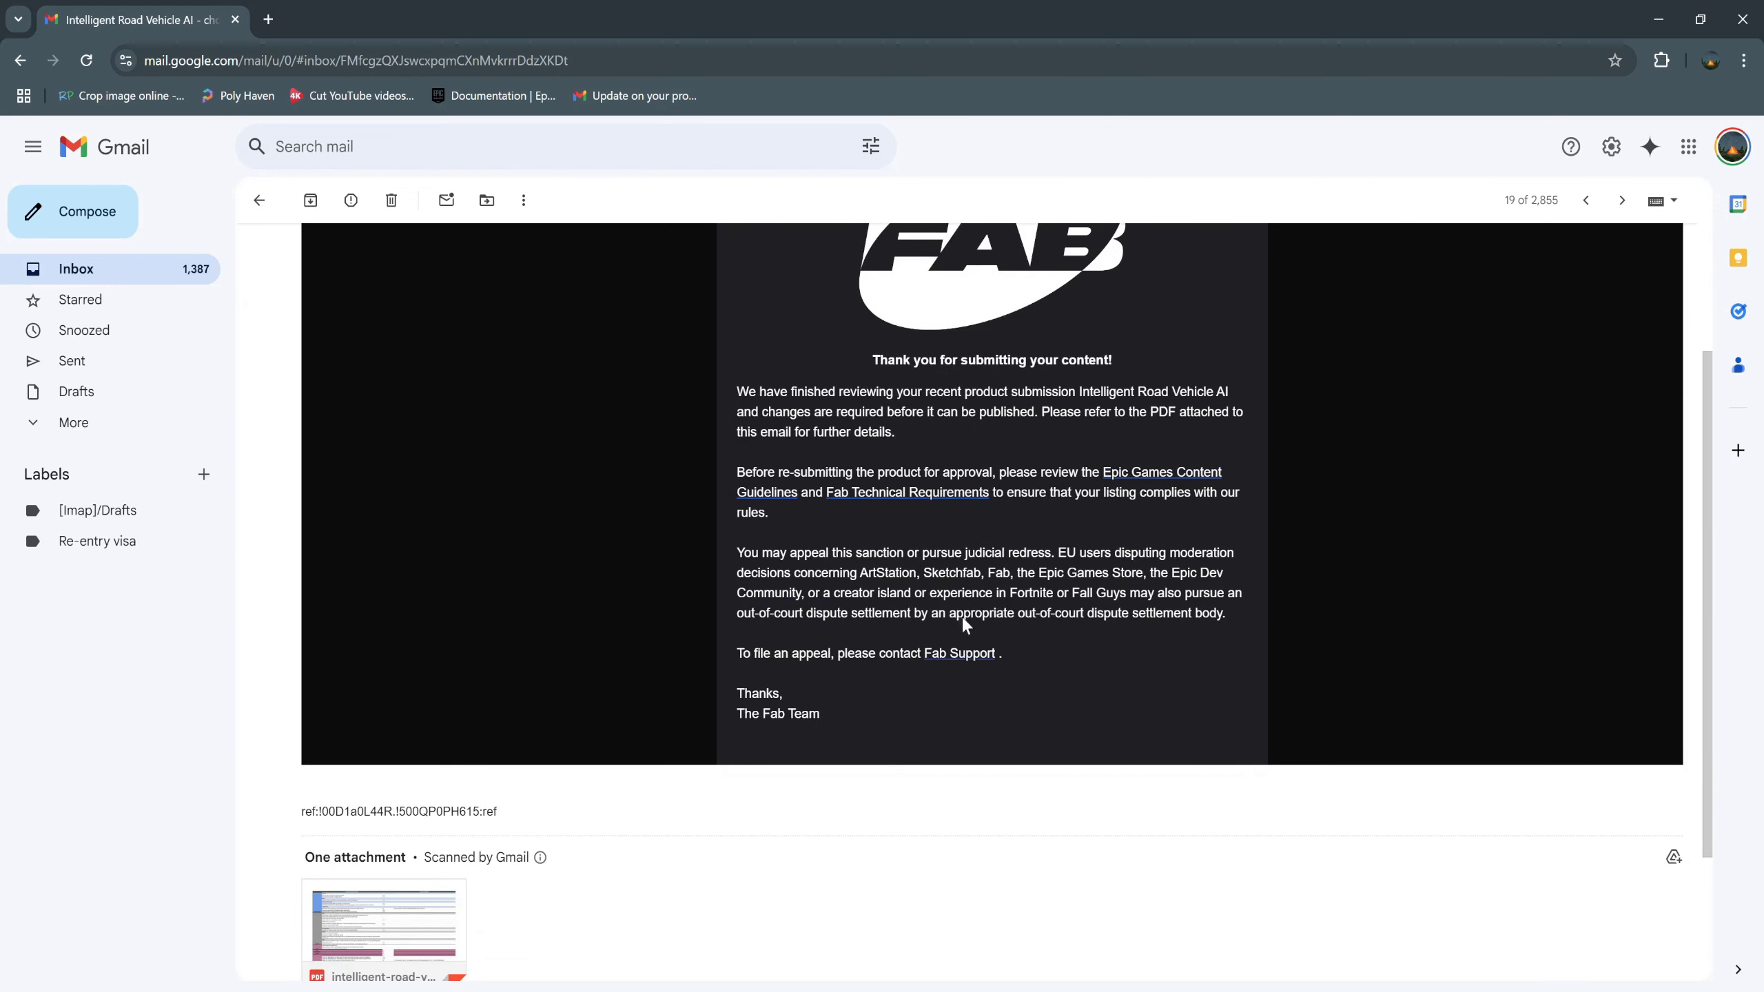
scroll(869, 607, "down", 2)
mouse_move(368, 741)
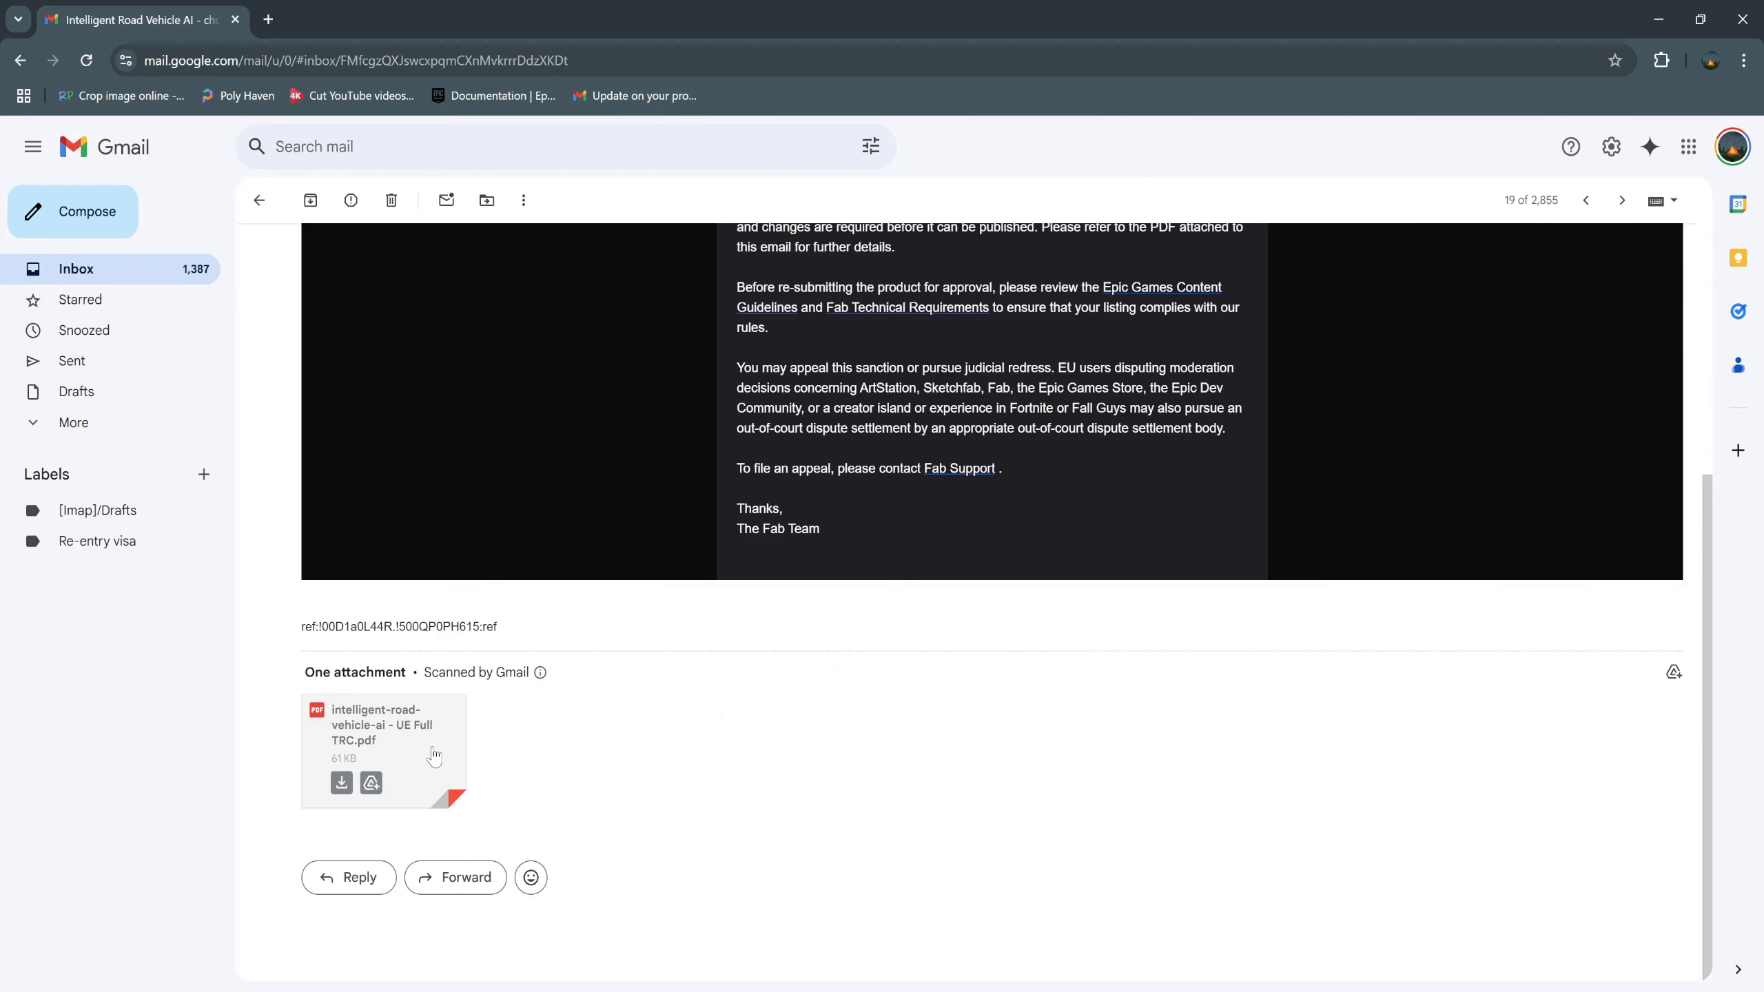
Open the review PDF and mark the failing notes on plugin encapsulation, FabURL, copyright and binaries.
left_click(392, 740)
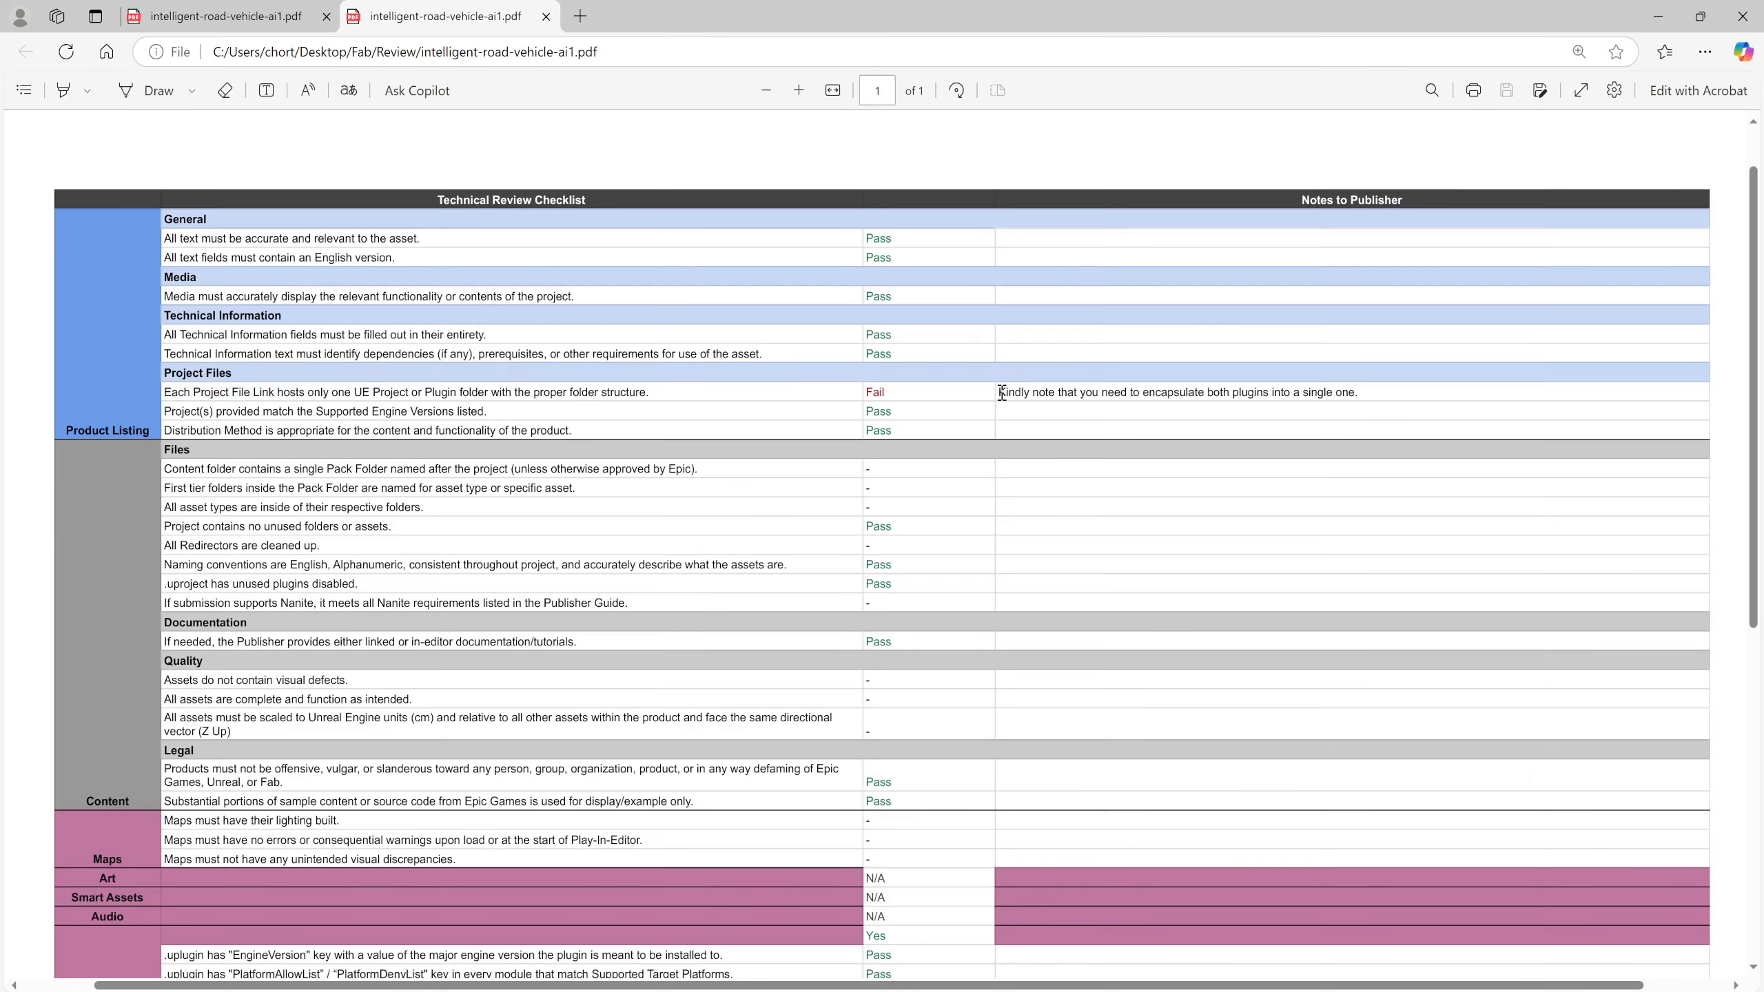
left_click_drag(997, 392, 1374, 398)
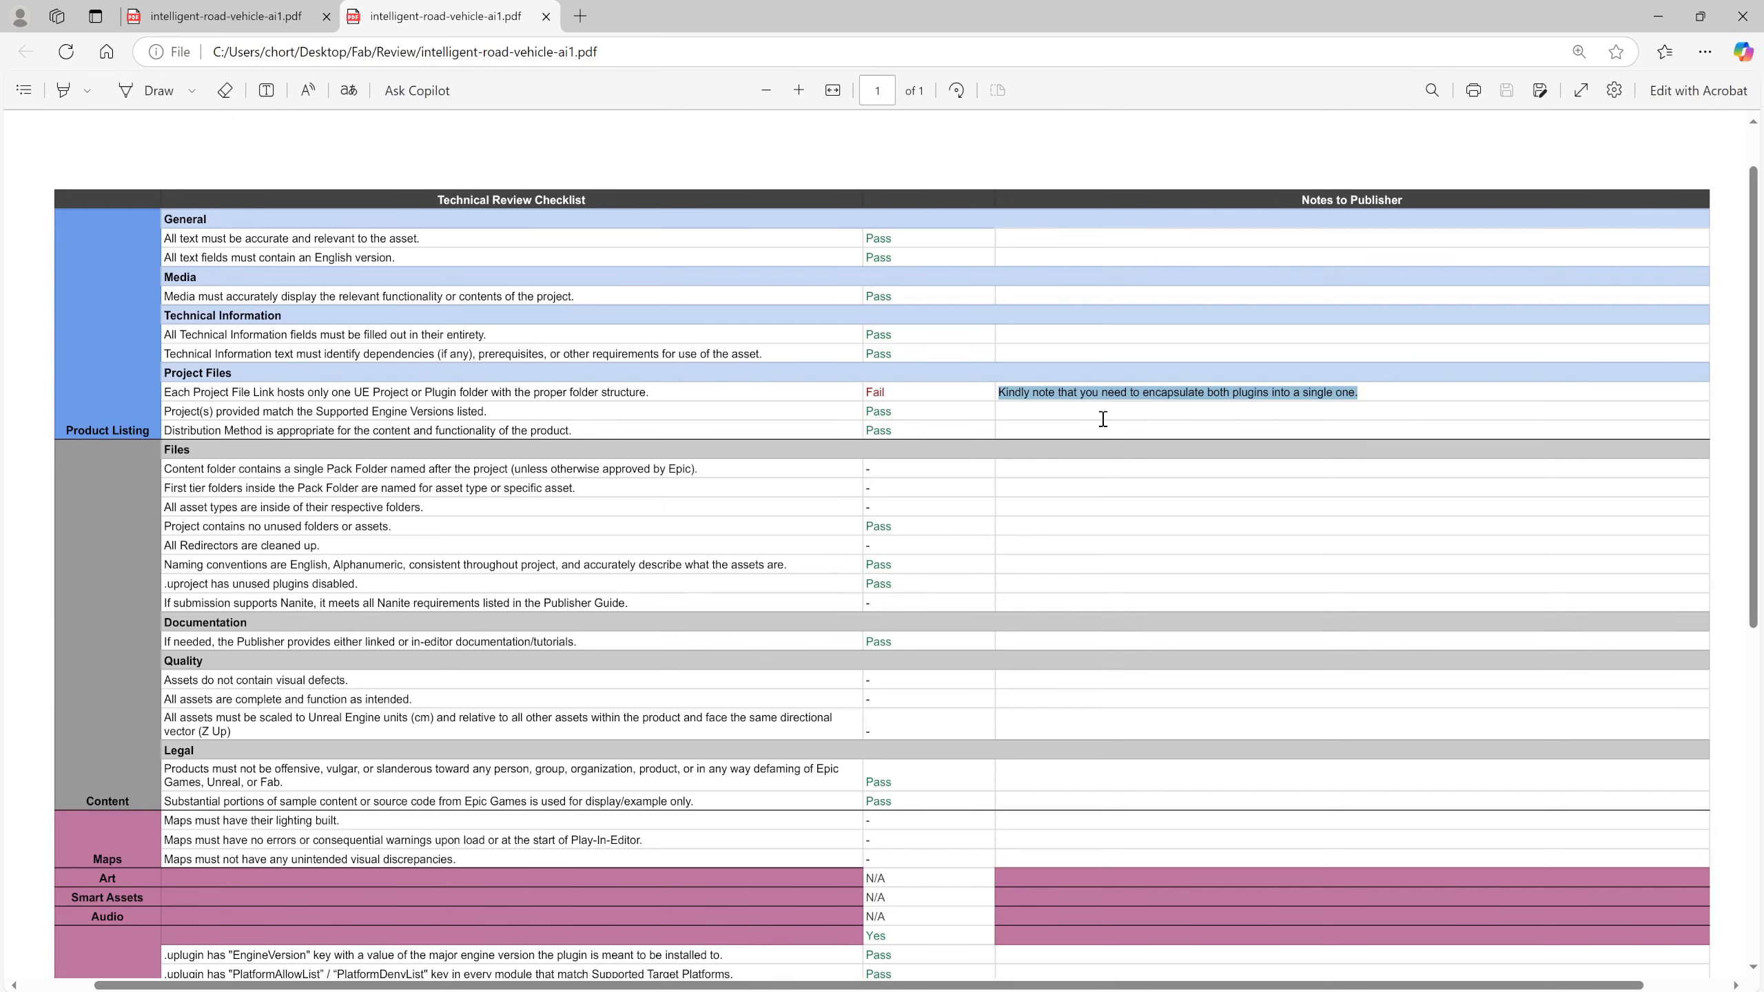
scroll(1083, 455, "down", 5)
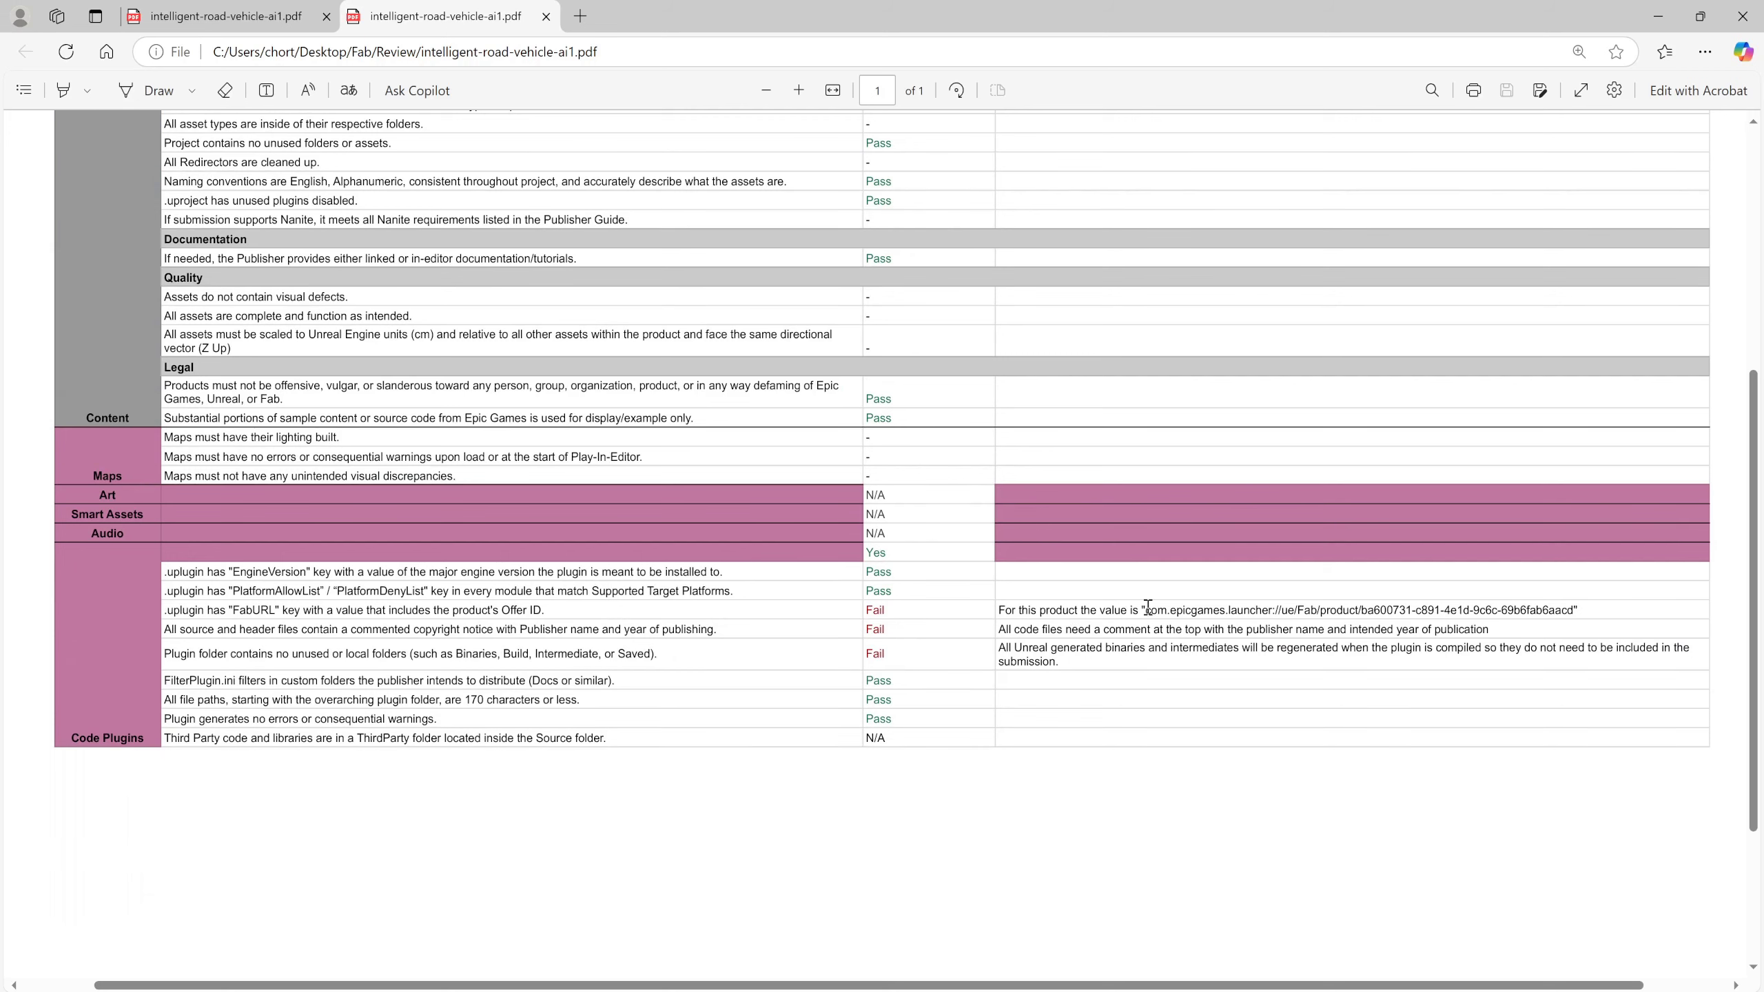
left_click_drag(1145, 605, 1578, 609)
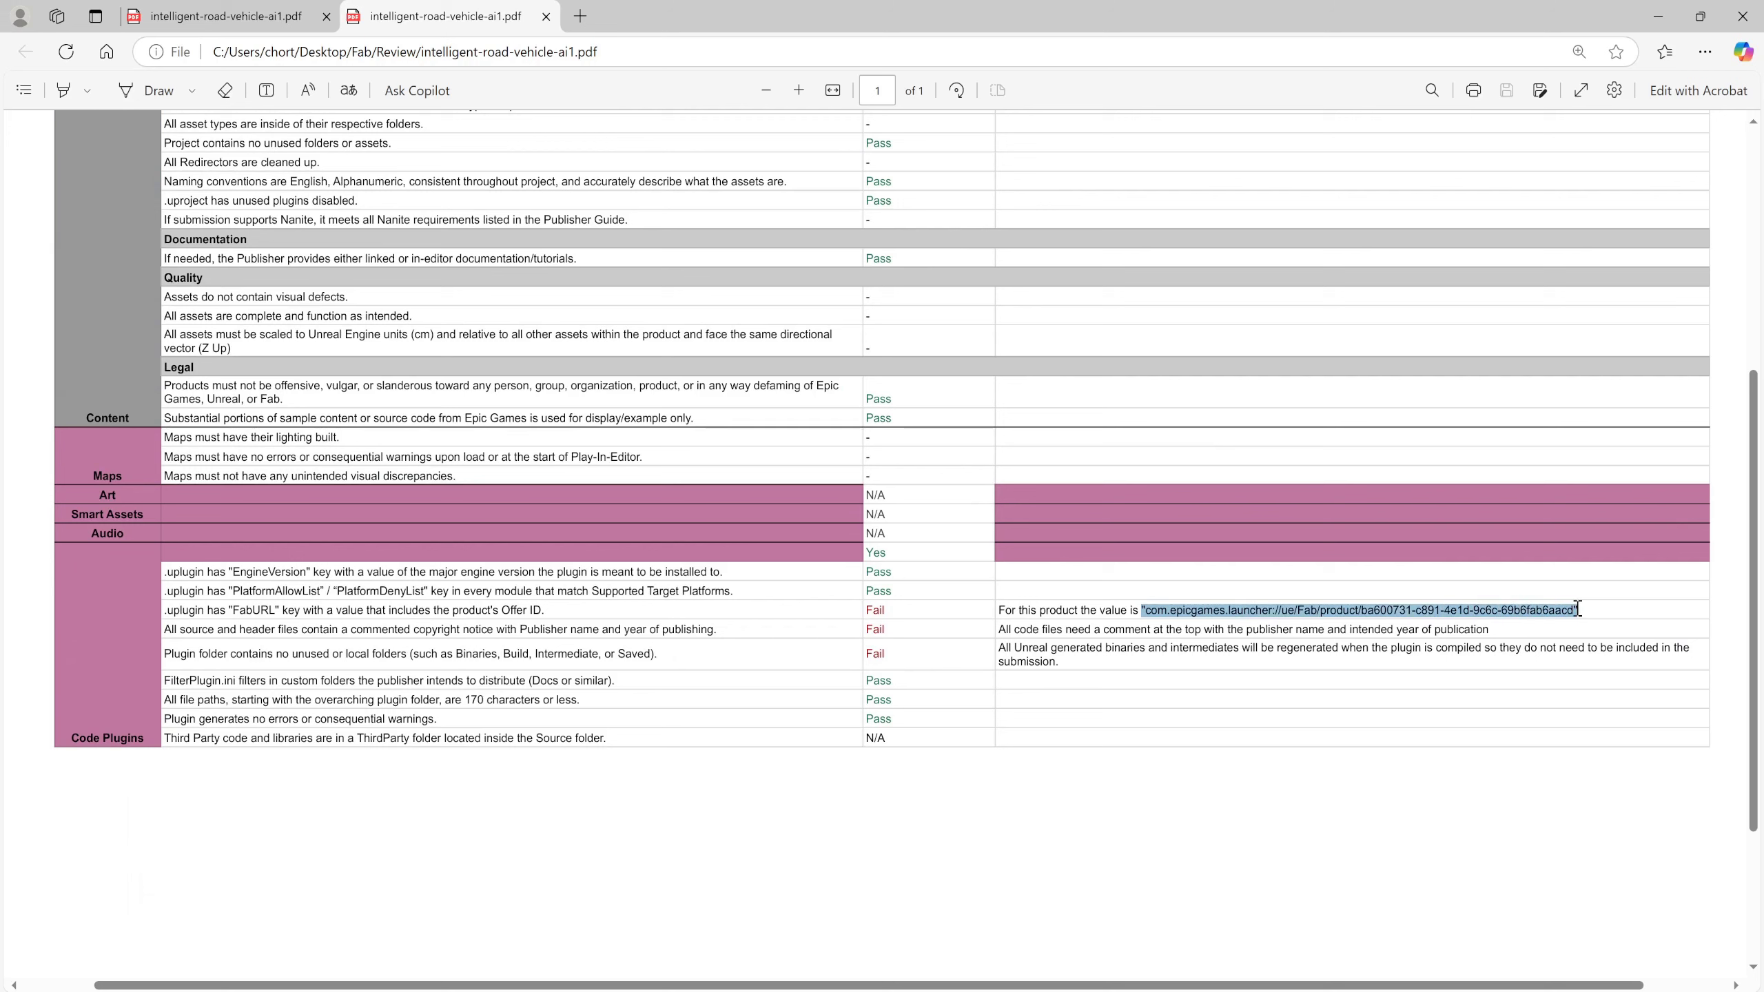
left_click_drag(998, 629, 1503, 630)
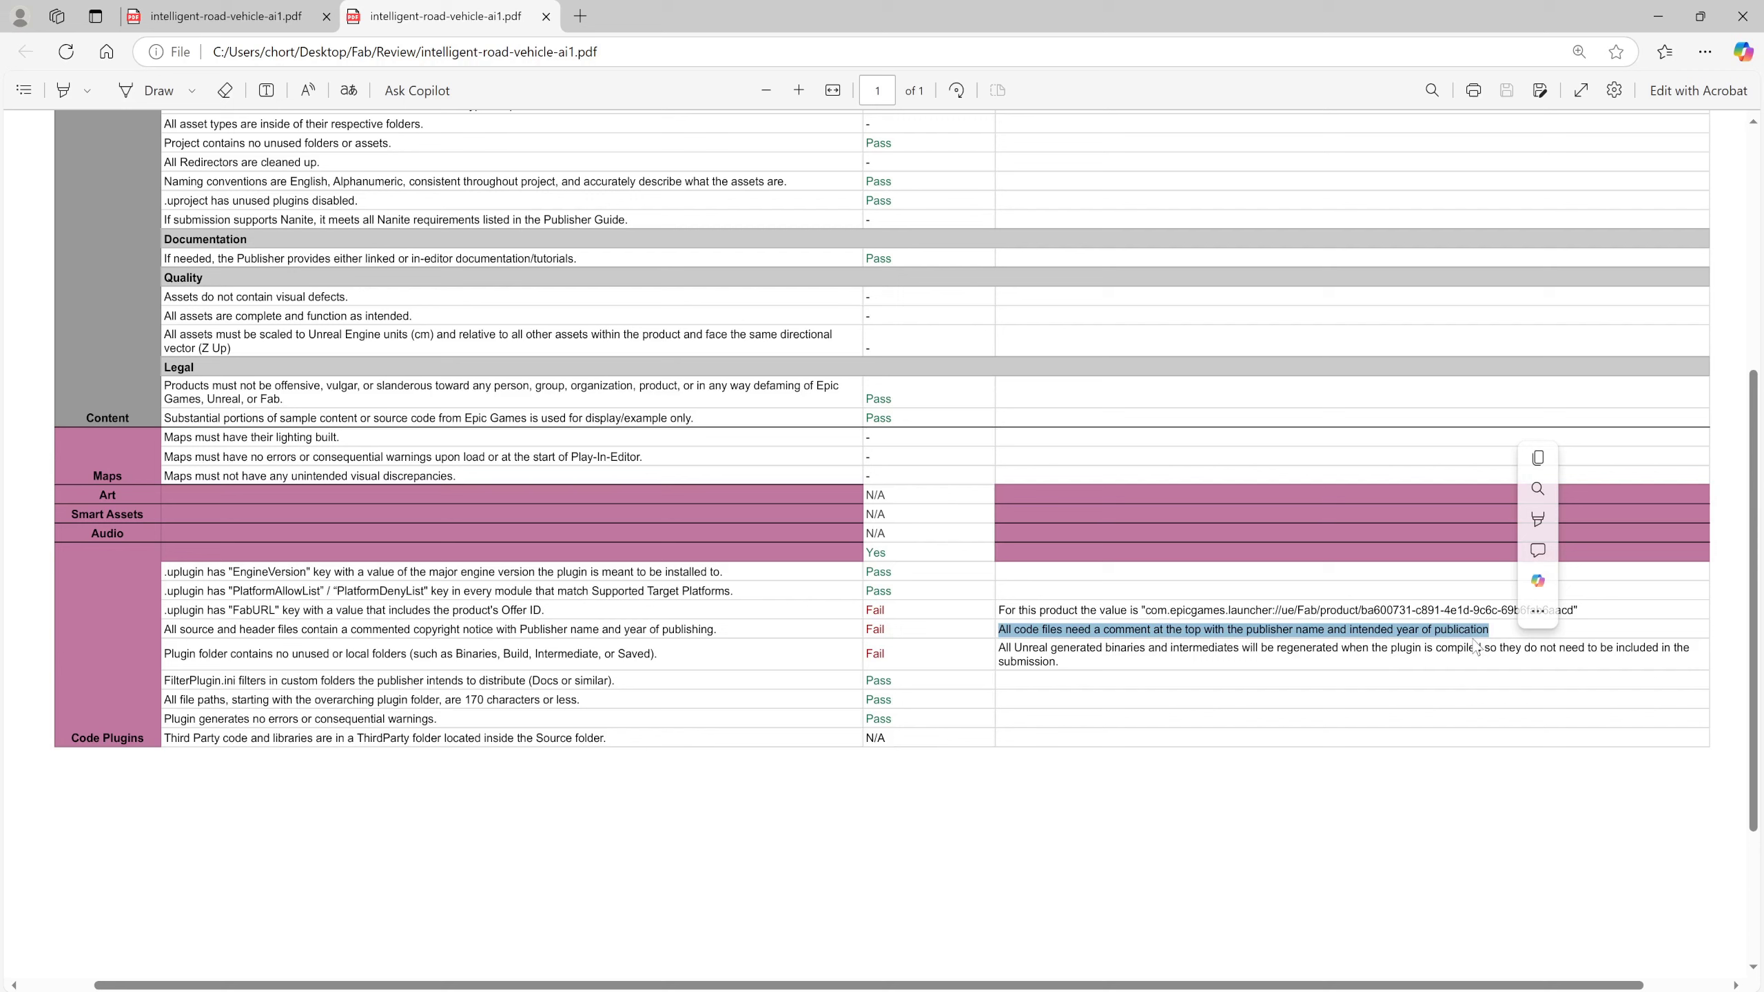
left_click_drag(998, 647, 1268, 650)
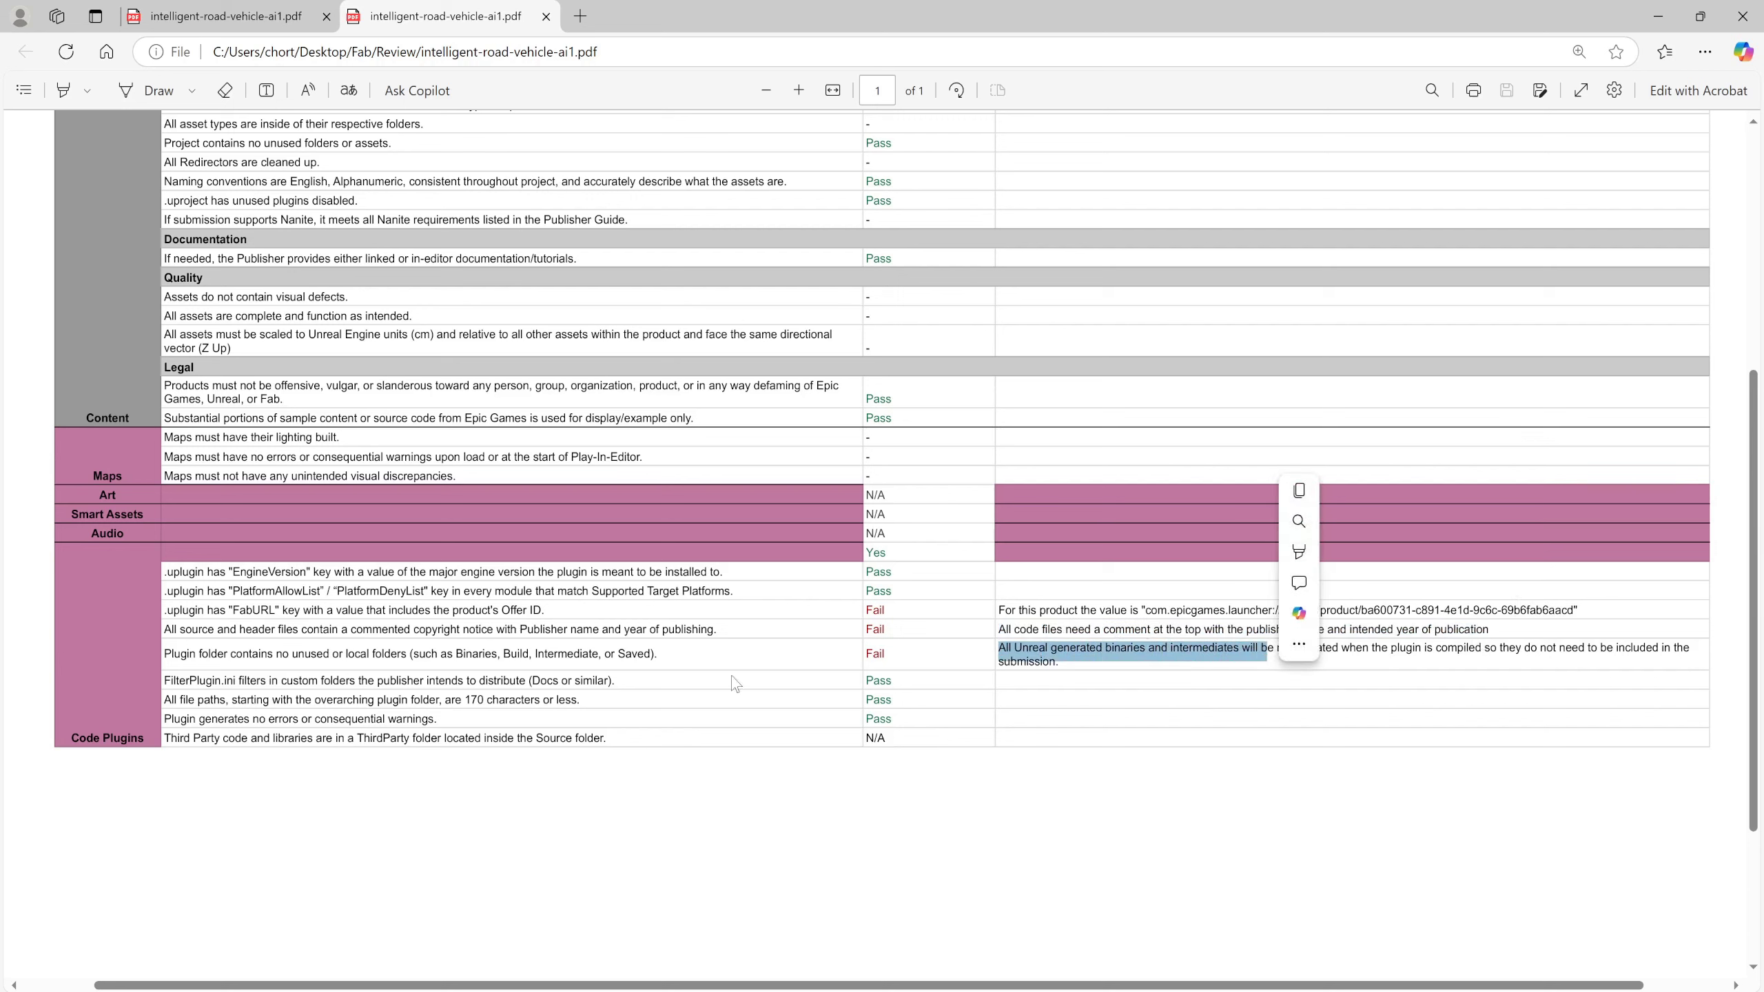
key("alt+Tab")
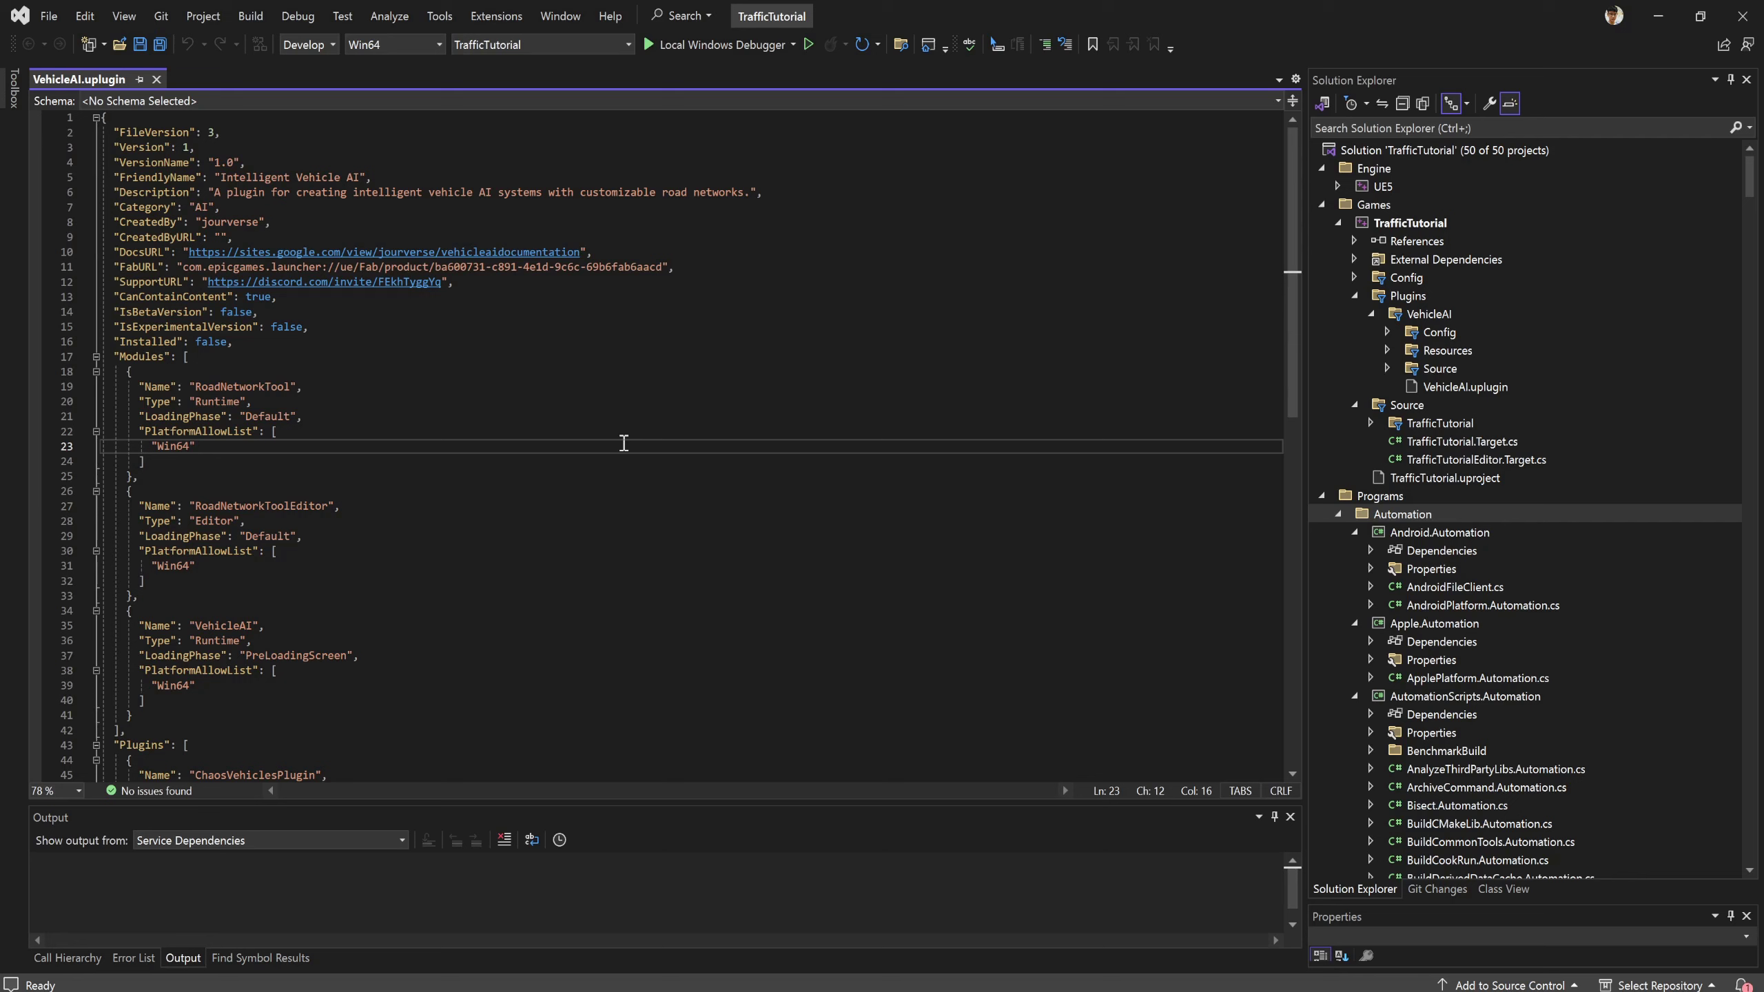
Inspect the FabURL key in VehicleAI.uplugin and compare its product ID with the listing URL.
left_click_drag(678, 266, 115, 269)
left_click(140, 270)
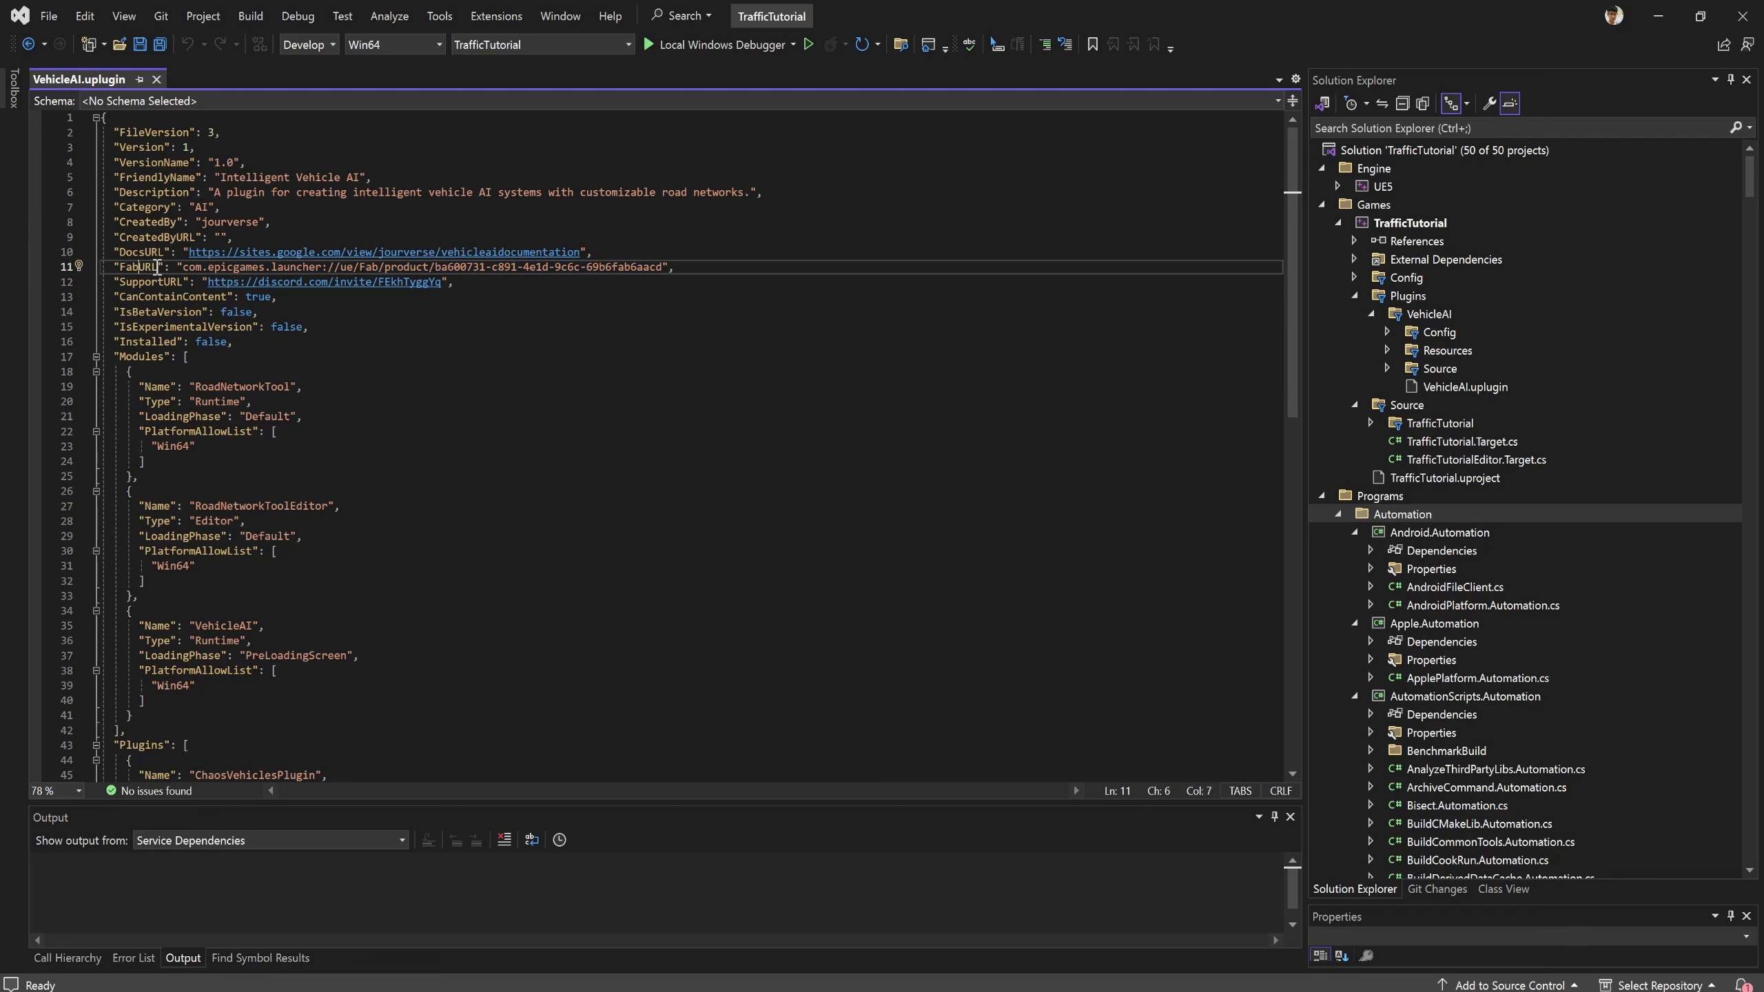
left_click_drag(159, 268, 122, 271)
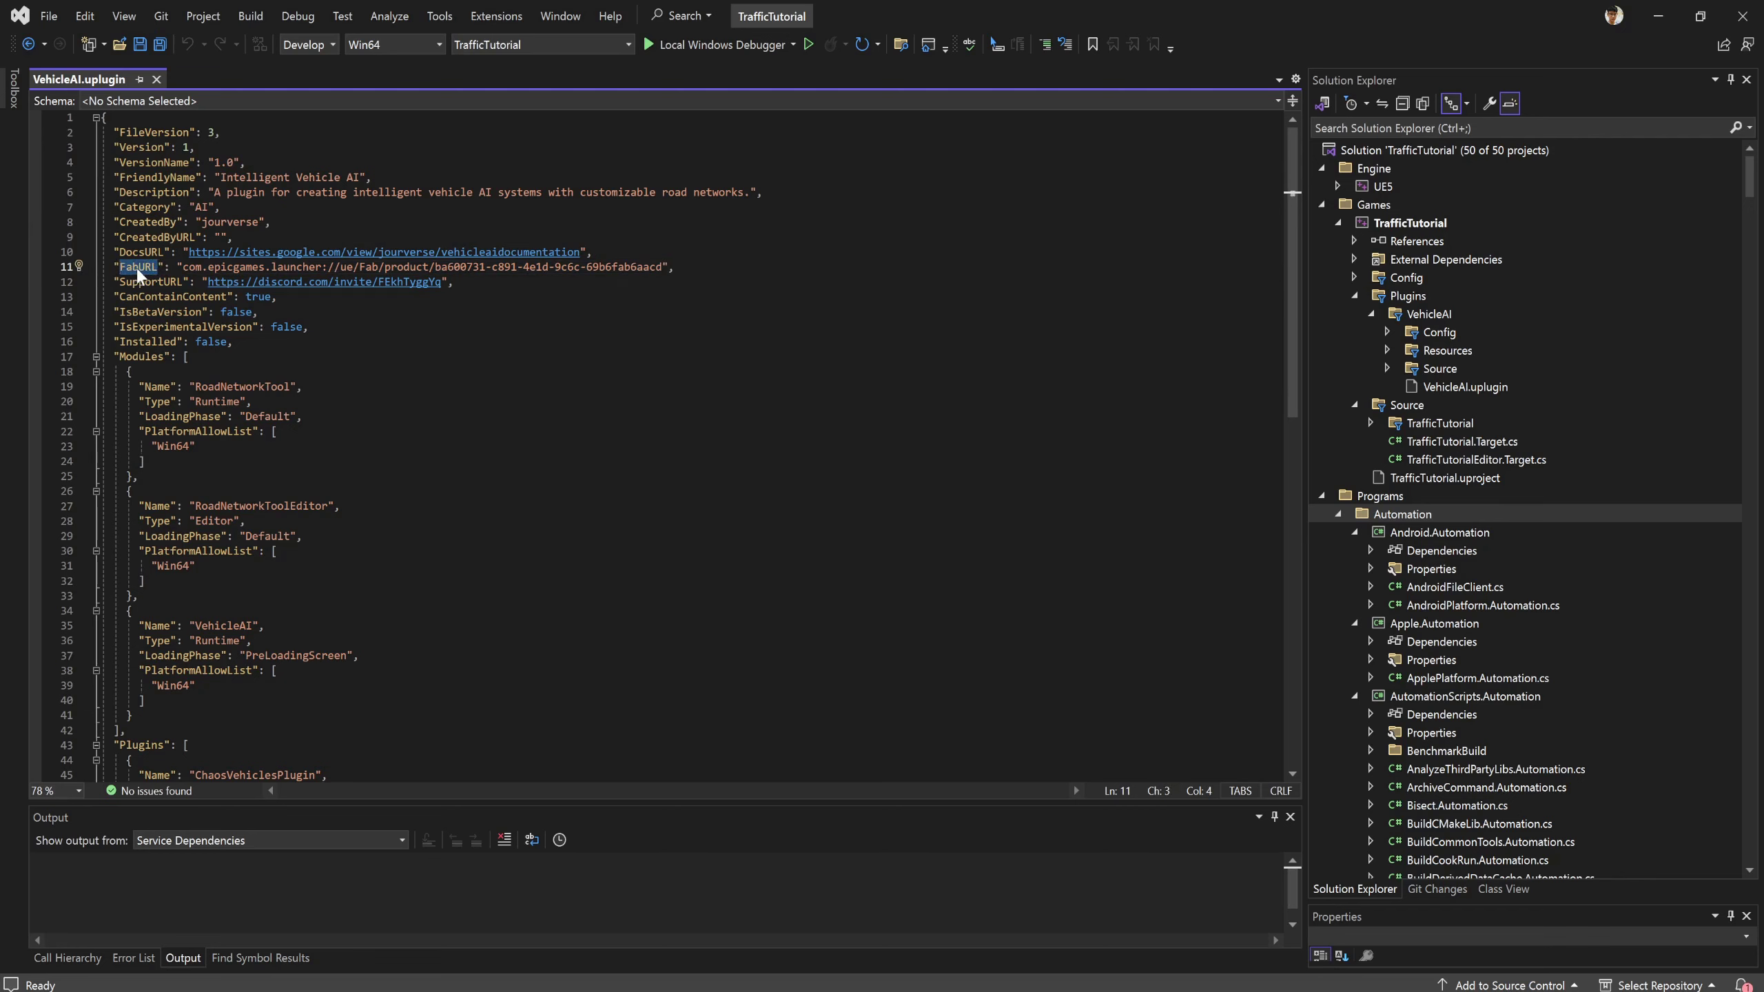
double_click(132, 271)
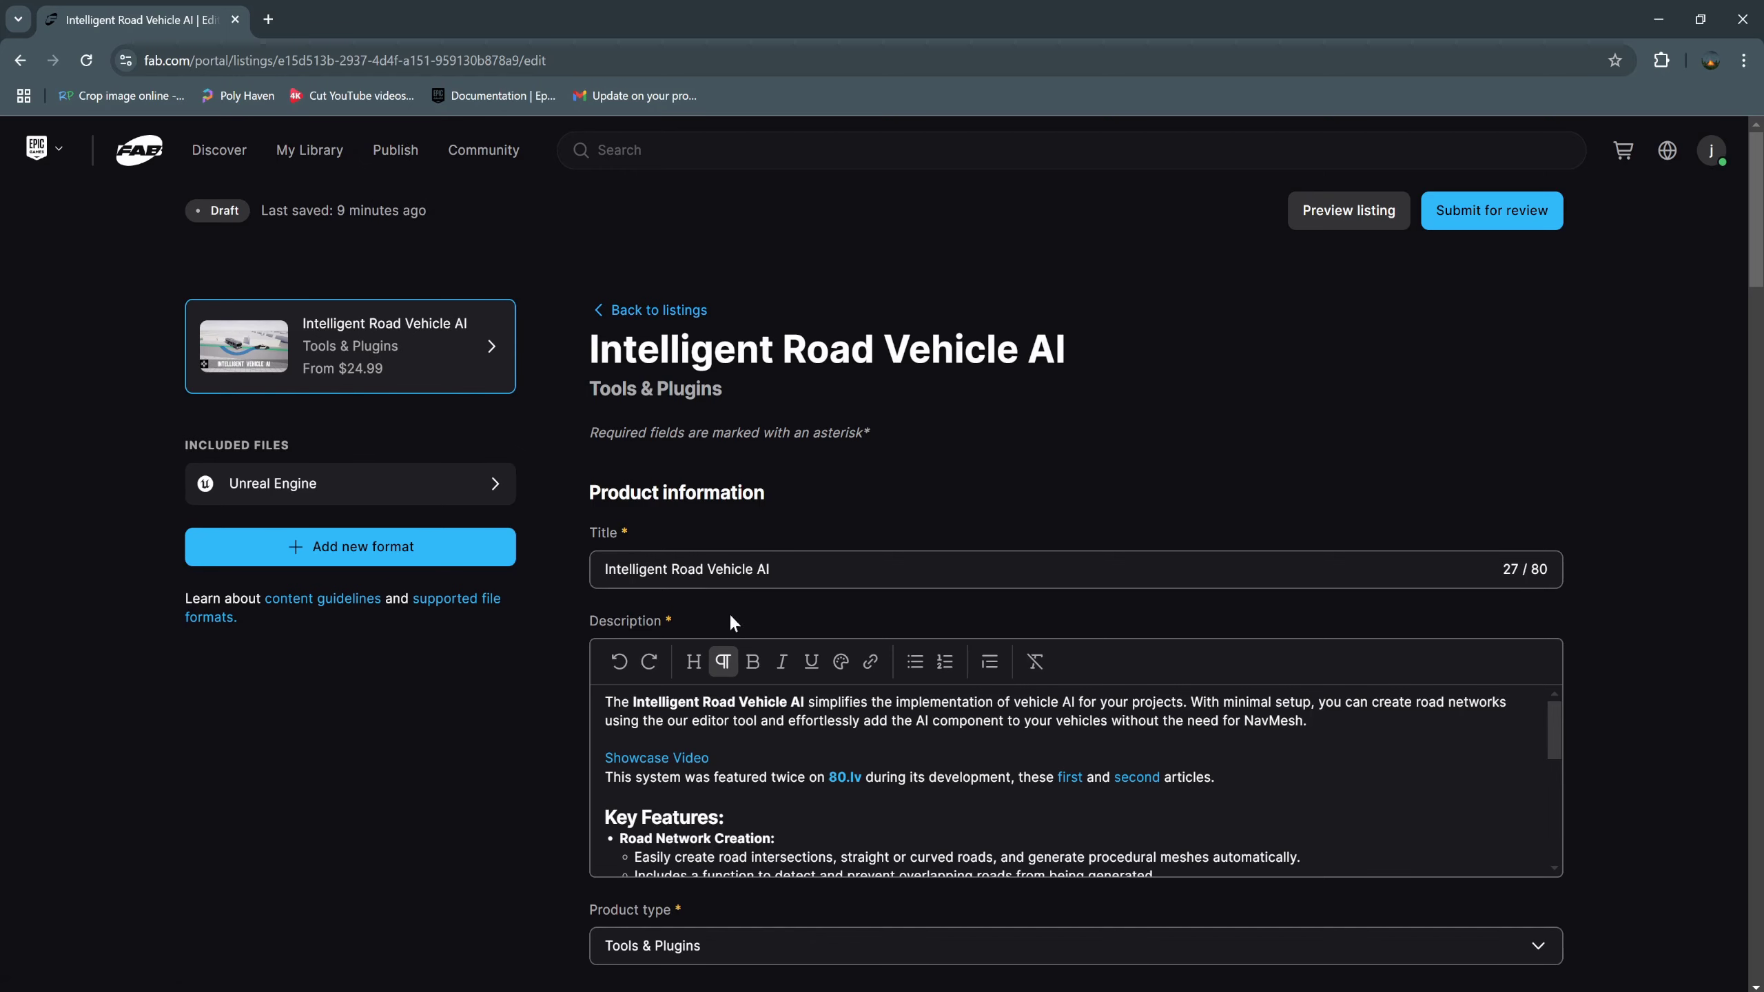
left_click(282, 62)
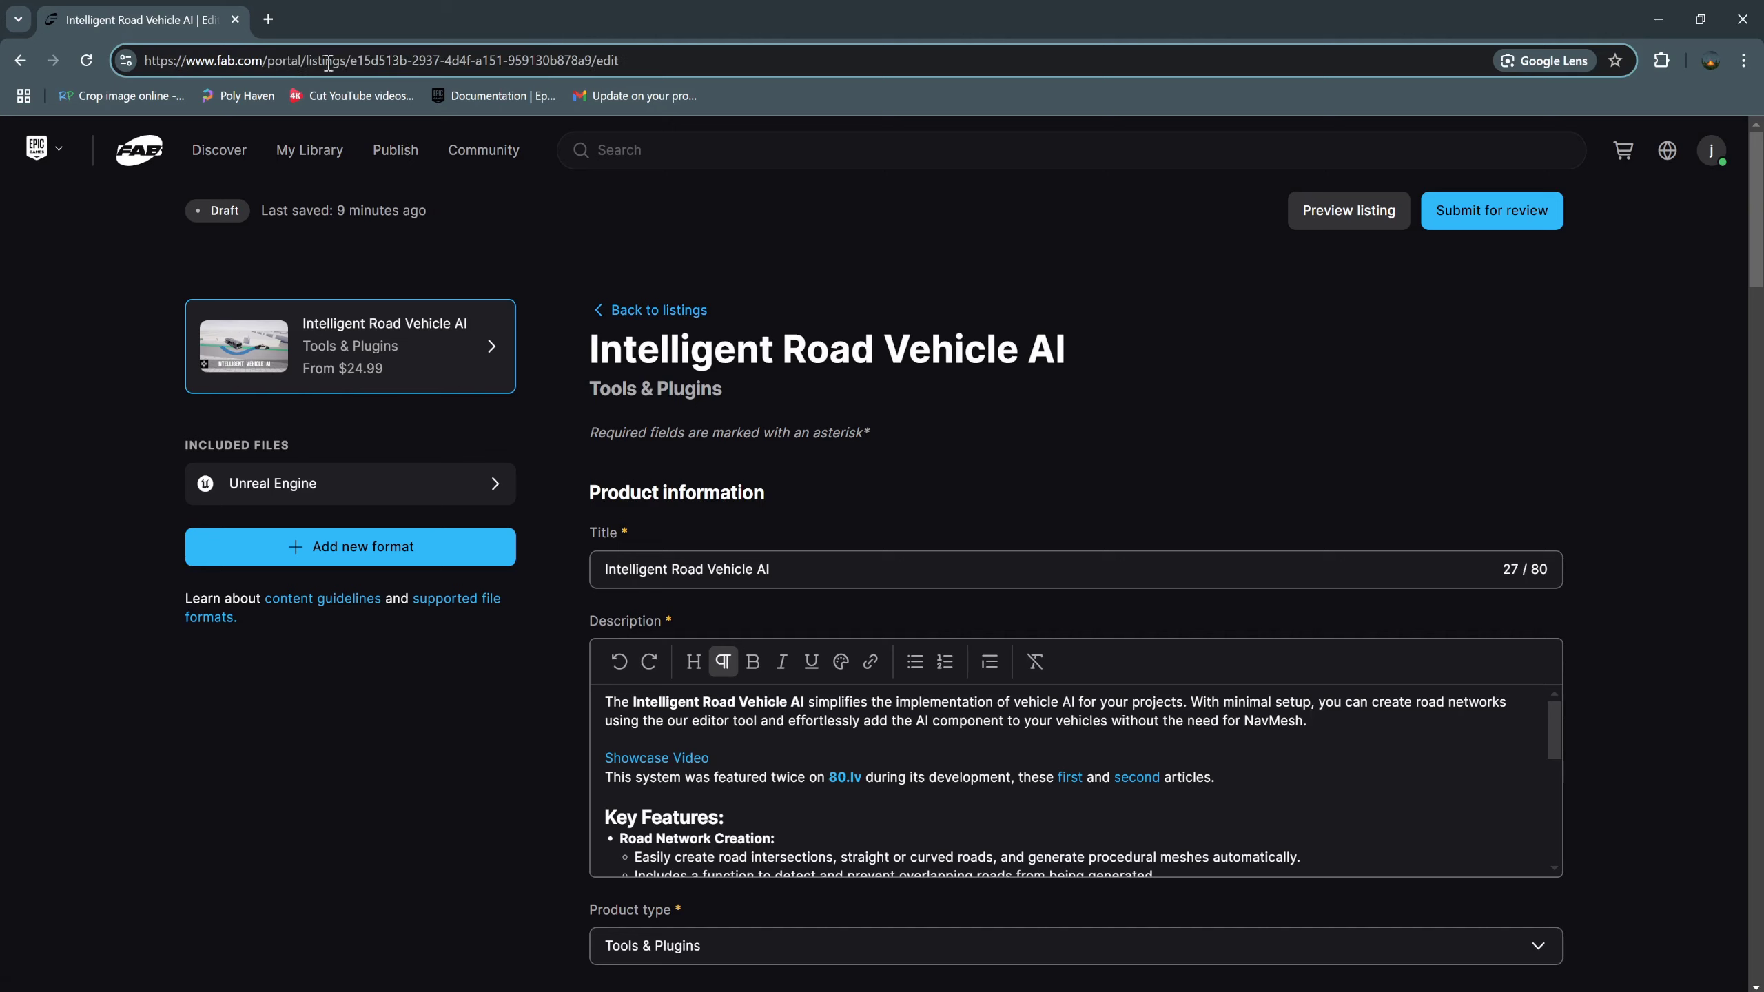
left_click_drag(350, 61, 593, 66)
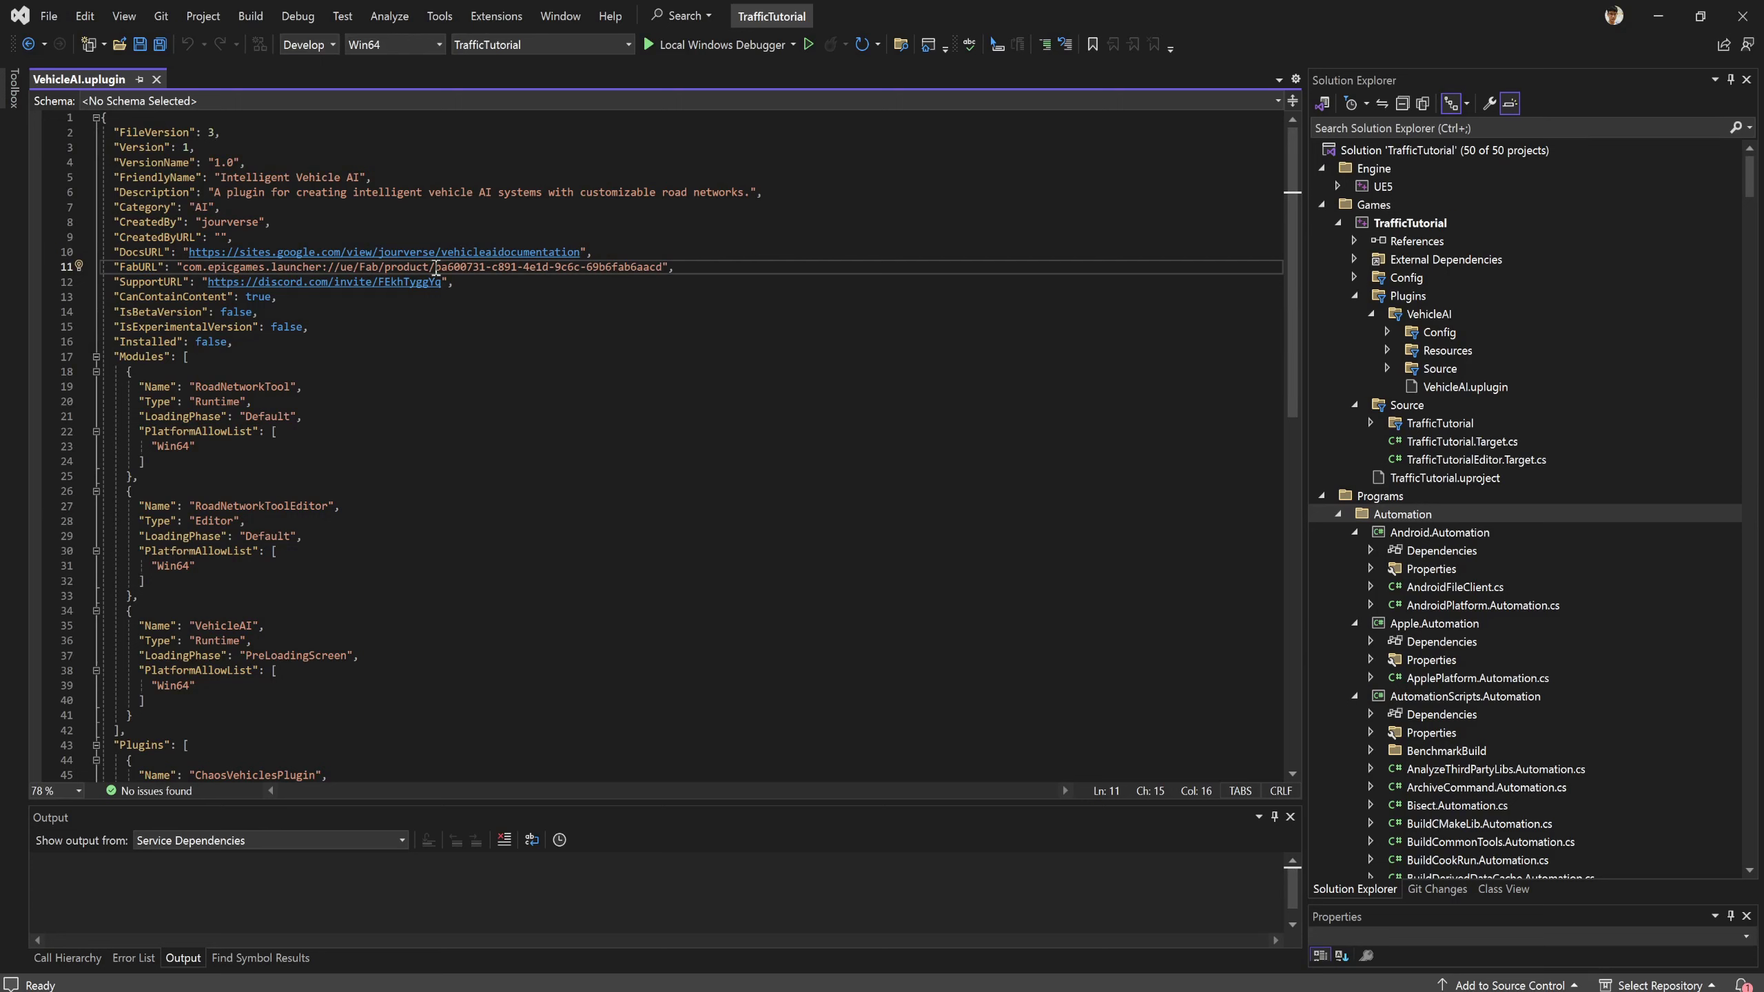
left_click_drag(436, 267, 664, 268)
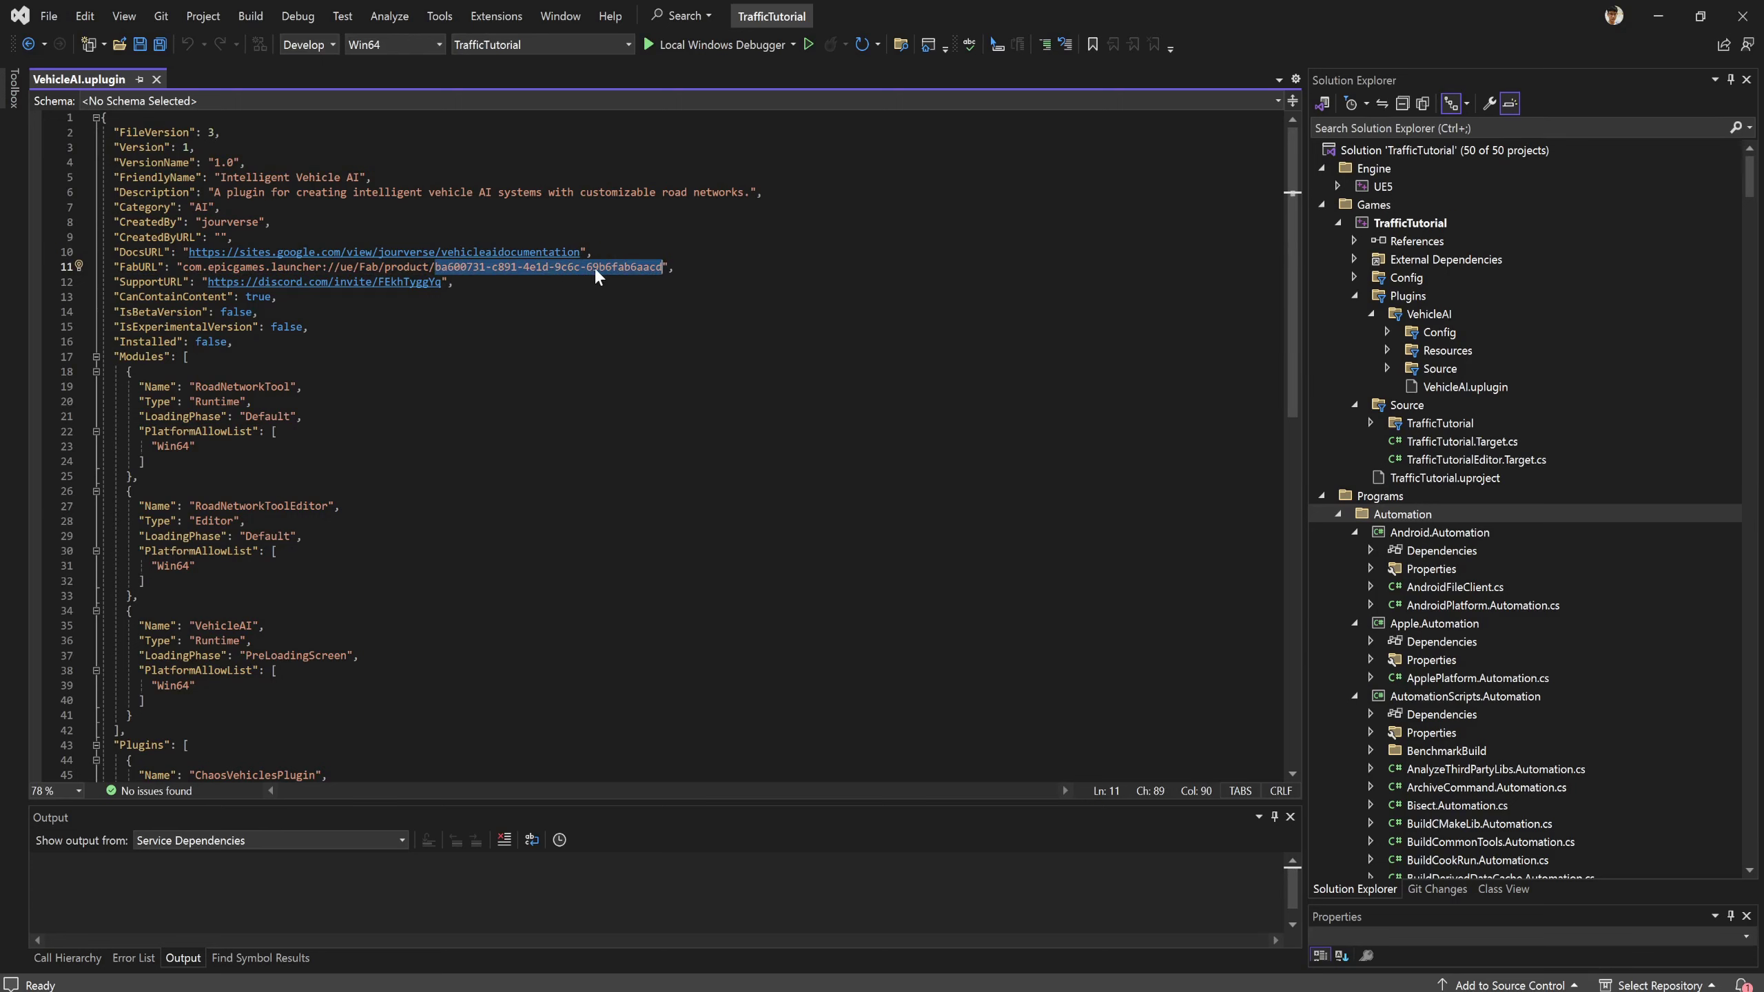
Scroll through the Modules entries, checking each PlatformAllowList contains Win64.
scroll(281, 426, "down", 3)
left_click_drag(139, 296, 173, 324)
left_click(198, 331)
left_click(146, 299)
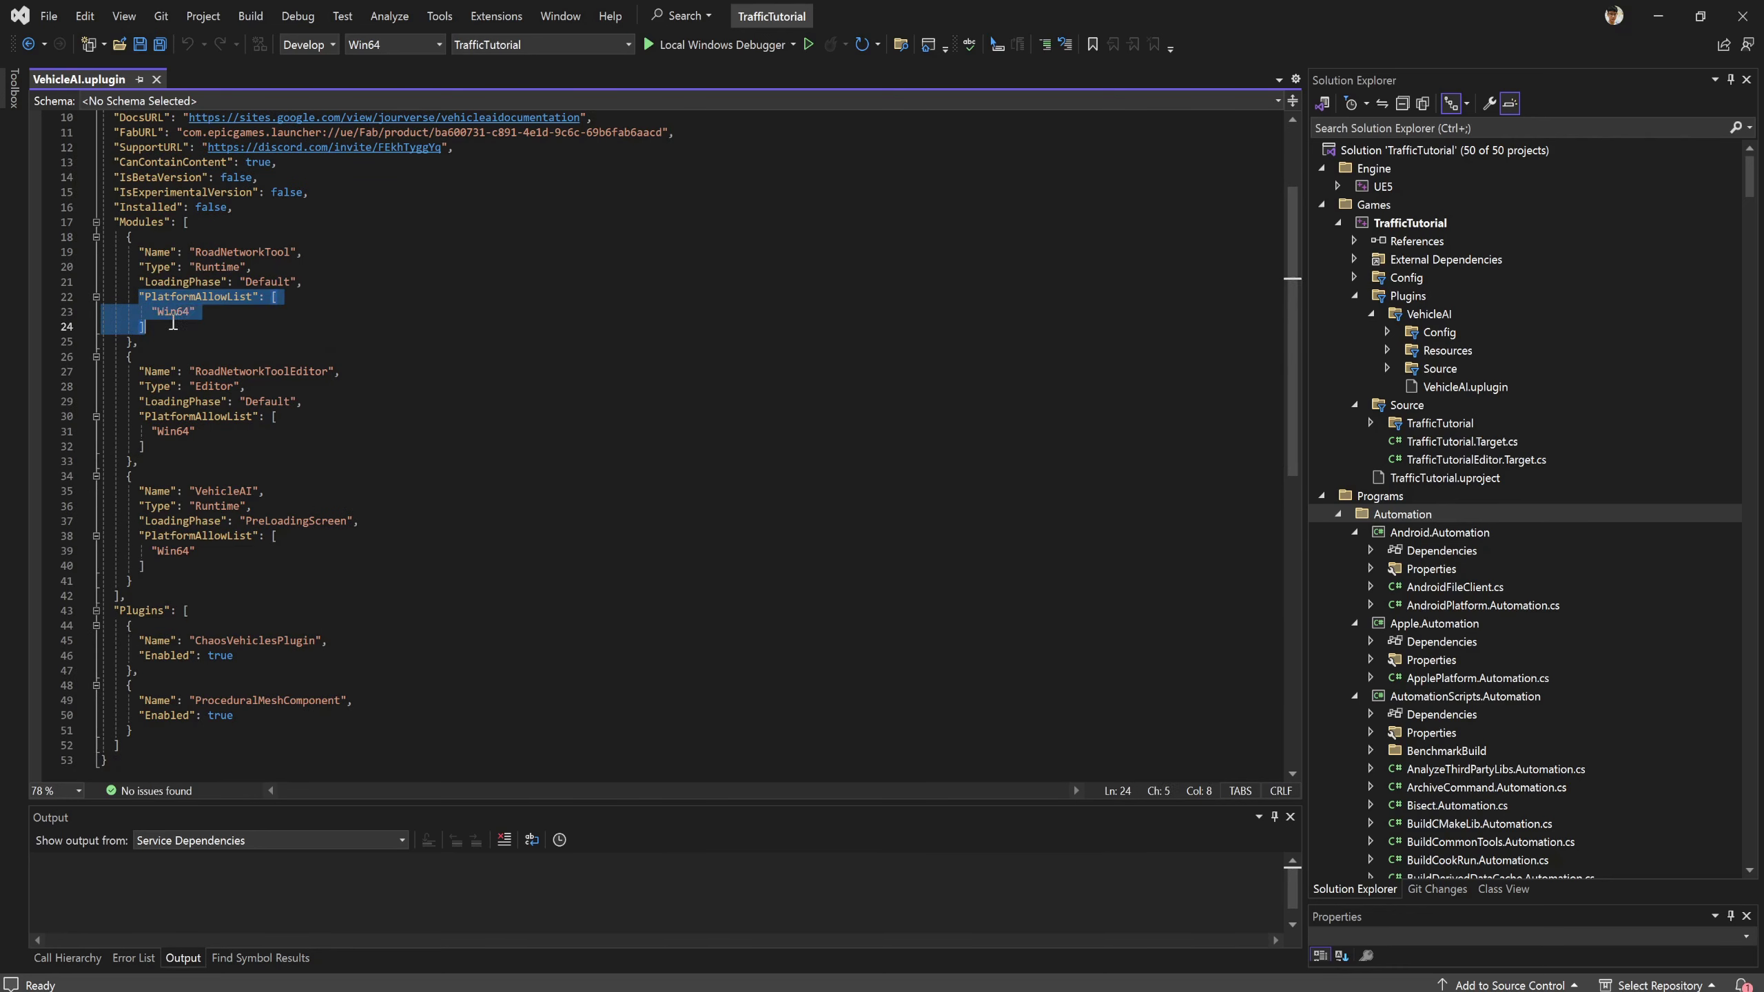
left_click(187, 312)
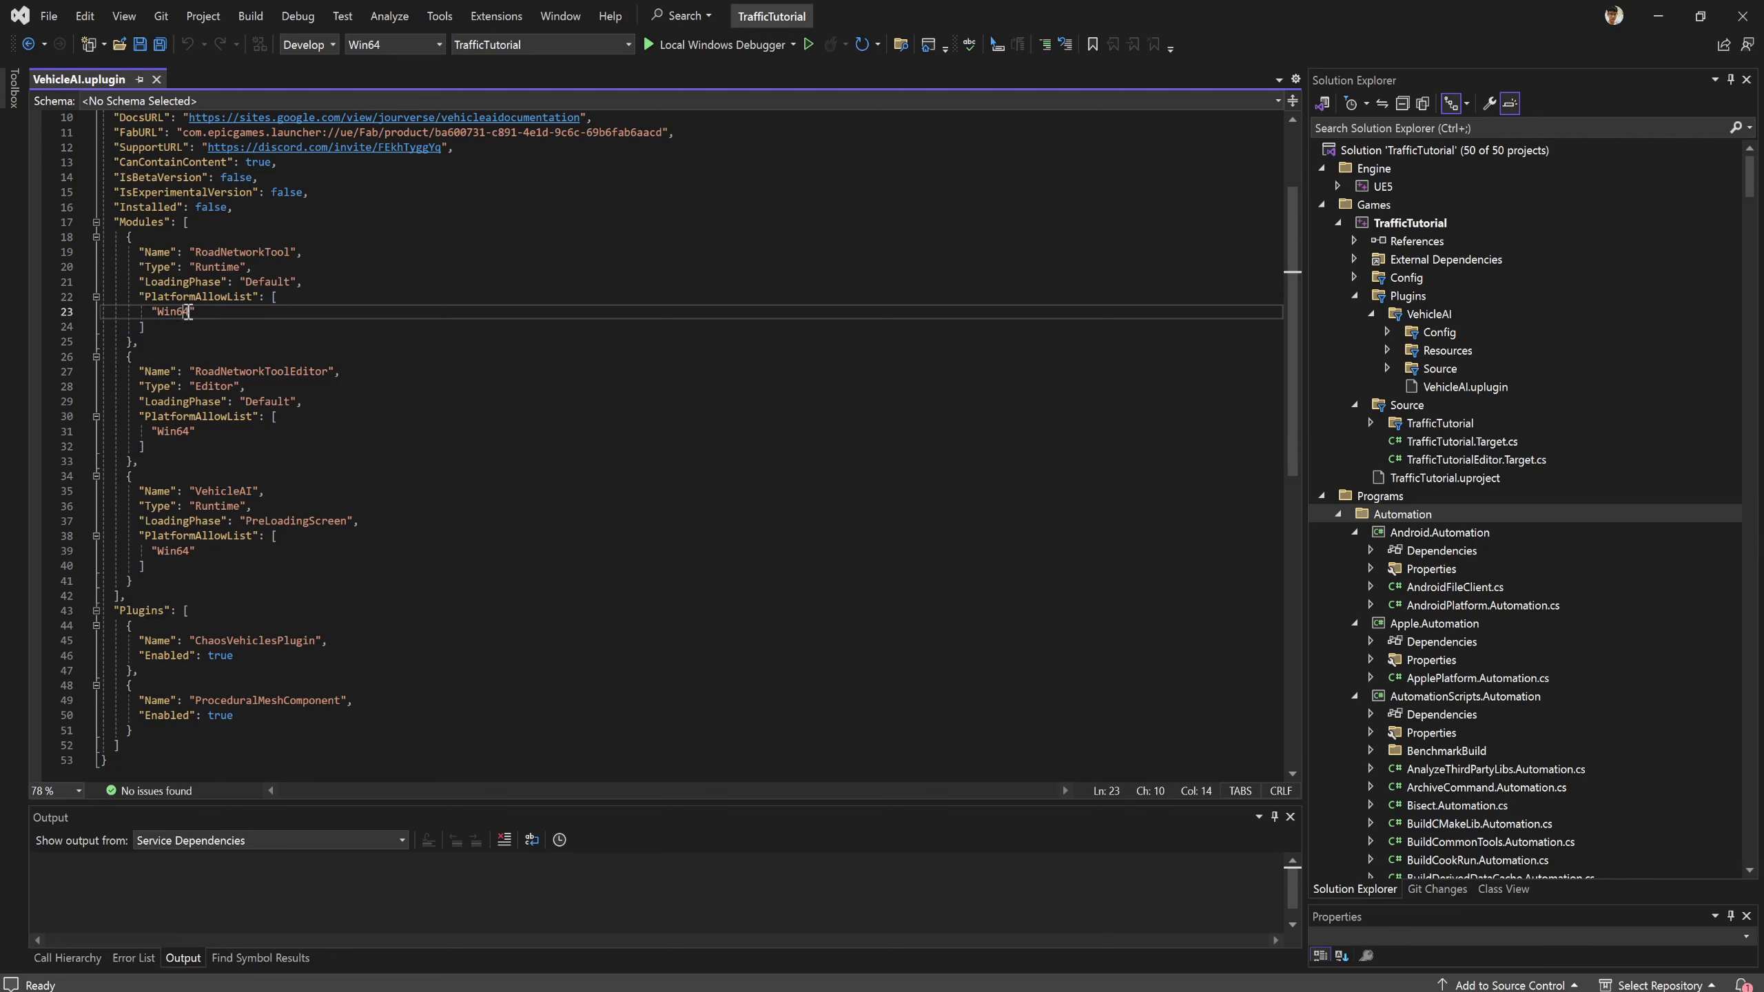
left_click_drag(190, 312, 156, 313)
scroll(1031, 473, "down", 1)
scroll(583, 425, "up", 1)
scroll(417, 278, "up", 3)
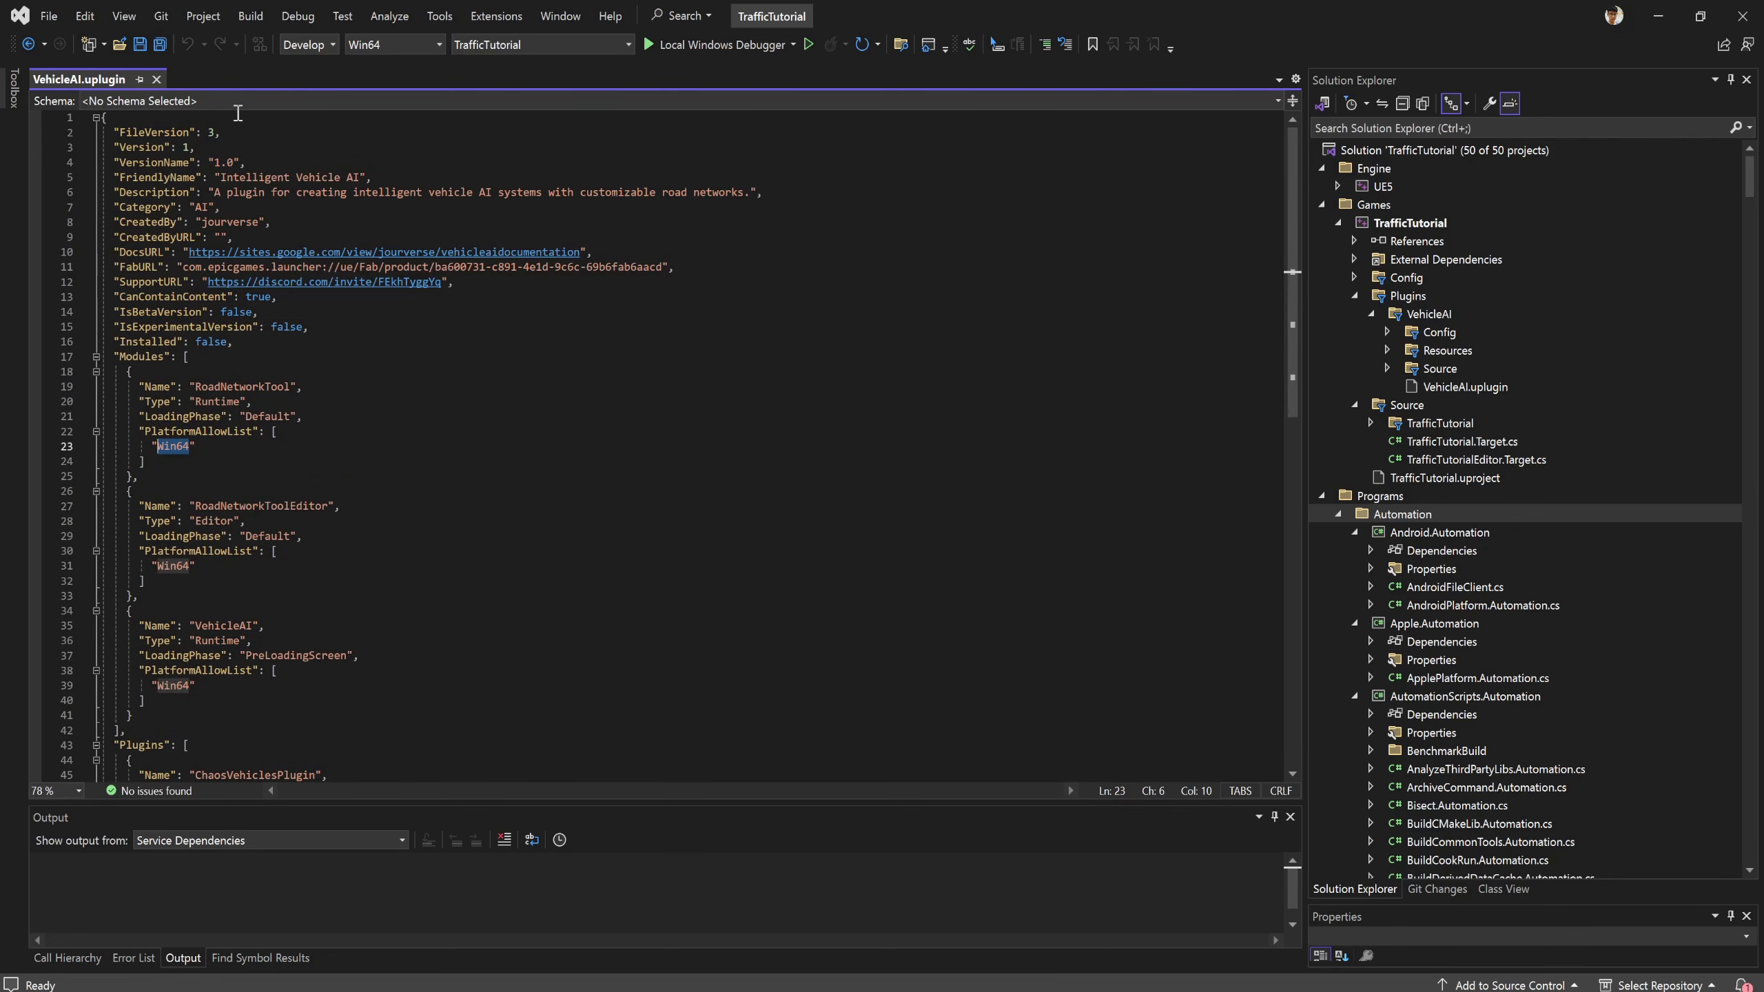
scroll(570, 532, "down", 2)
scroll(570, 531, "up", 2)
Expand the VehicleAI plugin's Source, Public and Private folders and open VehicleAIBPLibrary.h.
left_click(1368, 425)
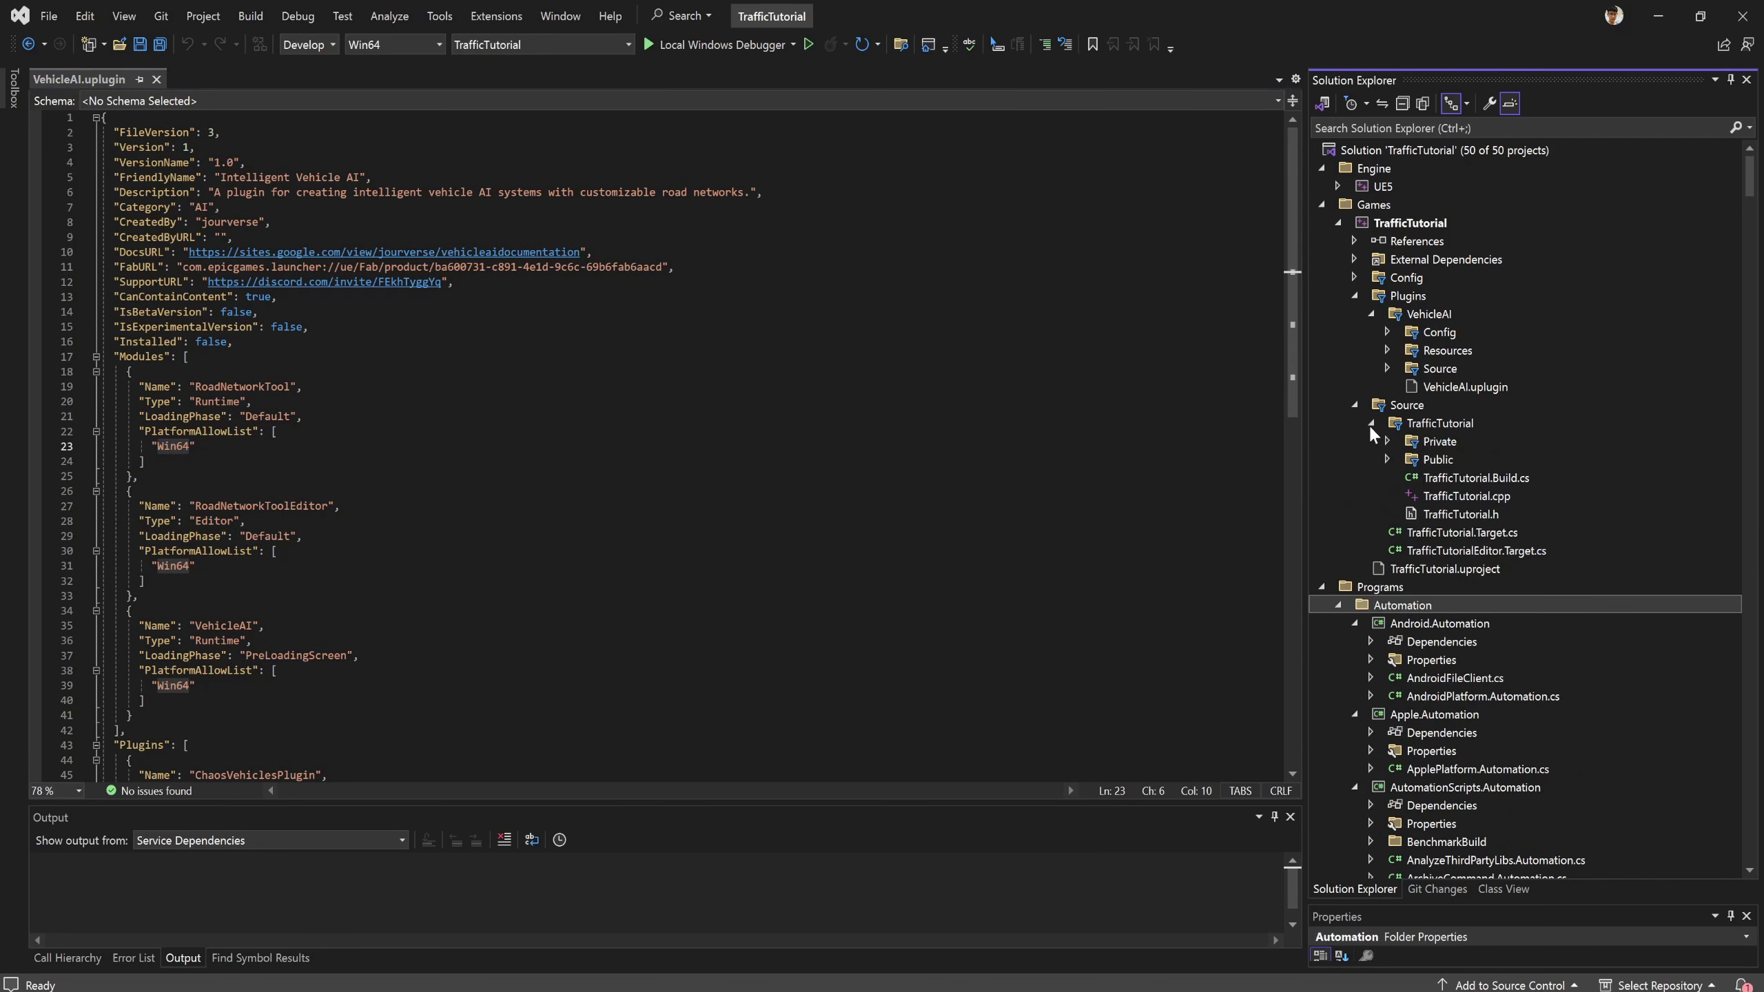
left_click(1354, 404)
left_click(1384, 367)
left_click(1400, 424)
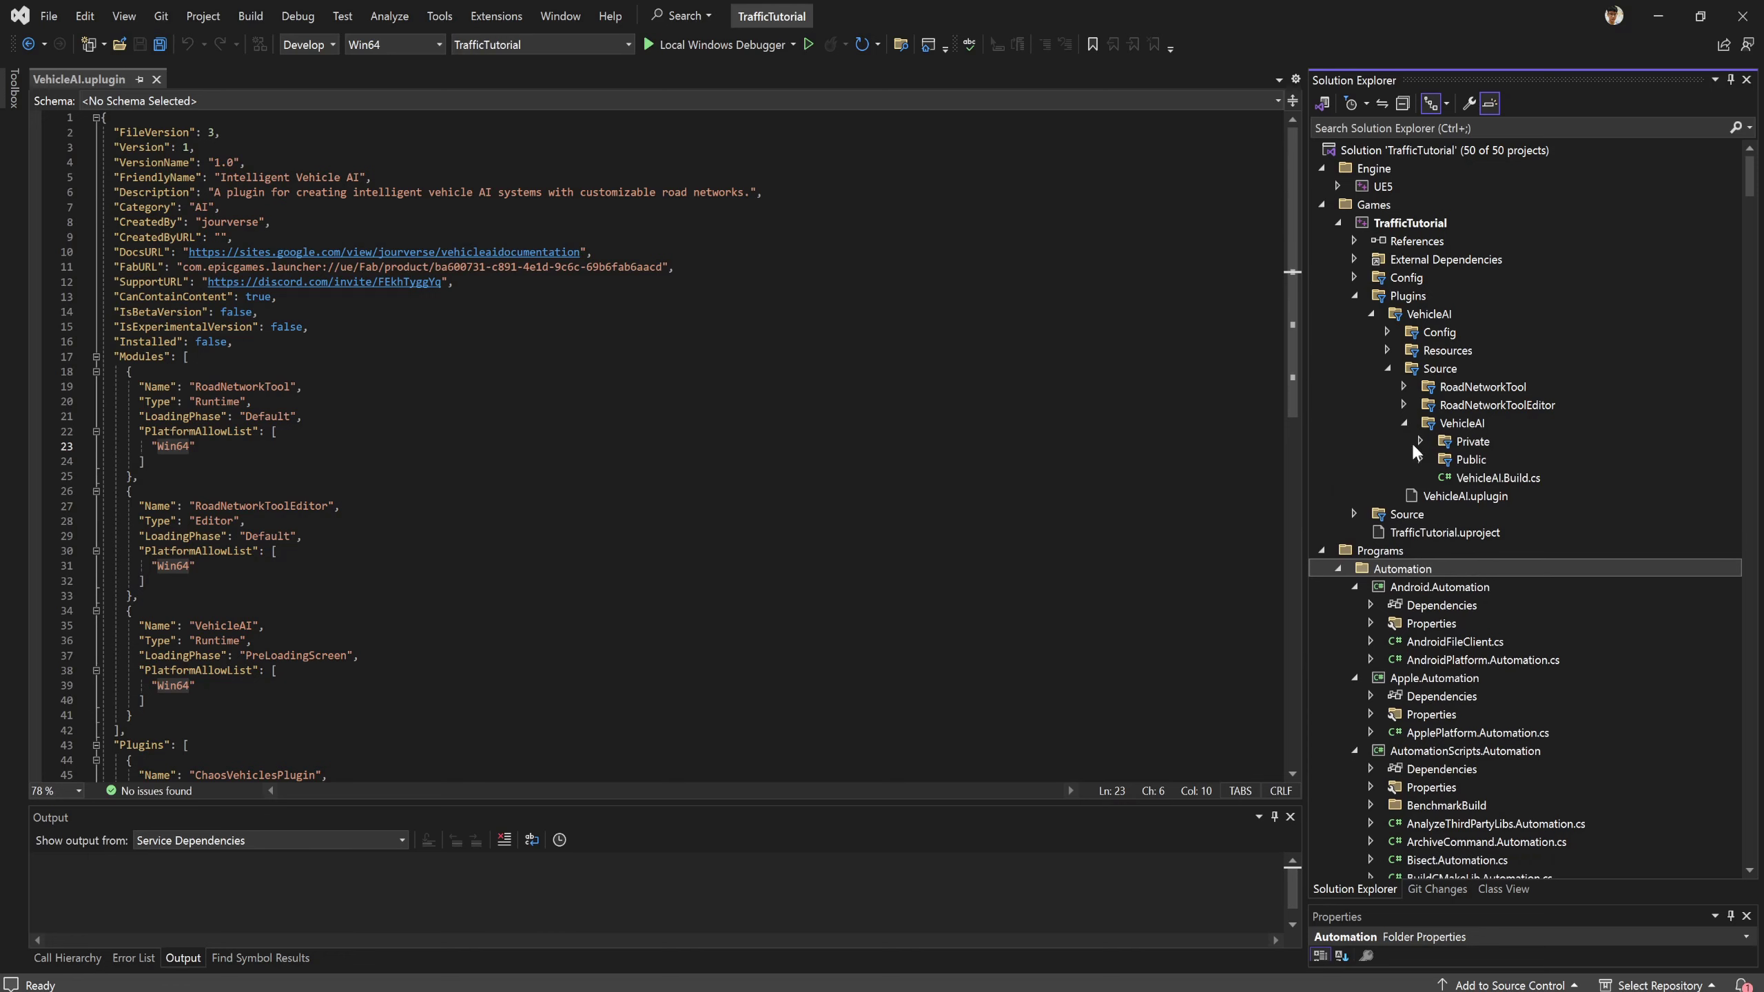
left_click(1419, 457)
left_click(1420, 443)
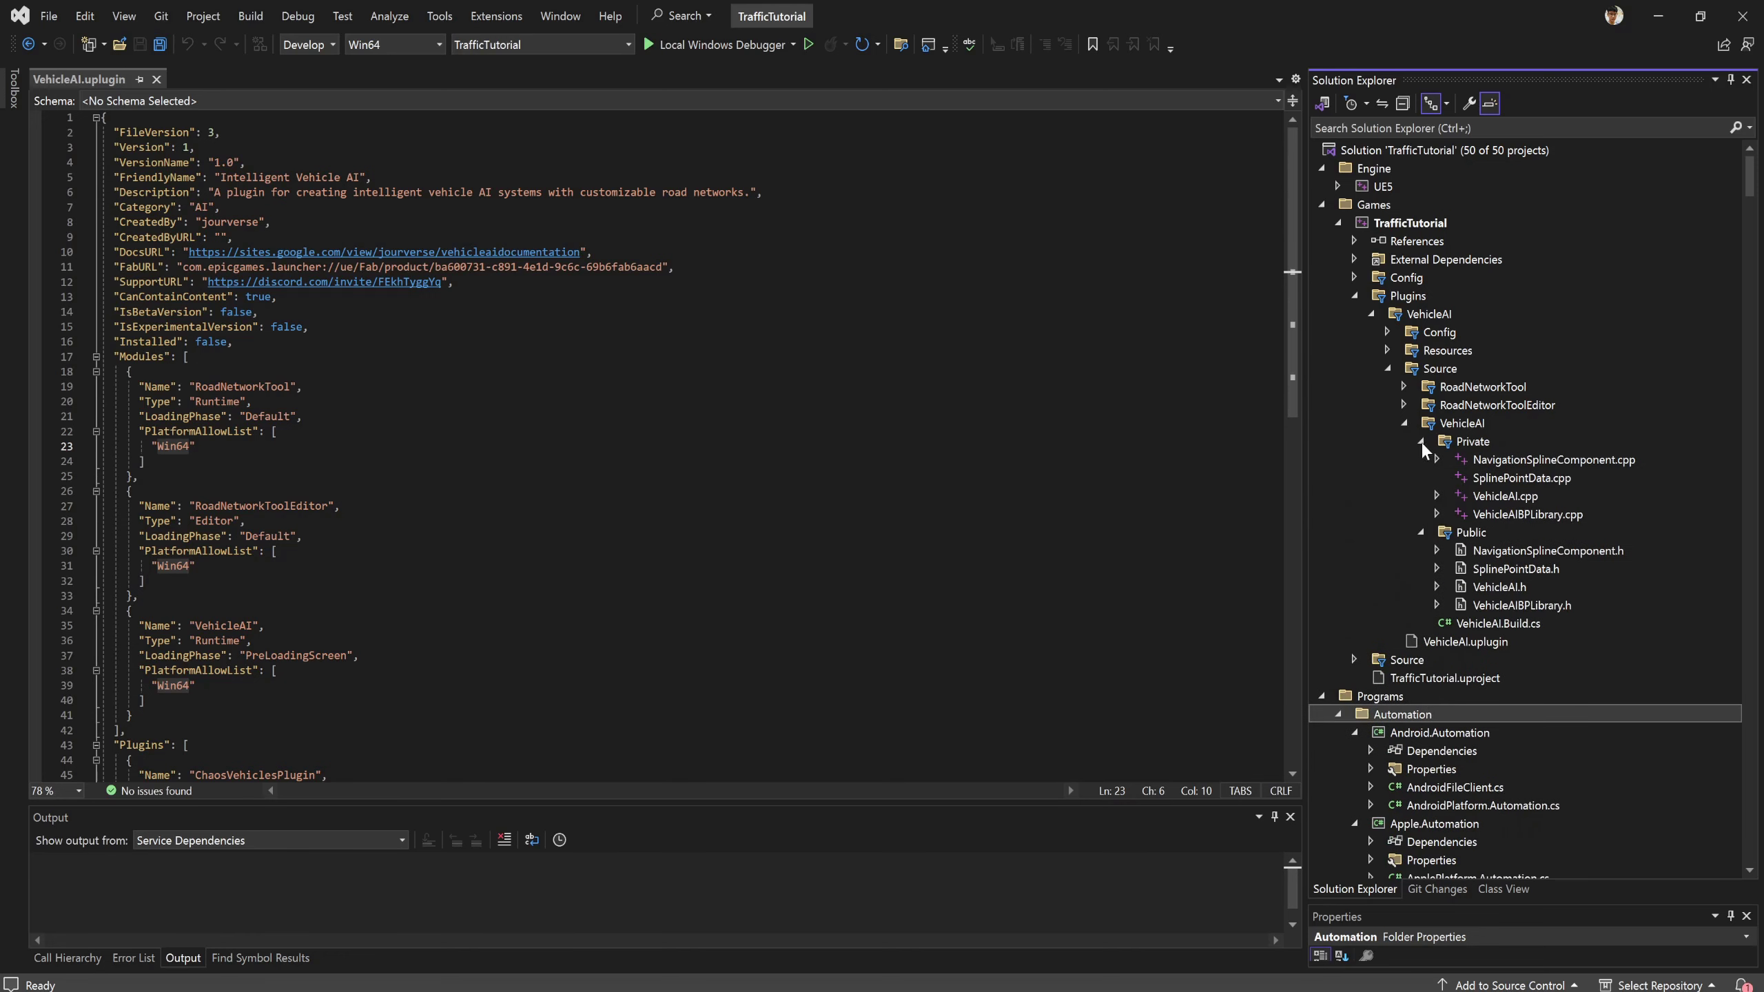
double_click(1525, 607)
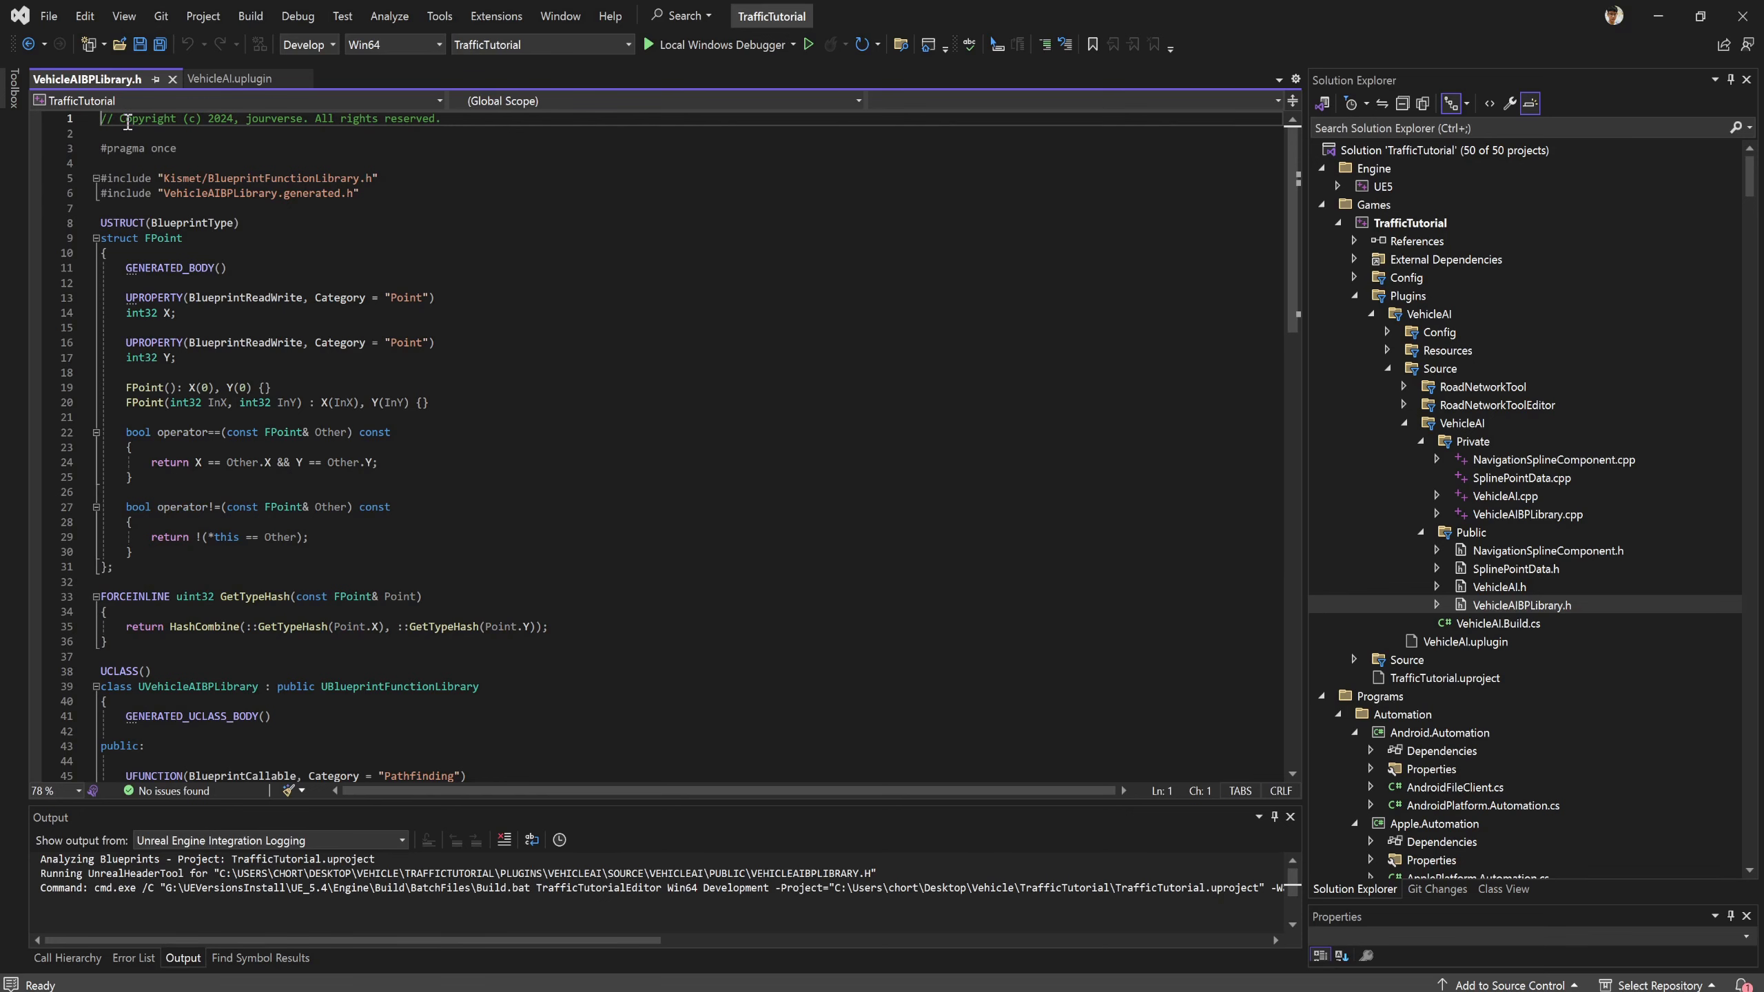
Check the line-1 copyright notice, then open VehicleAI.Build.cs, VehicleAI.h and VehicleAIBPLibrary.cpp.
left_click_drag(128, 122, 235, 119)
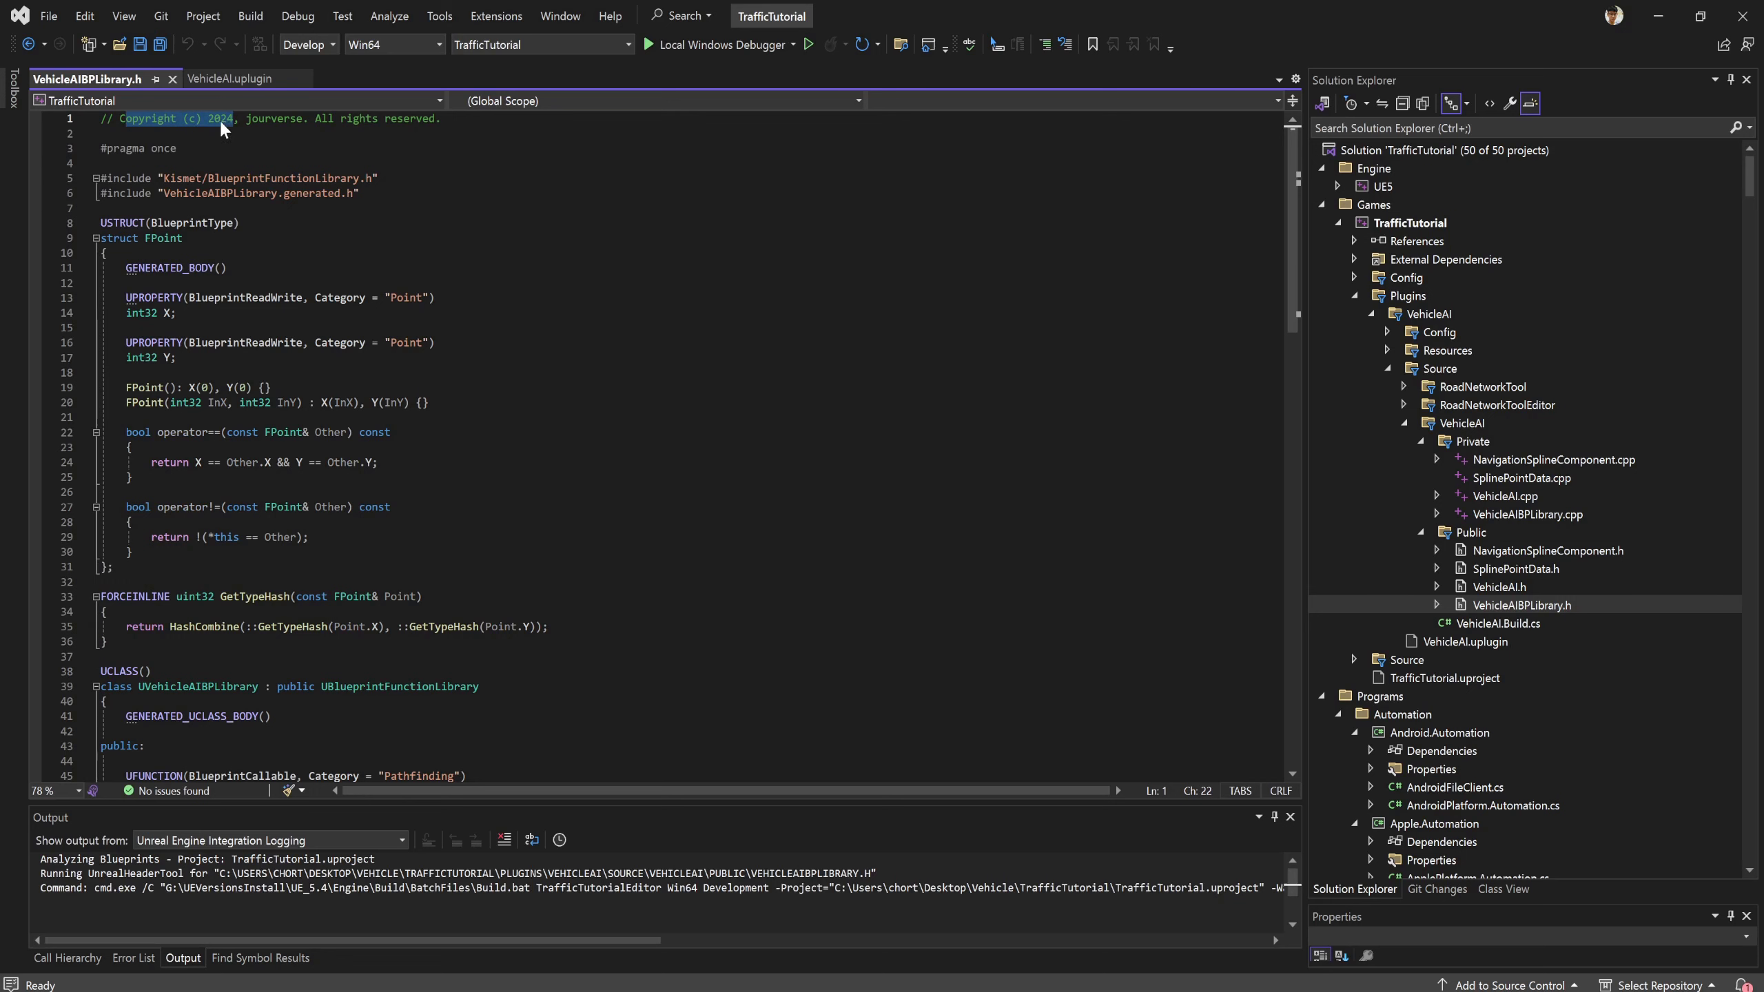
left_click_drag(246, 119, 101, 119)
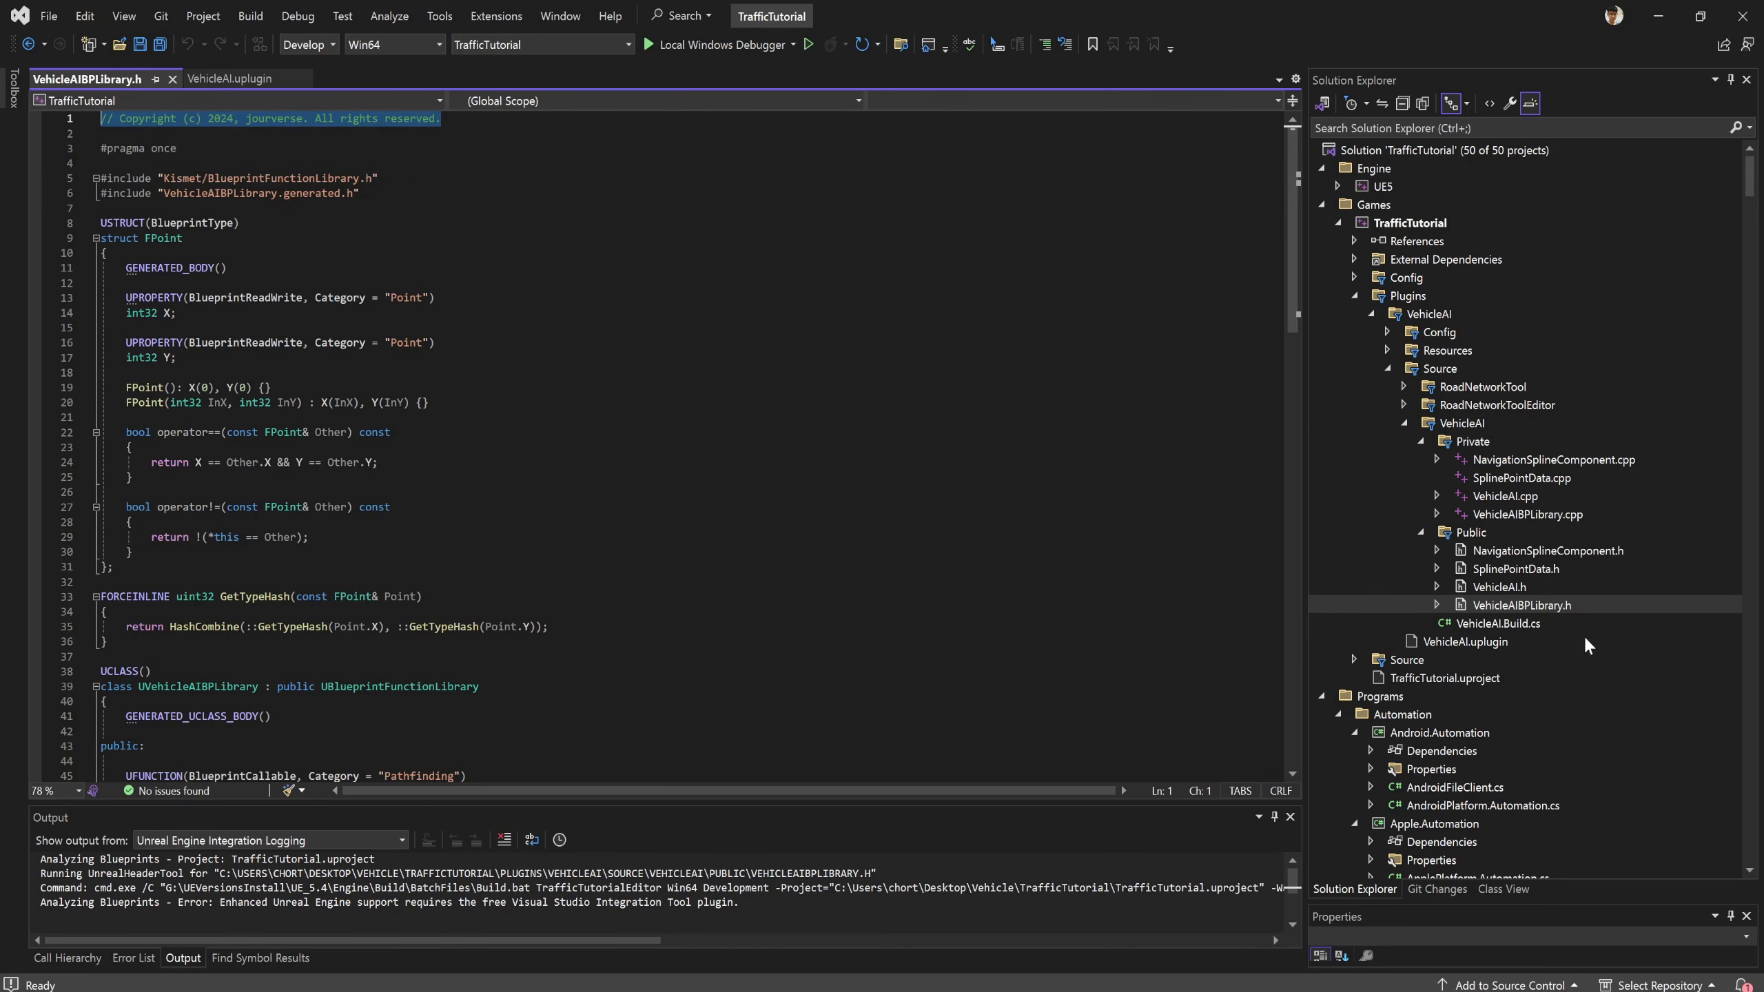
double_click(1500, 624)
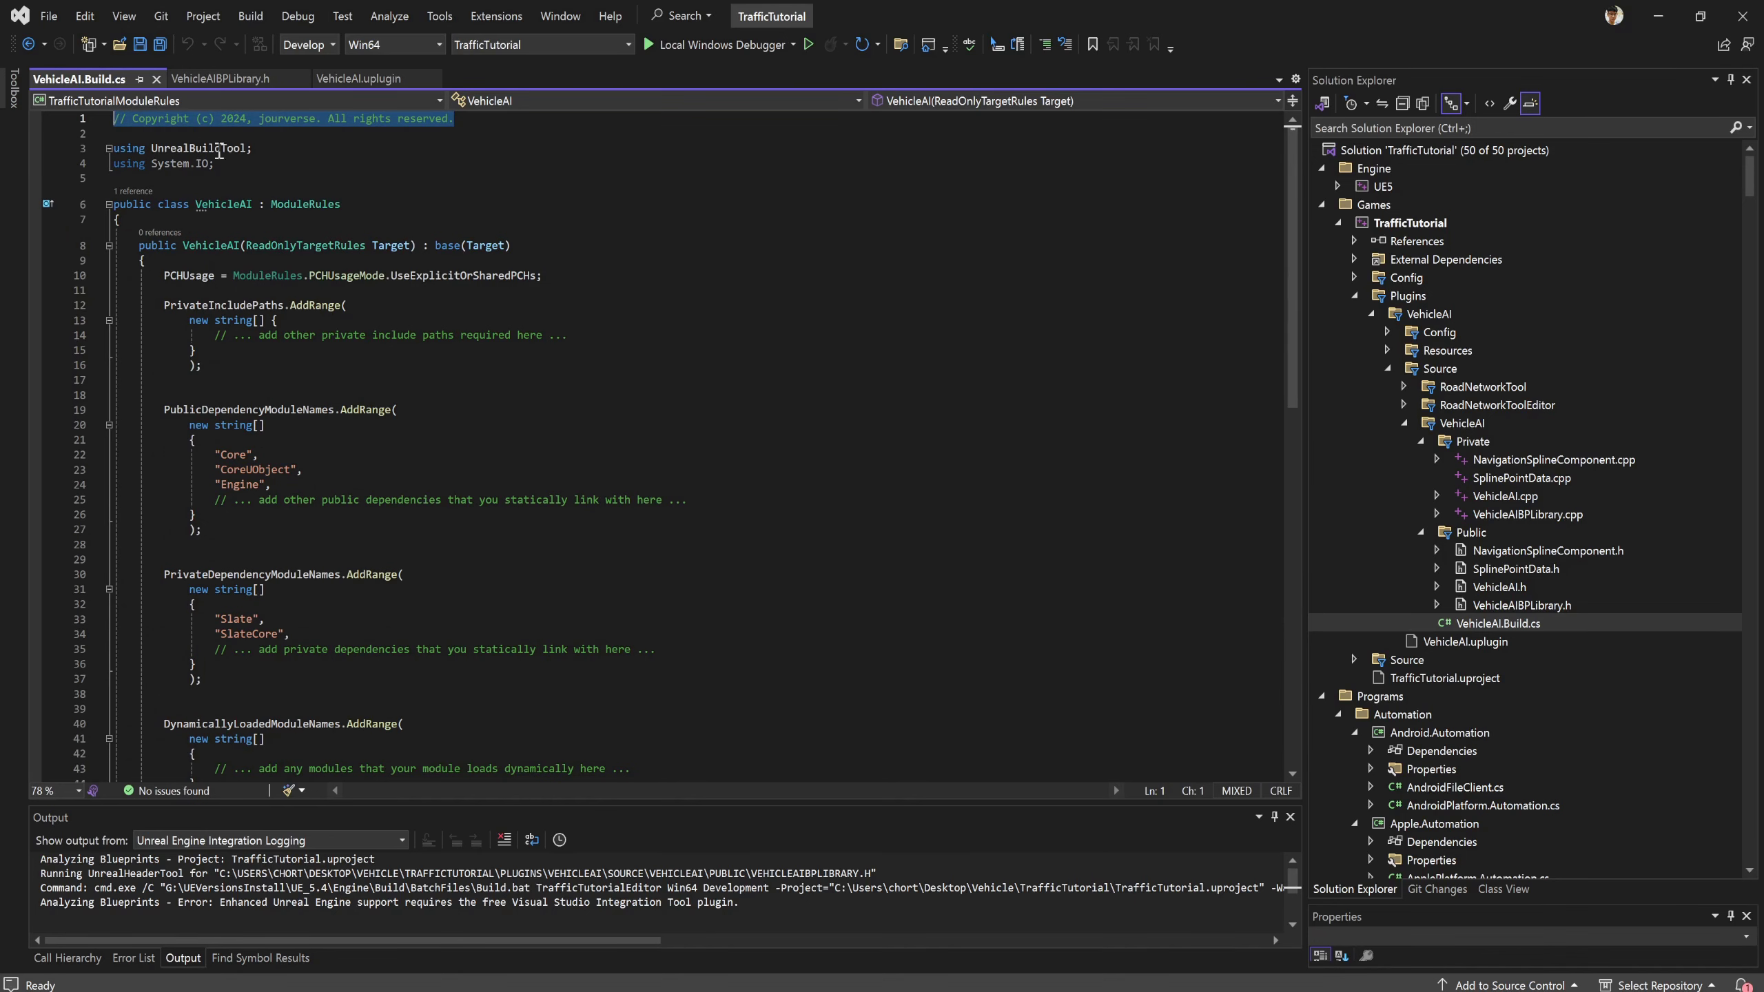
double_click(1527, 578)
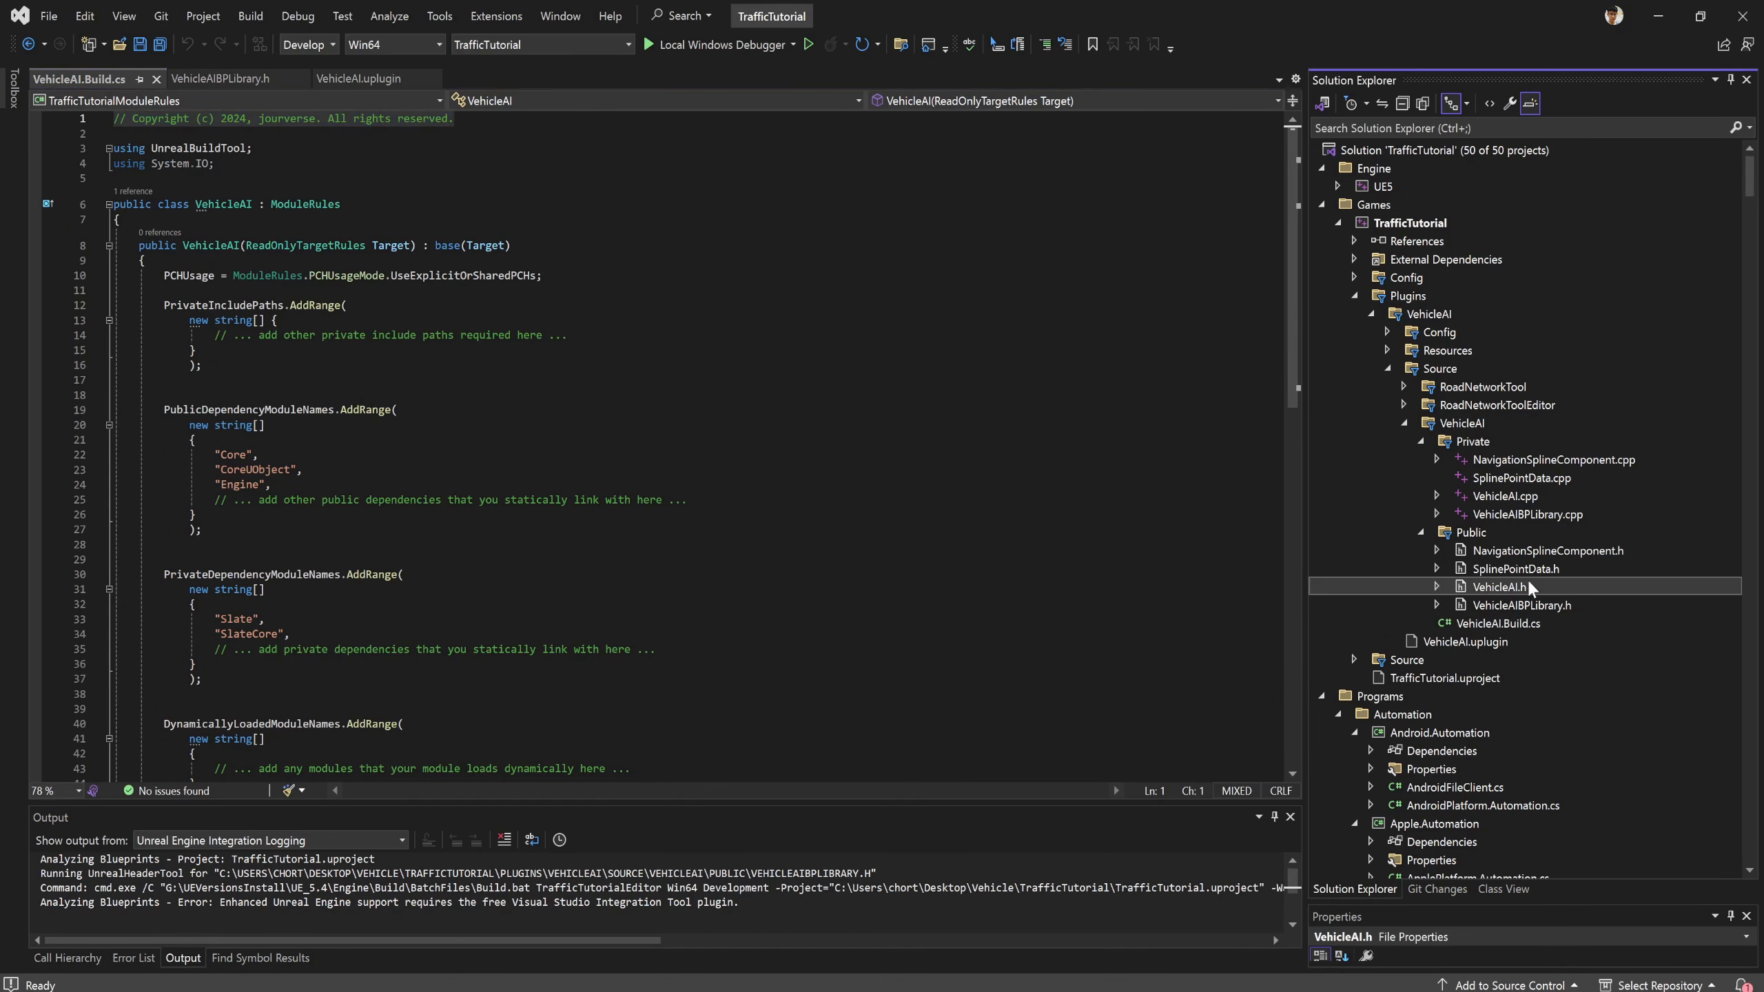
left_click(1526, 514)
double_click(1526, 514)
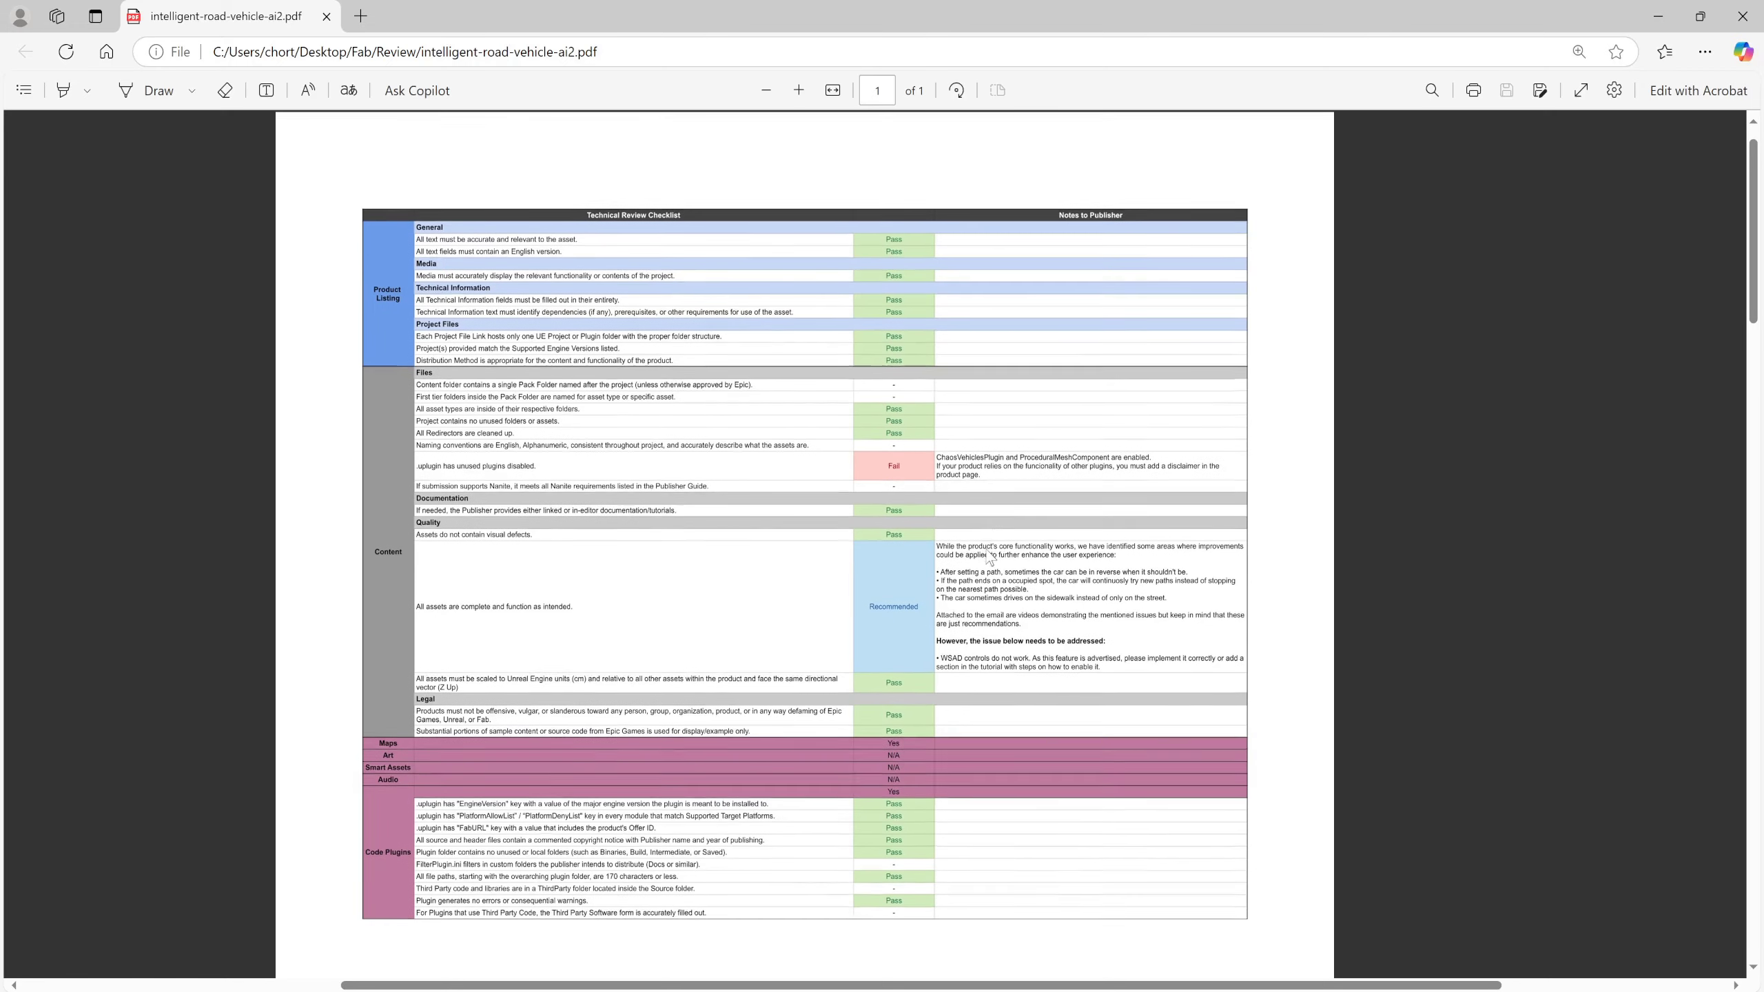
Scroll intelligent-road-vehicle-ai2.pdf to the failed unused-plugins check and the WSAD controls note.
scroll(977, 556, "up", 1)
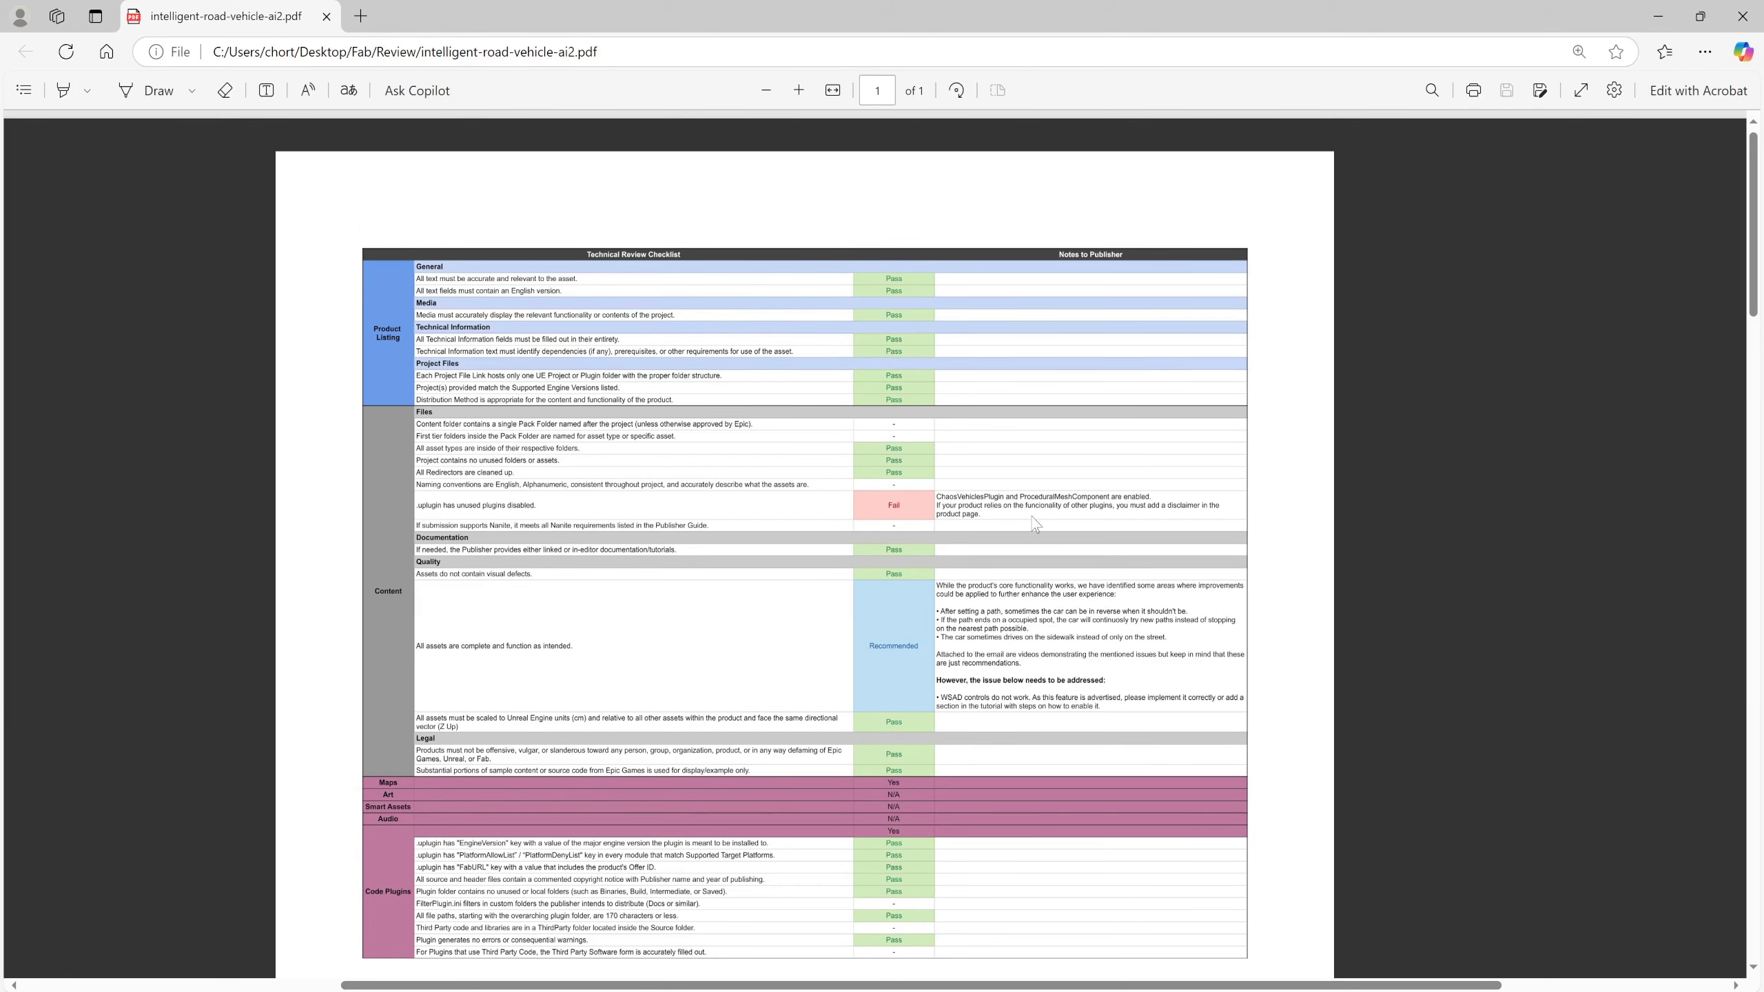
scroll(1035, 524, "up", 1, "ctrl")
scroll(1089, 500, "down", 2)
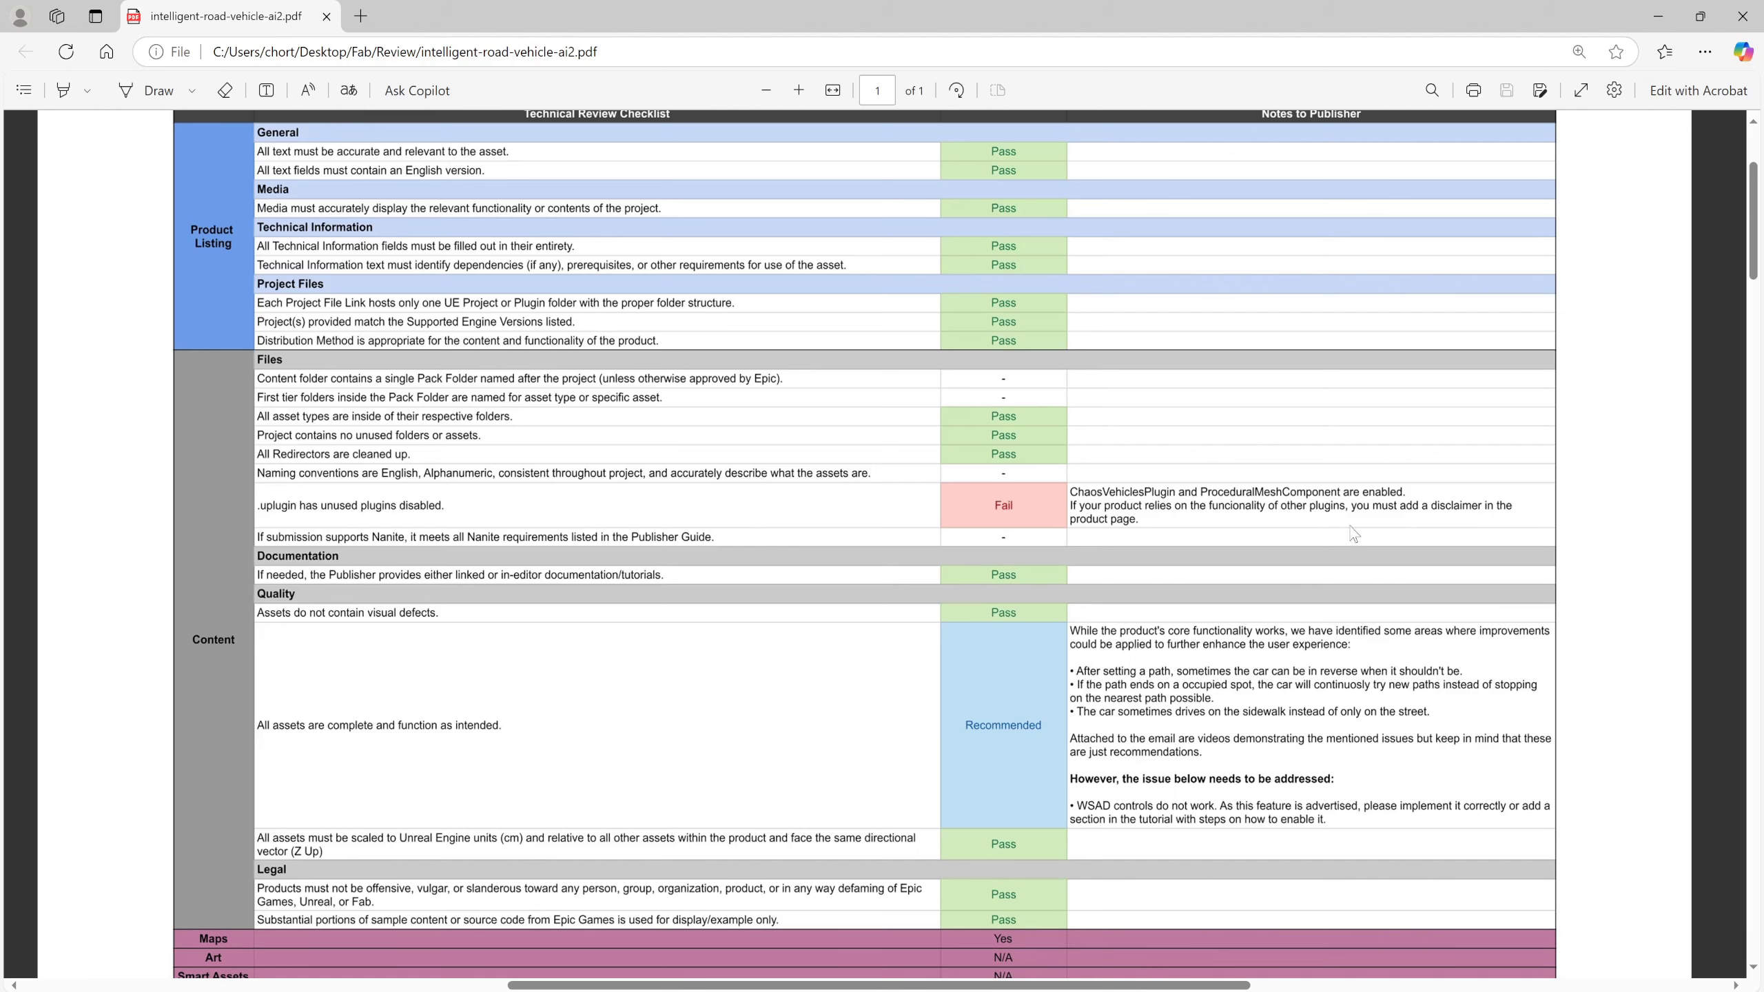
scroll(1104, 533, "down", 3)
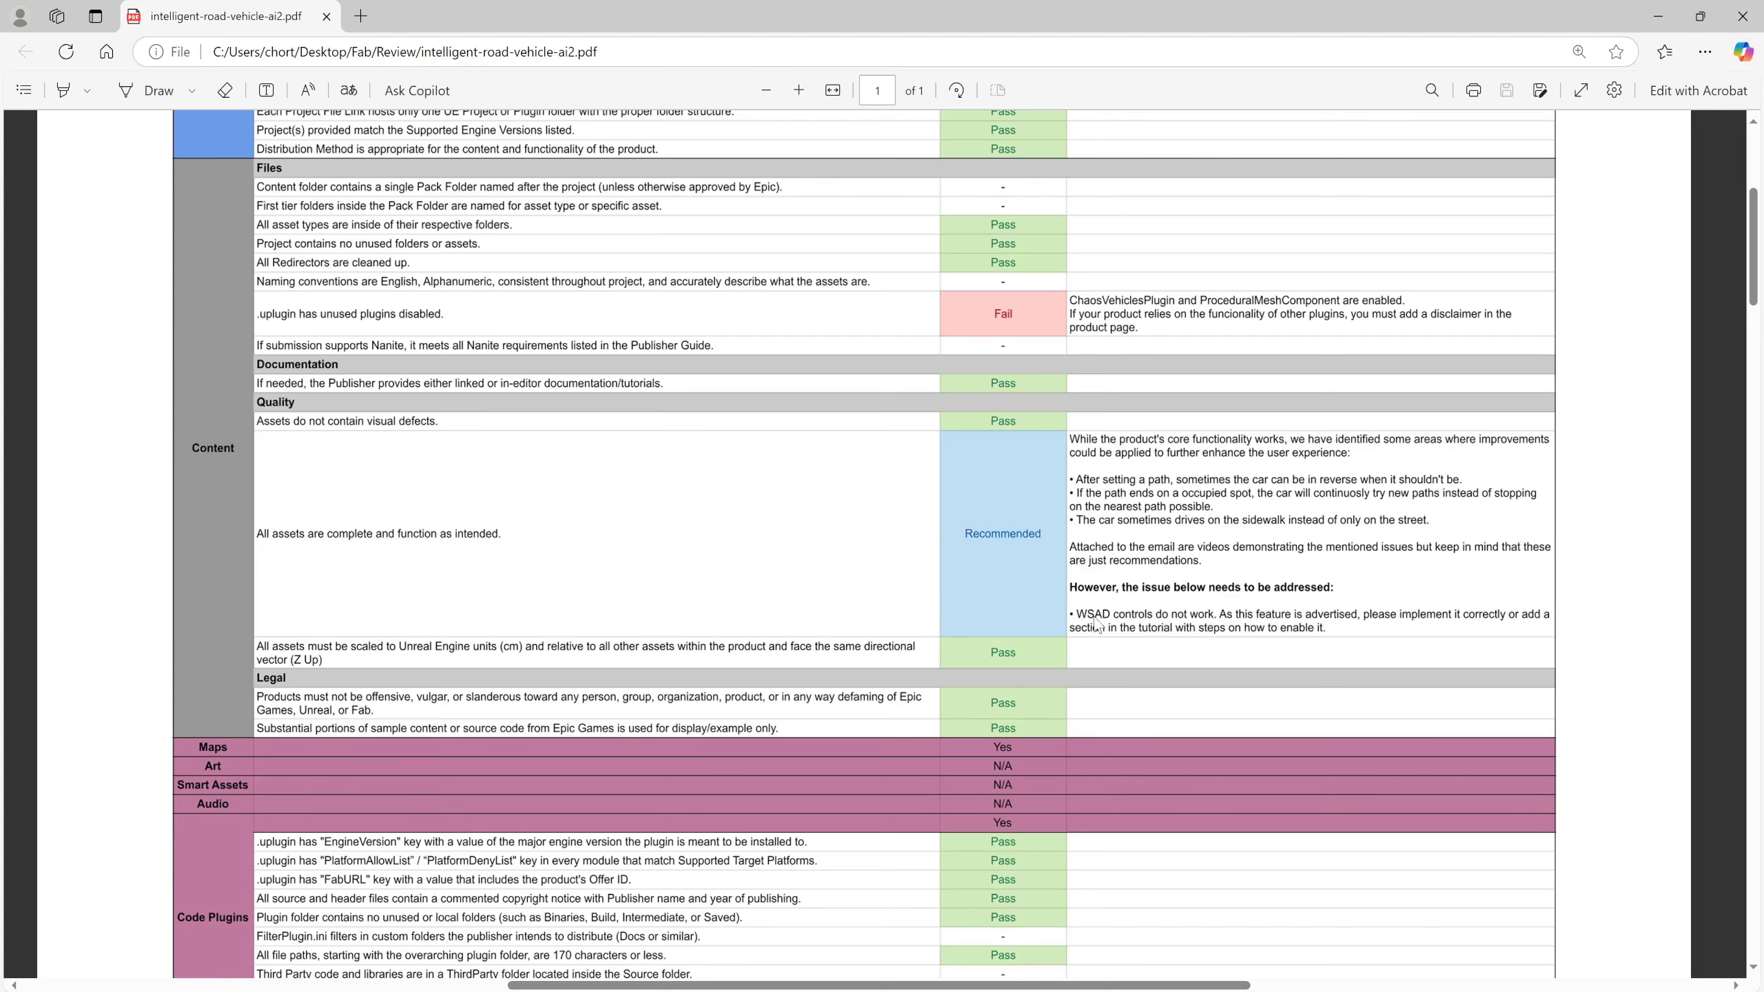
scroll(1005, 604, "down", 2)
Verify the description's Requirements line names ChaosVehiclesPlugin and ProceduralMeshComponent, then return to the third checklist.
key("alt+Tab")
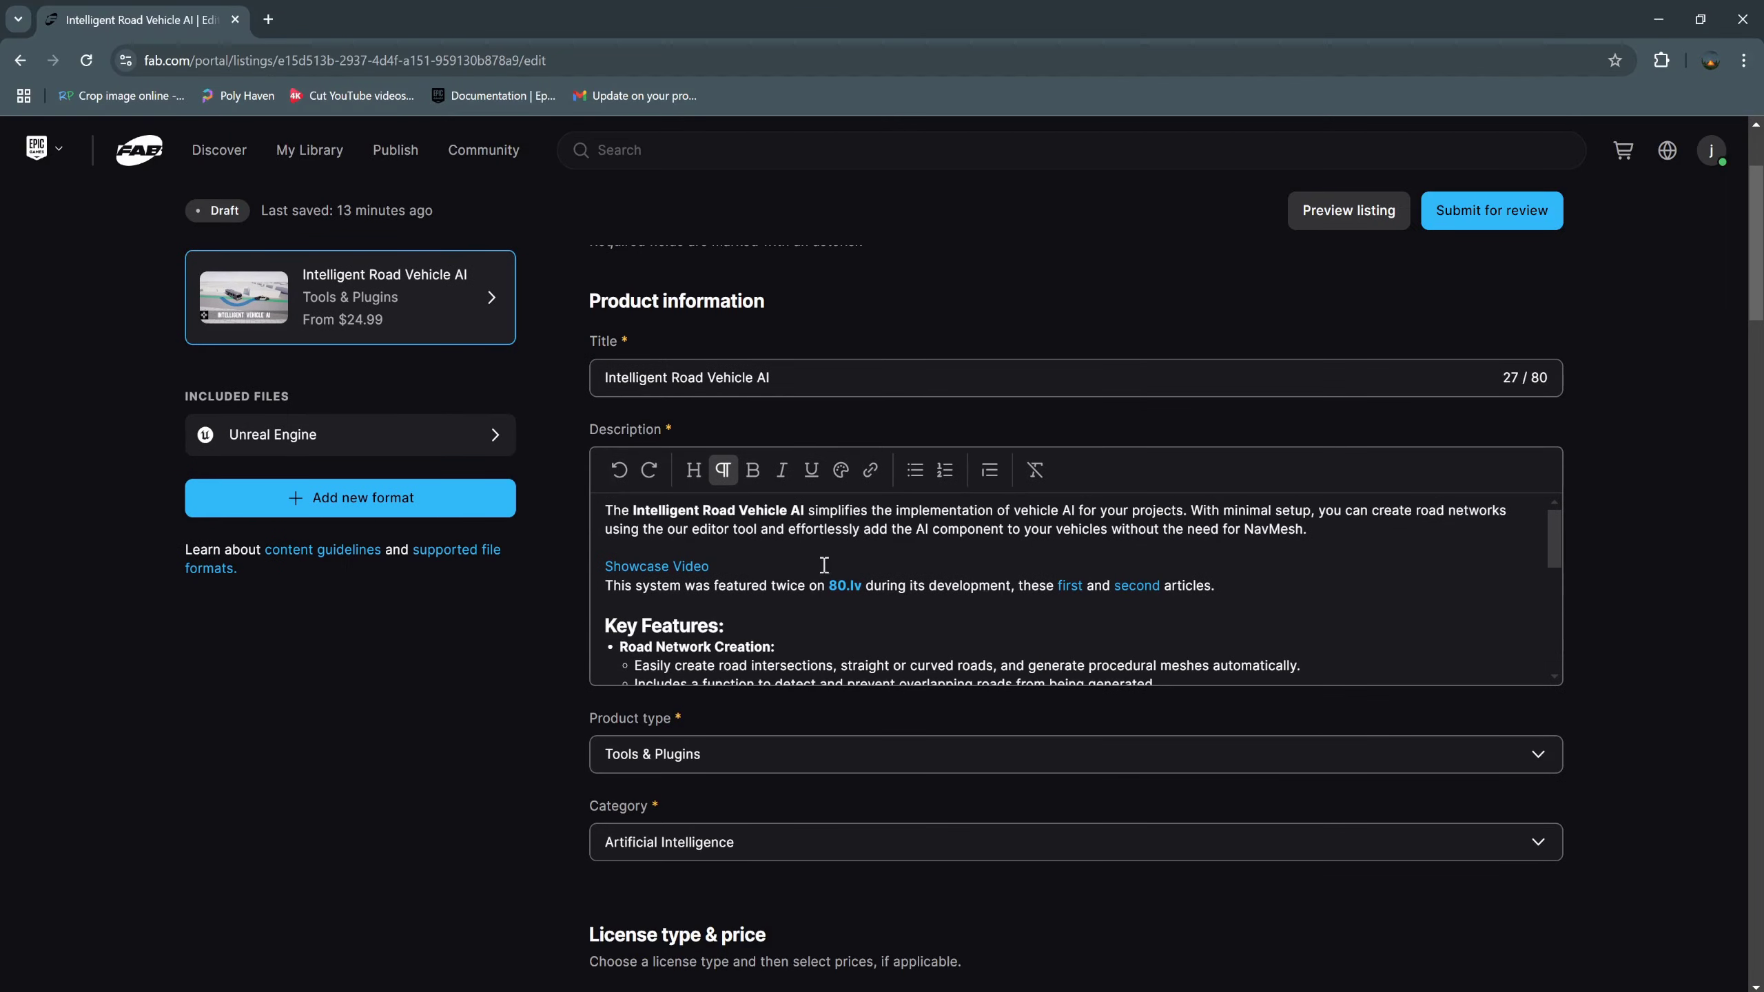
scroll(698, 558, "down", 10)
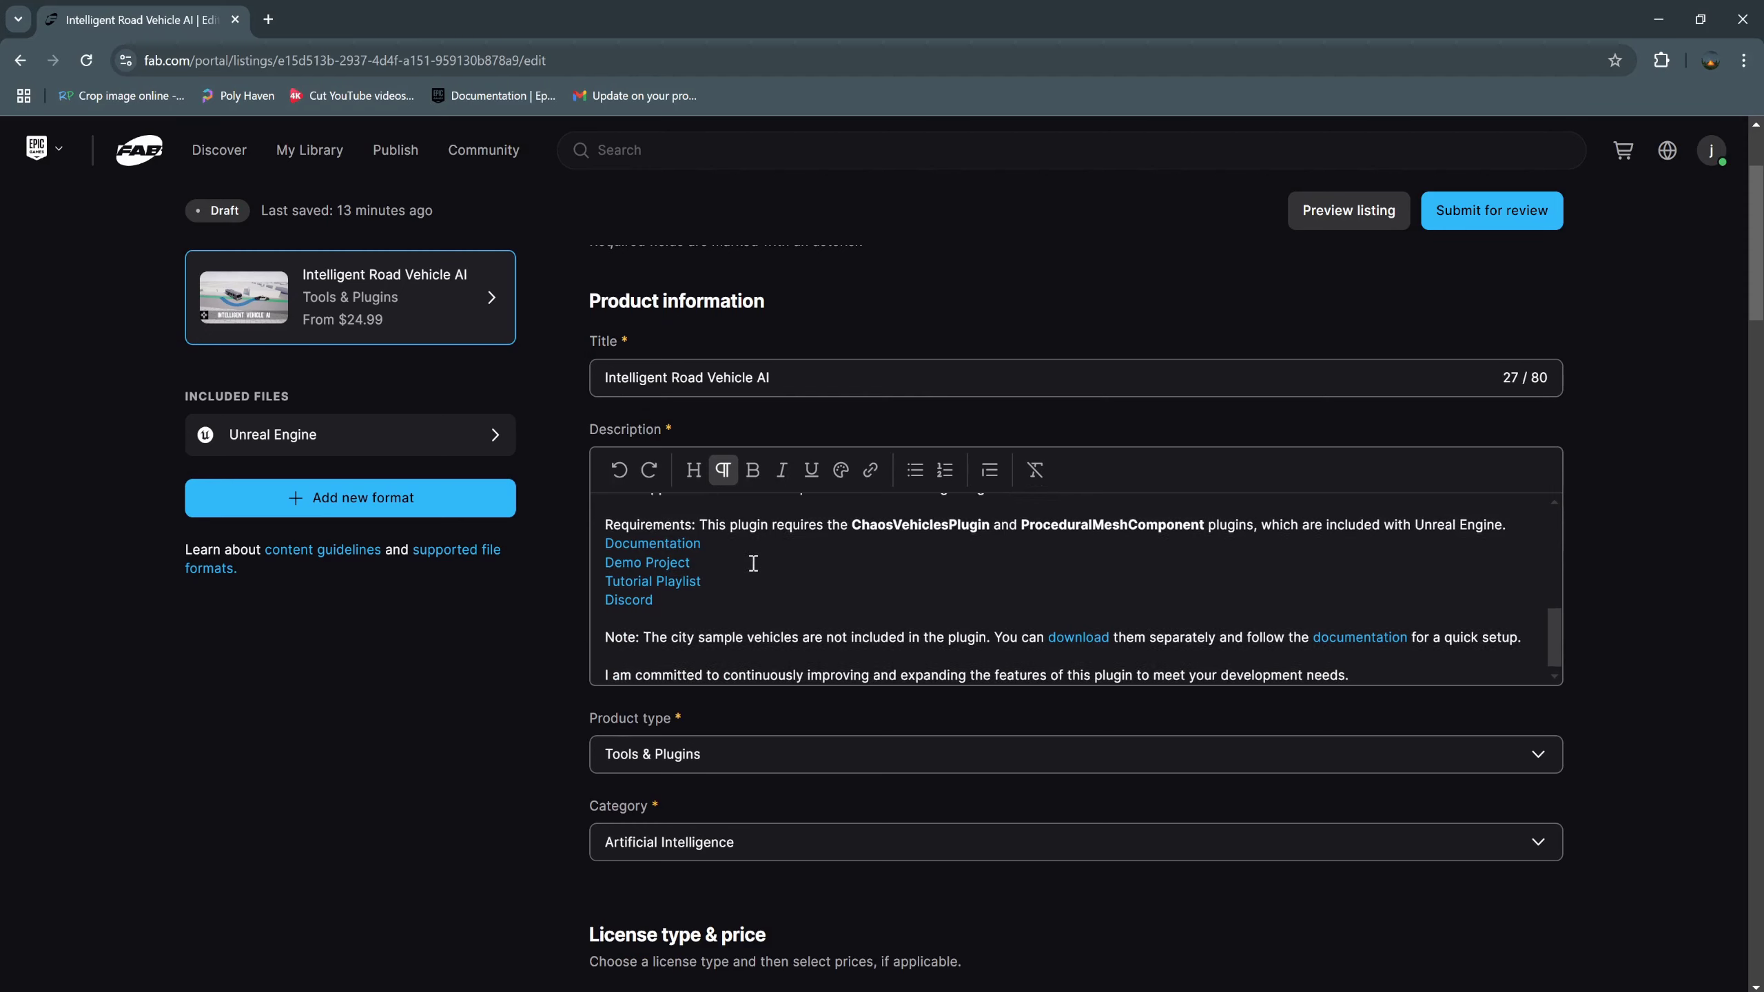
scroll(698, 558, "up", 3)
scroll(694, 556, "down", 3)
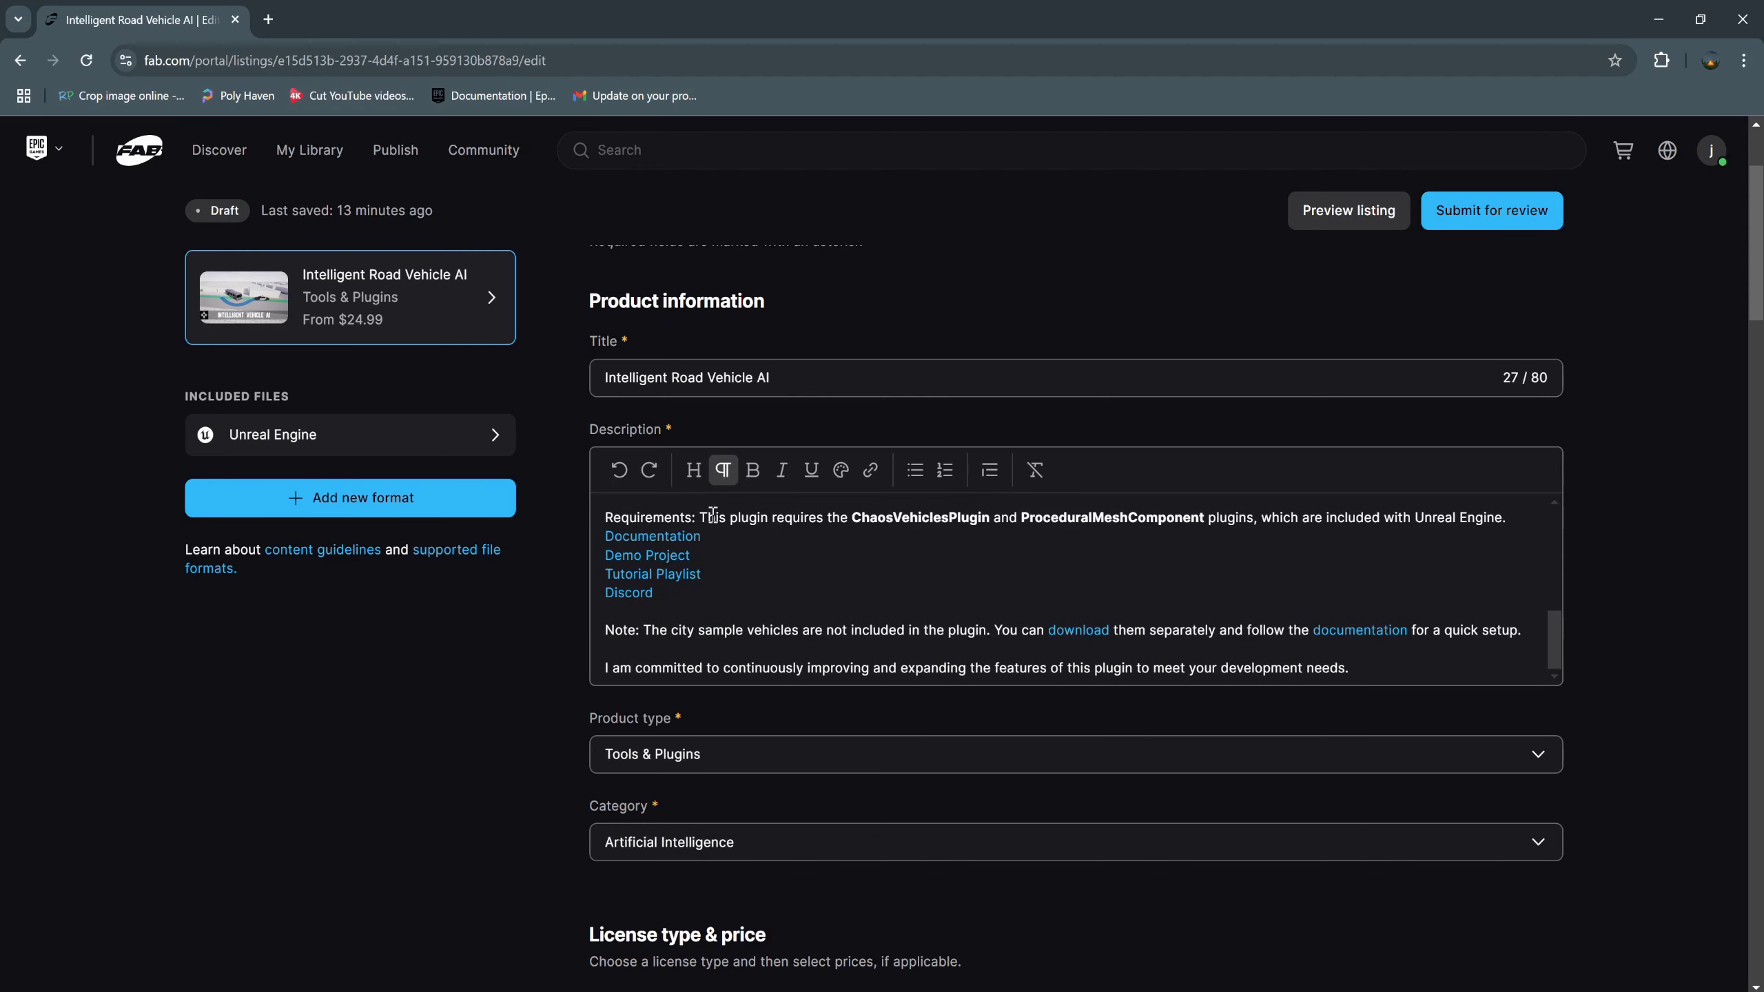
left_click_drag(713, 514, 1485, 513)
left_click(1485, 512)
key("alt+Tab")
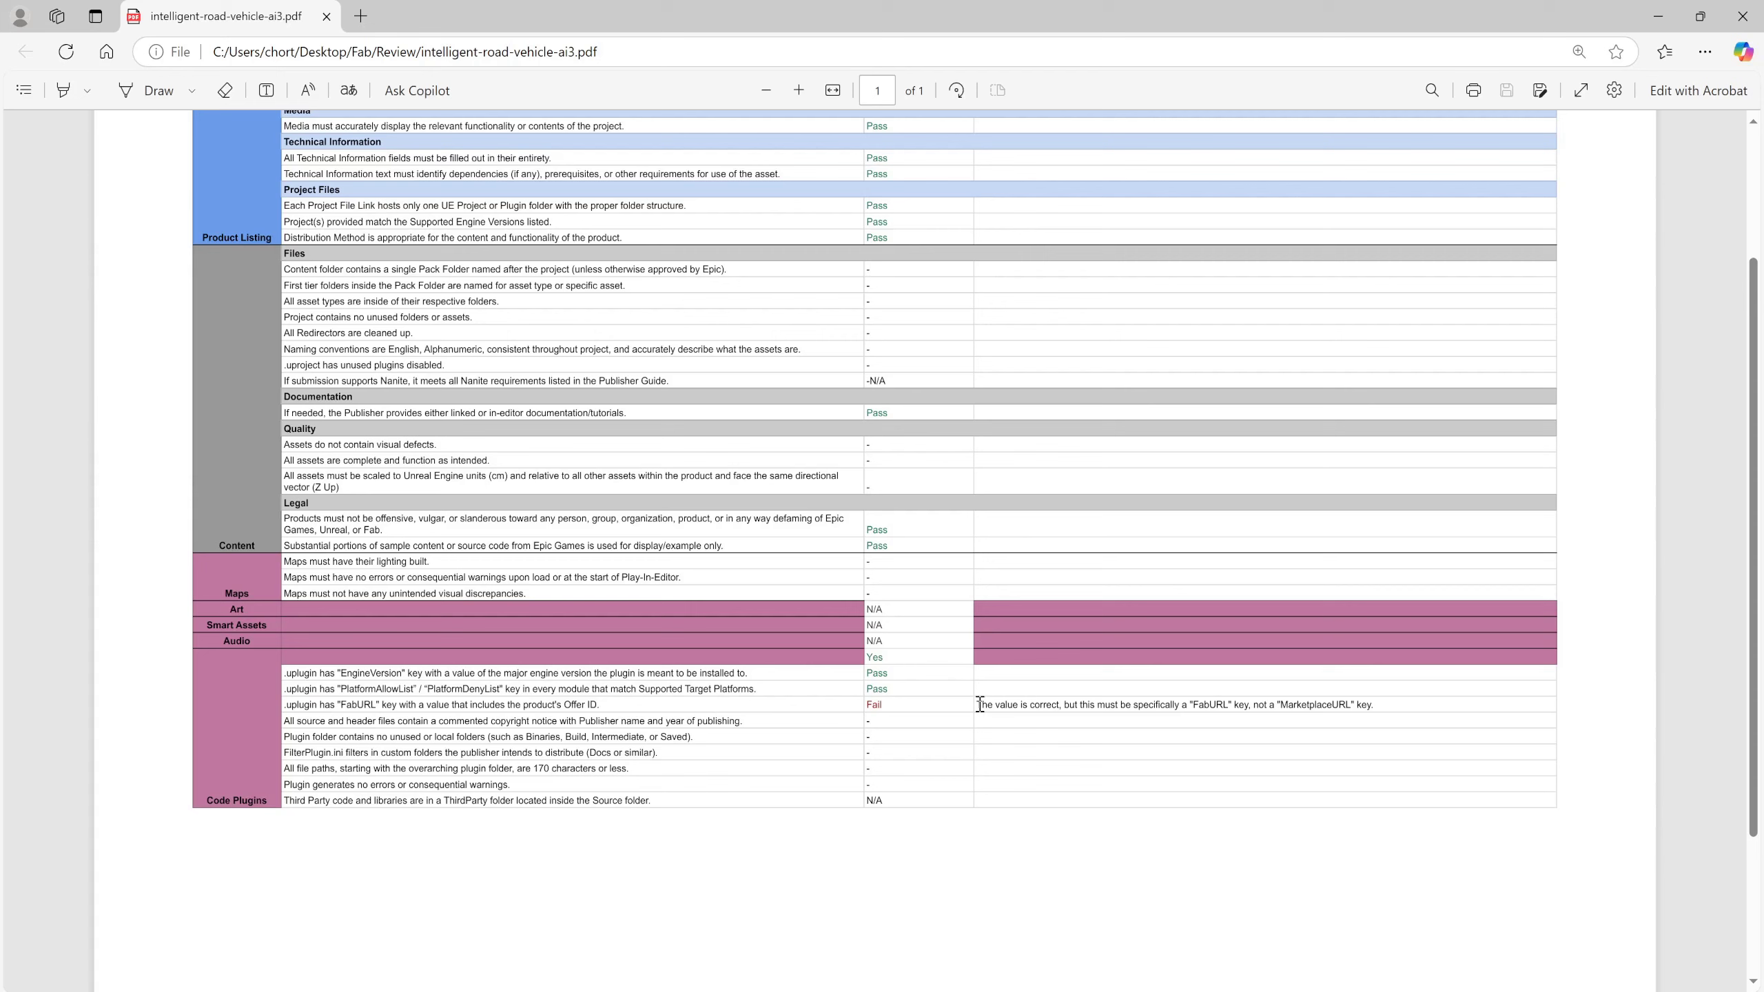
Copy the quoted FabURL key name from the reviewer's note on the failed check.
left_click_drag(977, 705, 1052, 706)
right_click(1052, 706)
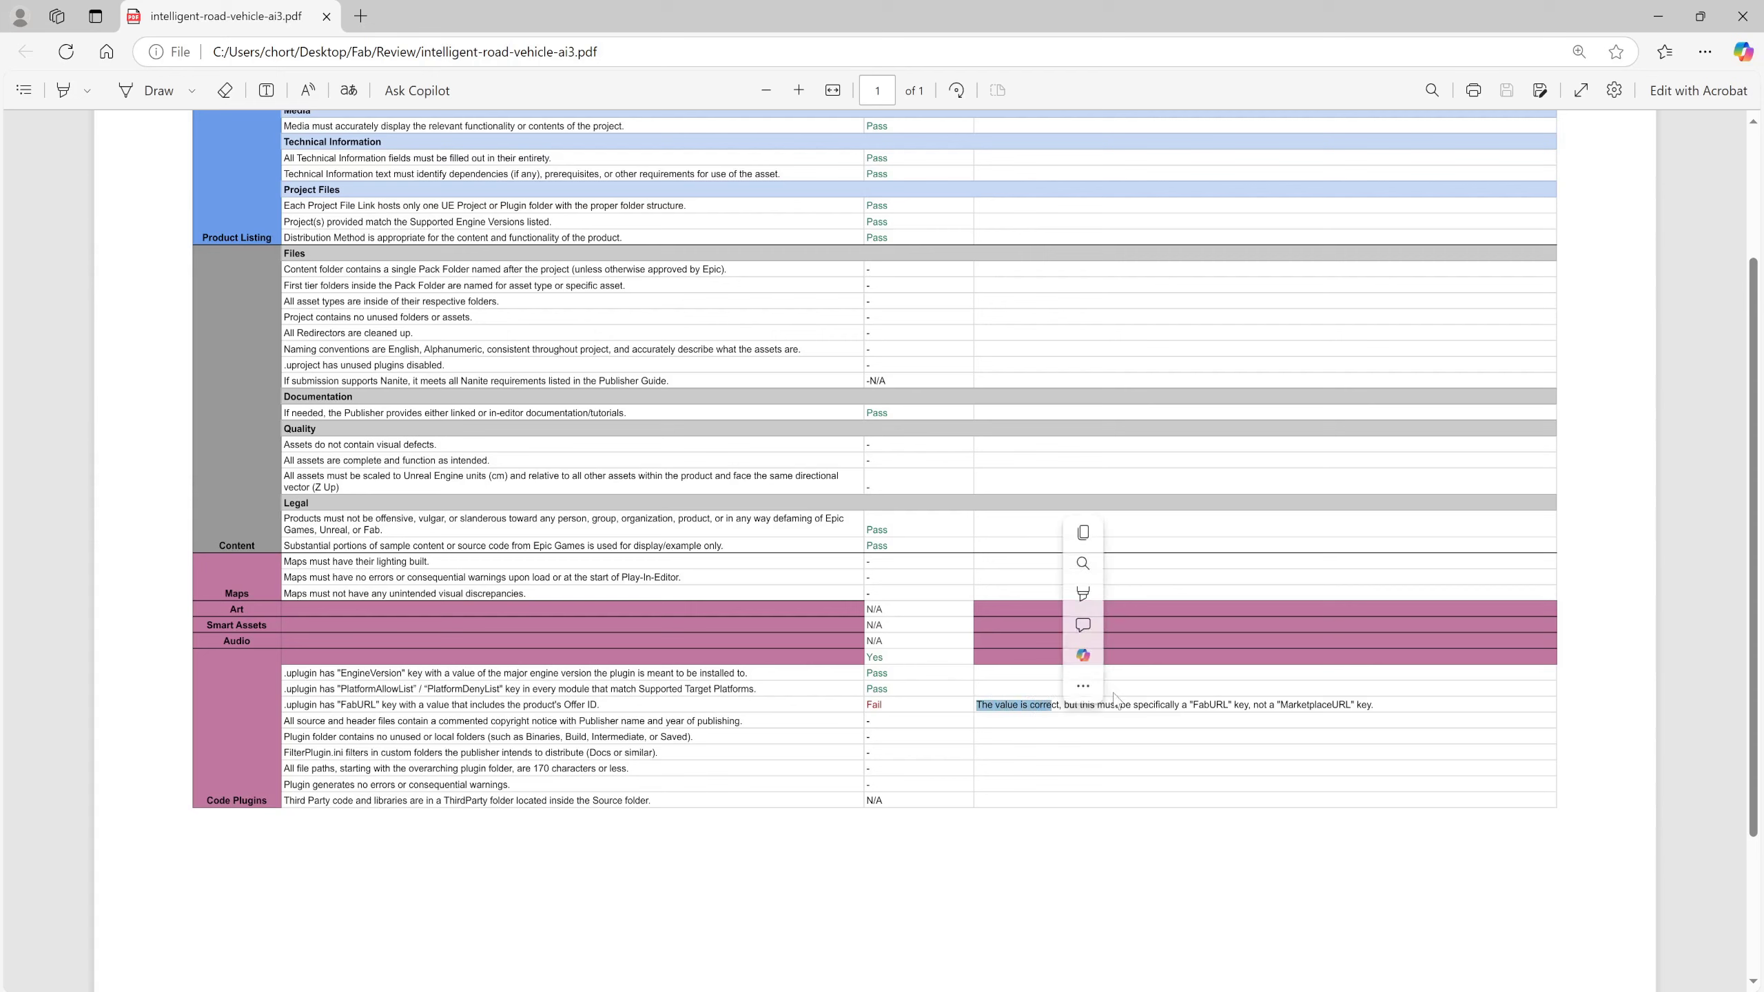
left_click(1211, 708)
left_click_drag(1194, 705, 1234, 708)
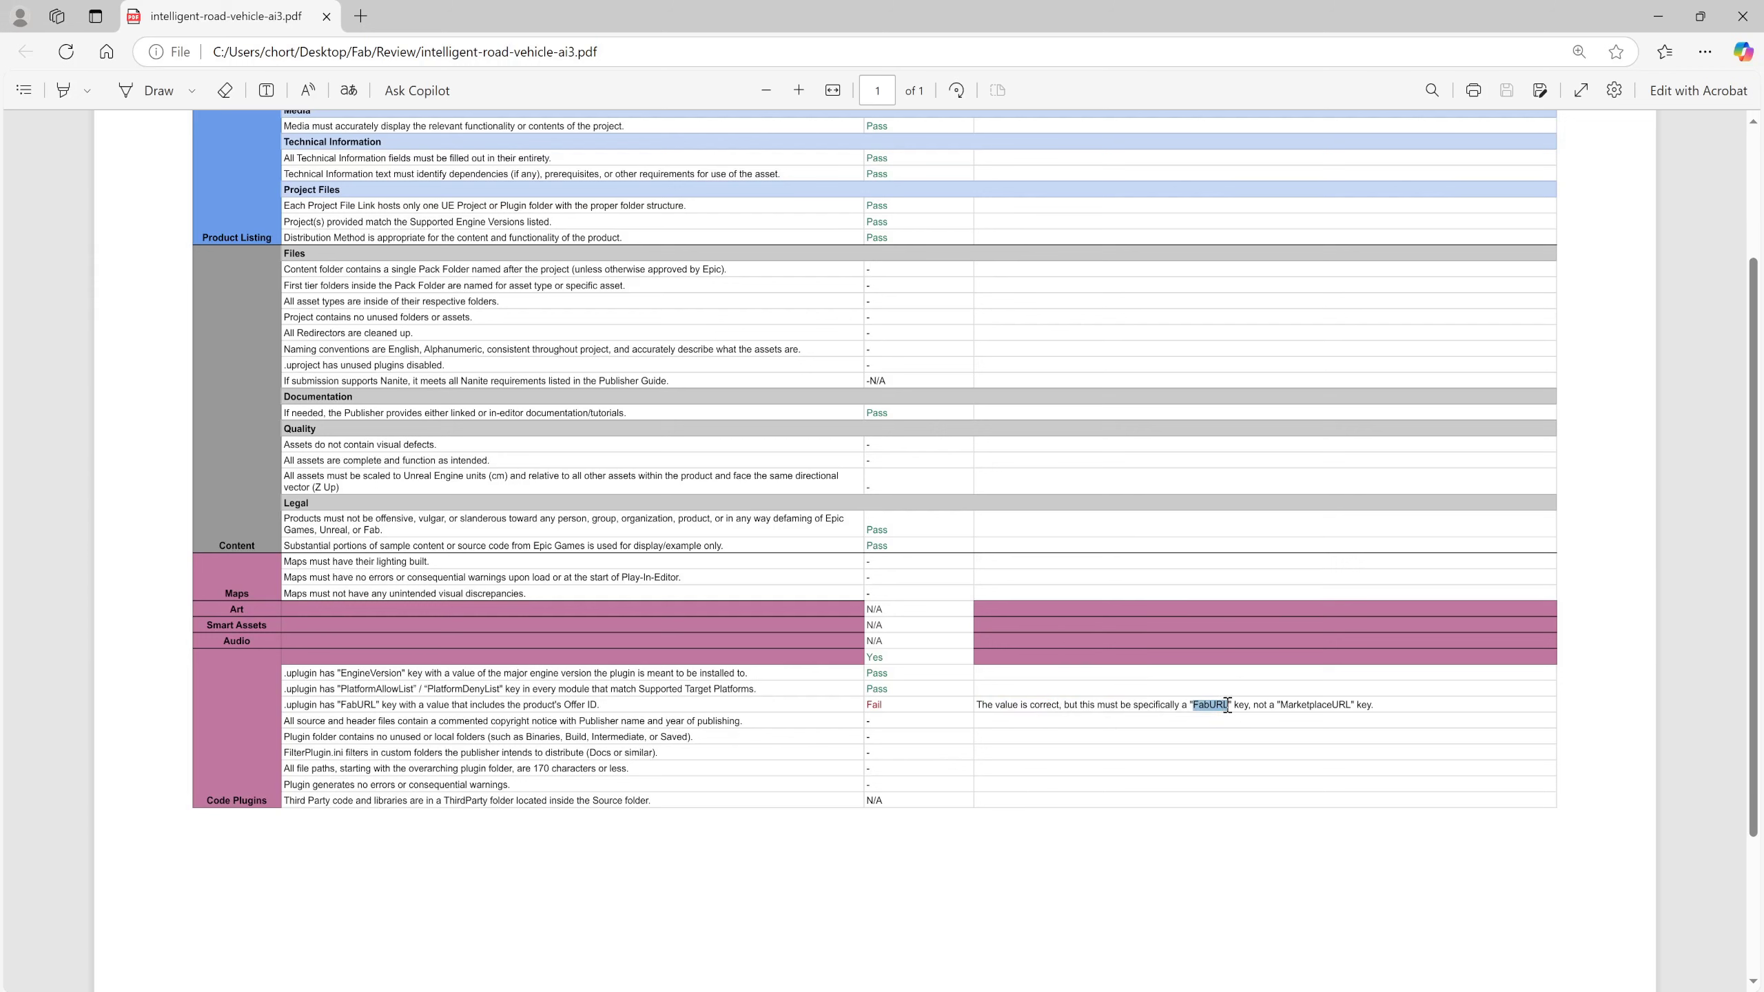
right_click(1228, 706)
left_click(1300, 715)
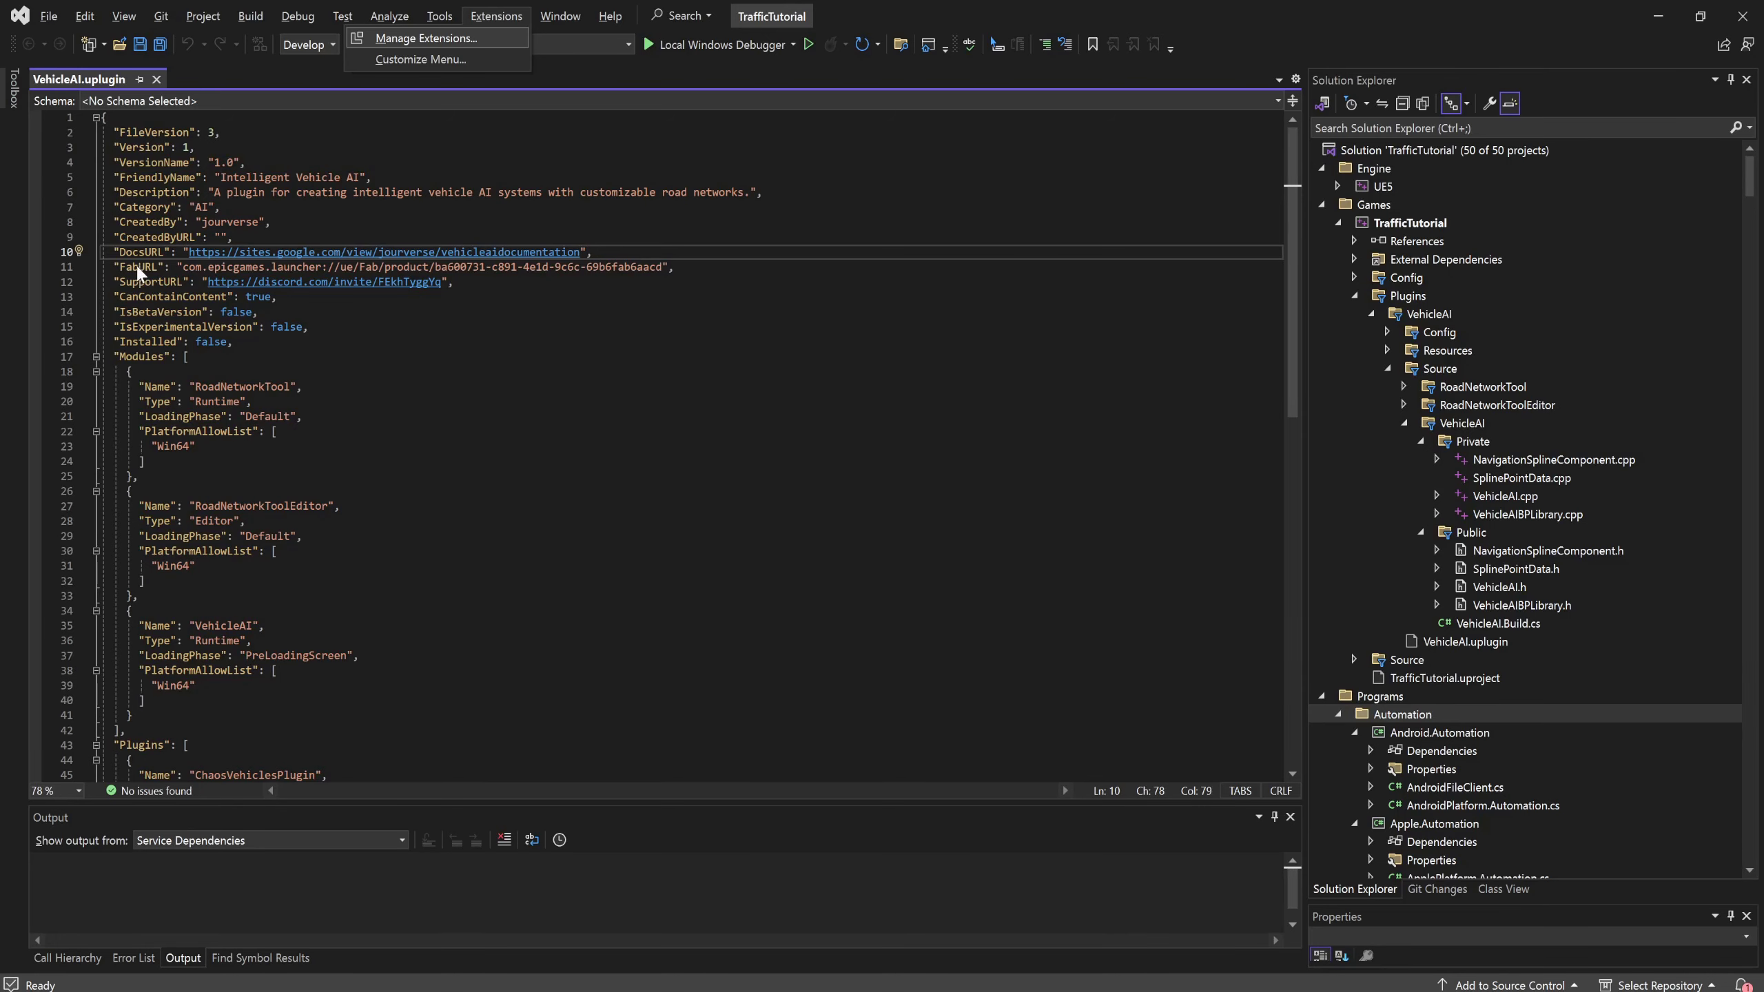
Select the FabURL key on line 11 of VehicleAI.uplugin, then close Visual Studio.
left_click(137, 268)
double_click(137, 268)
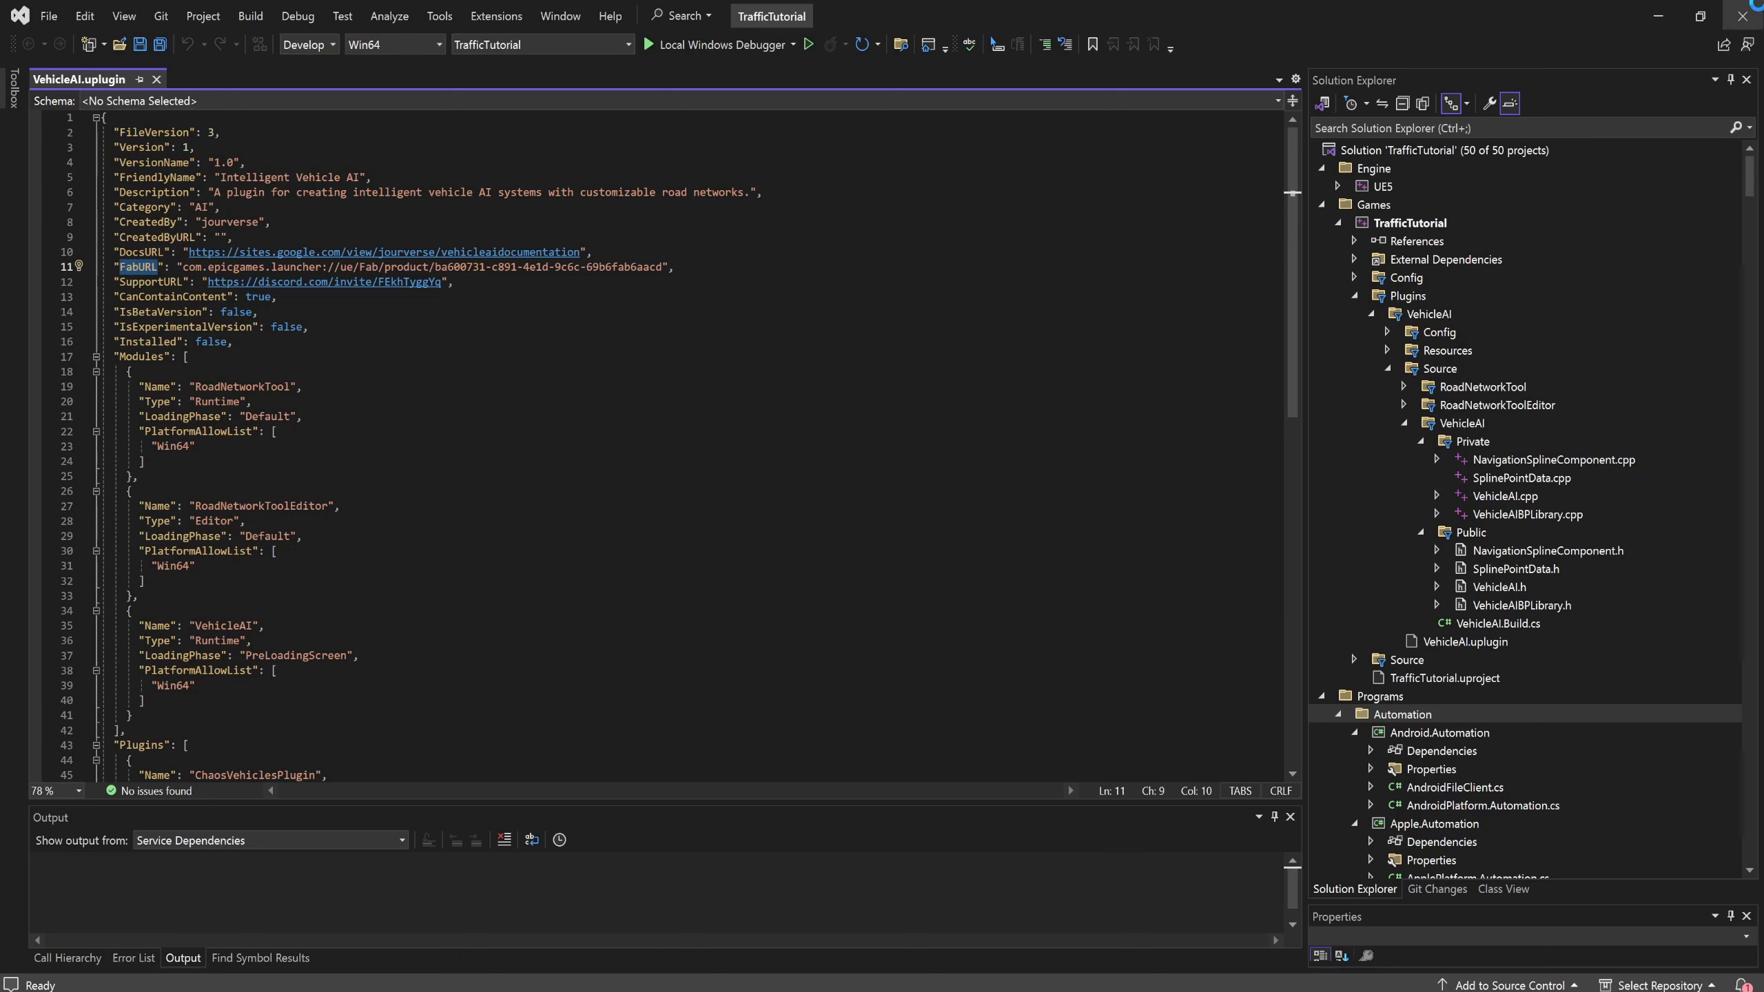
left_click(1741, 15)
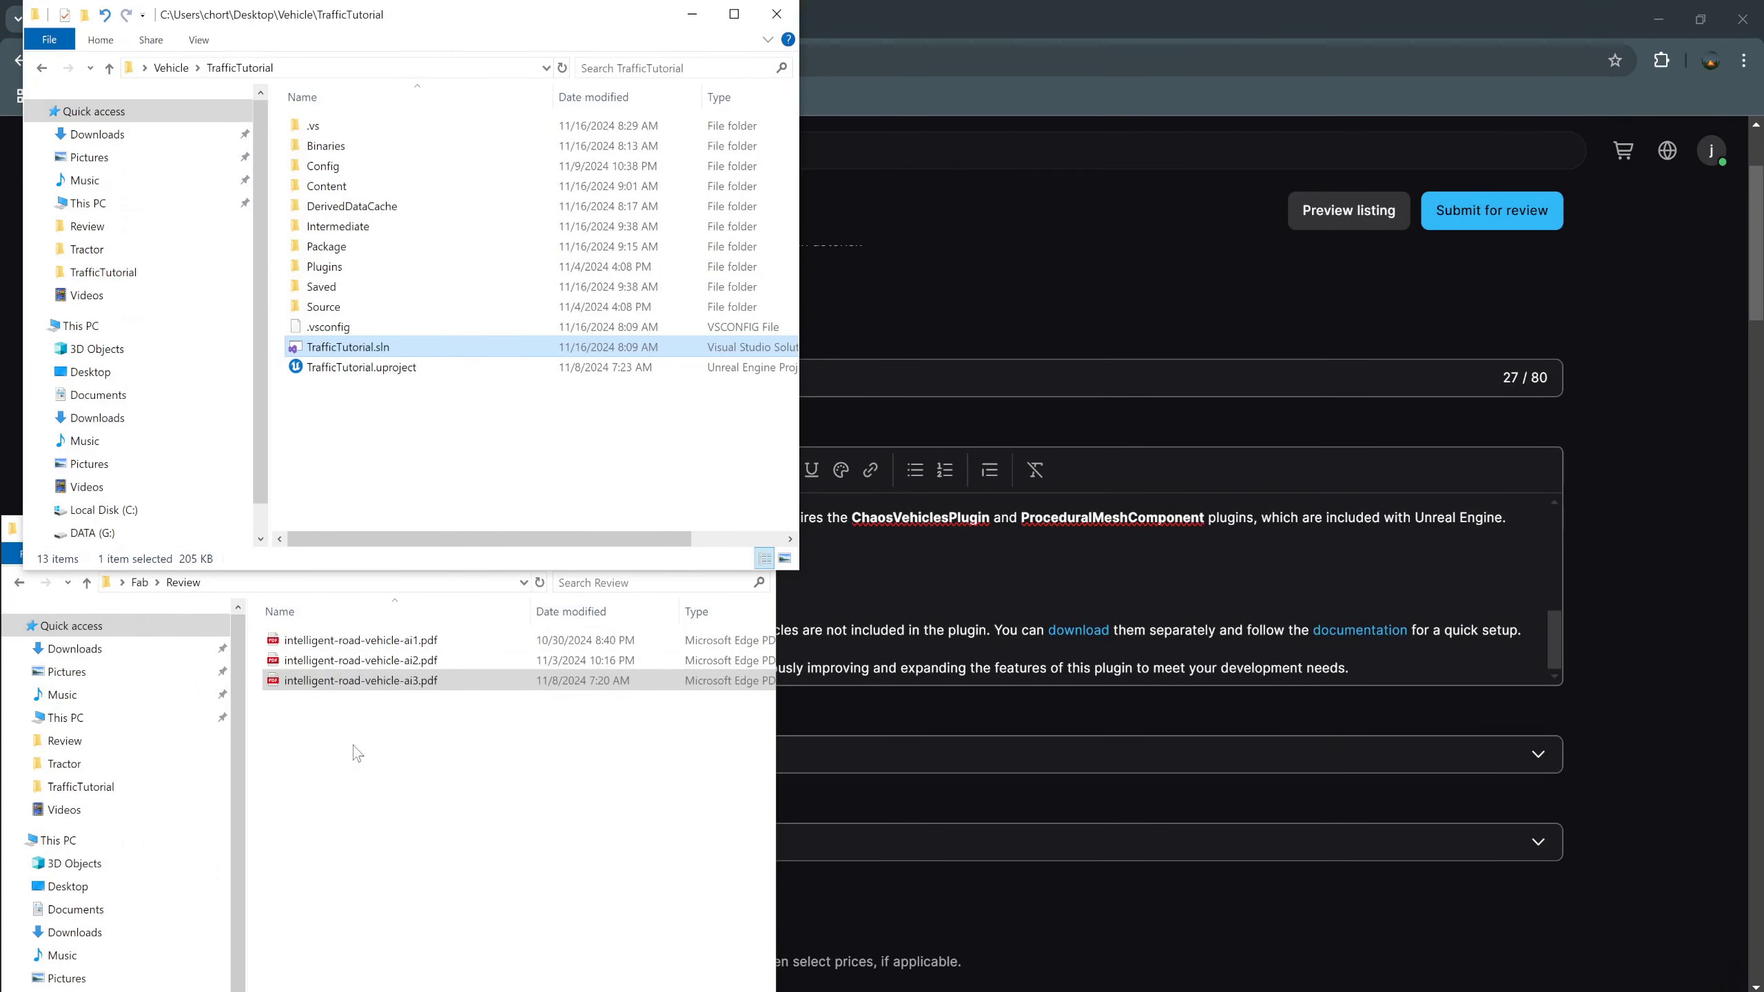
Browse into the Package folder's VehicleAI plugin folder and select VehicleAI.uplugin.
double_click(375, 247)
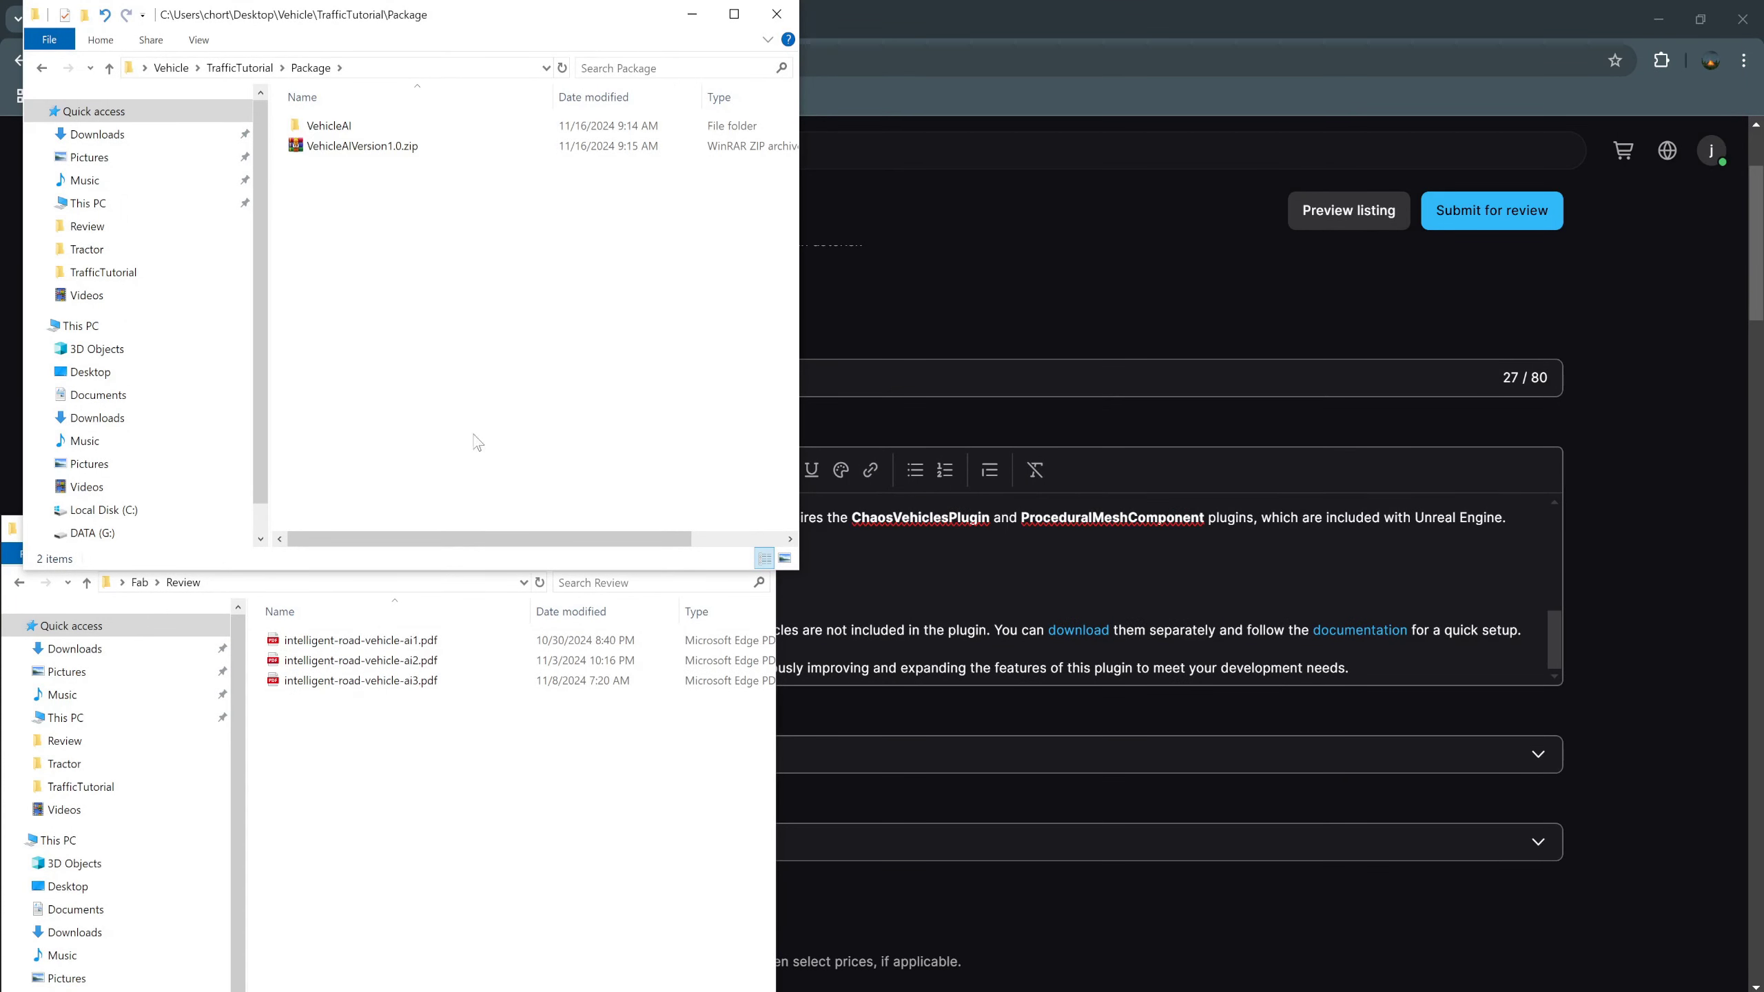
double_click(381, 135)
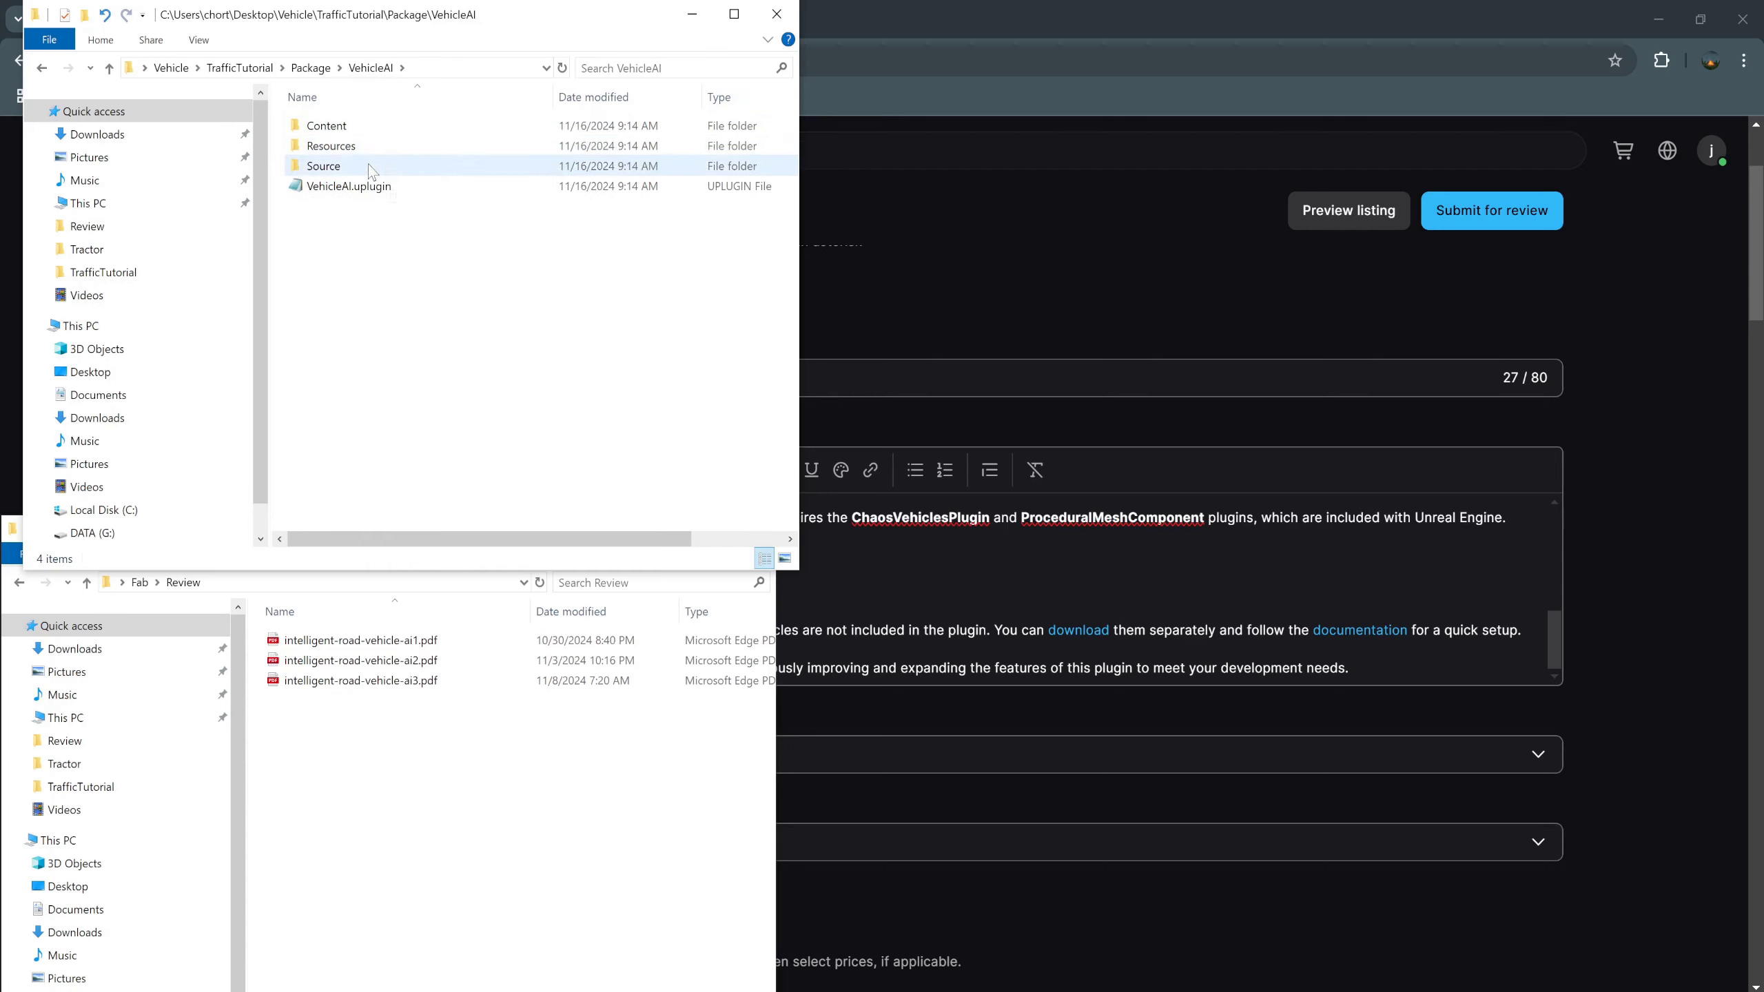
left_click(319, 194)
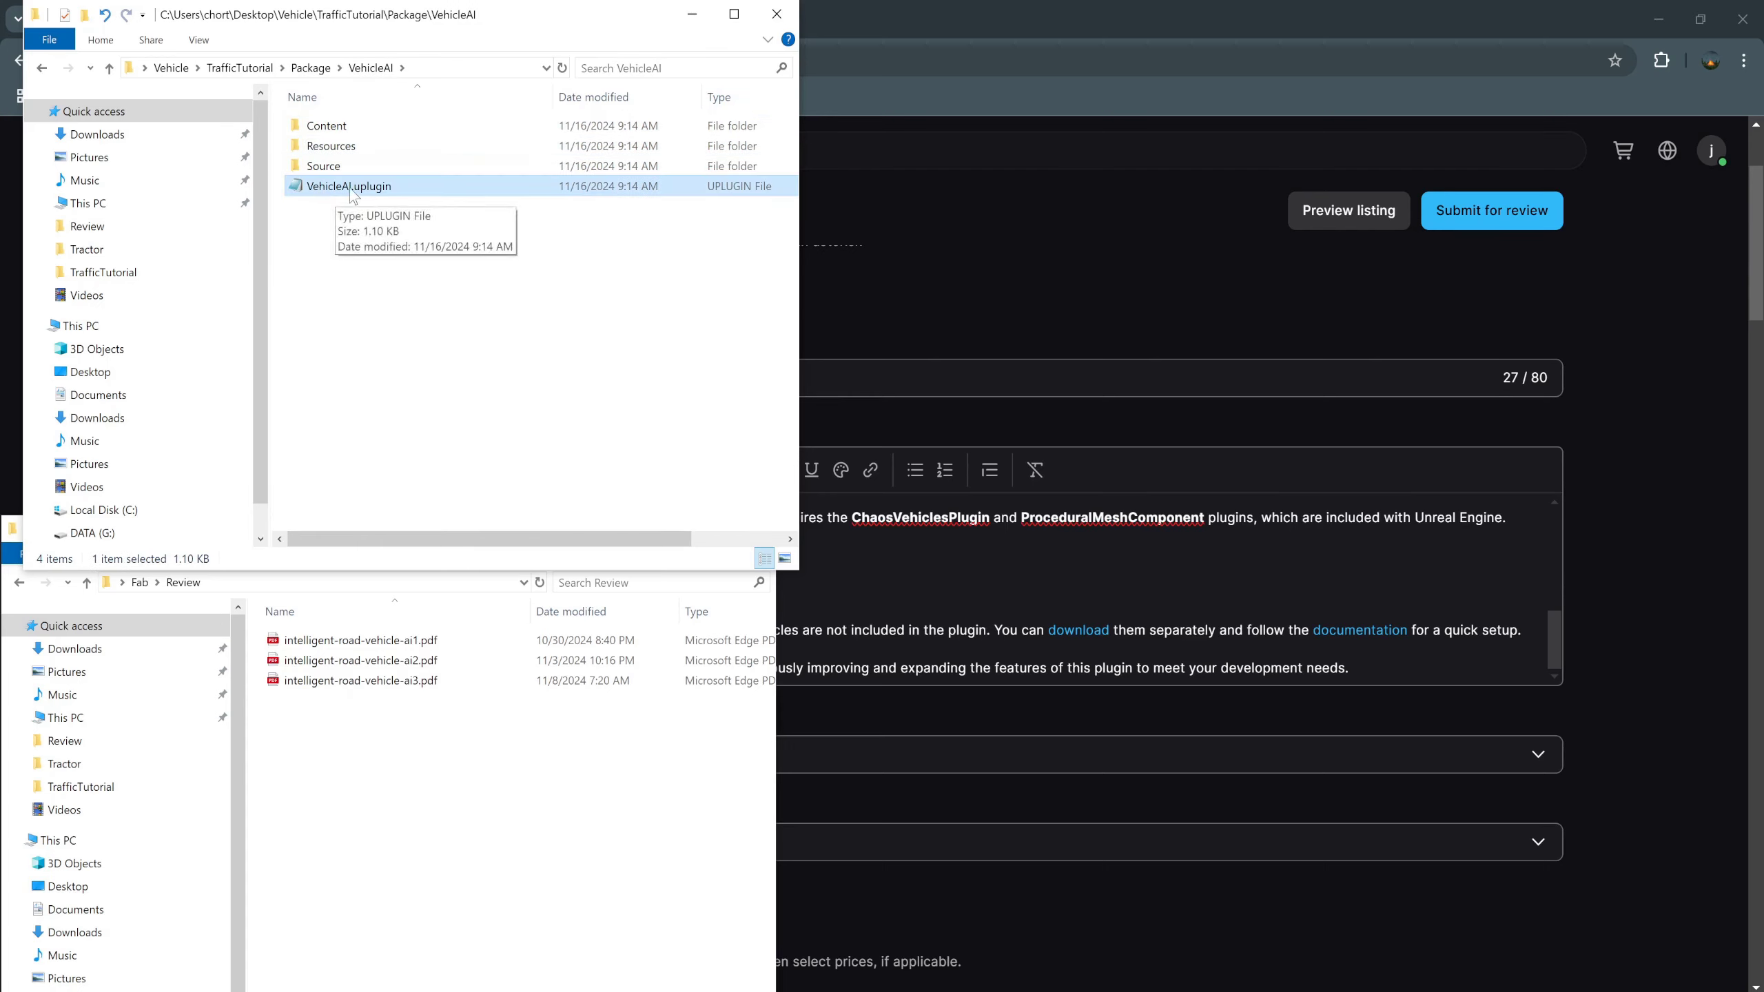
Open VehicleAI.uplugin with Microsoft Visual Studio Version Selector from the More apps list.
right_click(369, 189)
left_click(380, 211)
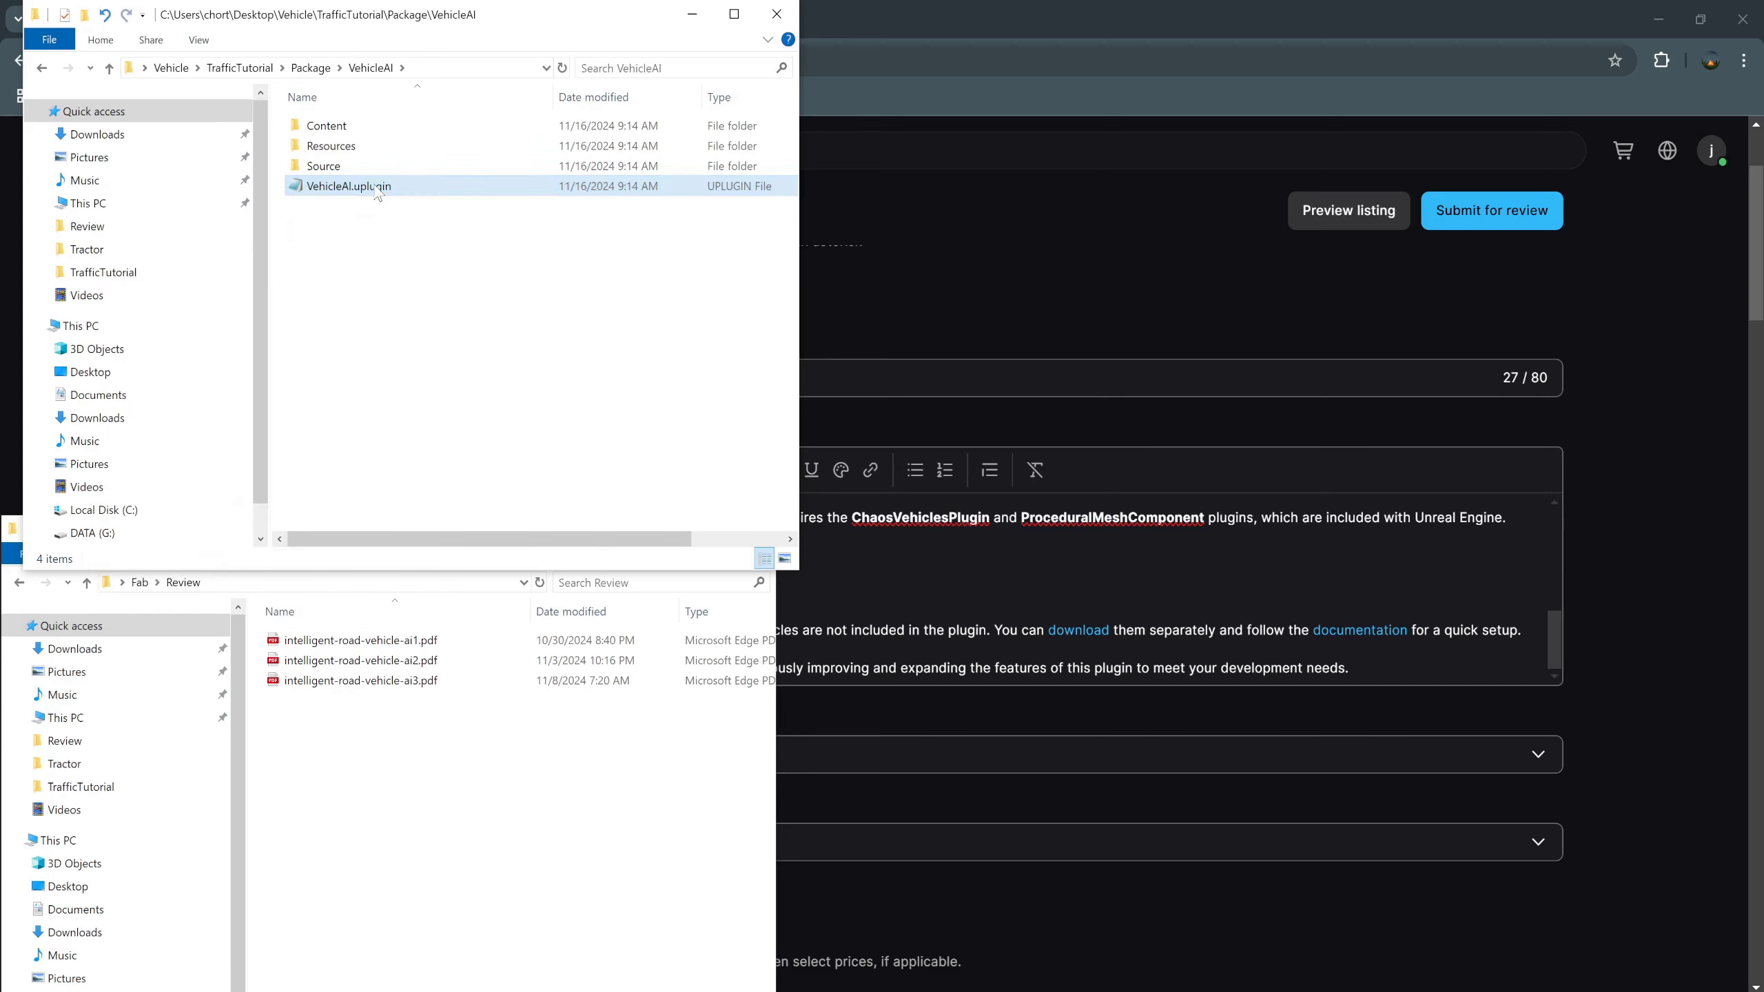
right_click(375, 186)
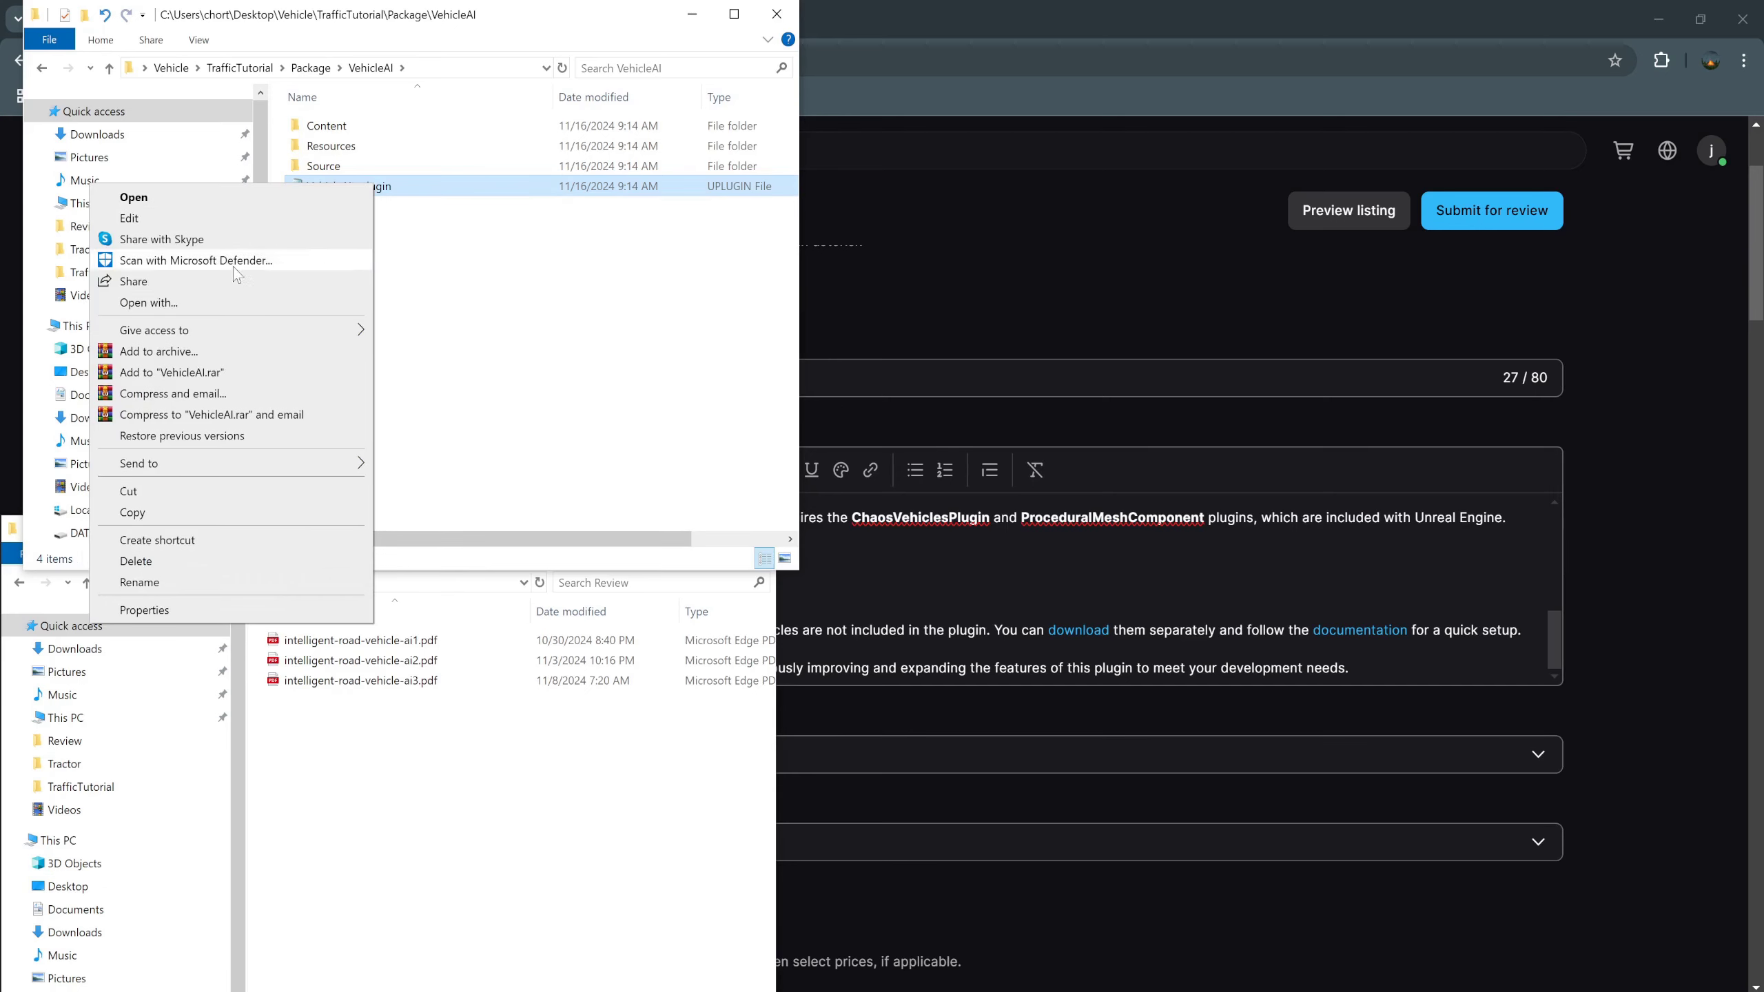
left_click(231, 304)
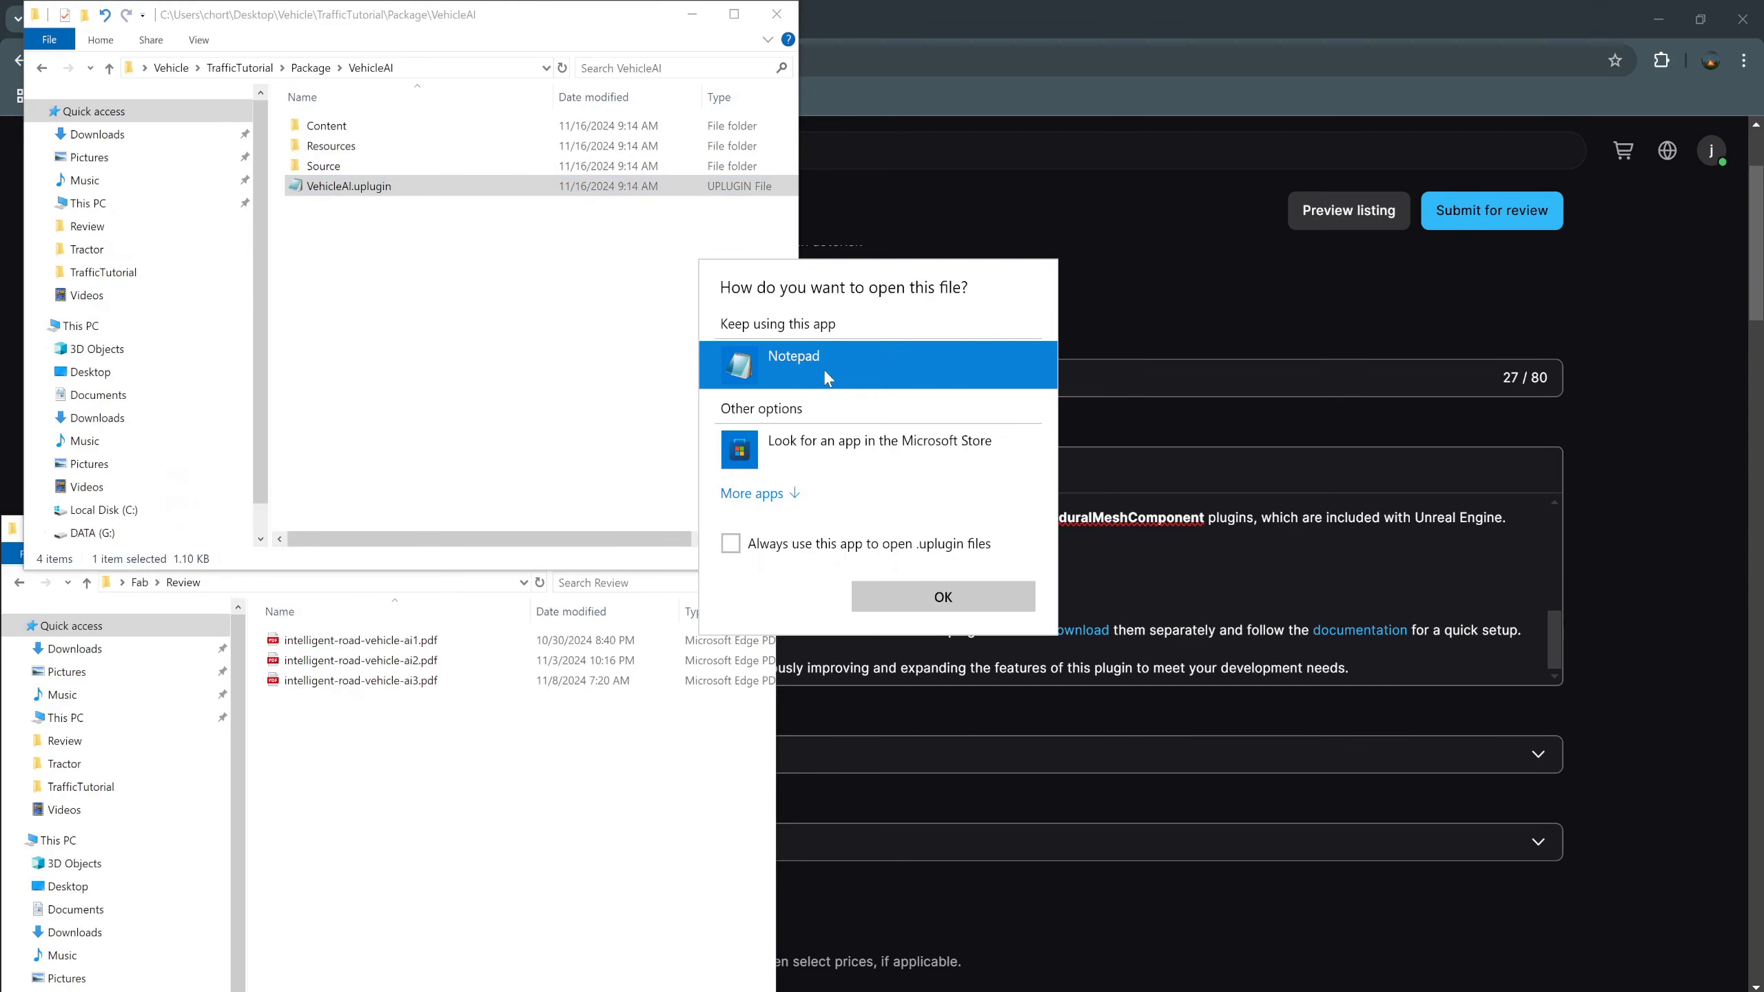
left_click(761, 494)
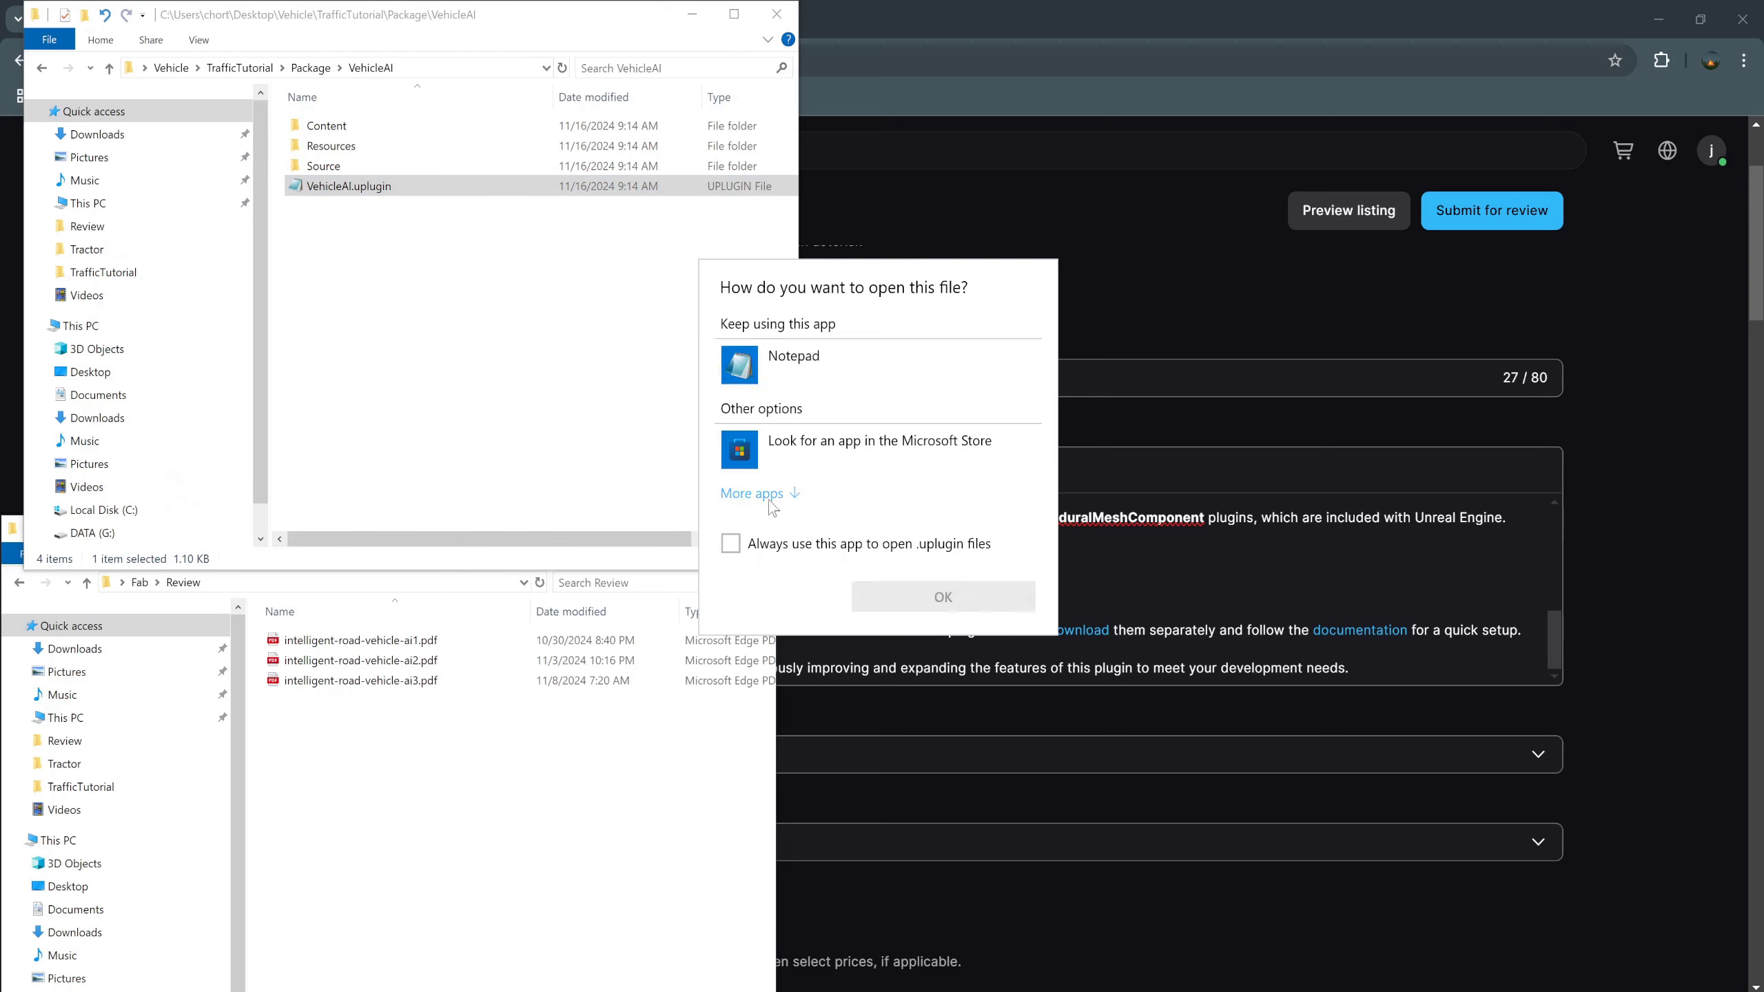
scroll(912, 612, "down", 4)
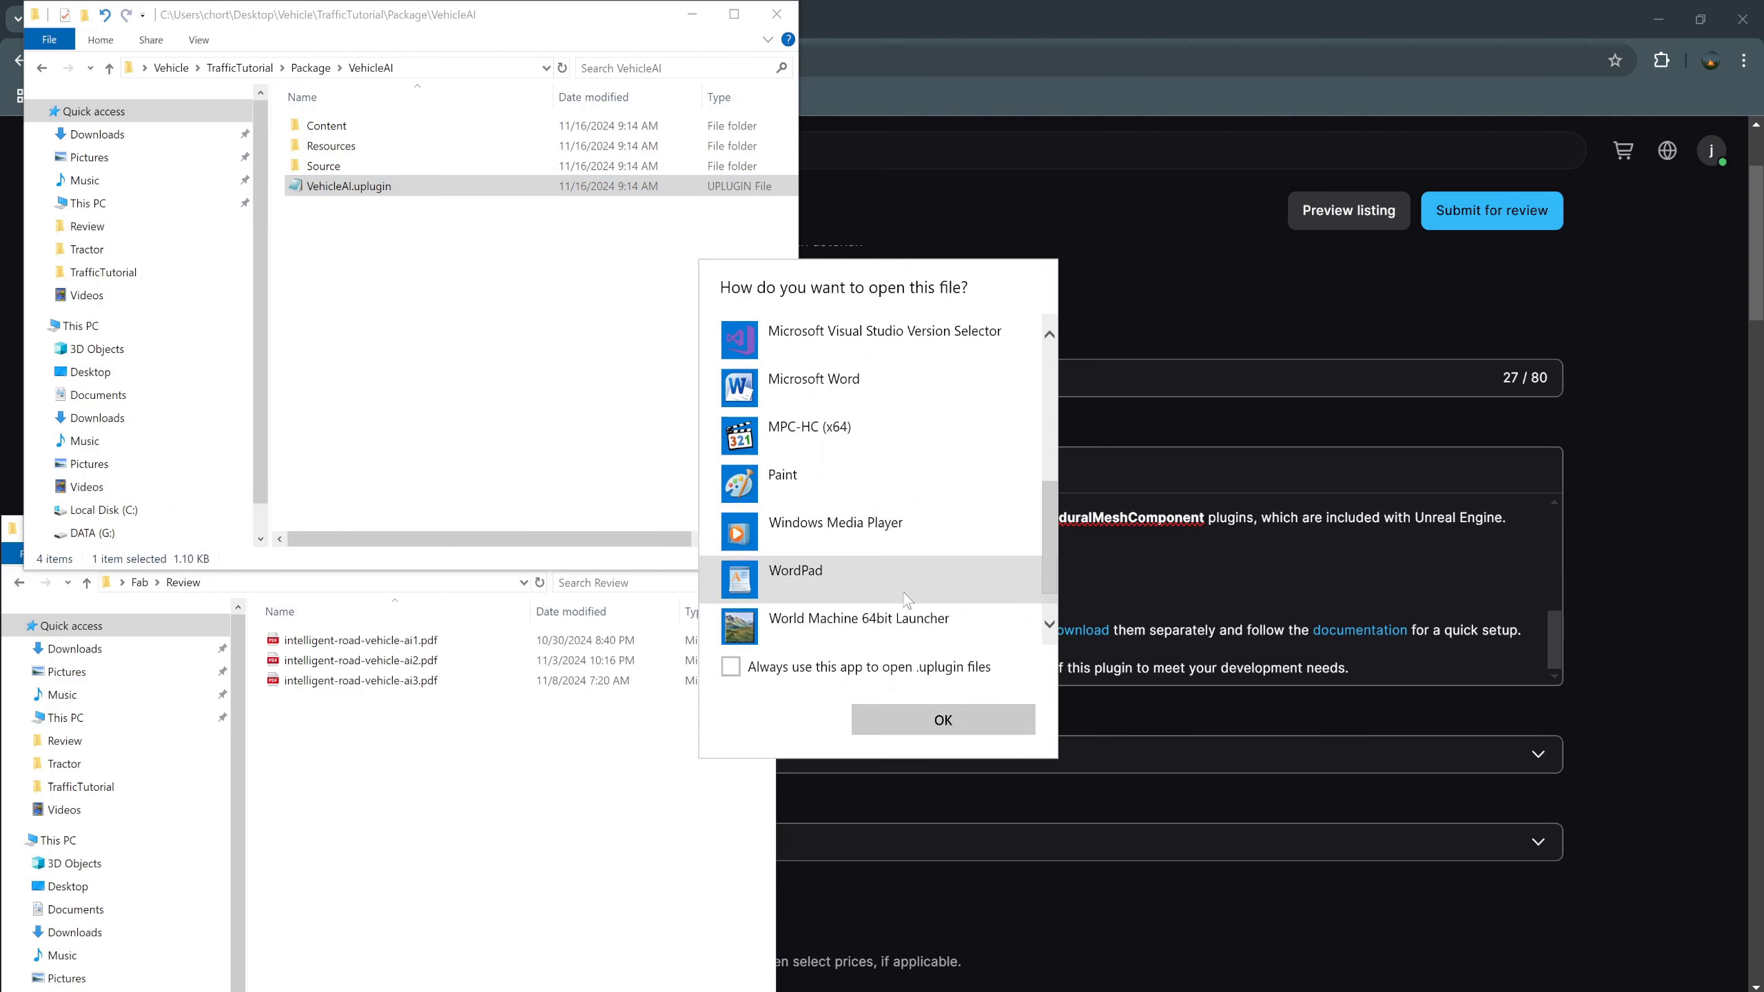
left_click(853, 342)
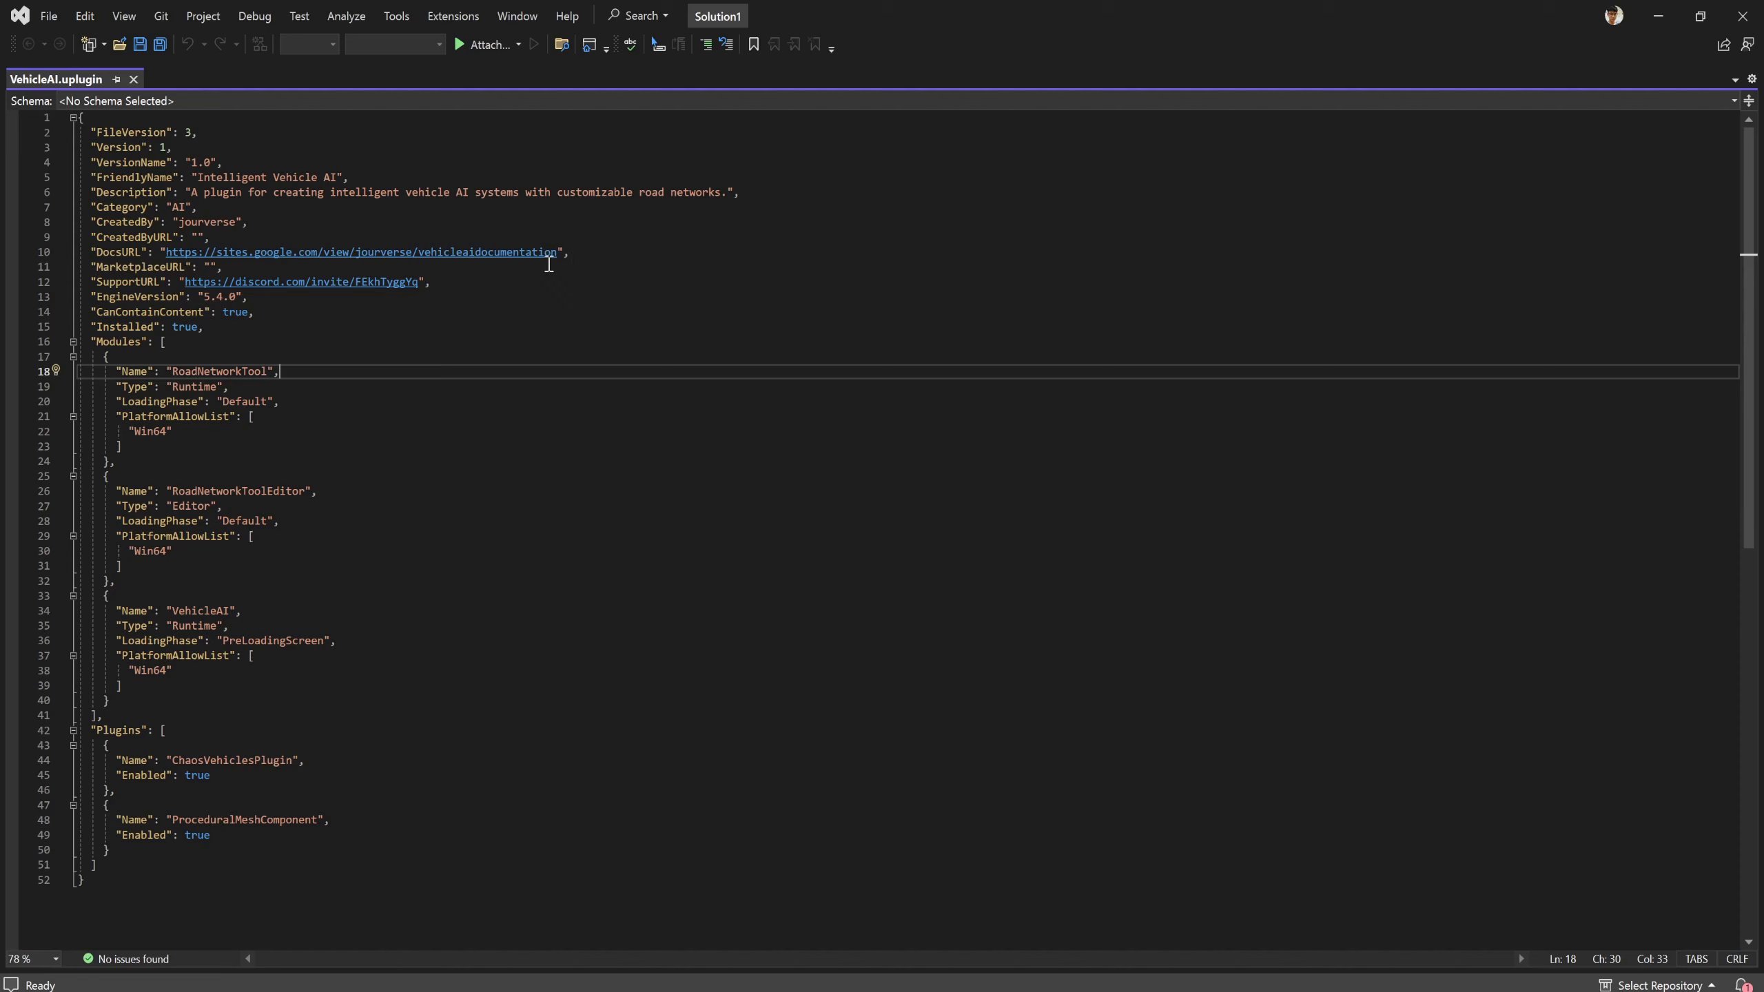
Add a "FabURL" line after DocsURL with the pasted Fab launcher link and save.
left_click(590, 252)
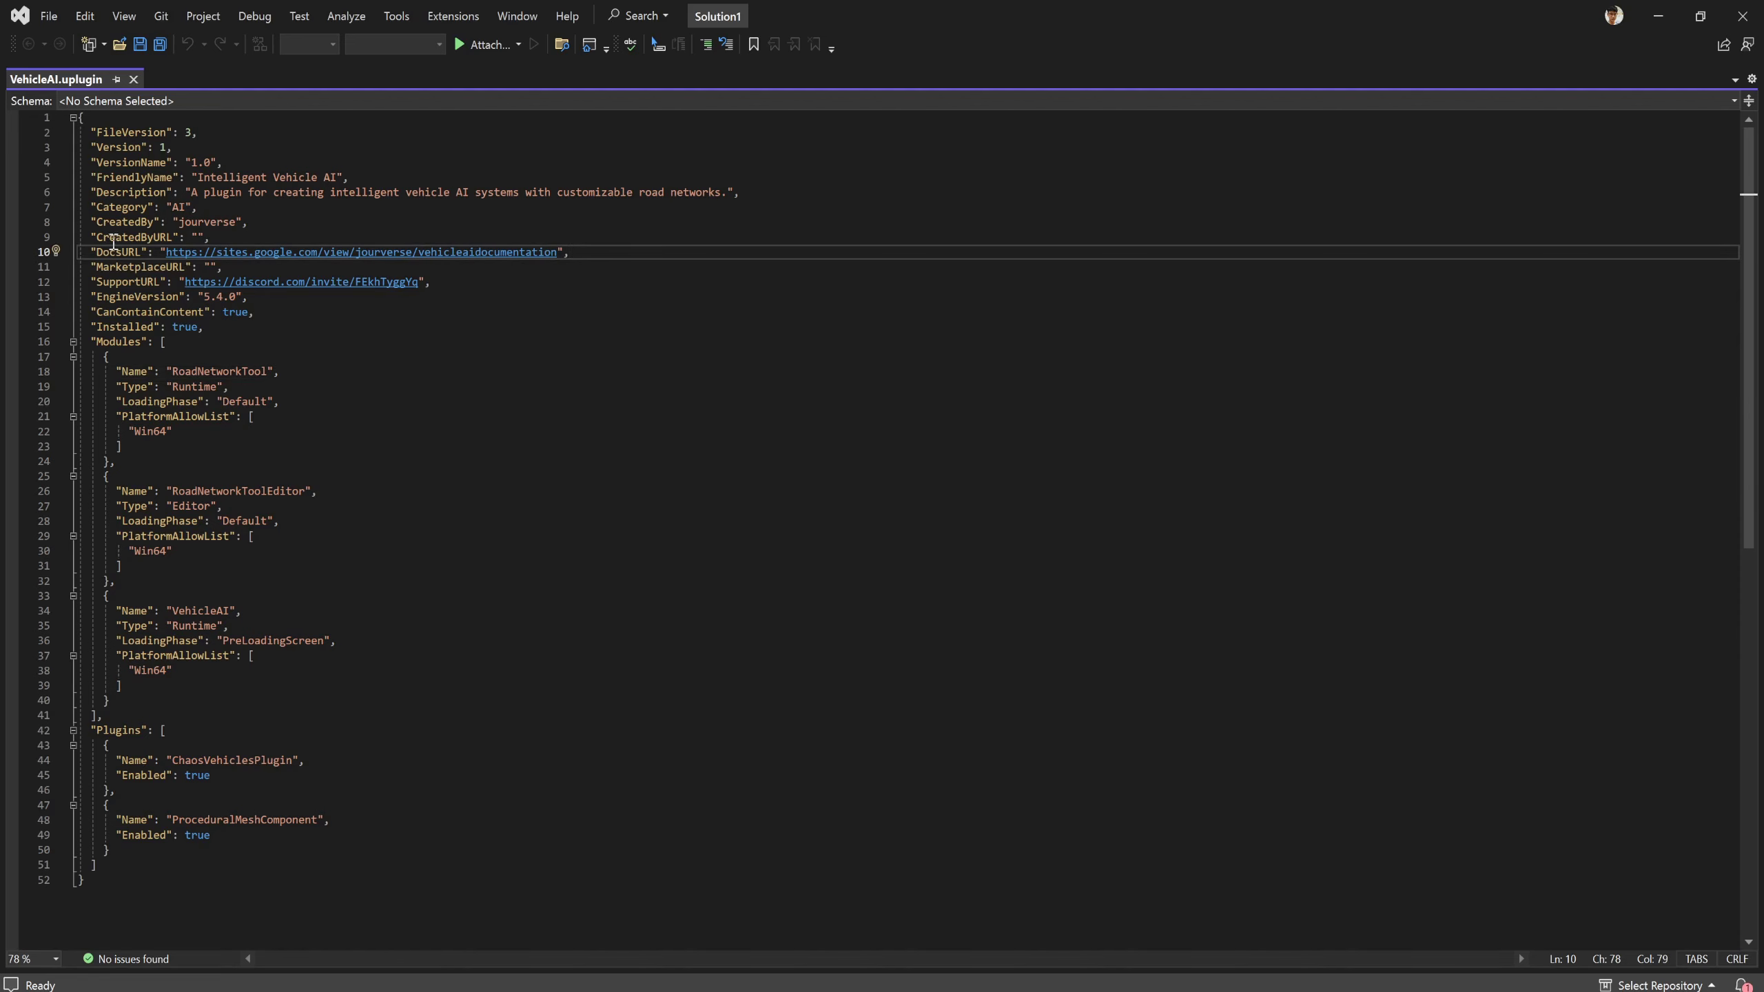
key("Return")
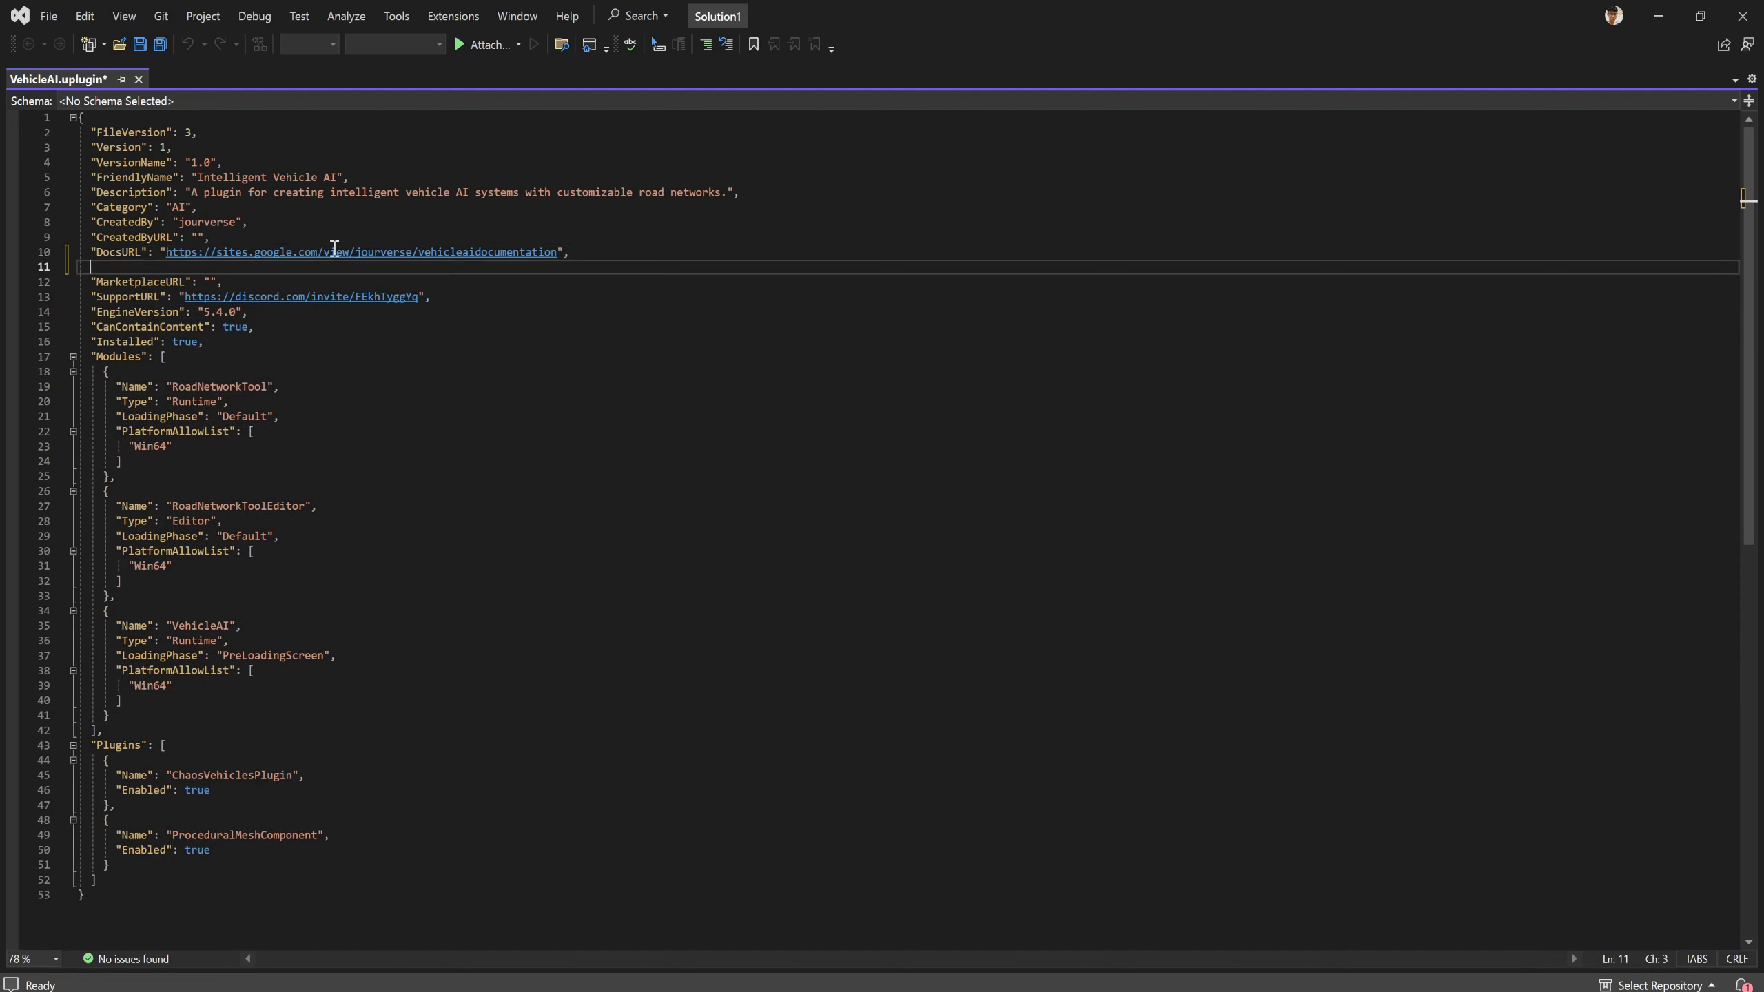
type("\"")
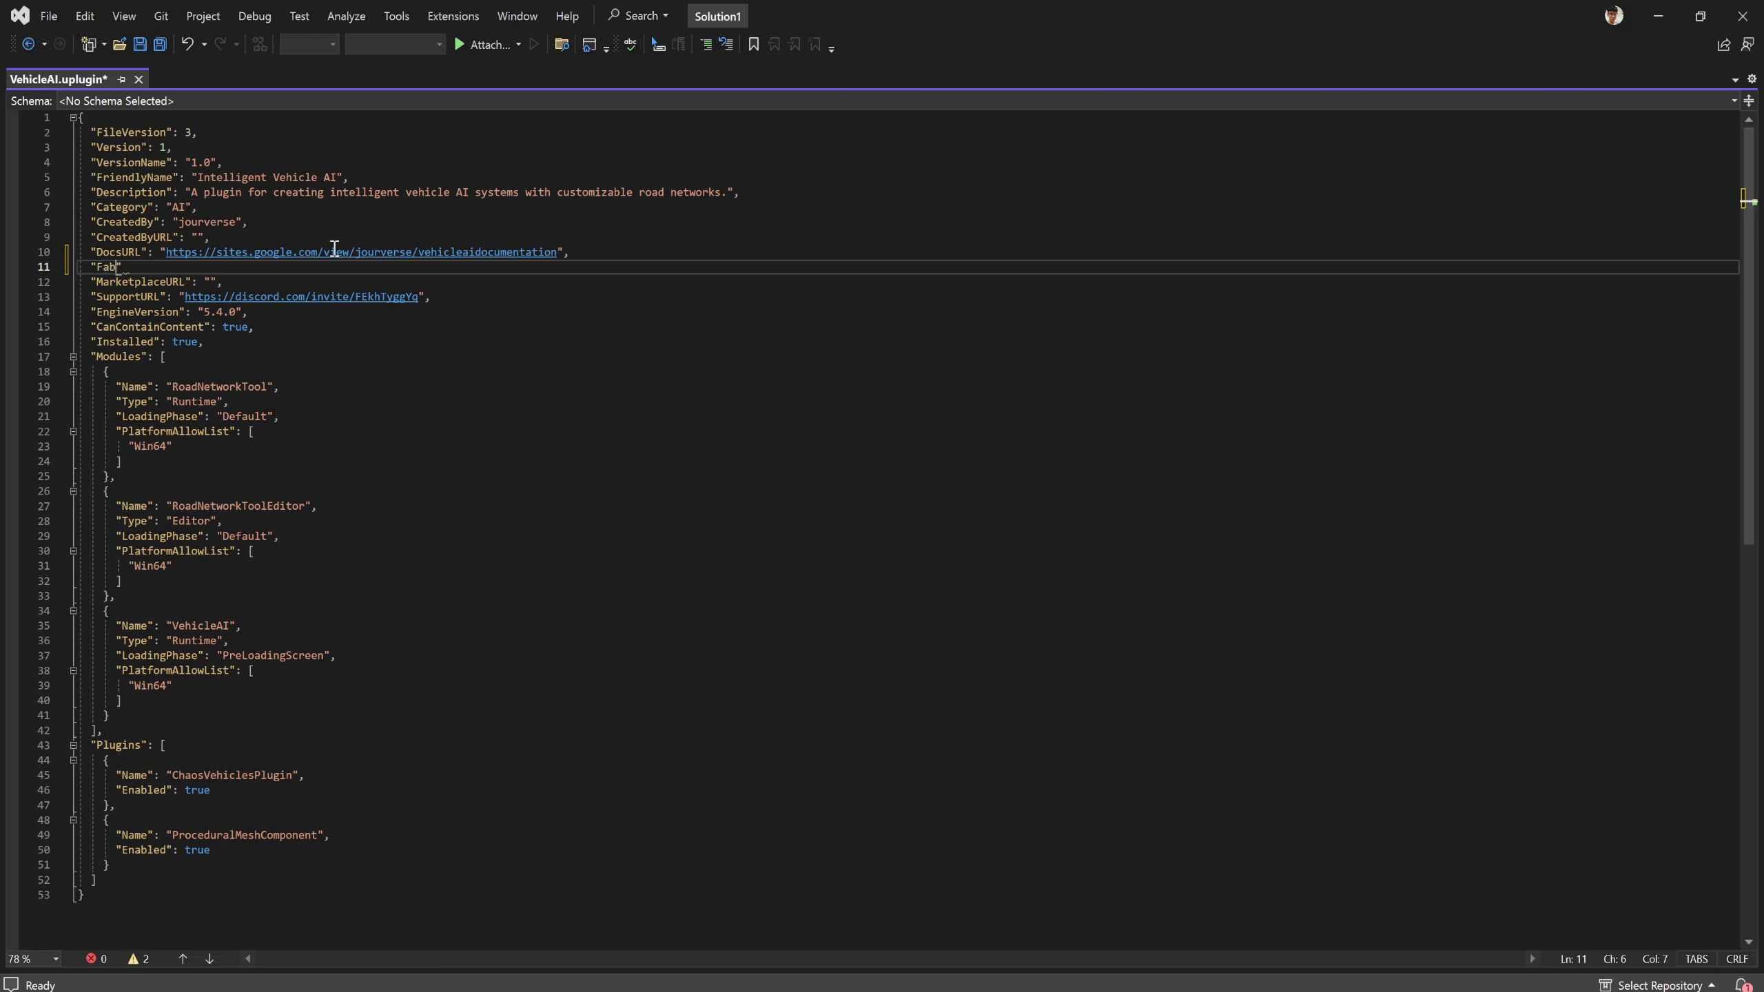
type("FabURL\":  \"")
key("alt+Tab")
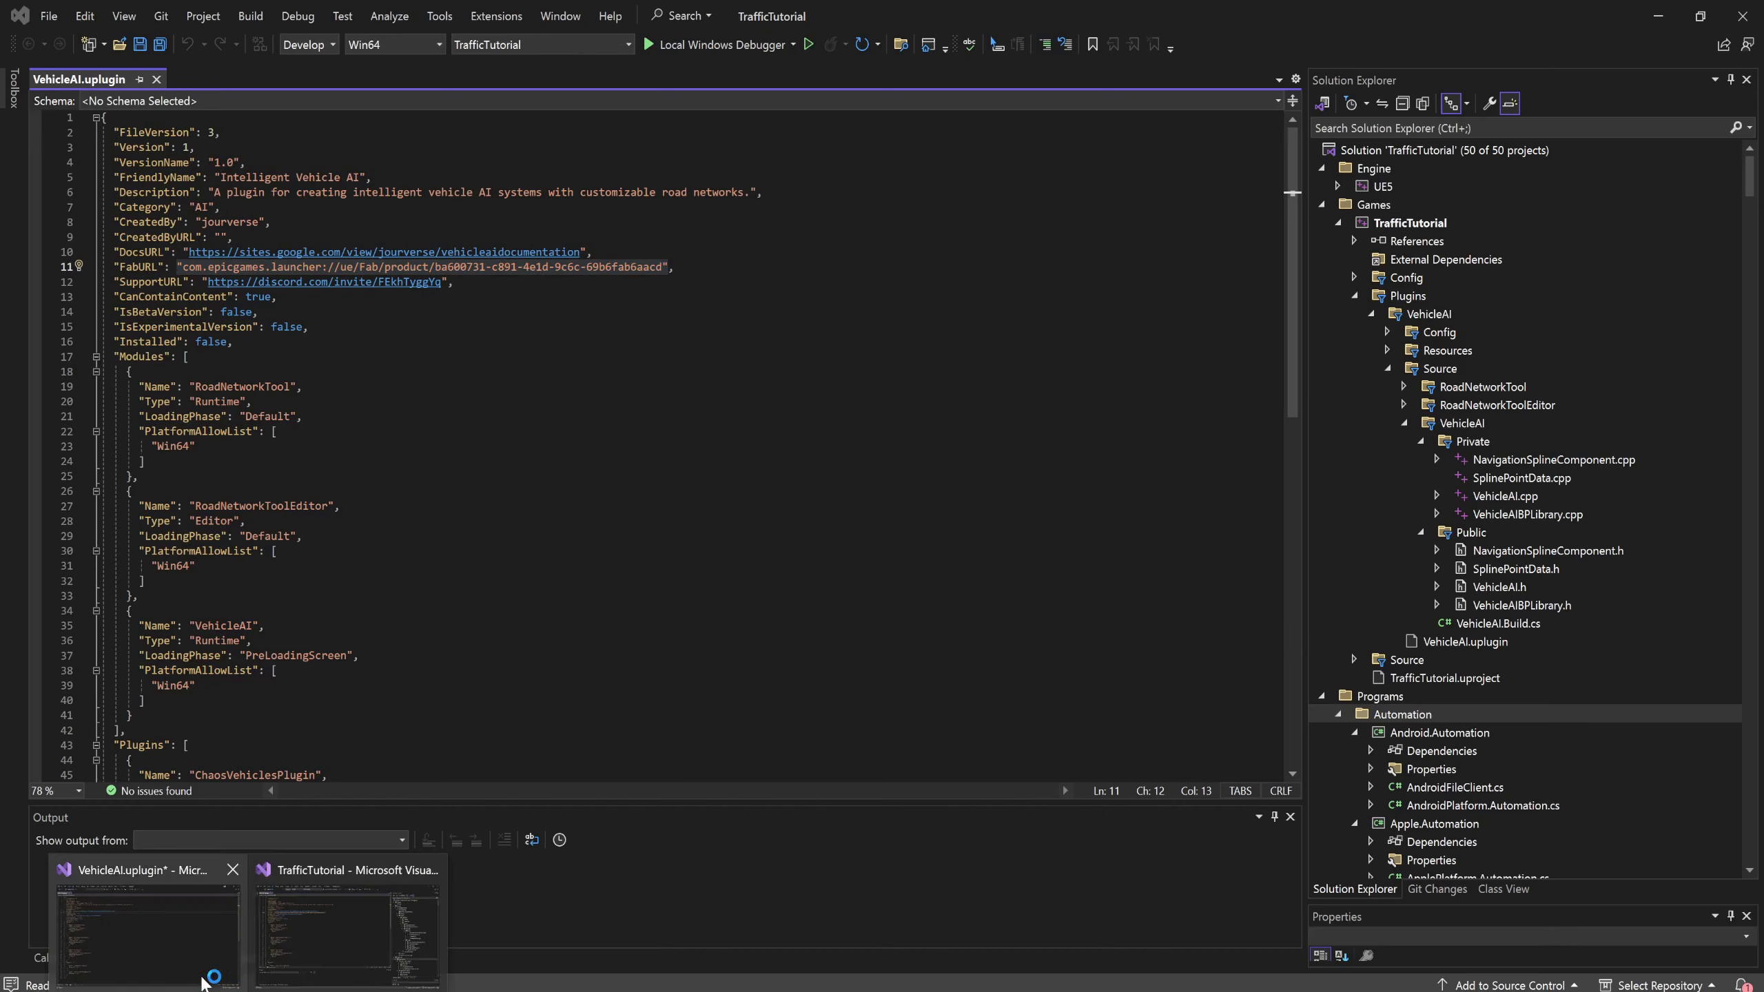
left_click(203, 982)
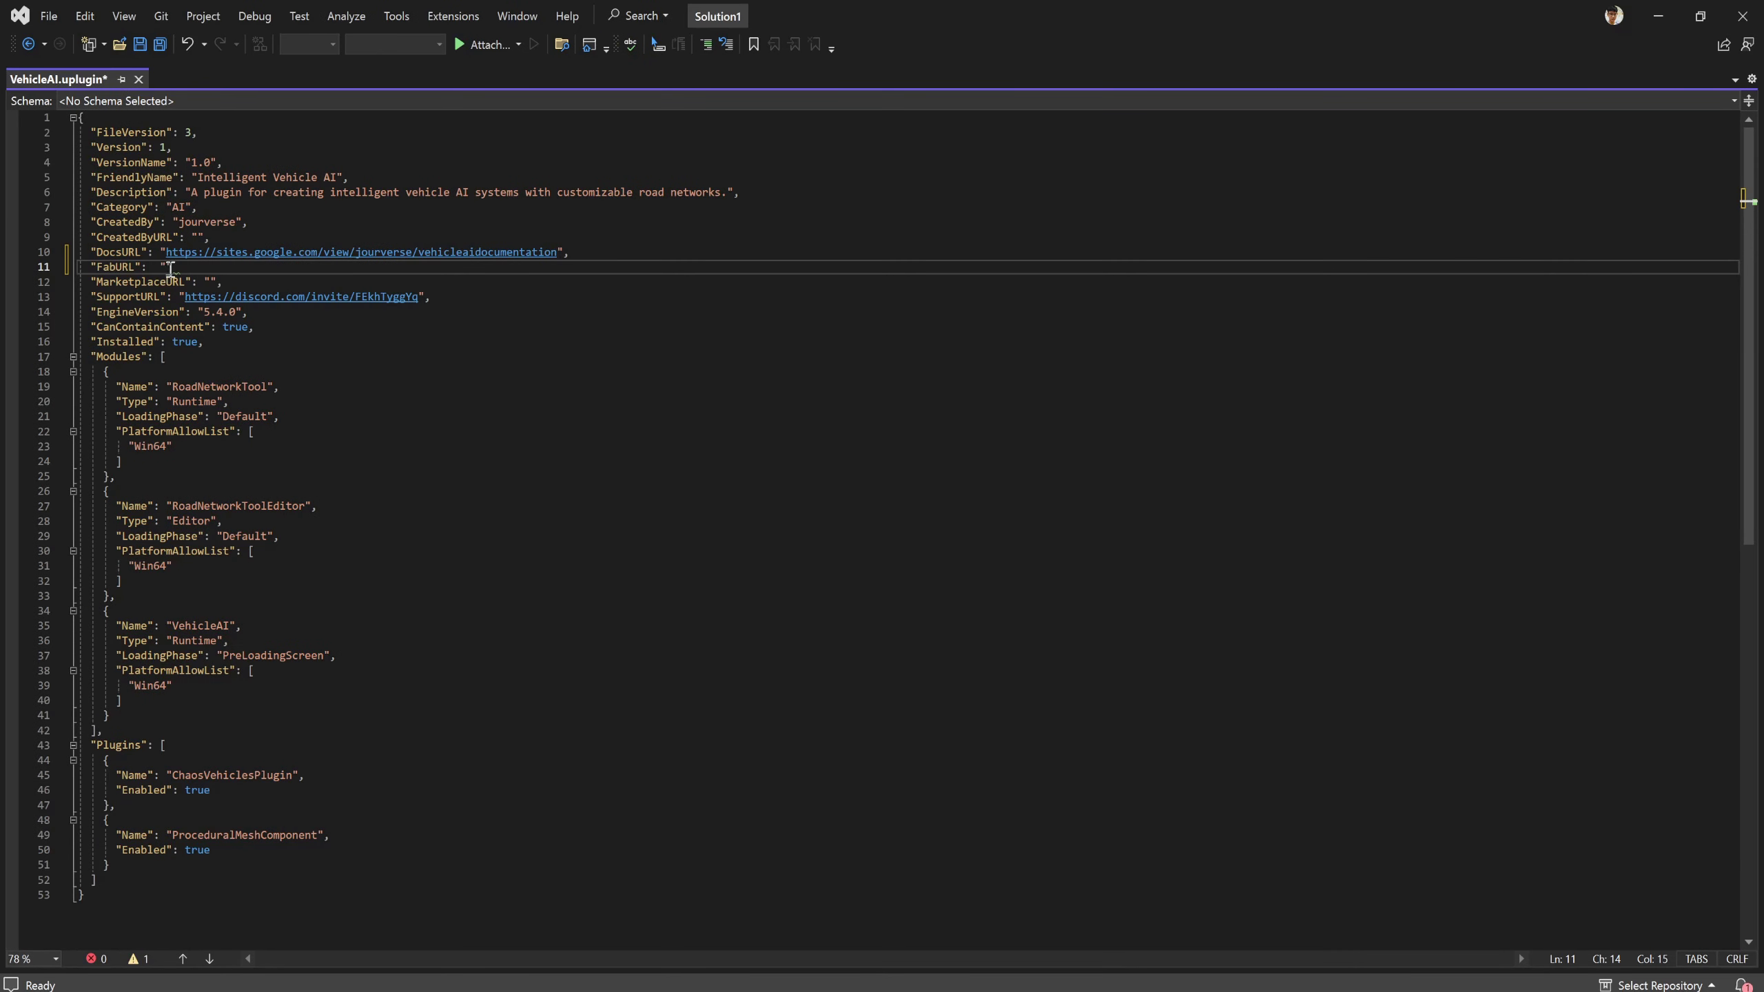
left_click_drag(174, 268, 152, 268)
type("\"com.epicgames.launcher://ue/Fab/product/ba600731-c891-4e1d-9c6c-69b6fab6aacd\"")
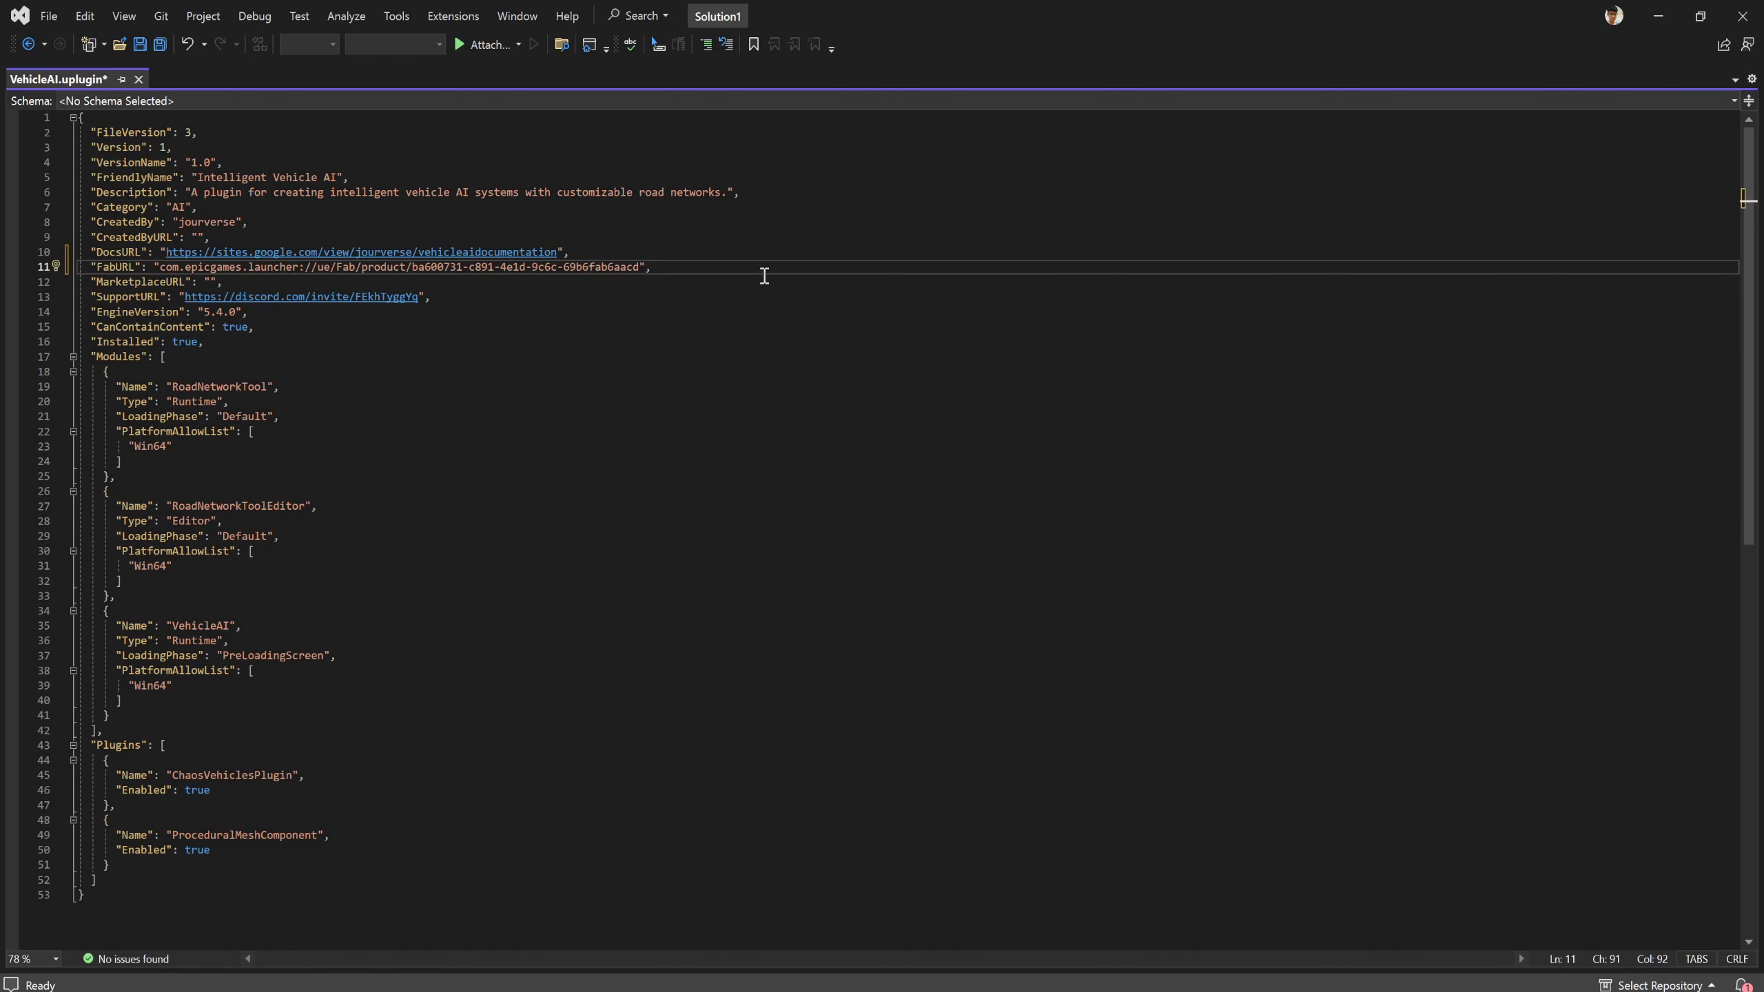
key("ctrl+s")
Delete the empty MarketplaceURL line and close the plugin file's window.
key("Down")
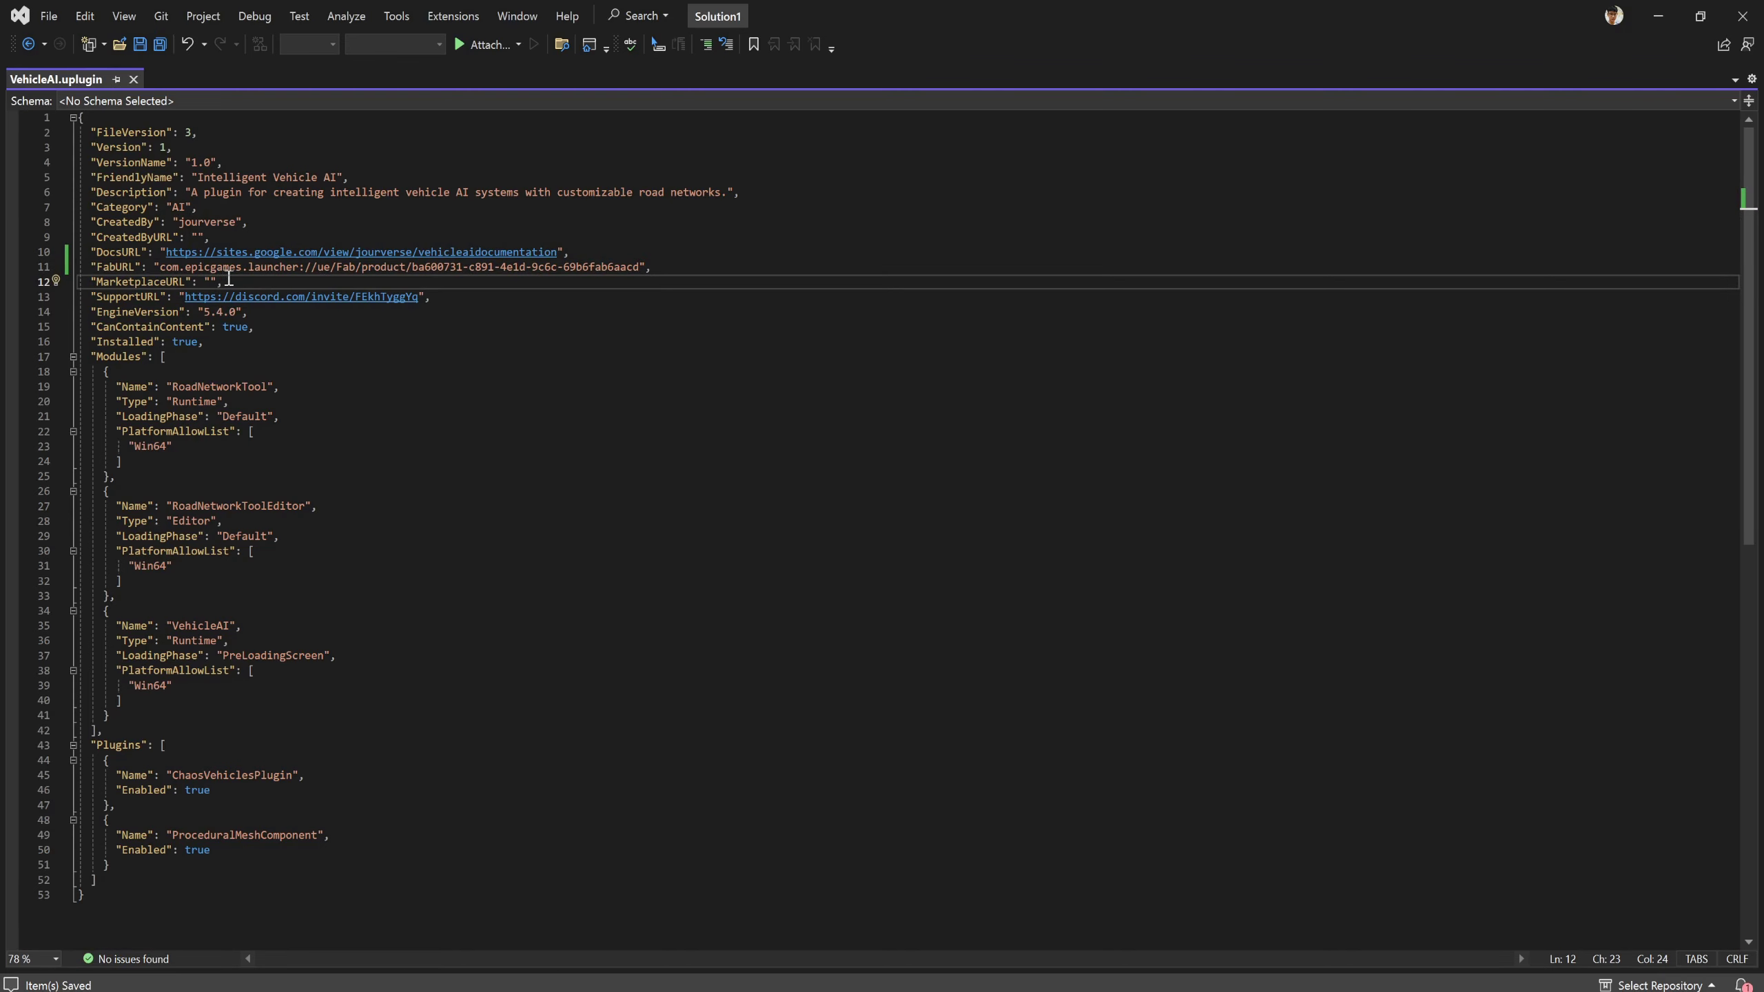
left_click_drag(224, 281, 91, 288)
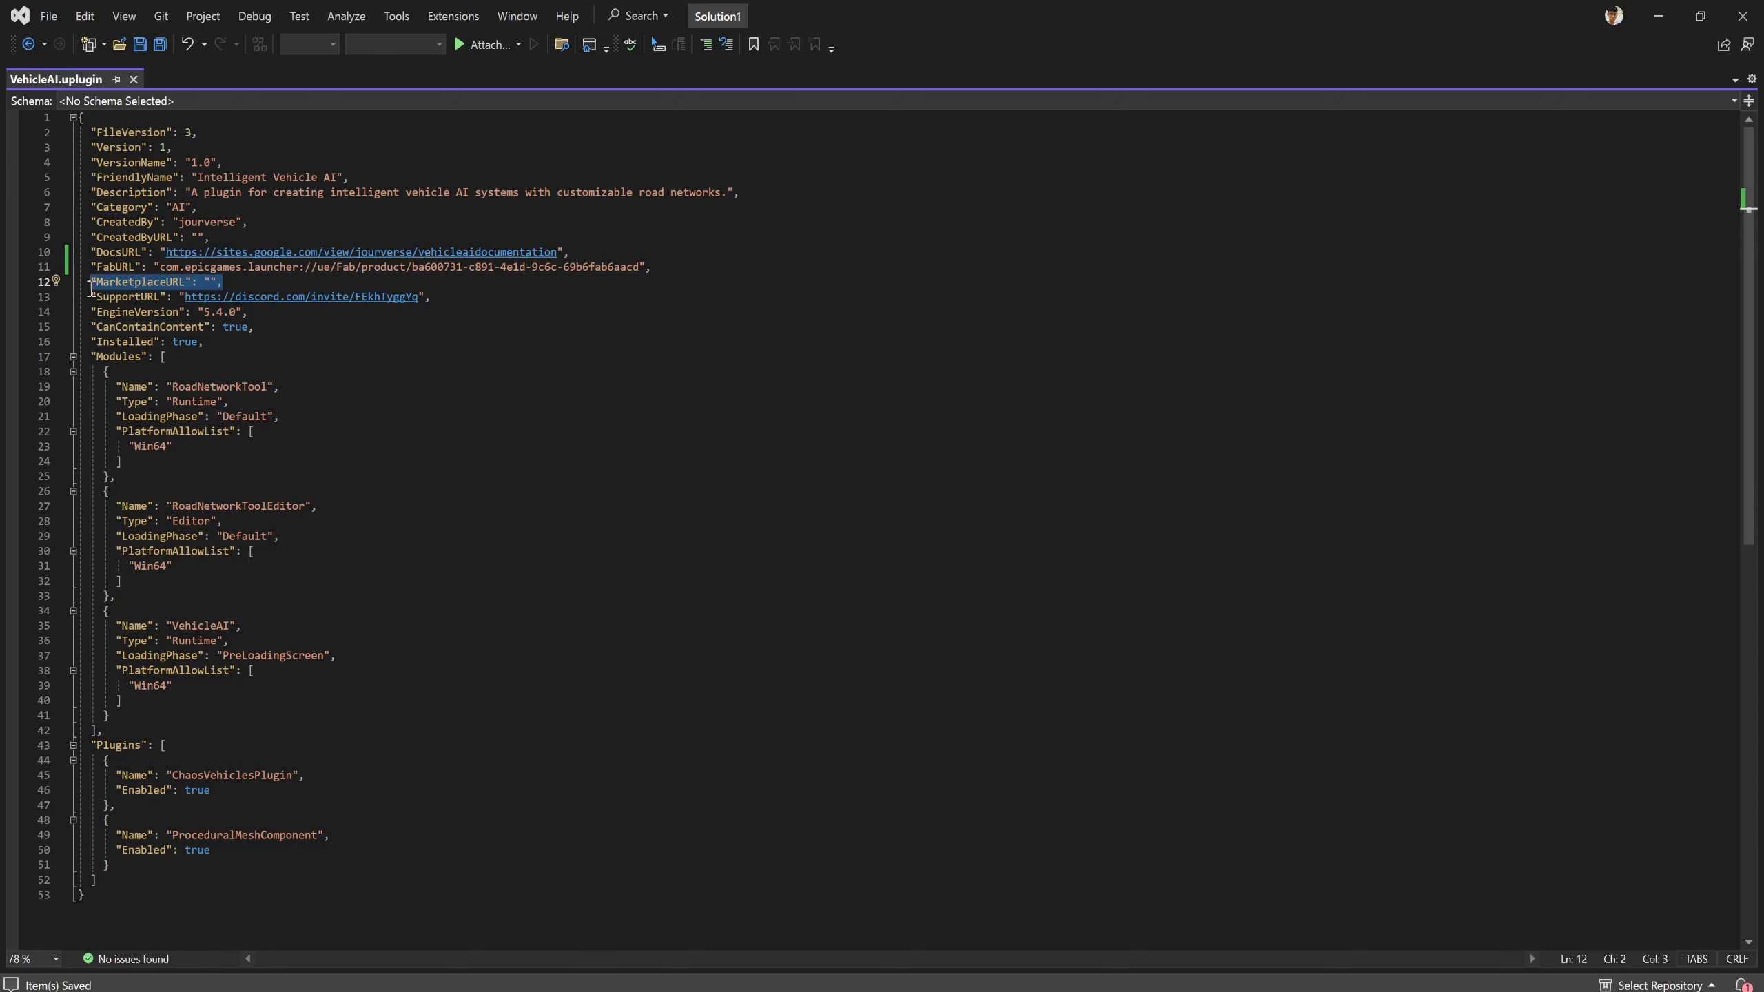
key("BackSpace")
key("BackSpace")
key("BackSpace")
left_click(1743, 15)
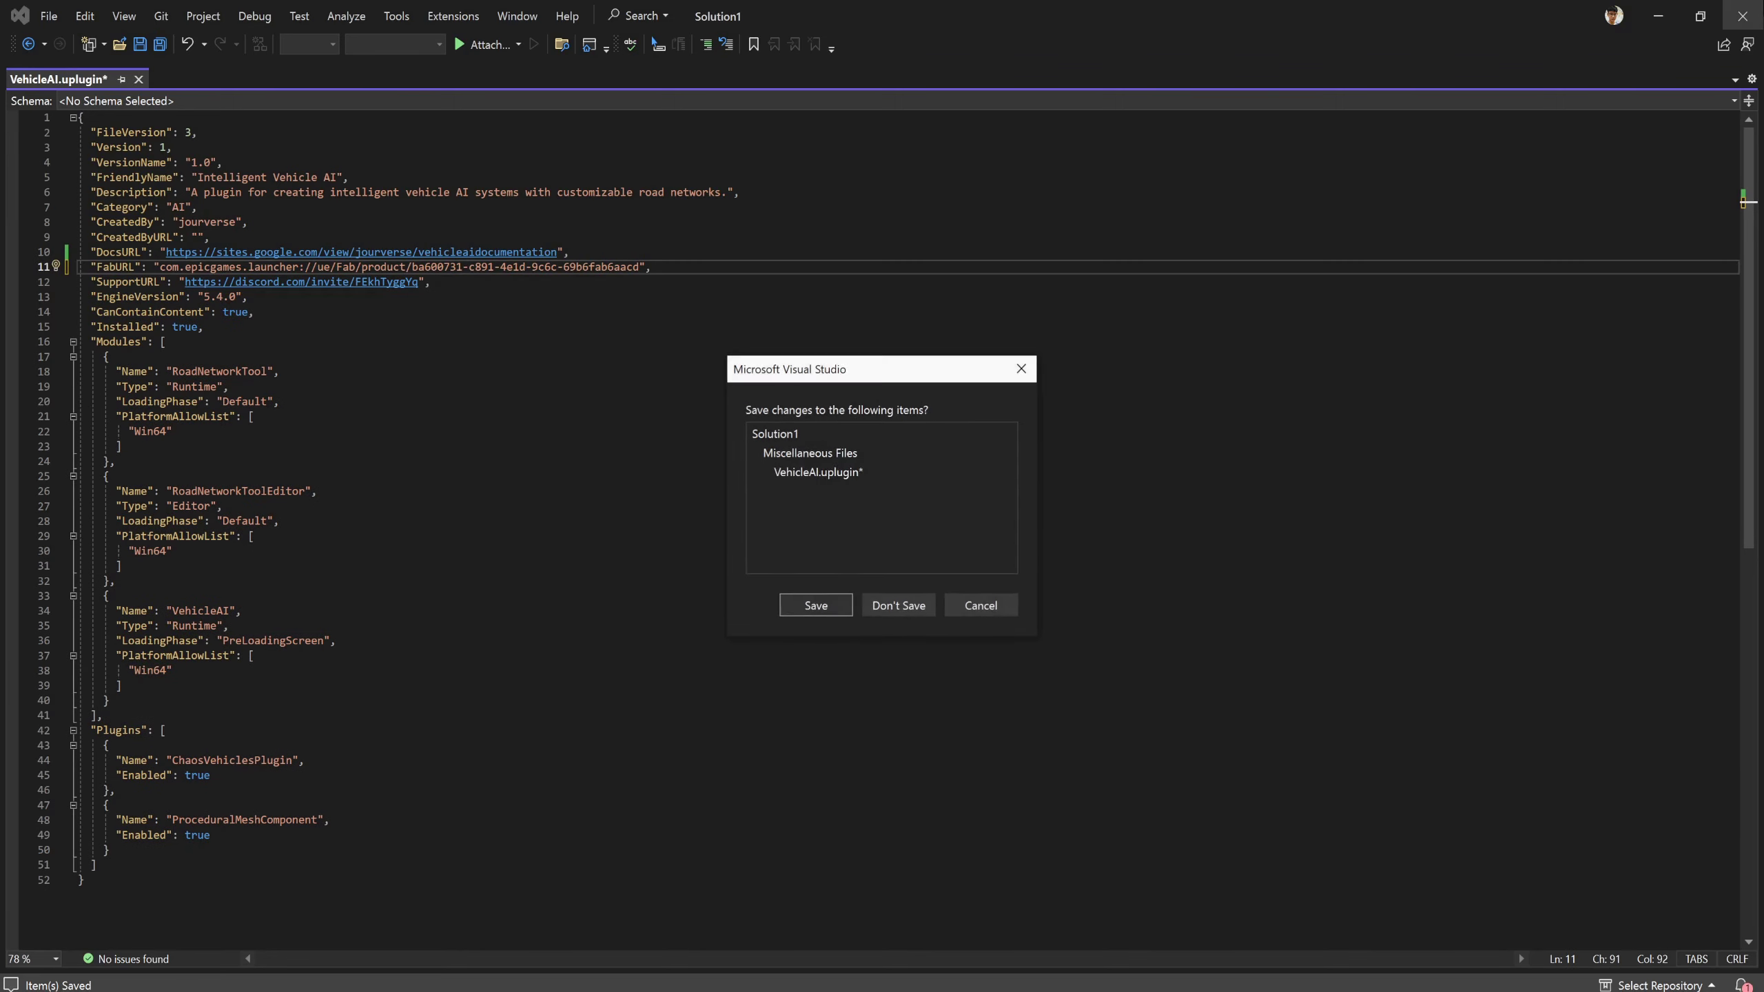
Save the VehicleAI.uplugin changes, close Visual Studio, and return to the Package folder.
left_click(824, 610)
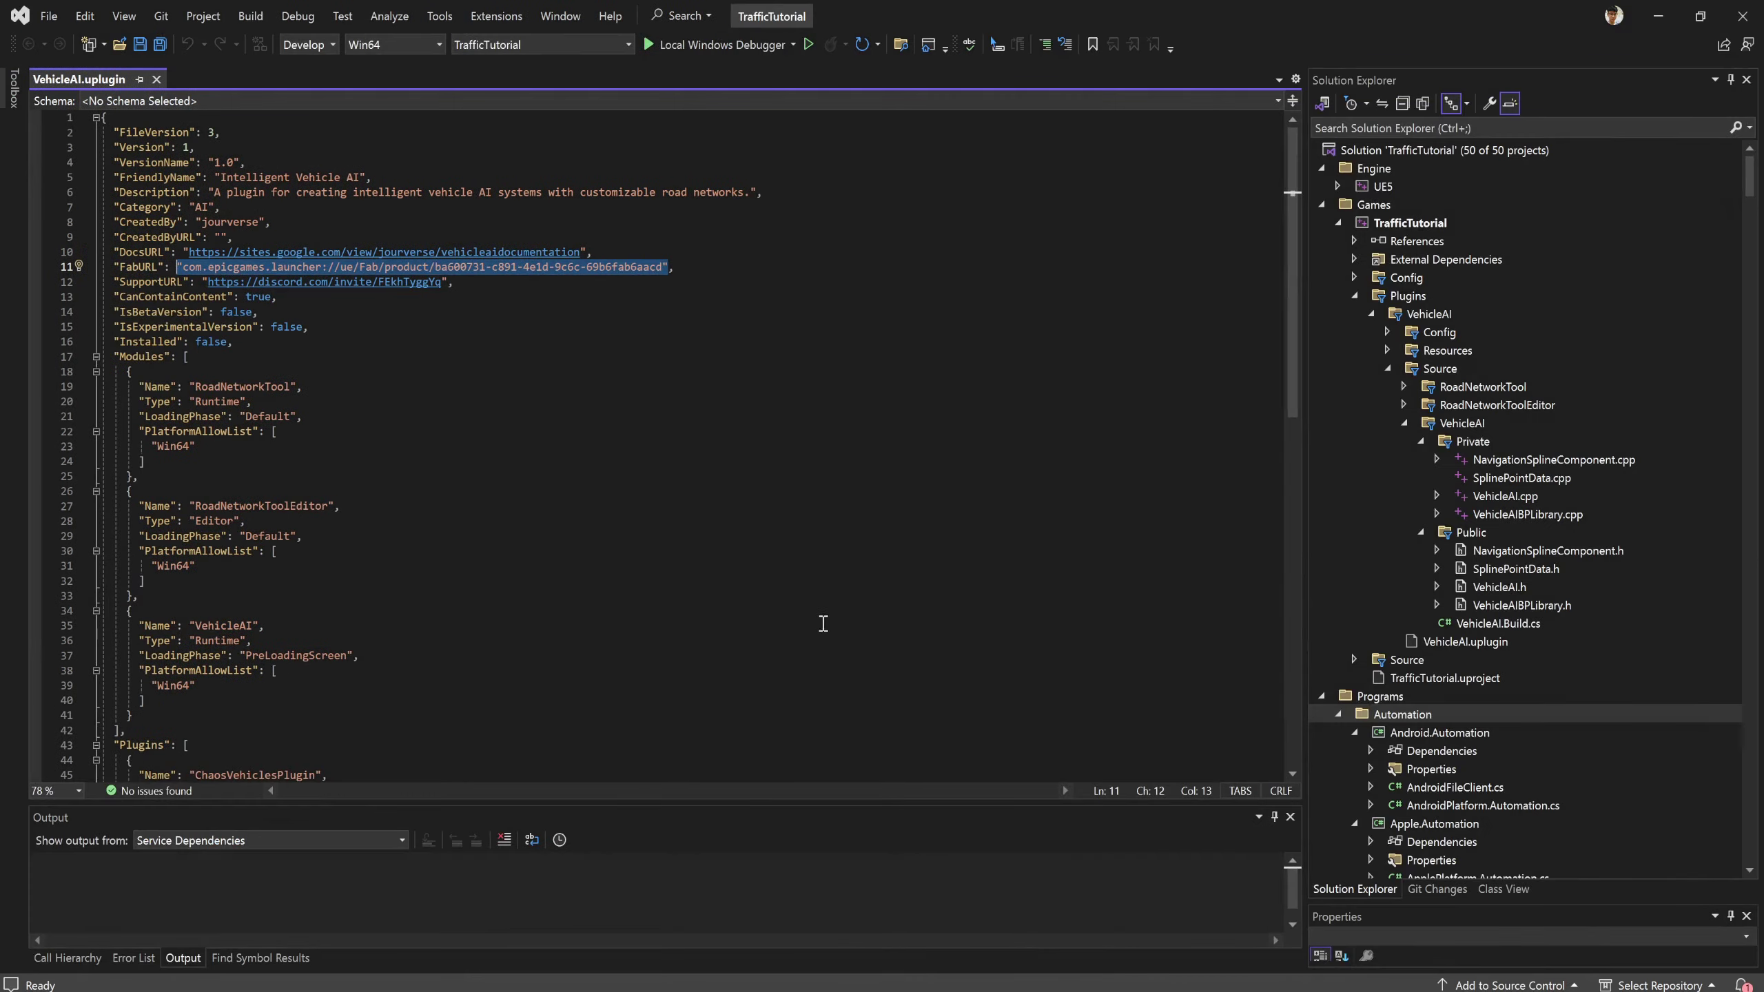
left_click(1752, 14)
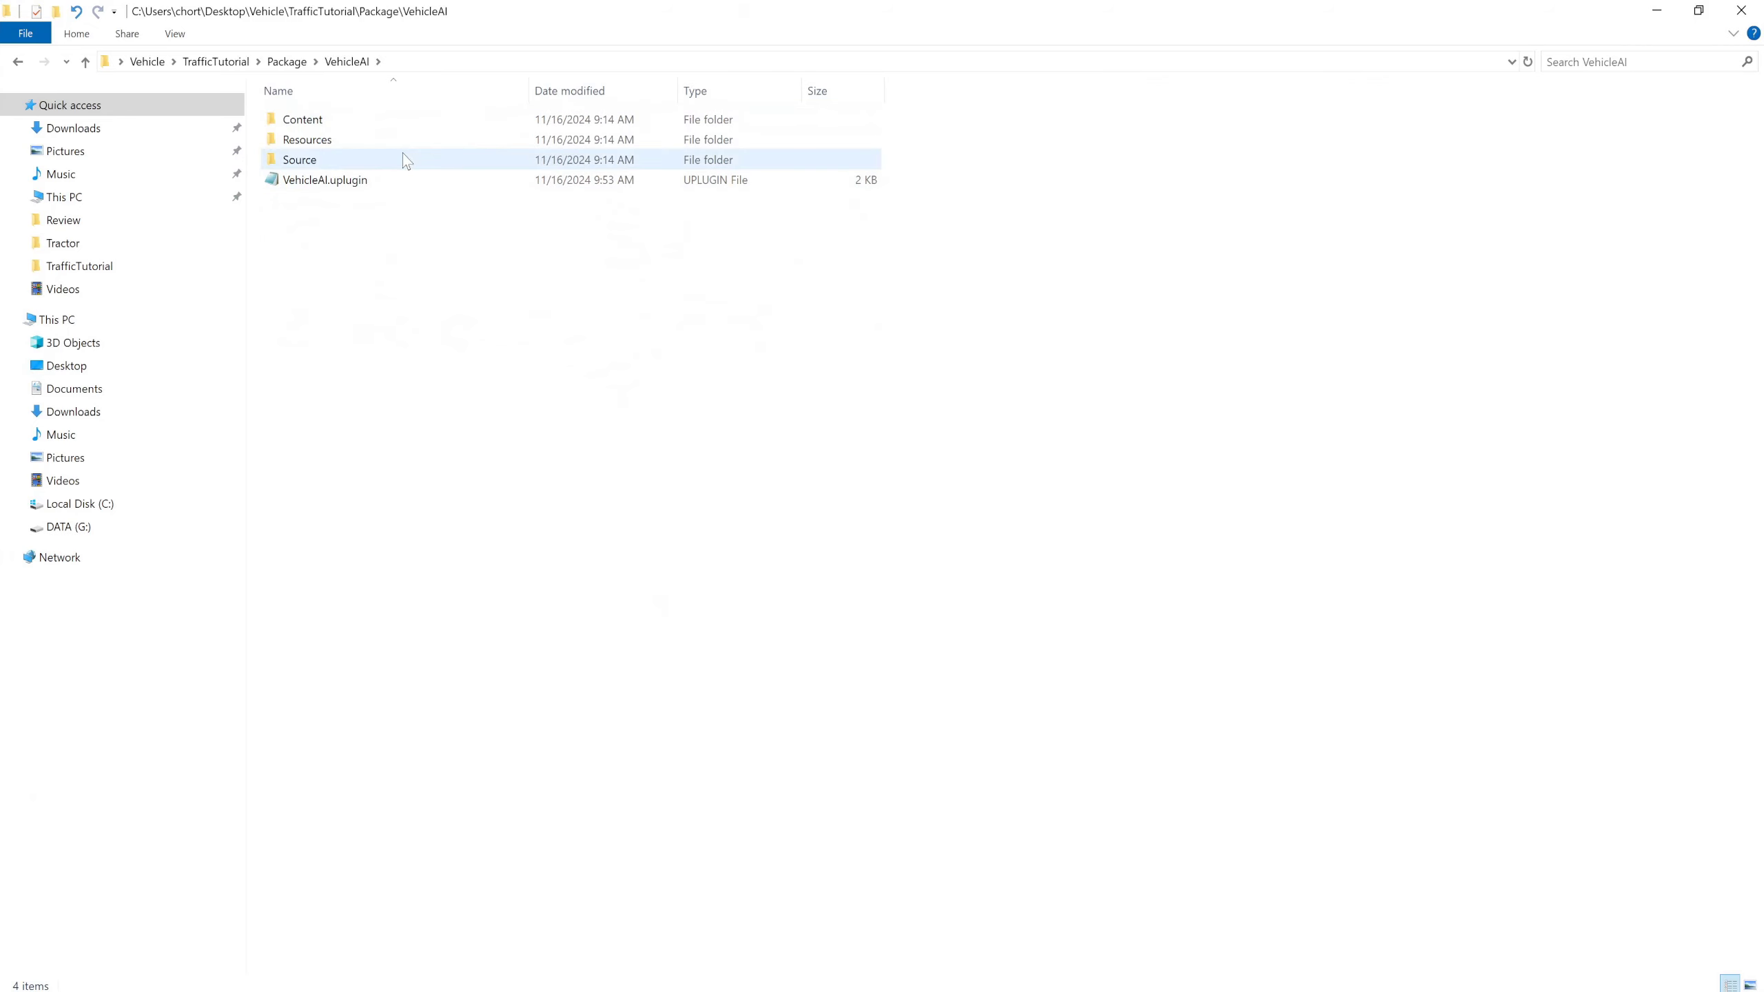
left_click(278, 63)
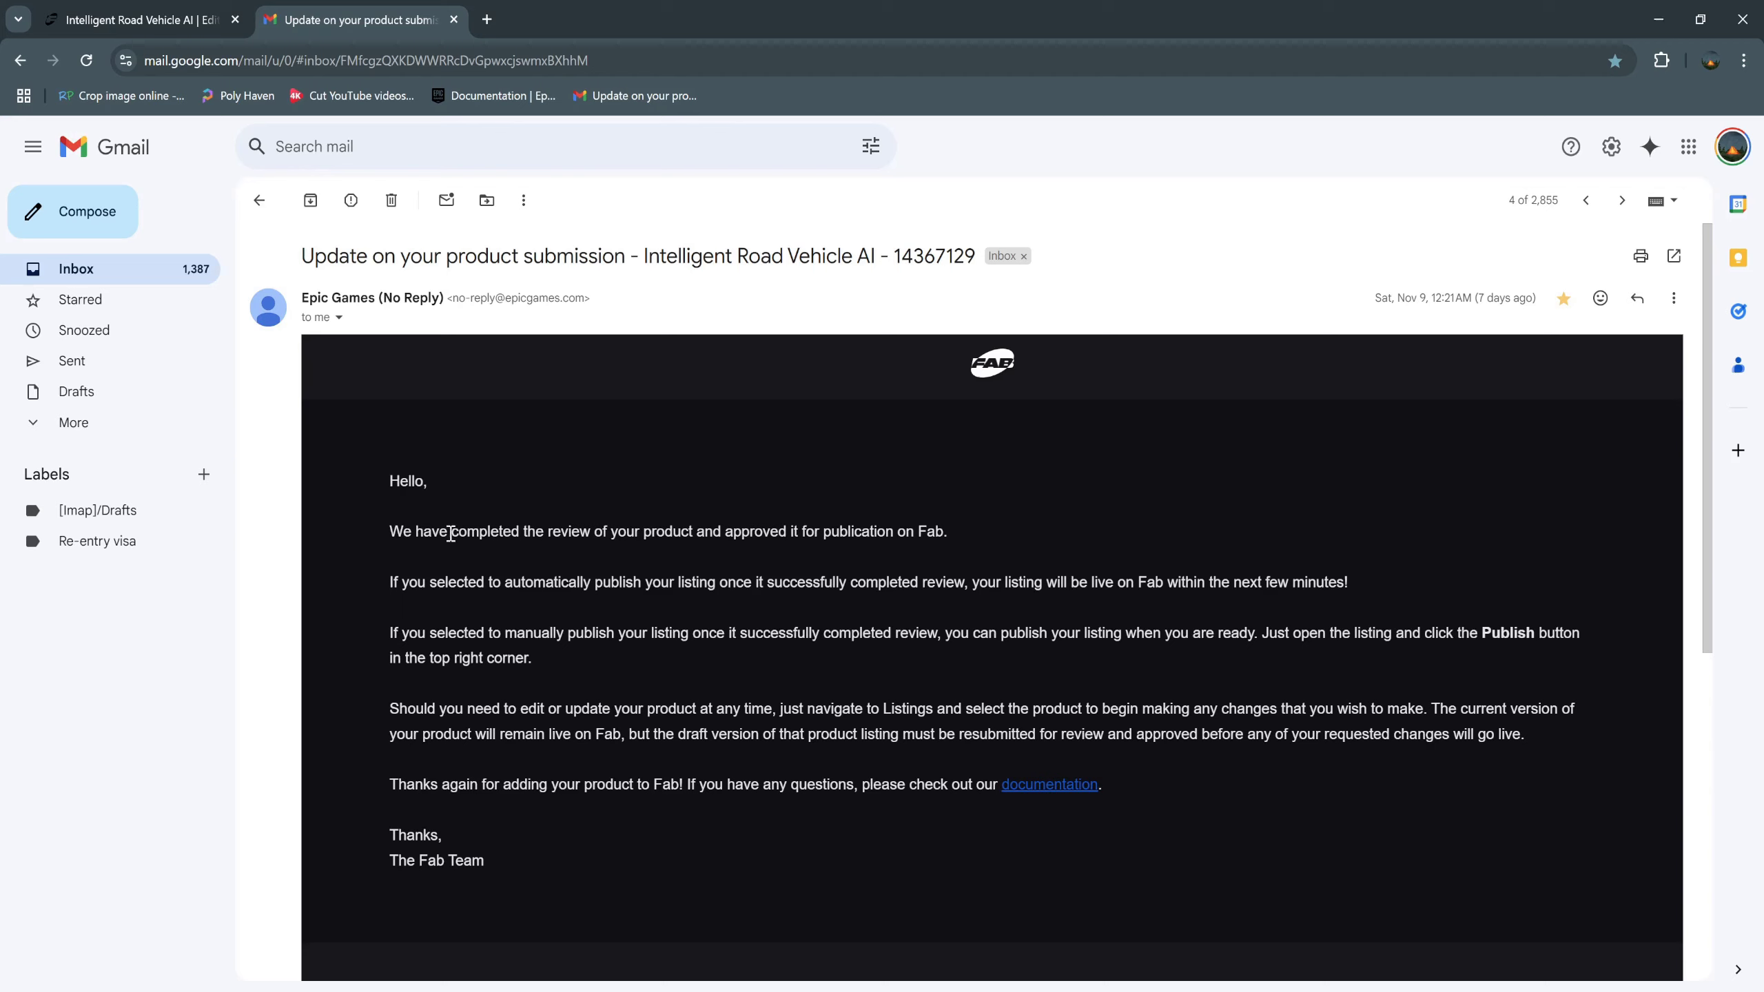
left_click_drag(391, 532, 949, 536)
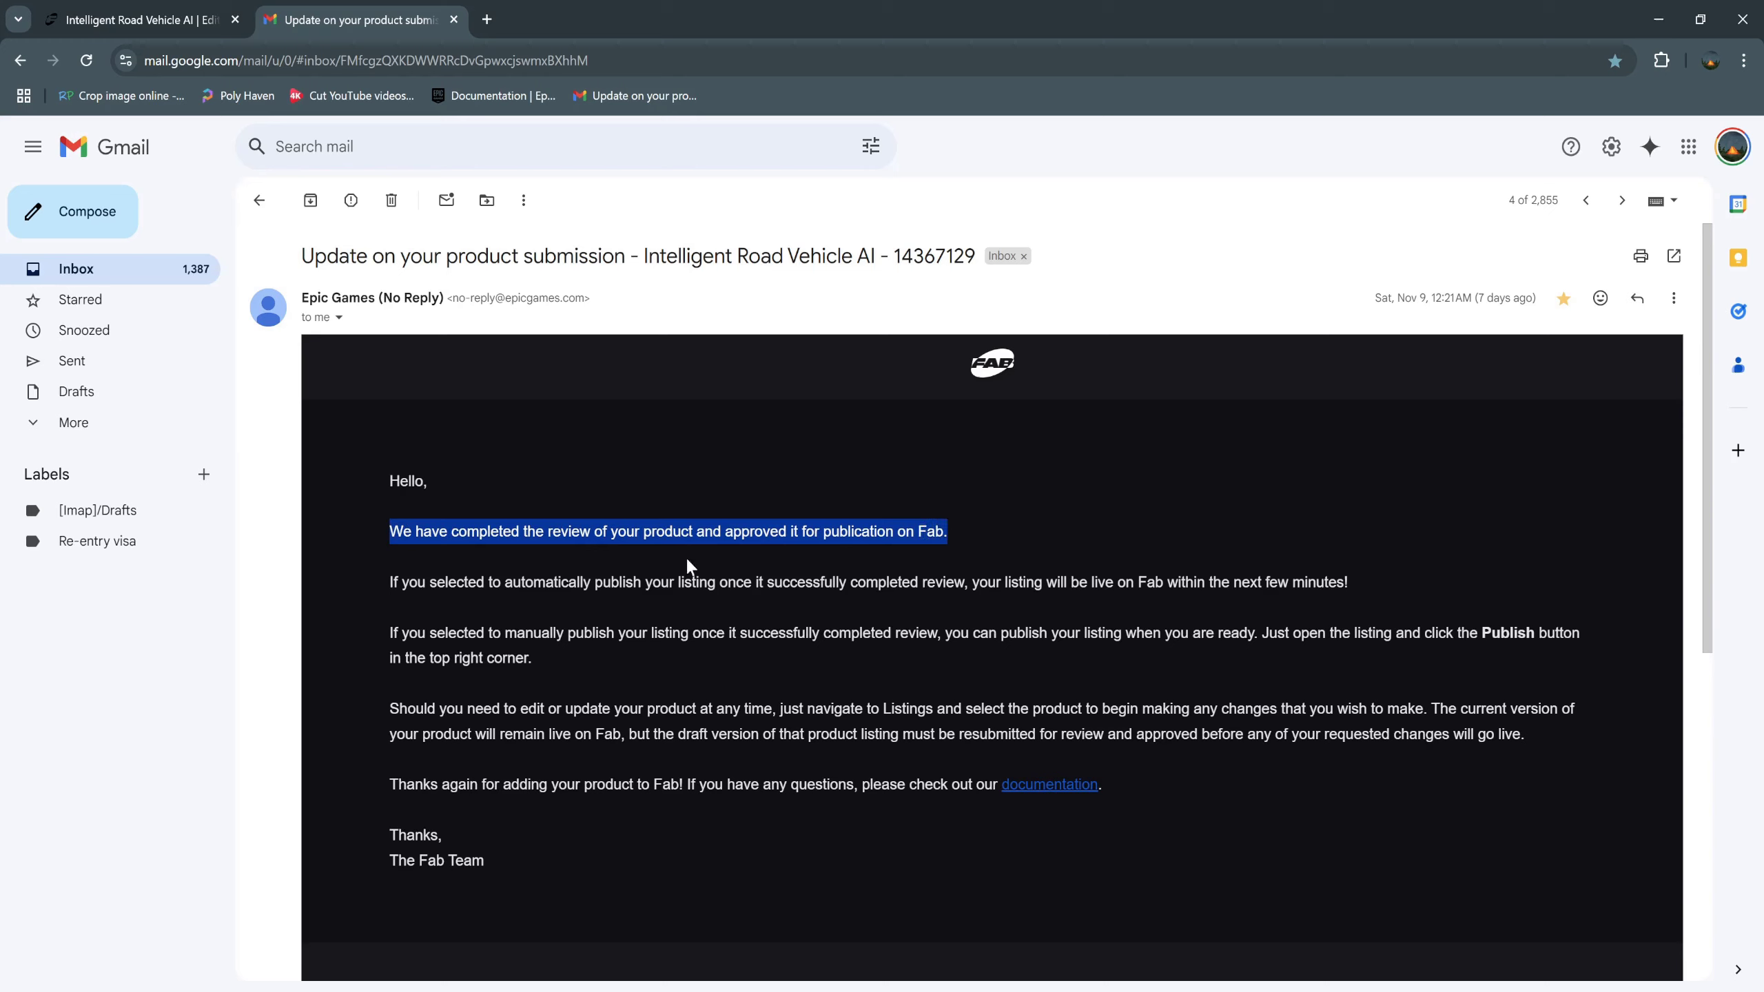
Search the Fab Discover page for 'vehicle ai'.
left_click(143, 19)
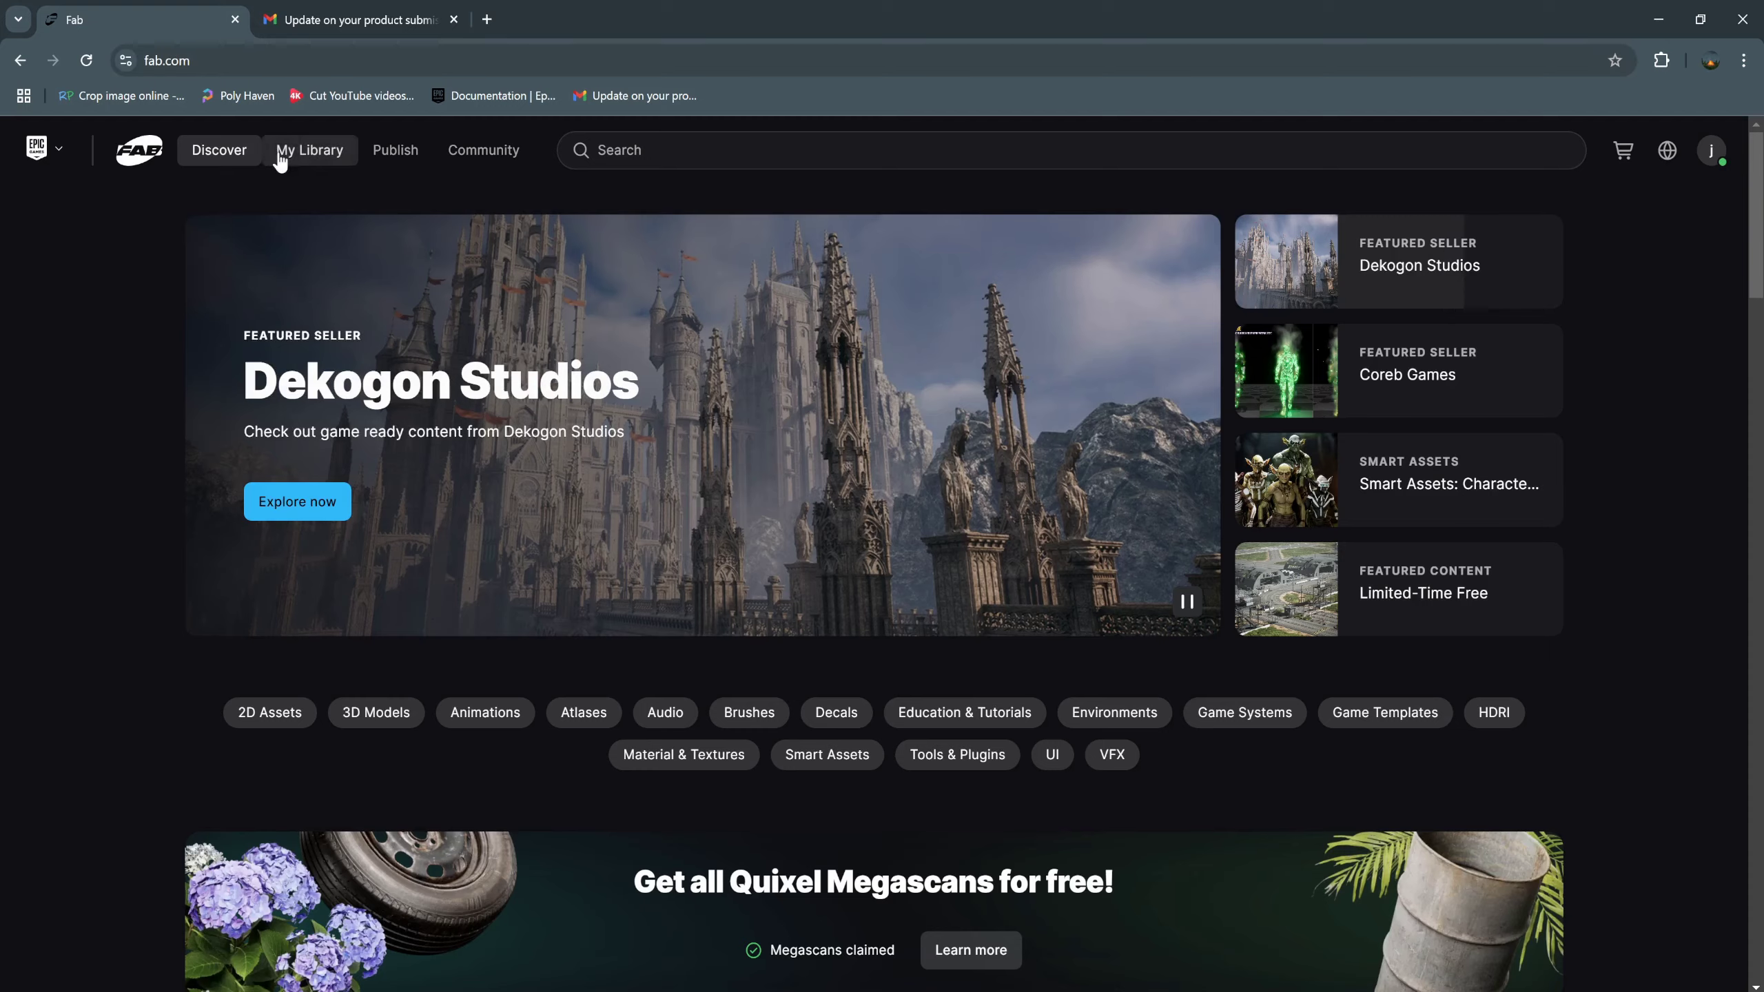
left_click(713, 153)
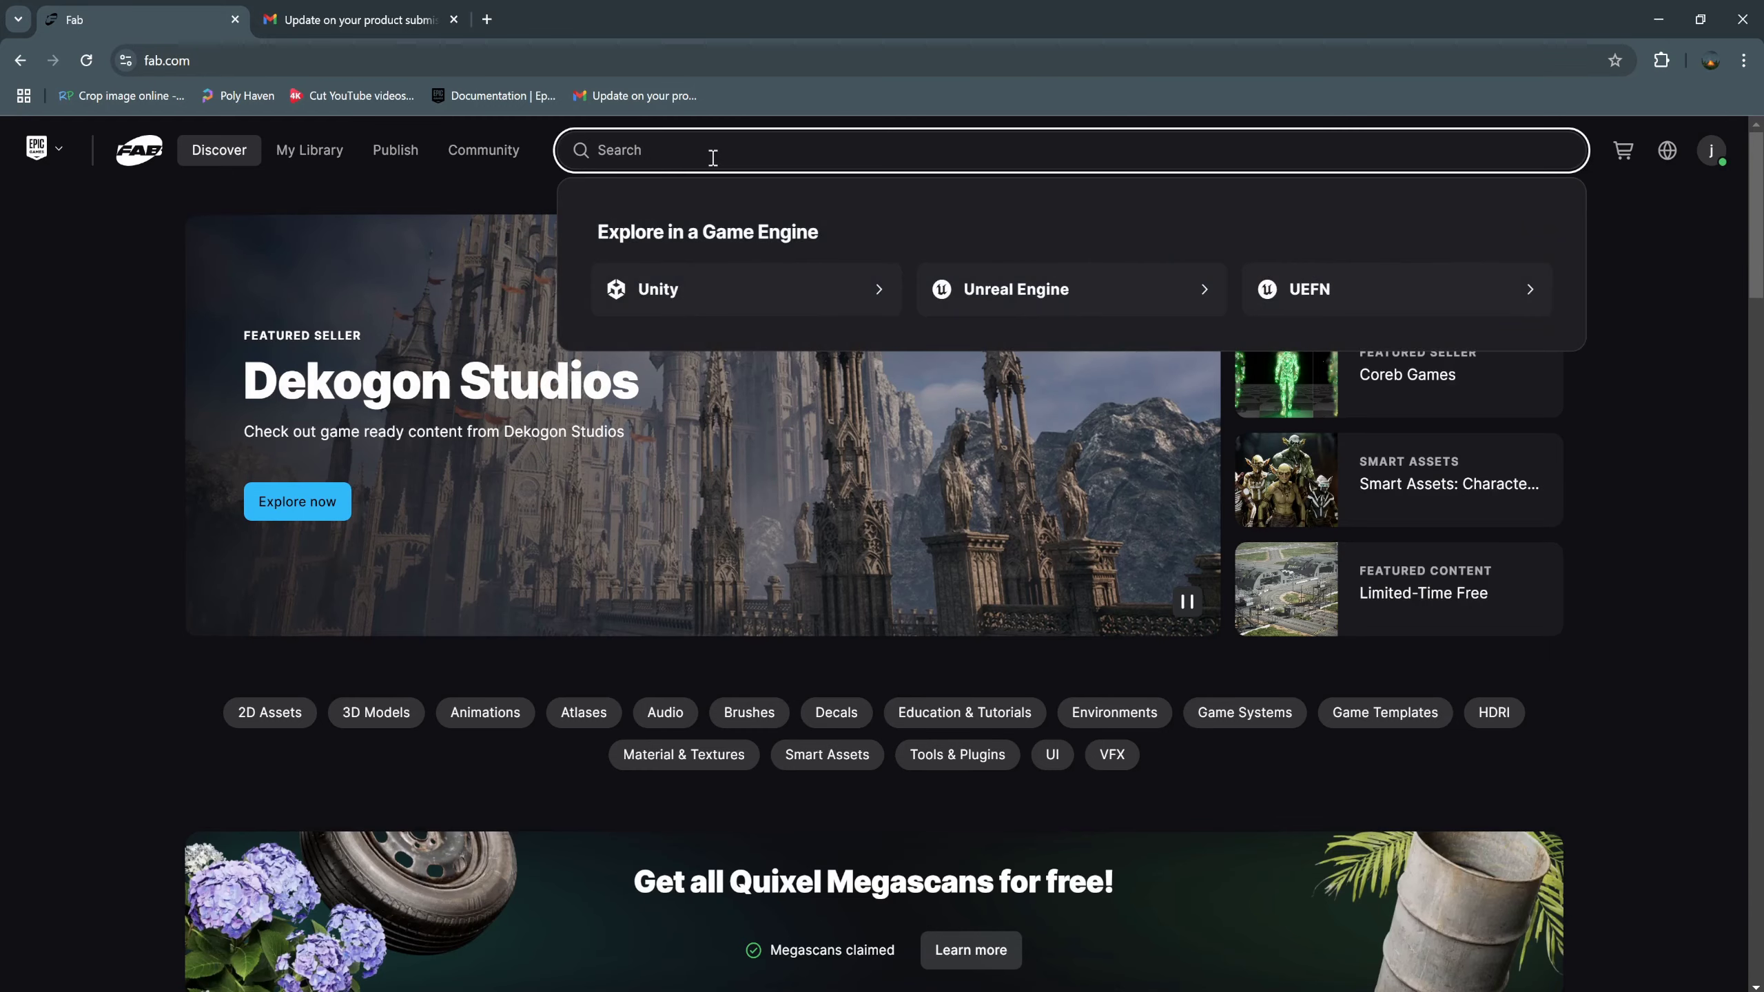
type("vehicle ai")
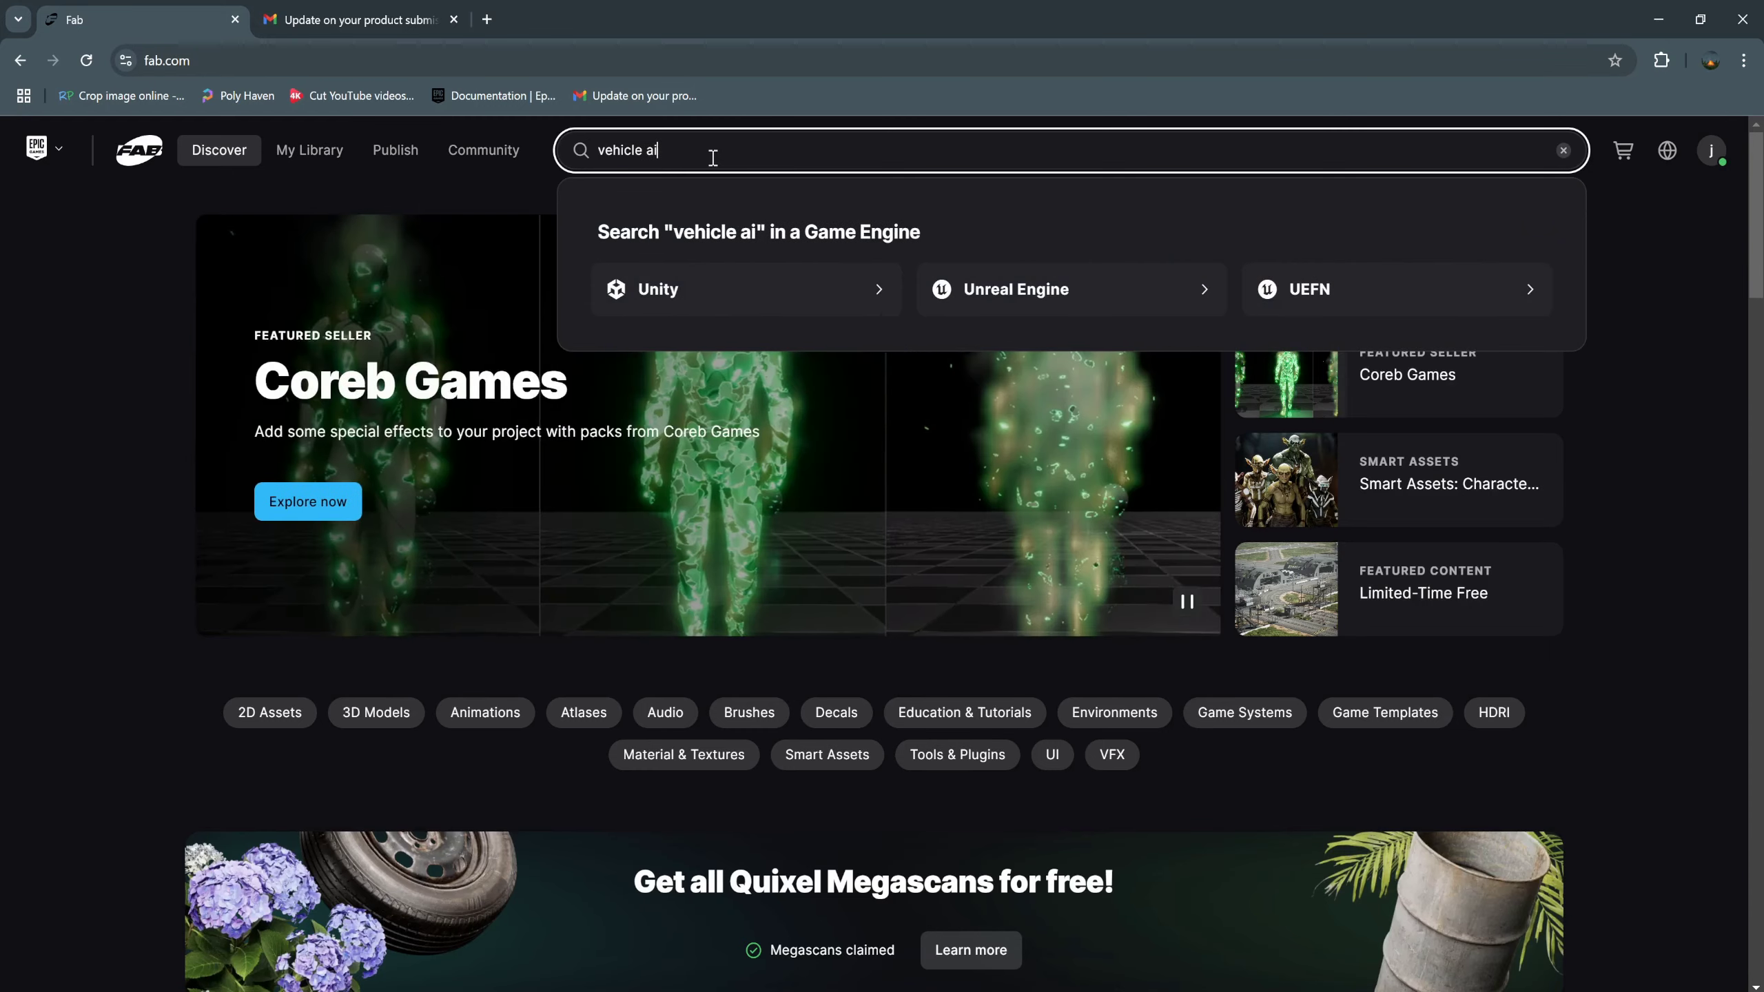
key("Return")
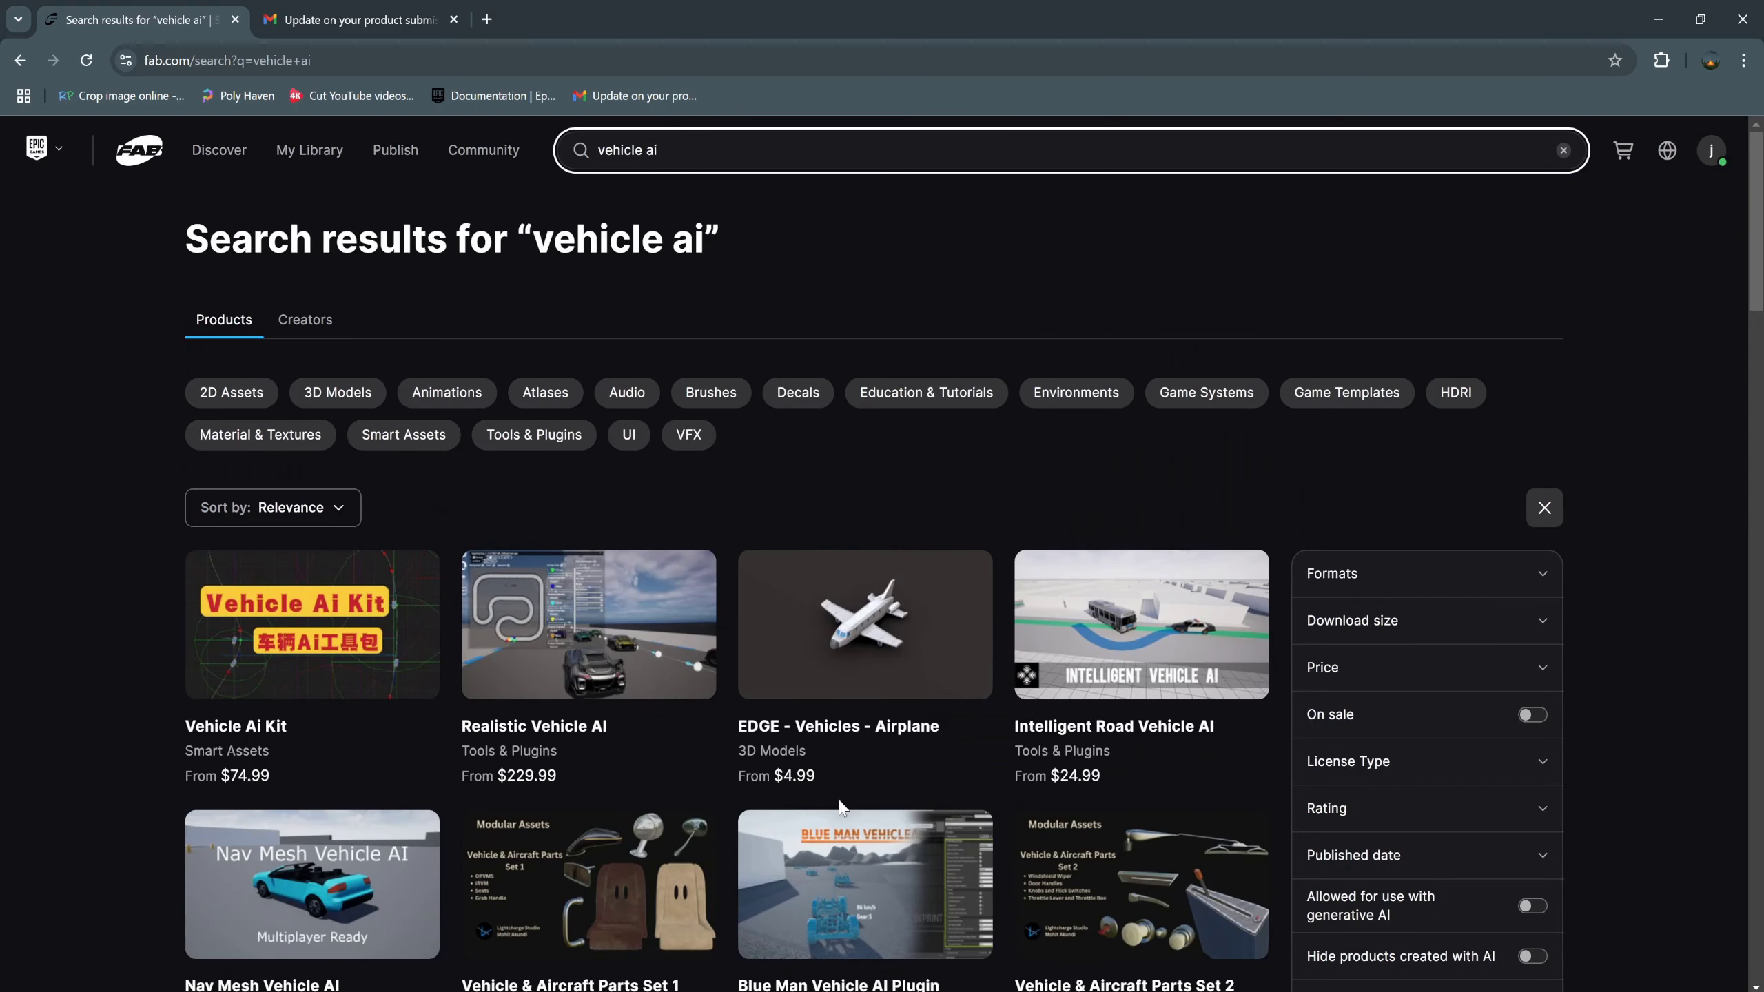
Open the Intelligent Road Vehicle AI listing, then the publisher's listings portal.
scroll(1180, 719, "down", 3)
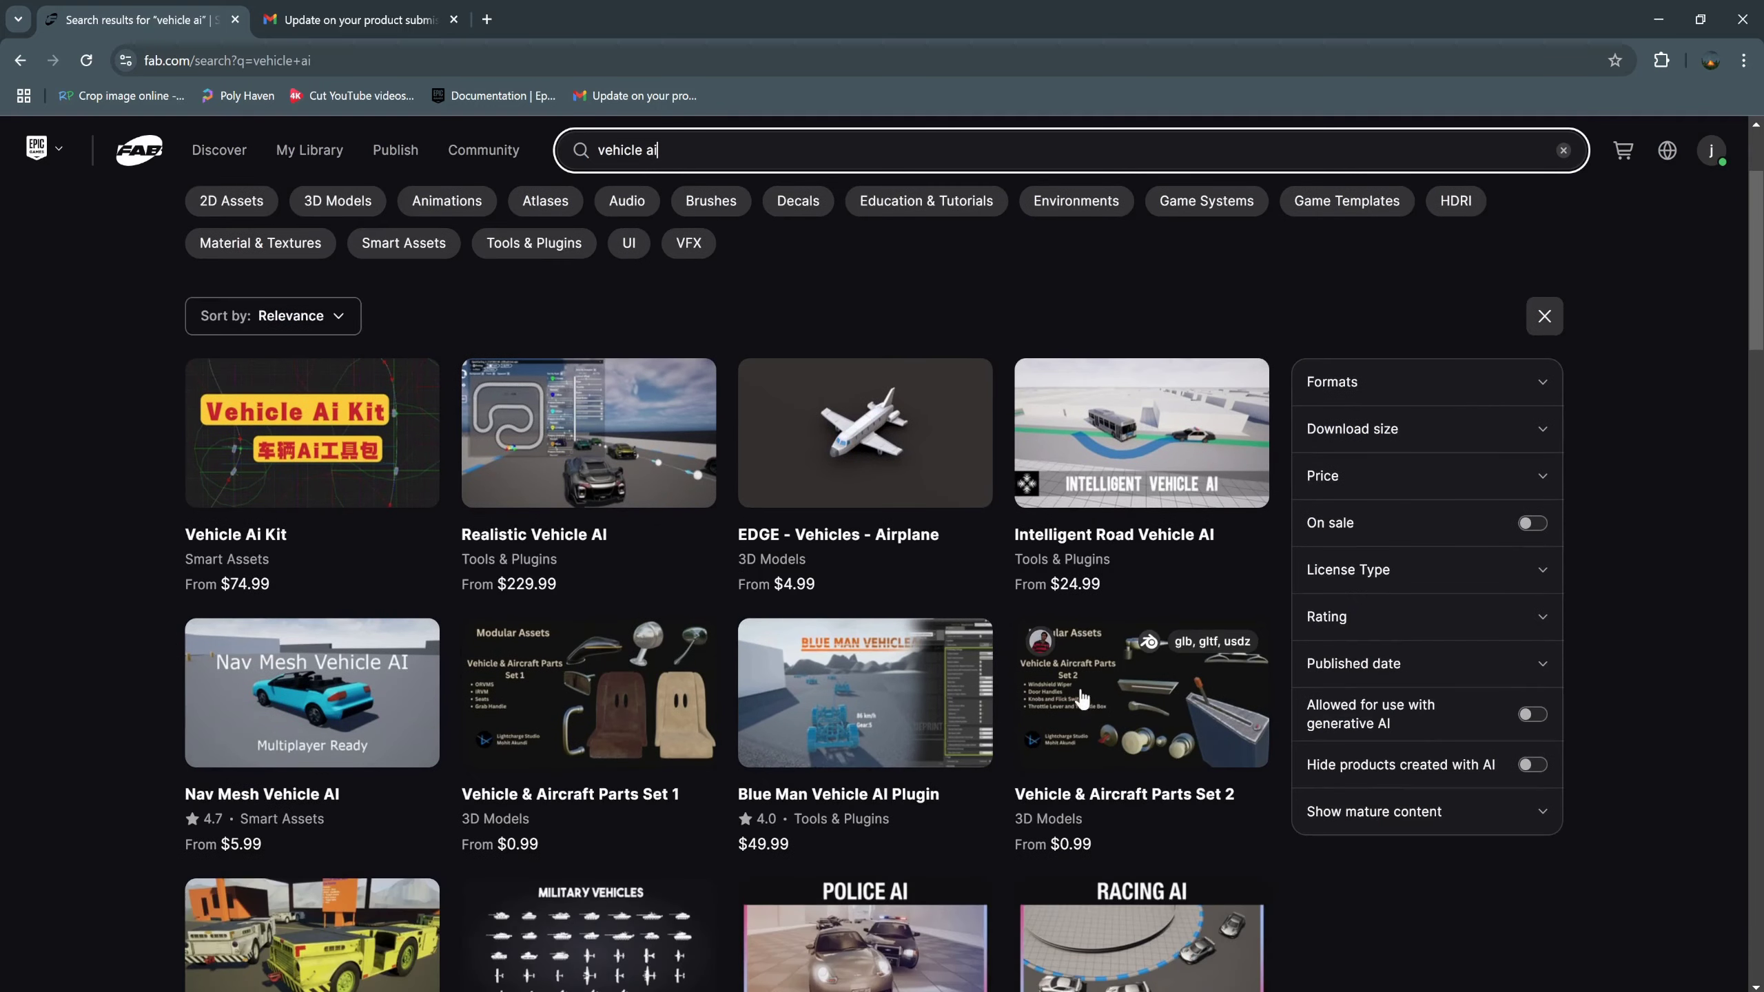
left_click(1147, 477)
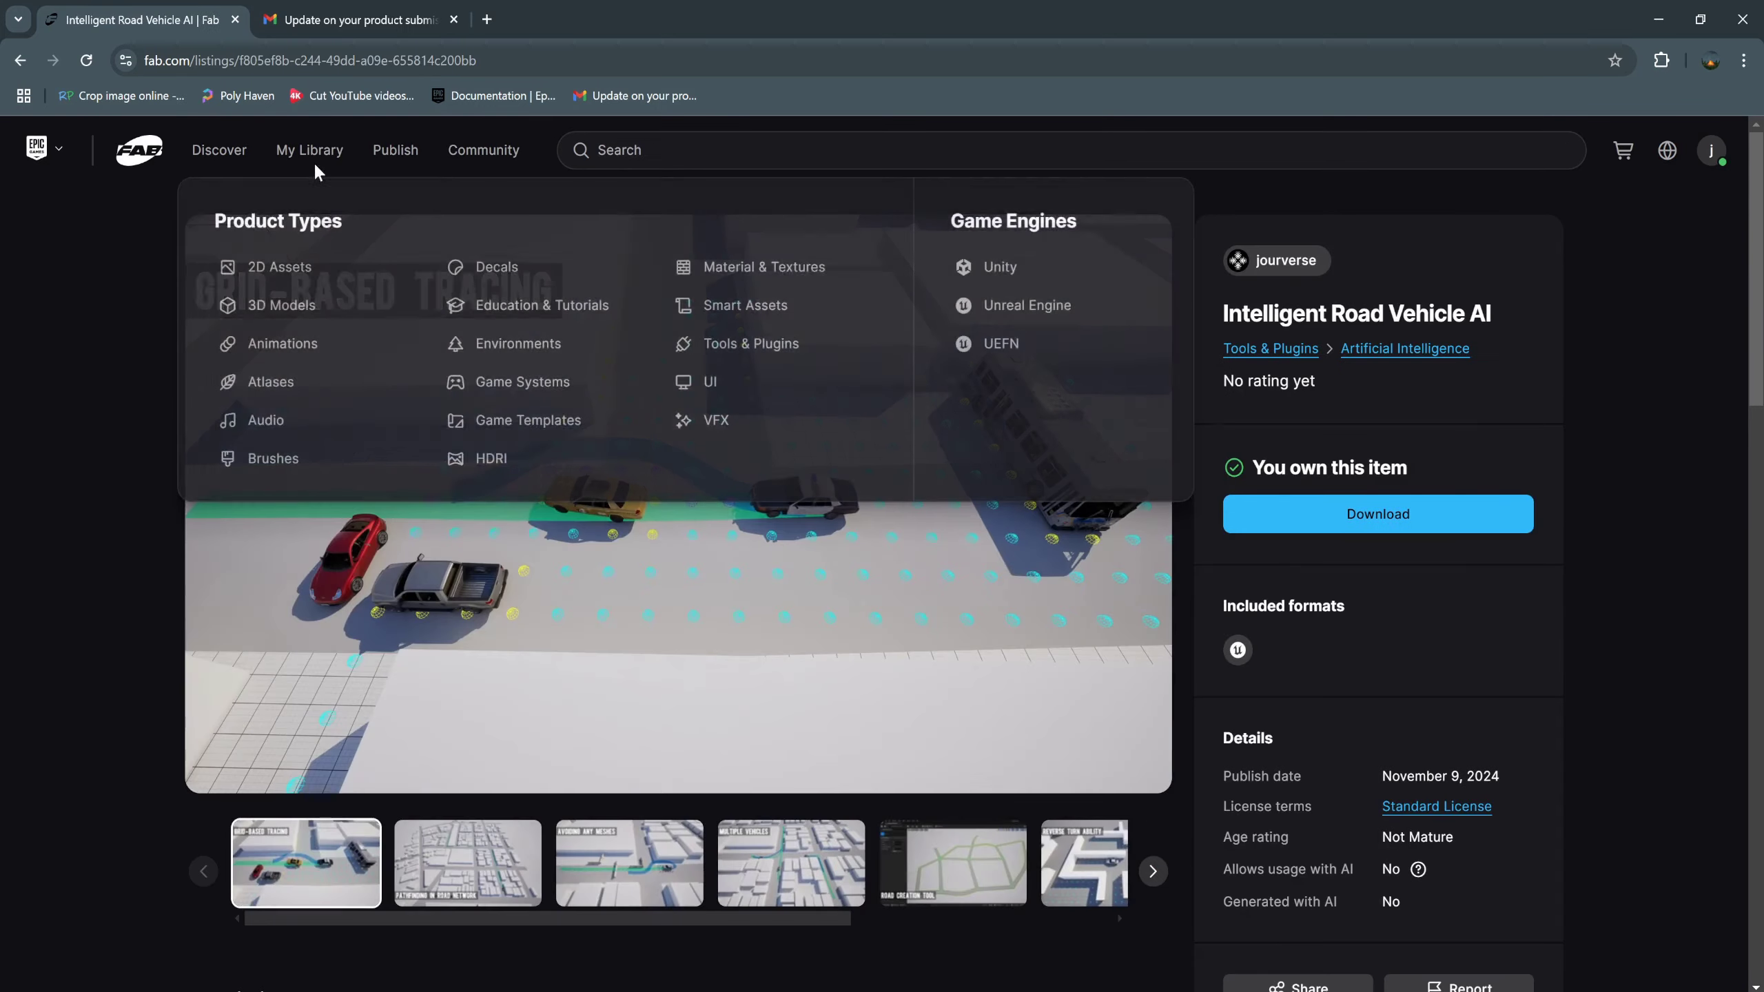
mouse_move(387, 155)
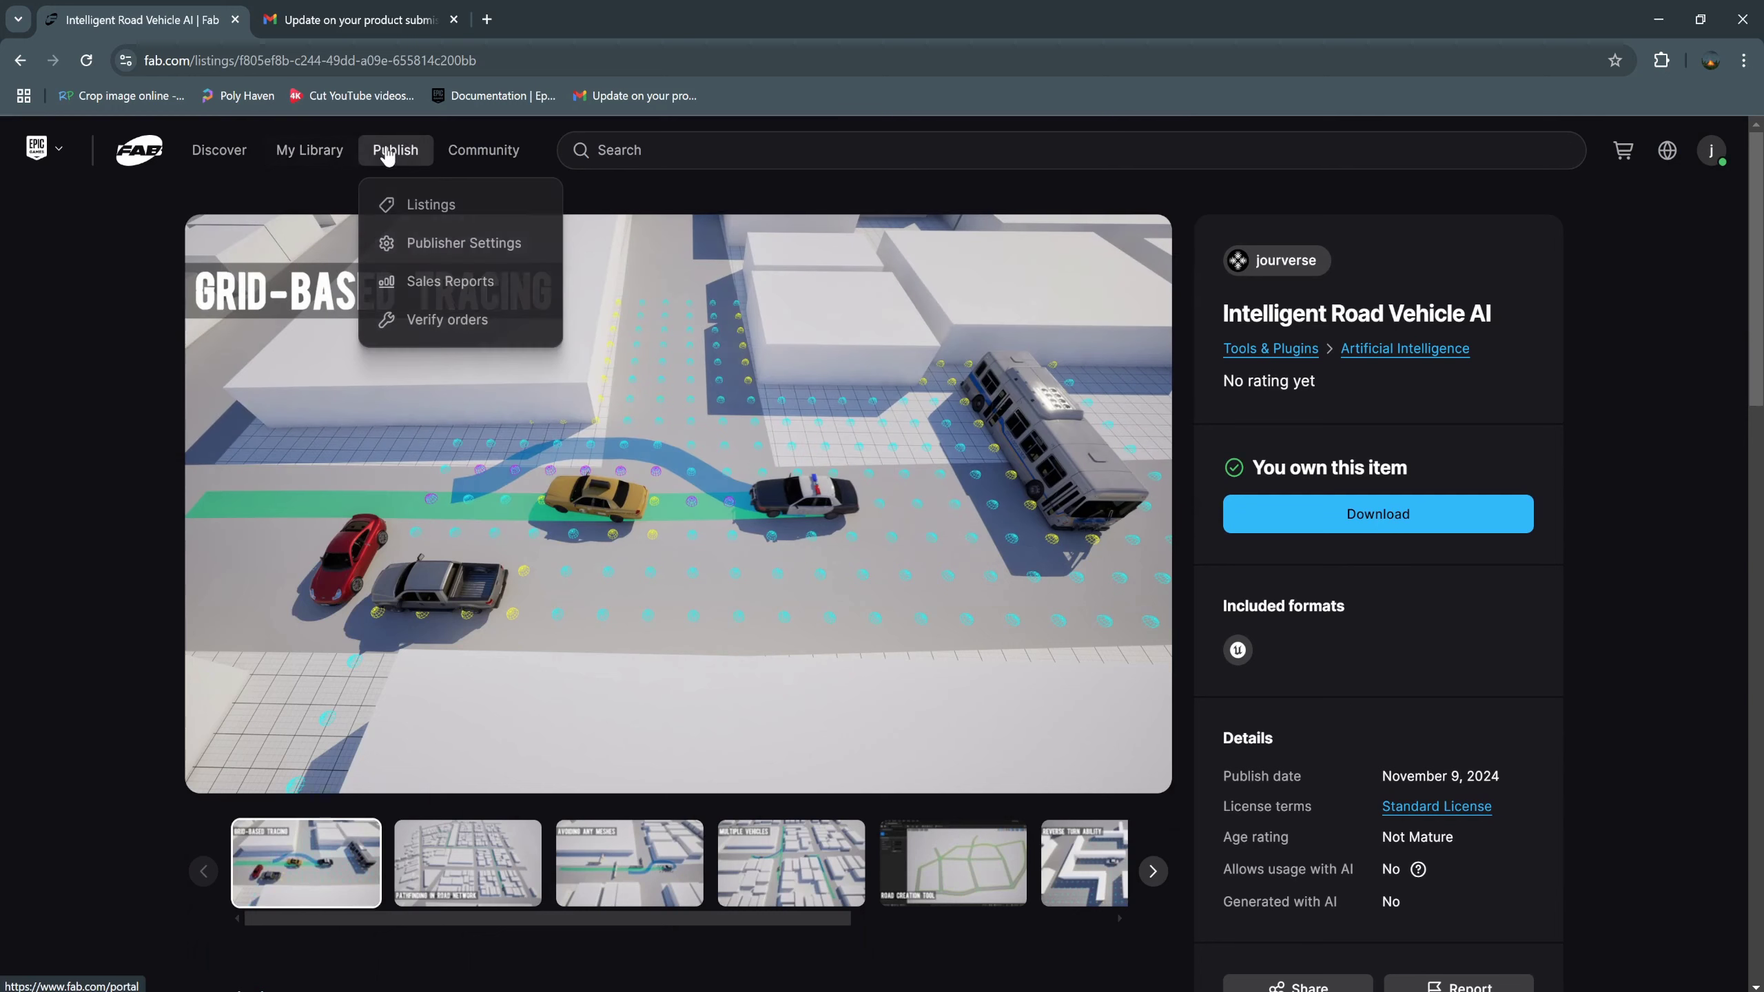
left_click(425, 209)
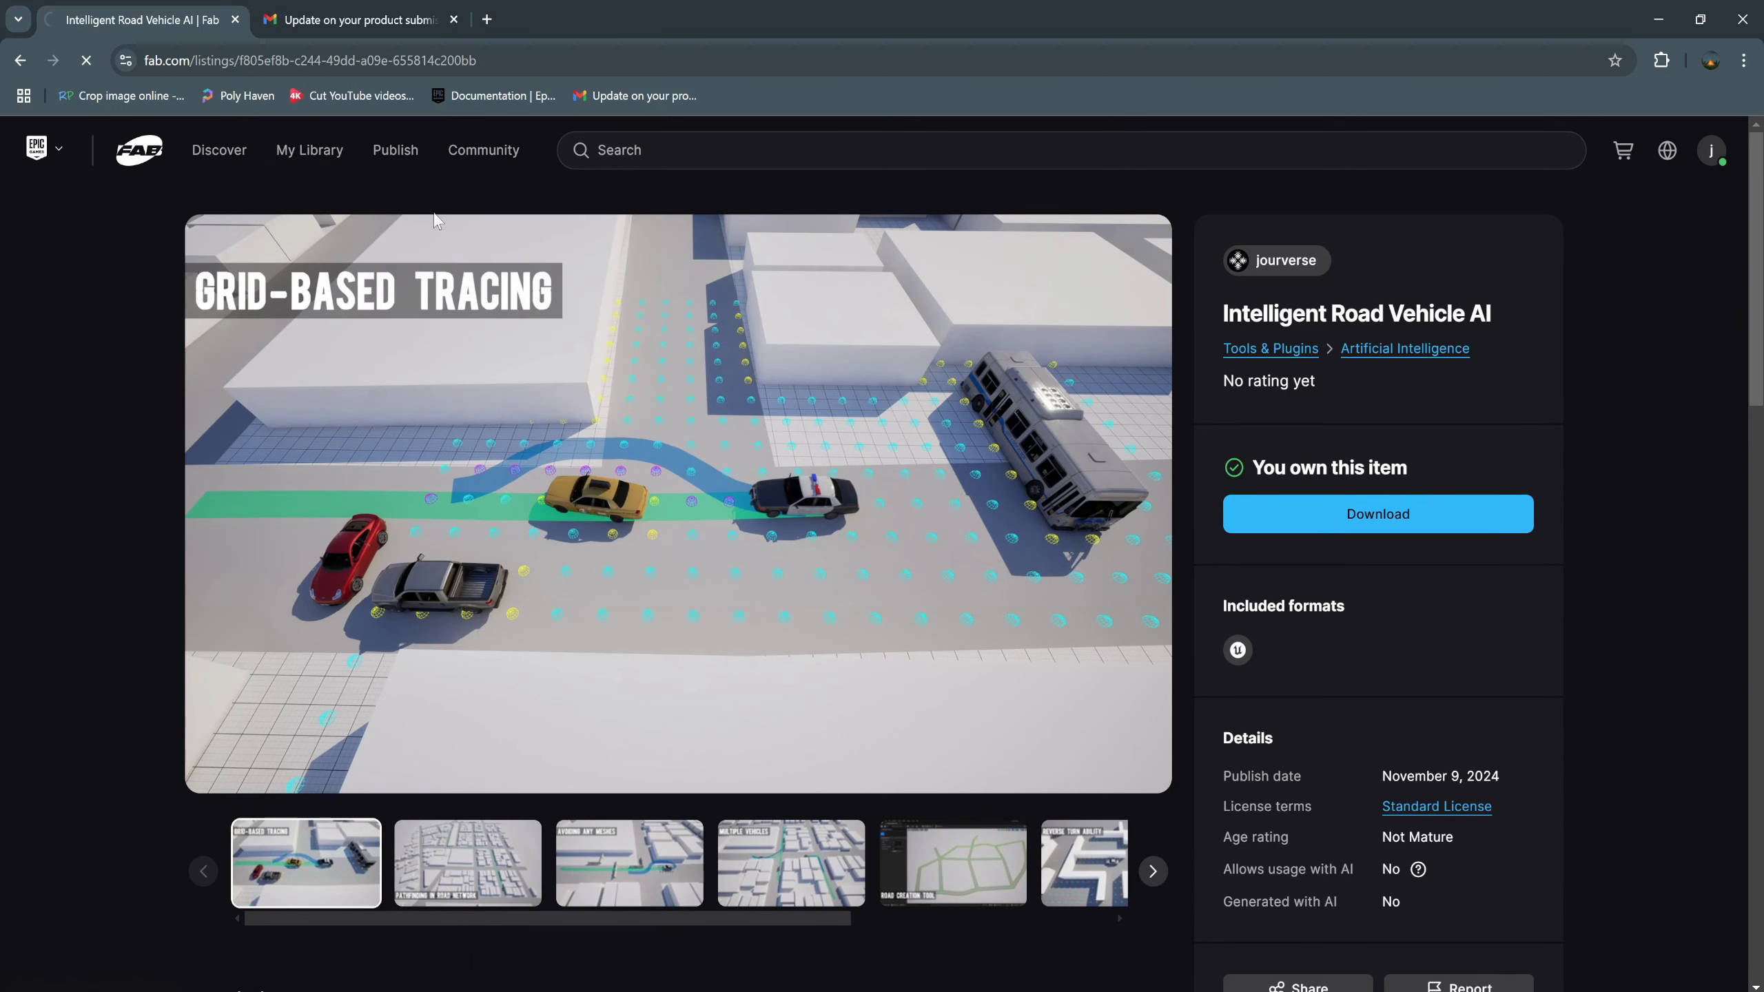